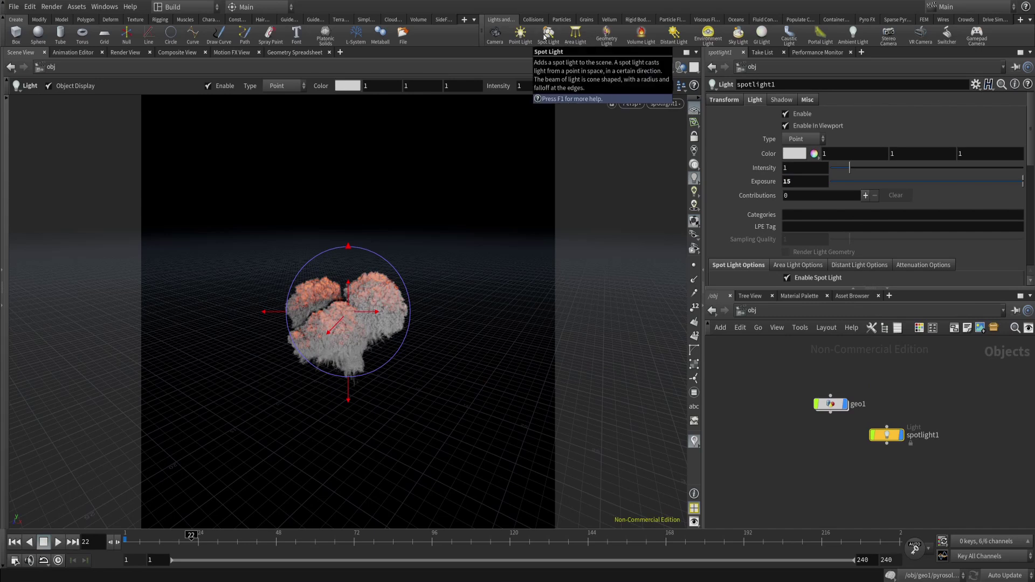
# Add a second spot light aimed along a new viewing angle and release the viewport from the light's view.
pyautogui.keyDown('ctrl'); pyautogui.click(548, 37); pyautogui.keyUp('ctrl')
pyautogui.keyDown('alt'); pyautogui.moveTo(375, 290); pyautogui.dragTo(629, 254); pyautogui.keyUp('alt')
pyautogui.moveTo(818, 178); pyautogui.dragTo(698, 171, button='middle')
pyautogui.click(694, 137)
pyautogui.keyDown('alt'); pyautogui.moveTo(532, 209); pyautogui.dragTo(481, 256); pyautogui.keyUp('alt')
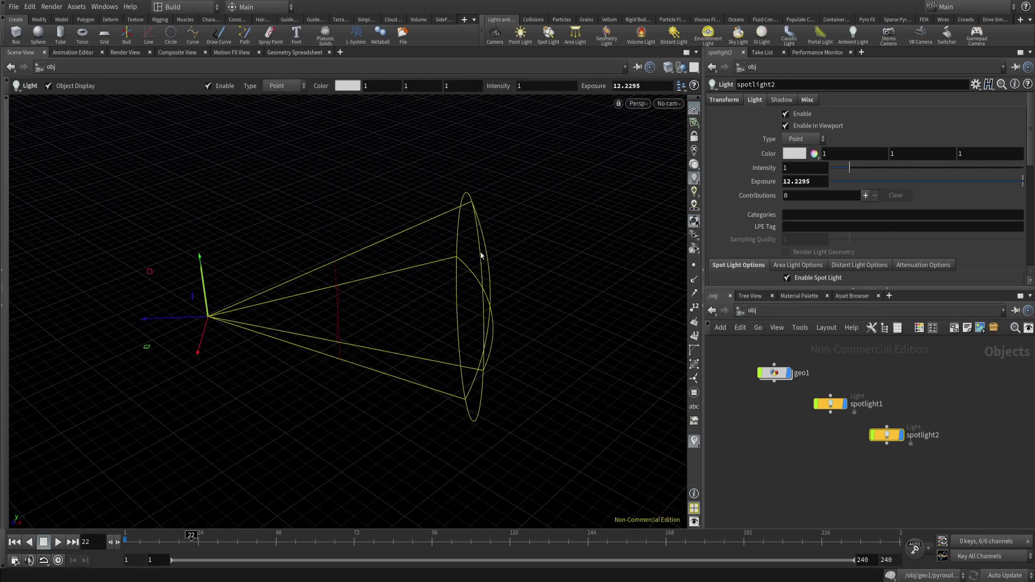
# Enter the geo1 network and delete its pyroburstsource1 node.
pyautogui.click(775, 372)
pyautogui.doubleClick(774, 372)
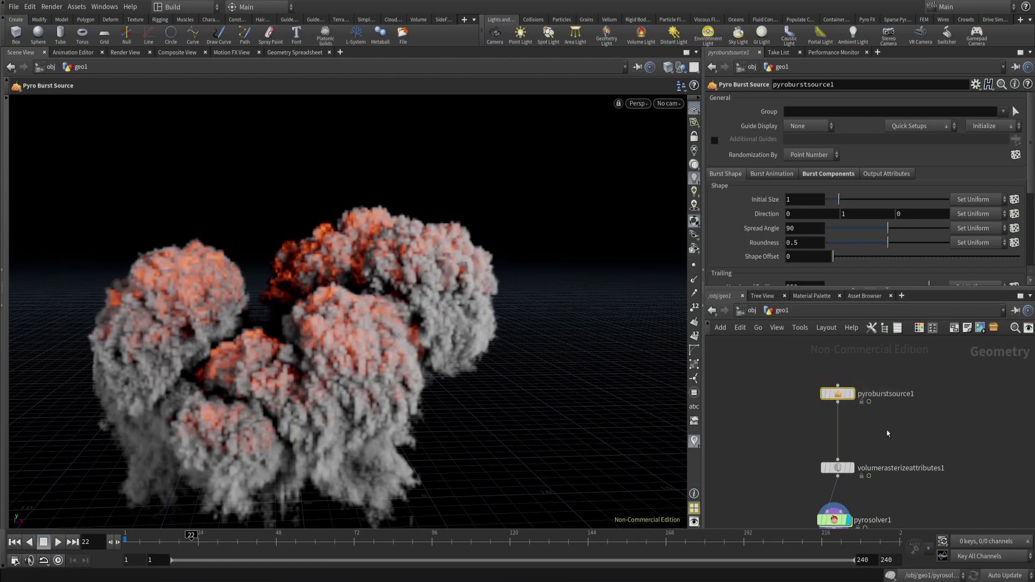
pyautogui.press('Delete')
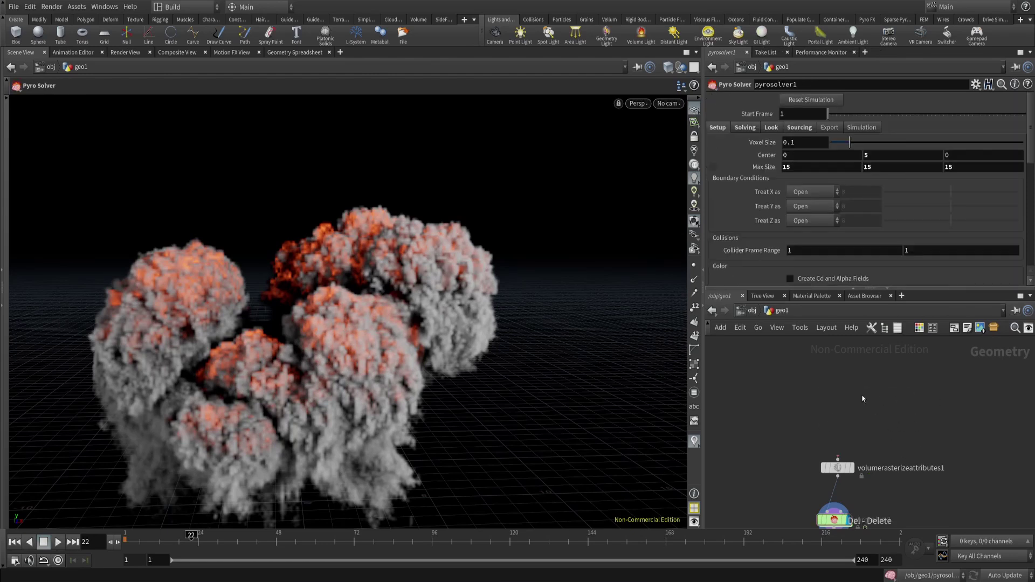
pyautogui.press('Tab')
pyautogui.write('tu')
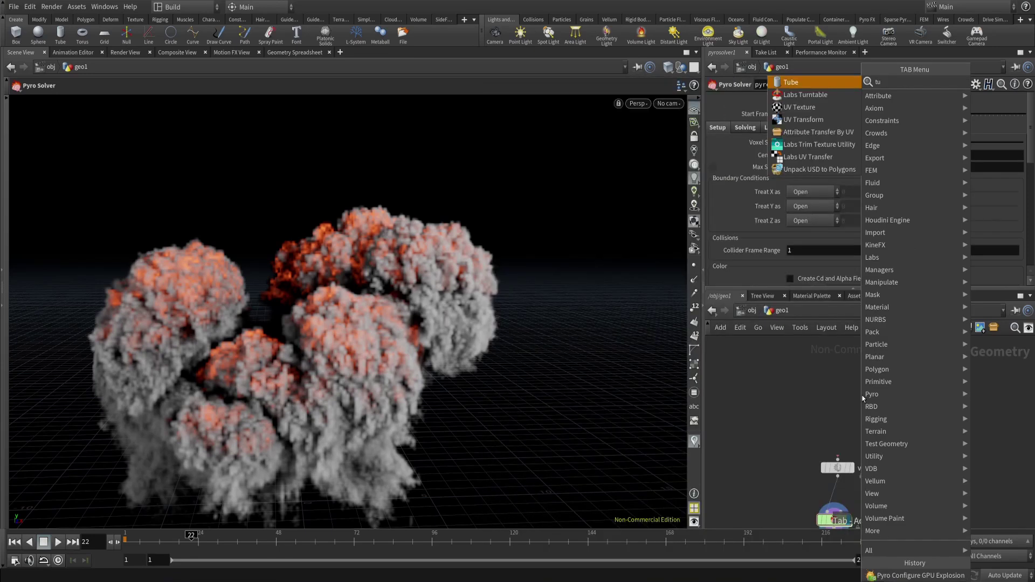
pyautogui.press('Escape')
# Add a Torus node above volumerasterizeattributes1 and make it the displayed node.
pyautogui.press('Tab')
pyautogui.write('tor')
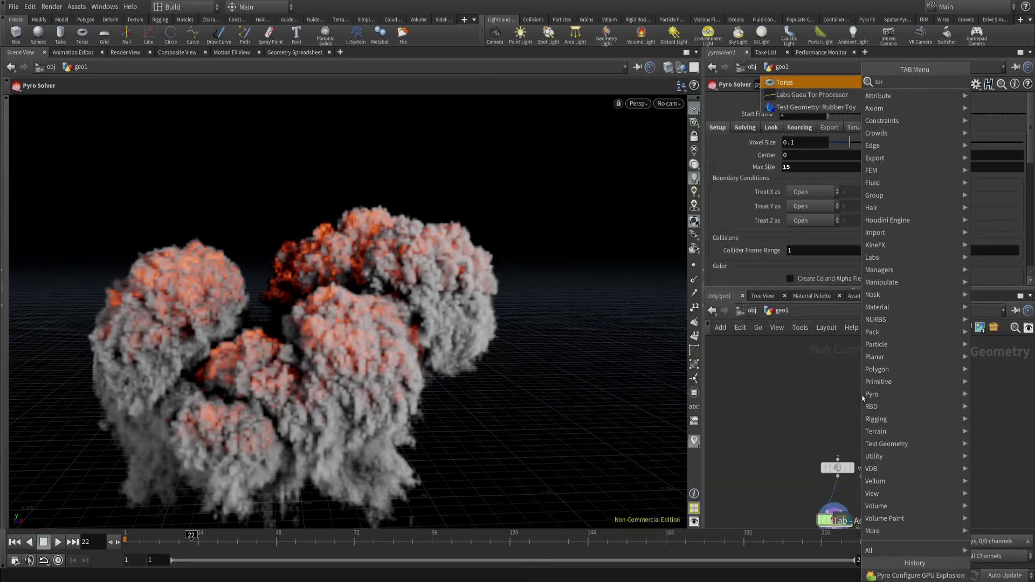
pyautogui.press('Return')
pyautogui.click(863, 398)
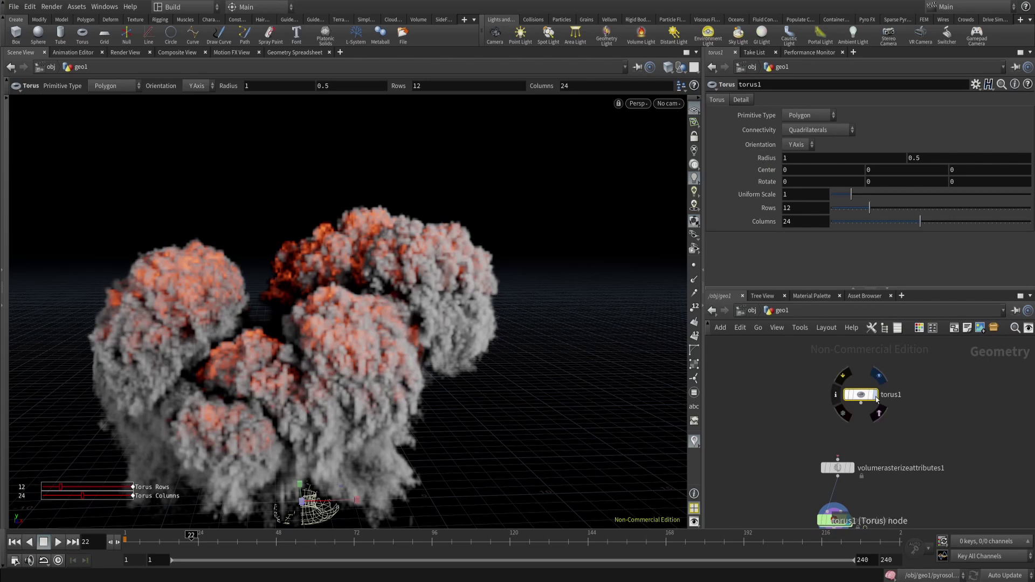
pyautogui.click(874, 395)
pyautogui.moveTo(865, 396); pyautogui.dragTo(853, 377)
# Set the torus's second radius to 0.15 and show the geometry in wireframe.
pyautogui.moveTo(925, 159); pyautogui.dragTo(907, 159)
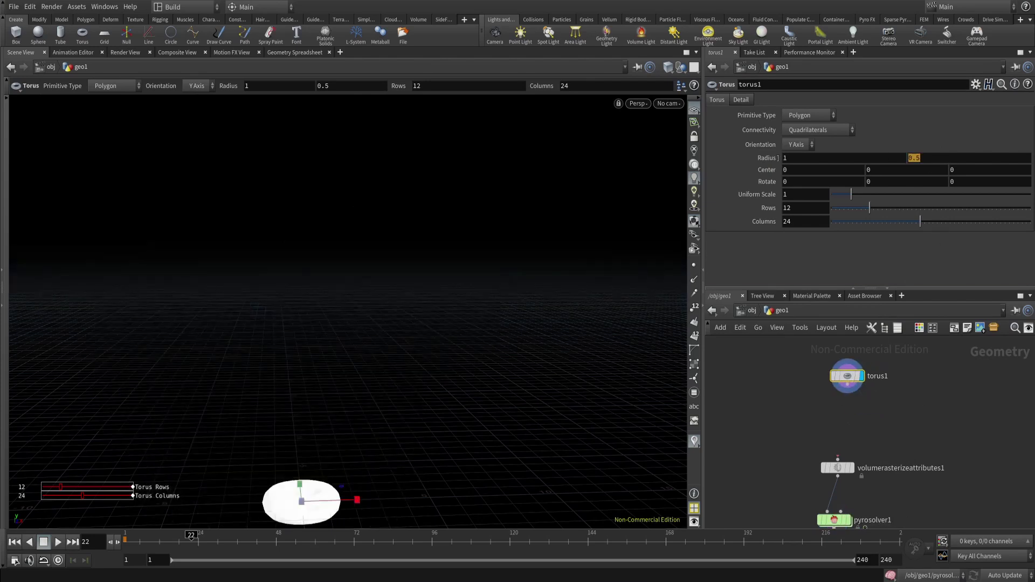
pyautogui.write('.15')
pyautogui.press('Return')
pyautogui.hotkey('space', 'g')
pyautogui.keyDown('alt'); pyautogui.moveTo(473, 295); pyautogui.dragTo(482, 334); pyautogui.keyUp('alt')
pyautogui.scroll(-5, 482, 334)
pyautogui.hotkey('shift', 'w')
pyautogui.keyDown('alt'); pyautogui.moveTo(345, 364); pyautogui.dragTo(395, 325); pyautogui.keyUp('alt')
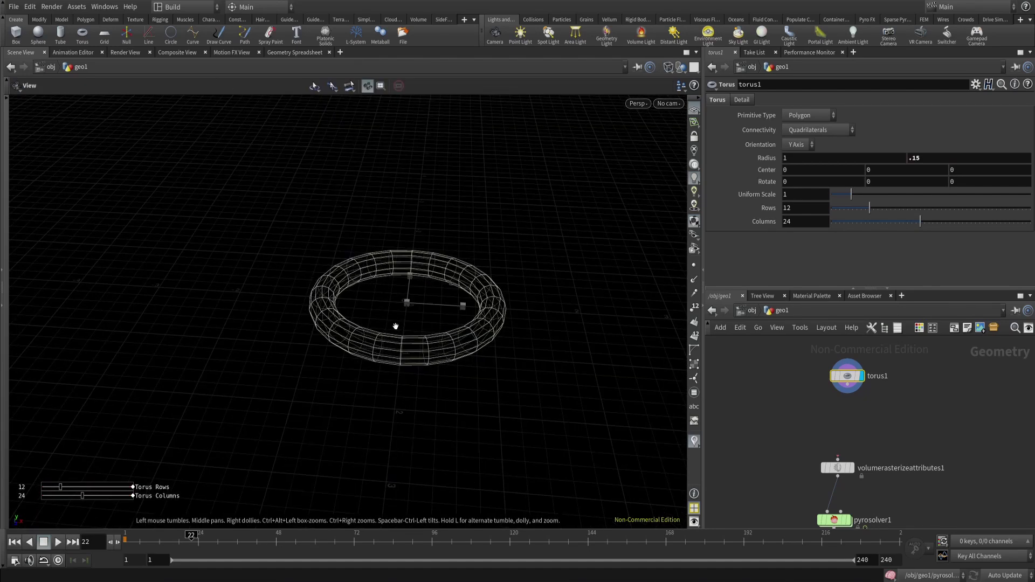
pyautogui.scroll(-3, 395, 325)
pyautogui.keyDown('alt'); pyautogui.moveTo(467, 278); pyautogui.dragTo(465, 328, button='middle'); pyautogui.keyUp('alt')
# Add a Transform node fed by the torus, place it directly below, and make it the displayed node.
pyautogui.press('Return')
pyautogui.press('Tab')
pyautogui.write('tr')
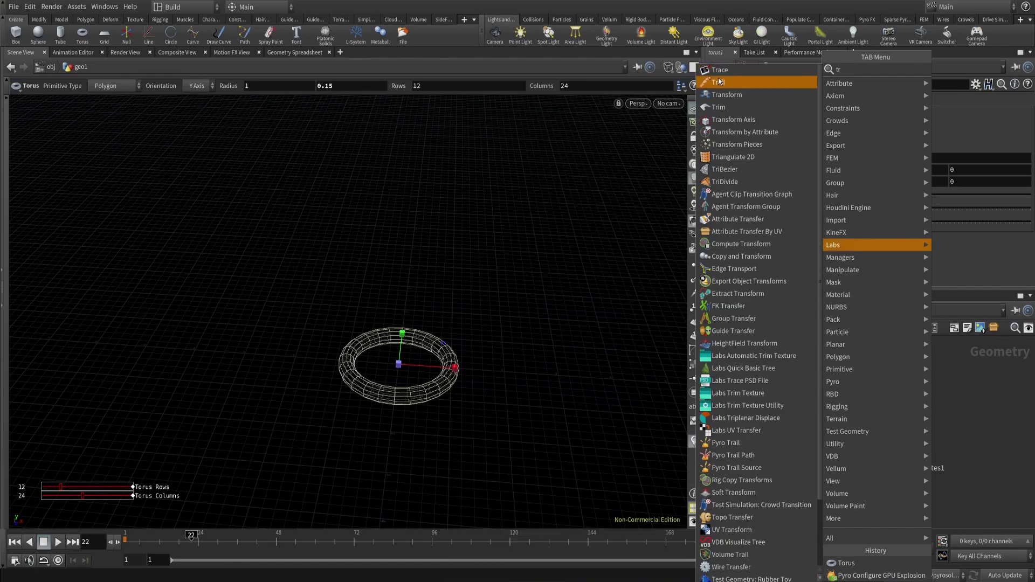
pyautogui.click(723, 95)
pyautogui.click(851, 415)
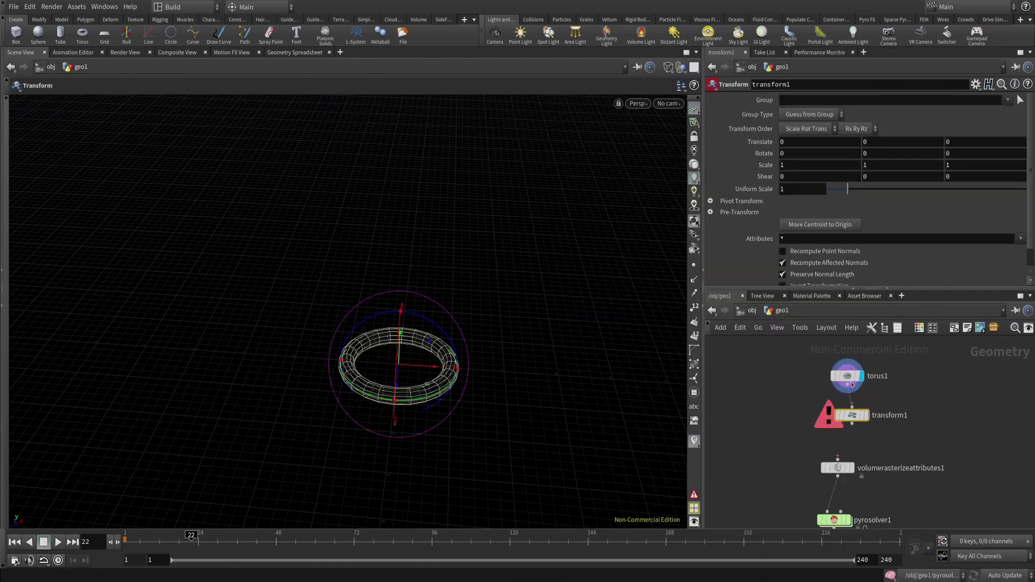
pyautogui.moveTo(850, 357); pyautogui.dragTo(846, 358)
pyautogui.moveTo(853, 416); pyautogui.dragTo(850, 392)
pyautogui.click(864, 373)
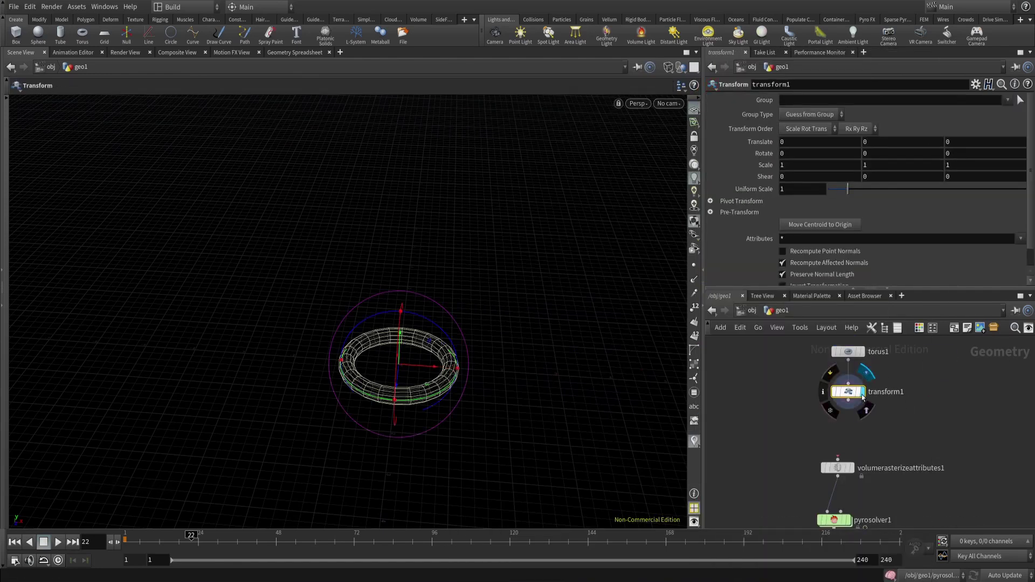
# Keyframe the Transform node's Uniform Scale at 0.15 on frame 1.
pyautogui.click(15, 542)
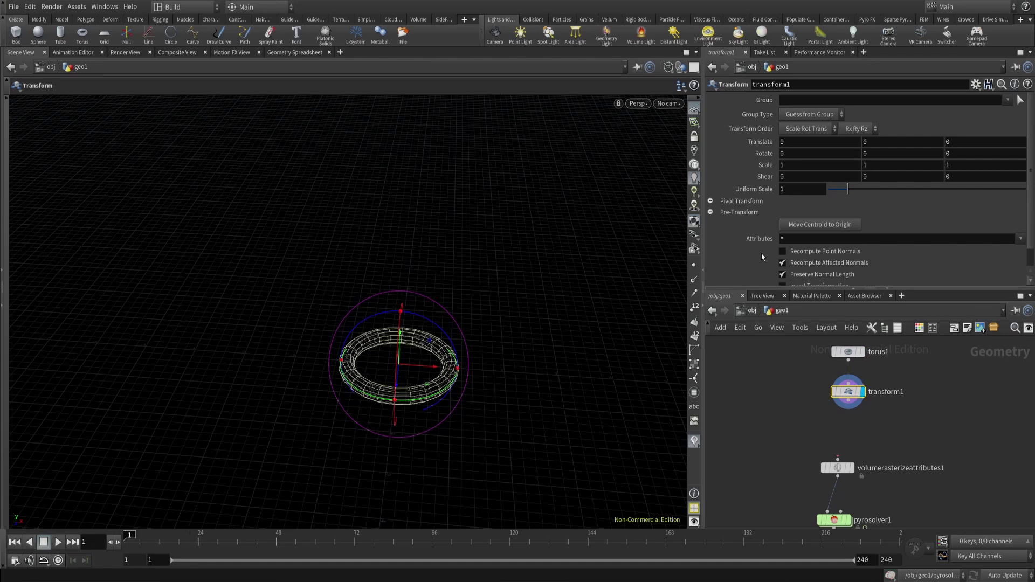
pyautogui.click(790, 191)
pyautogui.write('.15')
pyautogui.press('Return')
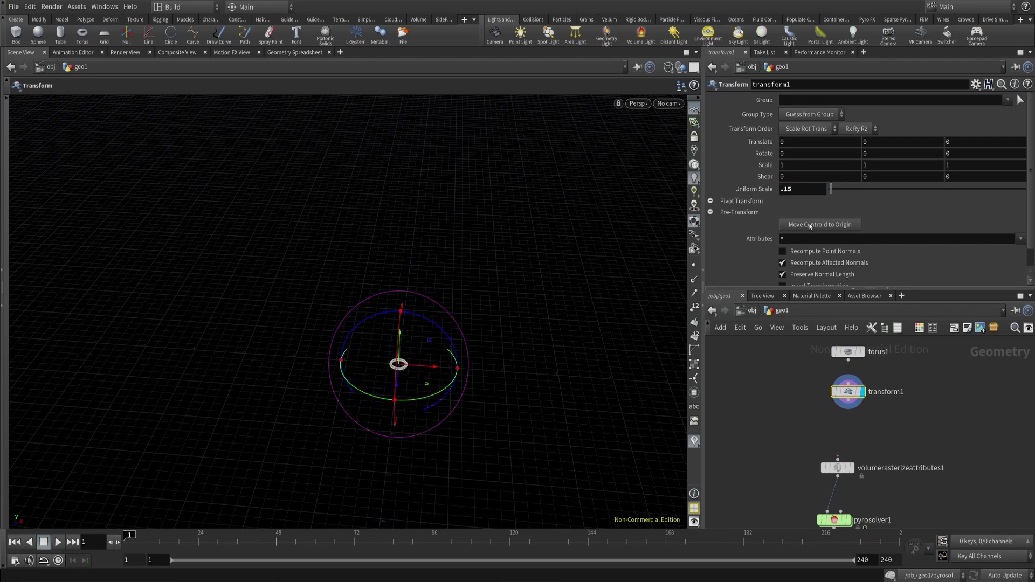
pyautogui.keyDown('alt'); pyautogui.click(814, 189); pyautogui.keyUp('alt')
# Keyframe the Uniform Scale at 1 on frame 10 and check the ring on frame 14.
pyautogui.moveTo(130, 540); pyautogui.dragTo(153, 555)
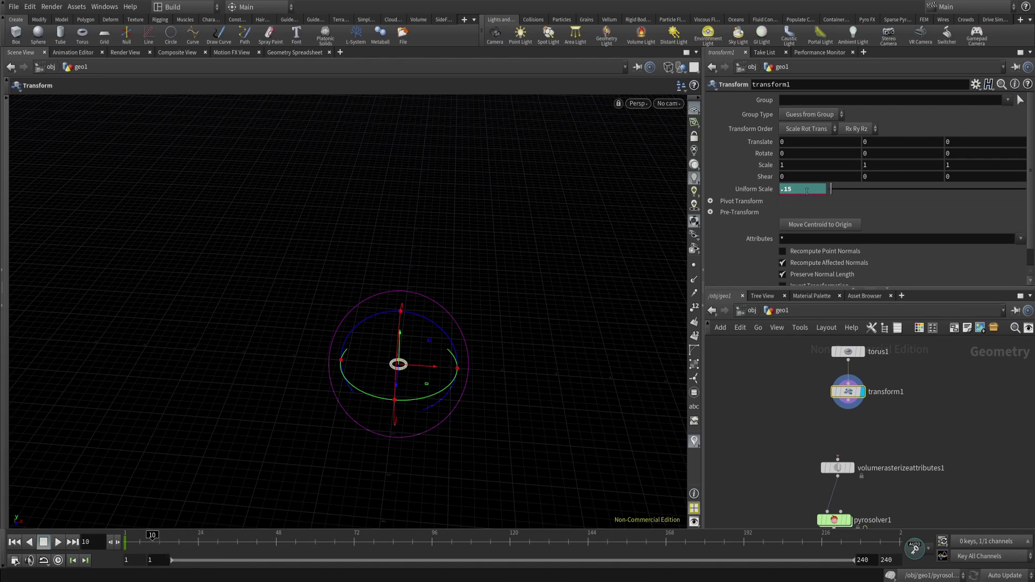
pyautogui.write('1')
pyautogui.press('Return')
pyautogui.moveTo(154, 549)
pyautogui.mouseDown()
pyautogui.moveTo(185, 545)
pyautogui.moveTo(101, 537)
pyautogui.moveTo(166, 540)
pyautogui.mouseUp()
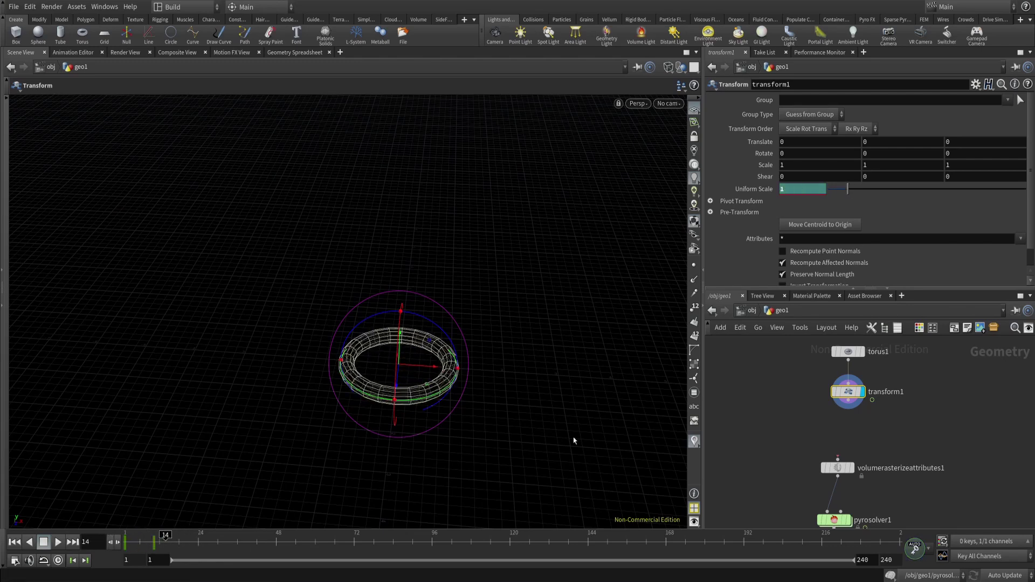
pyautogui.keyDown('alt'); pyautogui.moveTo(559, 360); pyautogui.dragTo(562, 342, button='middle'); pyautogui.keyUp('alt')
pyautogui.keyDown('alt'); pyautogui.moveTo(562, 343); pyautogui.dragTo(567, 337); pyautogui.keyUp('alt')
# Align the torus and transform nodes above volumerasterizeattributes1 and move that node up closer to them.
pyautogui.moveTo(882, 422); pyautogui.dragTo(840, 350)
pyautogui.click(833, 468)
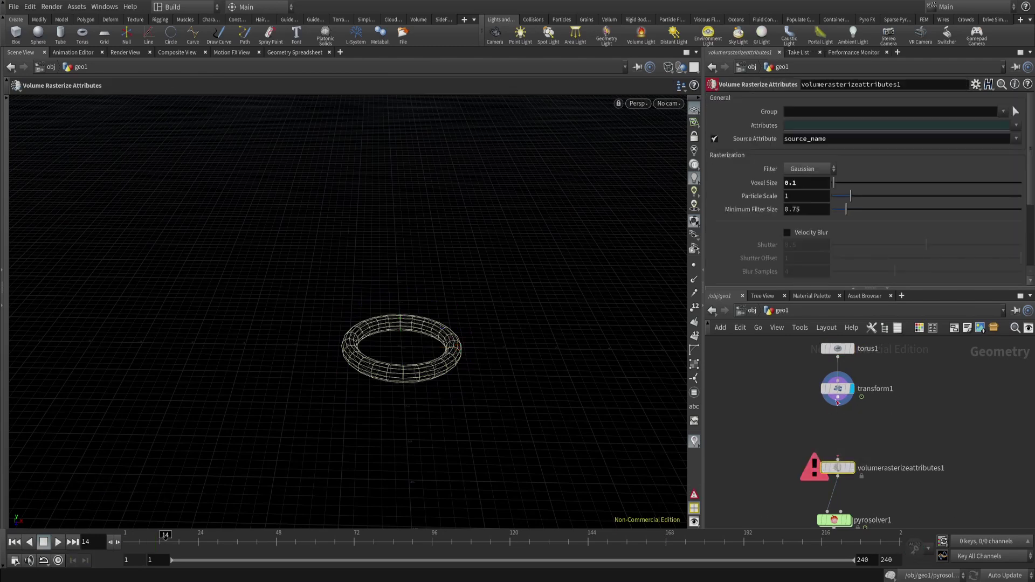
pyautogui.click(847, 390)
pyautogui.click(837, 468)
pyautogui.moveTo(837, 468); pyautogui.dragTo(837, 445)
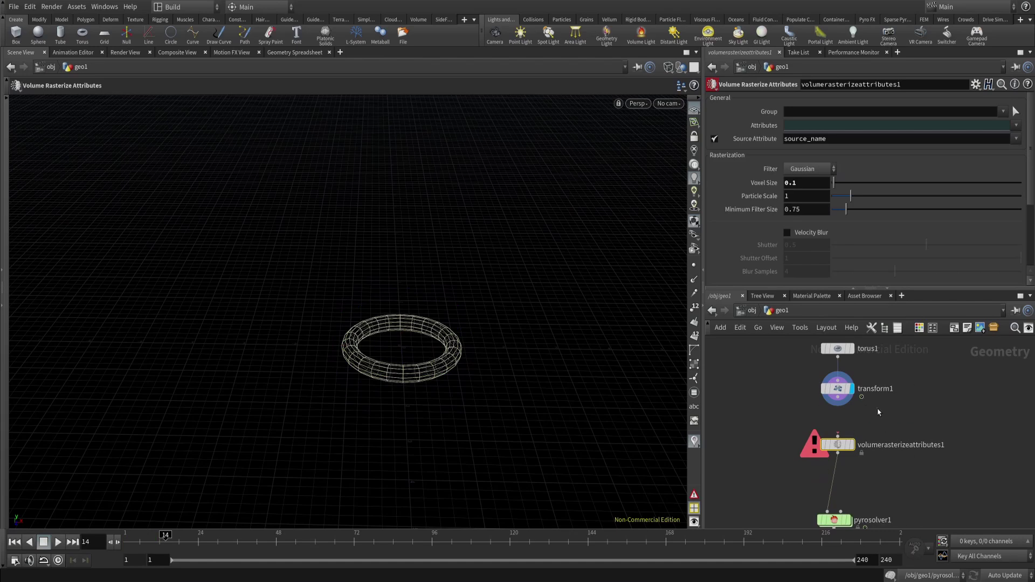
pyautogui.click(837, 389)
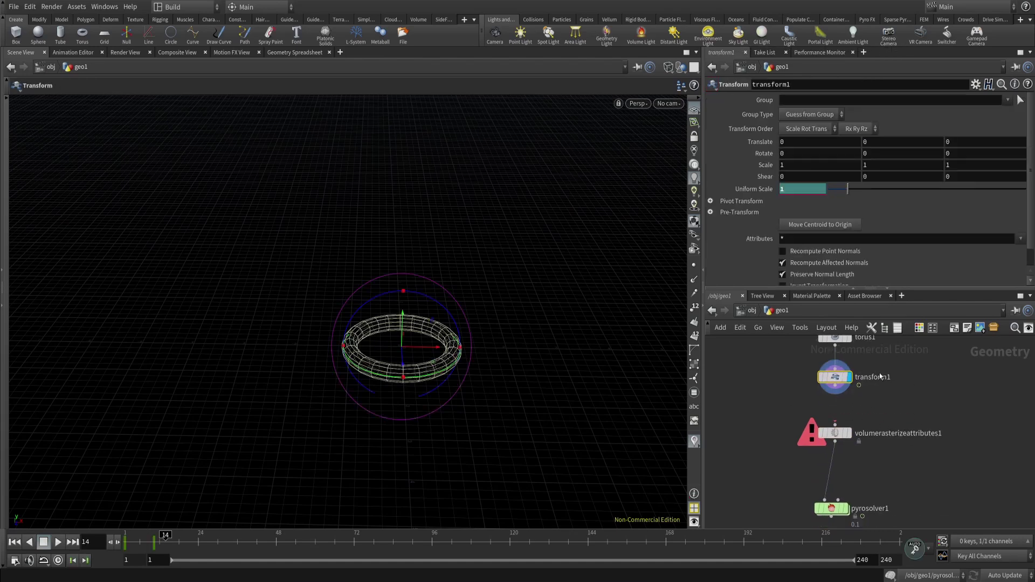
# Examine the Pyro Solver's sourcing operations for the source volumes and target fields it expects.
pyautogui.moveTo(900, 494); pyautogui.dragTo(910, 449, button='middle')
pyautogui.moveTo(911, 436); pyautogui.dragTo(709, 502)
pyautogui.moveTo(885, 386); pyautogui.dragTo(916, 420, button='middle')
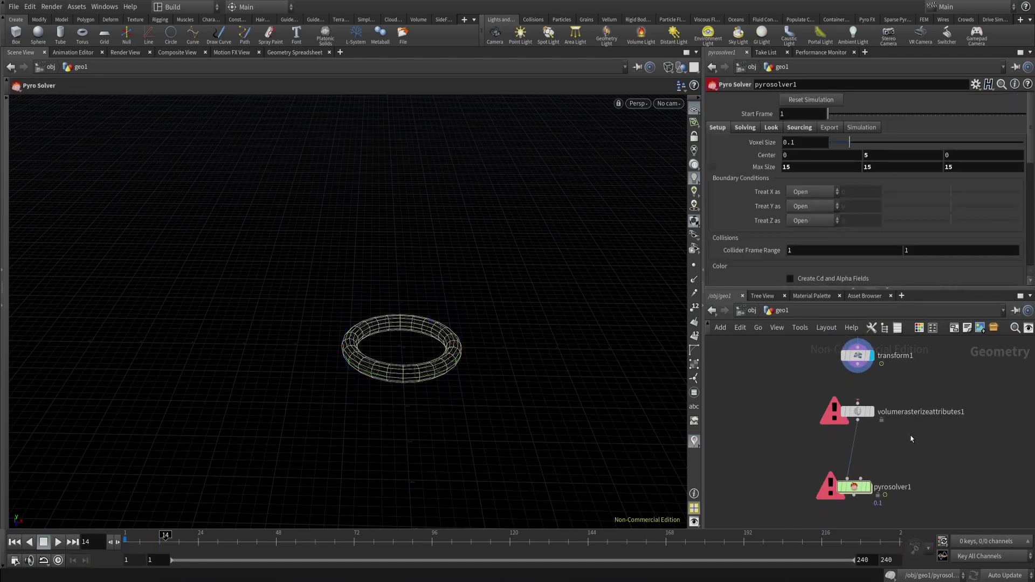
pyautogui.moveTo(910, 436); pyautogui.dragTo(741, 510)
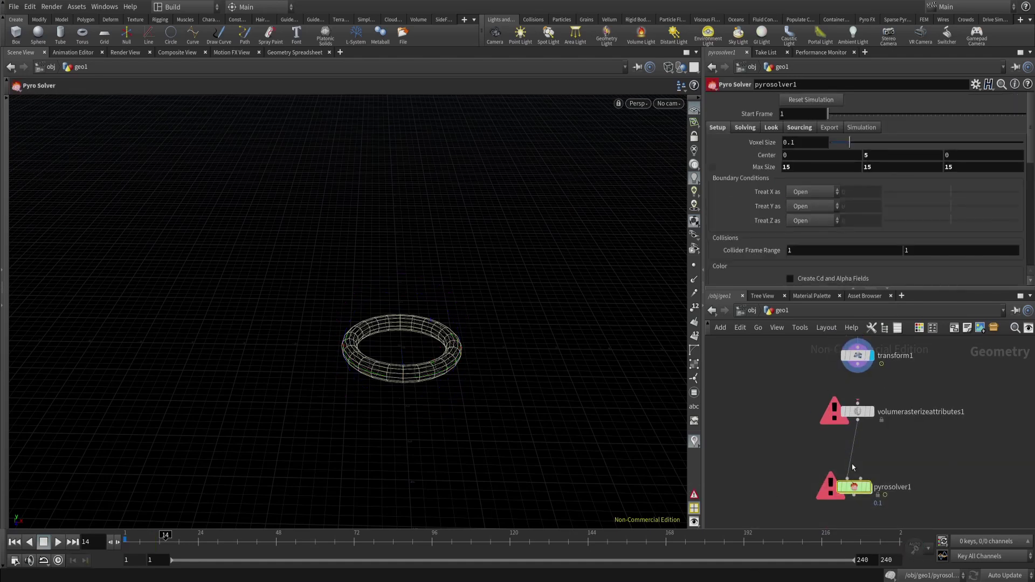
pyautogui.click(799, 128)
pyautogui.scroll(-5, 784, 207)
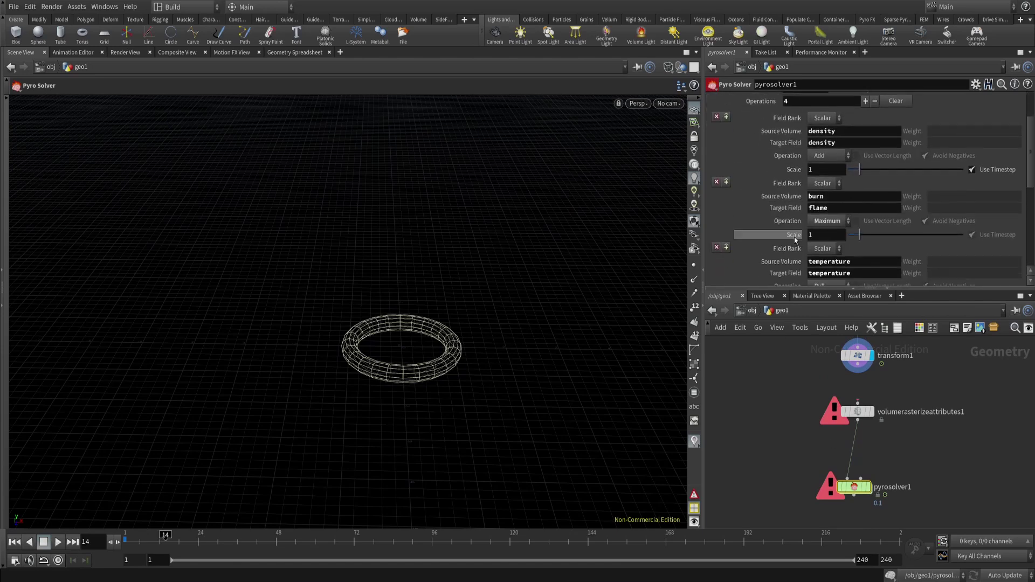
pyautogui.scroll(-5, 794, 237)
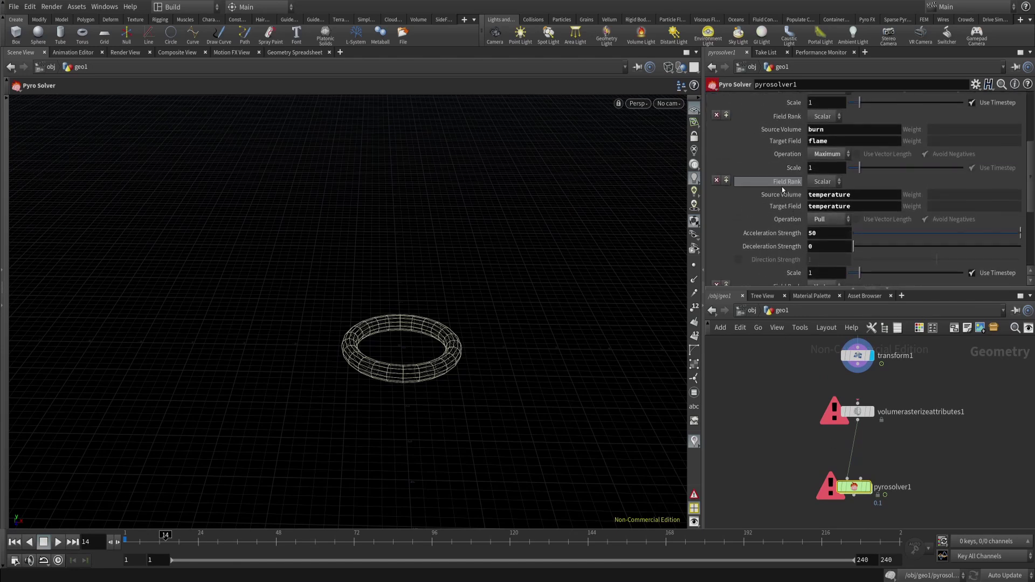
pyautogui.scroll(1, 782, 190)
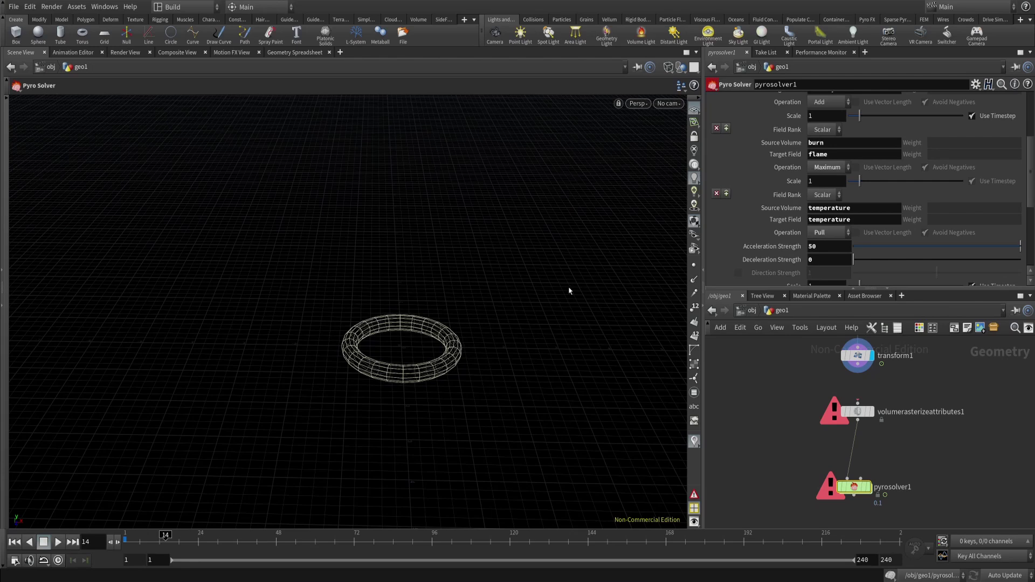
pyautogui.scroll(3, 772, 181)
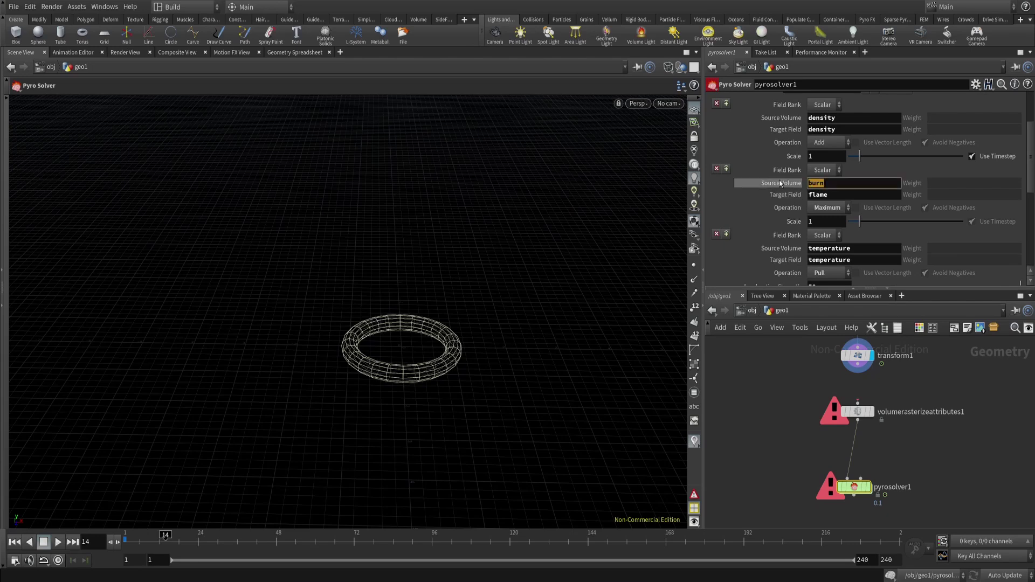
pyautogui.scroll(2, 825, 162)
pyautogui.doubleClick(810, 145)
pyautogui.moveTo(810, 147); pyautogui.dragTo(803, 147)
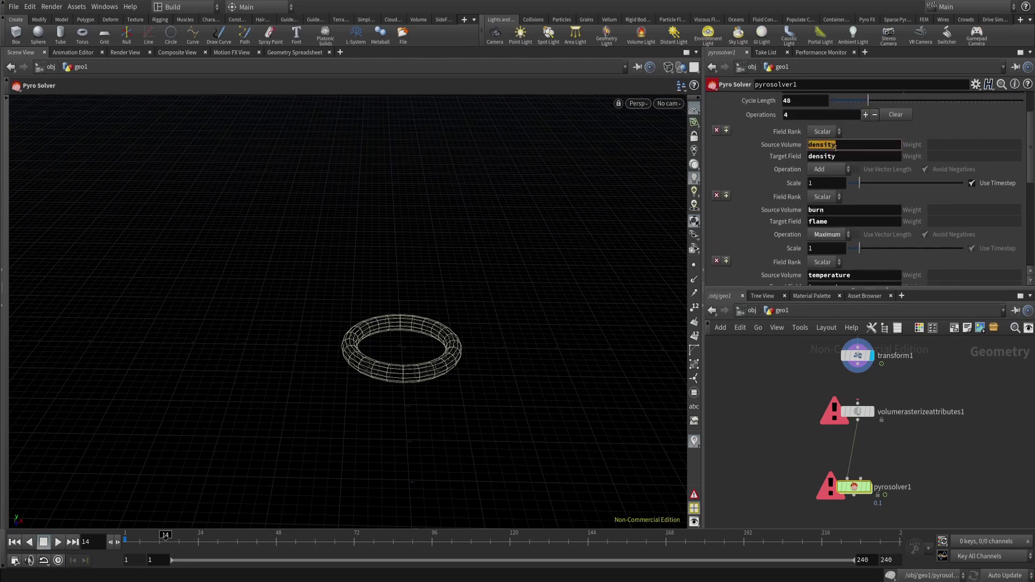
# Move the torus and transform nodes up to make room above volumerasterizeattributes1.
pyautogui.moveTo(913, 380); pyautogui.dragTo(906, 416, button='middle')
pyautogui.moveTo(906, 416); pyautogui.dragTo(847, 351)
pyautogui.moveTo(895, 385); pyautogui.dragTo(901, 417, button='middle')
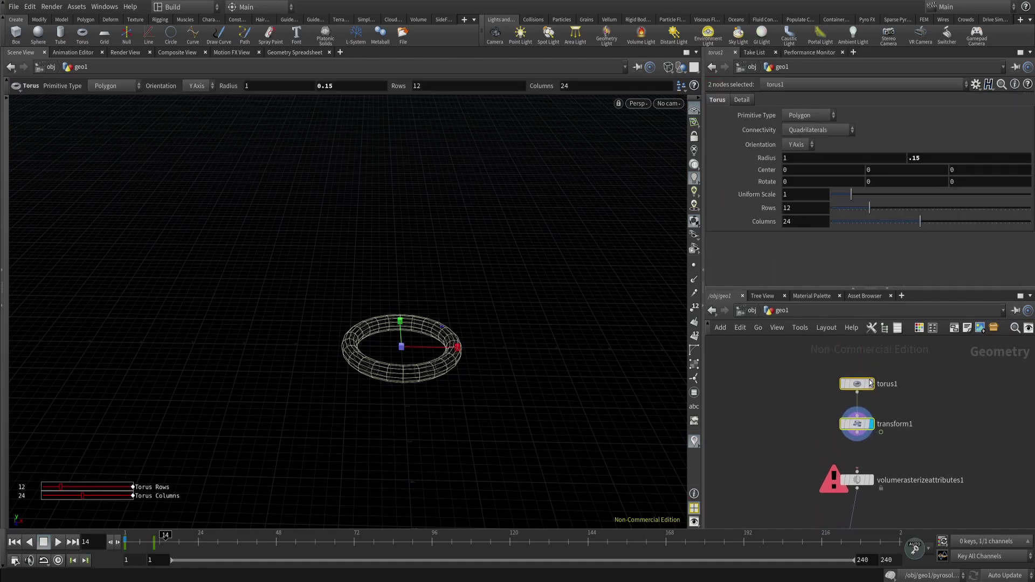
pyautogui.moveTo(861, 384); pyautogui.dragTo(857, 365)
pyautogui.click(858, 404)
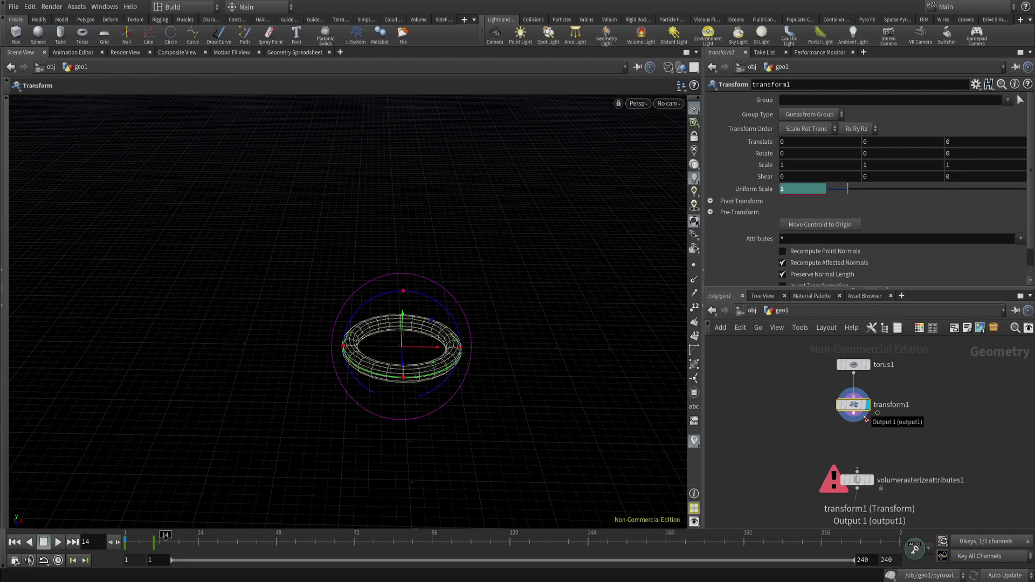
# Add a Pyro Source node connected below the Transform node.
pyautogui.moveTo(857, 410)
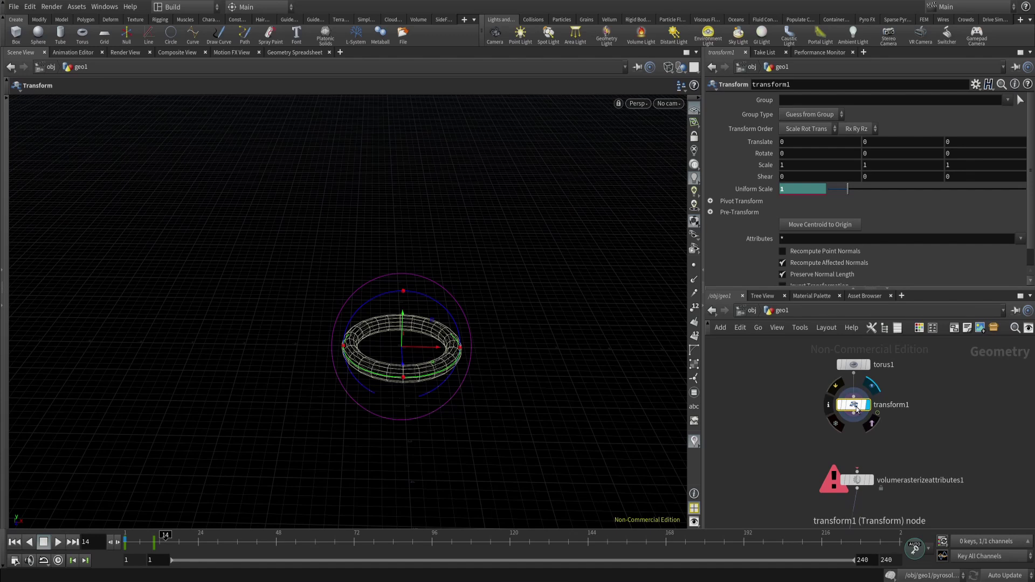
pyautogui.press('Tab')
pyautogui.moveTo(870, 456)
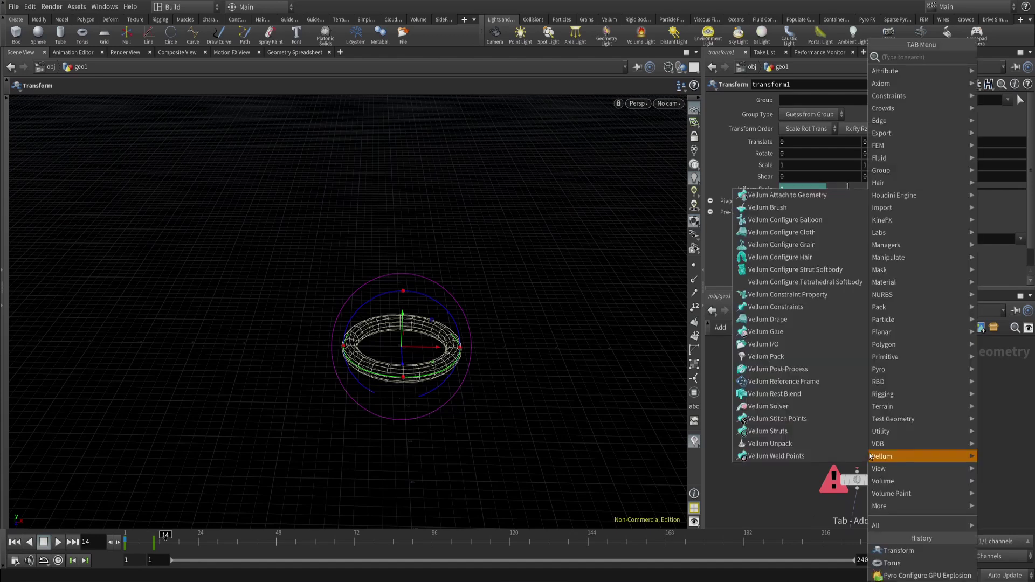
pyautogui.write('pyro')
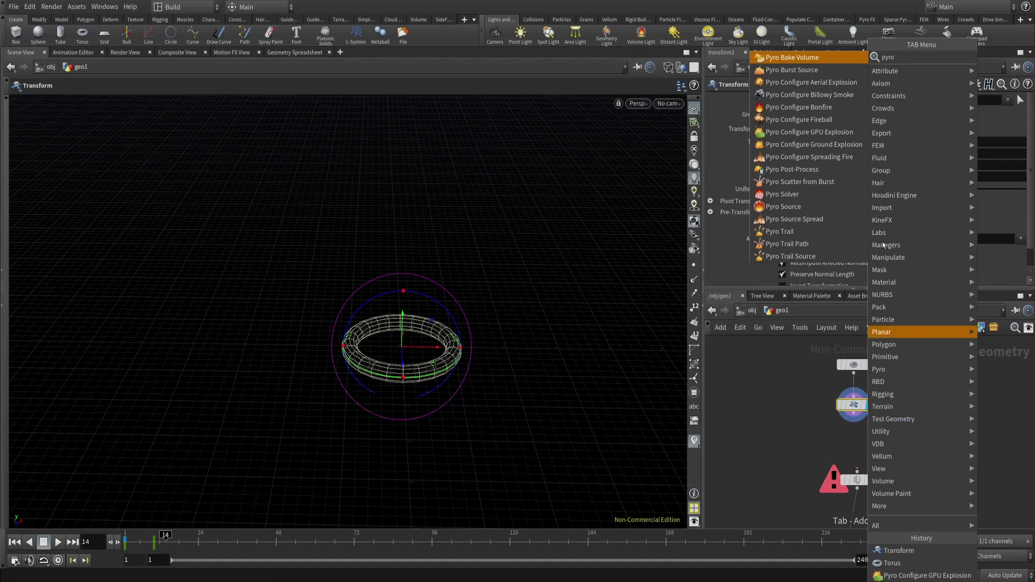
pyautogui.click(806, 207)
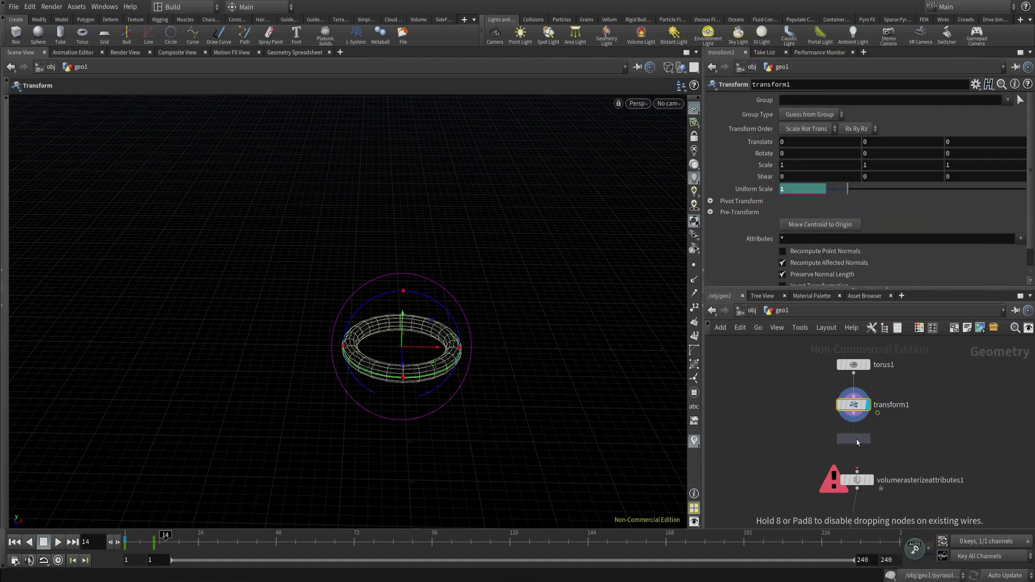
pyautogui.click(858, 442)
# Add one attribute entry to the Pyro Source node and set its type to Density.
pyautogui.moveTo(896, 447); pyautogui.dragTo(848, 349)
pyautogui.moveTo(927, 497); pyautogui.dragTo(917, 420, button='middle')
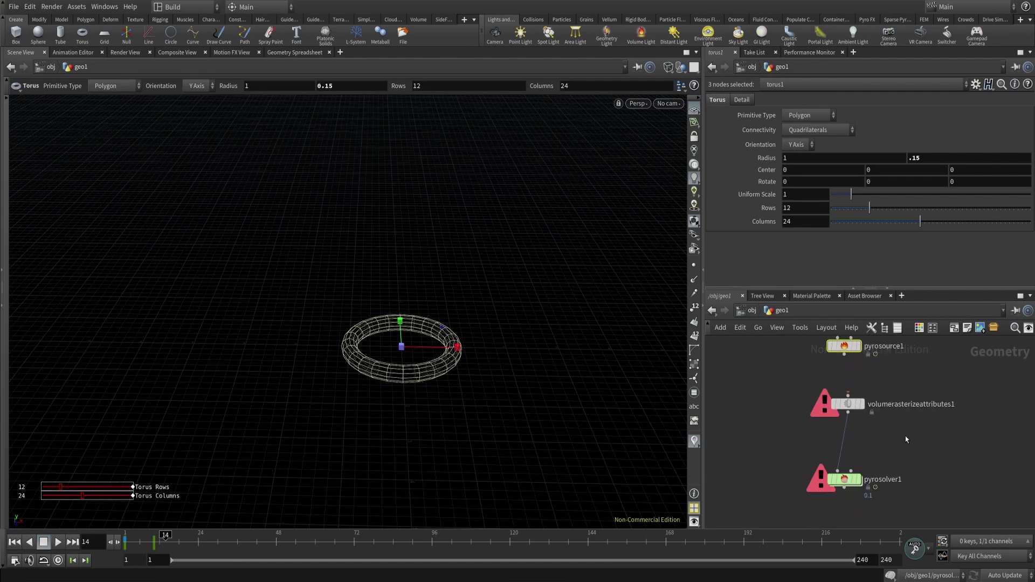
pyautogui.moveTo(885, 451); pyautogui.dragTo(821, 501)
pyautogui.moveTo(856, 384); pyautogui.dragTo(841, 483, button='middle')
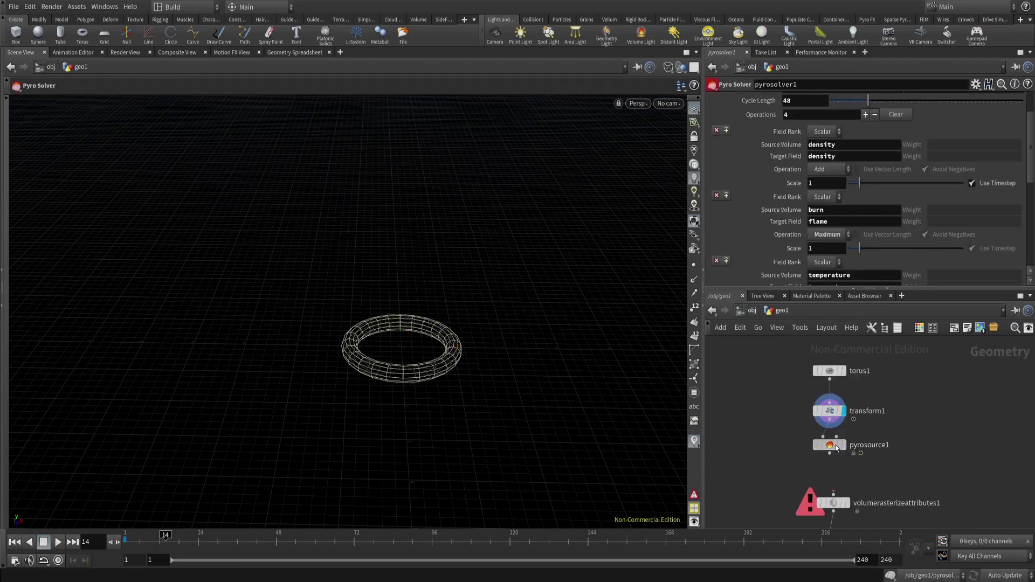
pyautogui.click(830, 445)
pyautogui.click(866, 191)
pyautogui.click(830, 209)
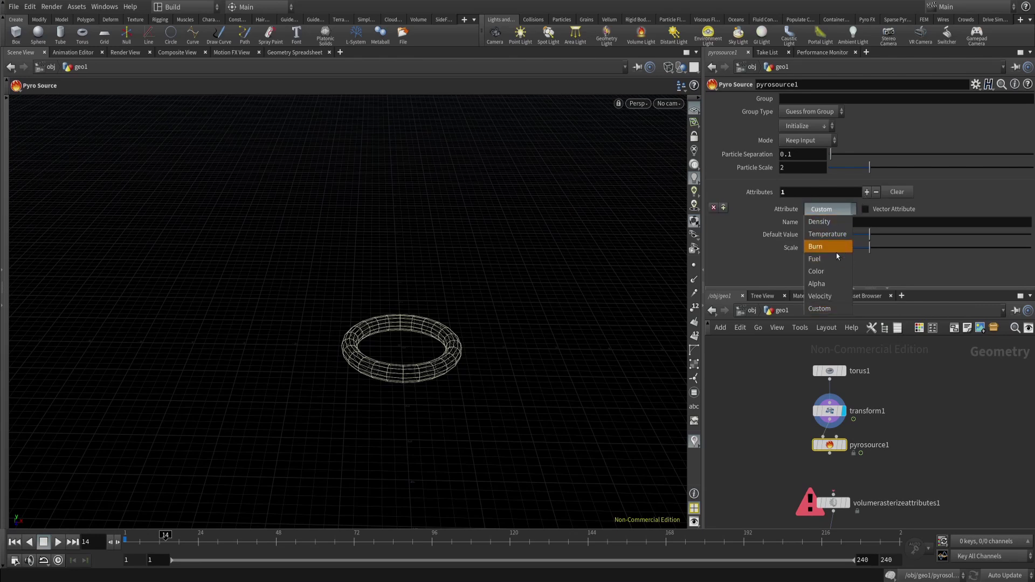
pyautogui.click(827, 224)
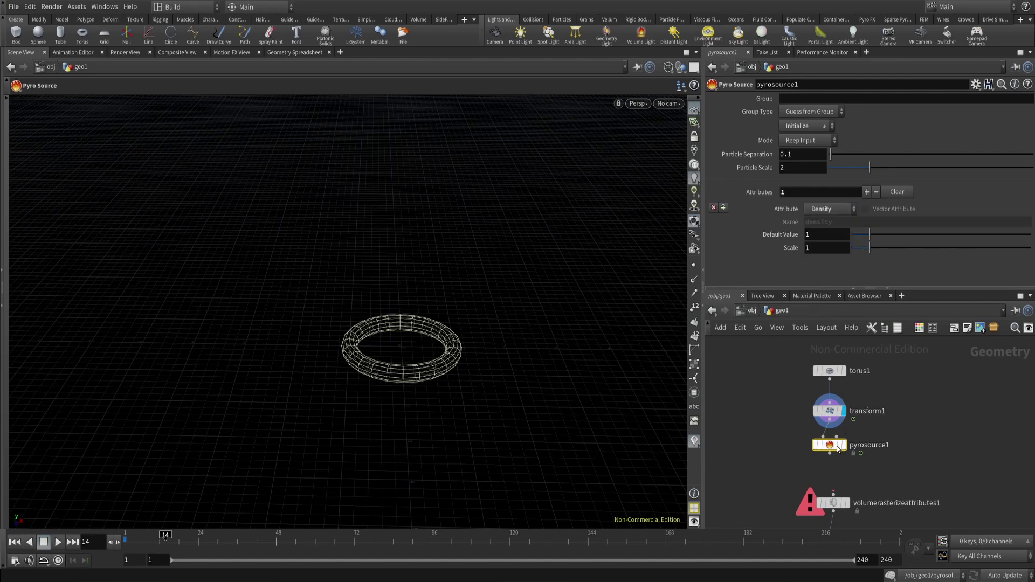
# Check the point attributes of pyrosource1 and move the torus, transform and Pyro Source nodes up to make room below.
pyautogui.middleClick(838, 447)
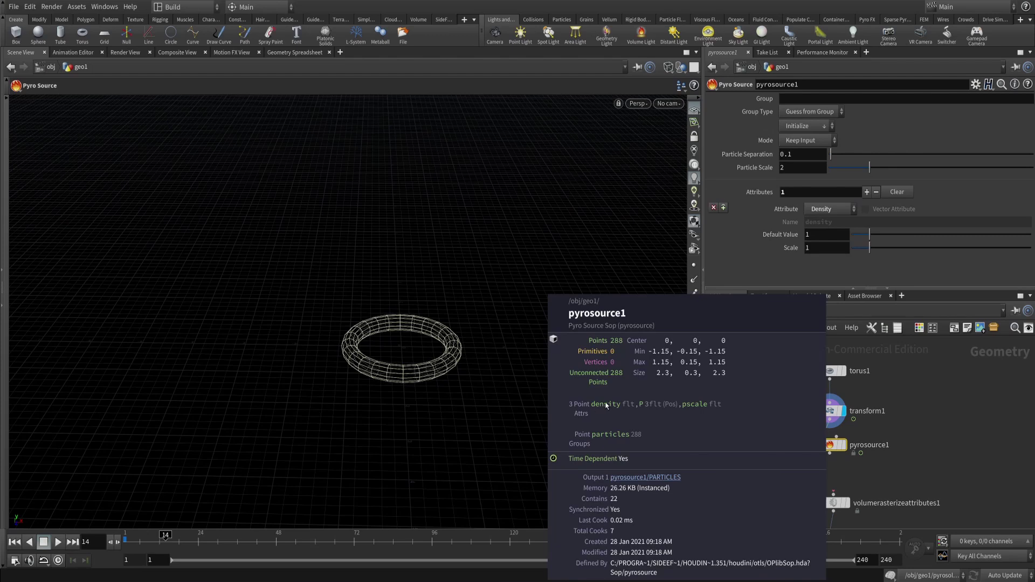
pyautogui.moveTo(790, 464); pyautogui.dragTo(904, 313)
pyautogui.moveTo(840, 416); pyautogui.dragTo(842, 385)
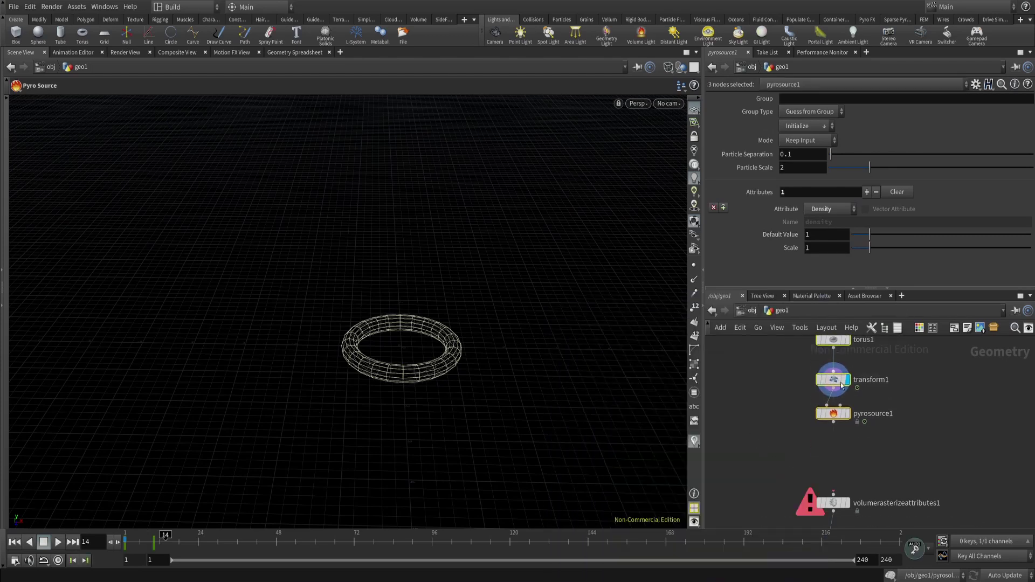
pyautogui.scroll(3, 473, 328)
# Add a Trail node, connect it below pyrosource1 and make it the displayed node.
pyautogui.press('Tab')
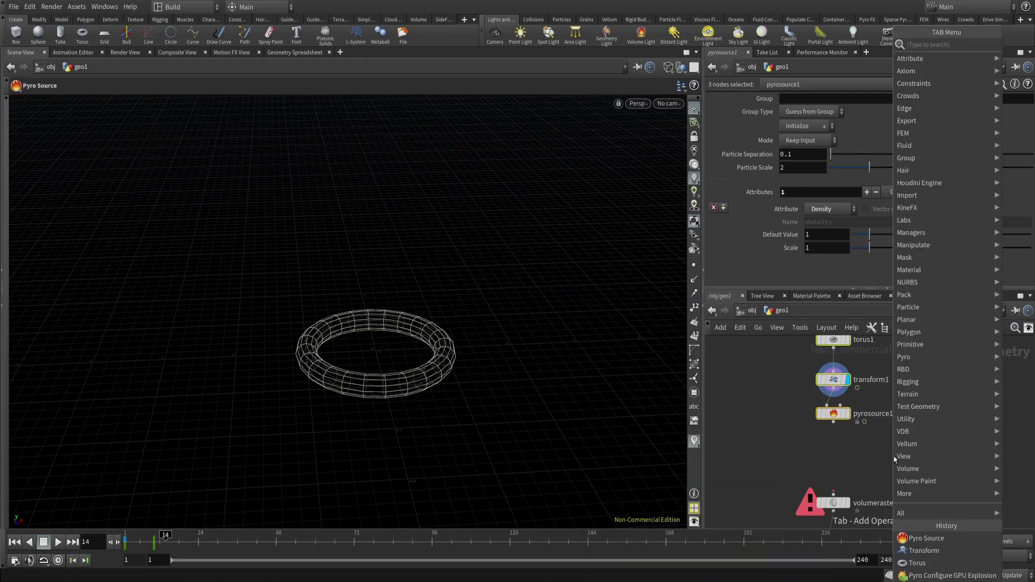
pyautogui.write('tra')
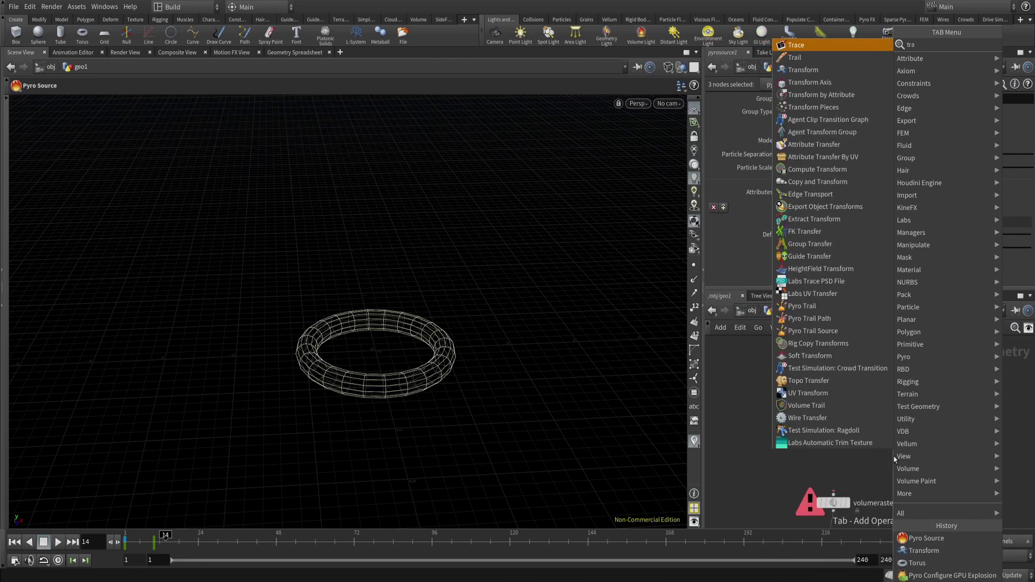
pyautogui.press('Down')
pyautogui.press('Return')
pyautogui.click(849, 467)
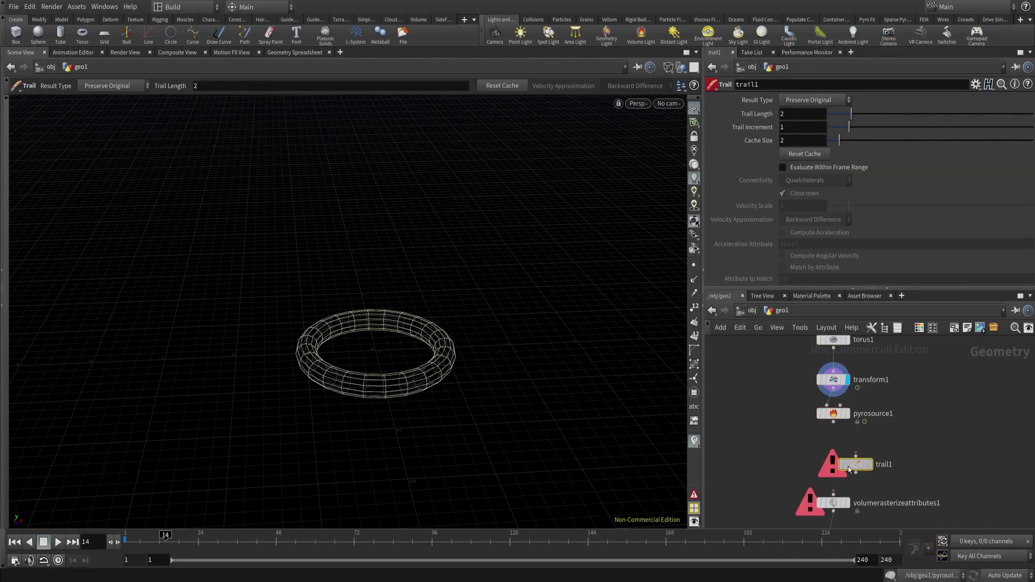
pyautogui.moveTo(849, 467); pyautogui.dragTo(834, 422)
pyautogui.click(856, 462)
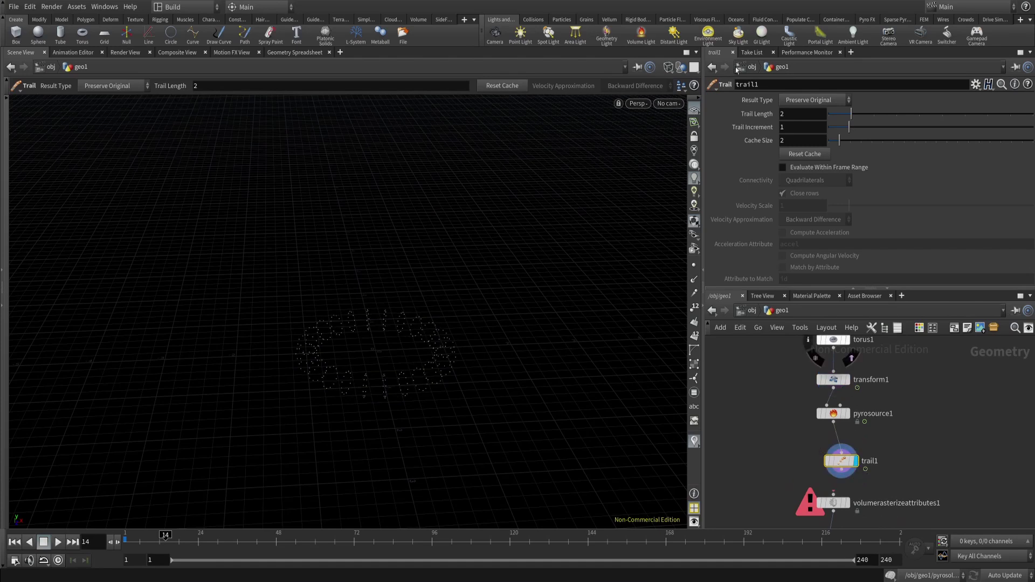
# Set the Trail node to Compute Velocity with Central Difference approximation and align it under pyrosource1.
pyautogui.click(817, 101)
pyautogui.click(815, 154)
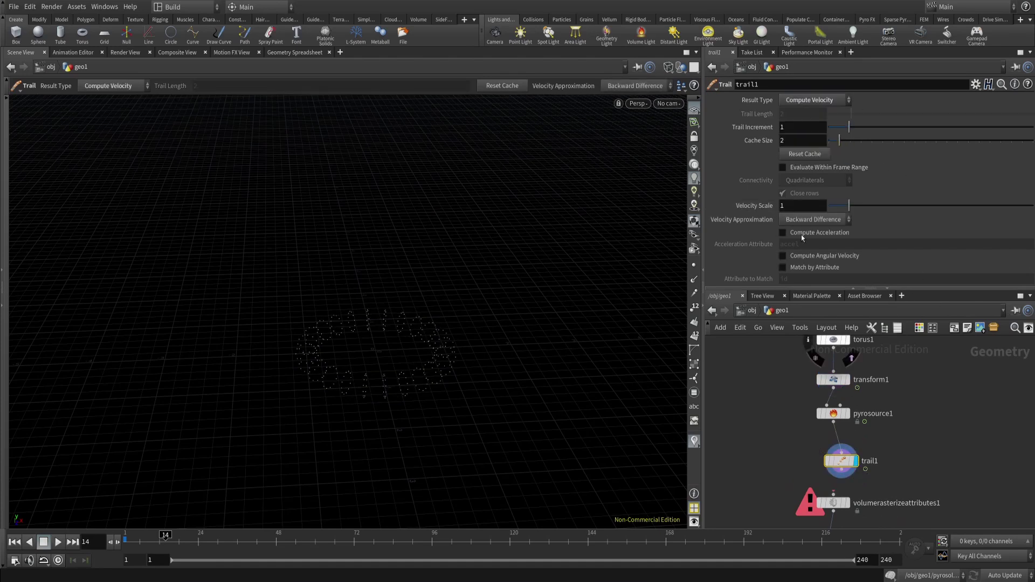
pyautogui.click(817, 221)
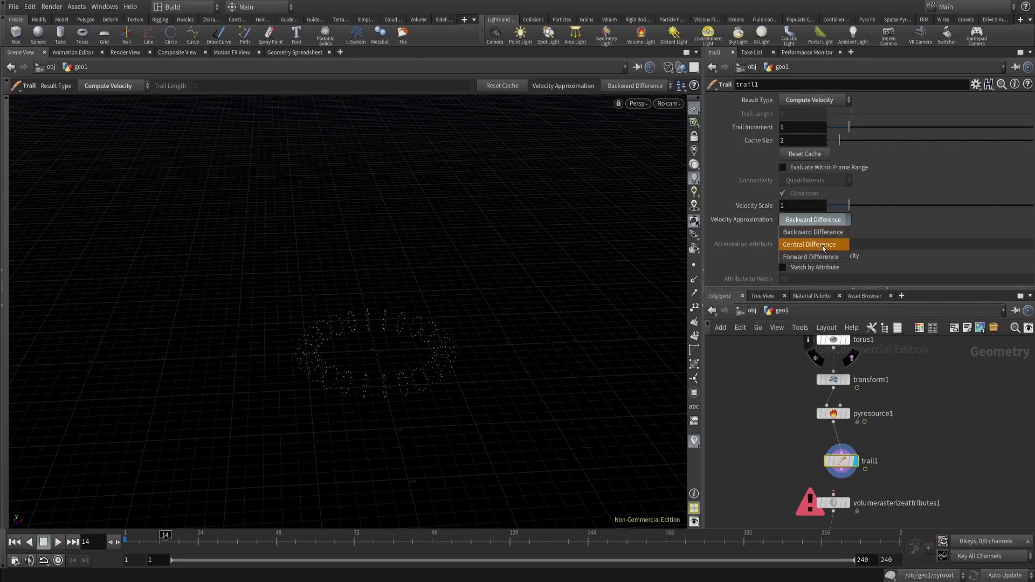
pyautogui.click(822, 245)
pyautogui.moveTo(840, 464); pyautogui.dragTo(833, 454)
pyautogui.moveTo(832, 455); pyautogui.dragTo(615, 438, button='middle')
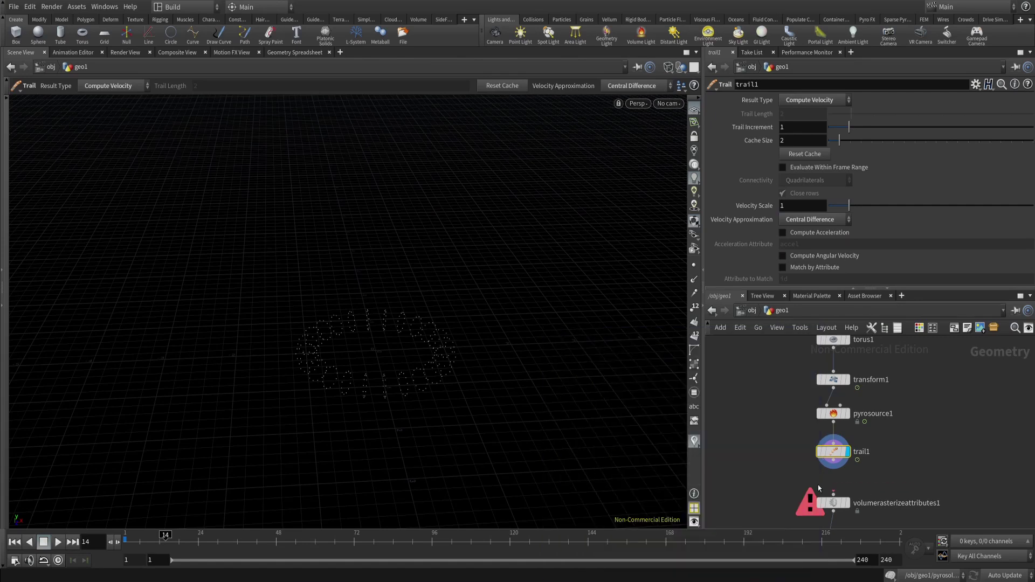
# Connect trail1 to volumerasterizeattributes1 and move the torus, transform, Pyro Source and Trail nodes further up together.
pyautogui.moveTo(833, 493); pyautogui.dragTo(834, 461)
pyautogui.moveTo(901, 477); pyautogui.dragTo(800, 339)
pyautogui.moveTo(934, 386); pyautogui.dragTo(928, 450, button='middle')
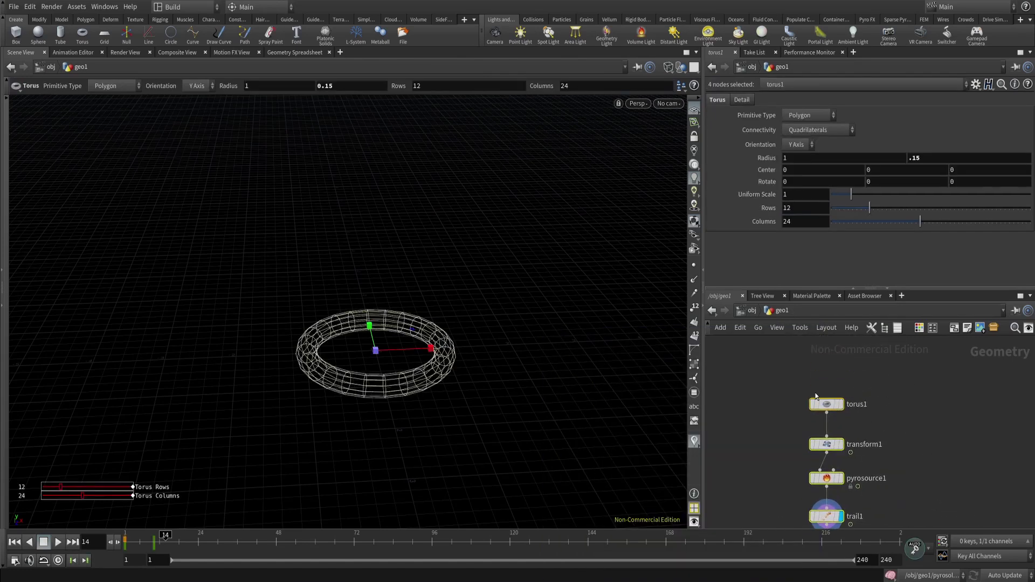
pyautogui.moveTo(820, 402); pyautogui.dragTo(817, 374)
pyautogui.moveTo(927, 480); pyautogui.dragTo(946, 362, button='middle')
# Reposition volumerasterizeattributes1 below trail1 and make it the displayed node.
pyautogui.moveTo(845, 449); pyautogui.dragTo(852, 421)
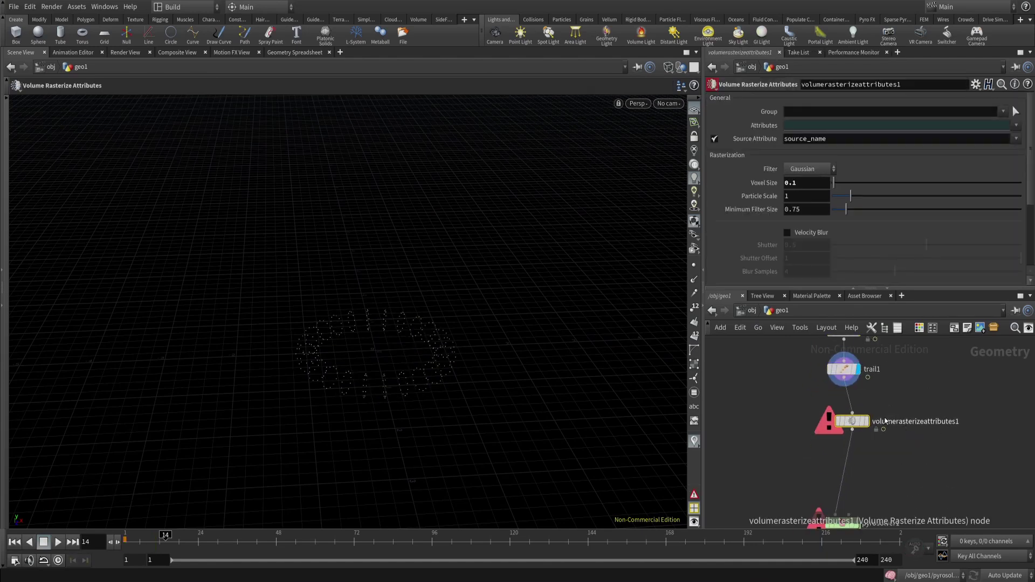
pyautogui.click(864, 421)
pyautogui.moveTo(849, 423); pyautogui.dragTo(844, 426)
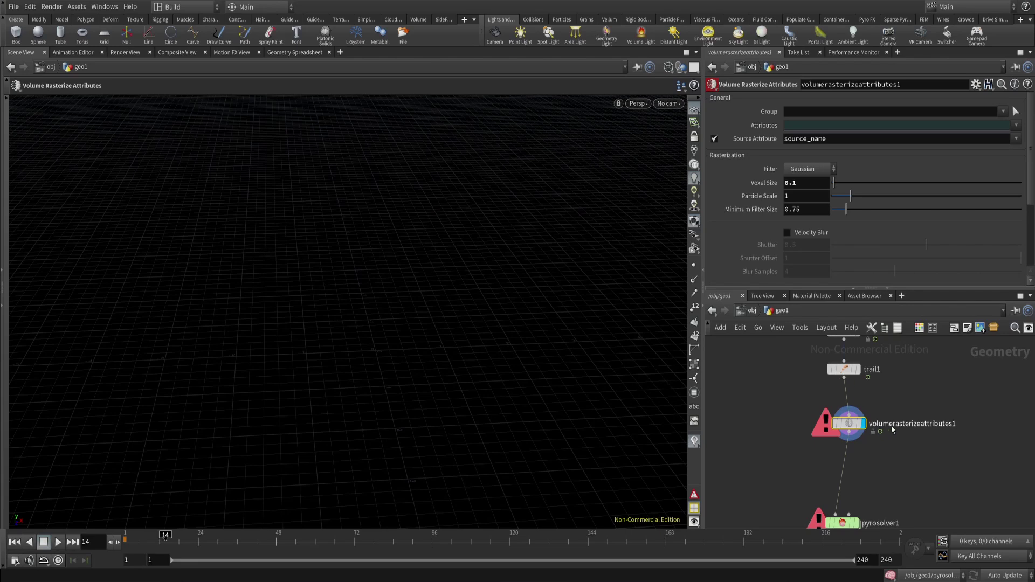
pyautogui.moveTo(893, 427); pyautogui.dragTo(873, 454, button='middle')
pyautogui.moveTo(827, 452); pyautogui.dragTo(827, 459)
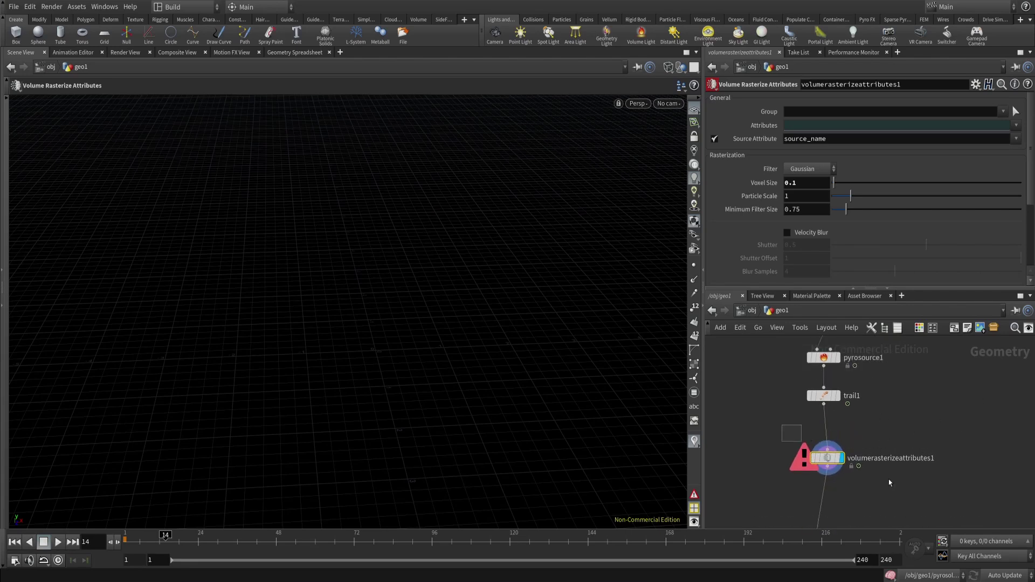
# Remove the expression from the Attributes parameter of volumerasterizeattributes1 and set it to "density v".
pyautogui.click(761, 126)
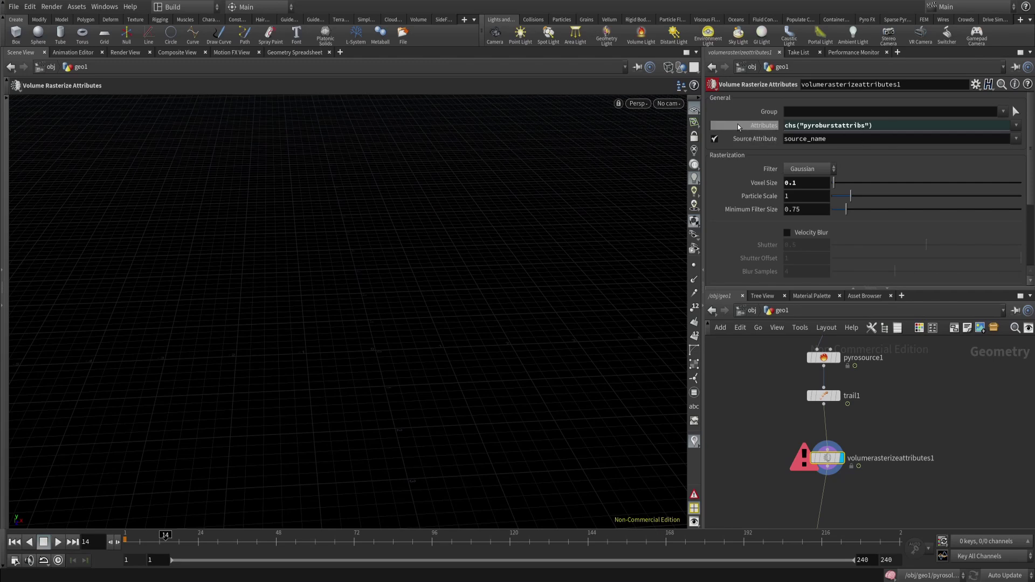
pyautogui.click(762, 126)
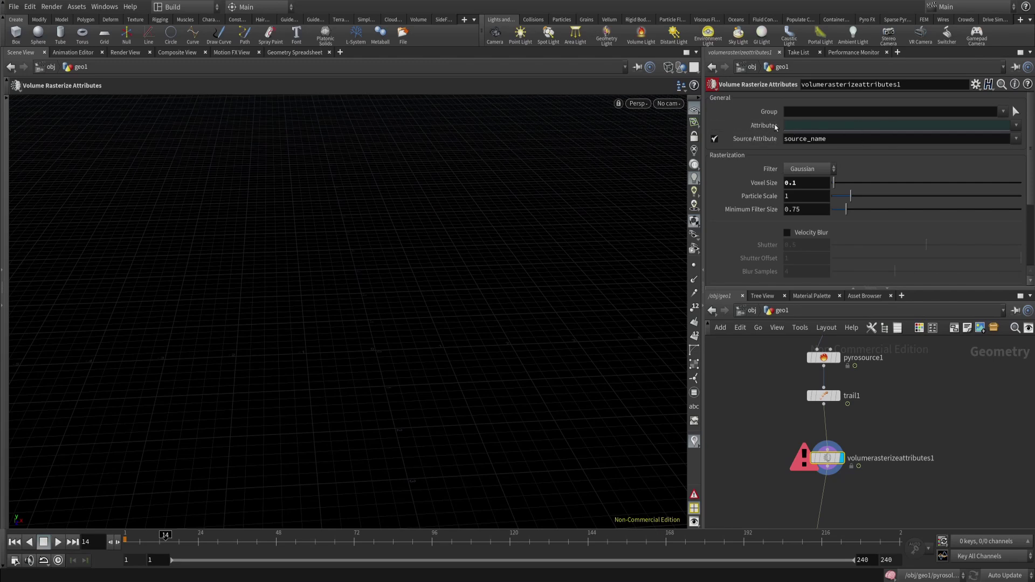
pyautogui.keyDown('ctrl'); pyautogui.keyDown('shift'); pyautogui.click(825, 128); pyautogui.keyUp('shift'); pyautogui.keyUp('ctrl')
pyautogui.click(826, 126)
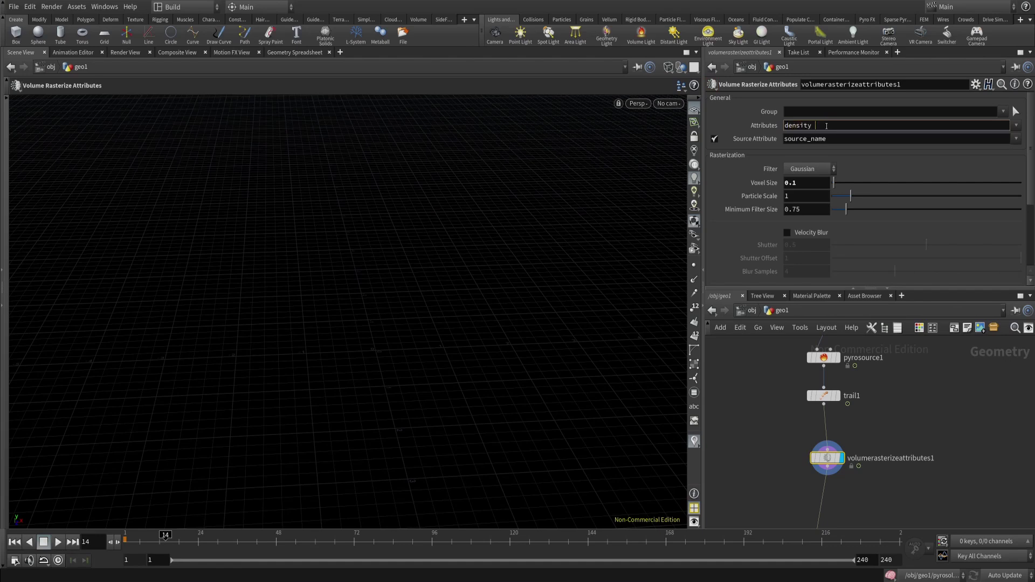
pyautogui.press('Return')
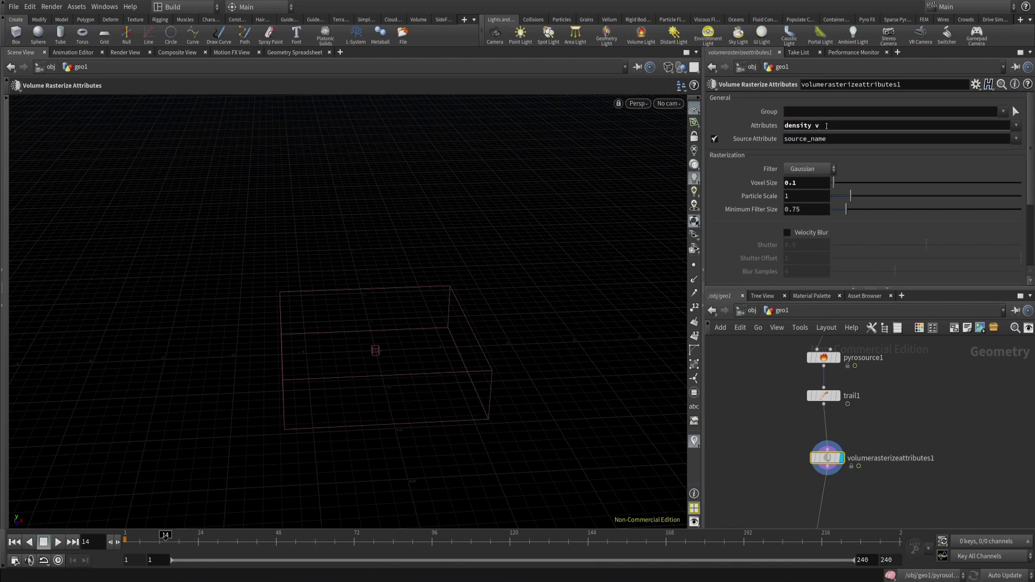
# Reposition pyrosolver1 below volumerasterizeattributes1, select it and make it the displayed node.
pyautogui.click(832, 448)
pyautogui.moveTo(841, 509); pyautogui.dragTo(833, 394, button='middle')
pyautogui.moveTo(818, 436); pyautogui.dragTo(822, 469)
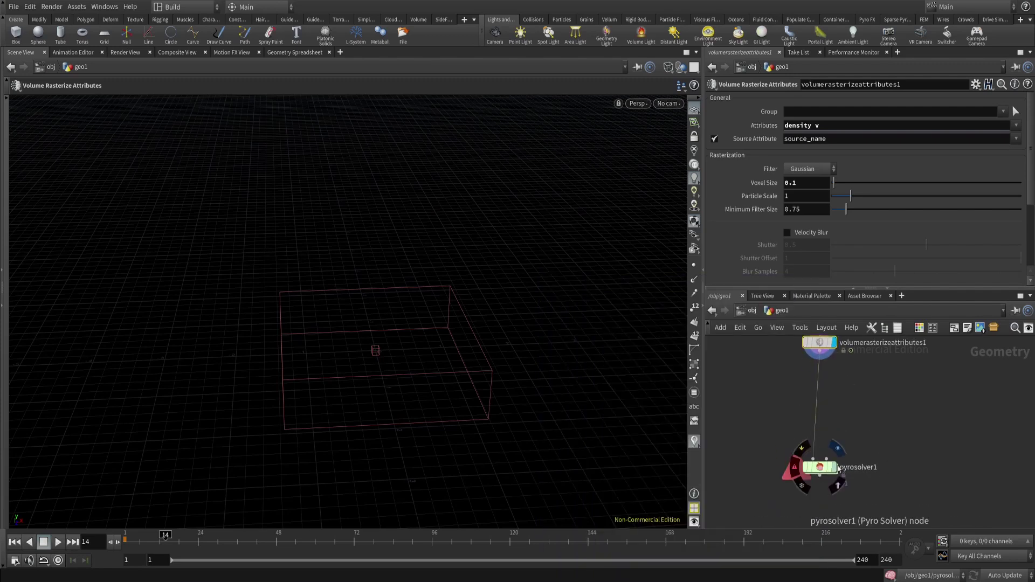
pyautogui.moveTo(883, 426); pyautogui.dragTo(740, 514)
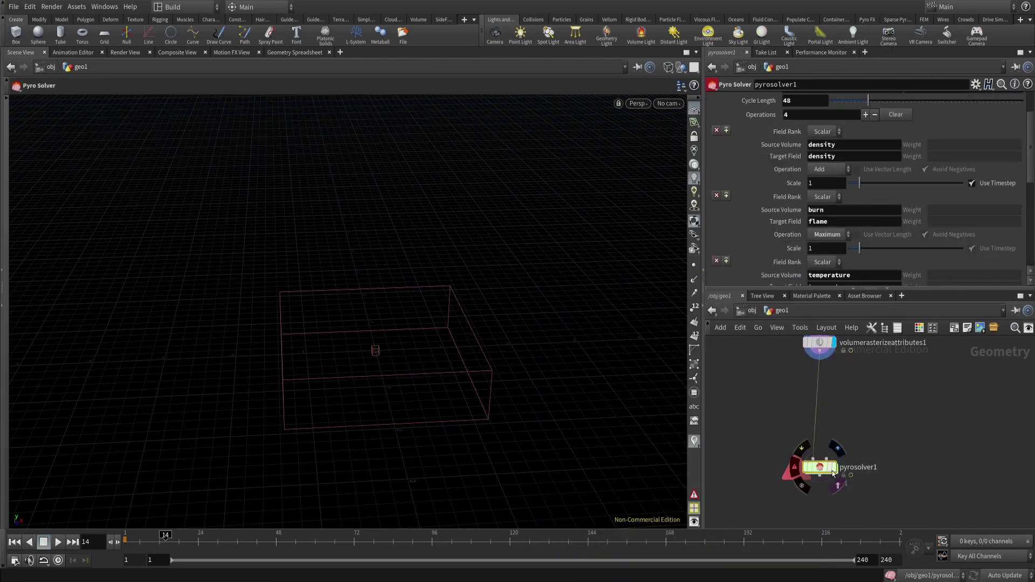
pyautogui.click(832, 467)
pyautogui.moveTo(874, 413); pyautogui.dragTo(883, 384, button='middle')
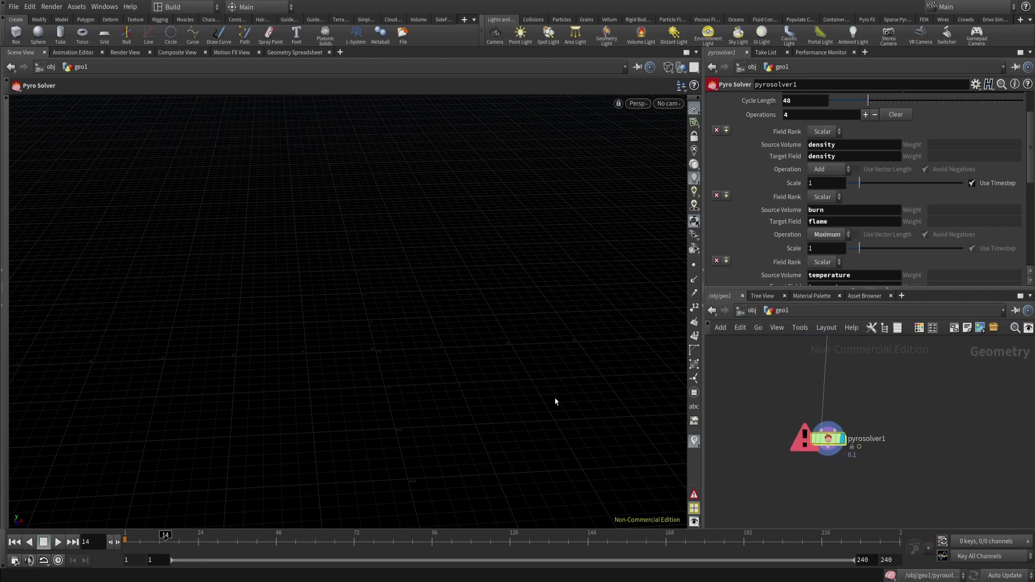
# Play the pyro simulation from the first frame and switch the viewport to shaded display.
pyautogui.click(18, 544)
pyautogui.click(58, 542)
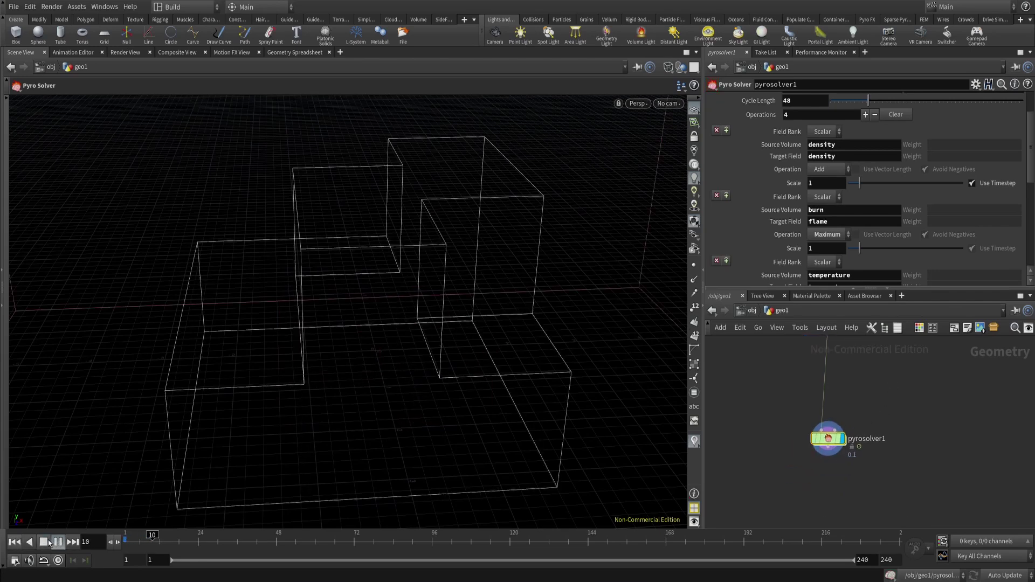
pyautogui.click(57, 543)
pyautogui.hotkey('shift', 'w')
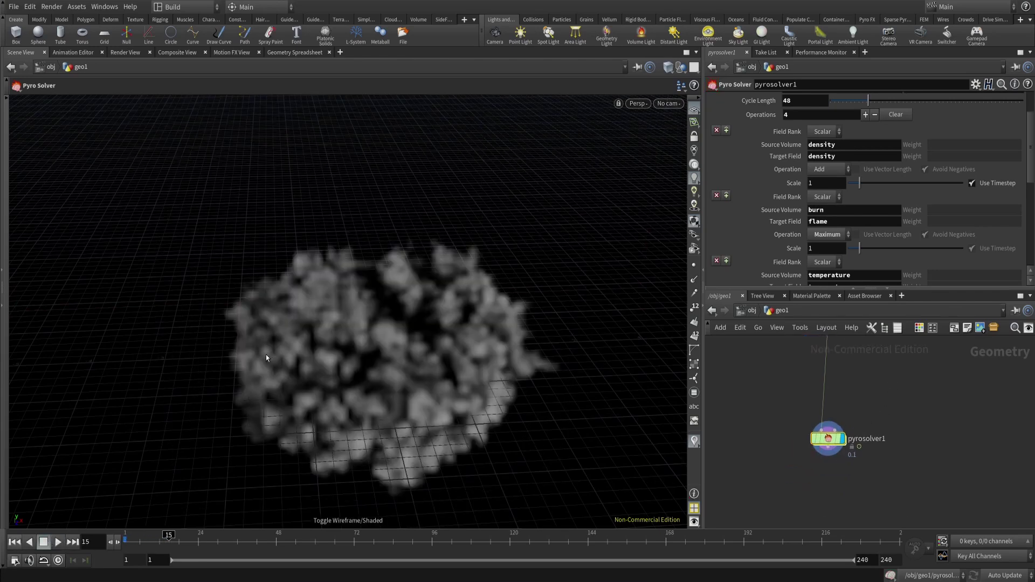
pyautogui.keyDown('alt'); pyautogui.moveTo(266, 354); pyautogui.dragTo(281, 434, button='right'); pyautogui.keyUp('alt')
# Continue the simulation playback, view the smoke from another angle and replay it from the first frame.
pyautogui.click(56, 542)
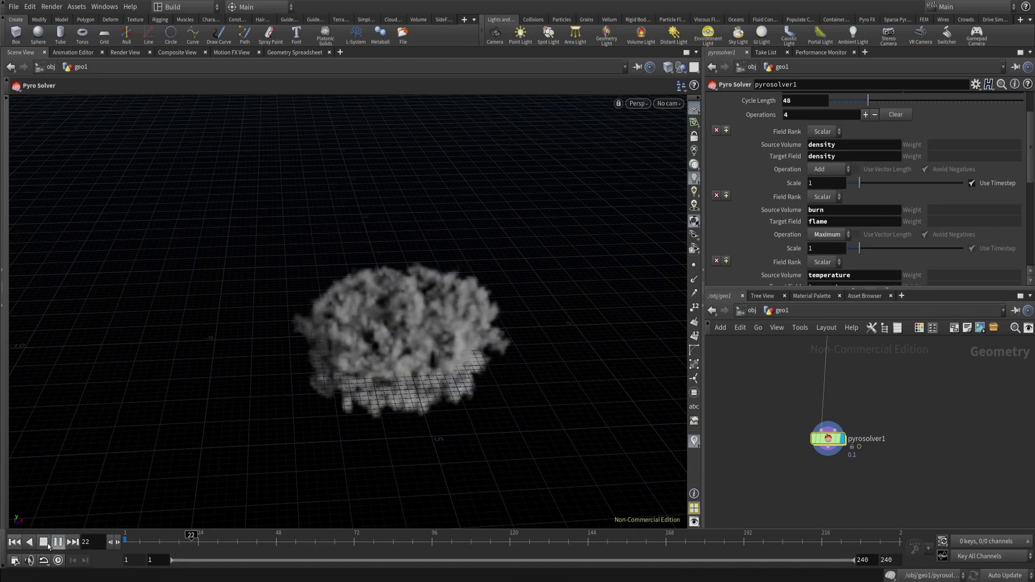
pyautogui.click(48, 543)
pyautogui.moveTo(316, 329); pyautogui.dragTo(417, 353)
pyautogui.press('Escape')
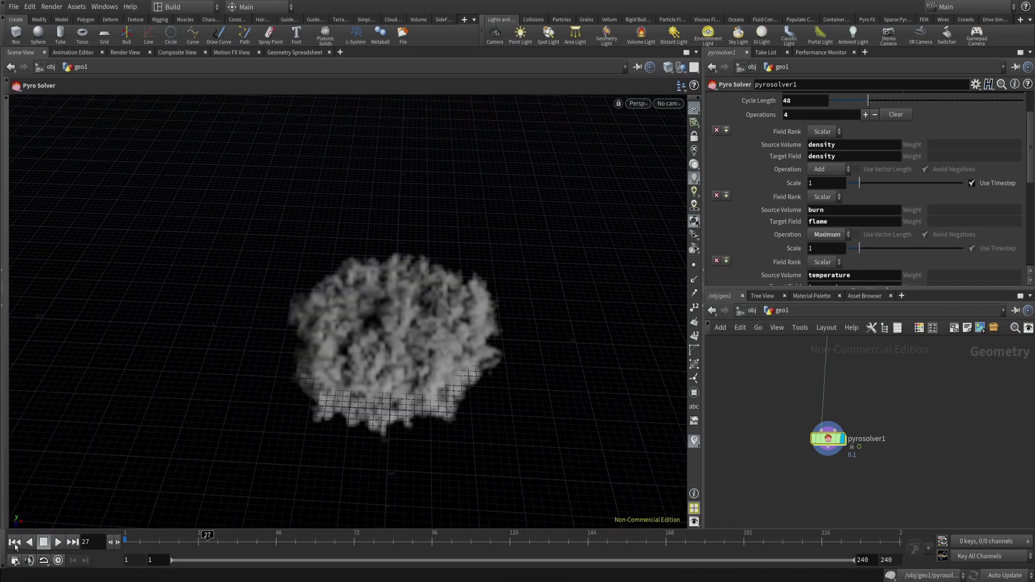
pyautogui.click(14, 542)
pyautogui.click(58, 542)
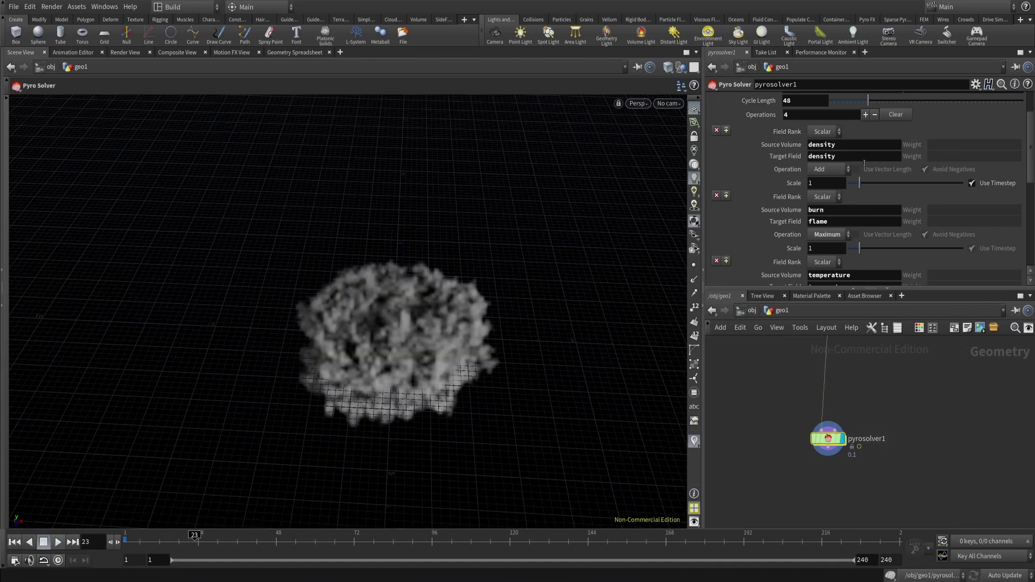
# Remove the burn and temperature sourcing operations from the Pyro Solver, keeping the density and v operations.
pyautogui.scroll(2, 864, 162)
pyautogui.scroll(-4, 864, 162)
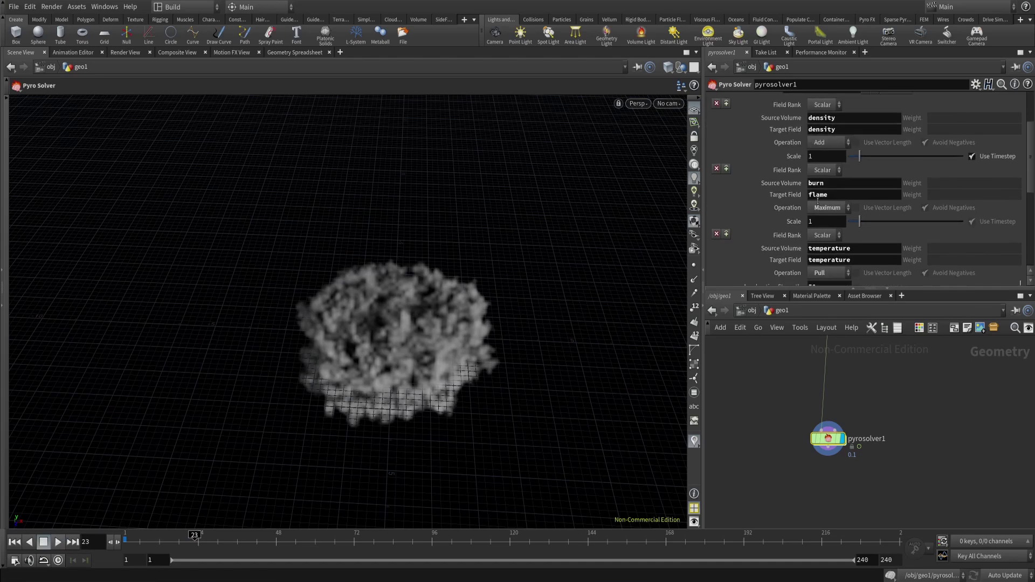
pyautogui.click(716, 169)
pyautogui.scroll(1, 893, 117)
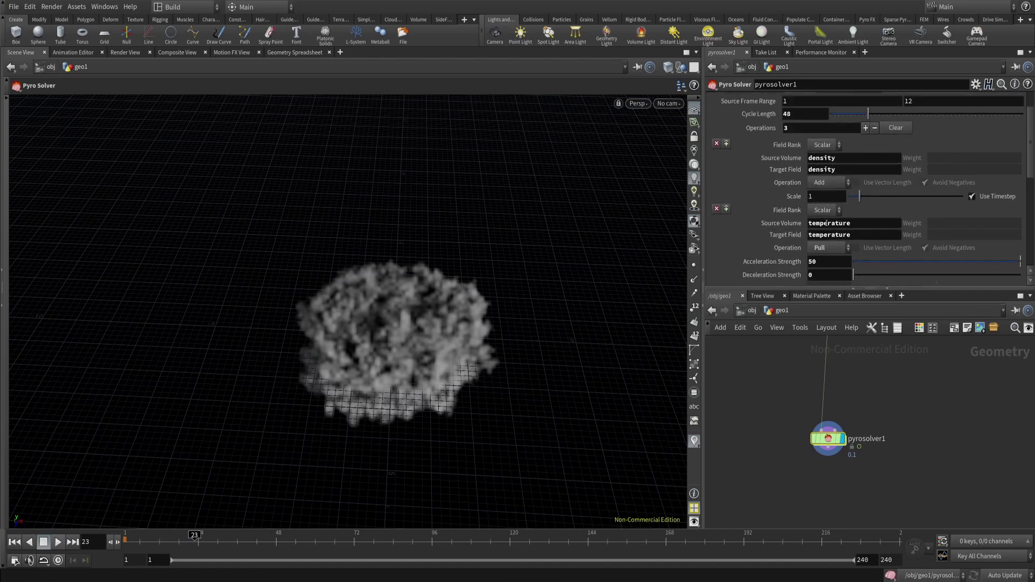
pyautogui.scroll(-1, 814, 211)
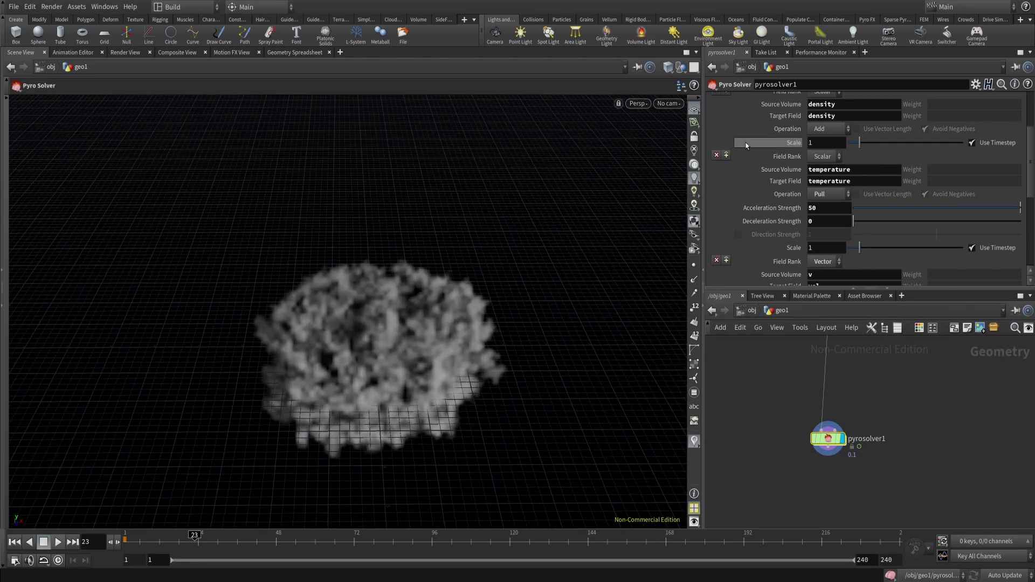
pyautogui.click(716, 154)
pyautogui.scroll(1, 899, 203)
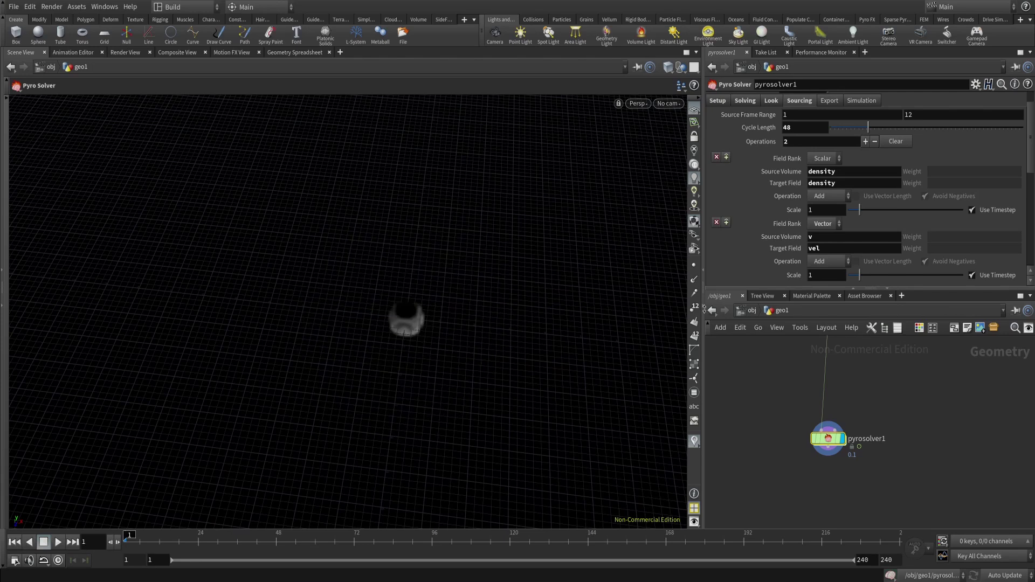
# Switch the viewport to wireframe display and examine the Pyro Solver's bounding limits around the source.
pyautogui.press('w')
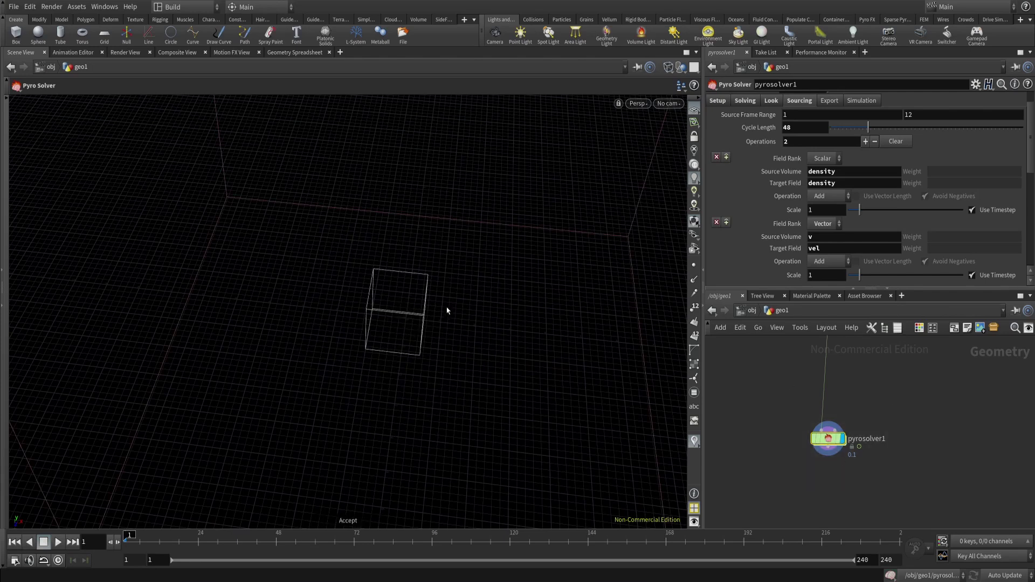
pyautogui.keyDown('alt'); pyautogui.moveTo(447, 310); pyautogui.dragTo(479, 253); pyautogui.keyUp('alt')
pyautogui.keyDown('alt'); pyautogui.moveTo(480, 254); pyautogui.dragTo(393, 370, button='right'); pyautogui.keyUp('alt')
pyautogui.keyDown('alt'); pyautogui.moveTo(475, 260); pyautogui.dragTo(451, 307, button='middle'); pyautogui.keyUp('alt')
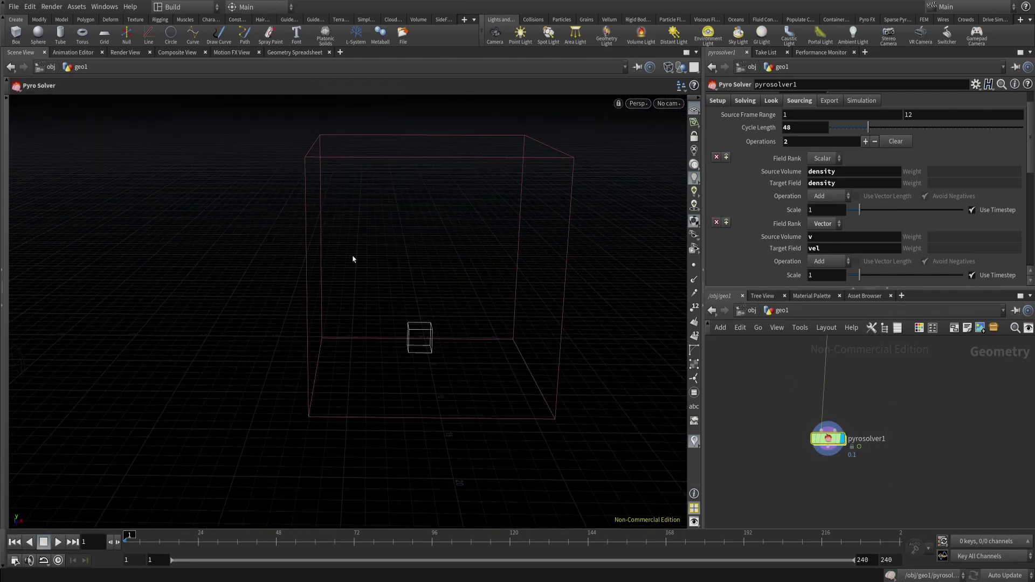
pyautogui.keyDown('alt'); pyautogui.moveTo(495, 299); pyautogui.dragTo(497, 251); pyautogui.keyUp('alt')
# Add a Box node beside pyrosolver1.
pyautogui.press('Tab')
pyautogui.write('b')
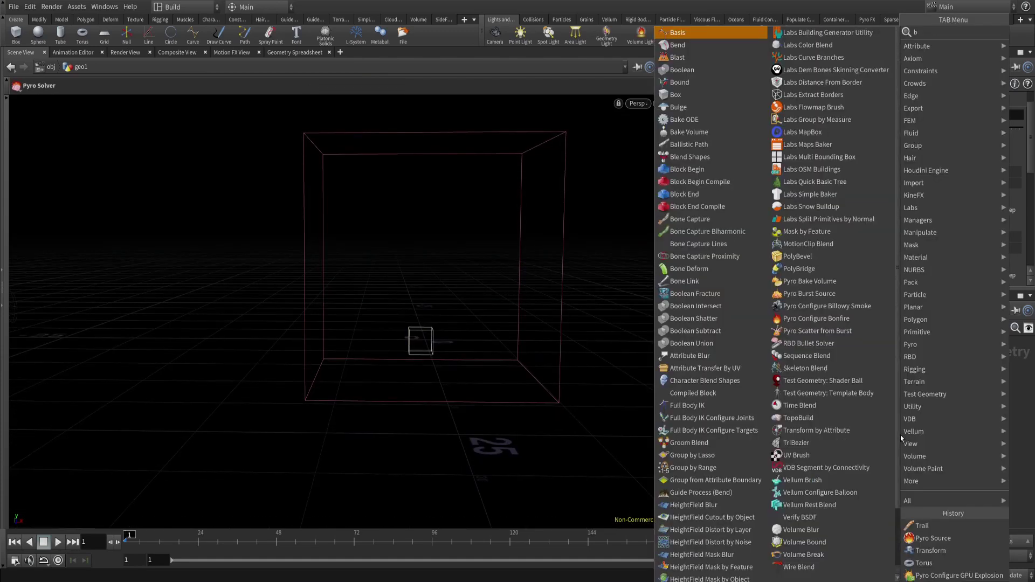
pyautogui.write('ox')
pyautogui.press('Return')
pyautogui.click(900, 435)
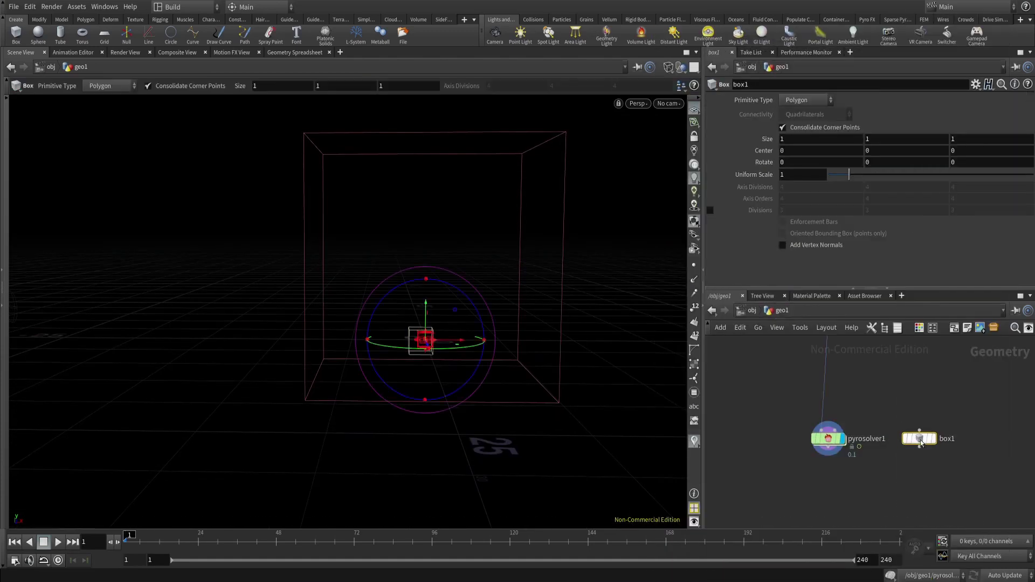
pyautogui.scroll(3, 917, 410)
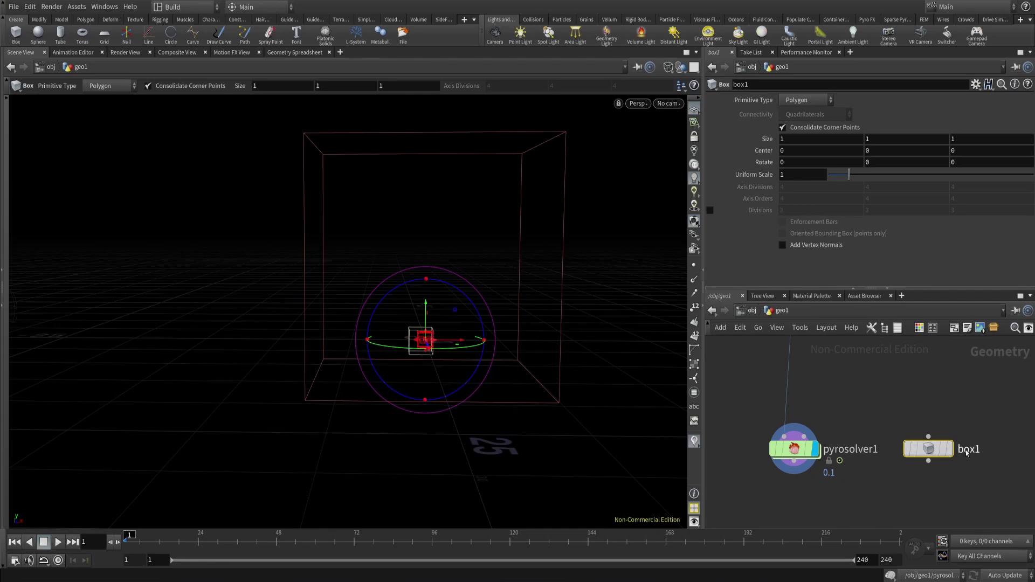
# Link the Pyro Solver's Max Size to box1's Size with relative channel references on all three axes.
pyautogui.rightClick(773, 146)
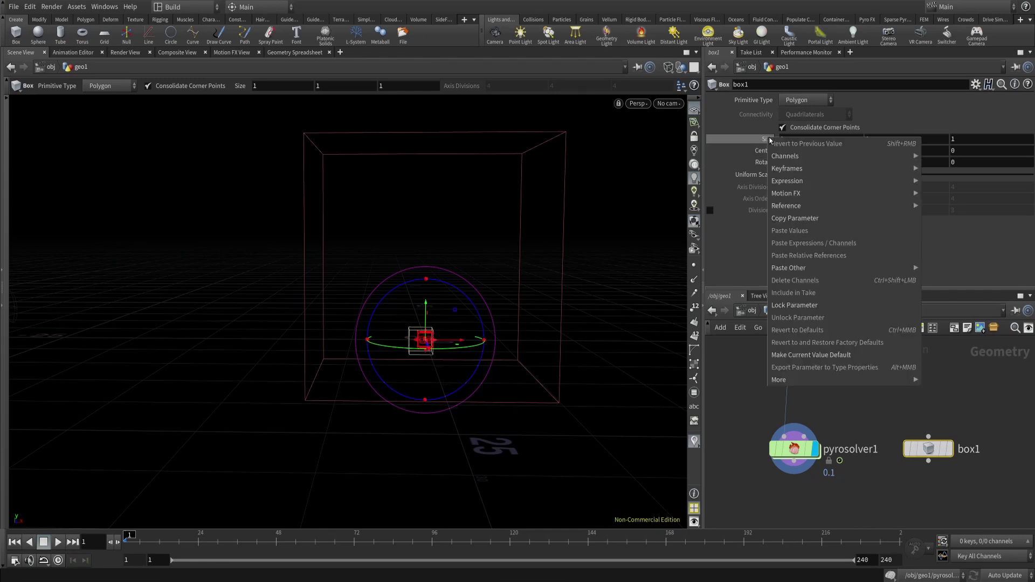
pyautogui.click(808, 218)
pyautogui.click(777, 439)
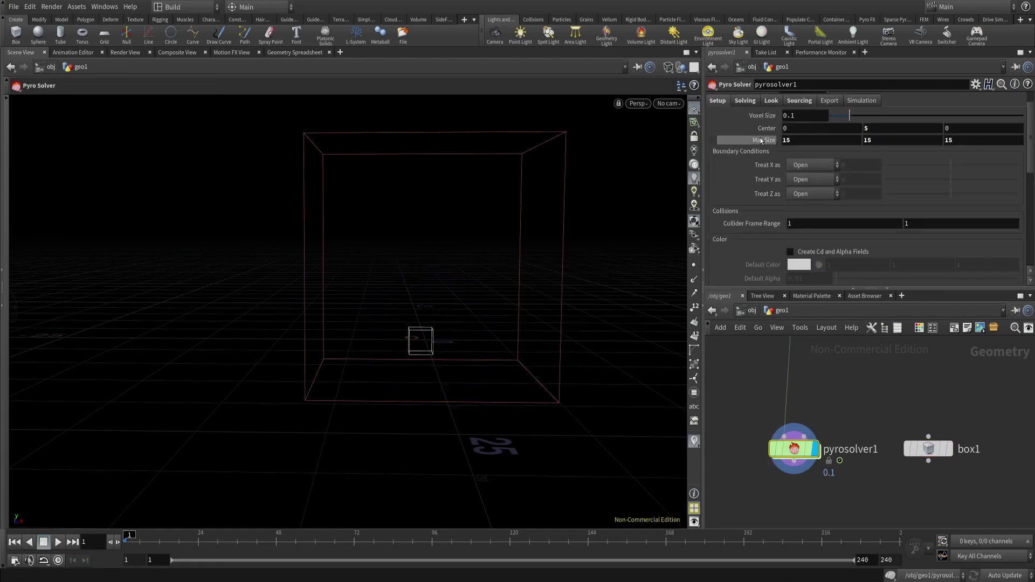
pyautogui.rightClick(773, 142)
pyautogui.click(793, 253)
# Link the Pyro Solver's Center to box1's Center with relative channel references on all three axes.
pyautogui.click(927, 449)
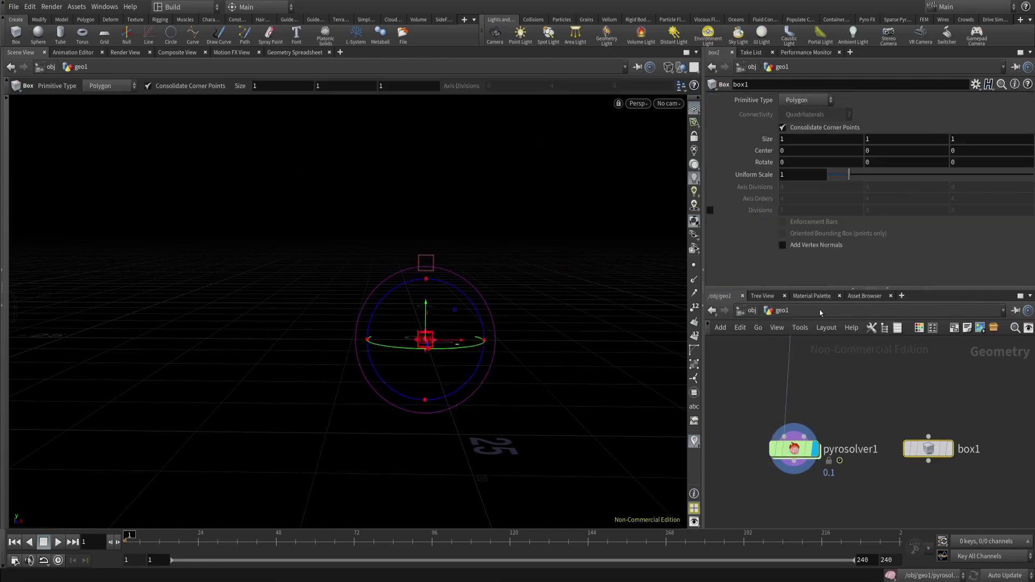
pyautogui.rightClick(761, 151)
pyautogui.click(786, 242)
pyautogui.click(793, 449)
pyautogui.rightClick(760, 130)
pyautogui.click(799, 249)
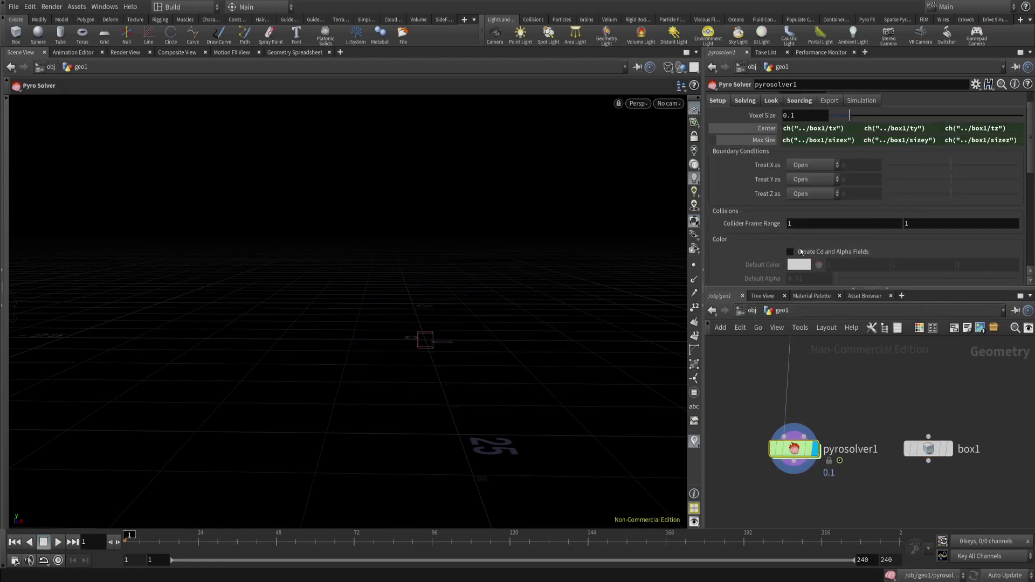
# Enlarge box1 uniformly to 10.8 per side and raise its centre to about 3.01 in Y.
pyautogui.click(928, 448)
pyautogui.moveTo(763, 139); pyautogui.dragTo(847, 138, button='middle')
pyautogui.press('space')
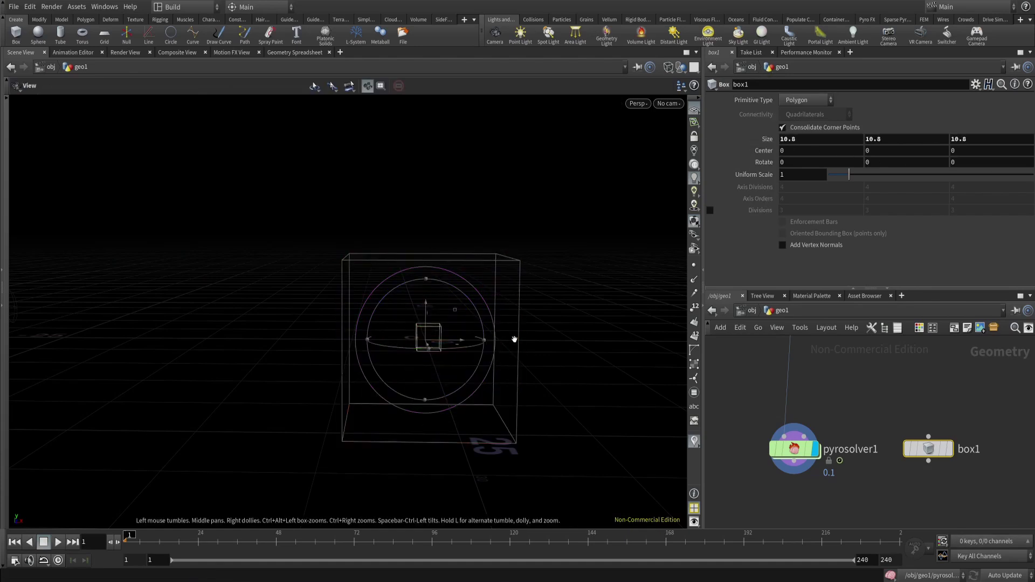
pyautogui.moveTo(426, 302); pyautogui.dragTo(428, 256)
pyautogui.hotkey('ctrl', 'z')
# Using the top view, stretch box1 to about 22.2 by 22.9 in X and Z and centre it around the smoke source.
pyautogui.moveTo(509, 298); pyautogui.dragTo(394, 306)
pyautogui.press('space')
pyautogui.hotkey('space', '2')
pyautogui.moveTo(418, 272); pyautogui.dragTo(469, 181, button='right')
pyautogui.moveTo(469, 180); pyautogui.dragTo(504, 250, button='middle')
pyautogui.moveTo(500, 356); pyautogui.dragTo(508, 438)
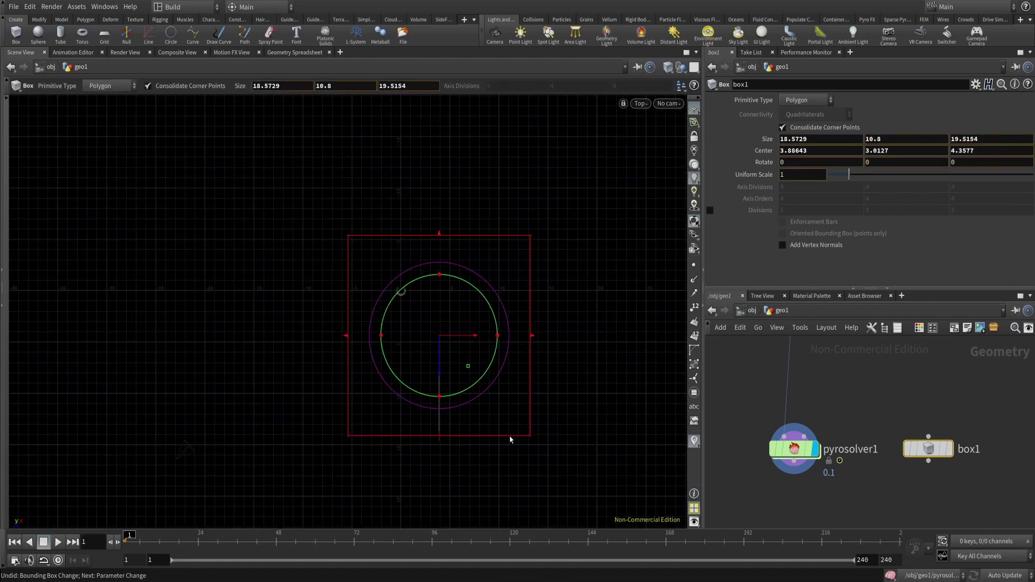
pyautogui.moveTo(333, 341); pyautogui.dragTo(299, 339)
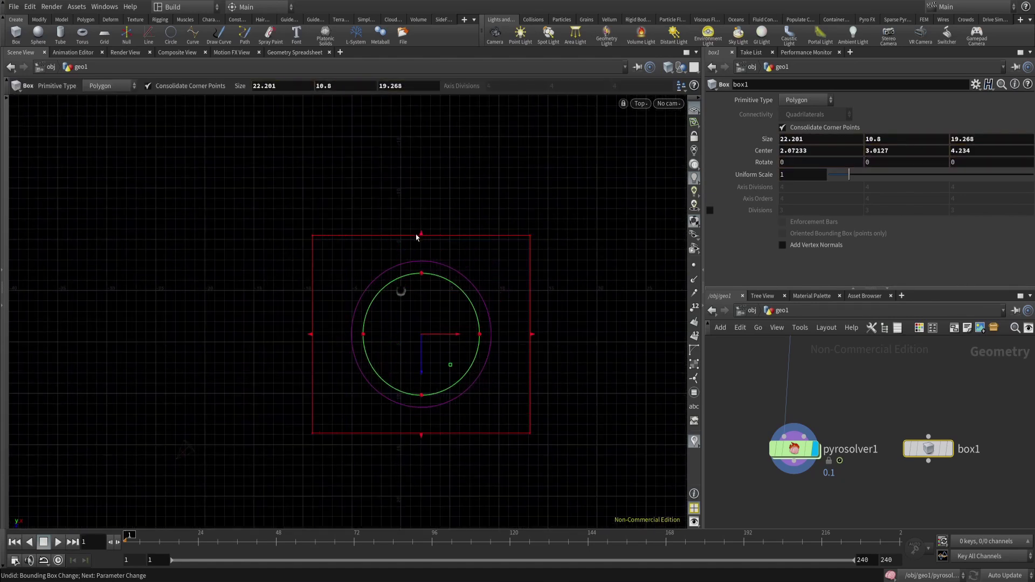
pyautogui.moveTo(422, 233); pyautogui.dragTo(422, 195)
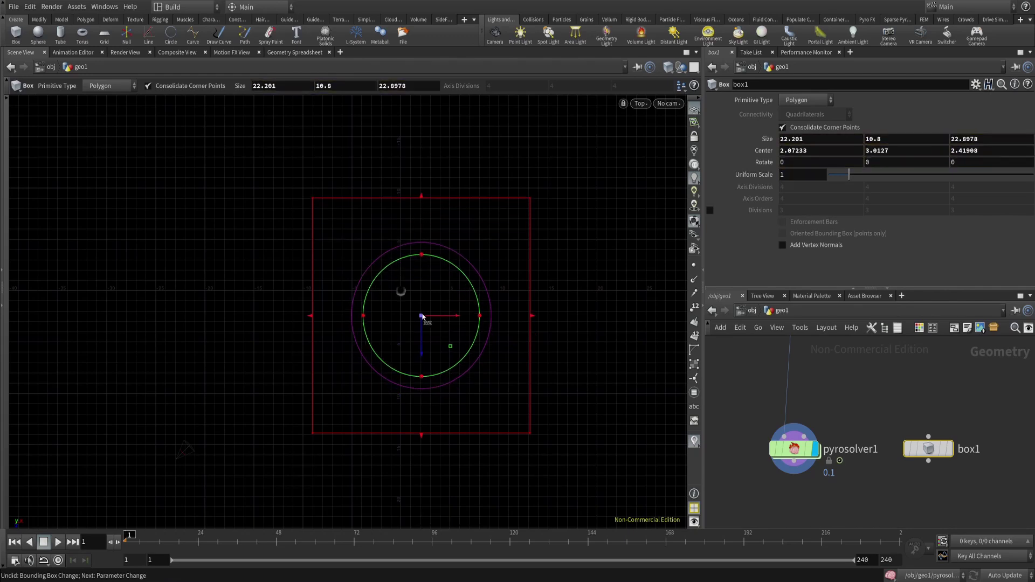
pyautogui.moveTo(420, 313); pyautogui.dragTo(402, 294)
pyautogui.hotkey('space', '1')
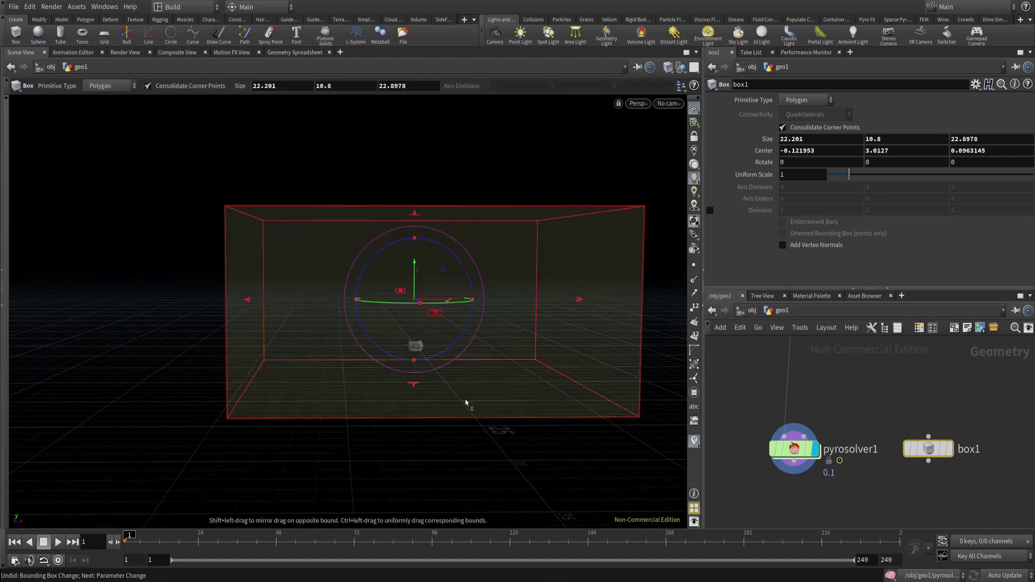
# Flatten box1 to a height of about 3.9 with its vertical centre at about 1.24.
pyautogui.moveTo(448, 399); pyautogui.dragTo(447, 367)
pyautogui.moveTo(484, 216); pyautogui.dragTo(483, 302)
pyautogui.hotkey('ctrl', 'z')
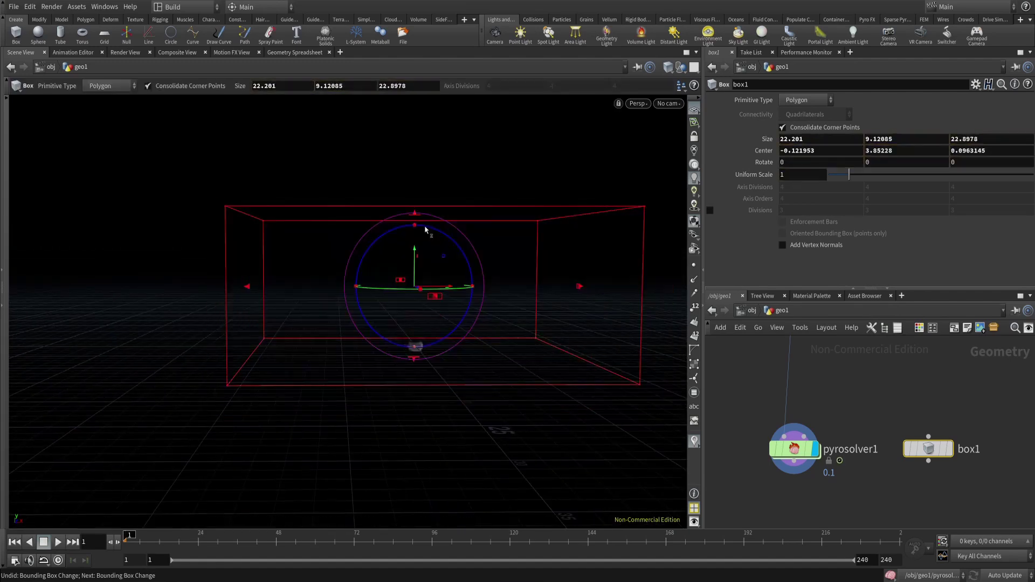
pyautogui.keyDown('alt'); pyautogui.moveTo(425, 228); pyautogui.dragTo(437, 245); pyautogui.keyUp('alt')
pyautogui.press('Return')
pyautogui.moveTo(411, 178); pyautogui.dragTo(426, 253)
# Play the simulation up to frame 53 and examine the smoke's spread inside the new bounds from above.
pyautogui.click(57, 542)
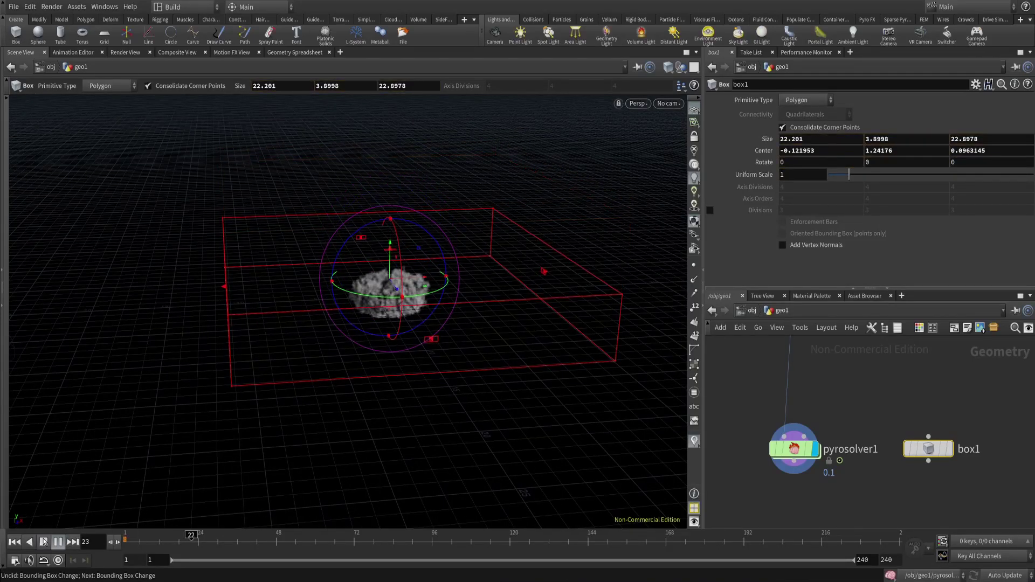
pyautogui.click(43, 541)
pyautogui.keyDown('alt'); pyautogui.moveTo(256, 292); pyautogui.dragTo(520, 274); pyautogui.keyUp('alt')
pyautogui.hotkey('space', 'g')
pyautogui.scroll(5, 374, 328)
pyautogui.scroll(-3, 507, 214)
pyautogui.scroll(-4, 460, 337)
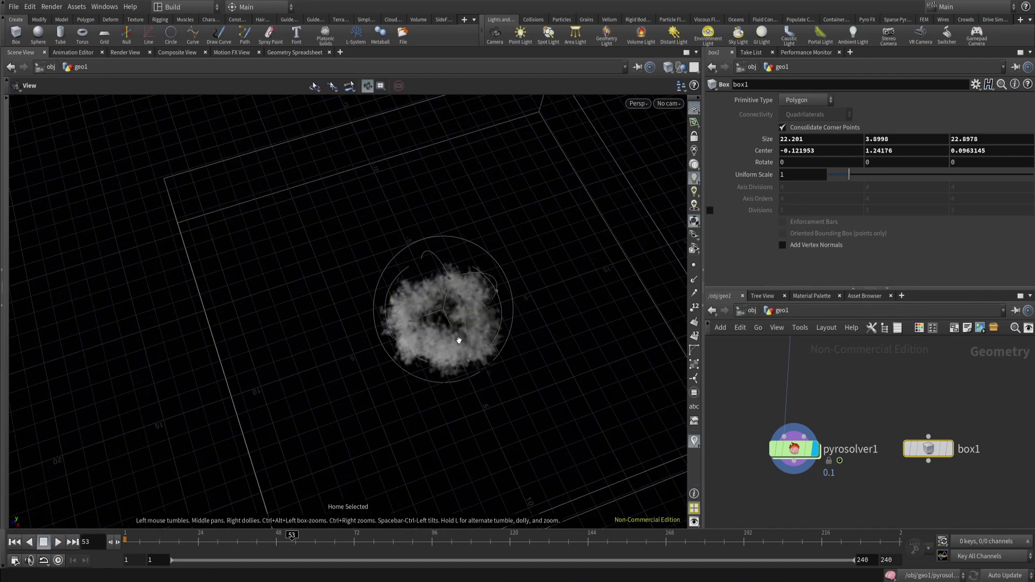
pyautogui.press('Return')
# Space box1 and pyrosolver1 further apart in the network and select pyrosolver1.
pyautogui.scroll(-3, 874, 449)
pyautogui.click(844, 444)
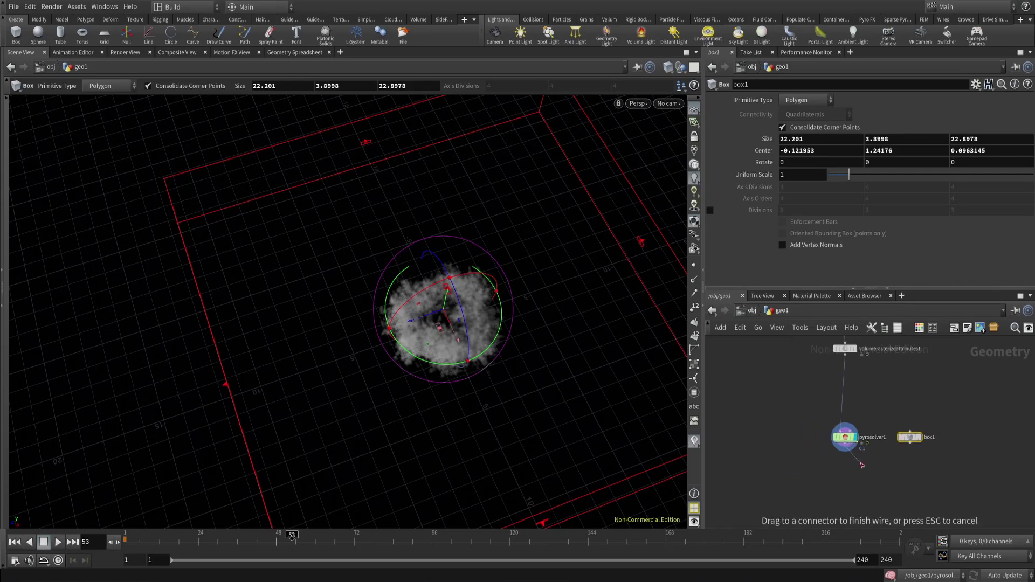
pyautogui.moveTo(916, 452); pyautogui.dragTo(917, 453)
pyautogui.moveTo(910, 437); pyautogui.dragTo(966, 434)
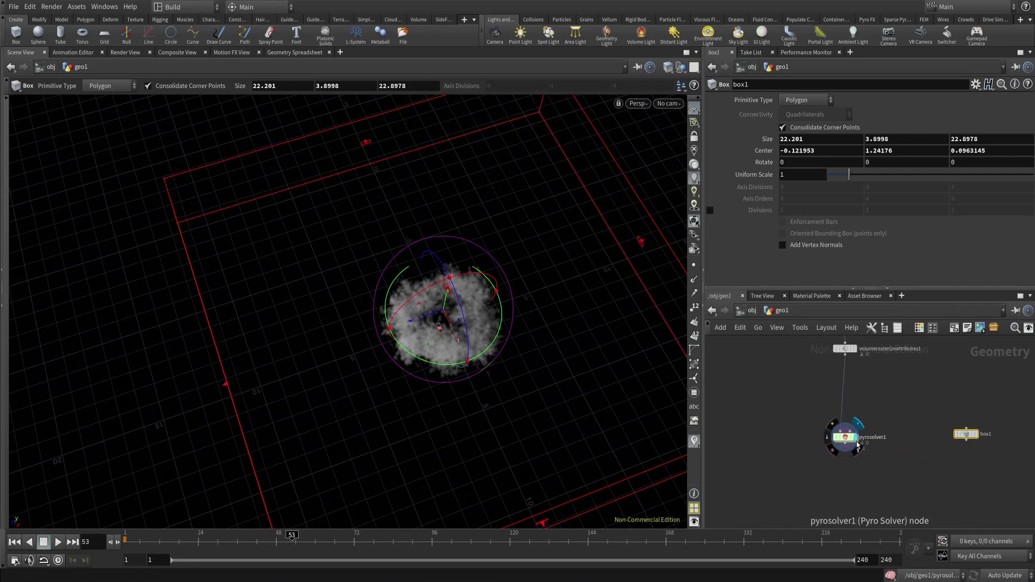
pyautogui.moveTo(845, 437); pyautogui.dragTo(853, 447)
pyautogui.moveTo(797, 352); pyautogui.dragTo(807, 405, button='middle')
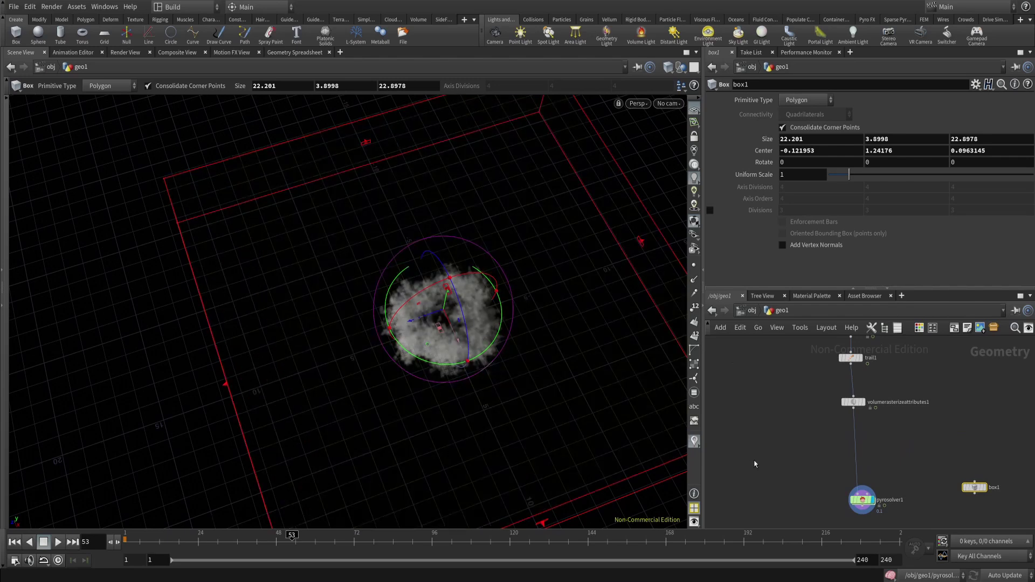
pyautogui.click(862, 500)
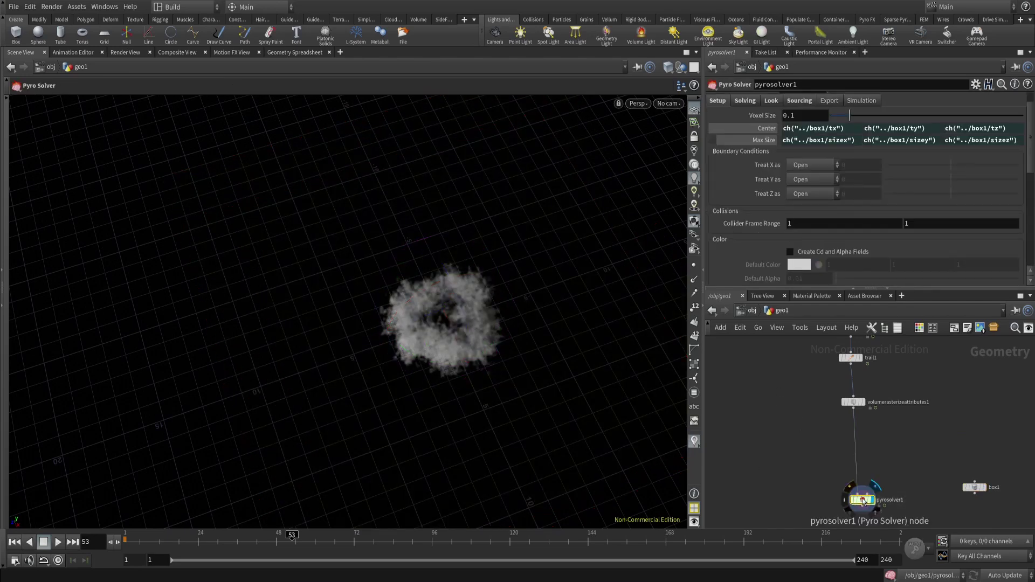
pyautogui.moveTo(862, 500); pyautogui.dragTo(858, 501)
# Add a Grid node beside torus1 at the start of the network.
pyautogui.moveTo(790, 387); pyautogui.dragTo(830, 489, button='middle')
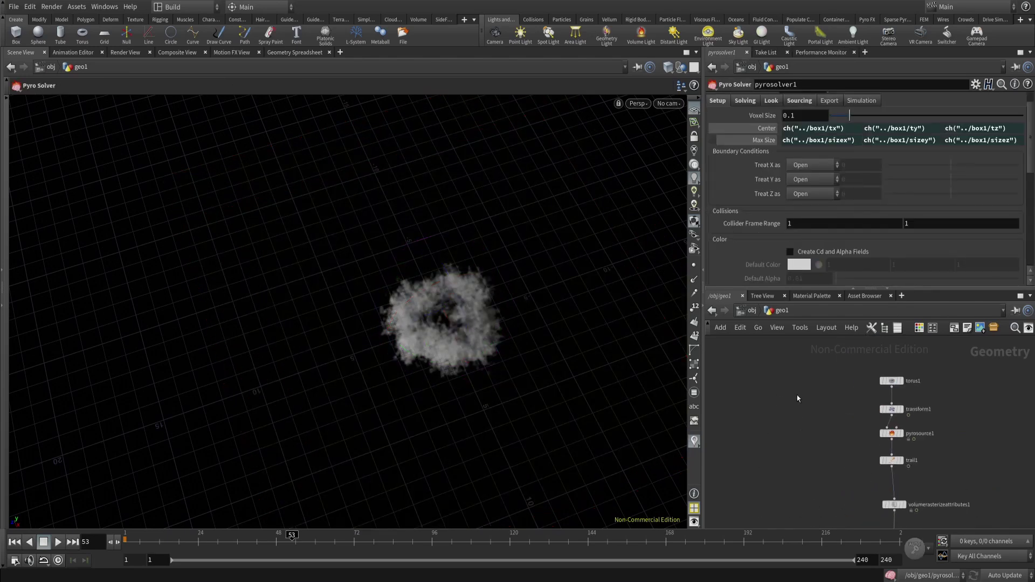
pyautogui.press('Tab')
pyautogui.write('grid')
pyautogui.press('Return')
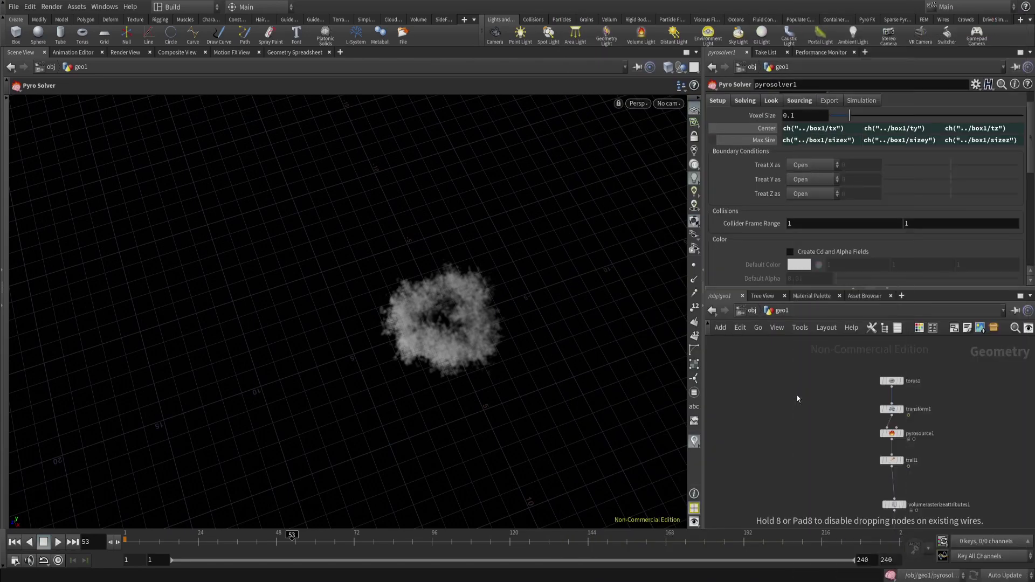
pyautogui.click(796, 396)
# Set grid1's size to 50 by 50.
pyautogui.write('50')
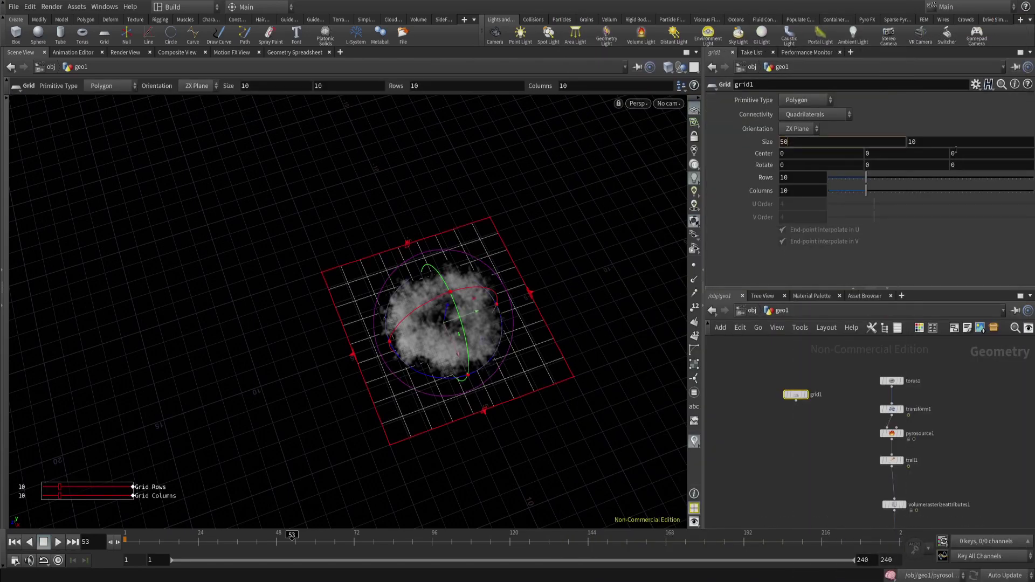
pyautogui.press('Tab')
pyautogui.write('50')
pyautogui.press('Return')
pyautogui.press('Escape')
pyautogui.moveTo(397, 227); pyautogui.dragTo(353, 293)
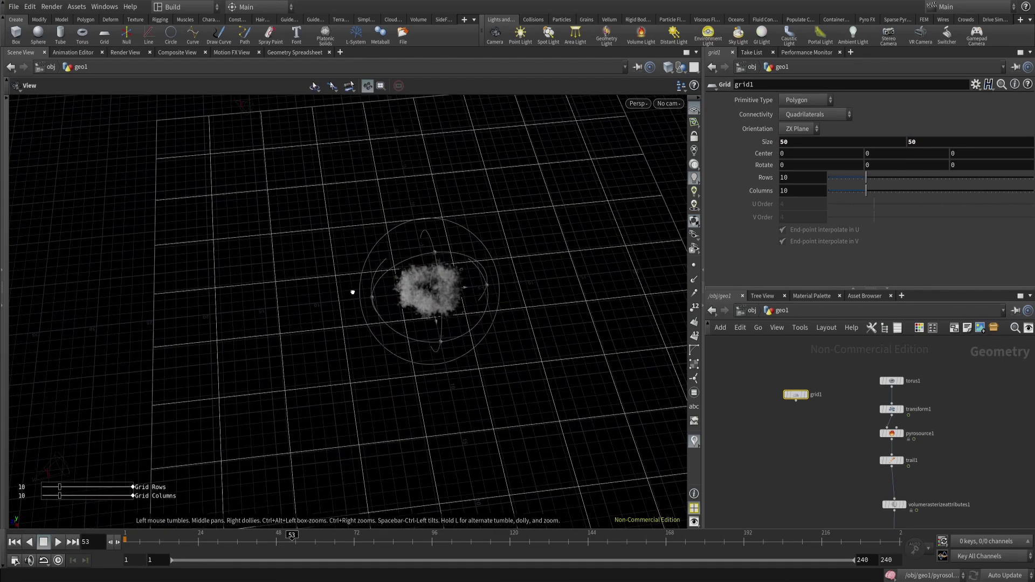
pyautogui.press('Return')
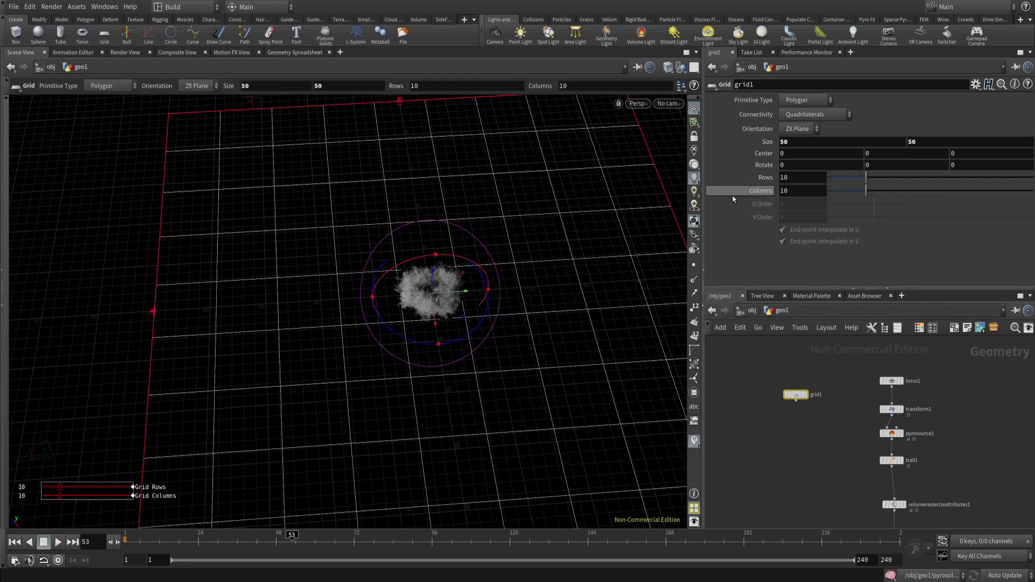
# Set grid1's rows and columns to 200 each.
pyautogui.click(806, 179)
pyautogui.write('200')
pyautogui.press('Tab')
pyautogui.write('200')
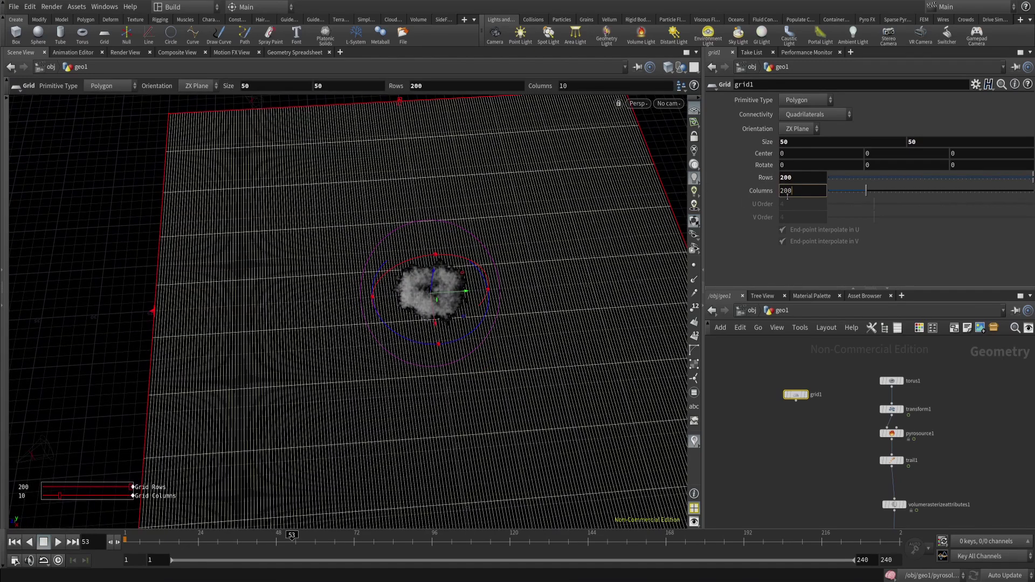
pyautogui.press('Return')
# Make grid1 the displayed node and view its dense mesh in wireframe.
pyautogui.scroll(4, 776, 393)
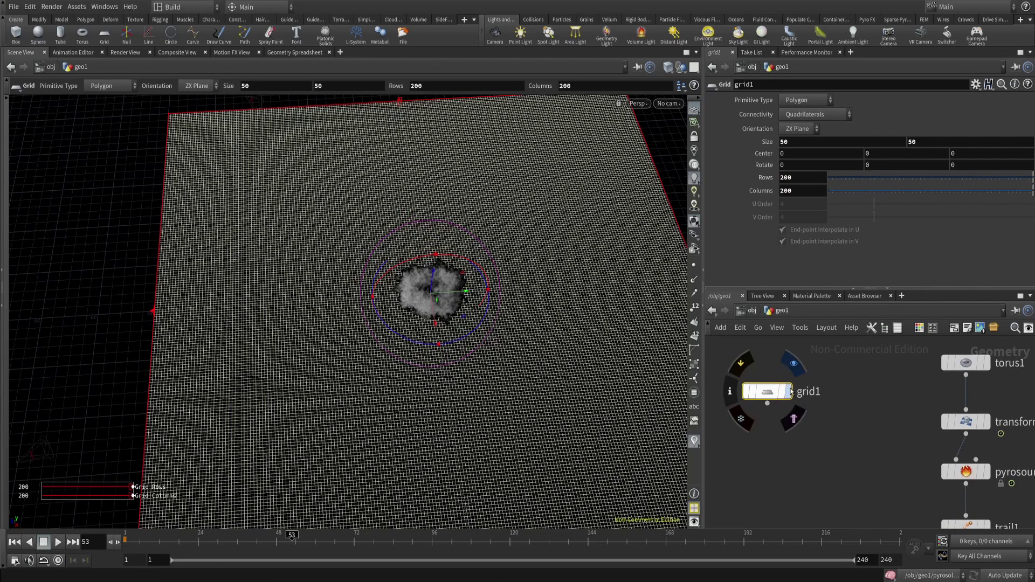
pyautogui.click(783, 397)
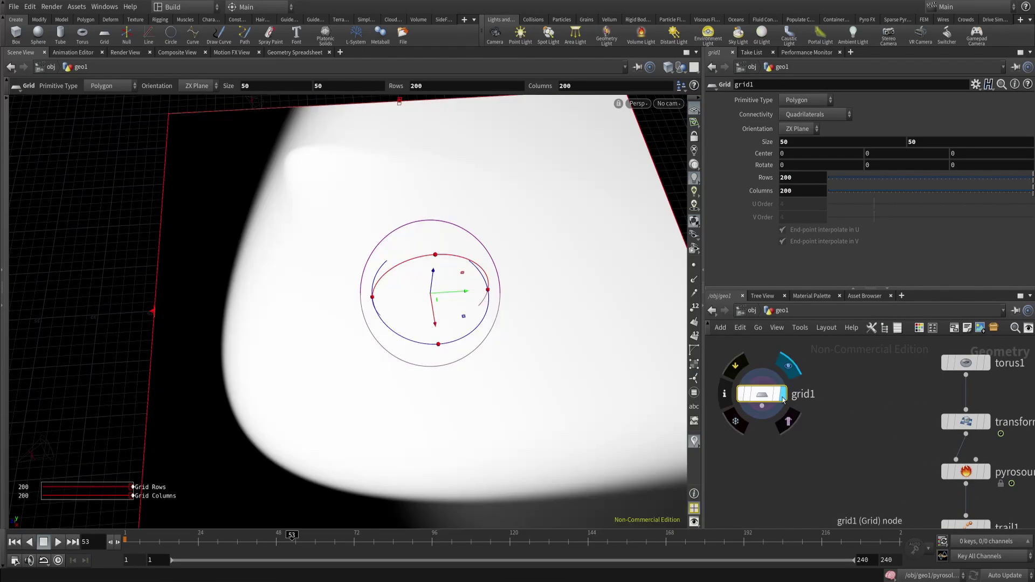
pyautogui.hotkey('shift', 'w')
pyautogui.moveTo(430, 326)
pyautogui.keyDown('alt'); pyautogui.mouseDown(button='right')
pyautogui.moveTo(450, 359)
pyautogui.moveTo(466, 300)
pyautogui.mouseUp(button='right'); pyautogui.keyUp('alt')
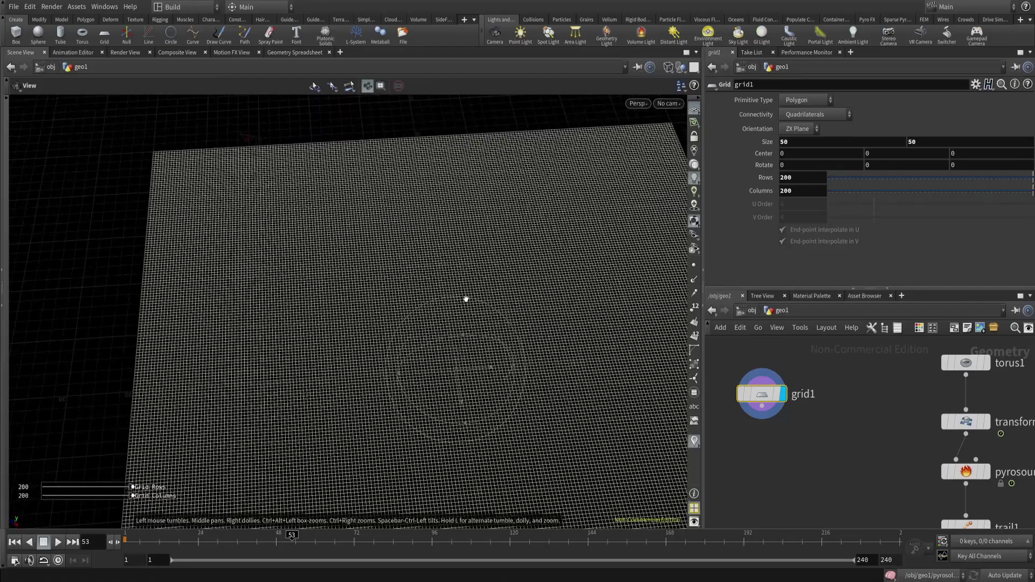
pyautogui.press('Return')
pyautogui.keyDown('alt'); pyautogui.moveTo(389, 381); pyautogui.dragTo(530, 245, button='right'); pyautogui.keyUp('alt')
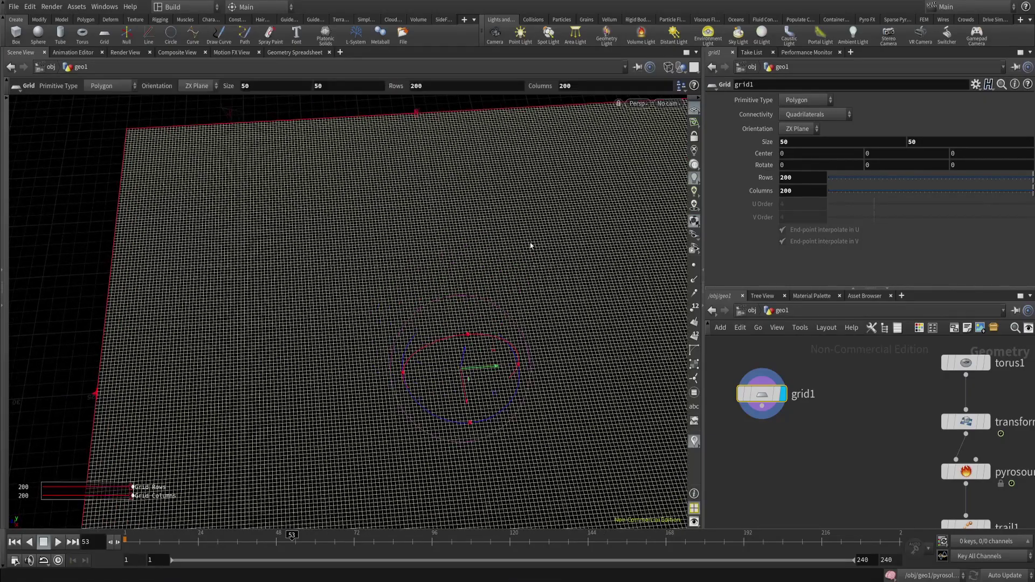
pyautogui.keyDown('alt'); pyautogui.moveTo(612, 173); pyautogui.dragTo(521, 168); pyautogui.keyUp('alt')
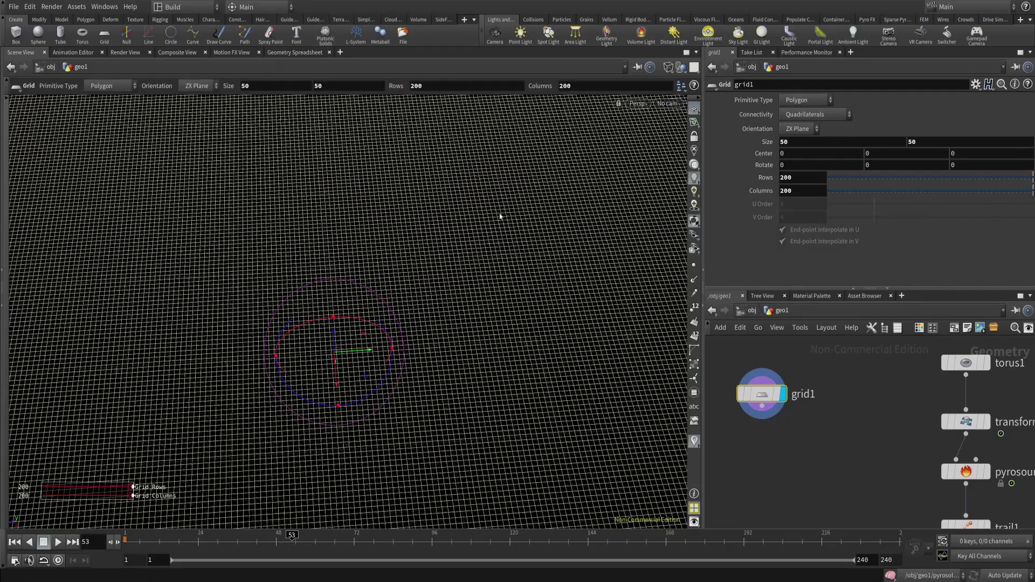
pyautogui.keyDown('alt'); pyautogui.moveTo(406, 305); pyautogui.dragTo(528, 183); pyautogui.keyUp('alt')
# Add a Point VOP node near grid1 and go inside its network.
pyautogui.press('Tab')
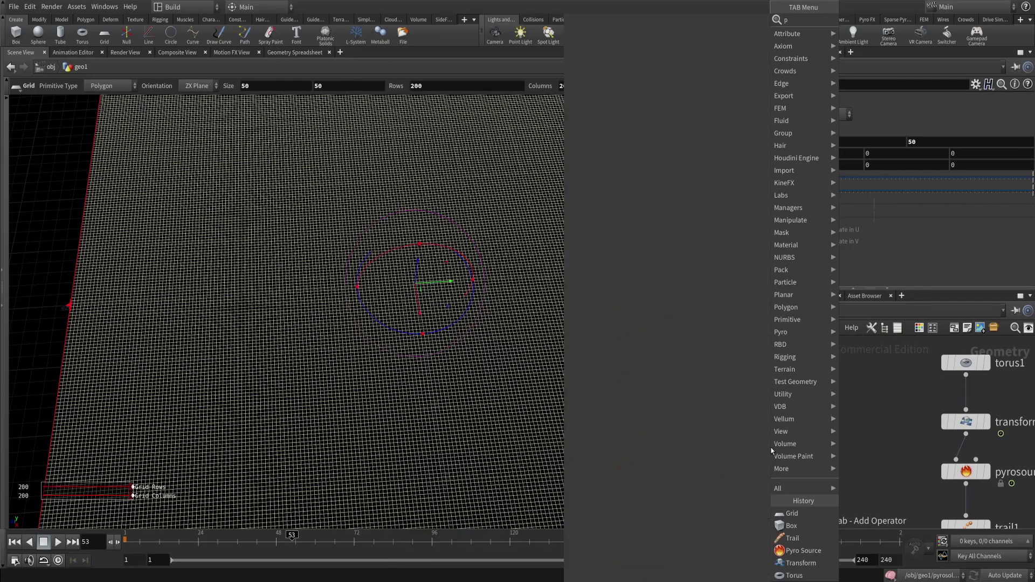
pyautogui.write('point vop')
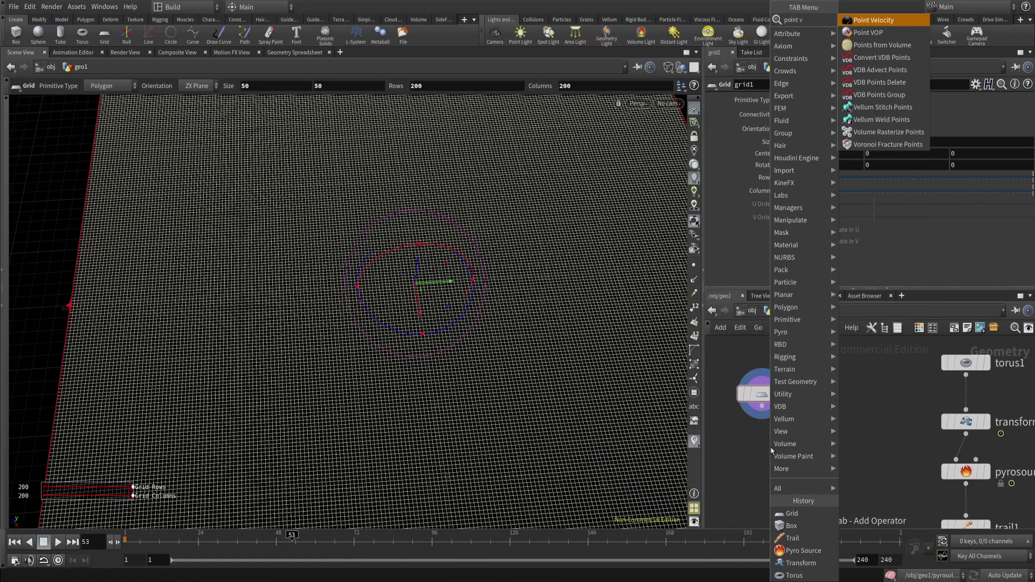
pyautogui.press('Return')
pyautogui.press('Return')
pyautogui.press('Return')
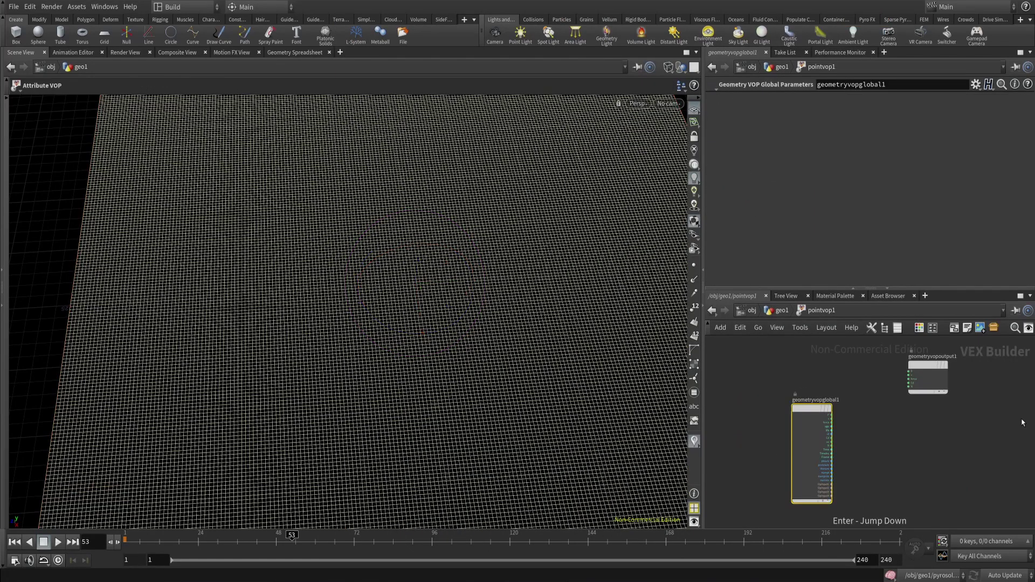
# Connect the P output of the geometry globals to the v input of the geometry output.
pyautogui.scroll(3, 850, 396)
pyautogui.click(813, 440)
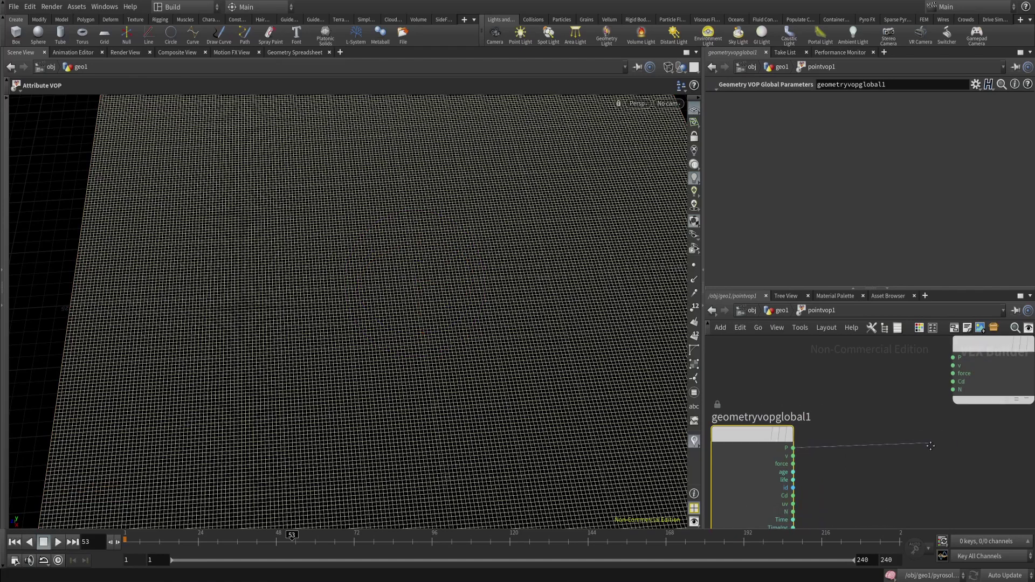
pyautogui.click(871, 389)
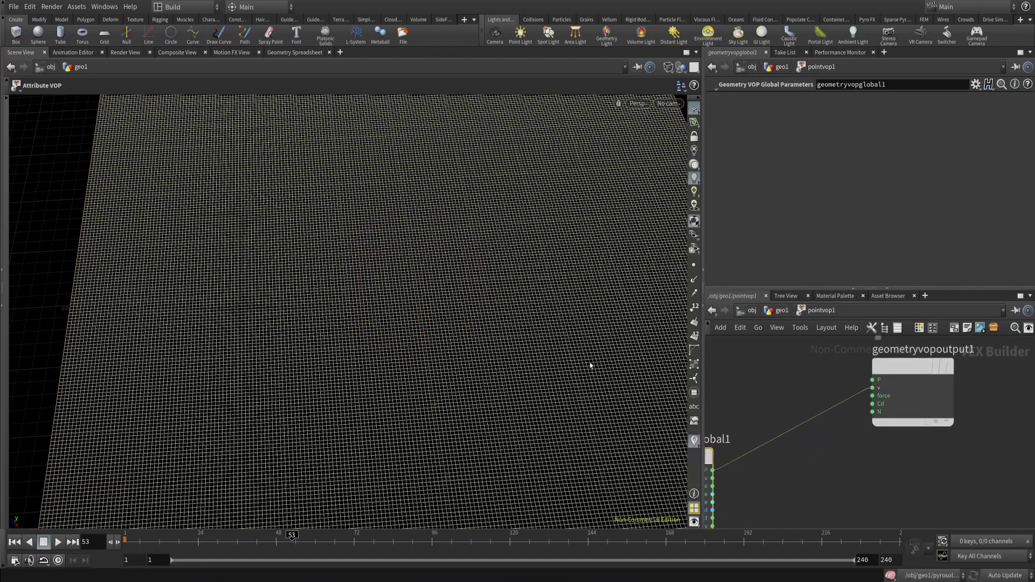
# Delete the existing v visualizer from the scene visualizers in the viewport display options.
pyautogui.keyDown('alt'); pyautogui.moveTo(590, 362); pyautogui.dragTo(636, 377); pyautogui.keyUp('alt')
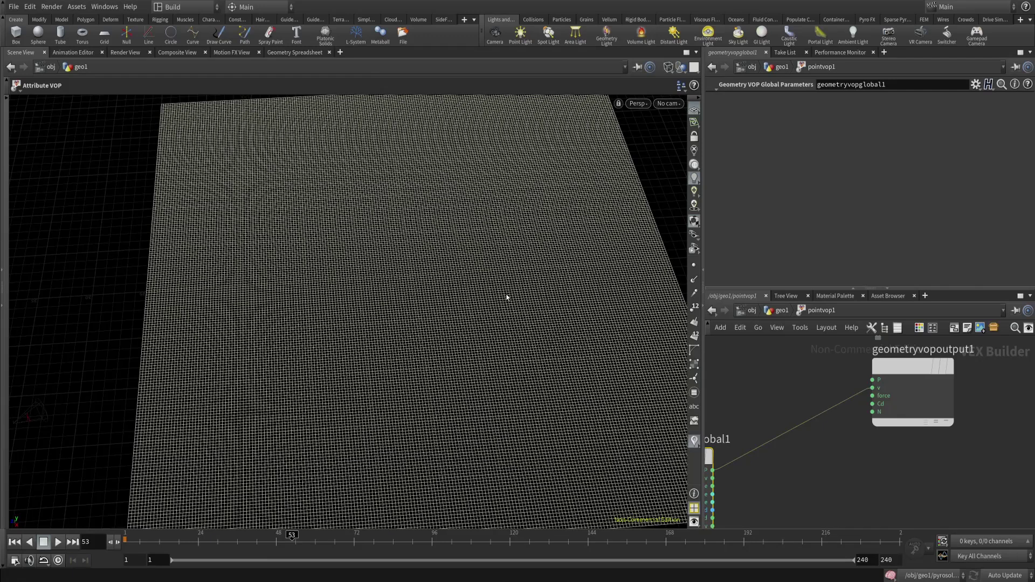
pyautogui.press('d')
pyautogui.click(351, 188)
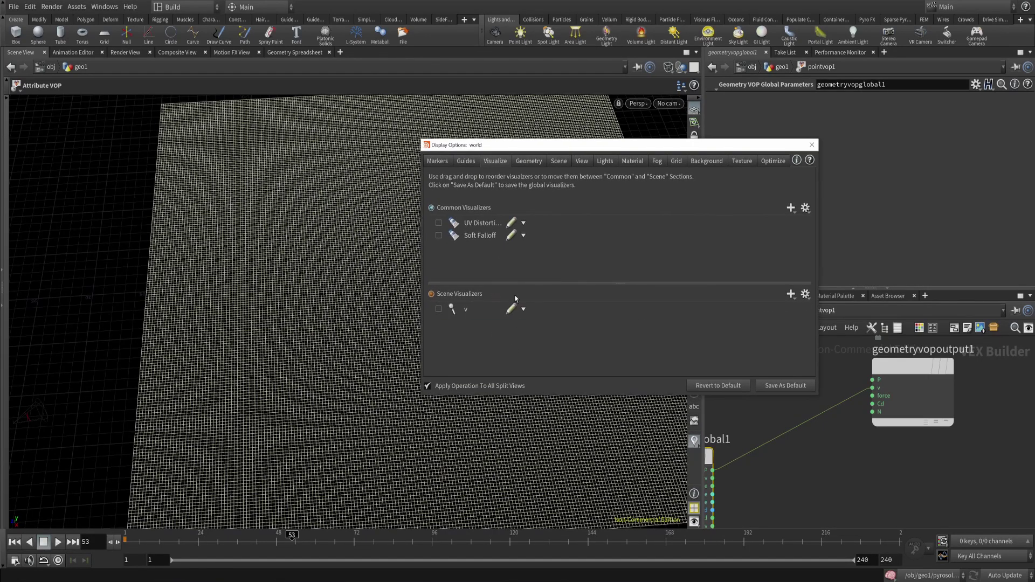
pyautogui.click(491, 312)
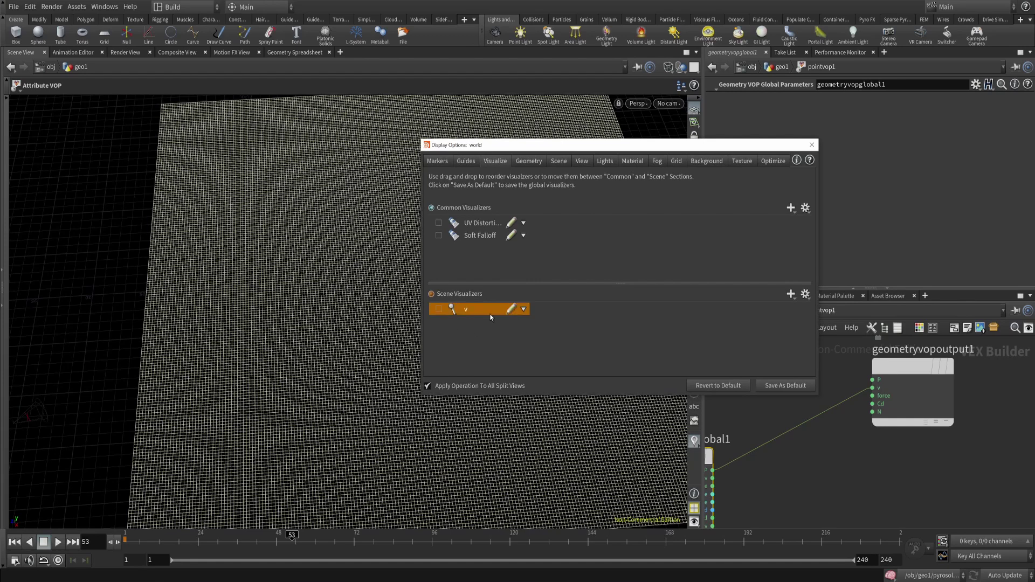
pyautogui.click(522, 315)
pyautogui.click(532, 337)
# Add a Marker scene visualizer named v that reads the v attribute.
pyautogui.click(791, 294)
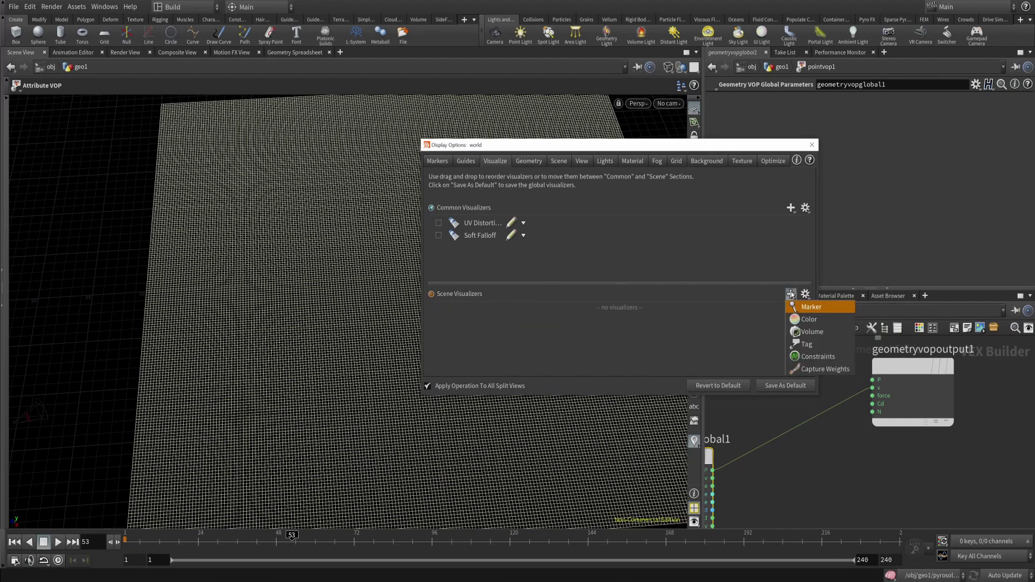
pyautogui.click(796, 307)
pyautogui.moveTo(797, 195); pyautogui.dragTo(742, 208)
pyautogui.write('v')
pyautogui.click(774, 298)
pyautogui.write('v')
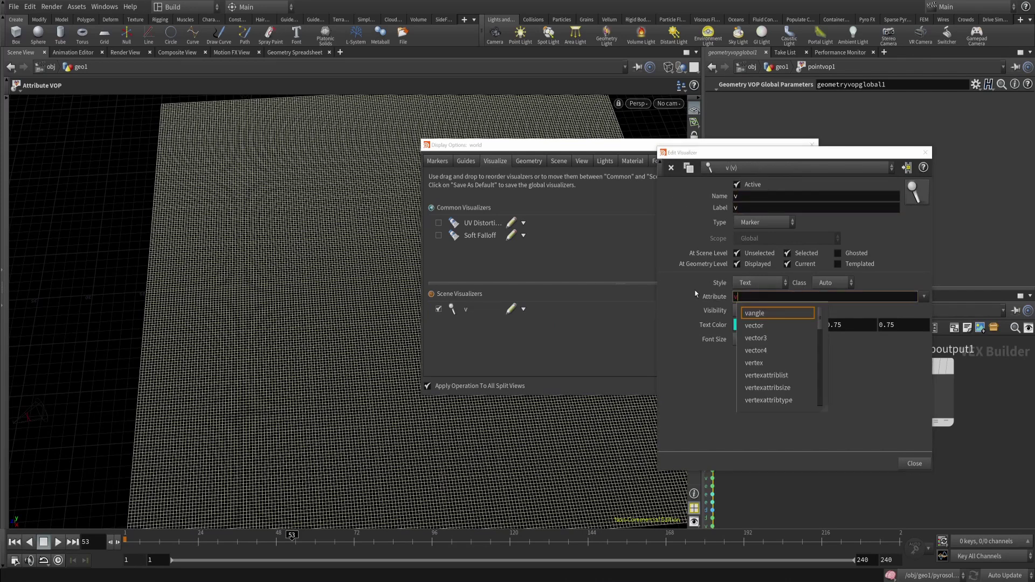
# Set the v visualizer's style to Vector with a length scale of about 0.085 and inspect the vectors on the grid.
pyautogui.click(756, 283)
pyautogui.click(751, 345)
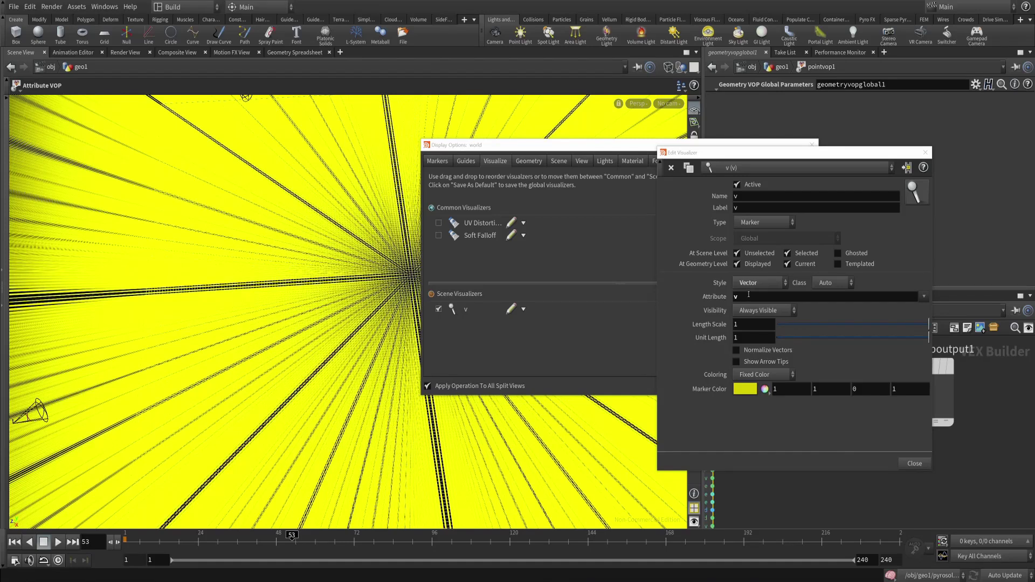
pyautogui.moveTo(917, 323); pyautogui.dragTo(794, 335)
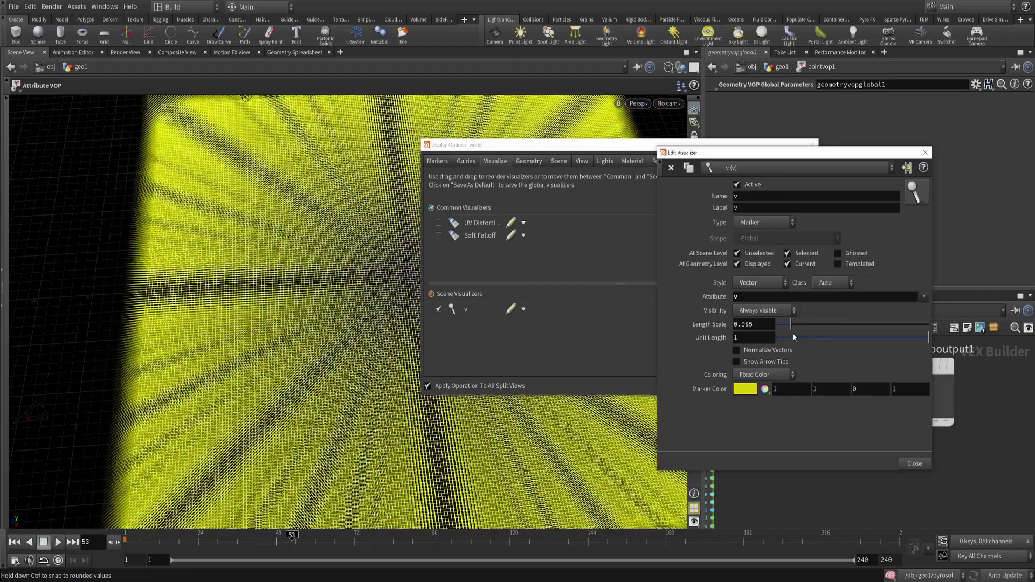
pyautogui.click(924, 154)
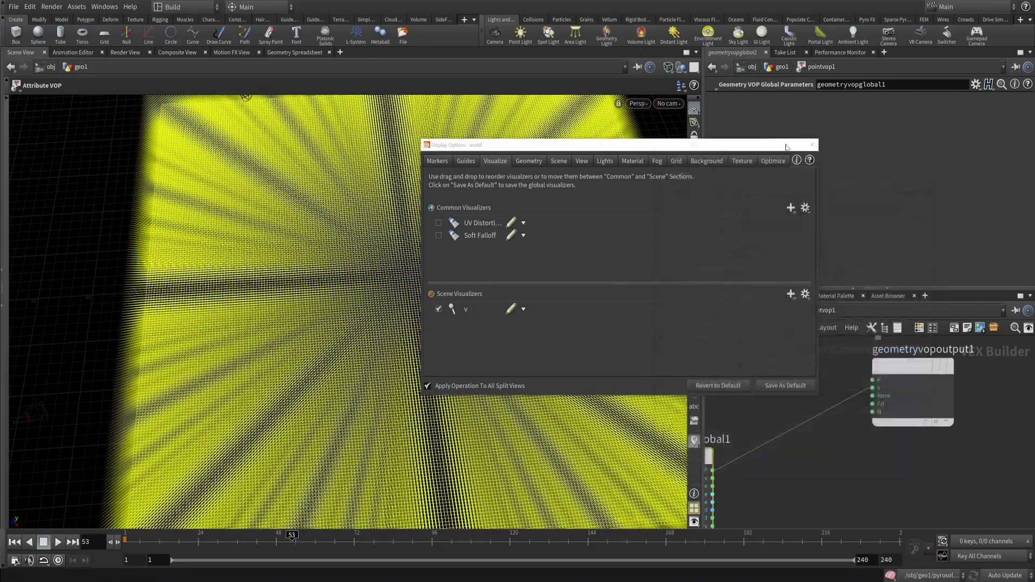
pyautogui.click(811, 145)
pyautogui.moveTo(474, 280)
pyautogui.keyDown('alt'); pyautogui.mouseDown(button='right')
pyautogui.moveTo(492, 219)
pyautogui.moveTo(533, 148)
pyautogui.mouseUp(button='right'); pyautogui.keyUp('alt')
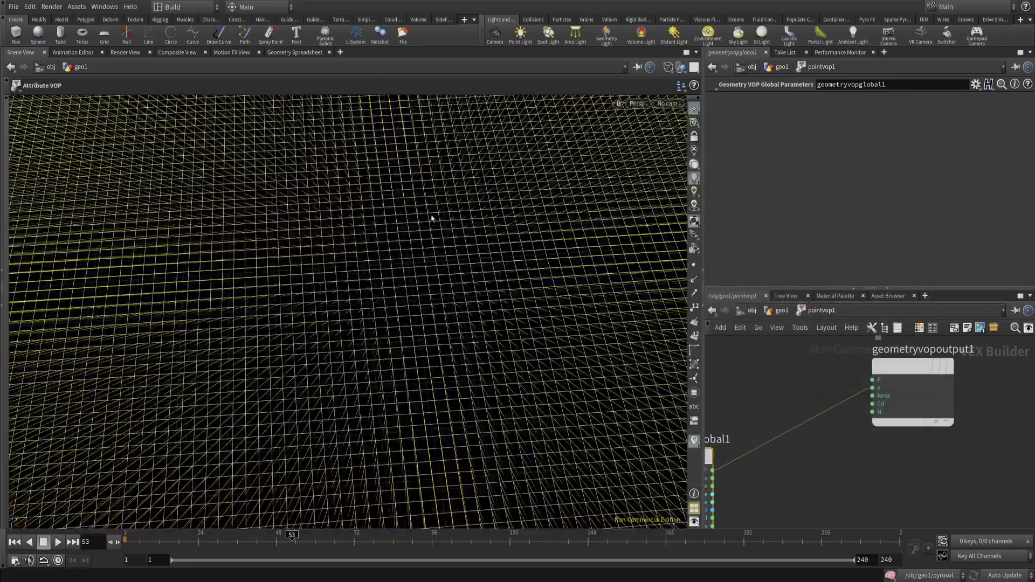
pyautogui.keyDown('alt'); pyautogui.moveTo(433, 218); pyautogui.dragTo(361, 329, button='right'); pyautogui.keyUp('alt')
pyautogui.keyDown('alt'); pyautogui.moveTo(456, 284); pyautogui.dragTo(281, 433, button='right'); pyautogui.keyUp('alt')
pyautogui.moveTo(281, 432); pyautogui.dragTo(411, 250)
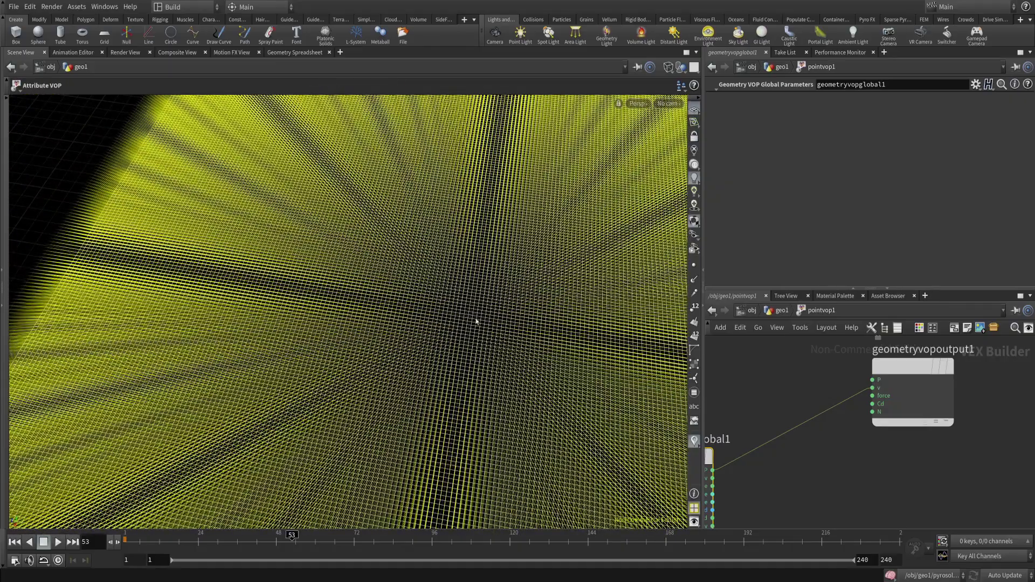
# Add a Subtract node between the geometry globals and the geometry output.
pyautogui.moveTo(809, 413); pyautogui.dragTo(842, 405, button='middle')
pyautogui.press('Tab')
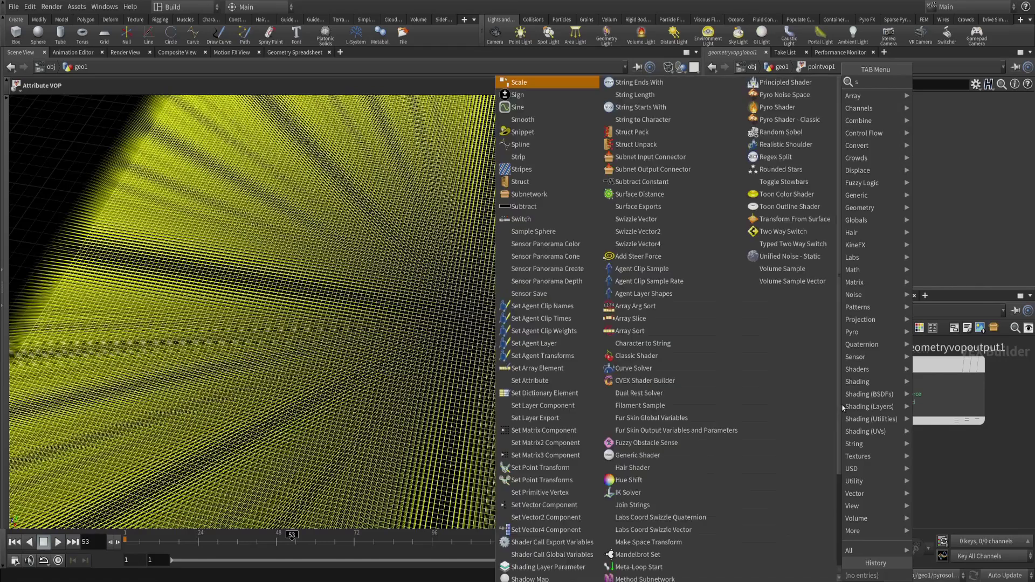
pyautogui.write('su')
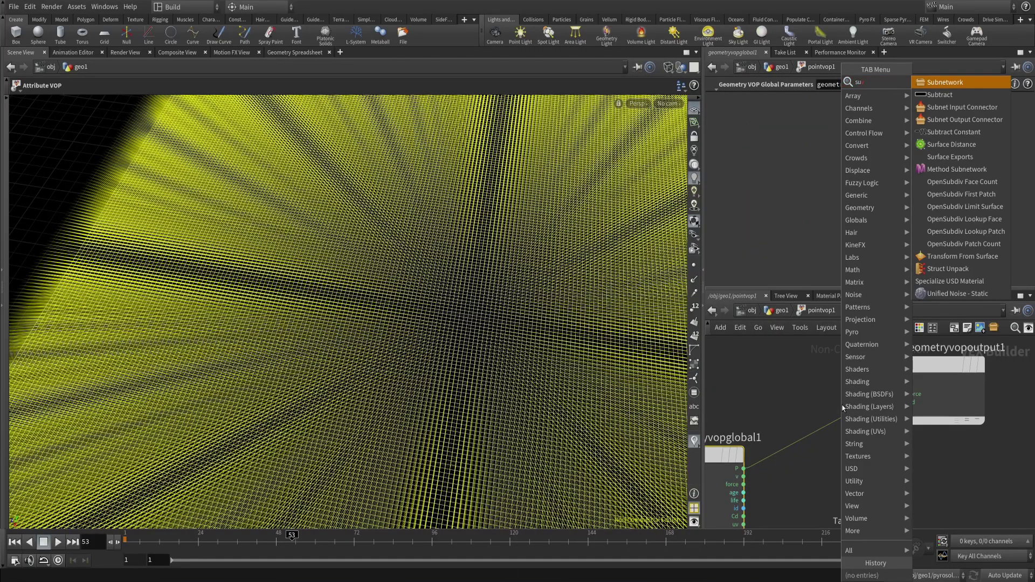
pyautogui.press('Escape')
pyautogui.press('Tab')
pyautogui.write('subt')
pyautogui.press('Return')
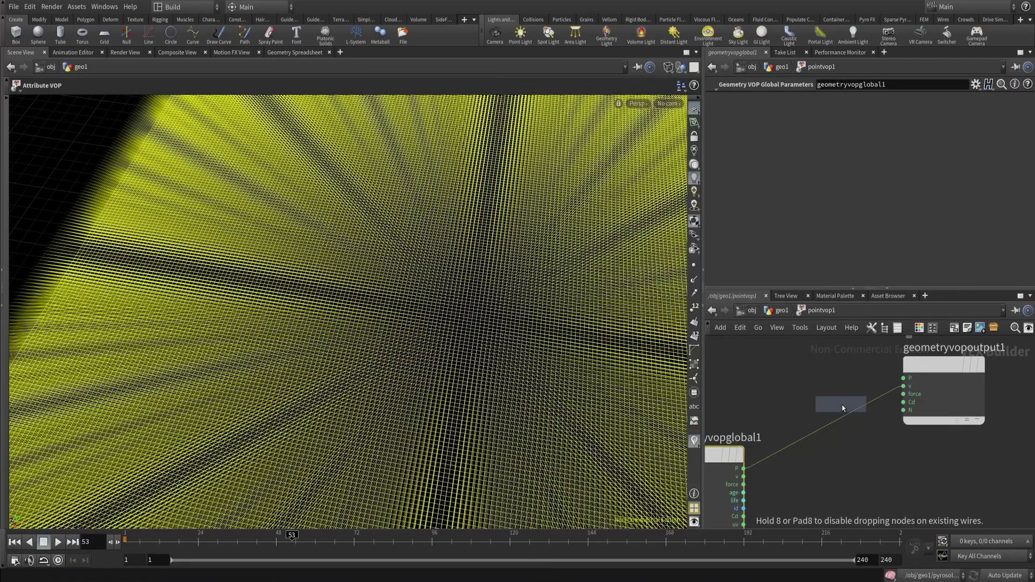
pyautogui.click(843, 408)
# Leave the VOP network, display transform1 to check the torus position against the field, and display pointvop1 again.
pyautogui.press('u')
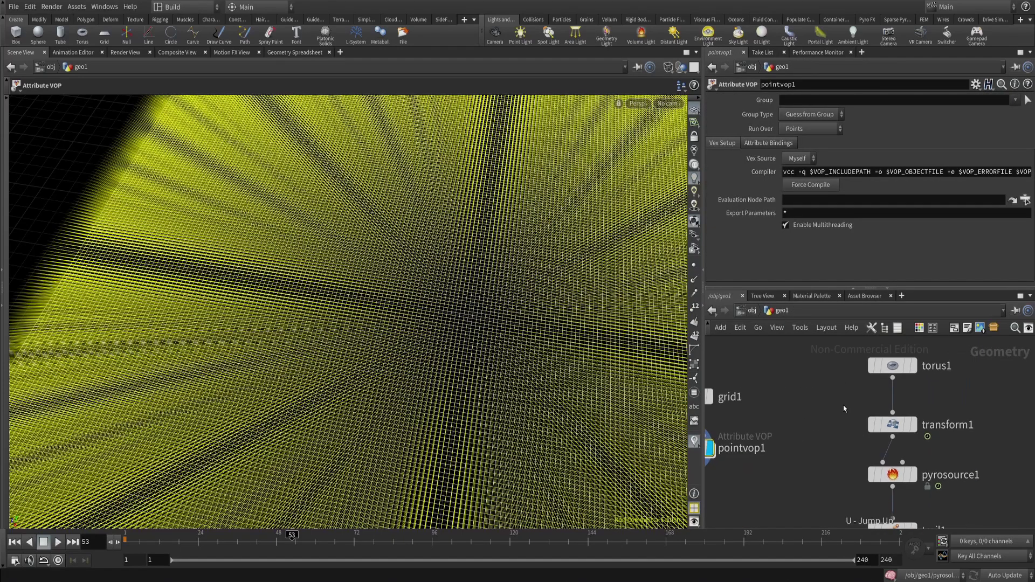
pyautogui.click(892, 425)
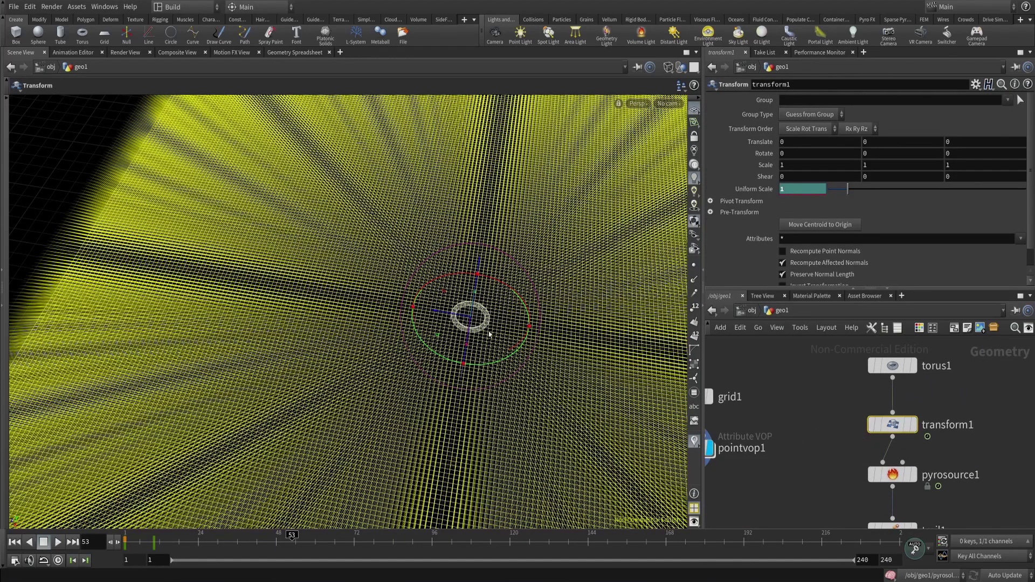
pyautogui.click(913, 424)
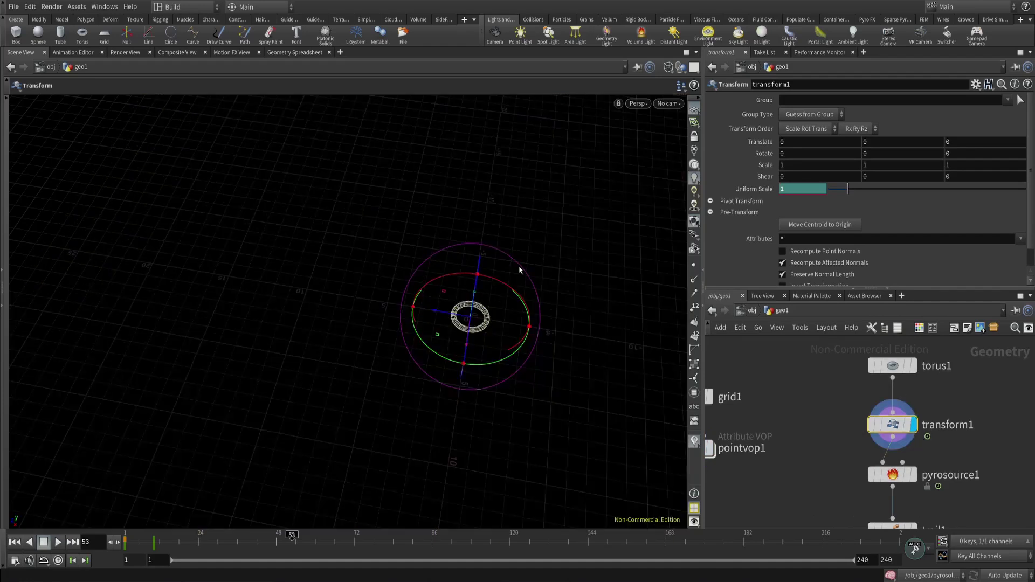
pyautogui.moveTo(828, 451); pyautogui.dragTo(916, 444, button='middle')
pyautogui.click(798, 439)
pyautogui.click(793, 439)
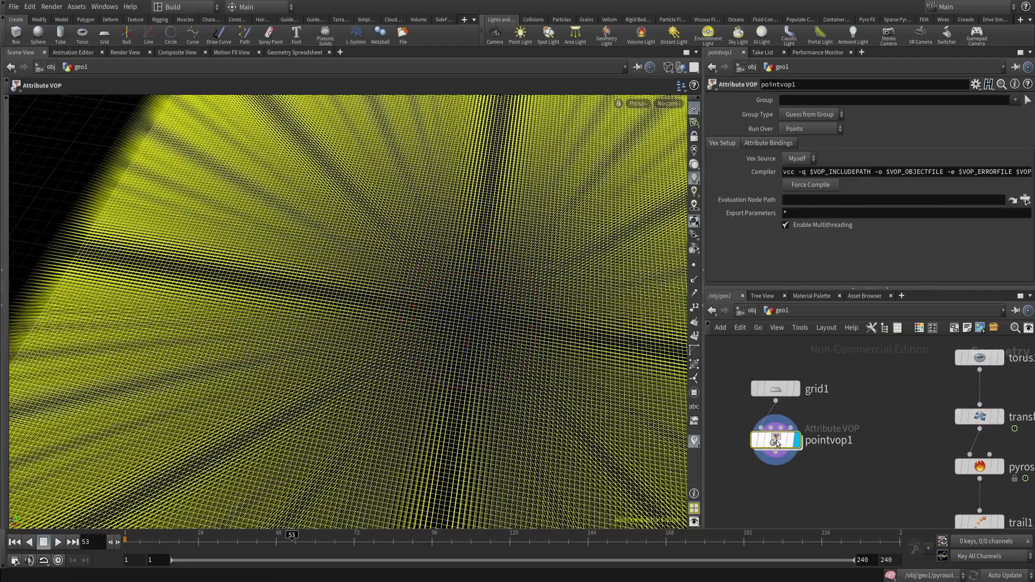
# Inside pointvop1, insert subtract1 into the P-to-v wire and create a parameter on its second input.
pyautogui.press('i')
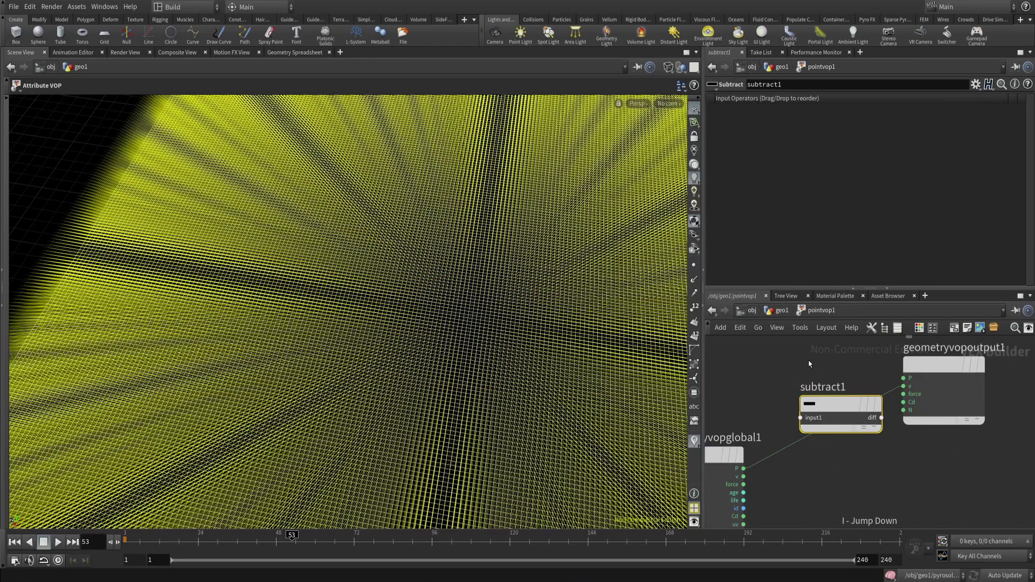
pyautogui.moveTo(843, 407); pyautogui.dragTo(857, 429)
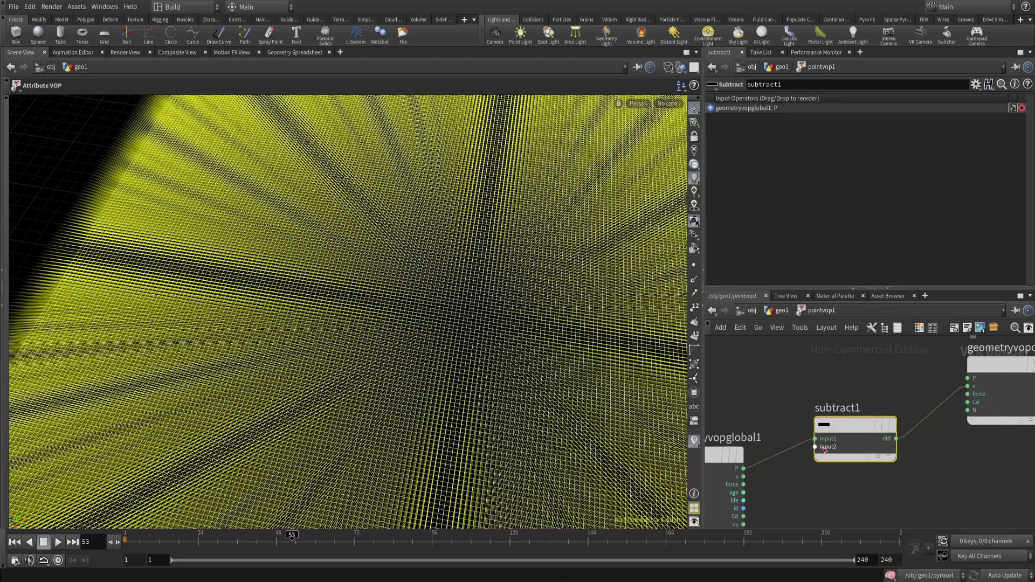
pyautogui.scroll(1, 858, 431)
pyautogui.rightClick(822, 446)
pyautogui.click(856, 372)
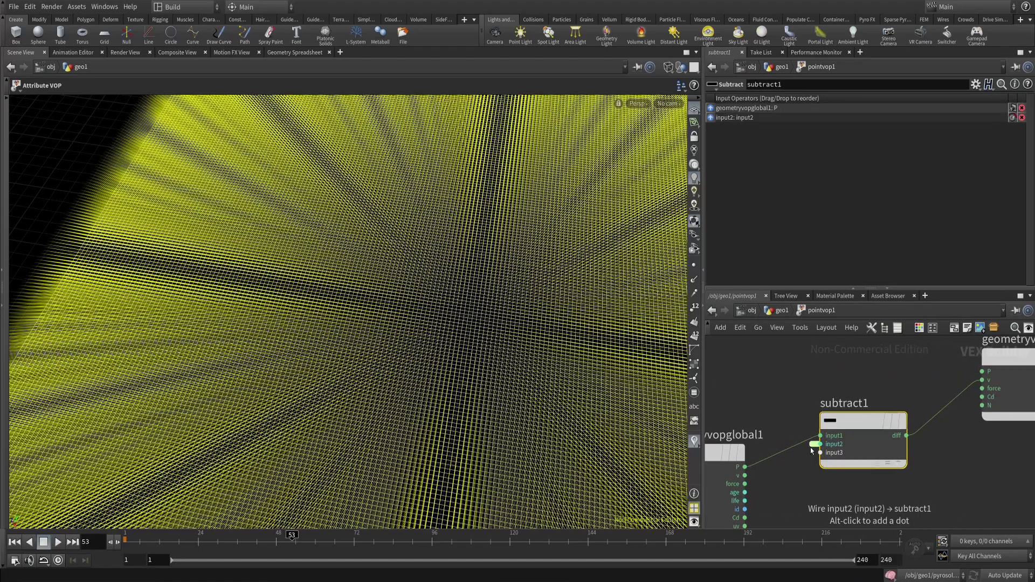
# Set the input2 parameter's type to 3 Floats (vector) and its label to center.
pyautogui.click(813, 144)
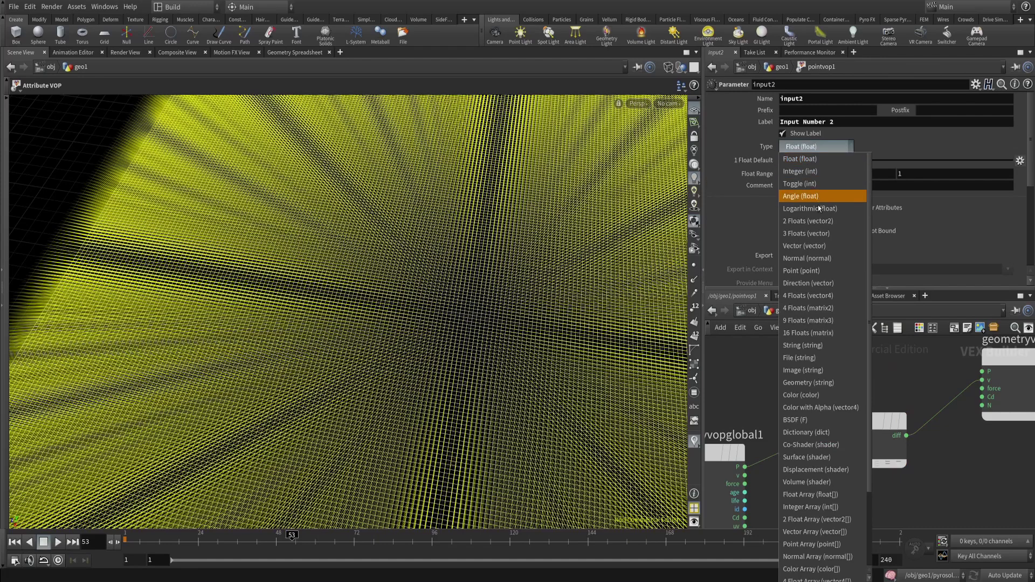
pyautogui.click(814, 238)
pyautogui.moveTo(748, 409); pyautogui.dragTo(768, 411, button='middle')
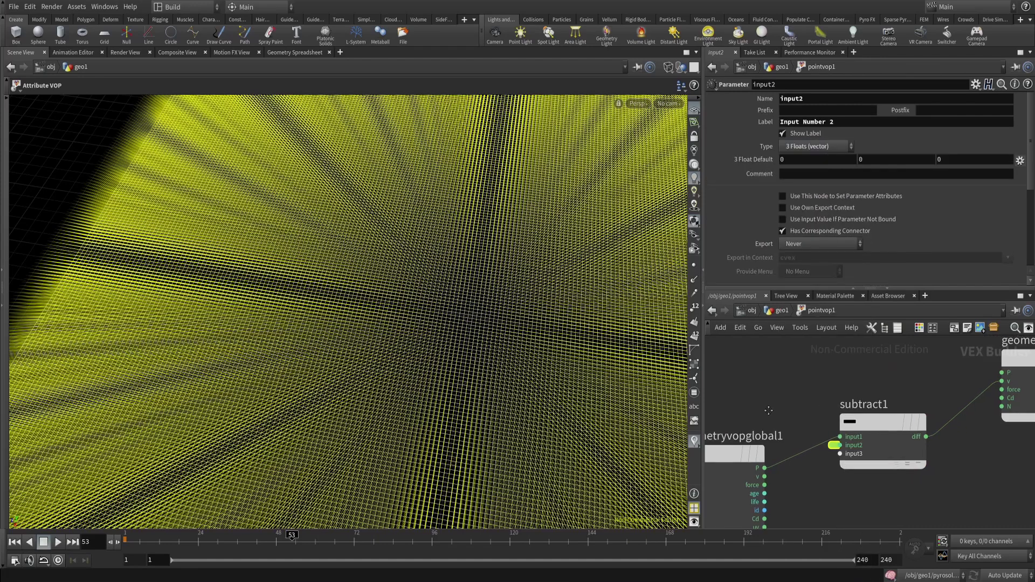
pyautogui.click(853, 126)
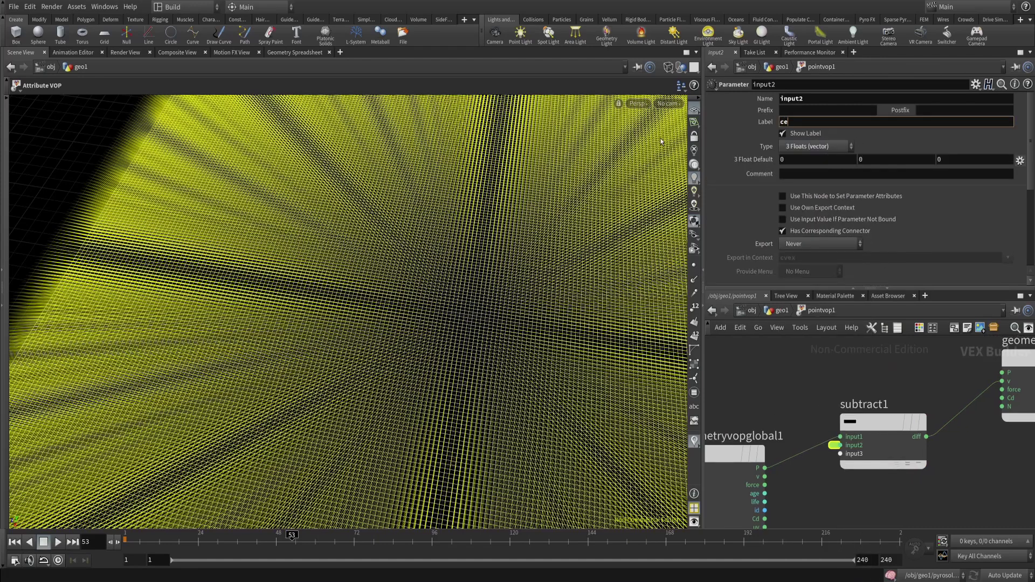
pyautogui.write('center')
pyautogui.press('Return')
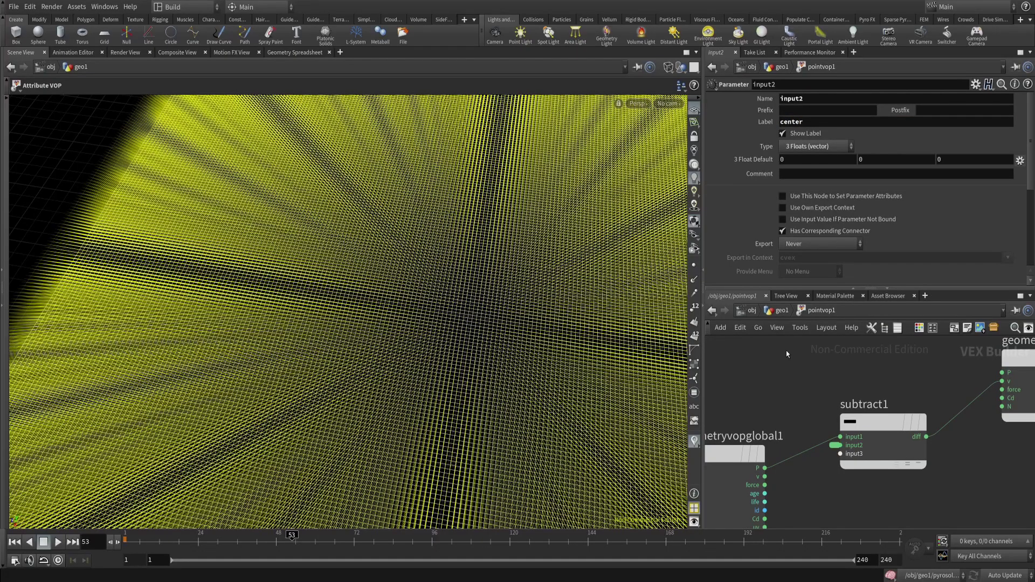
# Return to the geometry level, try shifting pointvop1's center values, and reset the Z value to 0.
pyautogui.press('u')
pyautogui.scroll(-1, 819, 262)
pyautogui.moveTo(808, 280); pyautogui.dragTo(814, 280, button='middle')
pyautogui.moveTo(984, 280); pyautogui.dragTo(1024, 281, button='middle')
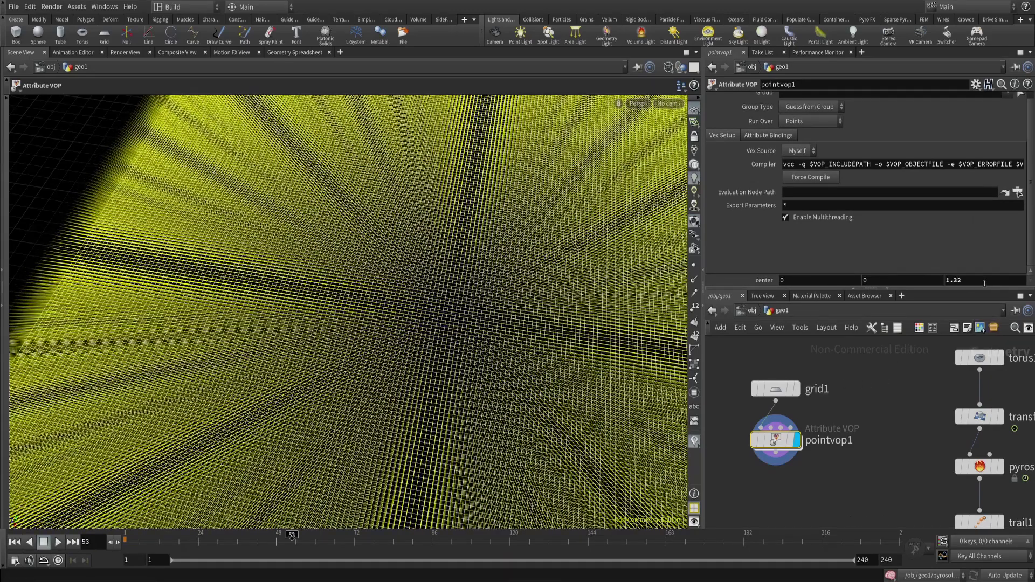
pyautogui.write('0')
pyautogui.press('Return')
# Move the Point VOP node slightly below grid1 and rename it add_v.
pyautogui.moveTo(815, 491); pyautogui.dragTo(761, 384)
pyautogui.moveTo(880, 462); pyautogui.dragTo(918, 415, button='middle')
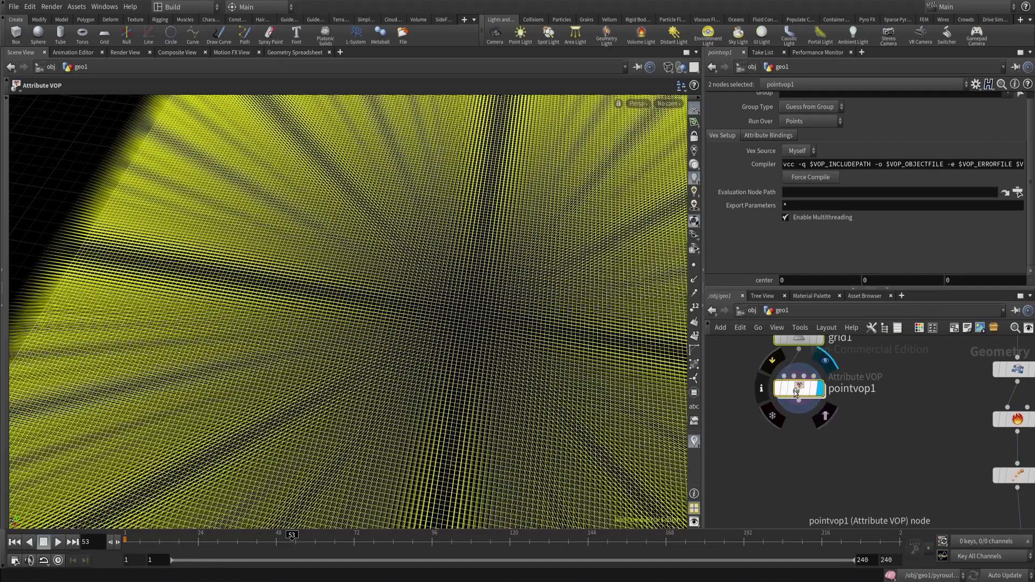
pyautogui.moveTo(800, 390); pyautogui.dragTo(797, 421)
pyautogui.click(846, 422)
pyautogui.click(914, 405)
pyautogui.doubleClick(859, 423)
pyautogui.write('a')
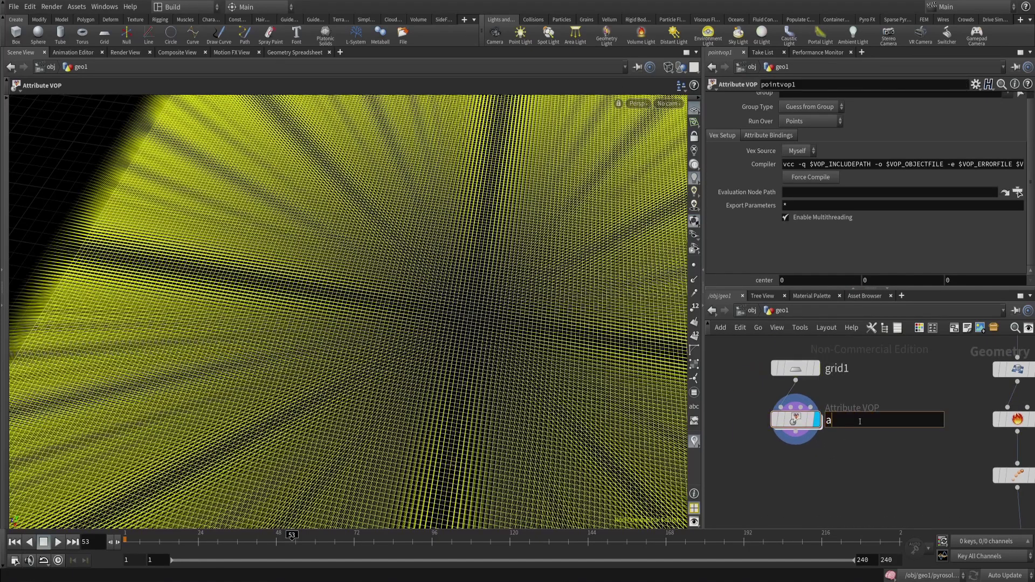
pyautogui.write('dd_ve')
pyautogui.press('BackSpace')
pyautogui.press('Return')
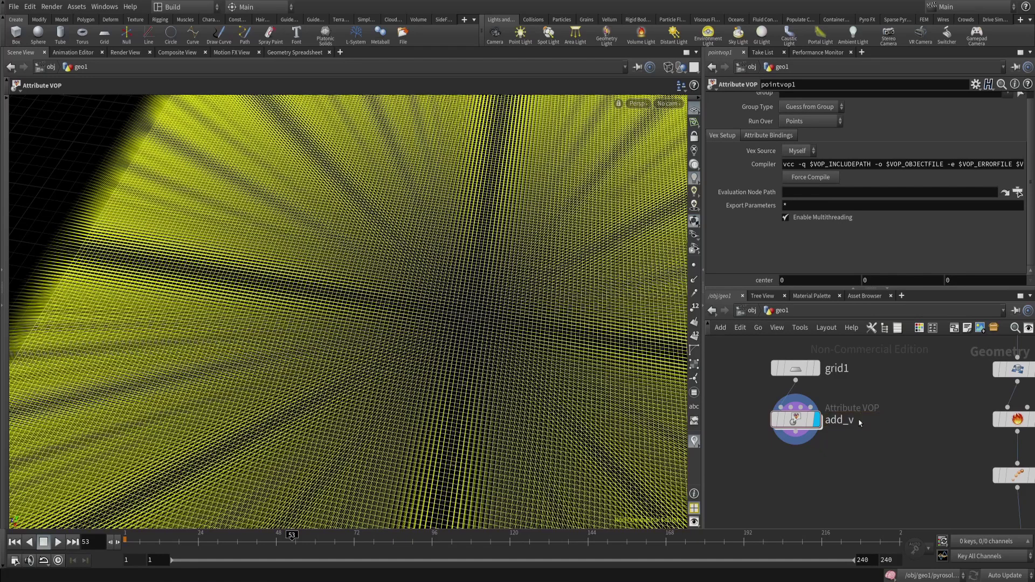
# Go inside add_v and examine the direction and length of the velocity vectors across the grid from several angles.
pyautogui.doubleClick(797, 421)
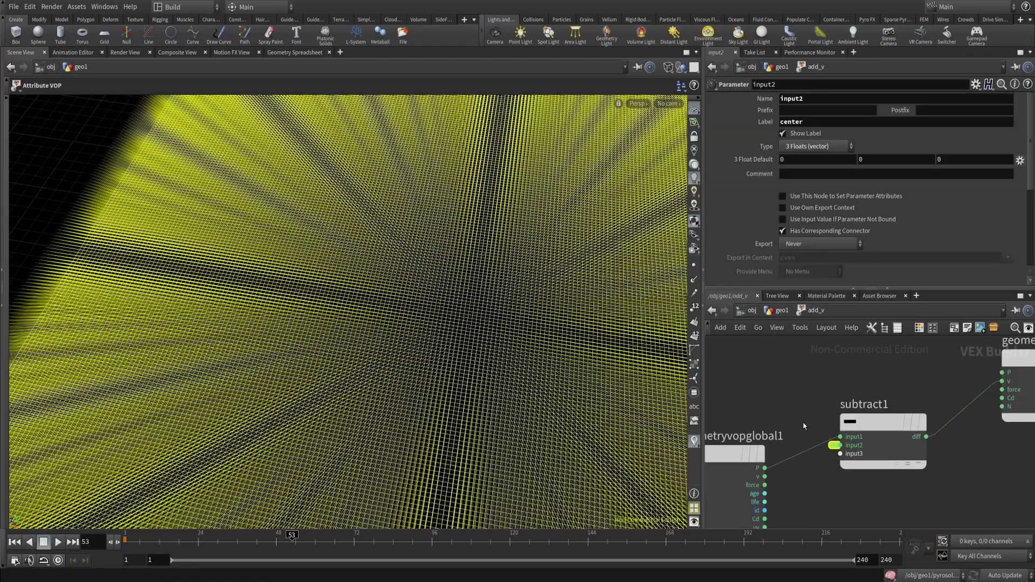
pyautogui.moveTo(859, 397); pyautogui.dragTo(915, 384, button='middle')
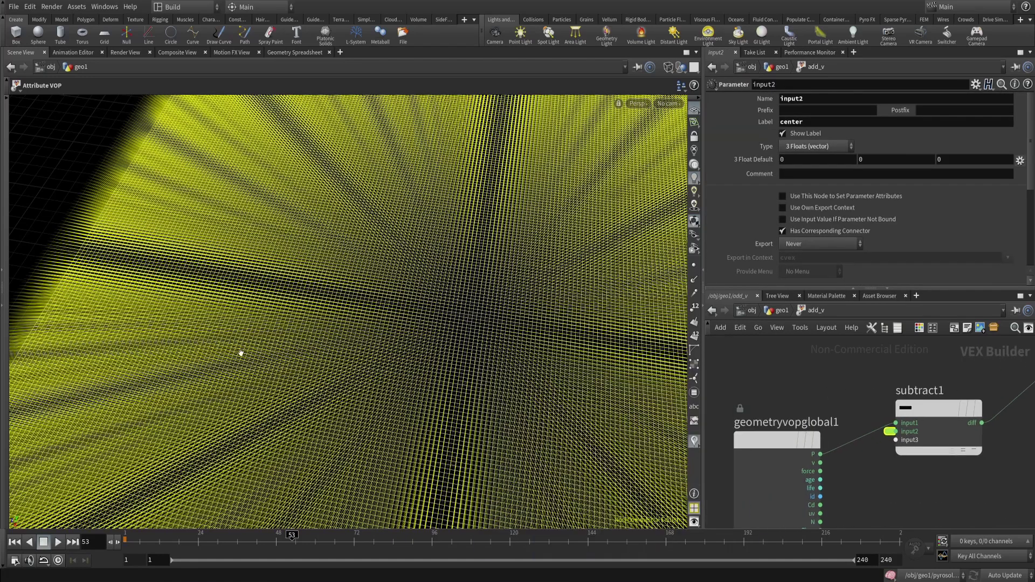
pyautogui.keyDown('alt'); pyautogui.moveTo(241, 353); pyautogui.dragTo(311, 271, button='right'); pyautogui.keyUp('alt')
pyautogui.moveTo(311, 271); pyautogui.dragTo(484, 295)
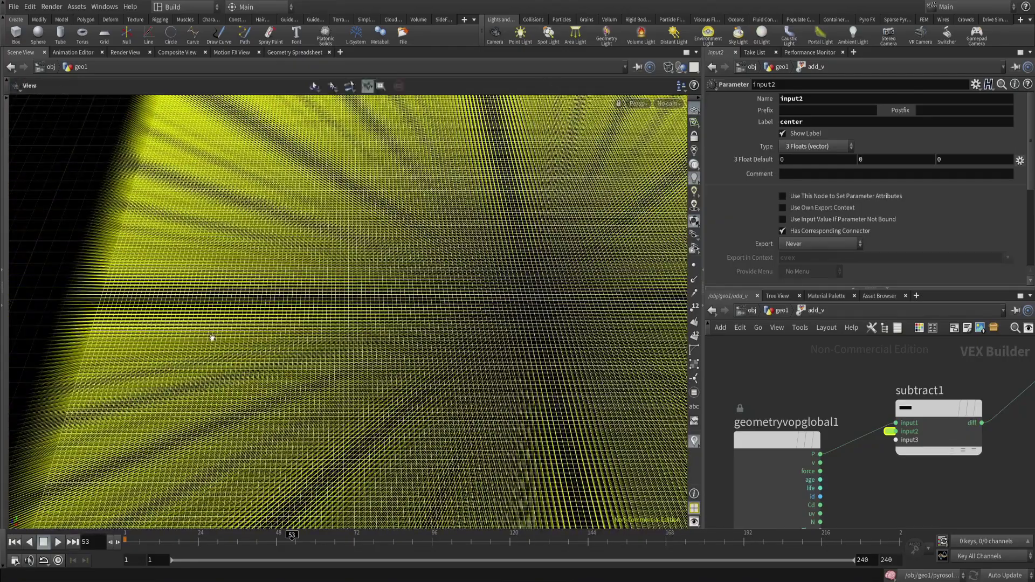
pyautogui.moveTo(212, 337)
pyautogui.keyDown('alt'); pyautogui.mouseDown(button='right')
pyautogui.moveTo(195, 305)
pyautogui.moveTo(162, 300)
pyautogui.mouseUp(button='right'); pyautogui.keyUp('alt')
pyautogui.keyDown('alt'); pyautogui.moveTo(245, 298); pyautogui.dragTo(180, 270, button='right'); pyautogui.keyUp('alt')
pyautogui.moveTo(343, 315); pyautogui.dragTo(265, 338)
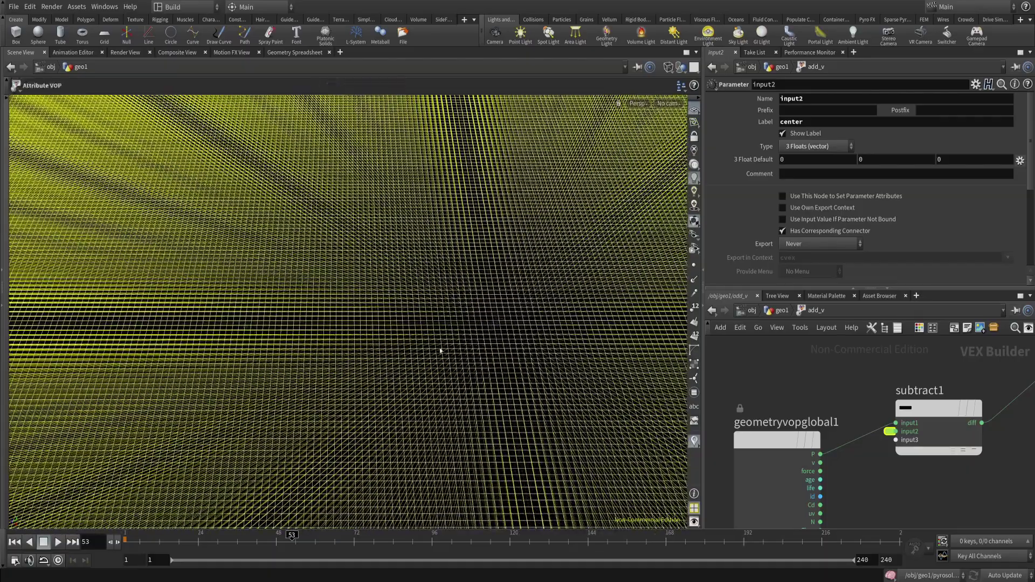
pyautogui.moveTo(497, 320); pyautogui.dragTo(411, 282)
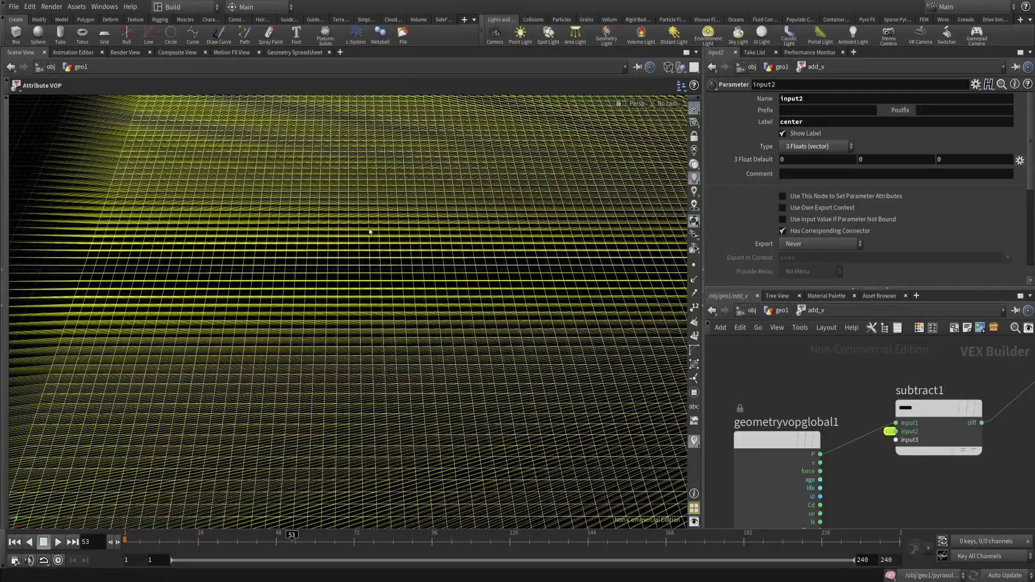
pyautogui.moveTo(485, 249); pyautogui.dragTo(377, 327)
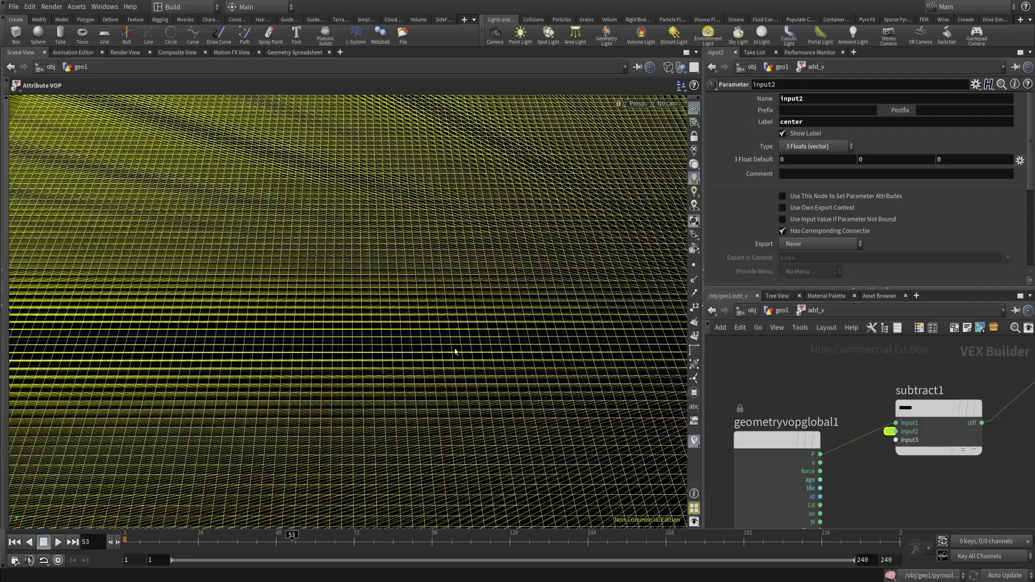
pyautogui.keyDown('alt'); pyautogui.moveTo(455, 352); pyautogui.dragTo(269, 356, button='right'); pyautogui.keyUp('alt')
pyautogui.keyDown('alt'); pyautogui.moveTo(270, 356); pyautogui.dragTo(236, 464, button='middle'); pyautogui.keyUp('alt')
pyautogui.keyDown('alt'); pyautogui.moveTo(236, 464); pyautogui.dragTo(422, 527, button='right'); pyautogui.keyUp('alt')
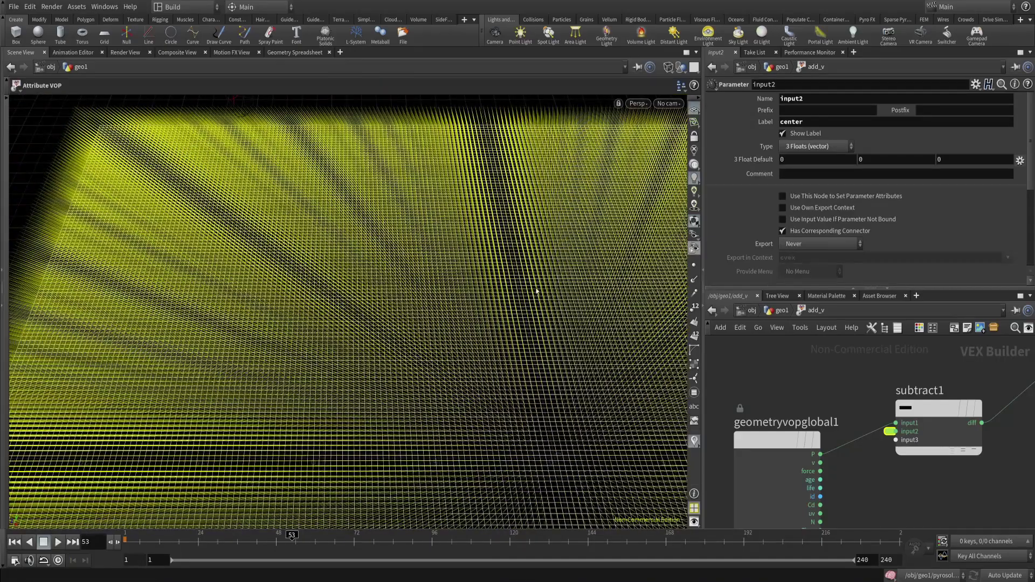
# Insert a Normalize node between subtract1 and the v input of the geometry output.
pyautogui.moveTo(859, 374); pyautogui.dragTo(729, 395, button='middle')
pyautogui.moveTo(996, 468); pyautogui.dragTo(941, 473, button='middle')
pyautogui.moveTo(907, 409)
pyautogui.mouseDown()
pyautogui.moveTo(947, 420)
pyautogui.moveTo(990, 453)
pyautogui.mouseUp()
pyautogui.moveTo(991, 456); pyautogui.dragTo(985, 431, button='middle')
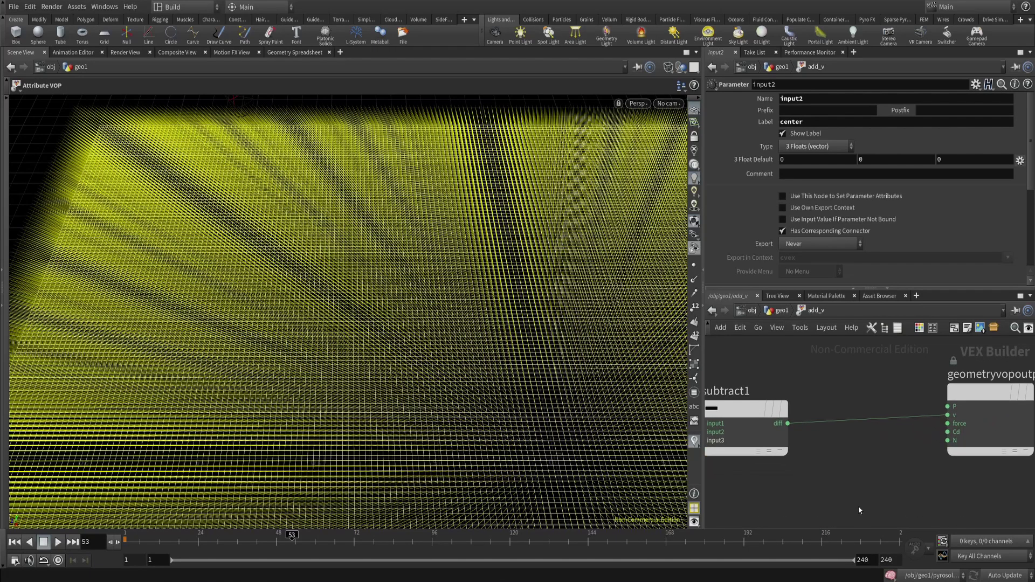
pyautogui.press('Tab')
pyautogui.write('nor')
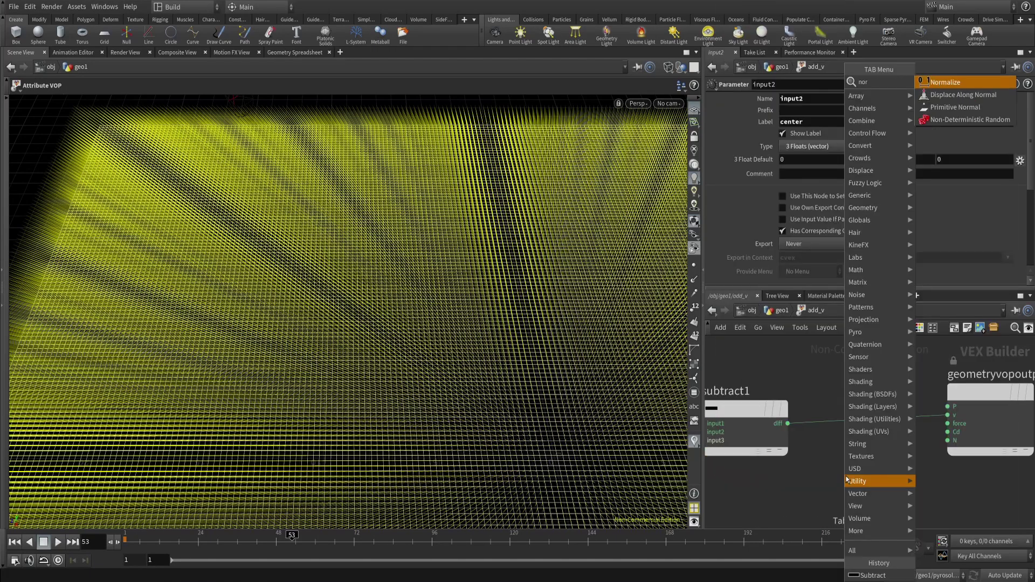
pyautogui.press('Return')
pyautogui.click(851, 479)
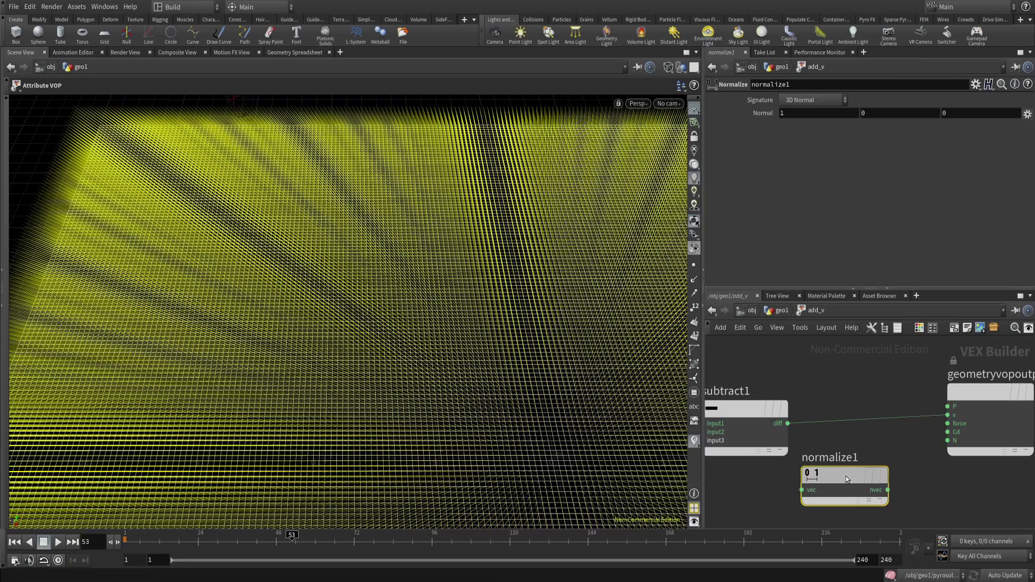
pyautogui.moveTo(846, 480); pyautogui.dragTo(845, 430)
# Examine the normalized velocity vectors on the grid, then return to the geometry level and check add_v's node info.
pyautogui.keyDown('alt'); pyautogui.moveTo(432, 337); pyautogui.dragTo(342, 265, button='right'); pyautogui.keyUp('alt')
pyautogui.keyDown('alt'); pyautogui.moveTo(477, 327); pyautogui.dragTo(376, 320, button='right'); pyautogui.keyUp('alt')
pyautogui.scroll(-3, 382, 345)
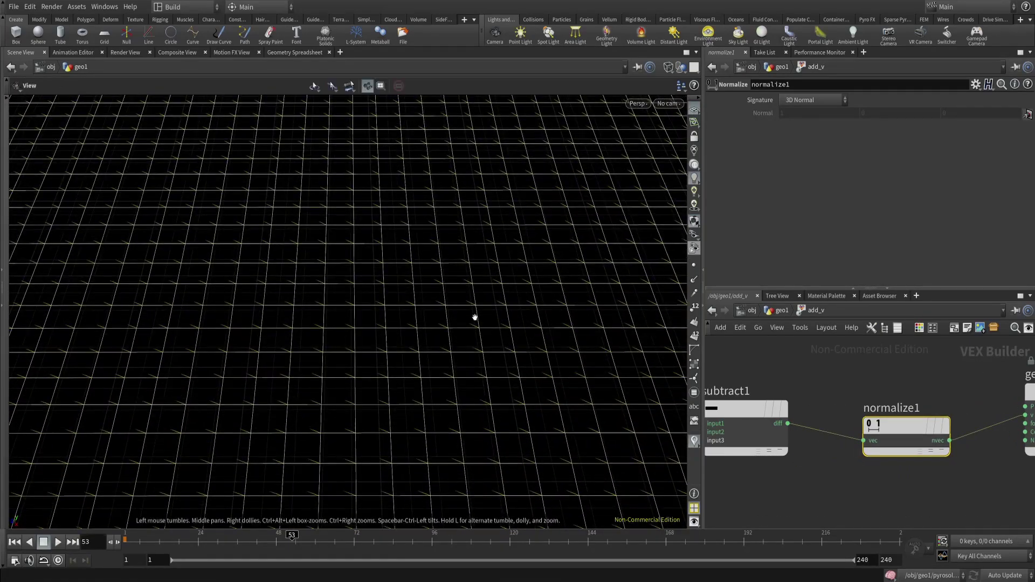
pyautogui.scroll(-5, 442, 340)
pyautogui.scroll(-4, 410, 369)
pyautogui.moveTo(899, 495); pyautogui.dragTo(867, 471, button='middle')
pyautogui.press('u')
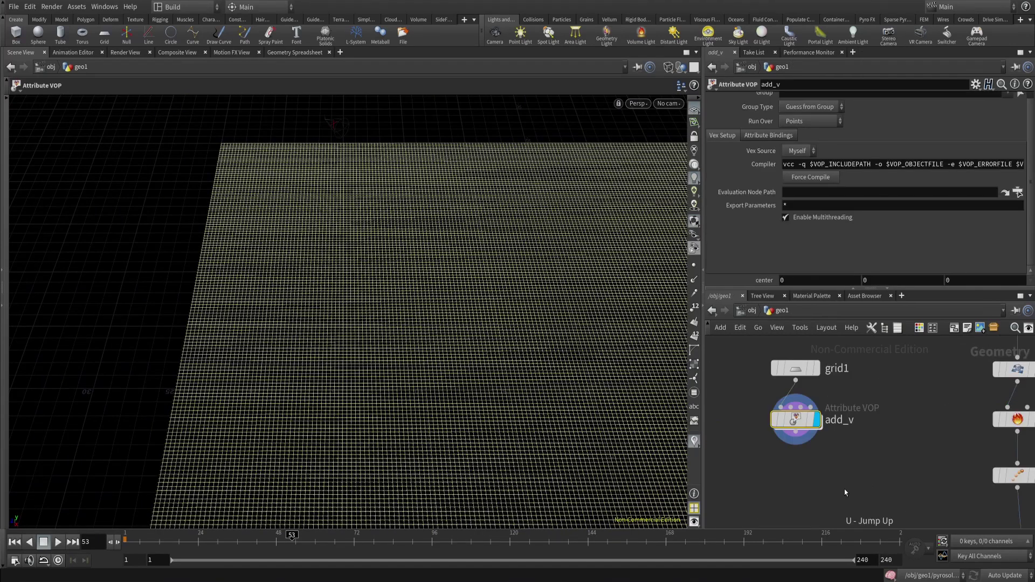
pyautogui.middleClick(795, 428)
# Review pyrosolver1's setup parameters and the source branch containing pyrosource1, trail1 and volumerasterizeattributes1.
pyautogui.moveTo(801, 487); pyautogui.dragTo(799, 409, button='middle')
pyautogui.scroll(-3, 800, 426)
pyautogui.moveTo(802, 462); pyautogui.dragTo(724, 336, button='middle')
pyautogui.moveTo(755, 432); pyautogui.dragTo(907, 541)
pyautogui.moveTo(815, 431); pyautogui.dragTo(897, 494, button='middle')
pyautogui.moveTo(777, 380); pyautogui.dragTo(802, 435, button='middle')
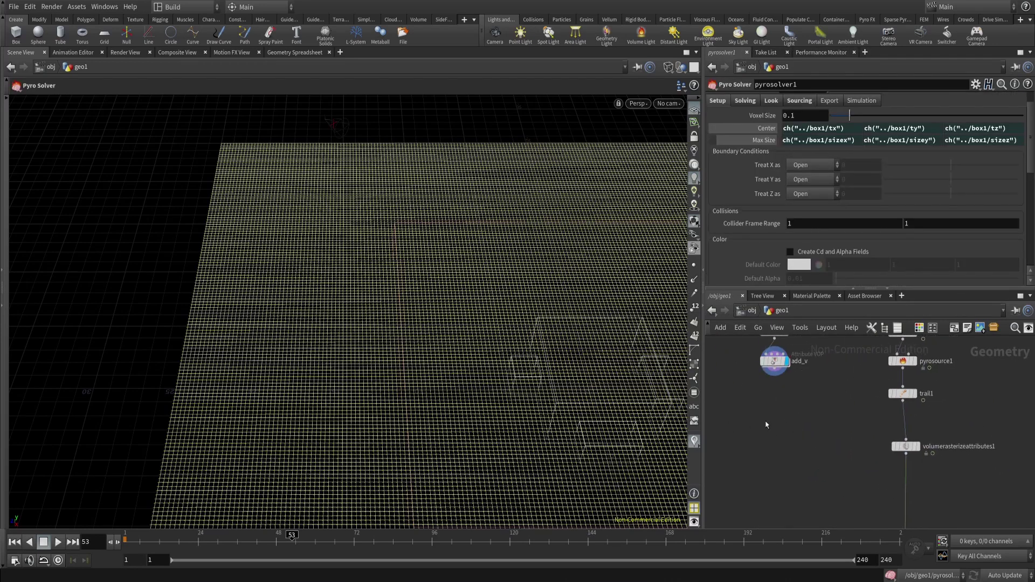
pyautogui.moveTo(802, 399); pyautogui.dragTo(848, 438, button='middle')
pyautogui.scroll(2, 830, 410)
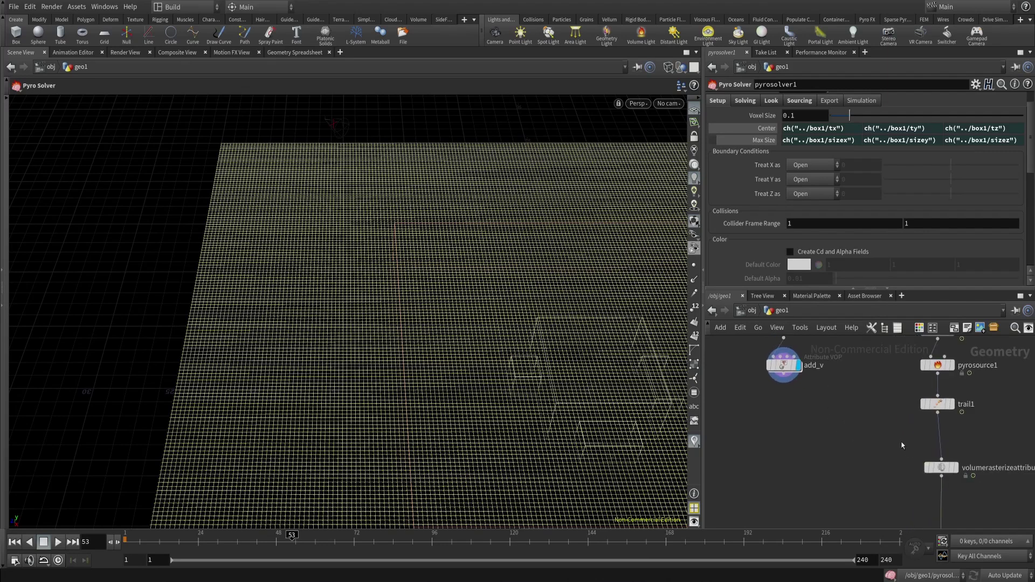
# Duplicate volumerasterizeattributes1 below add_v and connect add_v's output to the copy.
pyautogui.moveTo(902, 446); pyautogui.dragTo(971, 484)
pyautogui.moveTo(1009, 480); pyautogui.dragTo(959, 477, button='middle')
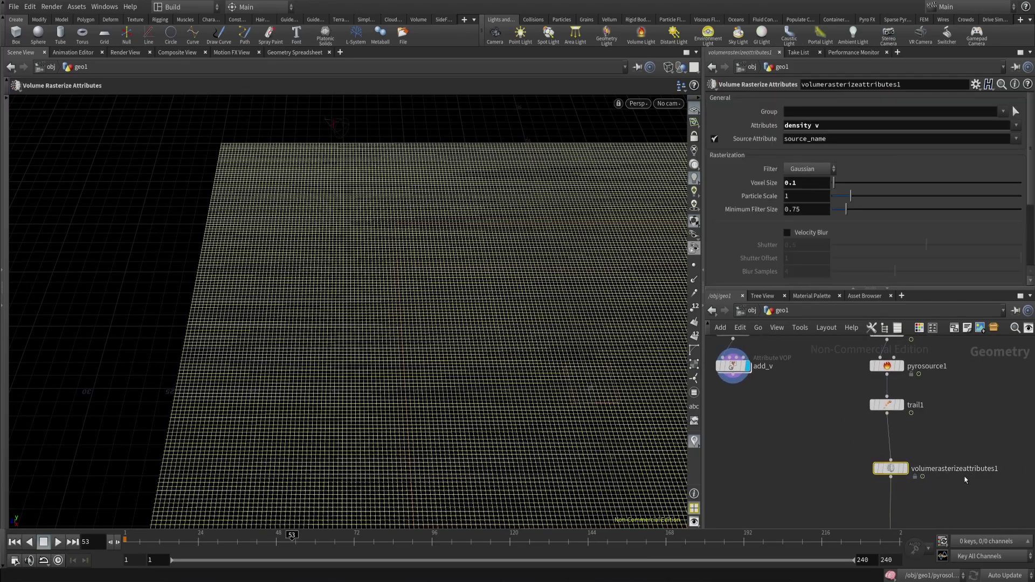
pyautogui.moveTo(879, 471); pyautogui.dragTo(959, 462, button='middle')
pyautogui.moveTo(959, 462); pyautogui.dragTo(824, 360)
pyautogui.moveTo(812, 479); pyautogui.dragTo(818, 463)
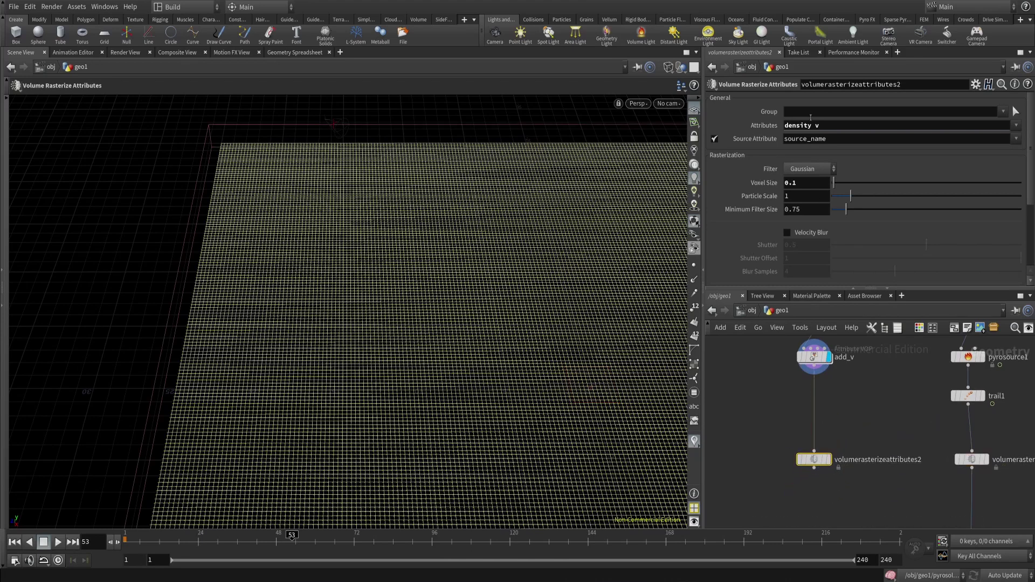
# Restrict the copied Volume Rasterize Attributes node's attributes to v and display that node.
pyautogui.moveTo(836, 125); pyautogui.dragTo(607, 124)
pyautogui.write('v')
pyautogui.press('Return')
pyautogui.scroll(3, 827, 461)
pyautogui.middleClick(810, 461)
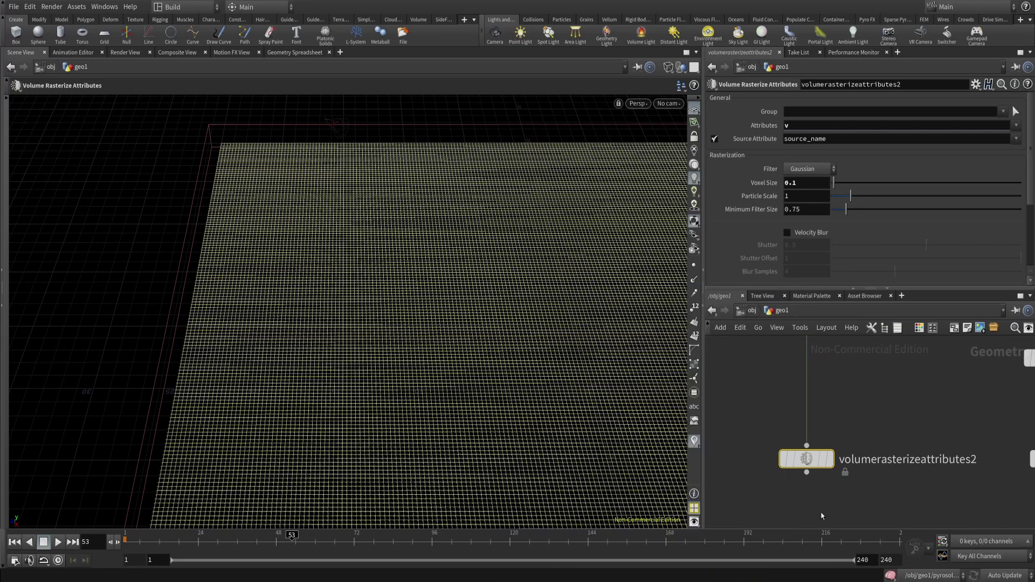
pyautogui.moveTo(815, 463); pyautogui.dragTo(813, 448)
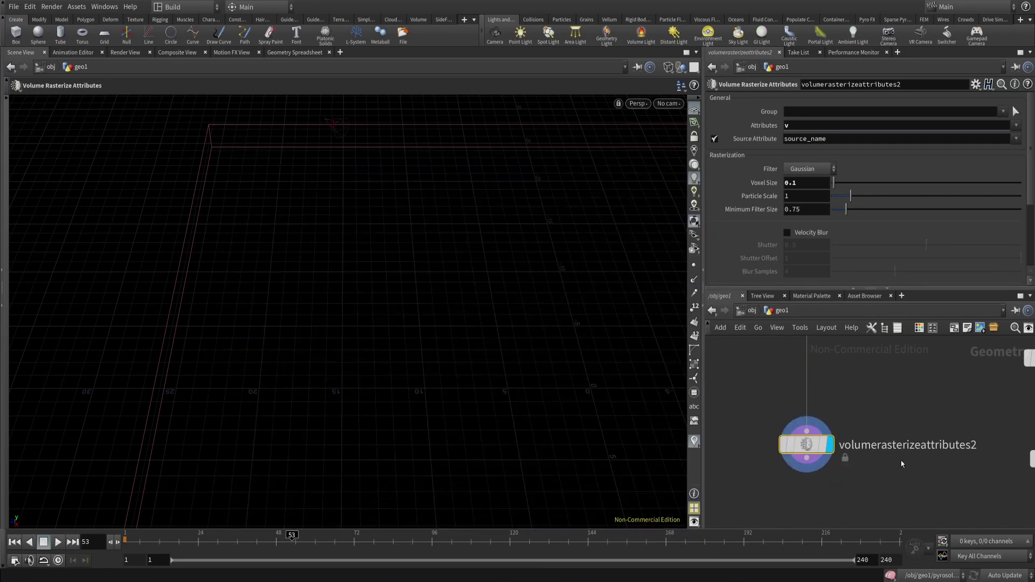
# Compare the node info of both Volume Rasterize Attributes nodes, checking their volume names.
pyautogui.scroll(-3, 970, 464)
pyautogui.moveTo(970, 464); pyautogui.dragTo(873, 425, button='middle')
pyautogui.middleClick(756, 417)
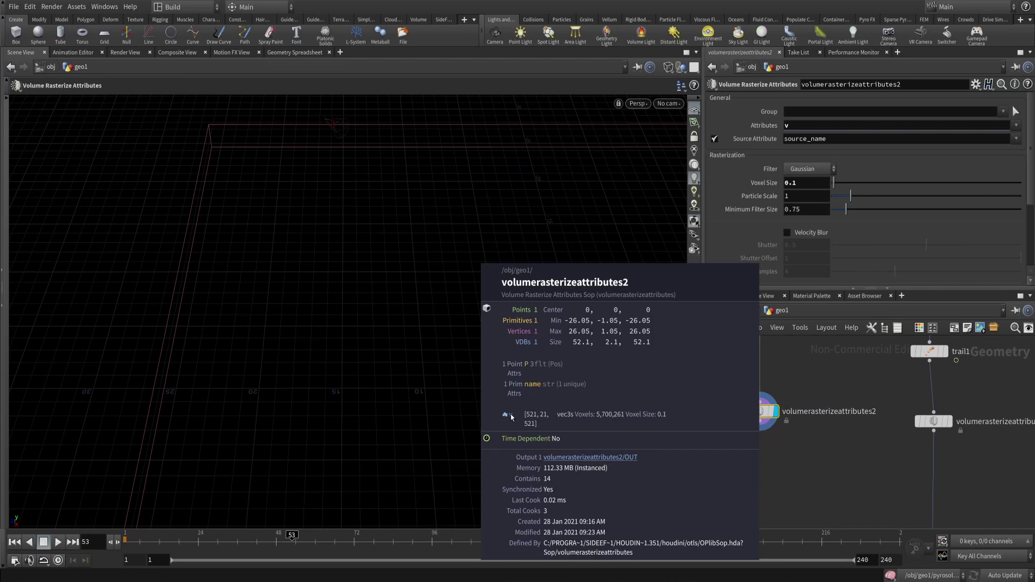
pyautogui.middleClick(933, 421)
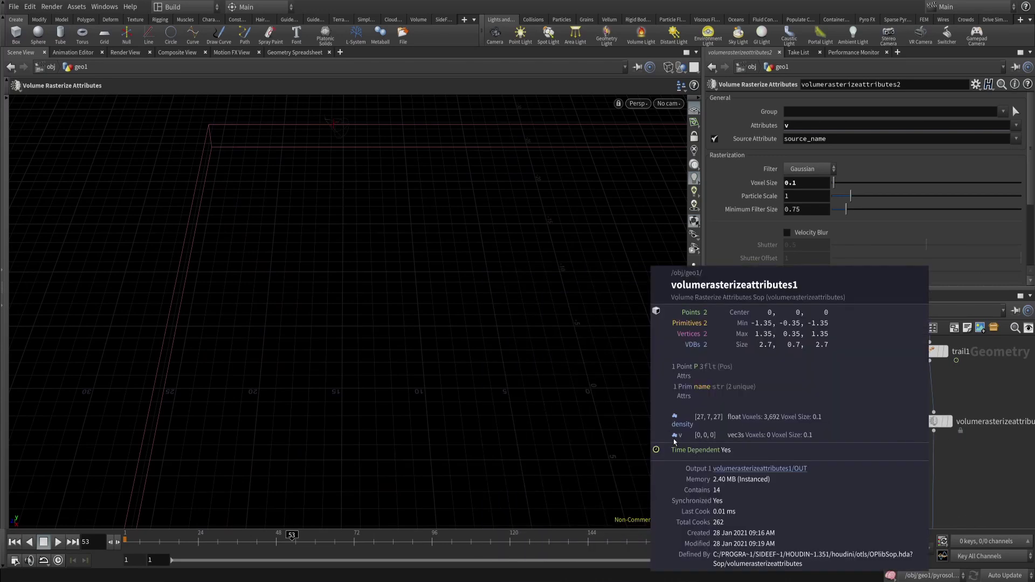
pyautogui.moveTo(900, 427); pyautogui.dragTo(876, 394, button='middle')
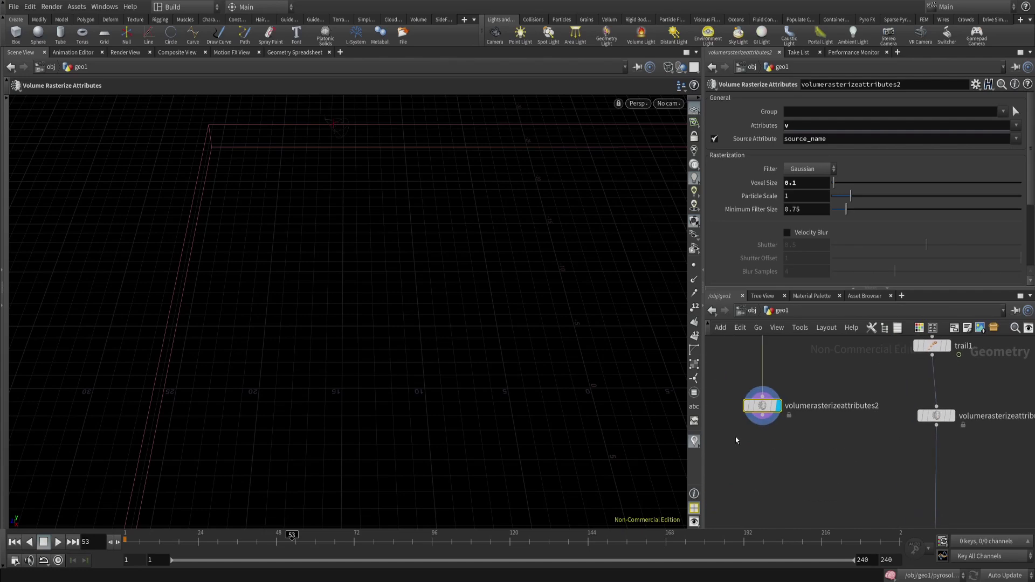
pyautogui.middleClick(765, 421)
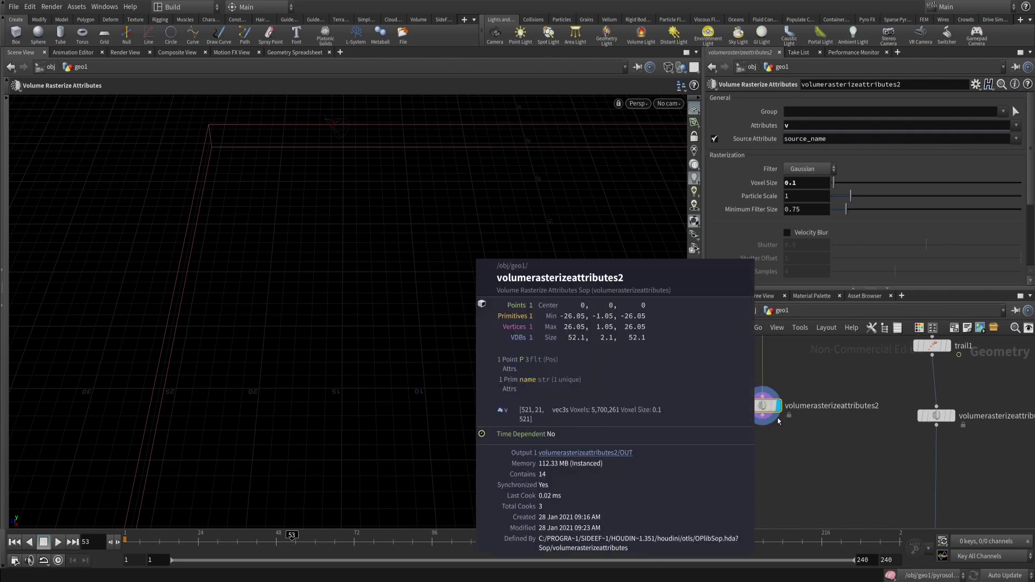
pyautogui.moveTo(833, 467); pyautogui.dragTo(857, 453, button='middle')
# Add a Name node below volumerasterizeattributes2, connect it and display it.
pyautogui.press('Tab')
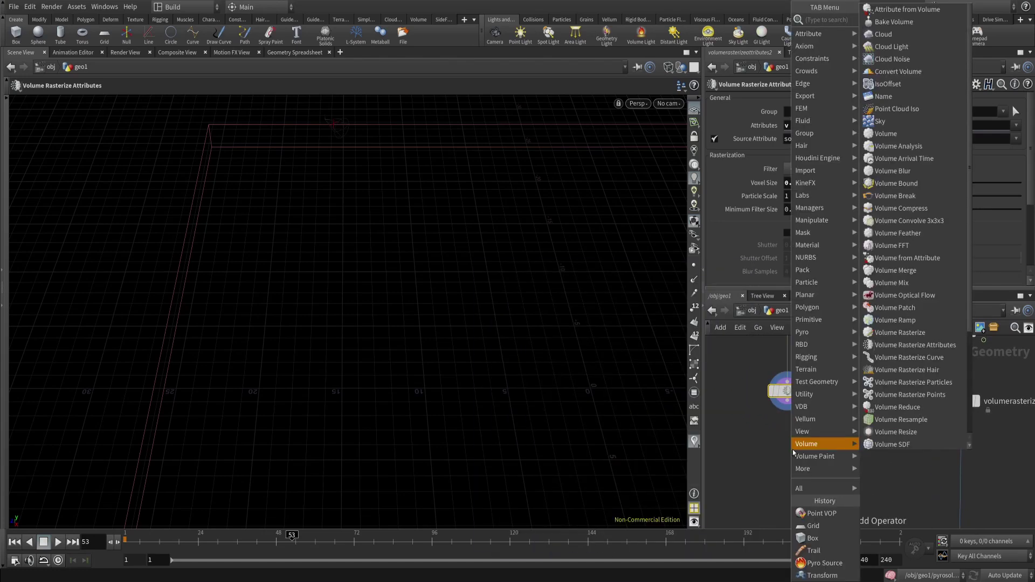
pyautogui.write('name')
pyautogui.press('Return')
pyautogui.click(792, 450)
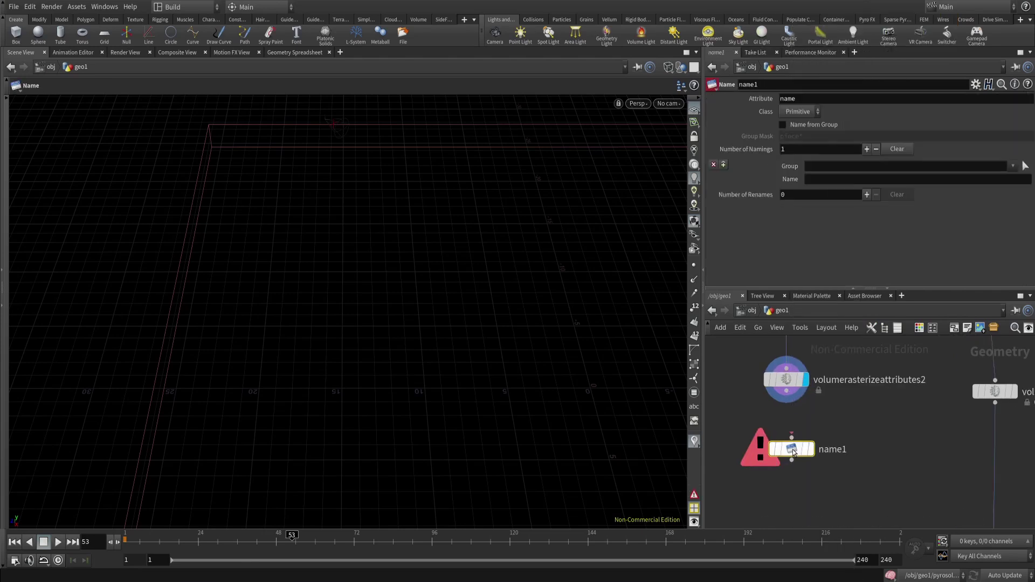
pyautogui.click(811, 449)
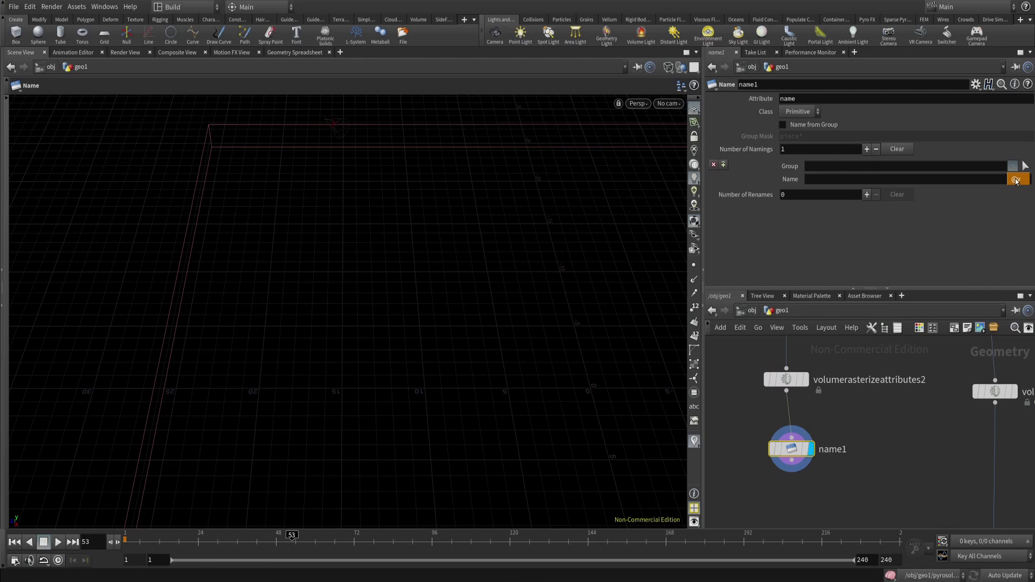
pyautogui.click(1015, 180)
pyautogui.click(911, 181)
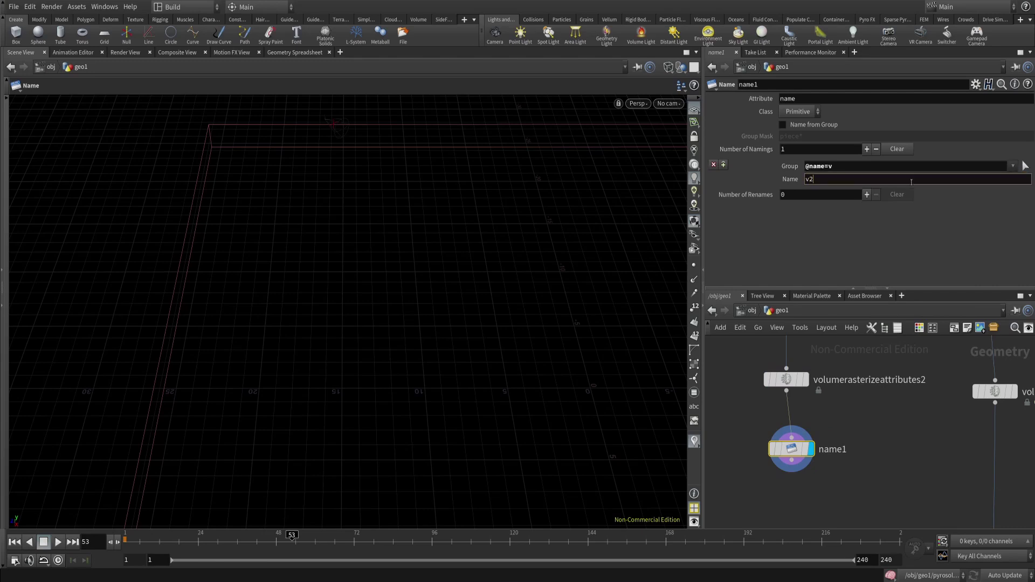
pyautogui.press('Return')
# Insert a Merge node after volumerasterizeattributes1 and connect name1 as its second input.
pyautogui.moveTo(926, 415); pyautogui.dragTo(872, 402, button='middle')
pyautogui.press('Tab')
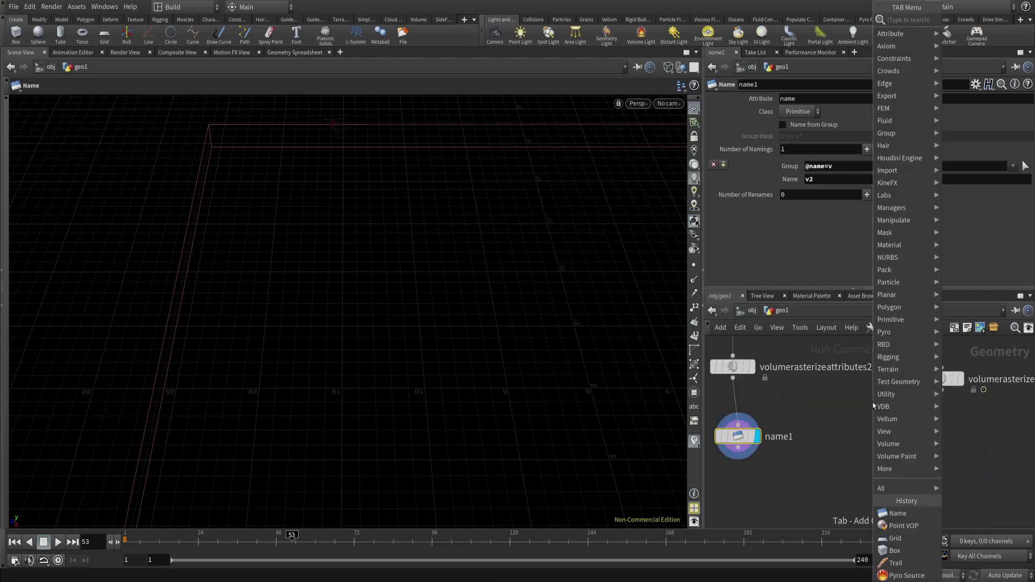
pyautogui.write('merg')
pyautogui.press('Return')
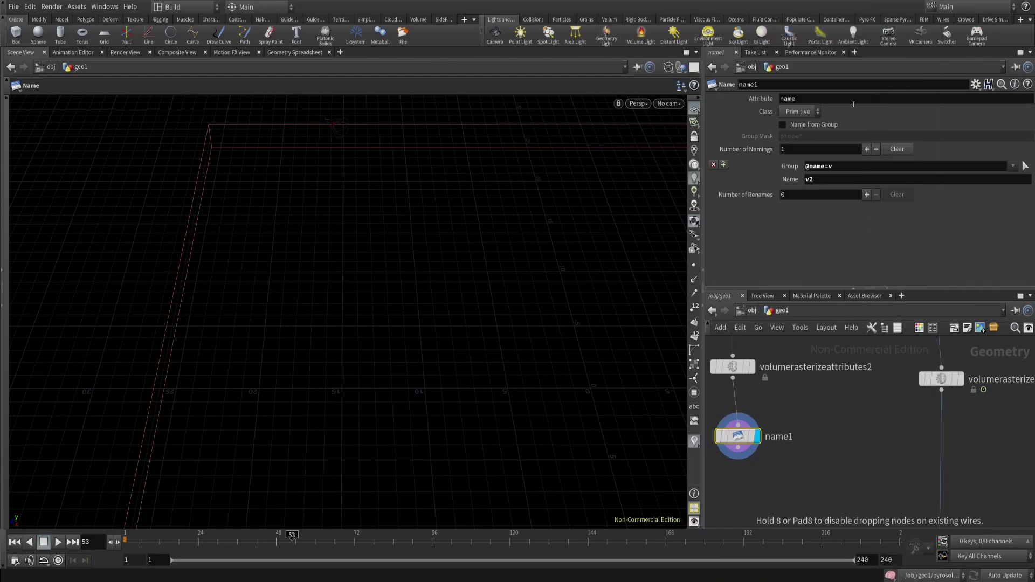
pyautogui.click(943, 477)
pyautogui.moveTo(737, 449); pyautogui.dragTo(941, 467)
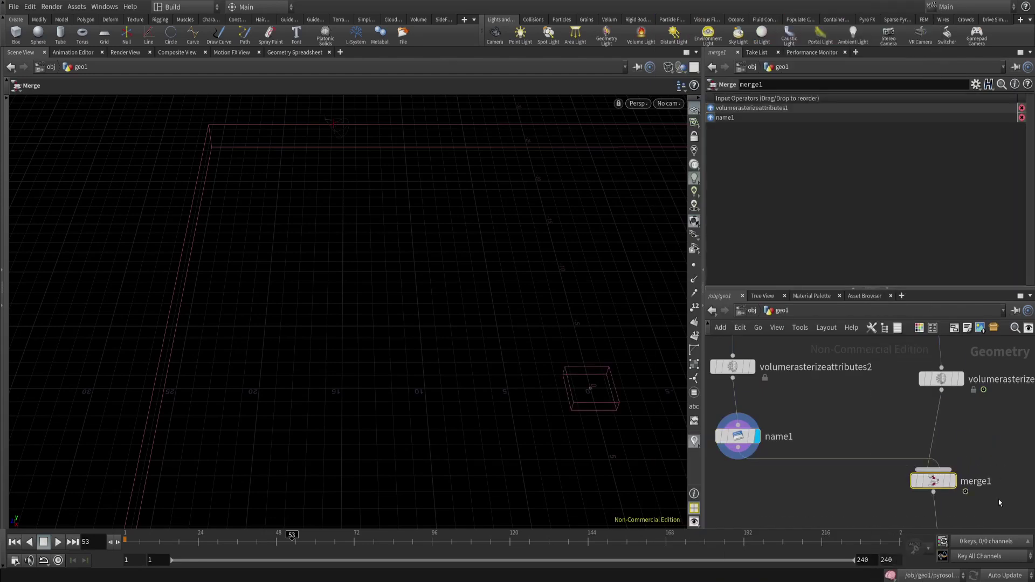
pyautogui.middleClick(942, 478)
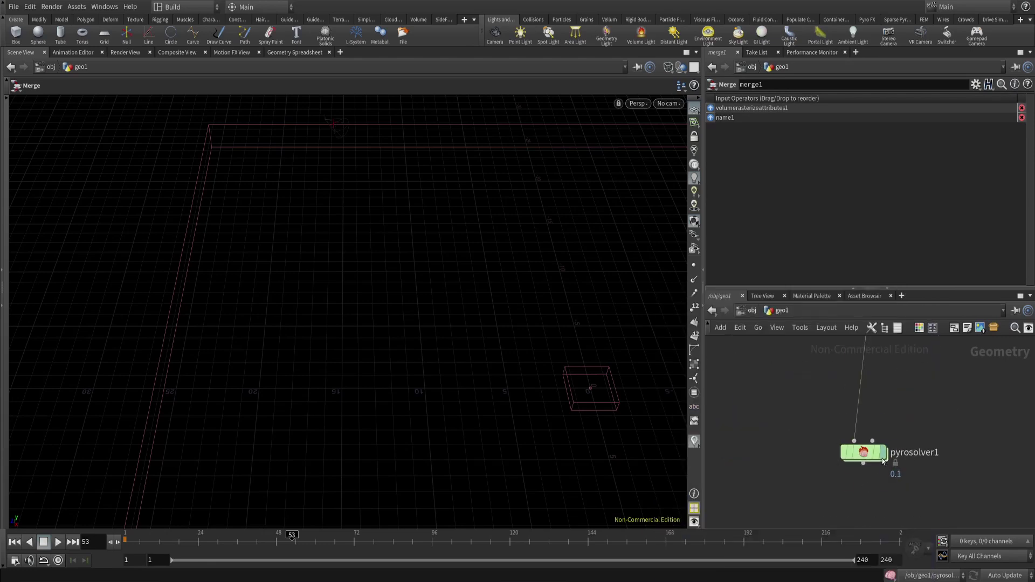
# Display pyrosolver1 and select it to show its parameters.
pyautogui.click(862, 457)
pyautogui.moveTo(863, 461); pyautogui.dragTo(859, 499, button='middle')
pyautogui.moveTo(818, 453); pyautogui.dragTo(815, 520, button='middle')
pyautogui.moveTo(807, 477); pyautogui.dragTo(948, 334)
pyautogui.moveTo(714, 408); pyautogui.dragTo(862, 436, button='middle')
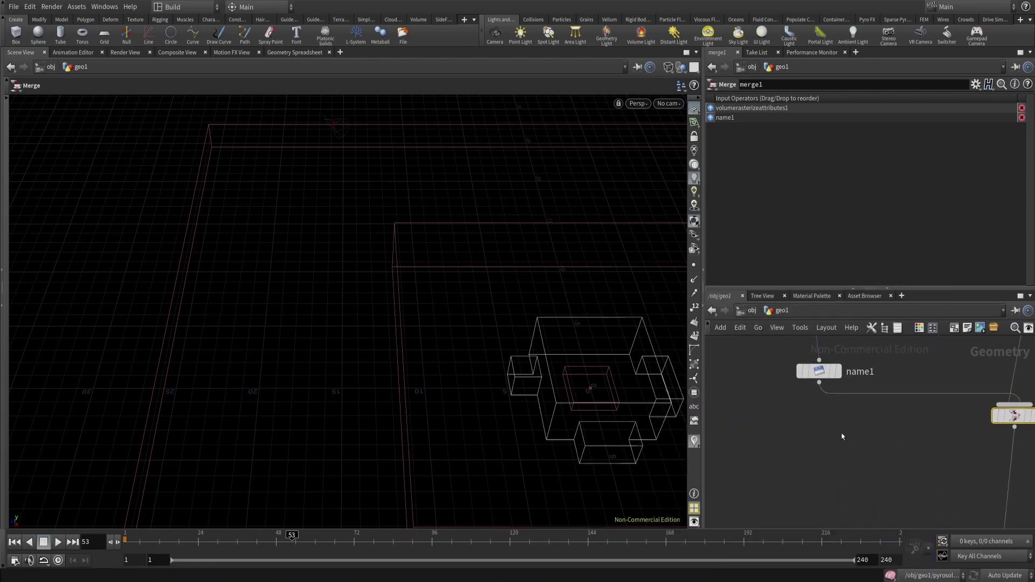
pyautogui.moveTo(877, 478); pyautogui.dragTo(753, 328, button='middle')
pyautogui.moveTo(825, 400); pyautogui.dragTo(952, 480)
pyautogui.scroll(1, 818, 97)
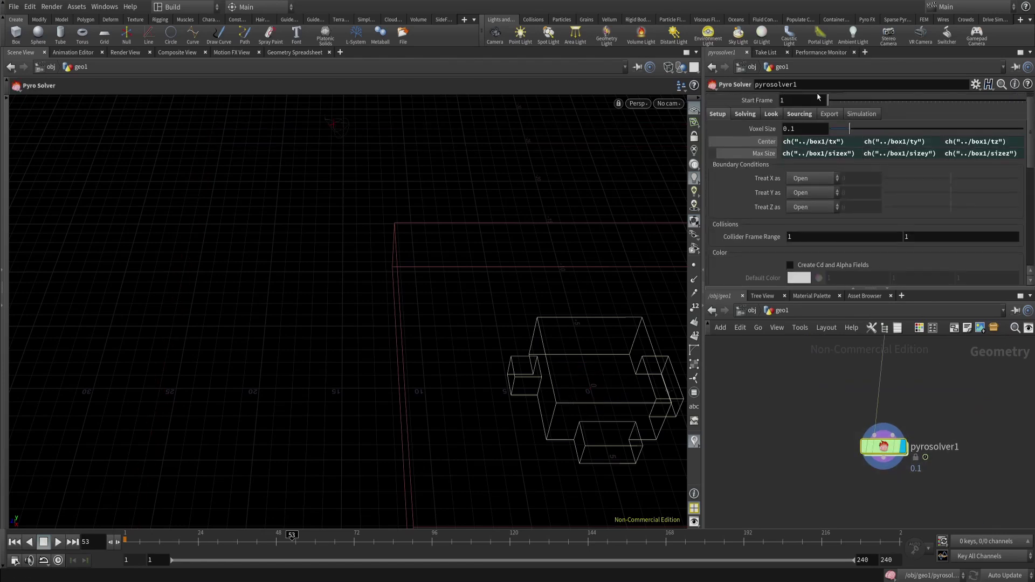
# Add a sourcing operation to pyrosolver1 with source volume v2 and target field vel.
pyautogui.click(810, 117)
pyautogui.scroll(-2, 759, 185)
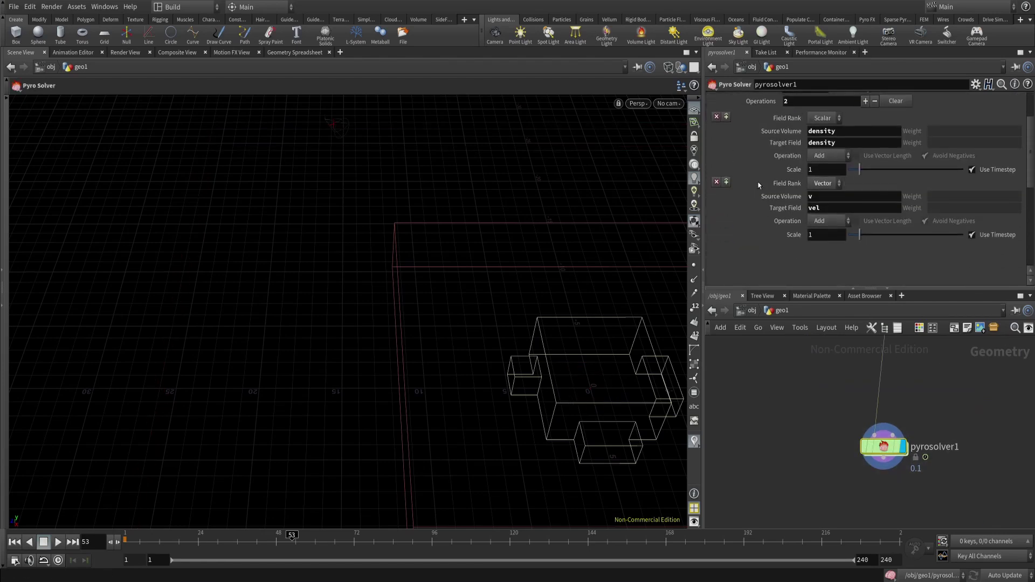
pyautogui.click(726, 182)
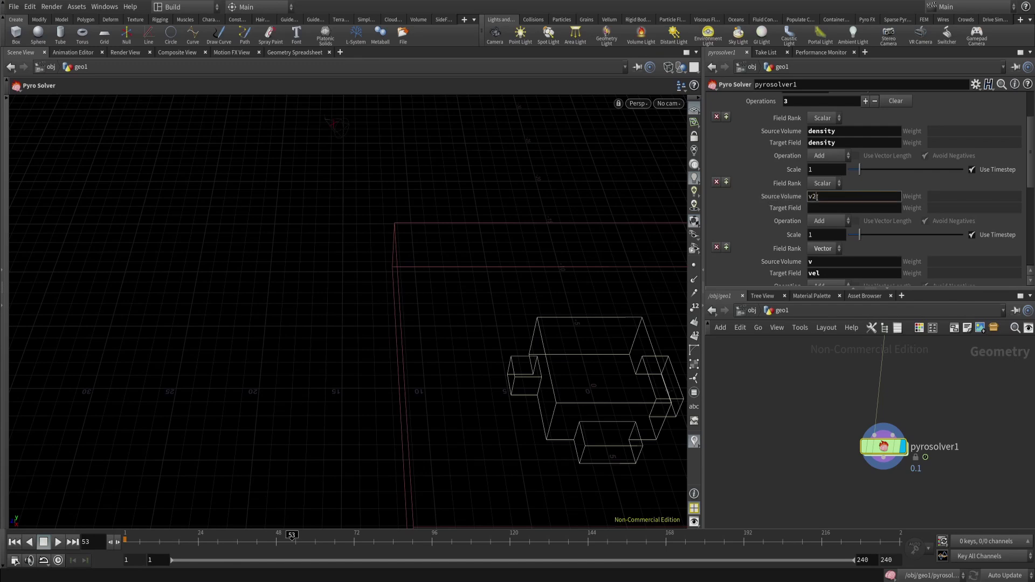
pyautogui.click(837, 207)
pyautogui.write('vel')
pyautogui.press('Return')
# Set the scale of the existing v-to-vel sourcing operation to 0.
pyautogui.click(819, 264)
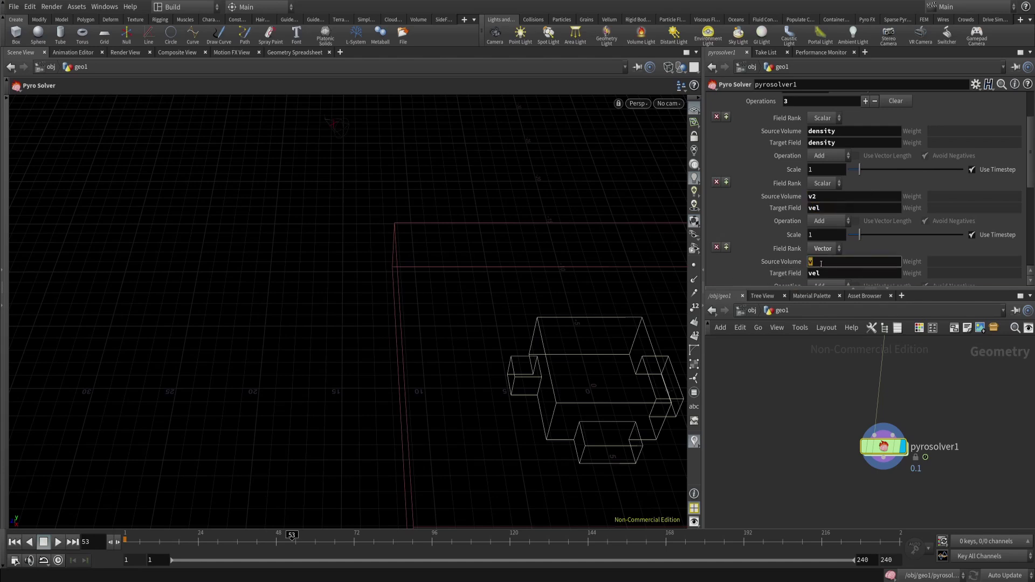
pyautogui.scroll(-3, 803, 260)
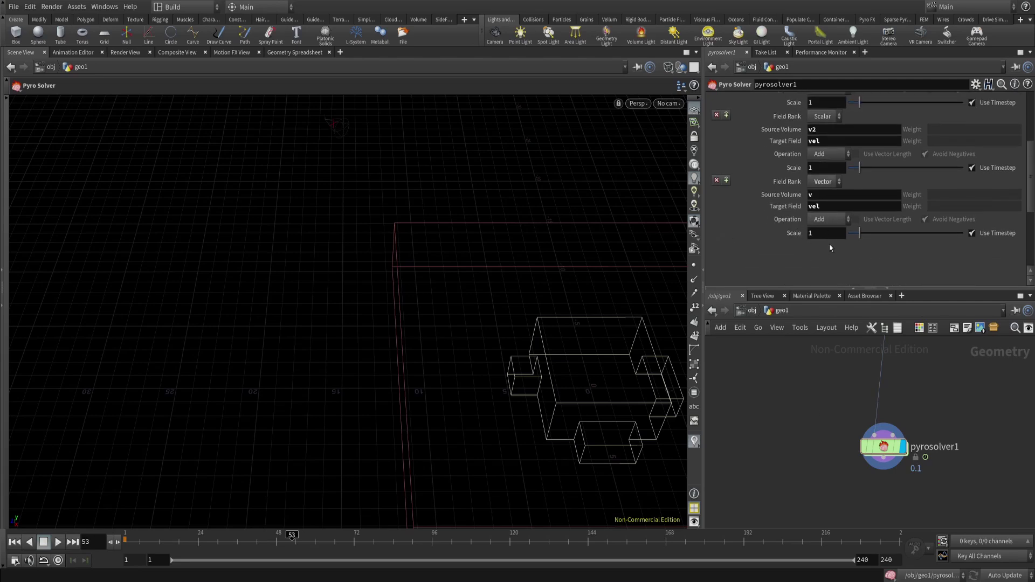
pyautogui.write('0')
pyautogui.press('Return')
# Play the pyro simulation and watch how the smoke moves.
pyautogui.moveTo(861, 414); pyautogui.dragTo(846, 396, button='middle')
pyautogui.click(869, 428)
pyautogui.keyDown('alt'); pyautogui.moveTo(523, 398); pyautogui.dragTo(502, 353); pyautogui.keyUp('alt')
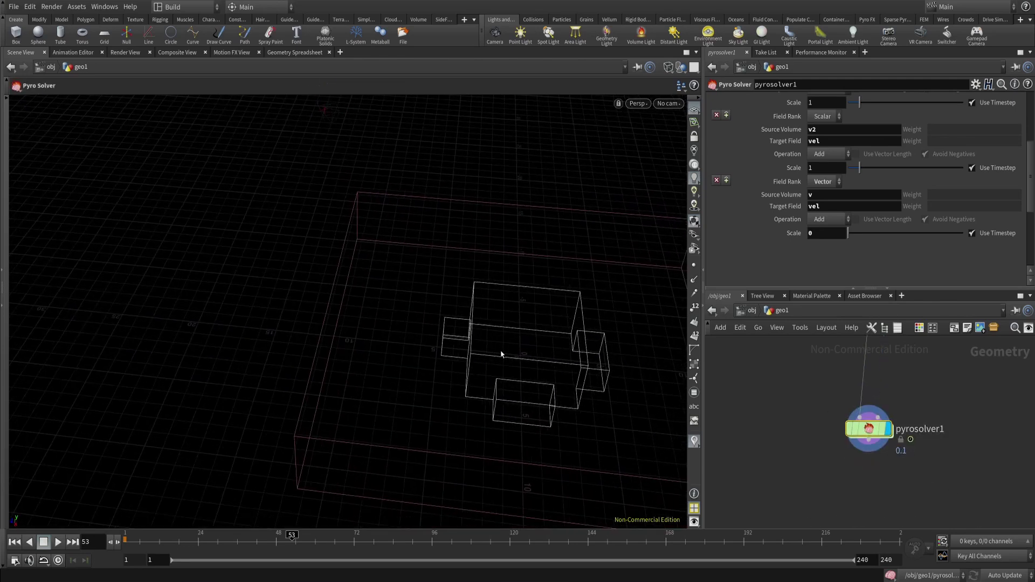
pyautogui.click(57, 543)
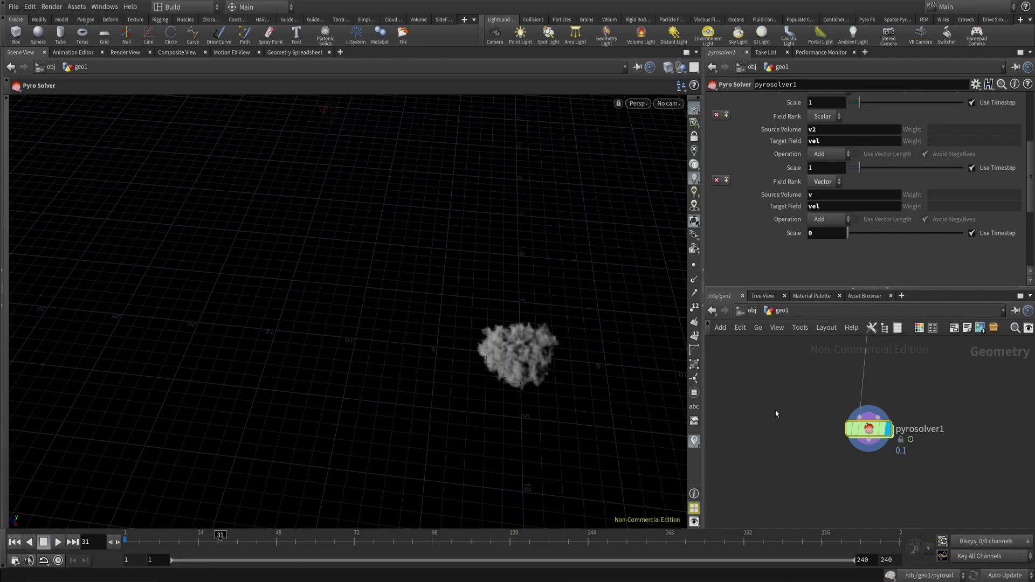
# Set the field rank of the v2 sourcing operation to Vector.
pyautogui.moveTo(775, 411); pyautogui.dragTo(795, 481, button='middle')
pyautogui.scroll(2, 818, 163)
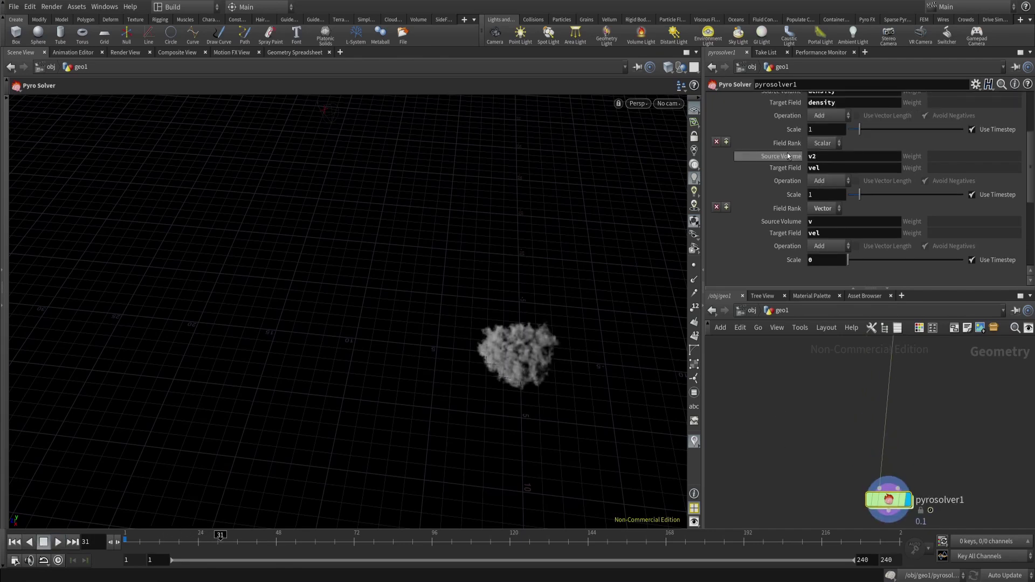
pyautogui.click(823, 143)
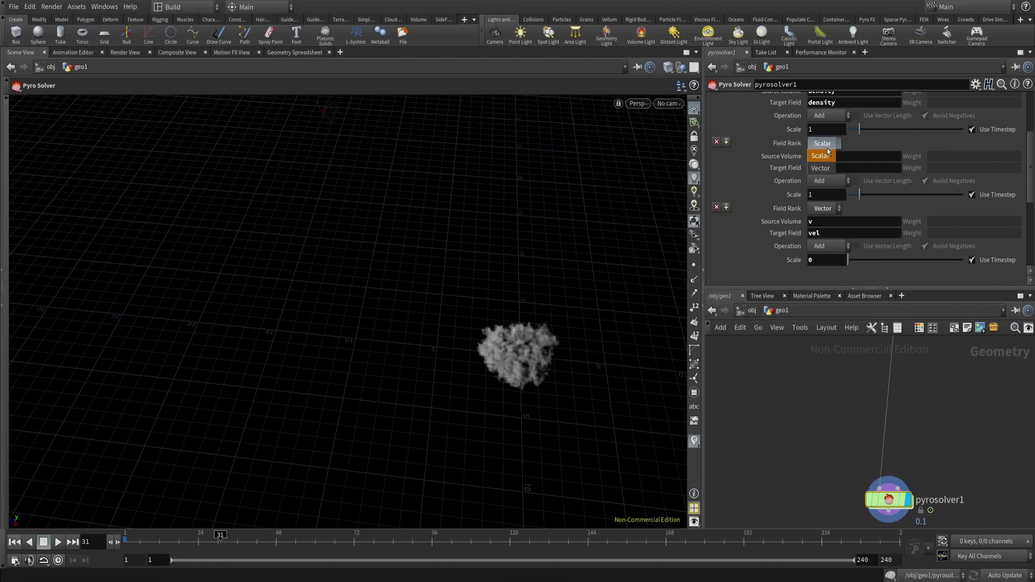
pyautogui.click(829, 173)
# Check name1's node info for the name and type of its volume.
pyautogui.moveTo(814, 347); pyautogui.dragTo(860, 469, button='middle')
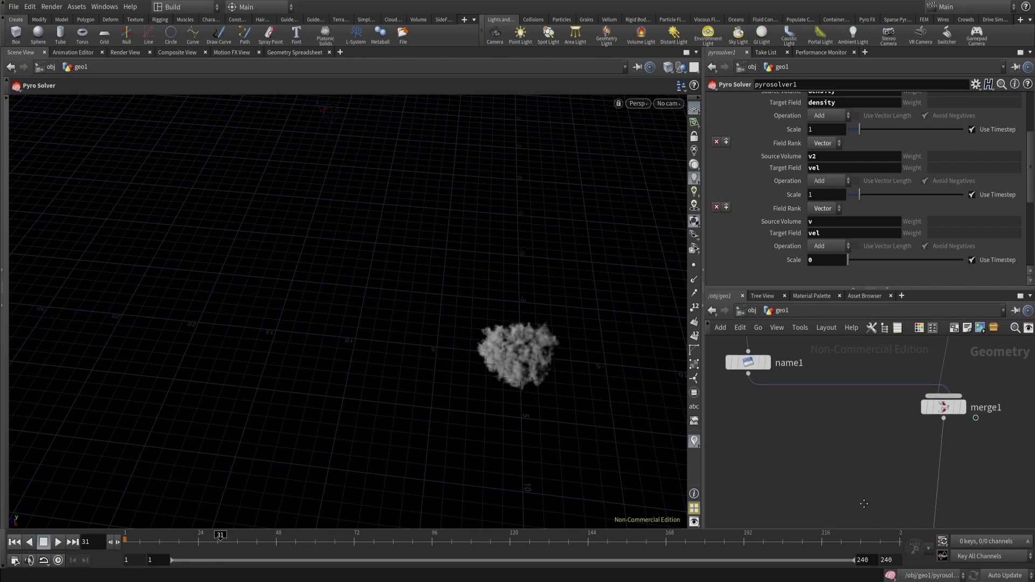
pyautogui.scroll(-2, 858, 467)
pyautogui.middleClick(777, 395)
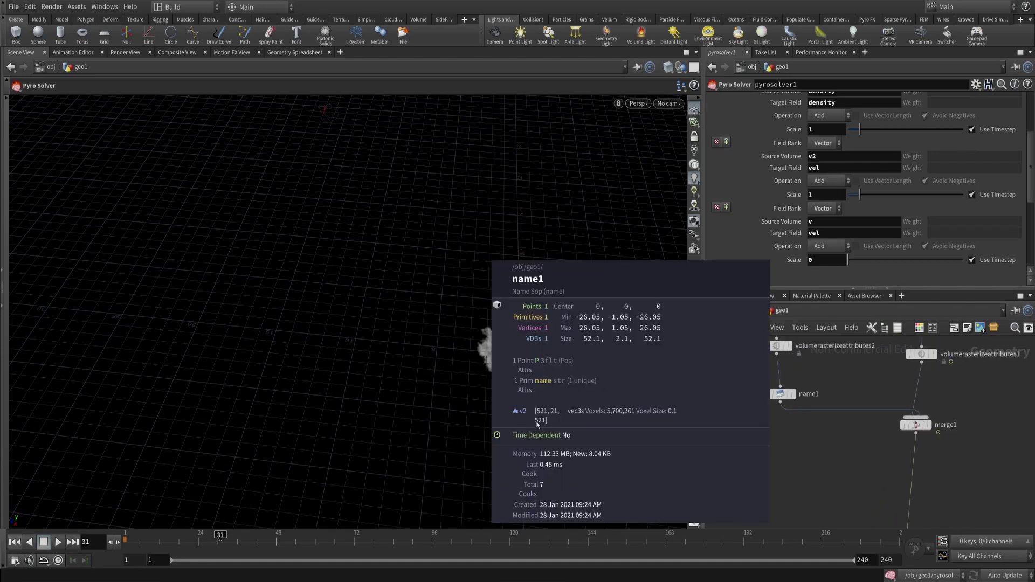
# Replay the pyro simulation from the first frame and inspect the outward smoke motion up close.
pyautogui.press('g')
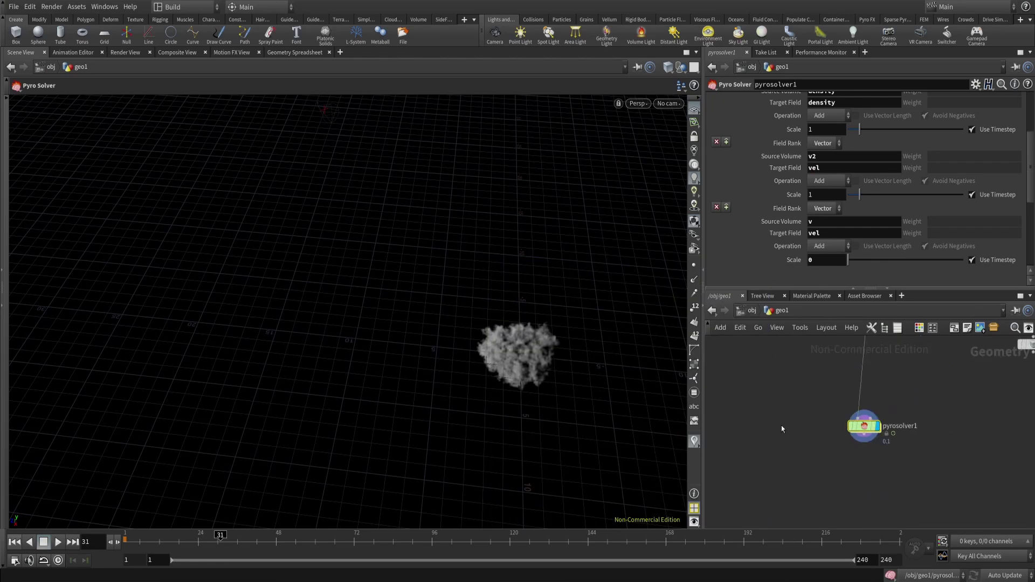
pyautogui.click(15, 542)
pyautogui.click(58, 542)
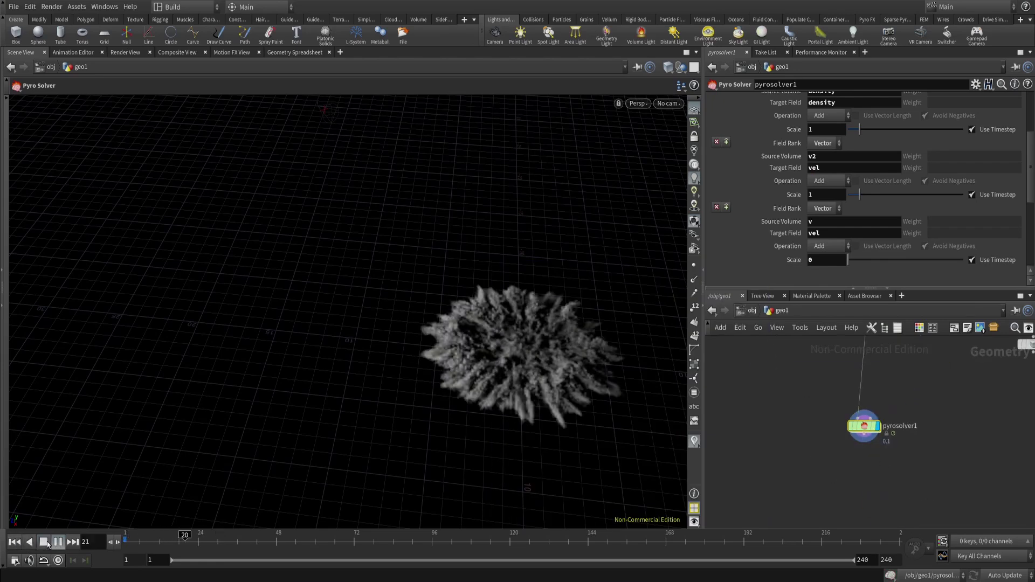
pyautogui.click(48, 545)
pyautogui.scroll(3, 485, 335)
pyautogui.keyDown('alt'); pyautogui.moveTo(496, 324); pyautogui.dragTo(398, 307); pyautogui.keyUp('alt')
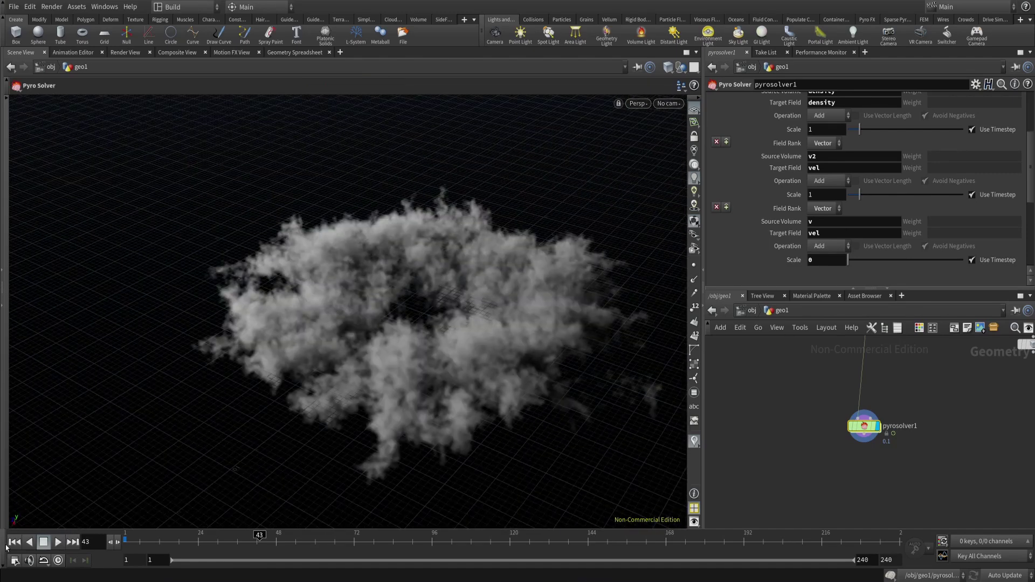
pyautogui.click(15, 542)
pyautogui.click(57, 542)
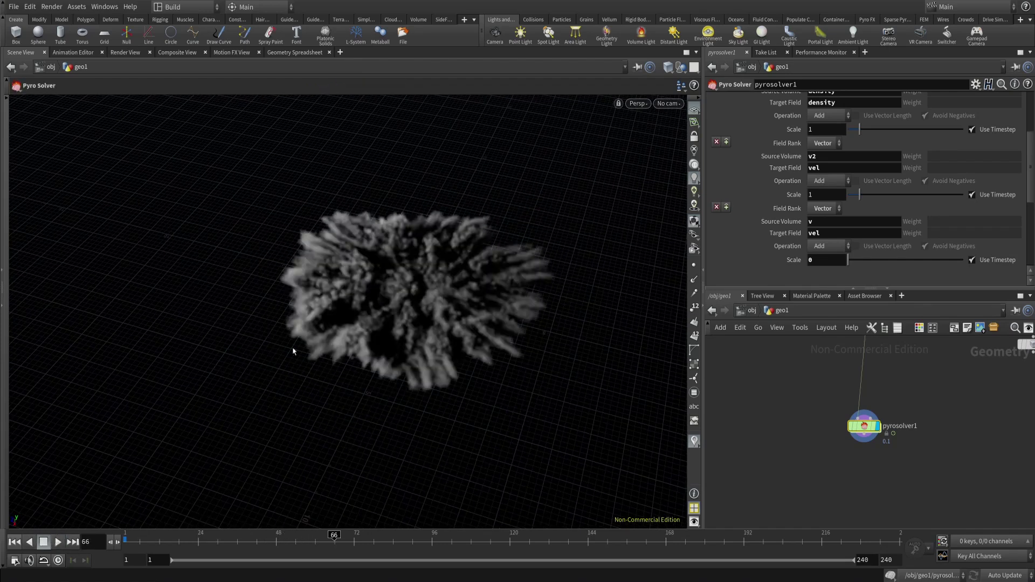
pyautogui.keyDown('alt'); pyautogui.moveTo(426, 290); pyautogui.dragTo(474, 340, button='middle'); pyautogui.keyUp('alt')
pyautogui.keyDown('alt'); pyautogui.moveTo(474, 339); pyautogui.dragTo(453, 279, button='right'); pyautogui.keyUp('alt')
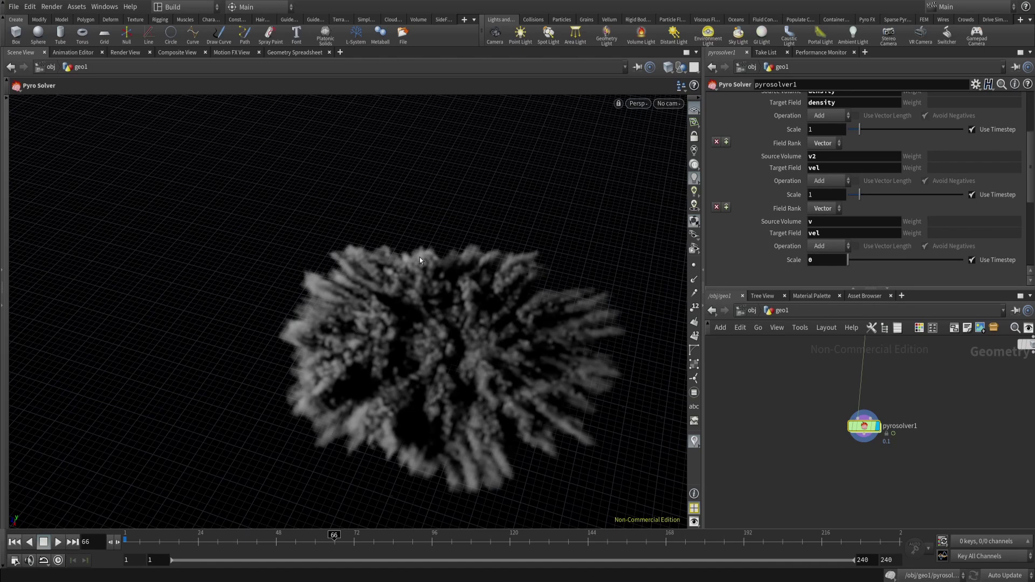
# Set the pyro solver's shape Disturbance to 5.
pyautogui.scroll(6, 777, 162)
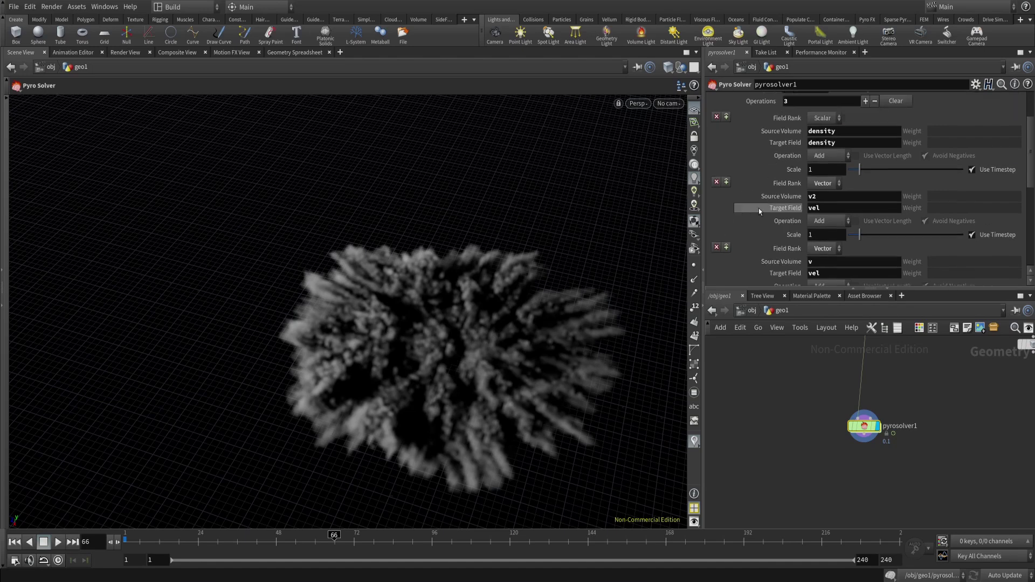
pyautogui.click(745, 128)
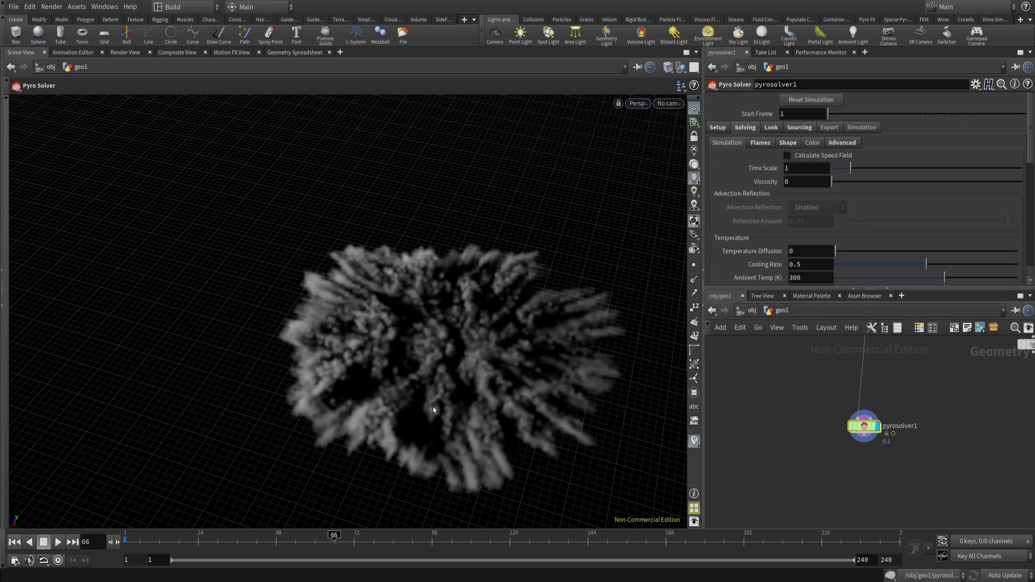
pyautogui.scroll(2, 334, 336)
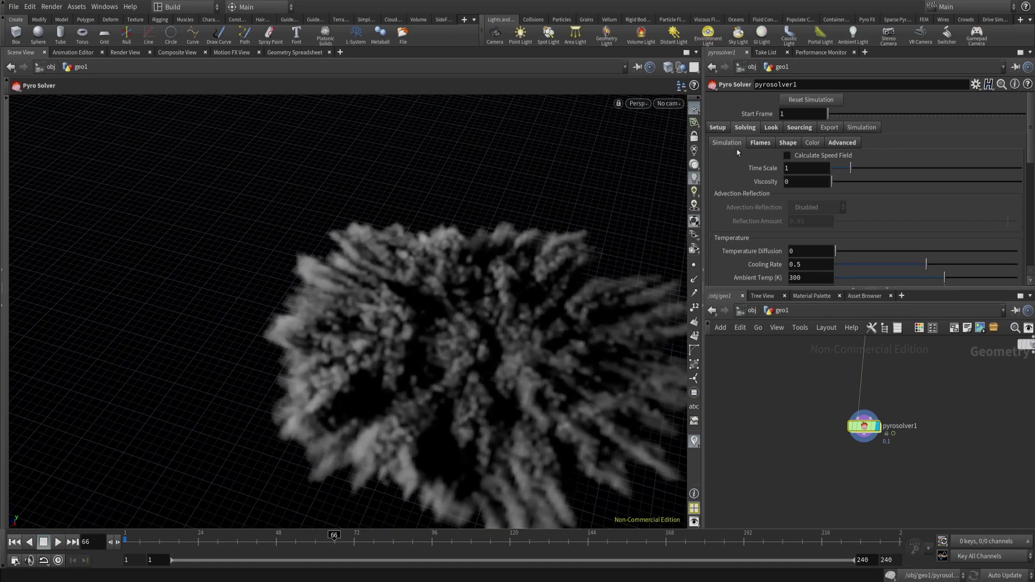
pyautogui.click(788, 142)
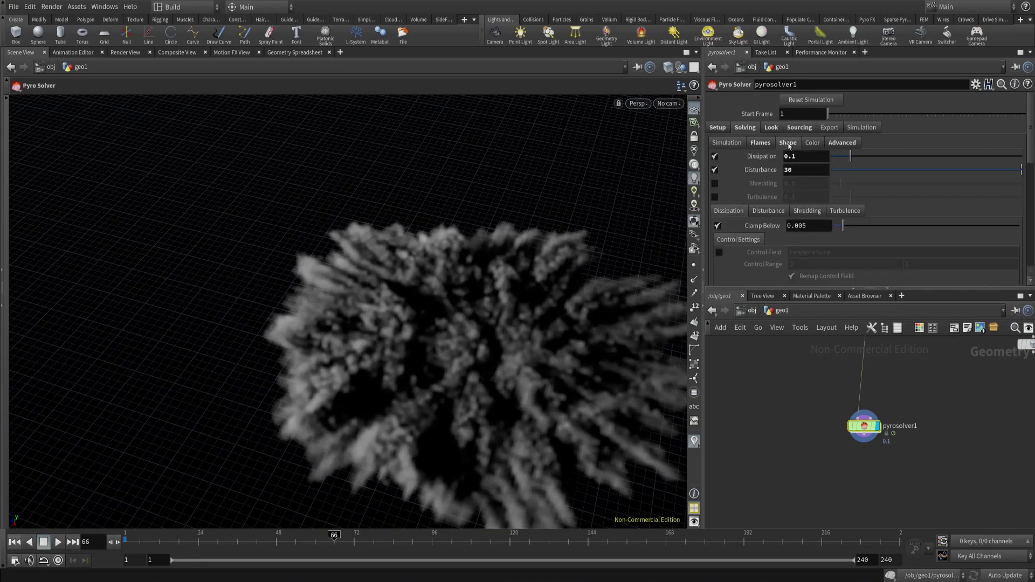
pyautogui.click(796, 176)
pyautogui.press('Return')
# Replay the simulation from the first frame and examine the smoke's shape from several angles.
pyautogui.click(14, 542)
pyautogui.click(58, 542)
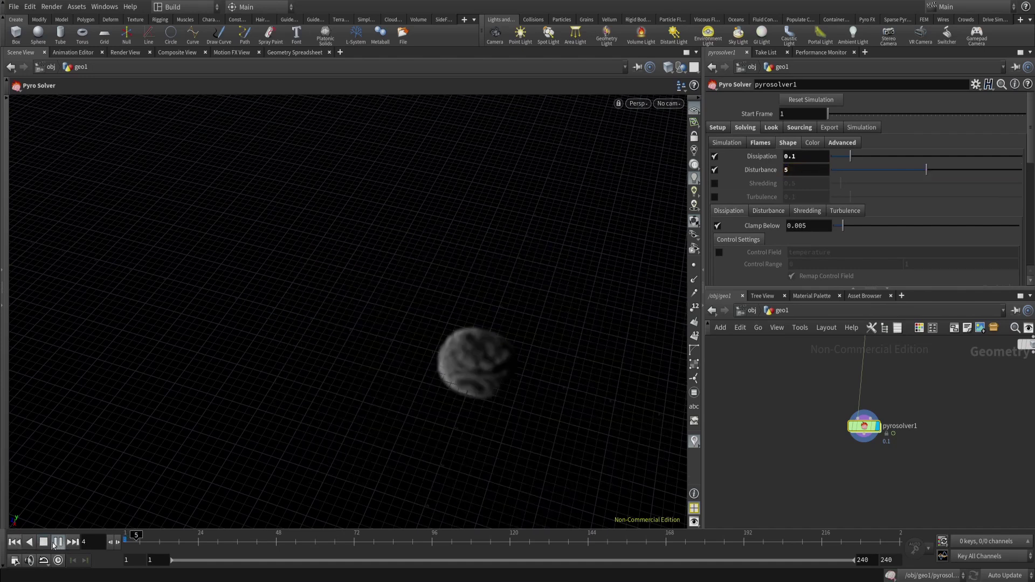
pyautogui.click(48, 544)
pyautogui.scroll(-5, 527, 293)
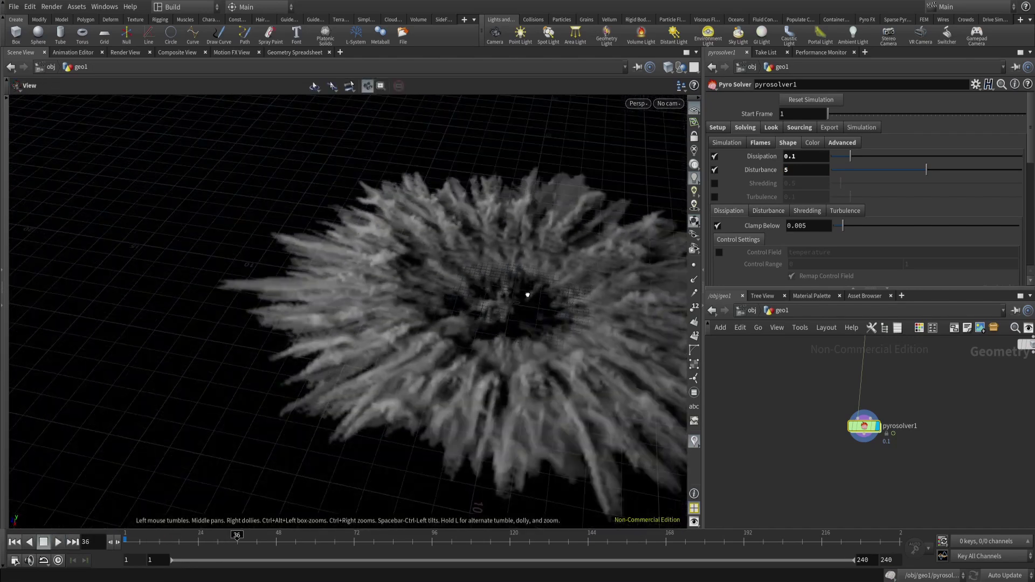
pyautogui.scroll(5, 607, 222)
pyautogui.keyDown('alt'); pyautogui.moveTo(526, 293); pyautogui.dragTo(488, 307); pyautogui.keyUp('alt')
pyautogui.scroll(-5, 488, 307)
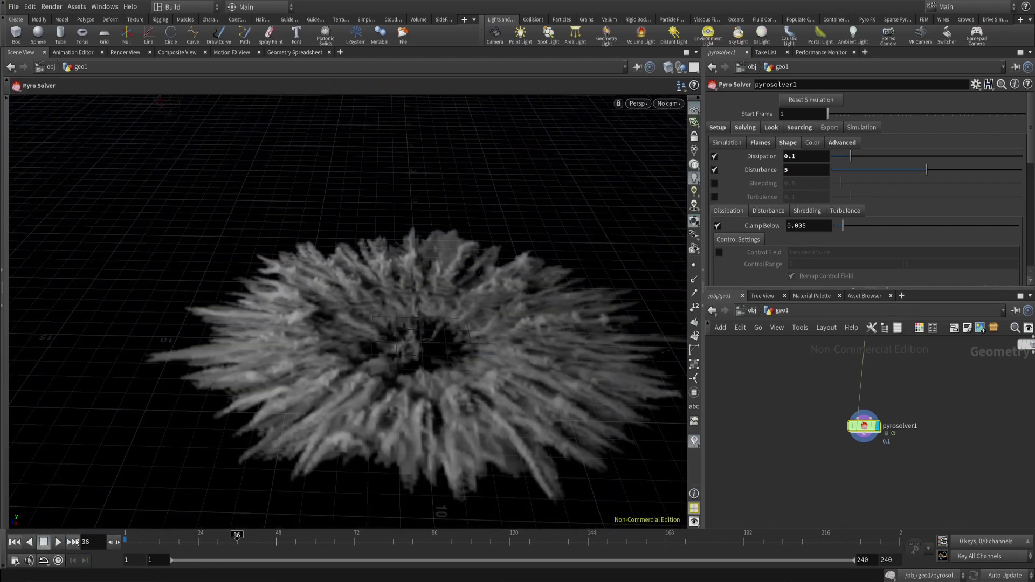
pyautogui.click(58, 542)
pyautogui.click(42, 542)
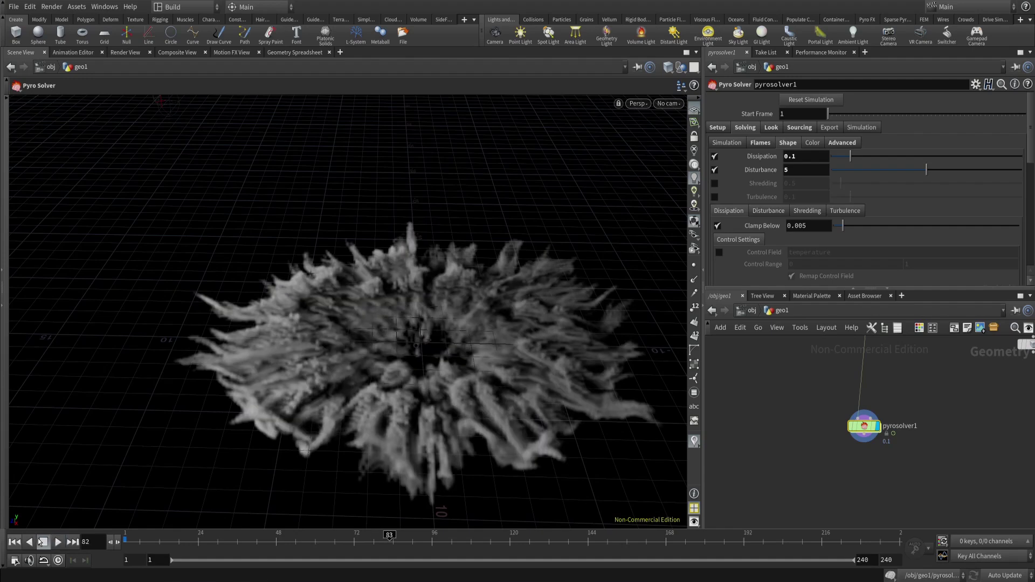
# Set the smoke's Dissipation to .005 and replay the simulation from the first frame.
pyautogui.moveTo(810, 157); pyautogui.dragTo(653, 173)
pyautogui.press('Return')
pyautogui.click(14, 542)
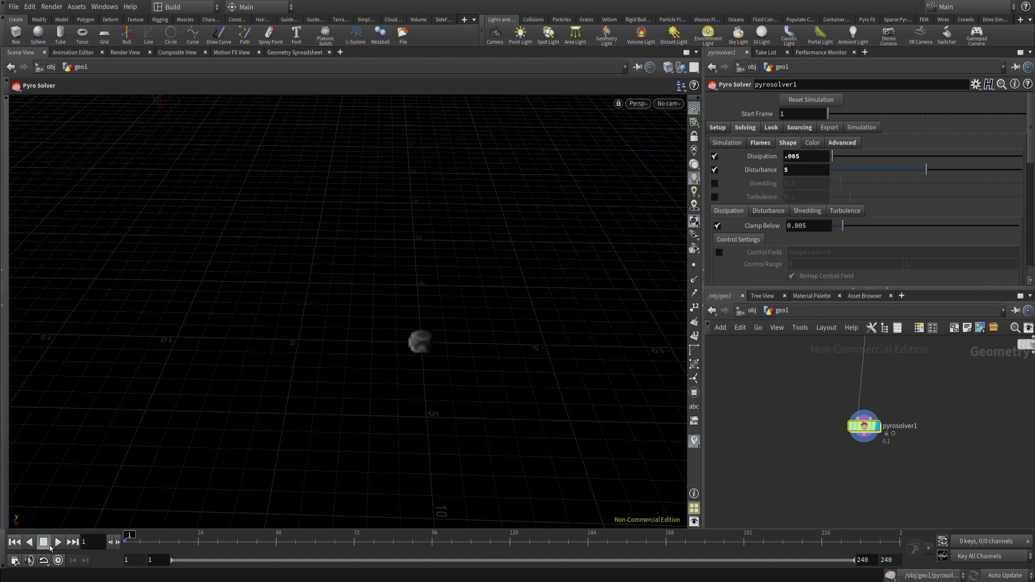
pyautogui.click(58, 542)
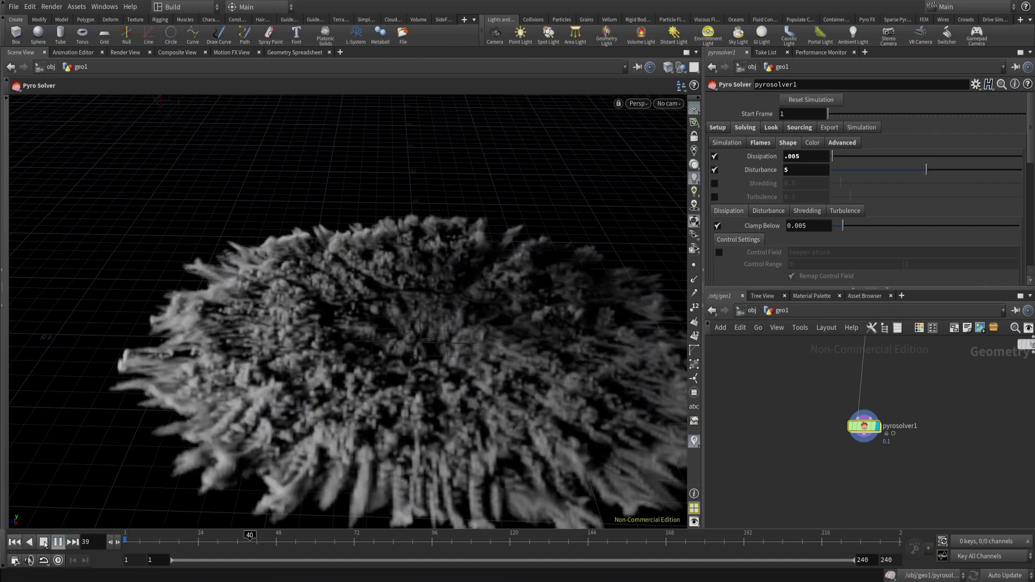
pyautogui.click(45, 545)
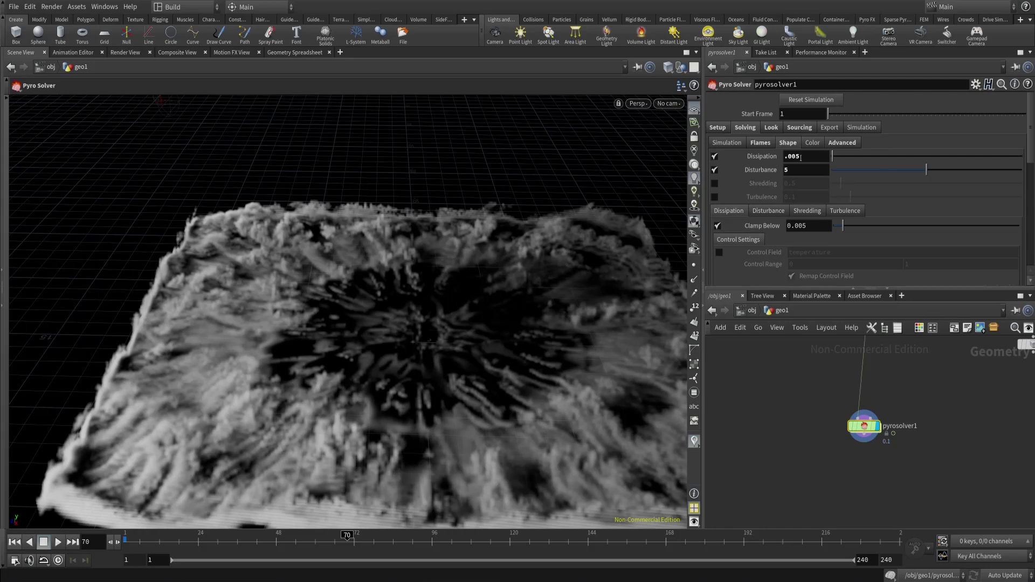
# Set the smoke's Dissipation to .02 and restart the simulation.
pyautogui.moveTo(801, 157); pyautogui.dragTo(787, 167)
pyautogui.write('.')
pyautogui.press('Return')
pyautogui.click(15, 547)
pyautogui.click(58, 541)
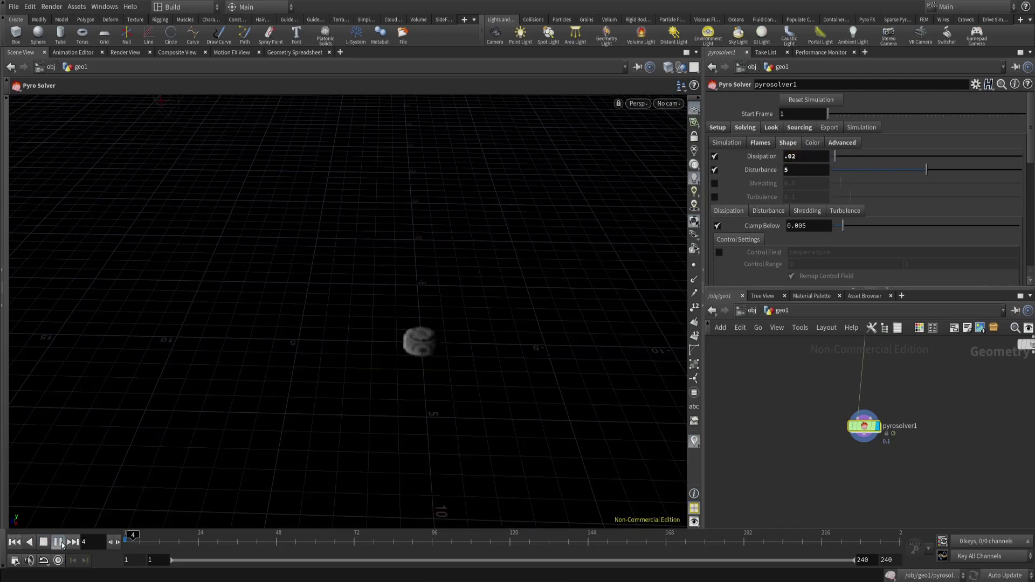
pyautogui.click(30, 543)
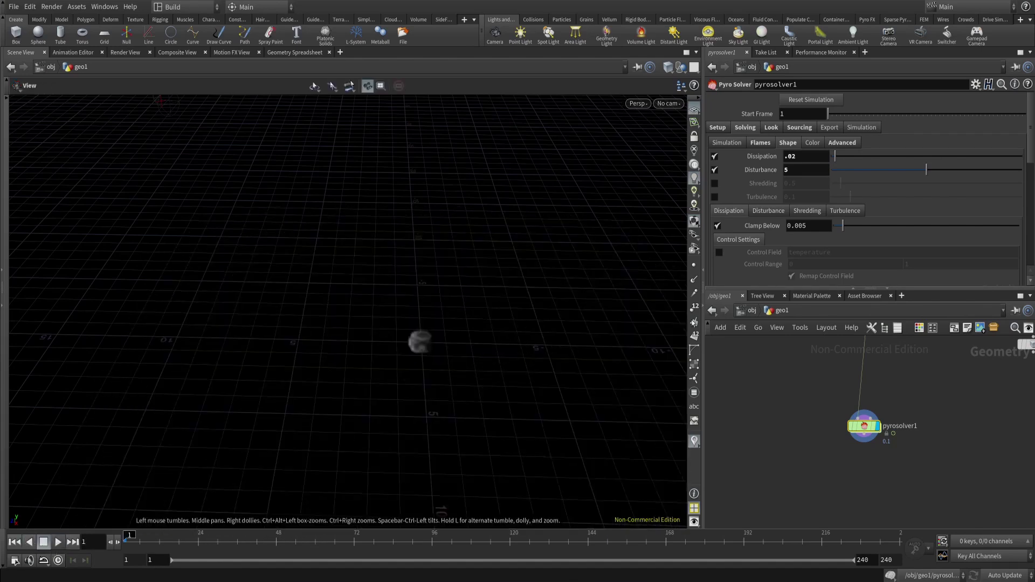
# Set the sourcing Cycle Length to 240 and the end of the Source Frame Range to 50, playing the simulation to check.
pyautogui.click(798, 128)
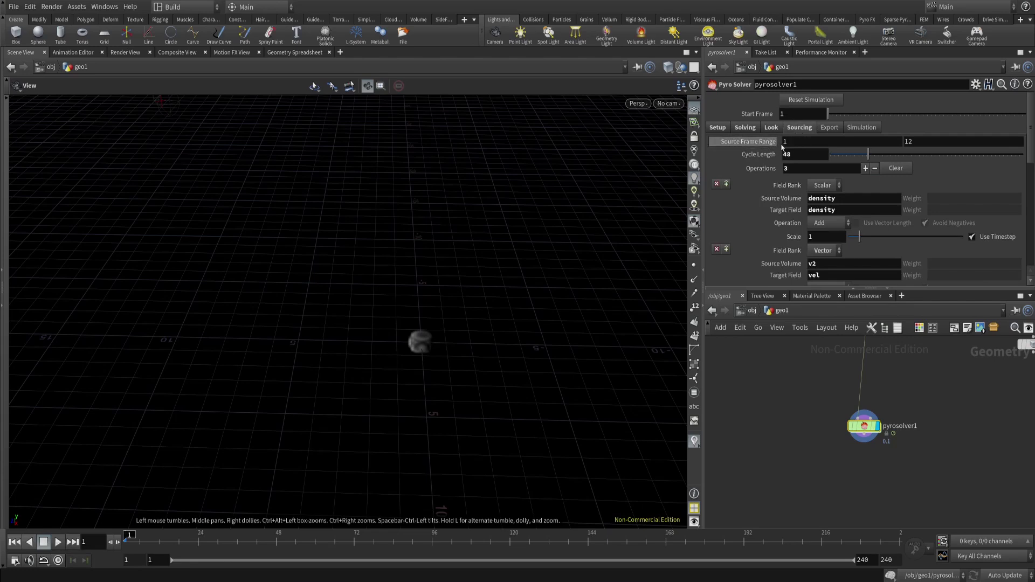
pyautogui.click(803, 155)
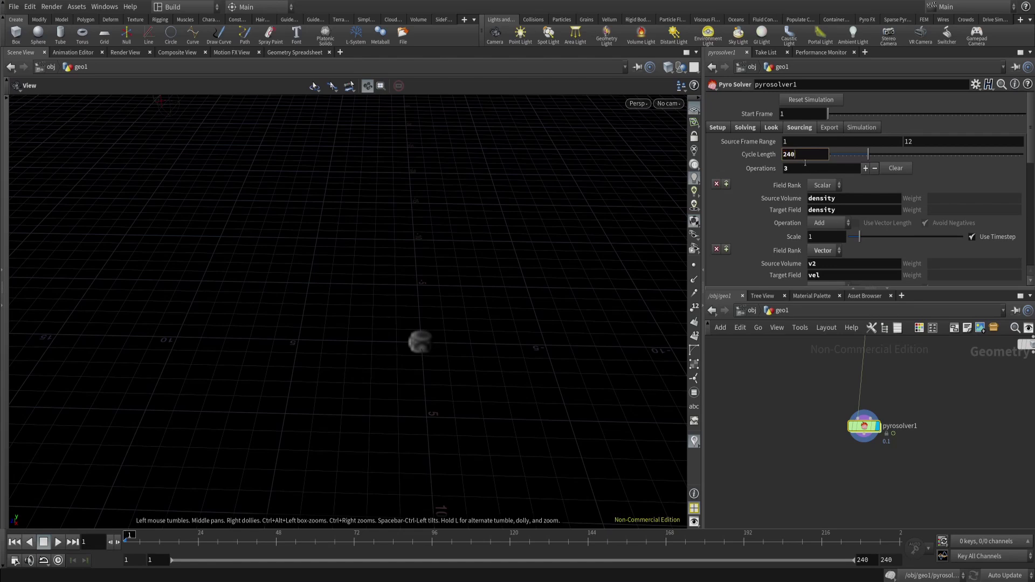
pyautogui.hotkey('shift', 'Tab')
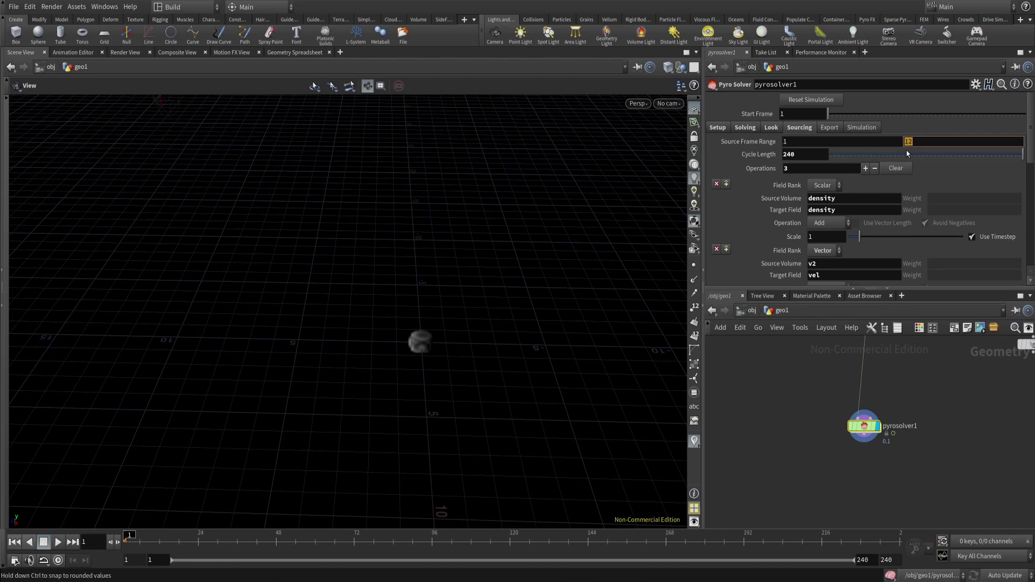
pyautogui.write('50')
pyautogui.press('Return')
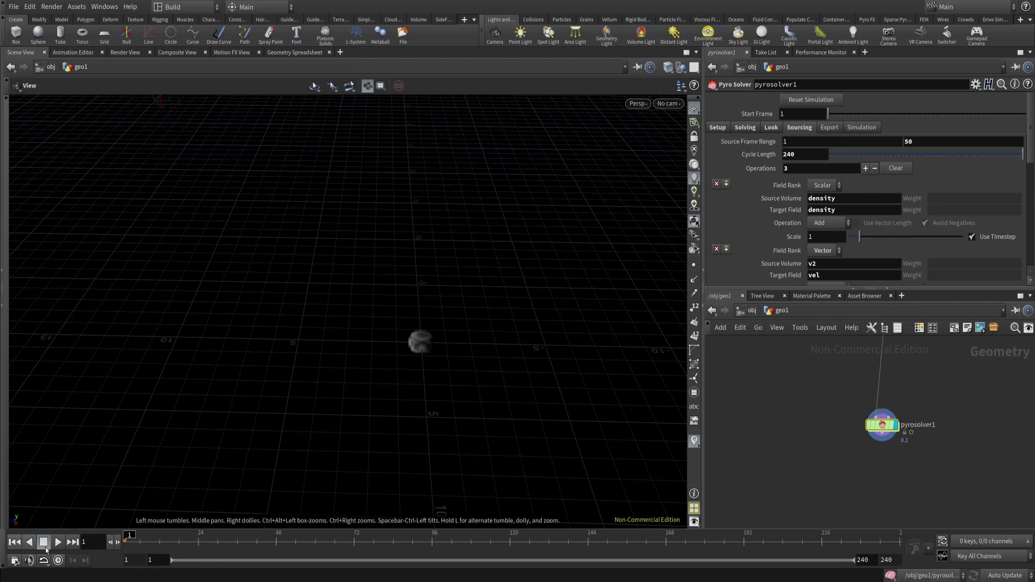
pyautogui.click(58, 542)
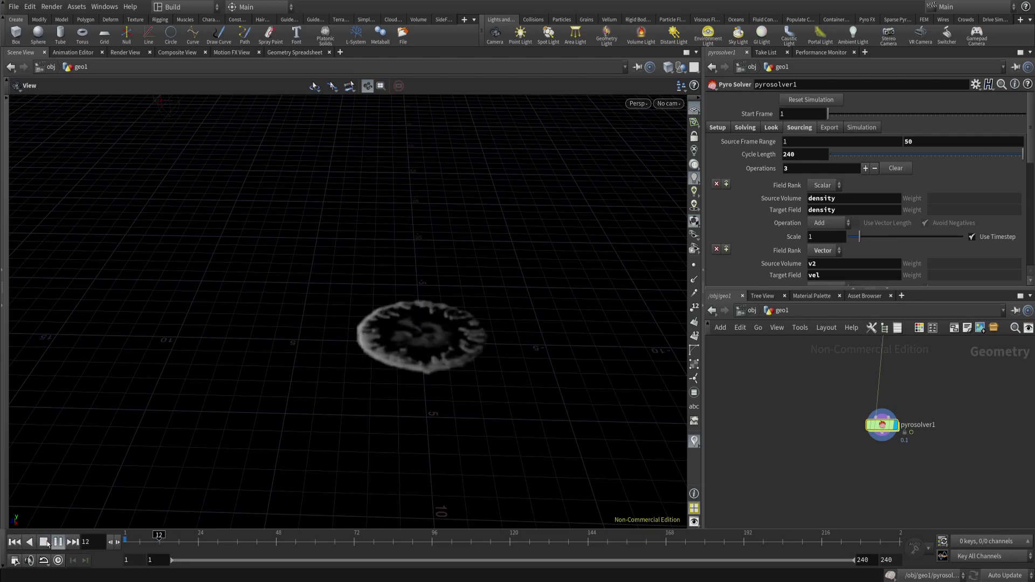
pyautogui.click(43, 543)
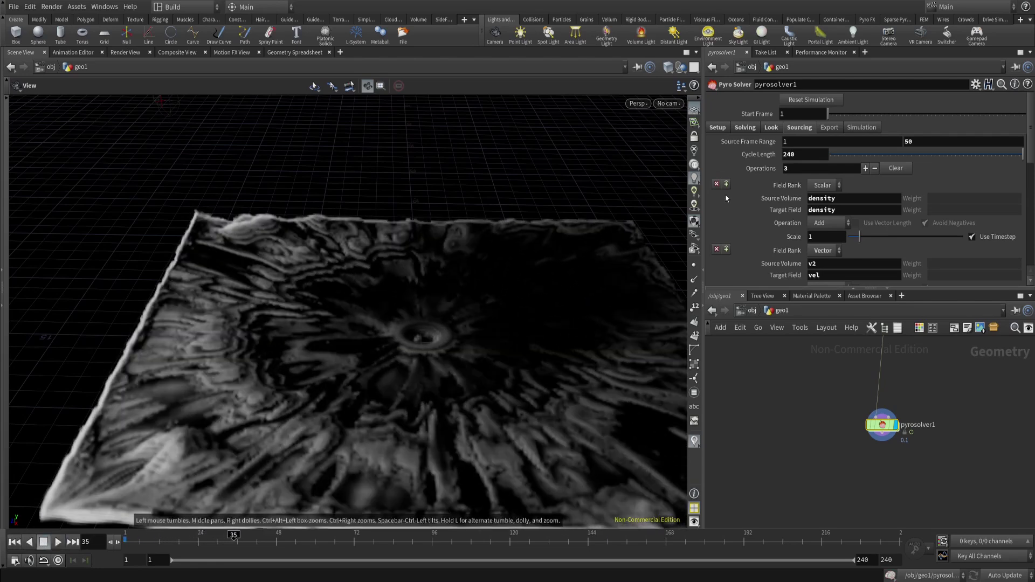
# Set the smoke's Dissipation to .1 and replay the simulation before returning to frame 1.
pyautogui.click(744, 128)
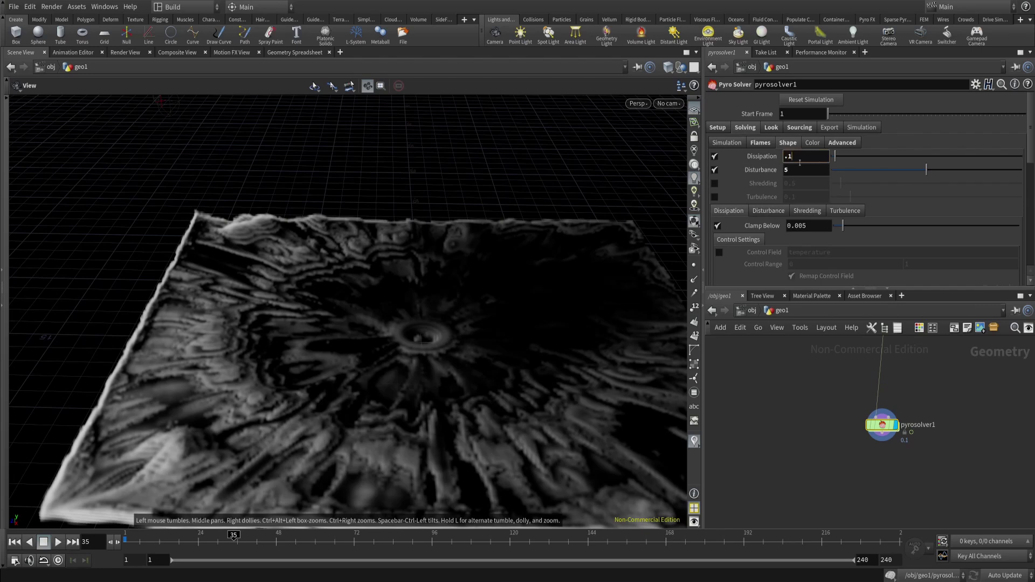
pyautogui.press('Return')
pyautogui.click(14, 542)
pyautogui.click(58, 542)
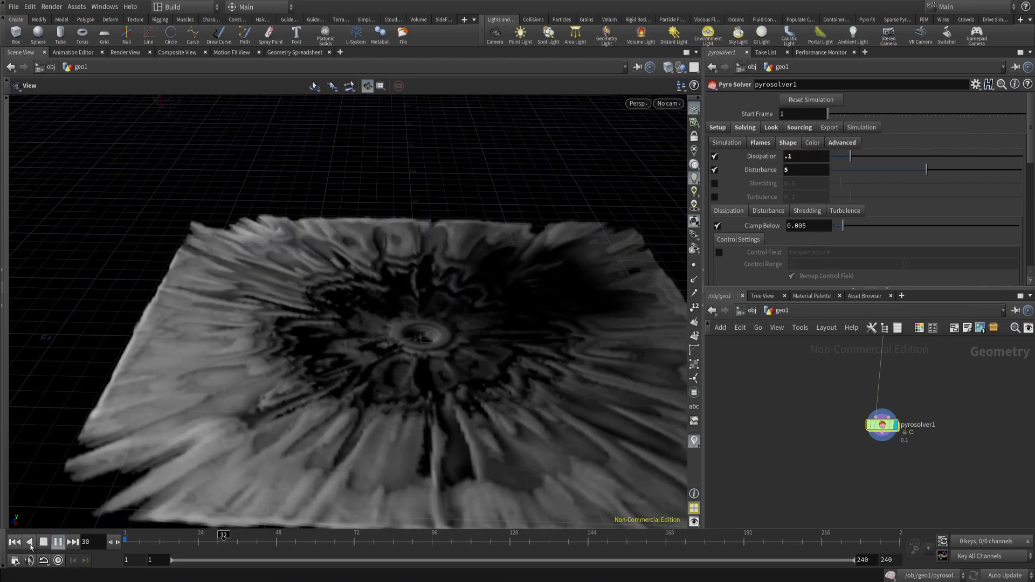
pyautogui.click(14, 542)
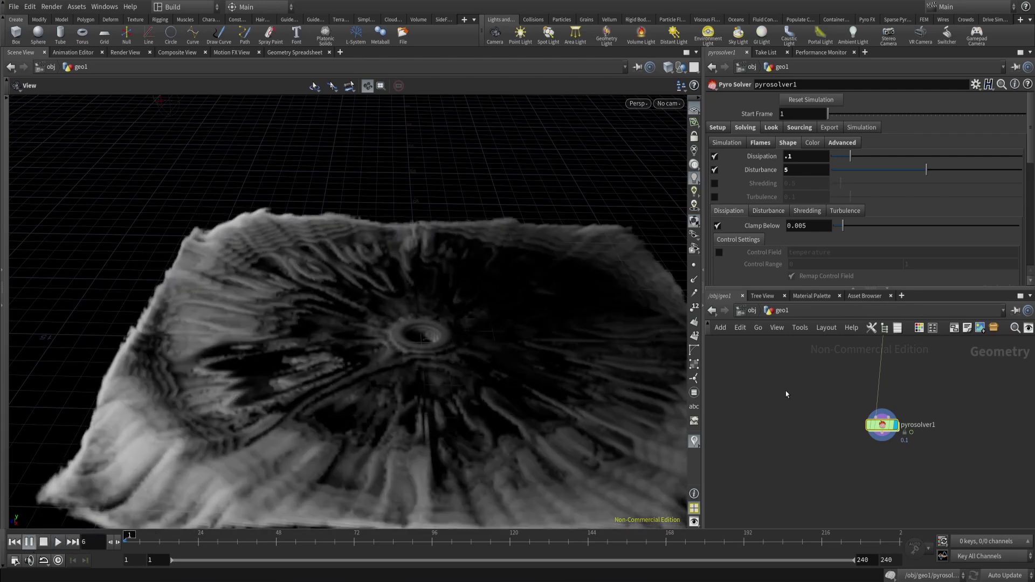
# Keyframe the scale of the v2-to-vel sourcing operation at 1 on frame 1 and 0 on frame 24.
pyautogui.click(800, 127)
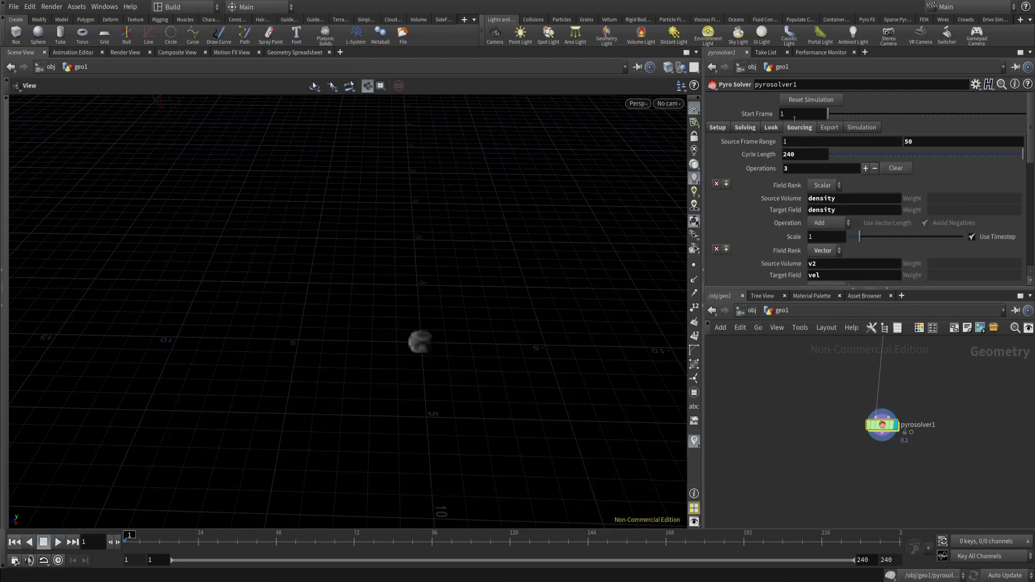
pyautogui.scroll(-2, 795, 173)
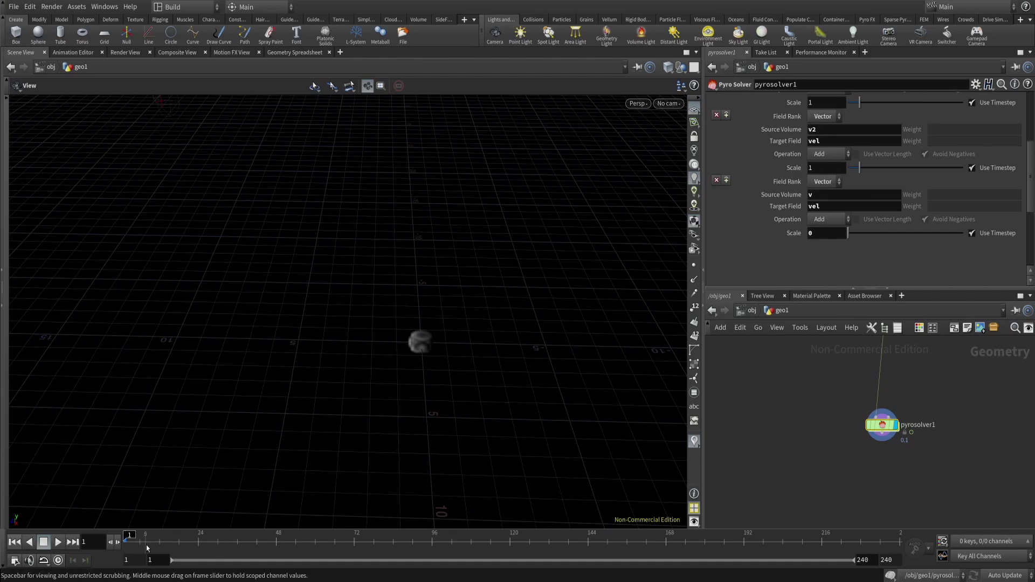
pyautogui.keyDown('alt'); pyautogui.click(819, 170); pyautogui.keyUp('alt')
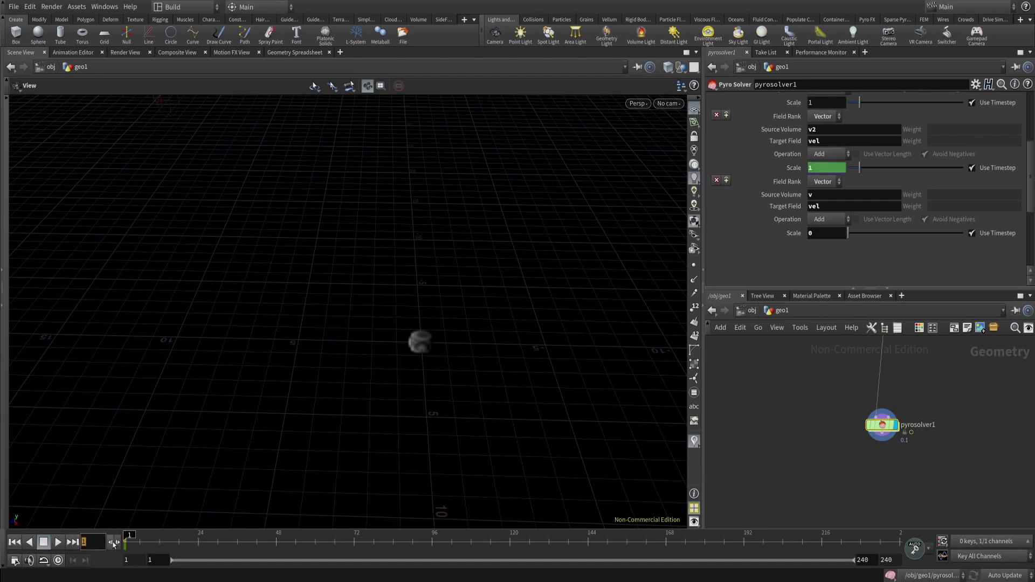
pyautogui.press('Return')
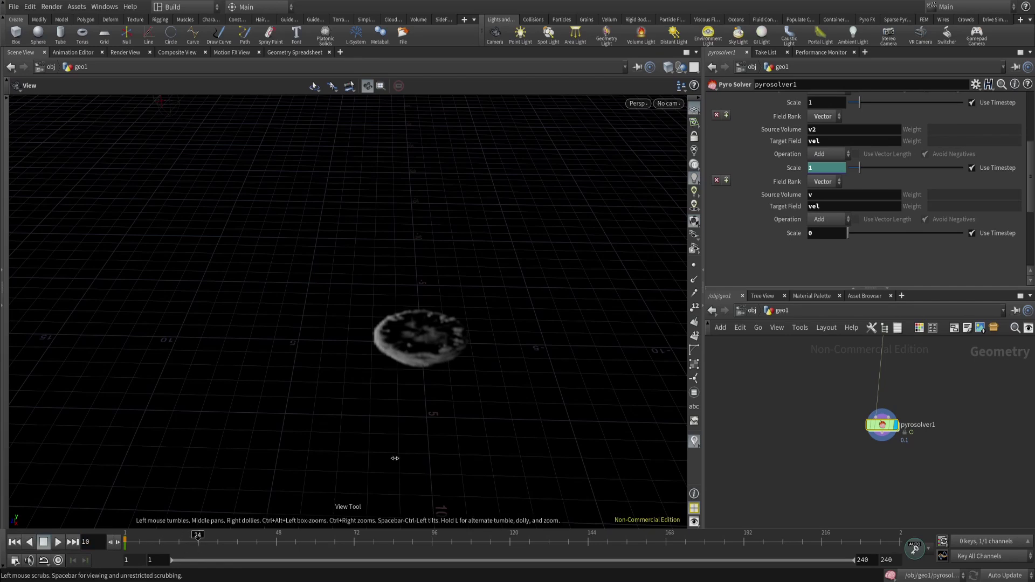
pyautogui.press('Escape')
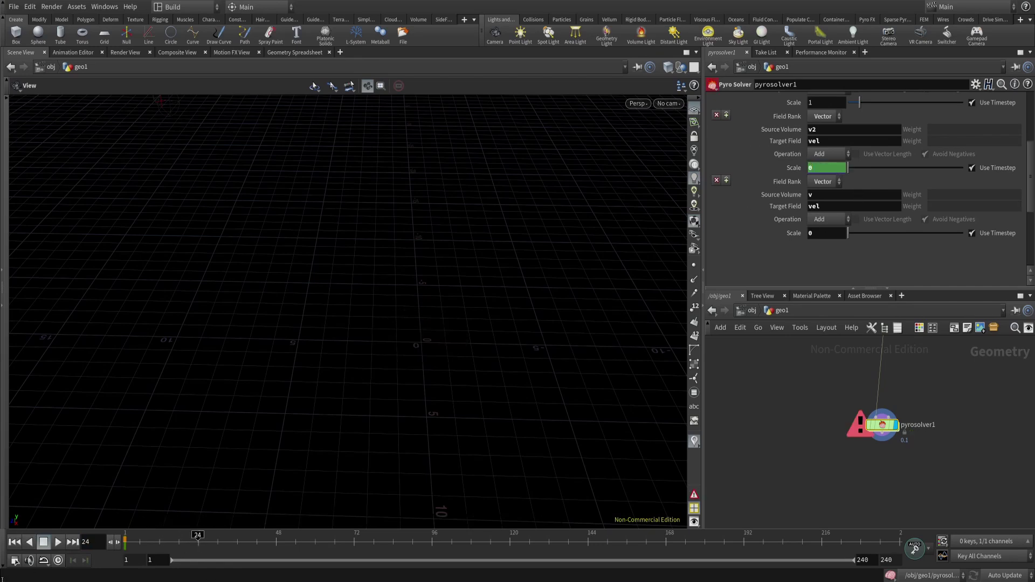
# Play the simulation with the animated v2 scale and inspect how the smoke spreads.
pyautogui.click(14, 543)
pyautogui.click(57, 543)
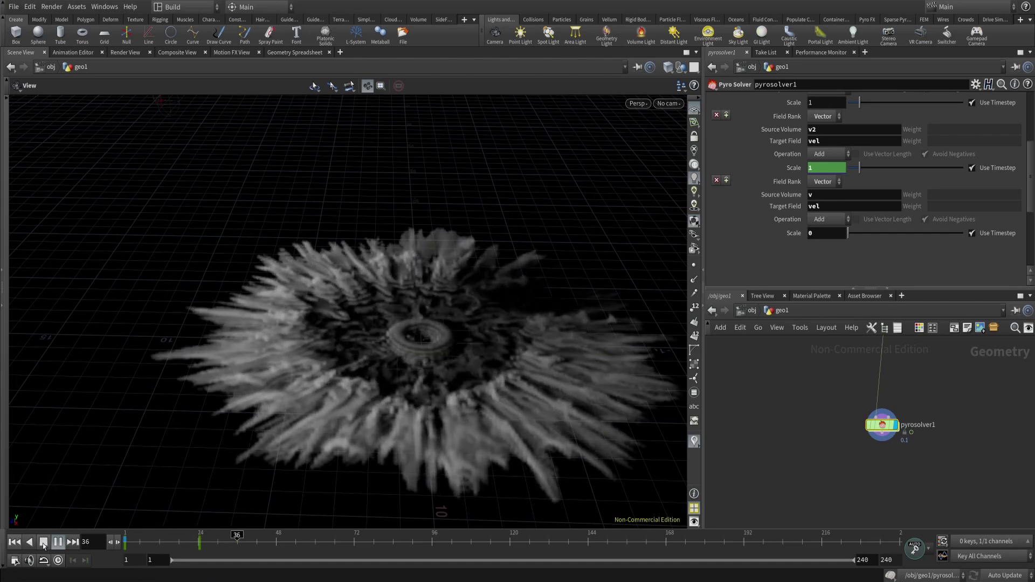
pyautogui.click(43, 545)
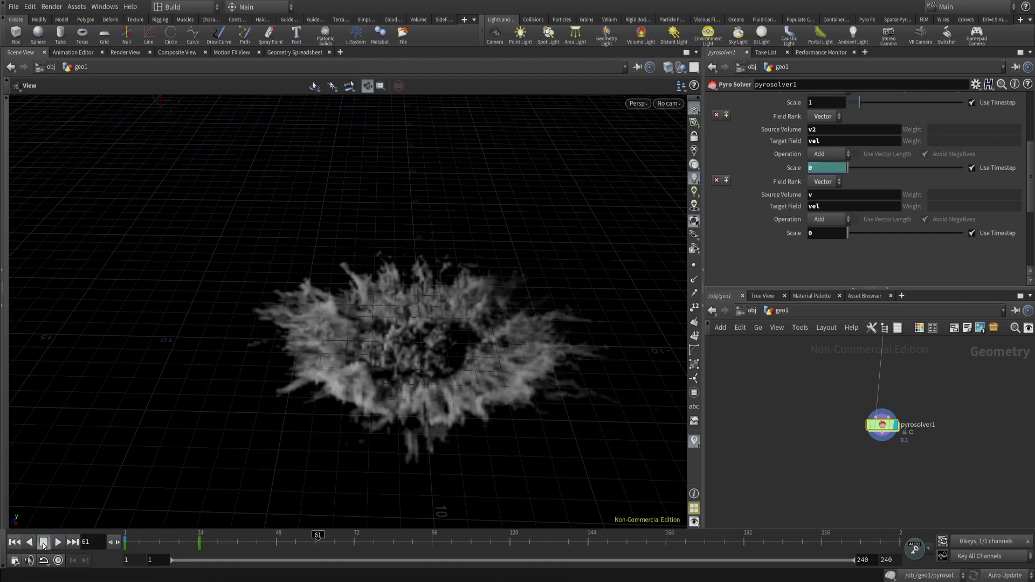
pyautogui.moveTo(595, 200); pyautogui.dragTo(597, 217)
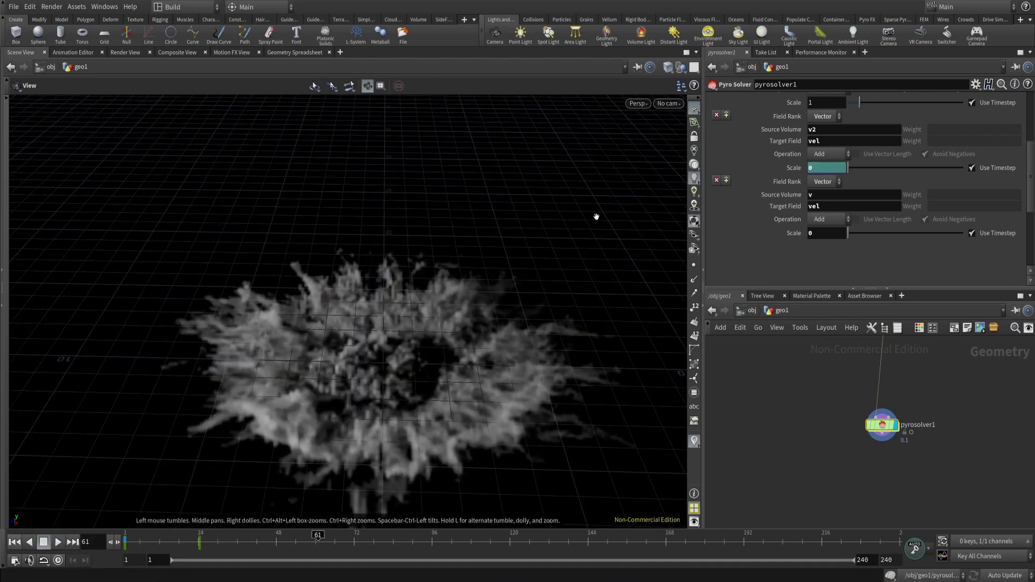
# Return to frame 1 and set the scale of the density sourcing operation to the expression $FF<4.
pyautogui.moveTo(290, 463)
pyautogui.mouseDown()
pyautogui.moveTo(300, 492)
pyautogui.moveTo(301, 453)
pyautogui.mouseUp()
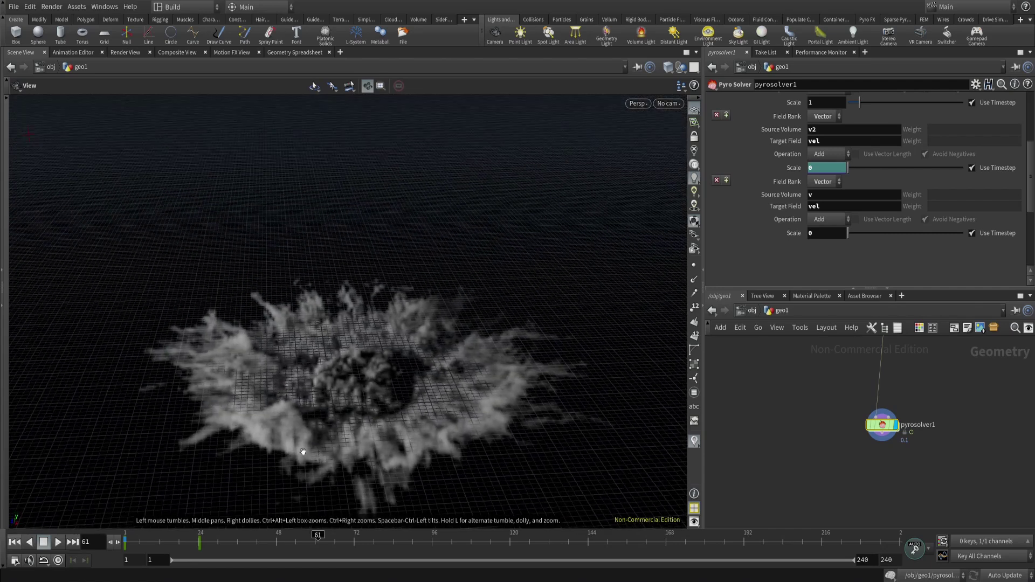
pyautogui.click(16, 548)
pyautogui.scroll(5, 819, 159)
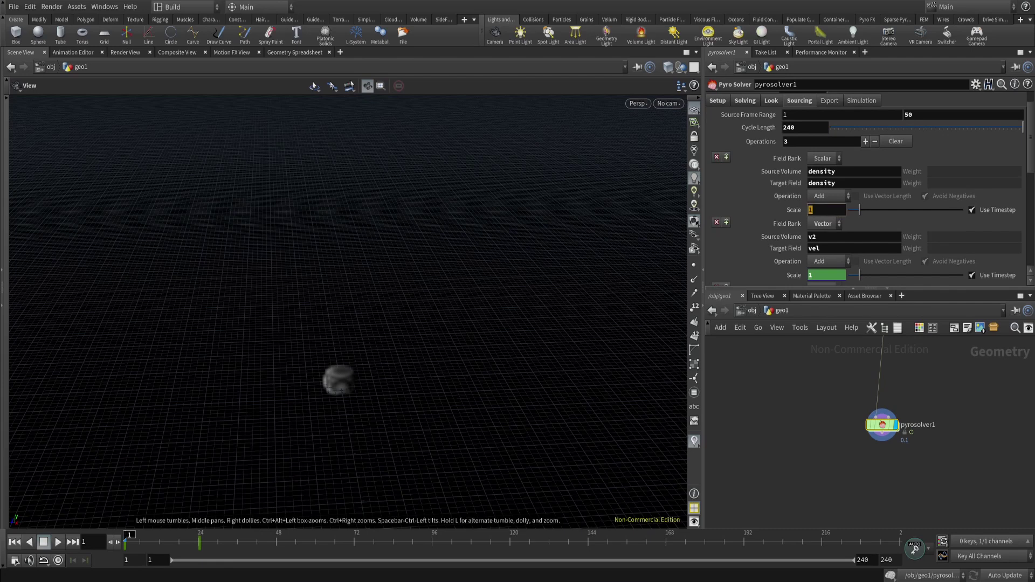
pyautogui.write('$')
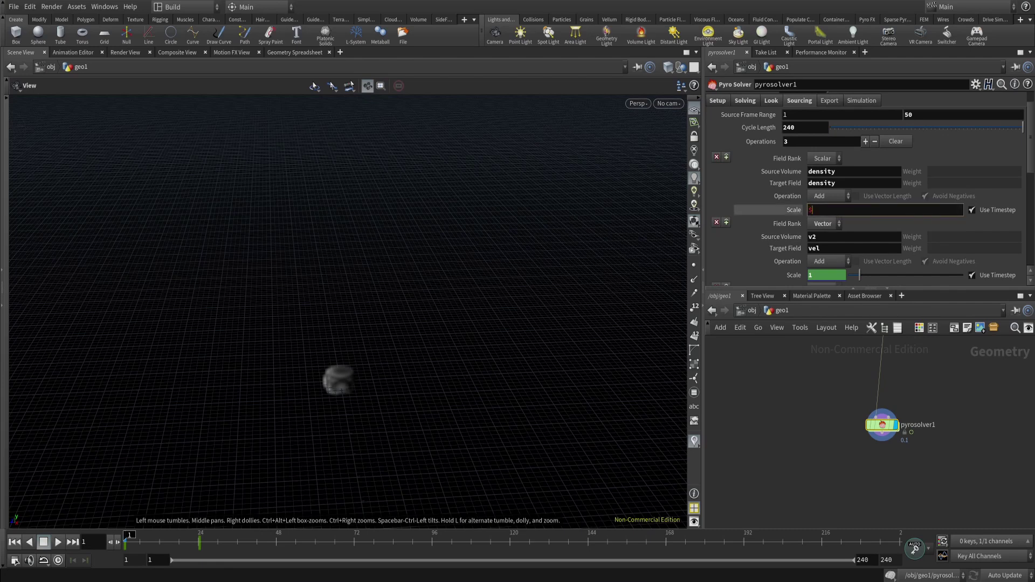
pyautogui.write('FF<4')
pyautogui.press('Return')
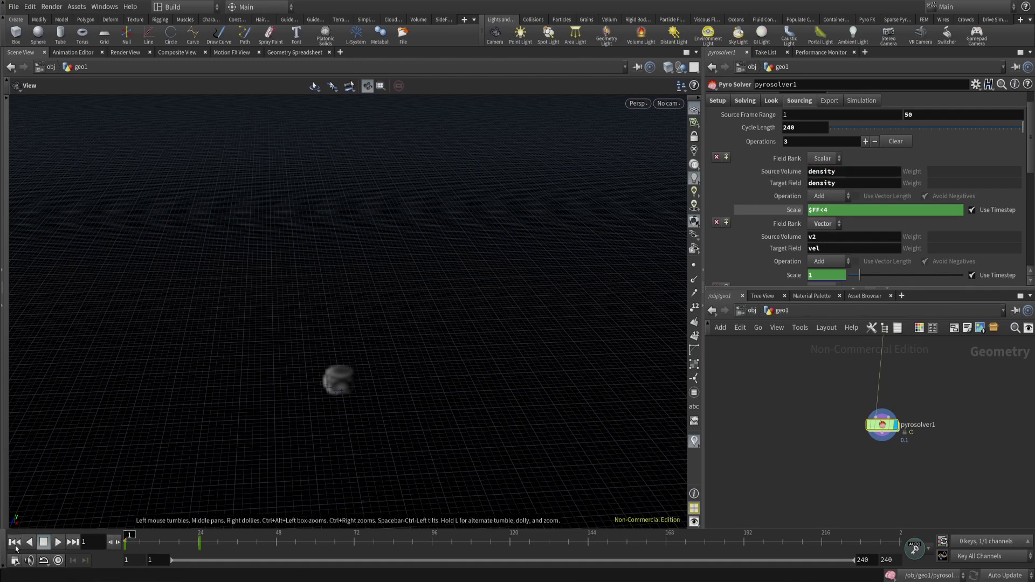
# Play the simulation with the time-limited density source, then restart it from frame 1 and stop at frame 4.
pyautogui.click(58, 542)
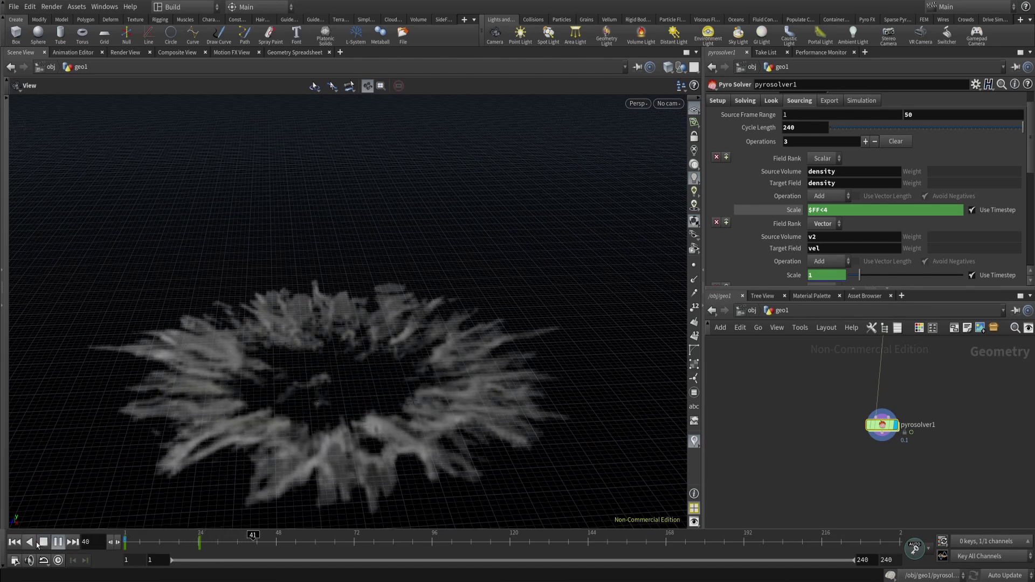
pyautogui.click(40, 543)
pyautogui.moveTo(353, 342); pyautogui.dragTo(358, 319)
pyautogui.click(15, 542)
pyautogui.click(57, 542)
pyautogui.click(40, 545)
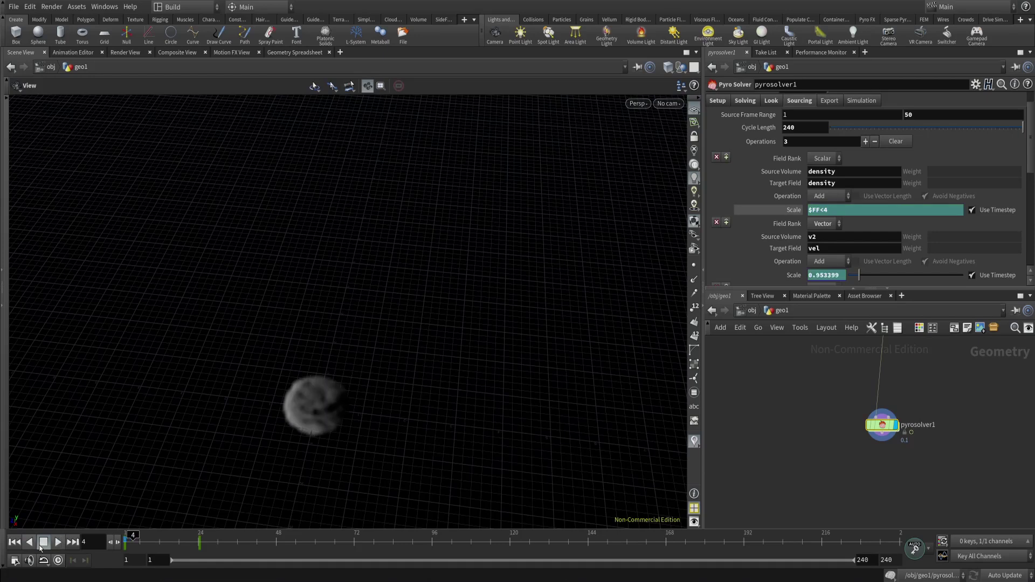
# Continue the playback to frame 29 and examine the smoke burst from several angles.
pyautogui.click(56, 543)
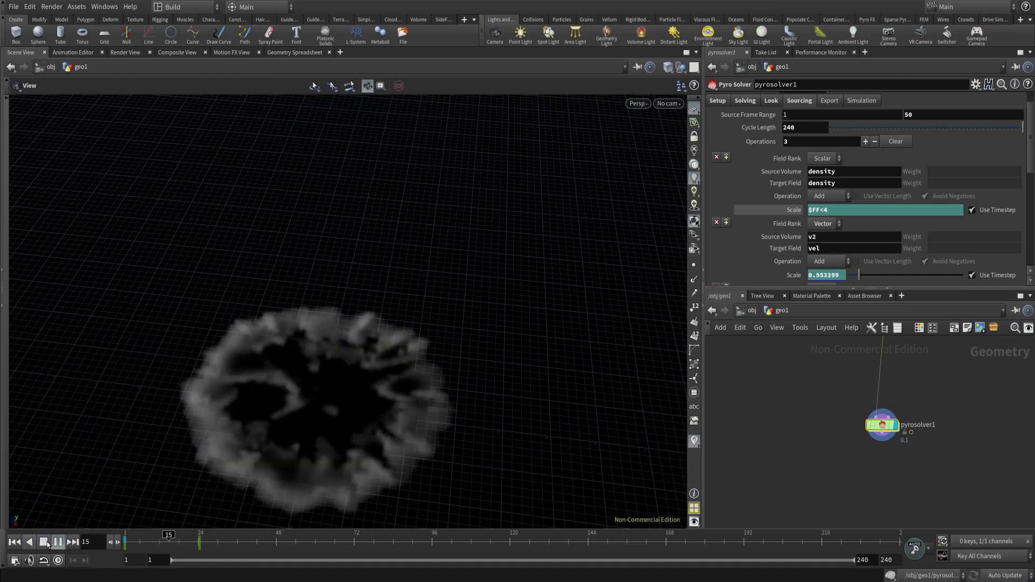
pyautogui.click(47, 544)
pyautogui.moveTo(418, 350); pyautogui.dragTo(454, 406)
pyautogui.moveTo(455, 406); pyautogui.dragTo(428, 479, button='right')
pyautogui.scroll(2, 821, 182)
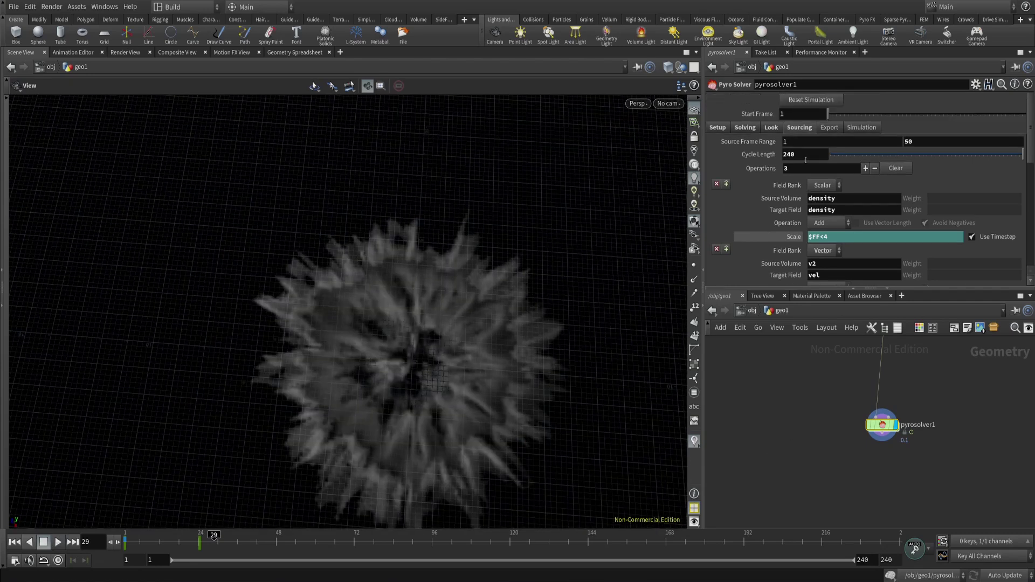
pyautogui.moveTo(386, 309); pyautogui.dragTo(426, 248, button='right')
pyautogui.moveTo(522, 322); pyautogui.dragTo(443, 369)
pyautogui.moveTo(281, 408); pyautogui.dragTo(434, 331)
pyautogui.moveTo(434, 330); pyautogui.dragTo(475, 275, button='right')
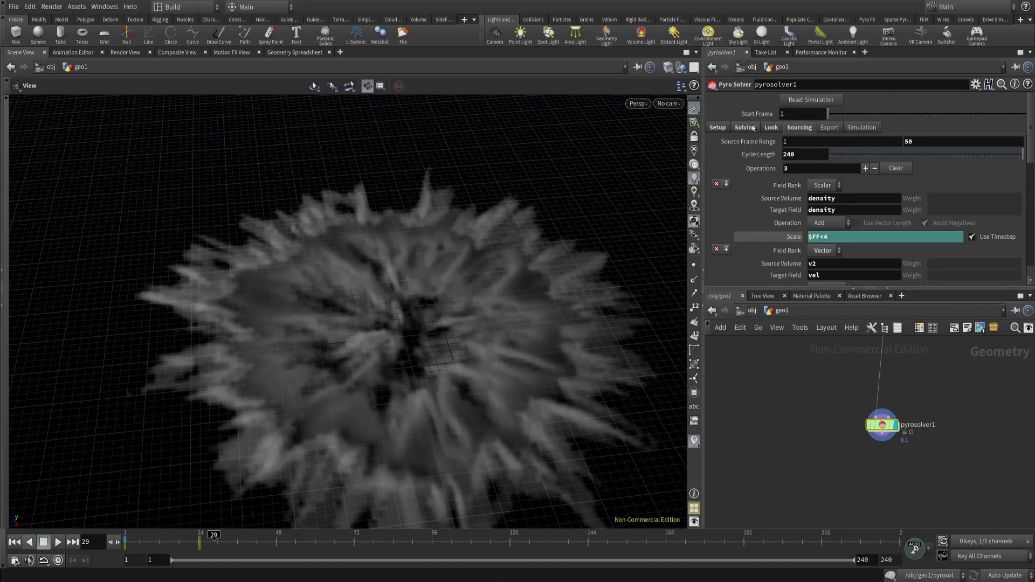
# Turn off Disturbance in the pyro solver's shape settings.
pyautogui.click(745, 128)
pyautogui.scroll(-2, 548, 258)
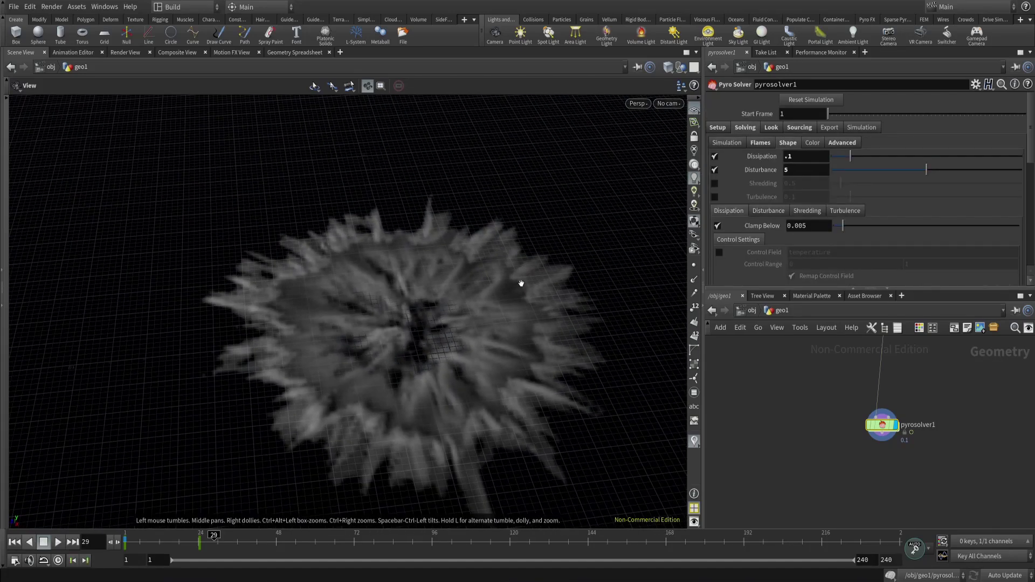
pyautogui.scroll(3, 460, 352)
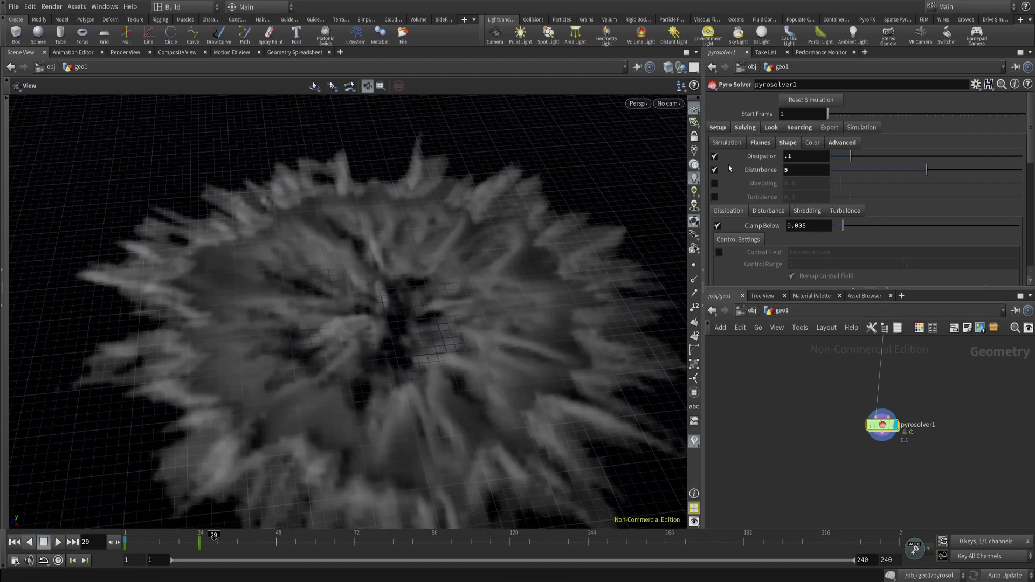
pyautogui.click(715, 170)
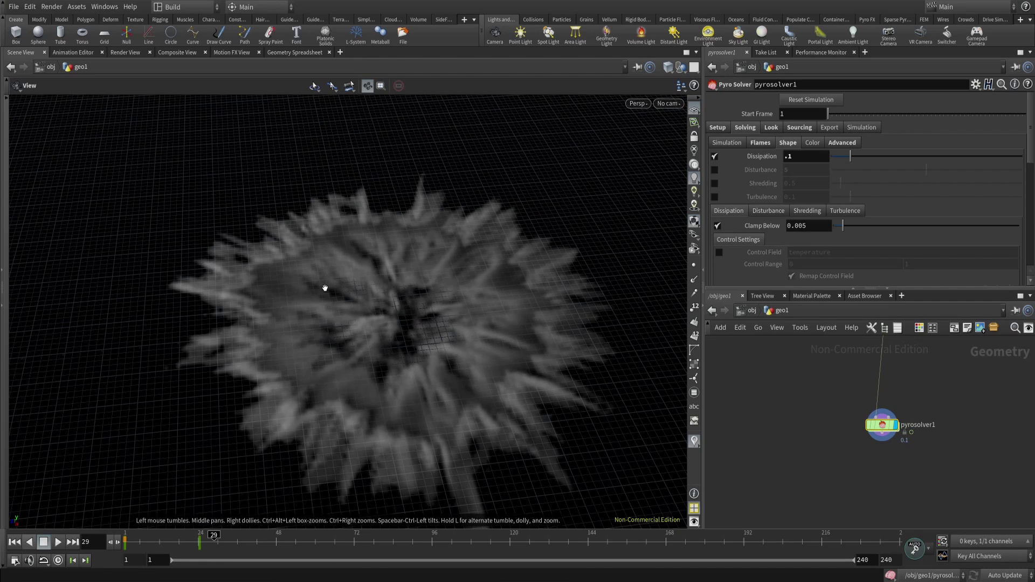
pyautogui.moveTo(324, 288); pyautogui.dragTo(469, 334)
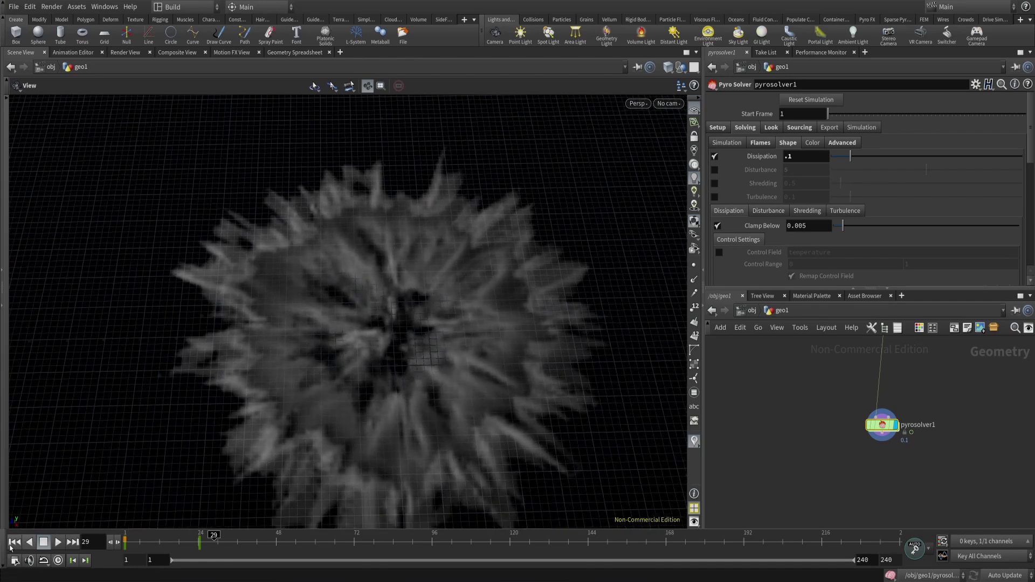
# Replay the simulation from frame 1 to frame 21 and examine the smoke's shape without disturbance.
pyautogui.click(14, 542)
pyautogui.click(57, 542)
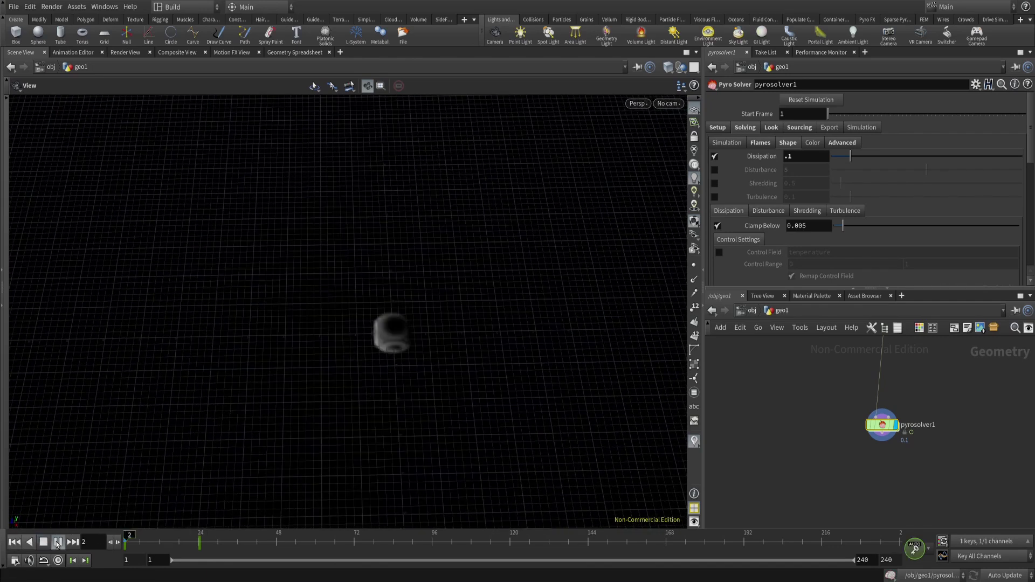
pyautogui.click(42, 542)
pyautogui.scroll(-3, 351, 384)
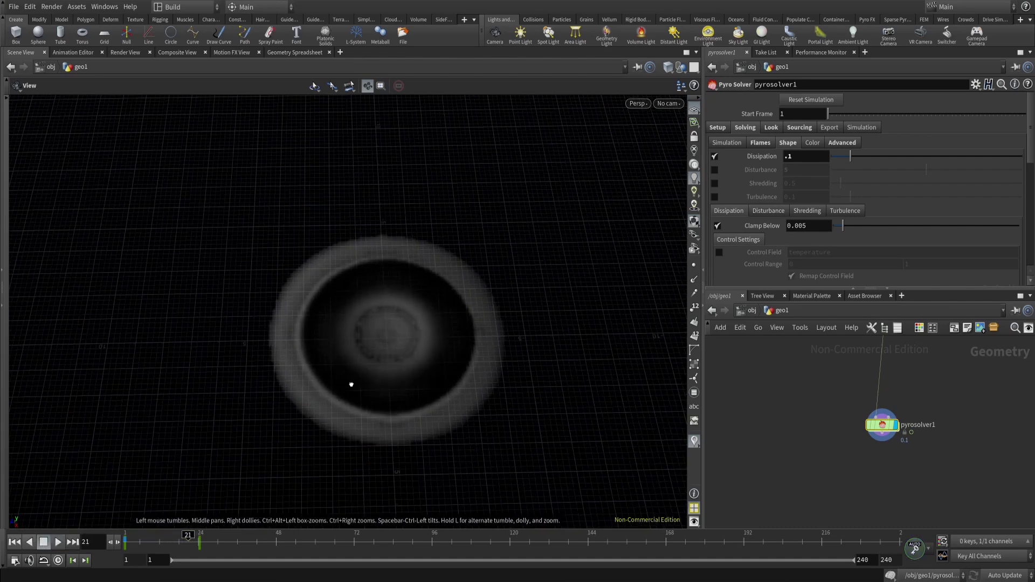
pyautogui.moveTo(351, 383); pyautogui.dragTo(344, 419)
pyautogui.moveTo(374, 365); pyautogui.dragTo(374, 379)
pyautogui.scroll(3, 414, 324)
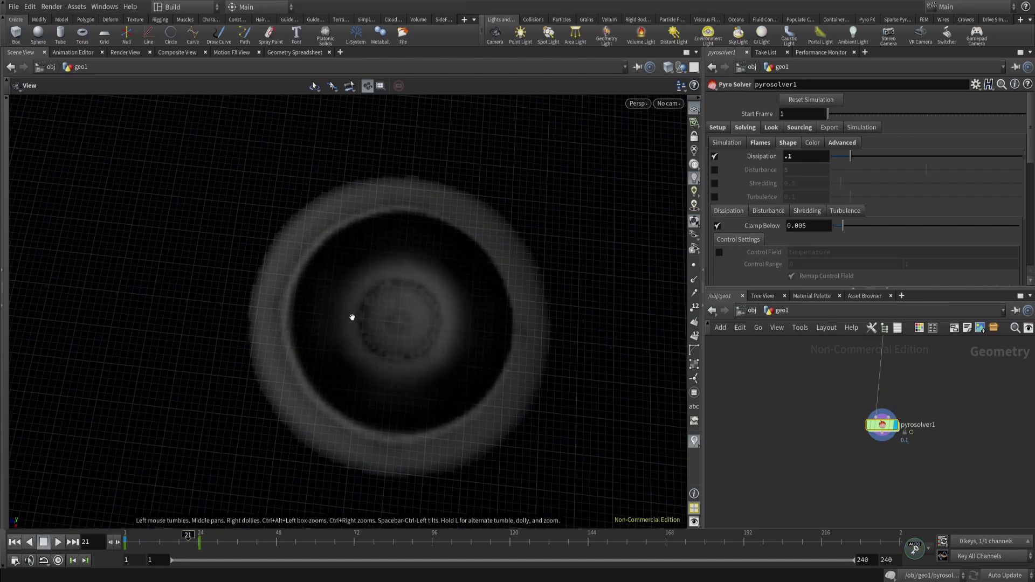
# Open the add_v attribute VOP network and move the geometryvopglobal1 node away from the subtract node.
pyautogui.scroll(-4, 812, 442)
pyautogui.moveTo(816, 419); pyautogui.dragTo(863, 512, button='middle')
pyautogui.scroll(-1, 863, 509)
pyautogui.scroll(4, 850, 412)
pyautogui.scroll(2, 844, 422)
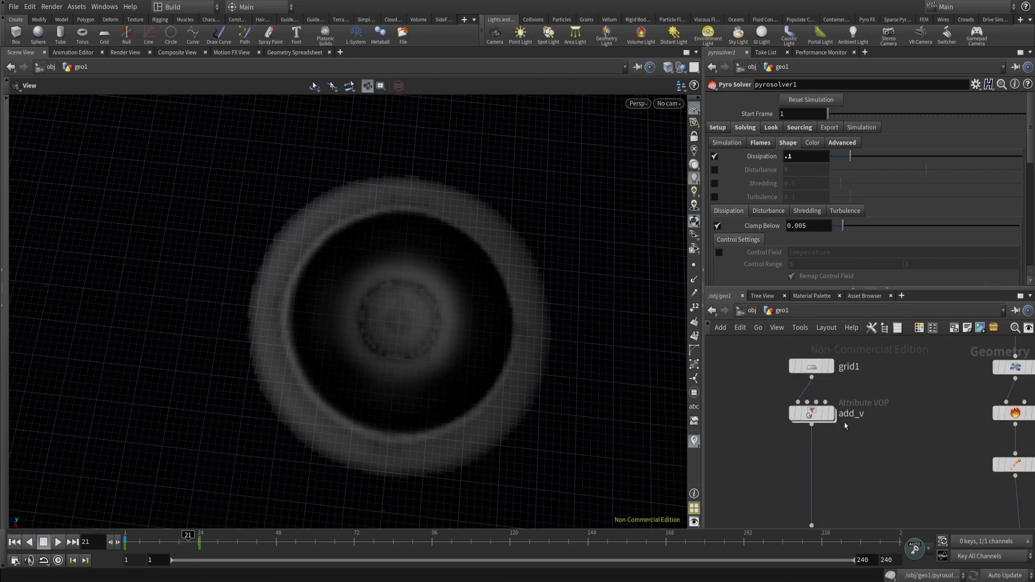
pyautogui.doubleClick(811, 428)
pyautogui.scroll(-3, 847, 459)
pyautogui.moveTo(786, 495); pyautogui.dragTo(842, 446, button='middle')
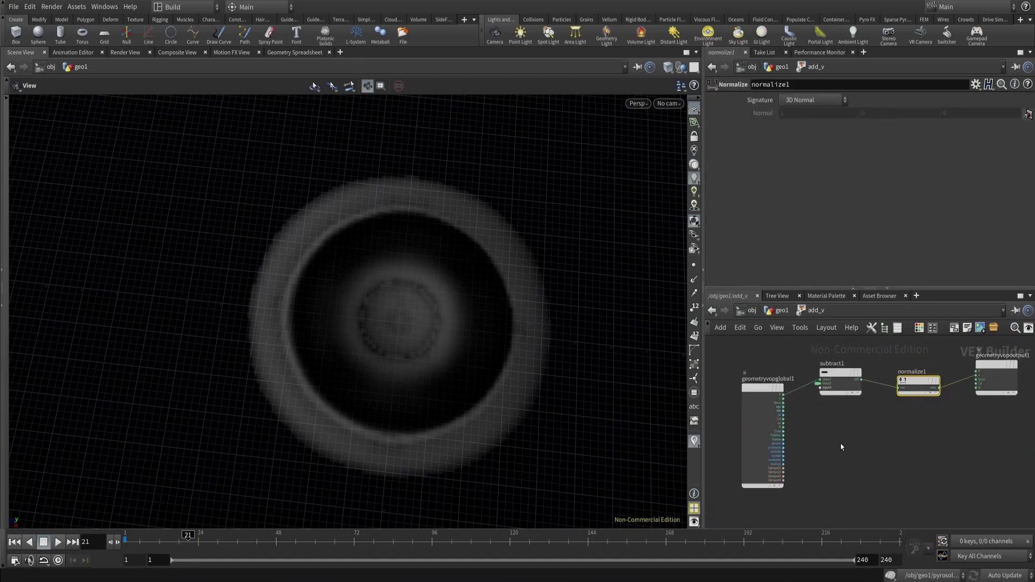
pyautogui.click(755, 392)
pyautogui.moveTo(756, 392); pyautogui.dragTo(738, 369)
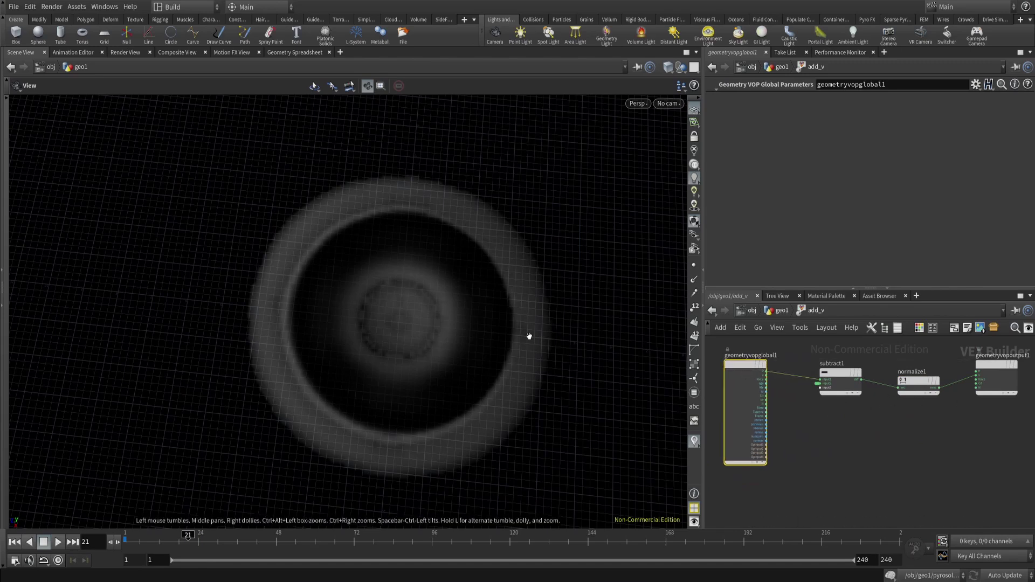
# Add a Curl Noise node below the subtract node and connect the global P output to its position input.
pyautogui.scroll(2, 915, 376)
pyautogui.press('Tab')
pyautogui.write('cur')
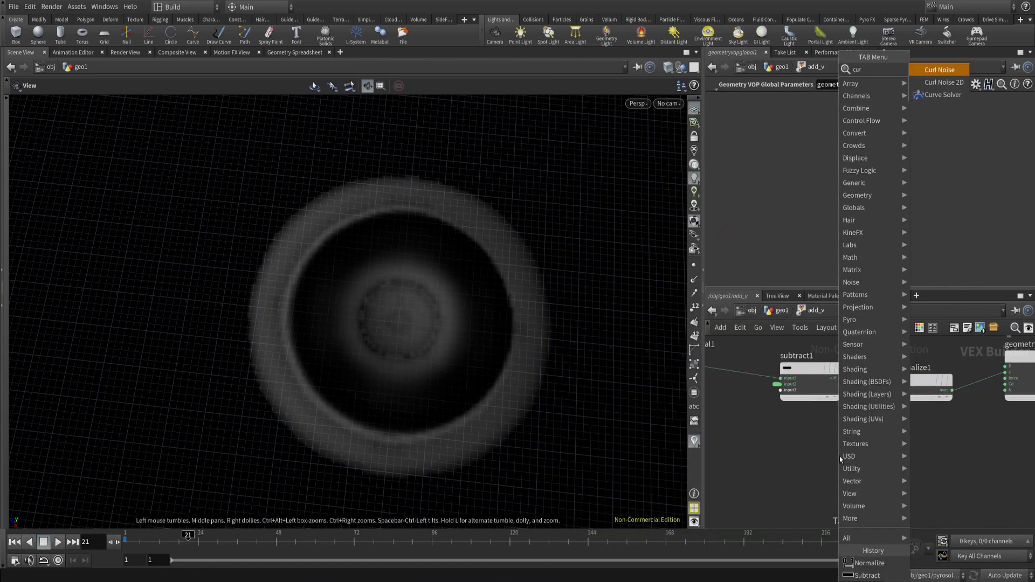
pyautogui.press('Return')
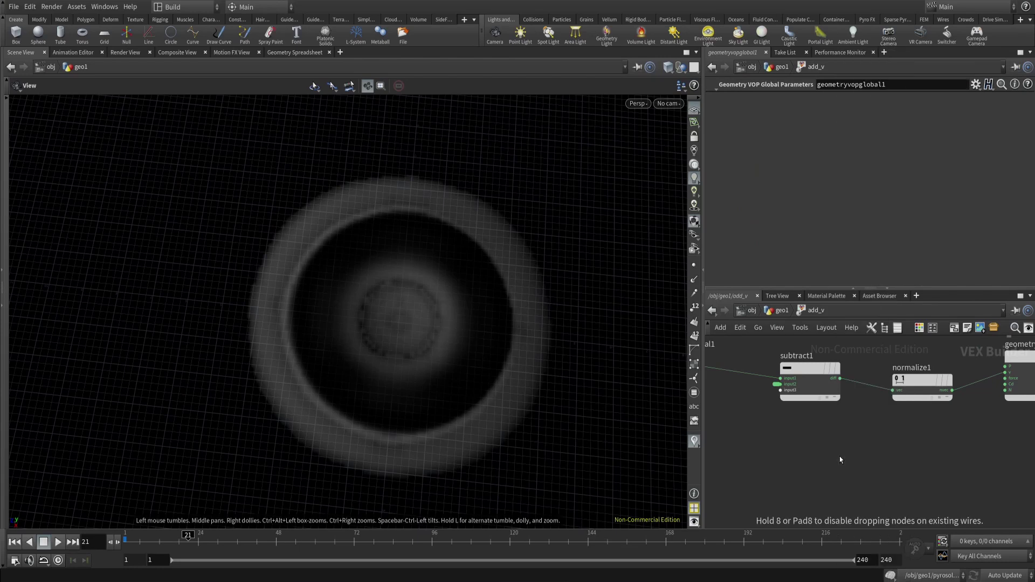
pyautogui.click(803, 477)
pyautogui.moveTo(809, 472); pyautogui.dragTo(767, 462)
pyautogui.moveTo(766, 462); pyautogui.dragTo(875, 513, button='middle')
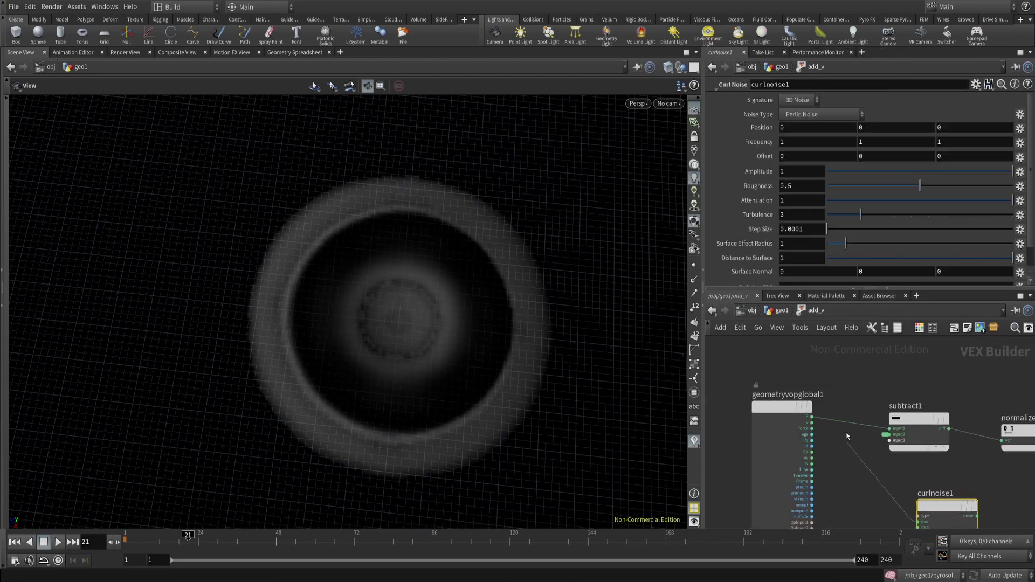
pyautogui.click(813, 415)
# Insert an Add node between normalize1 and the geometry output, and connect the curl noise output to its second input.
pyautogui.moveTo(837, 462); pyautogui.dragTo(773, 433, button='middle')
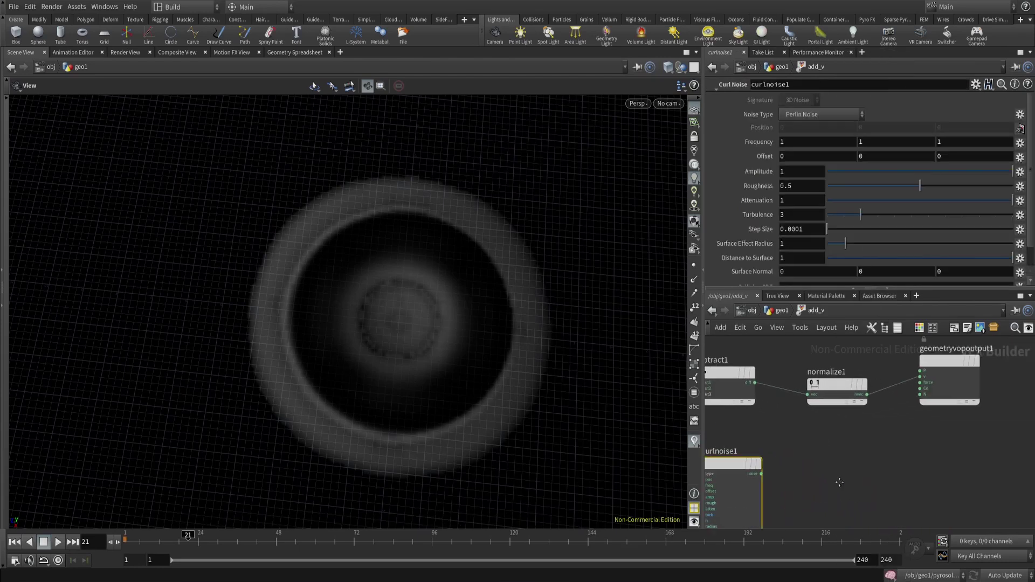
pyautogui.press('Tab')
pyautogui.write('add')
pyautogui.press('Return')
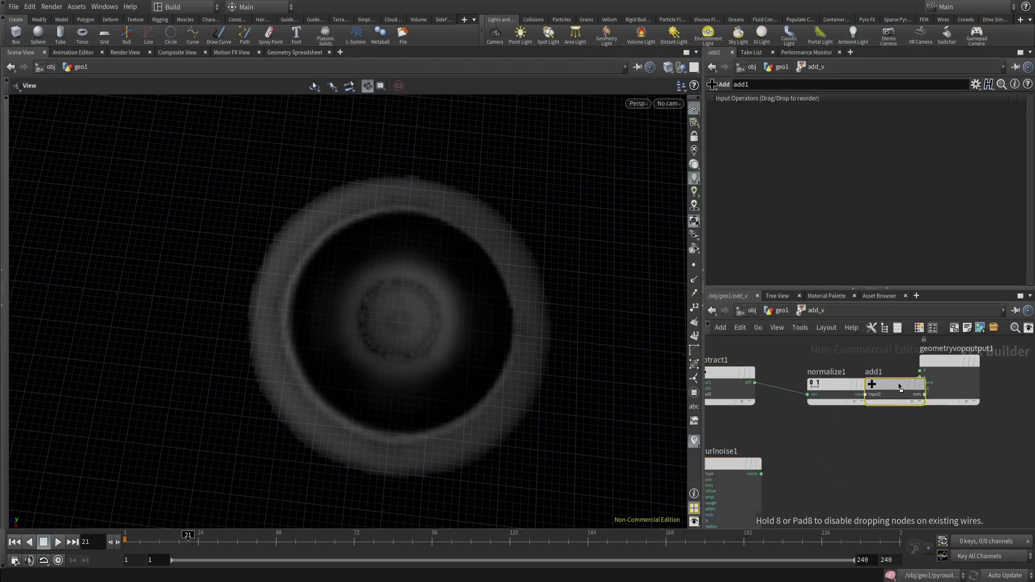
pyautogui.click(918, 402)
pyautogui.moveTo(918, 402); pyautogui.dragTo(765, 475)
pyautogui.moveTo(804, 474); pyautogui.dragTo(846, 458, button='middle')
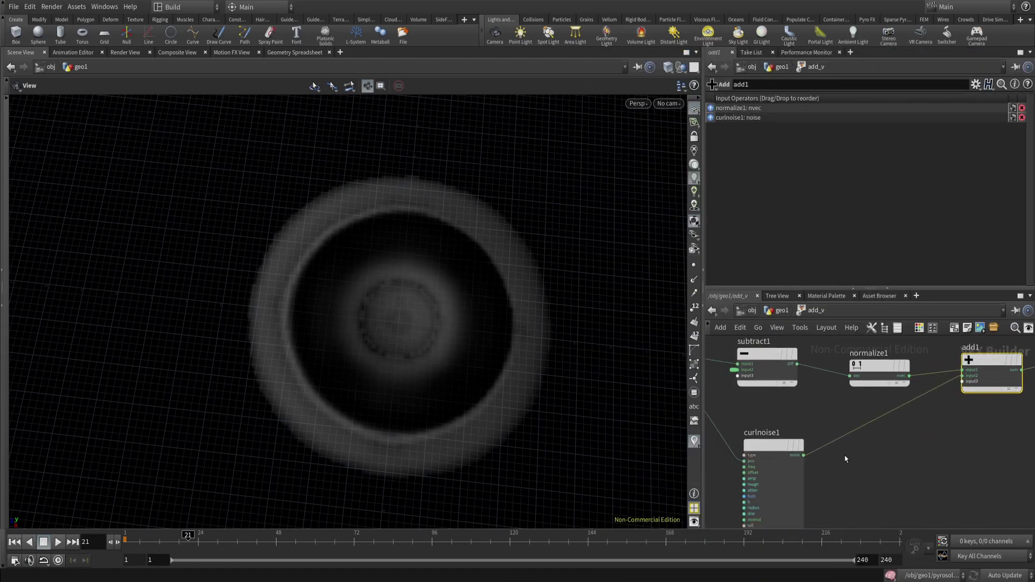
# Return to the geo1 network and display the add_v node's grid in wireframe, framed in the viewport.
pyautogui.press('u')
pyautogui.scroll(1, 838, 437)
pyautogui.click(829, 427)
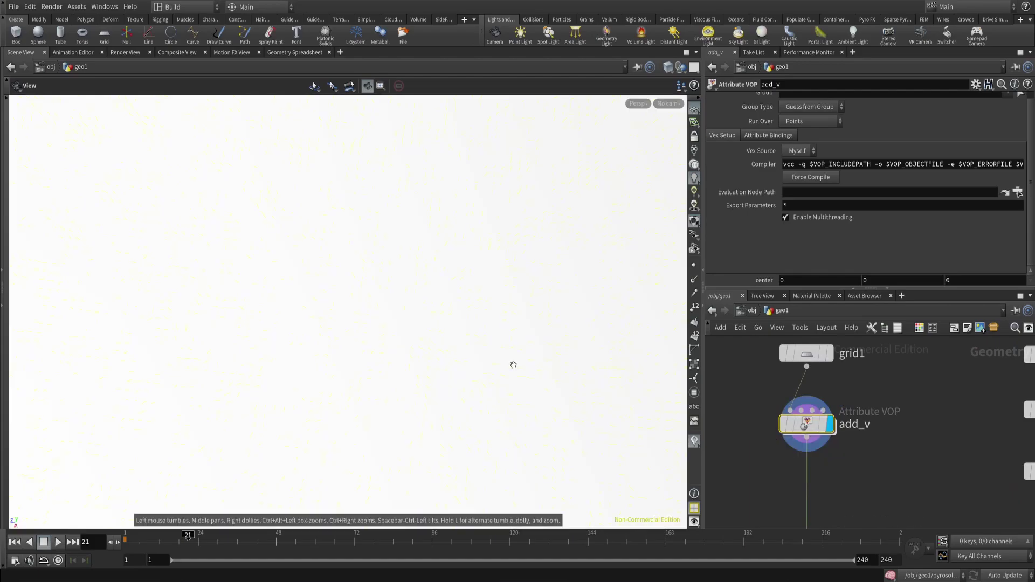
pyautogui.hotkey('shift', 'w')
pyautogui.hotkey('space', 'h')
pyautogui.moveTo(465, 346); pyautogui.dragTo(489, 233, button='right')
pyautogui.moveTo(489, 233); pyautogui.dragTo(540, 325)
# Set the v vector visualizer's Length Scale to about 0.442 and close the display options.
pyautogui.press('d')
pyautogui.click(512, 309)
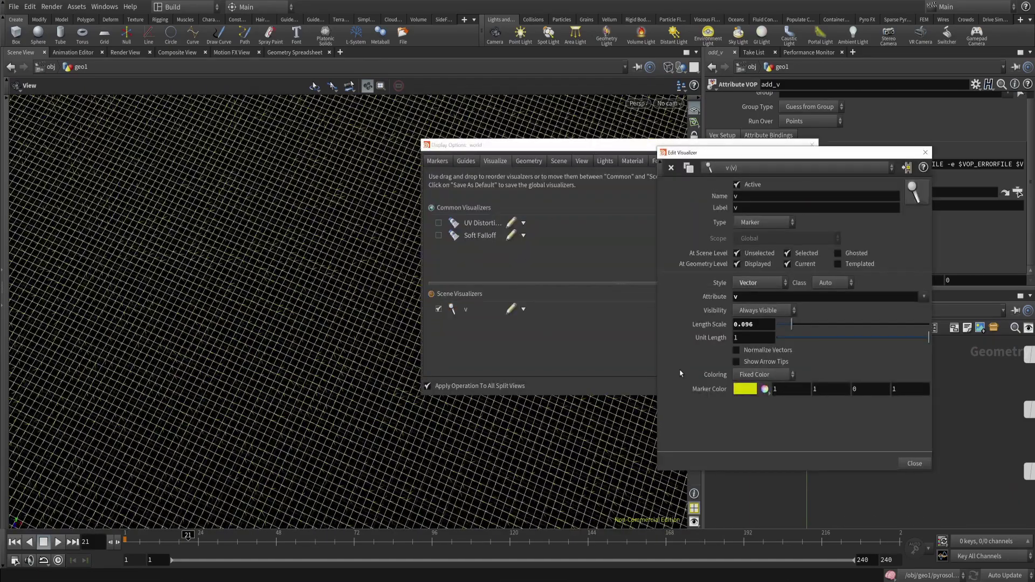
pyautogui.moveTo(791, 324); pyautogui.dragTo(850, 336)
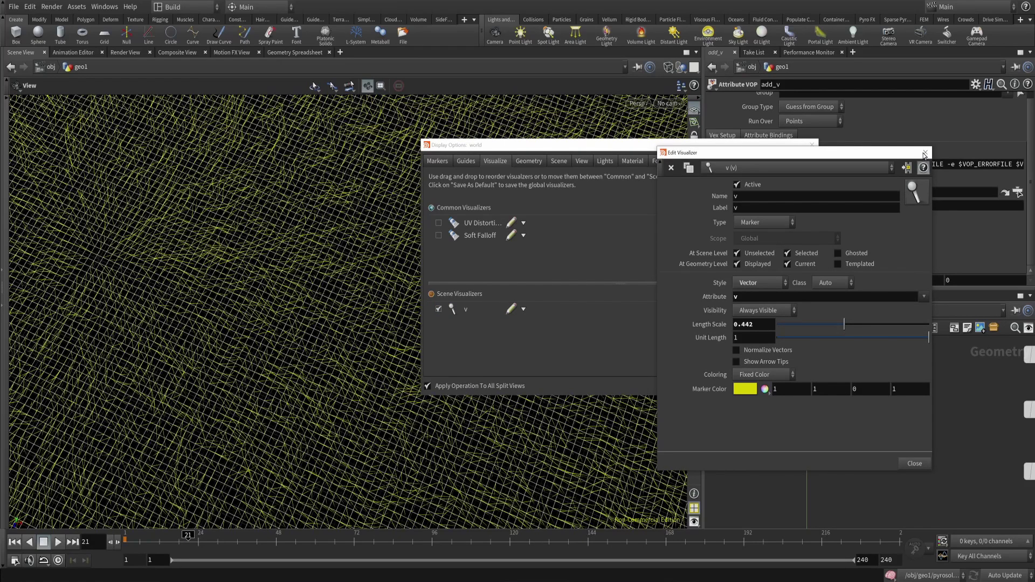
pyautogui.click(925, 155)
pyautogui.click(813, 144)
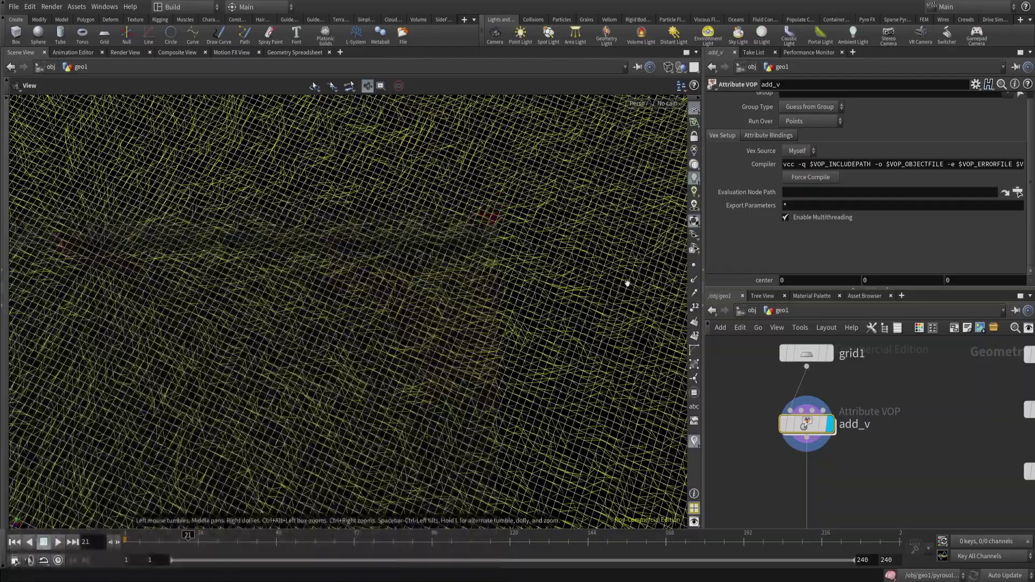
# Examine the direction of the noise-distorted velocity vectors across the grid, close up and as a whole.
pyautogui.scroll(-8, 426, 224)
pyautogui.moveTo(426, 224); pyautogui.dragTo(505, 259)
pyautogui.scroll(5, 459, 243)
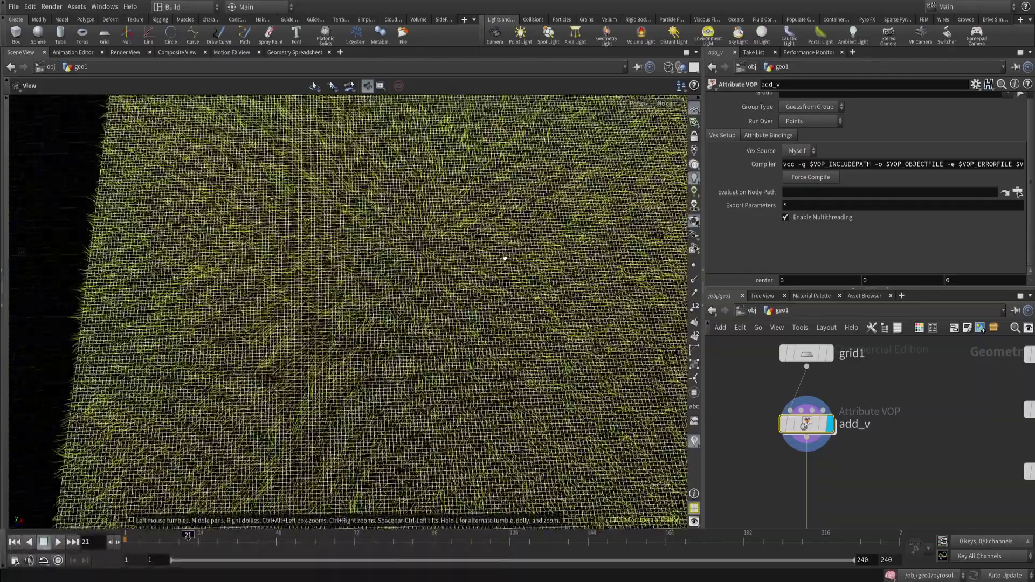
pyautogui.moveTo(505, 259); pyautogui.dragTo(467, 342, button='middle')
pyautogui.scroll(5, 467, 341)
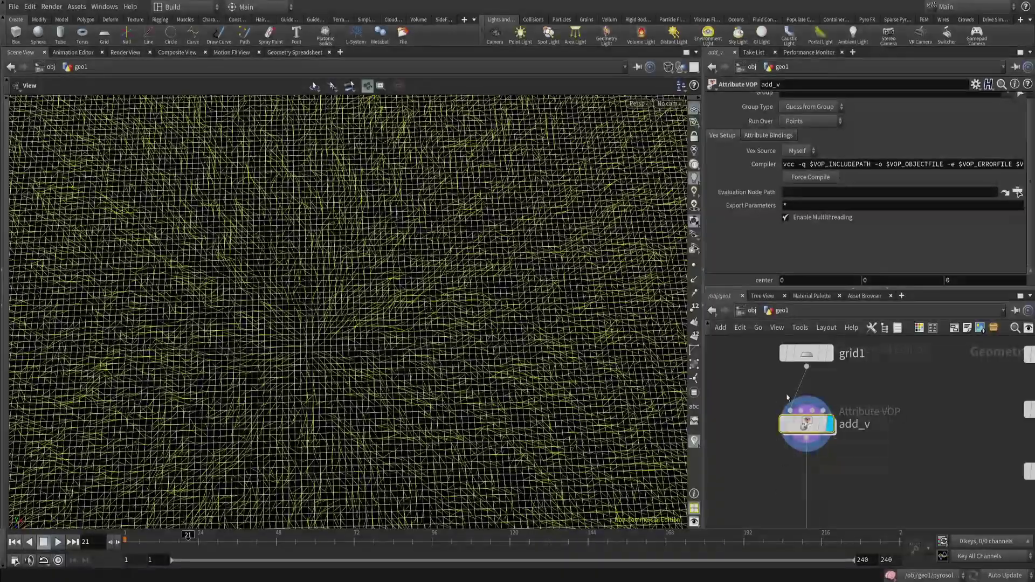
pyautogui.moveTo(463, 348); pyautogui.dragTo(340, 506, button='right')
# Display pyrosolver1 again, return the simulation to frame 1 and frame the smoke source in the viewport.
pyautogui.moveTo(900, 470); pyautogui.dragTo(763, 255, button='middle')
pyautogui.moveTo(913, 452); pyautogui.dragTo(880, 308, button='middle')
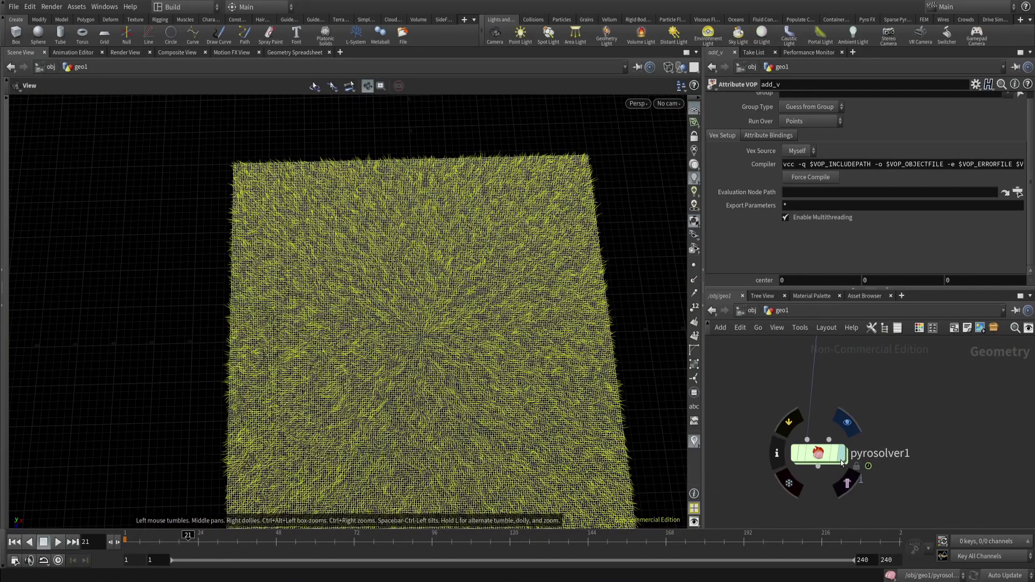
pyautogui.click(841, 458)
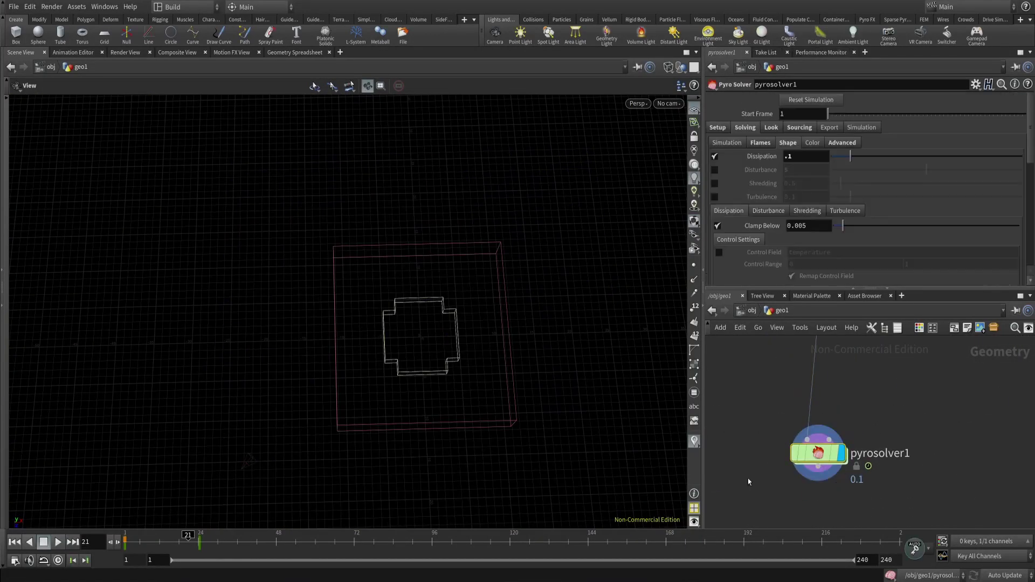
pyautogui.click(44, 542)
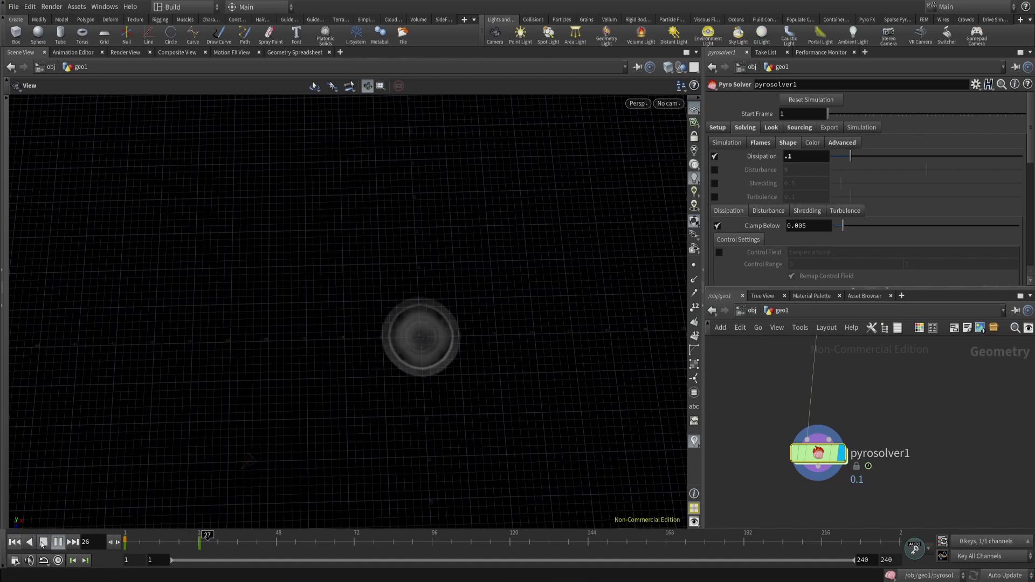
pyautogui.click(15, 542)
pyautogui.click(926, 428)
pyautogui.hotkey('space', 'h')
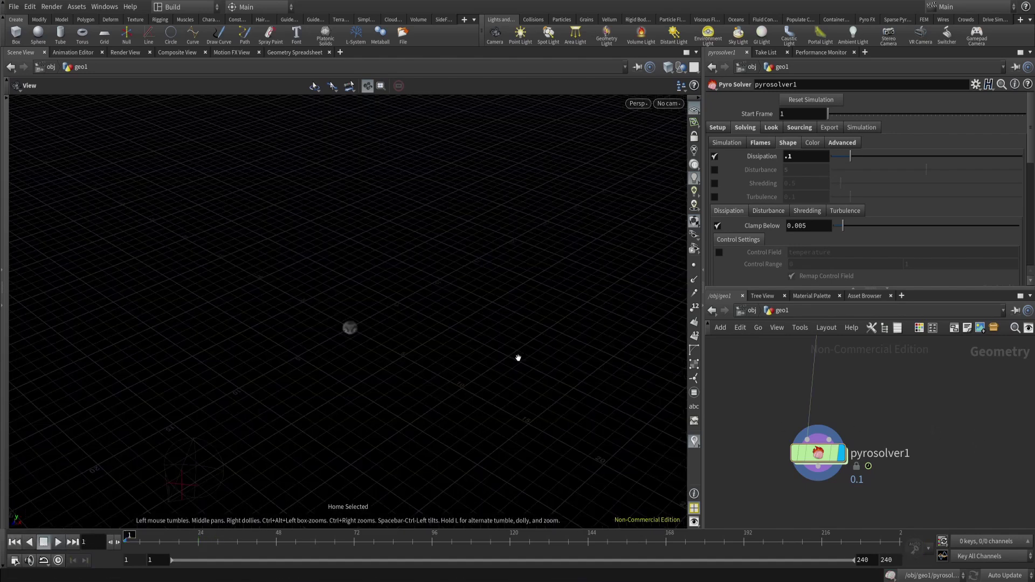
# Play the noise-driven pyro simulation from frame 1 and watch the smoke spread from above.
pyautogui.click(59, 544)
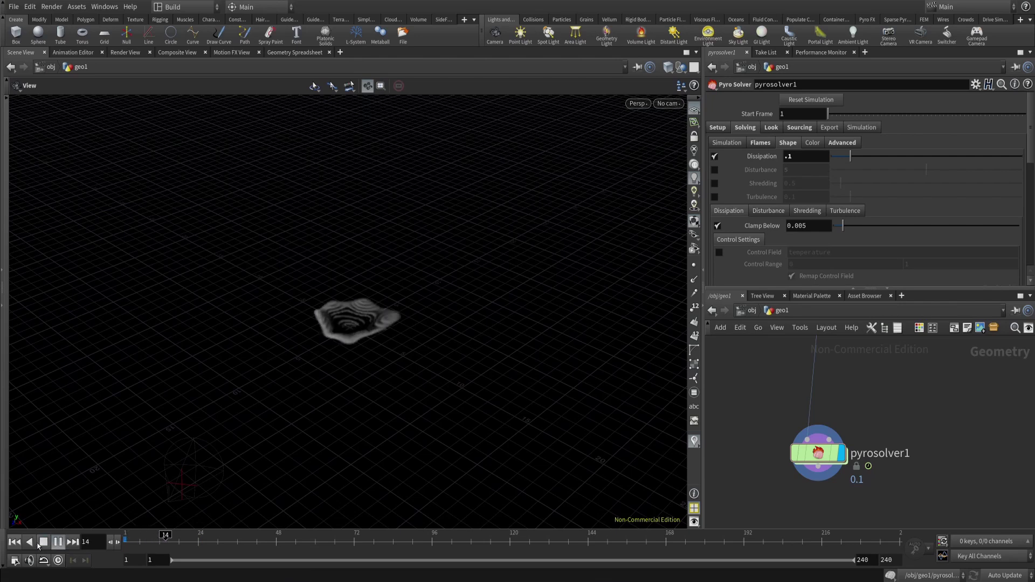
pyautogui.moveTo(359, 275); pyautogui.dragTo(433, 292)
pyautogui.scroll(2, 433, 292)
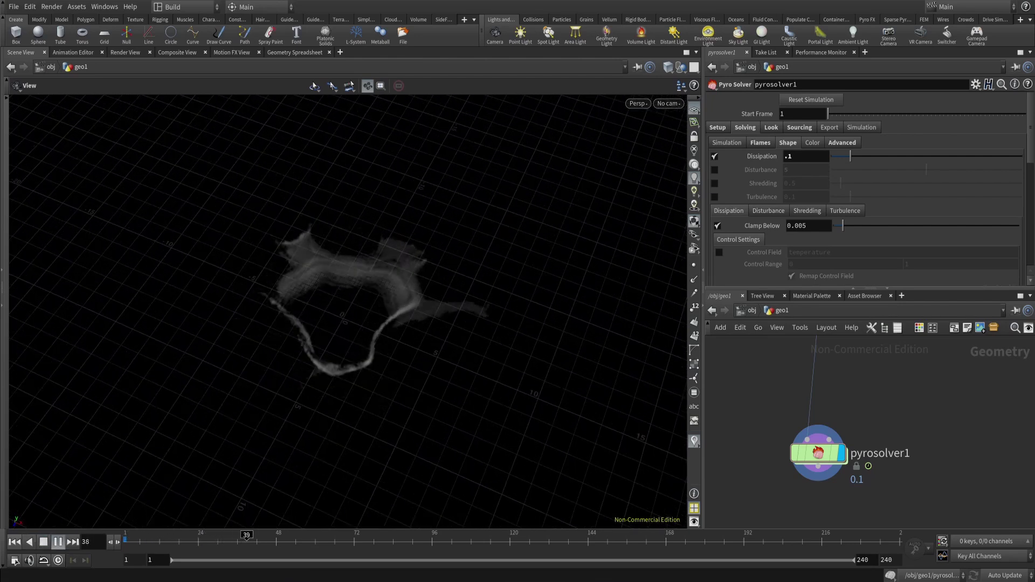
pyautogui.click(43, 542)
# Set the Amplitude of curlnoise1 inside the add_v network to .5 and return to geo1.
pyautogui.moveTo(937, 383); pyautogui.dragTo(767, 490)
pyautogui.scroll(-4, 841, 459)
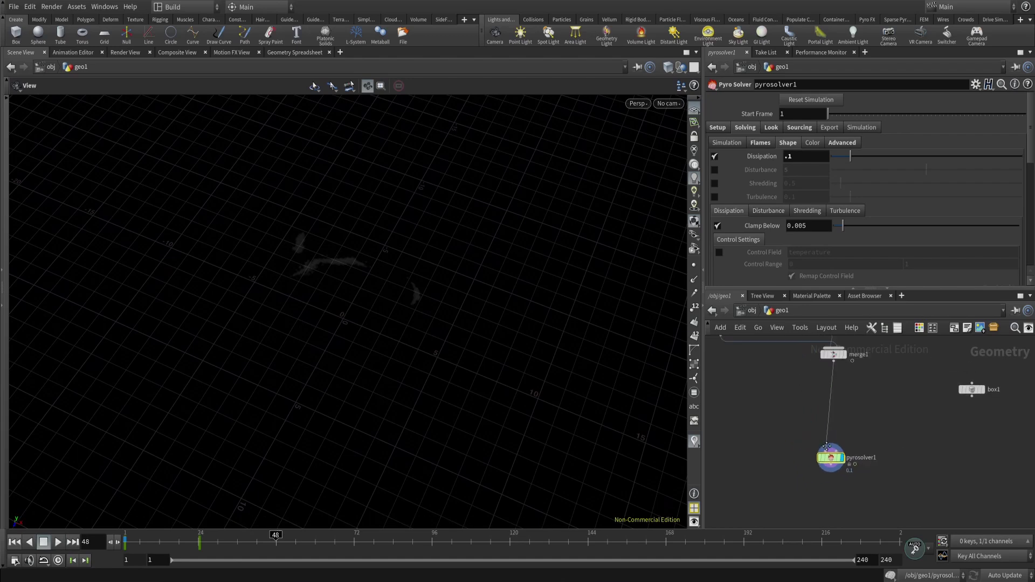
pyautogui.moveTo(803, 351); pyautogui.dragTo(919, 412, button='middle')
pyautogui.scroll(4, 868, 442)
pyautogui.click(843, 471)
pyautogui.doubleClick(843, 470)
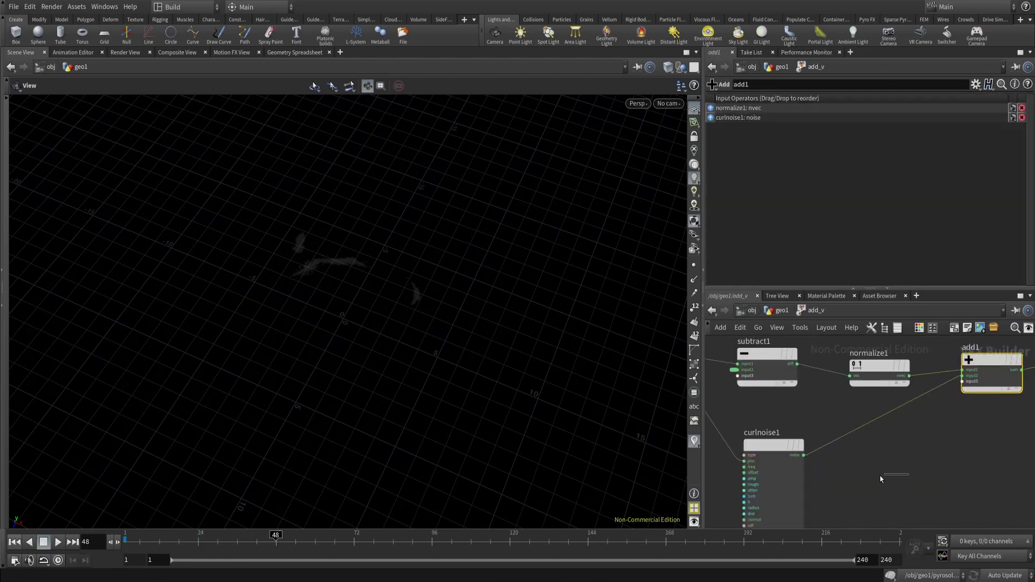
pyautogui.click(774, 445)
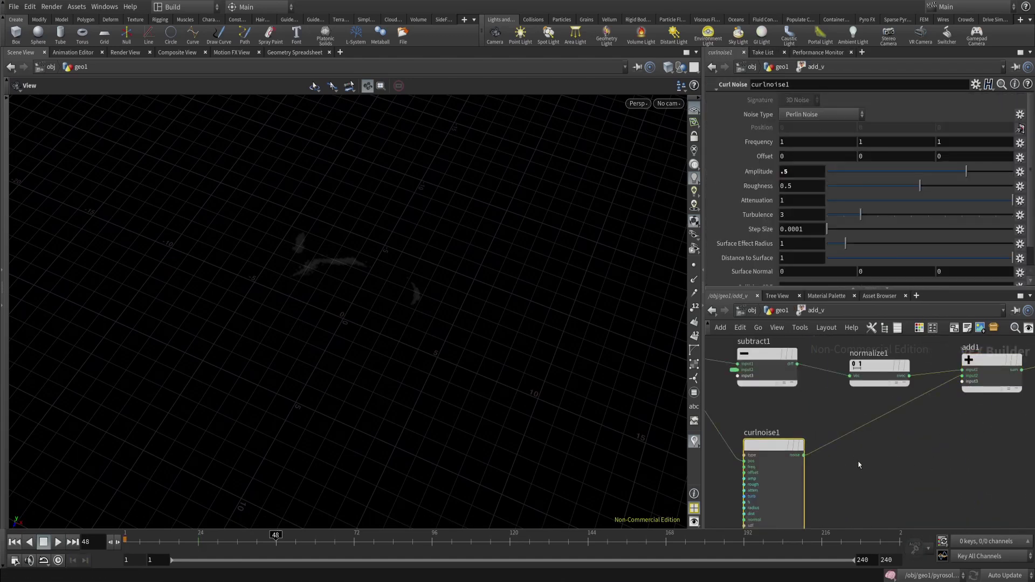
pyautogui.press('u')
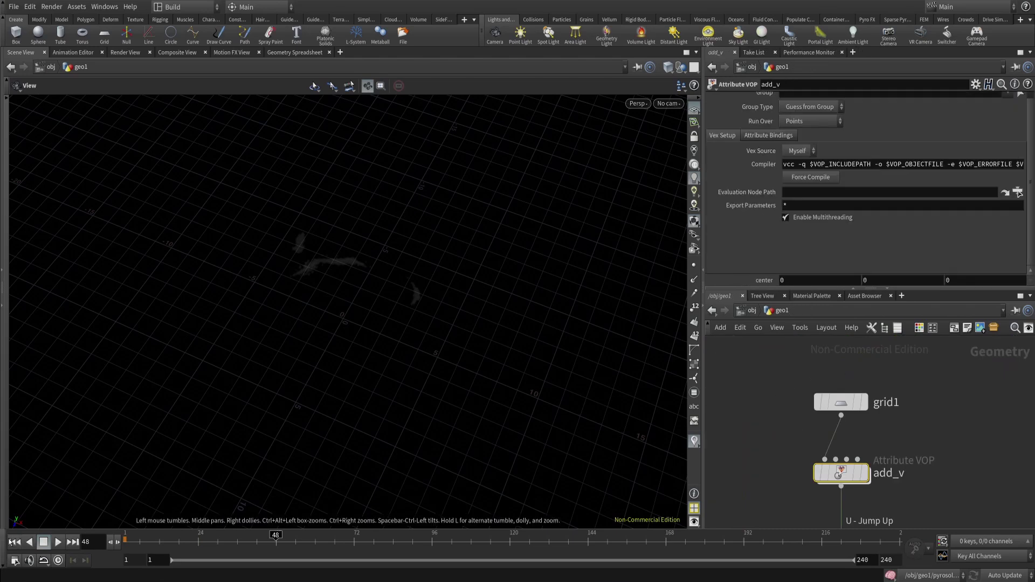
# Replay the simulation with the adjusted curl noise and check the smoke's shape from above.
pyautogui.click(58, 542)
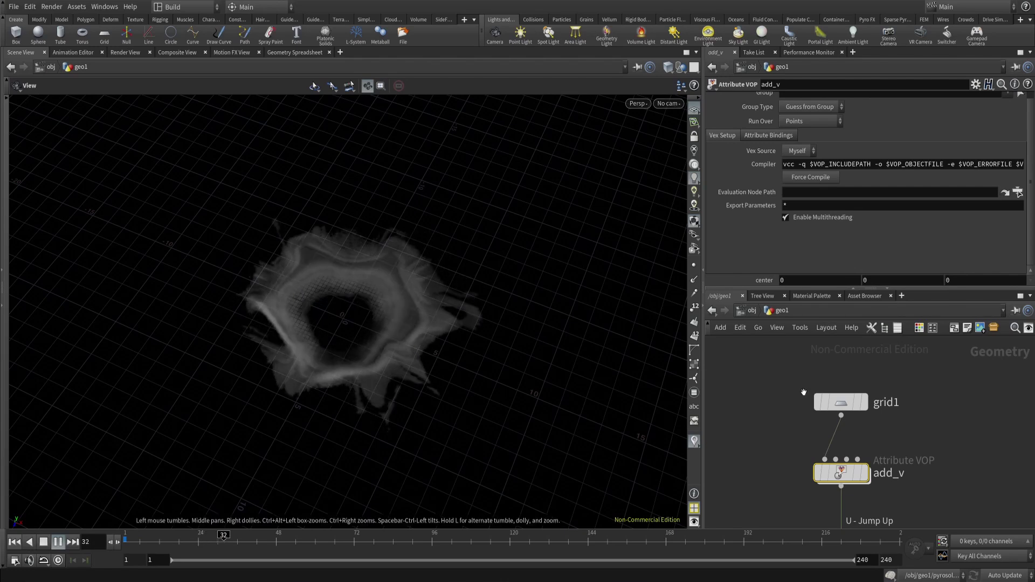
pyautogui.moveTo(920, 404); pyautogui.dragTo(909, 369, button='middle')
pyautogui.click(58, 542)
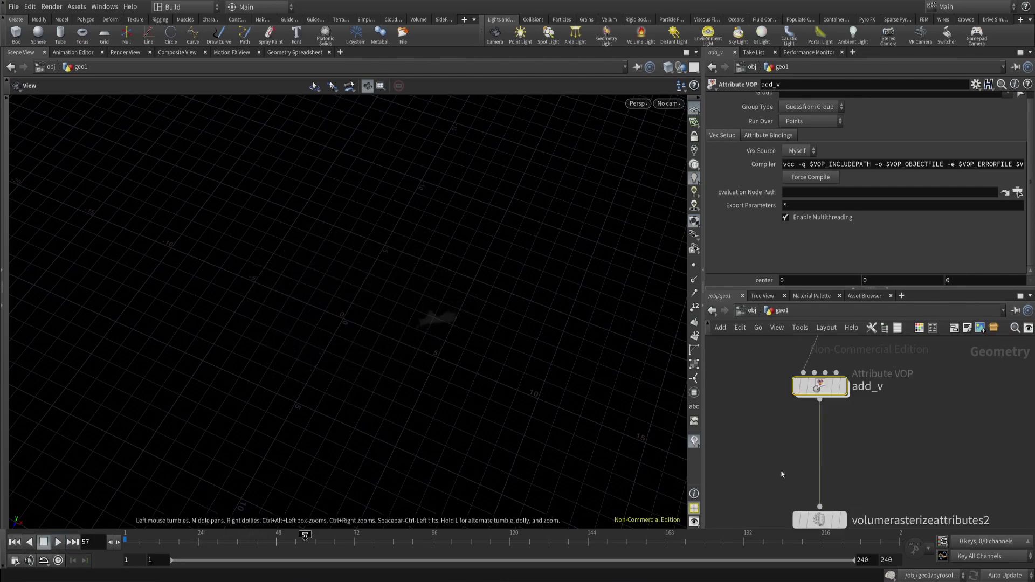
# Enable Disturbance in the shape settings of pyrosolver1.
pyautogui.scroll(-2, 874, 489)
pyautogui.moveTo(874, 489); pyautogui.dragTo(854, 382, button='middle')
pyautogui.scroll(-1, 927, 444)
pyautogui.moveTo(927, 444); pyautogui.dragTo(811, 332, button='middle')
pyautogui.moveTo(782, 447); pyautogui.dragTo(873, 517)
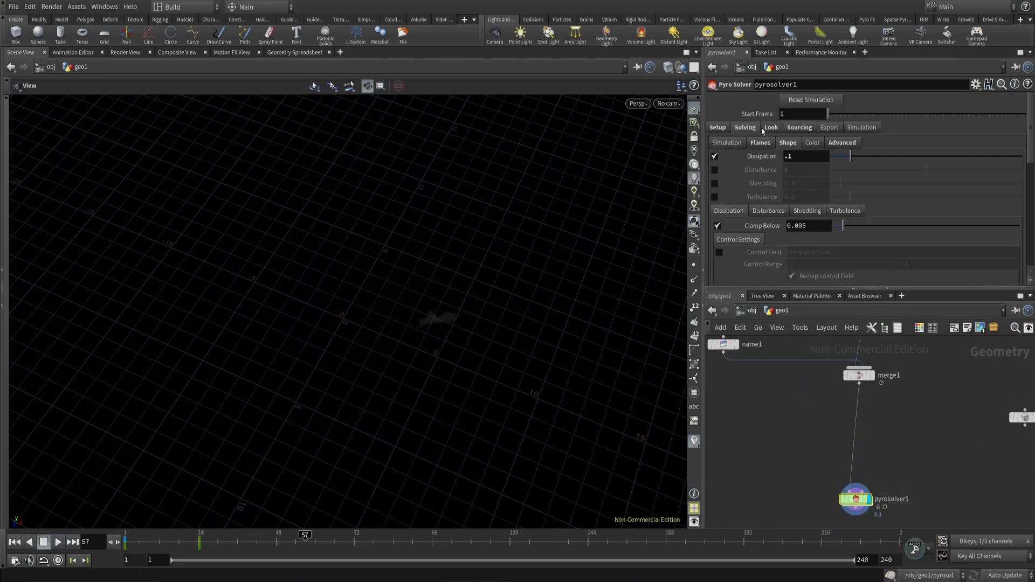
pyautogui.click(715, 170)
# Replay the disturbed simulation from frame 1 and watch the smoke from a low angle.
pyautogui.moveTo(507, 264); pyautogui.dragTo(585, 245)
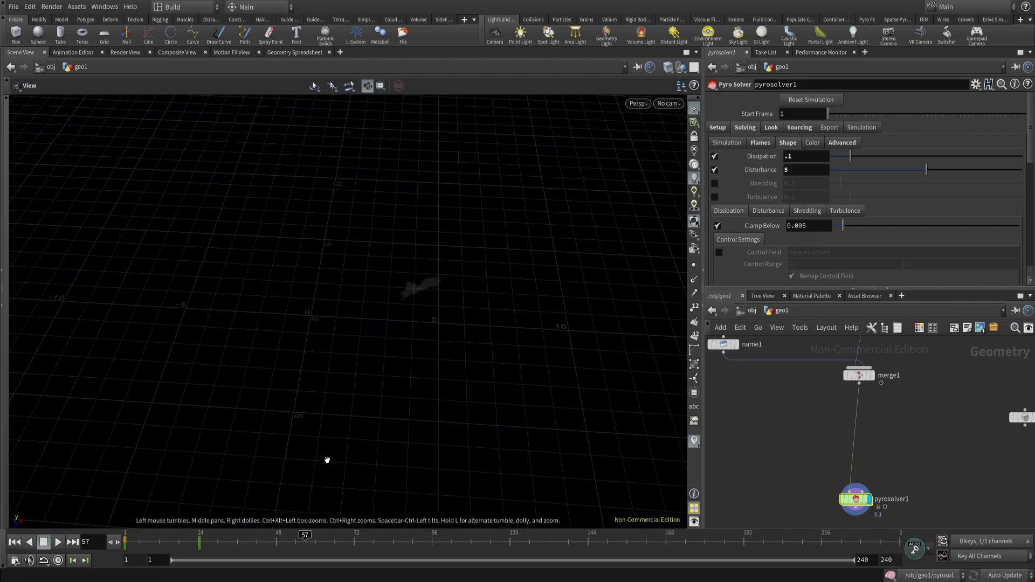
pyautogui.click(14, 543)
pyautogui.click(56, 543)
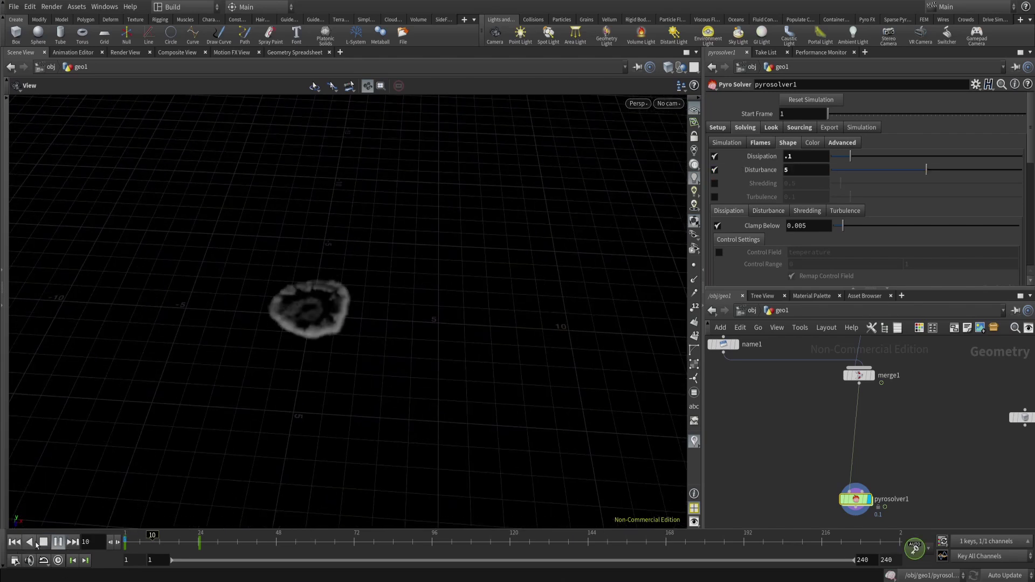
pyautogui.click(15, 542)
pyautogui.moveTo(345, 291); pyautogui.dragTo(370, 245)
pyautogui.click(57, 542)
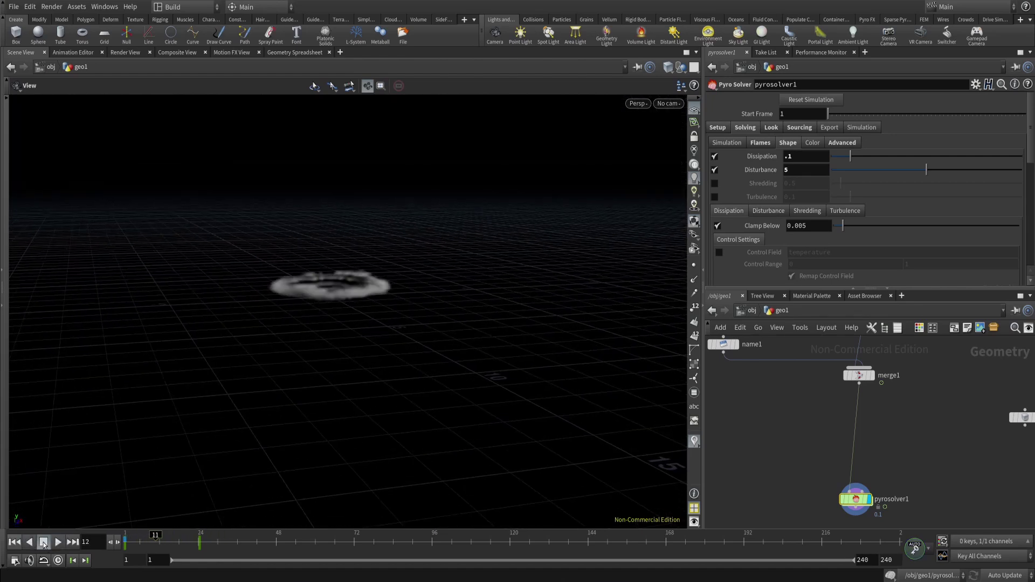
pyautogui.click(43, 543)
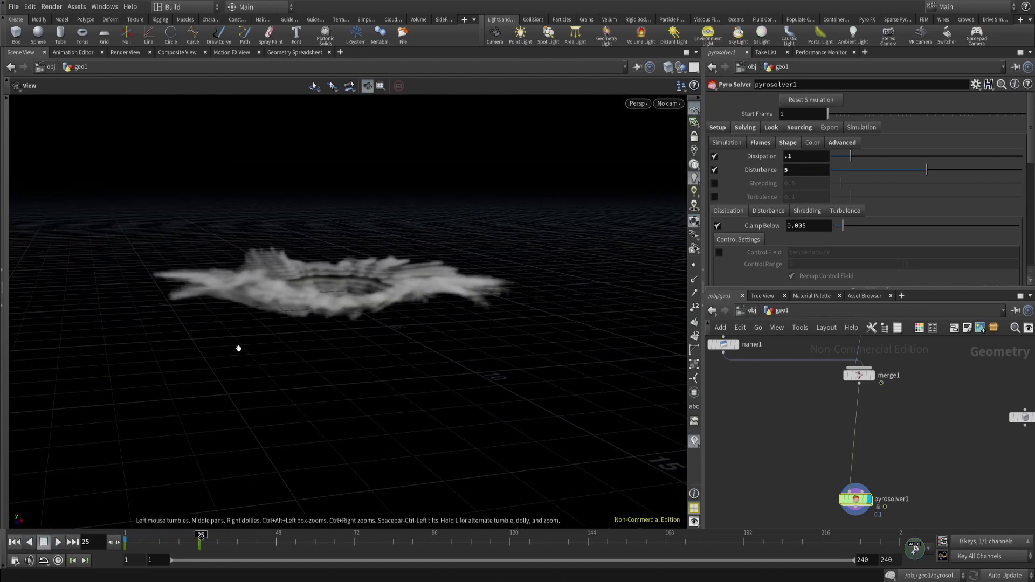
# Display the volumerasterizeattributes2 velocity volume and show it in wireframe.
pyautogui.moveTo(238, 348); pyautogui.dragTo(697, 415)
pyautogui.scroll(-3, 768, 403)
pyautogui.moveTo(755, 361); pyautogui.dragTo(817, 438, button='middle')
pyautogui.scroll(5, 818, 438)
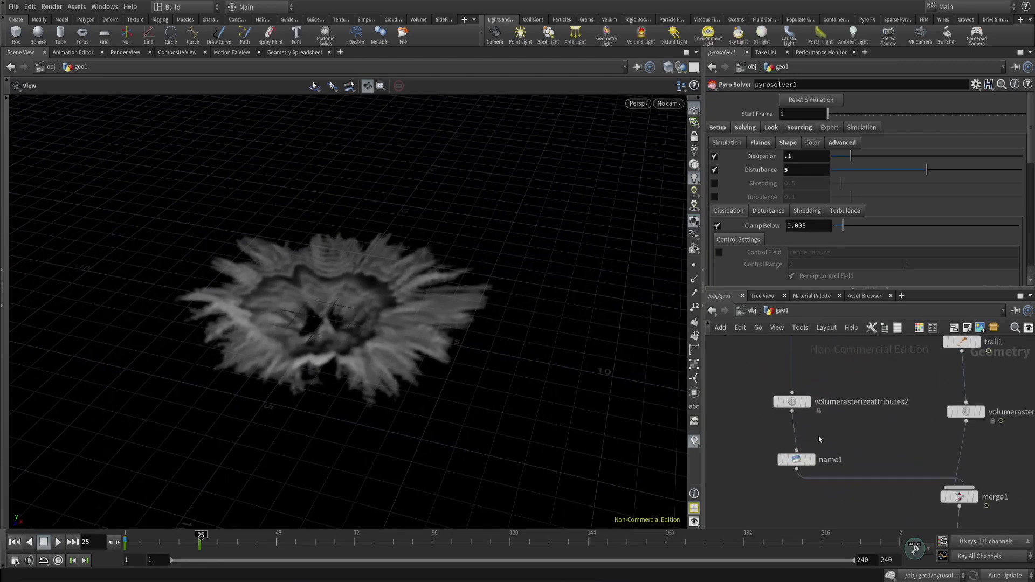
pyautogui.moveTo(731, 423); pyautogui.dragTo(859, 346)
pyautogui.click(807, 395)
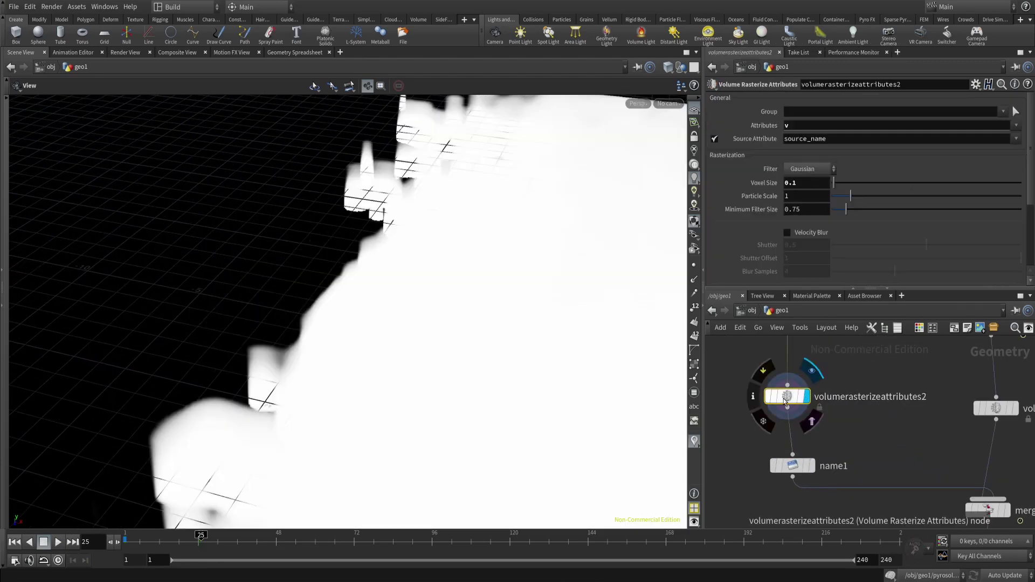
pyautogui.moveTo(561, 343)
pyautogui.mouseDown()
pyautogui.moveTo(415, 445)
pyautogui.moveTo(576, 345)
pyautogui.mouseUp()
pyautogui.scroll(5, 604, 335)
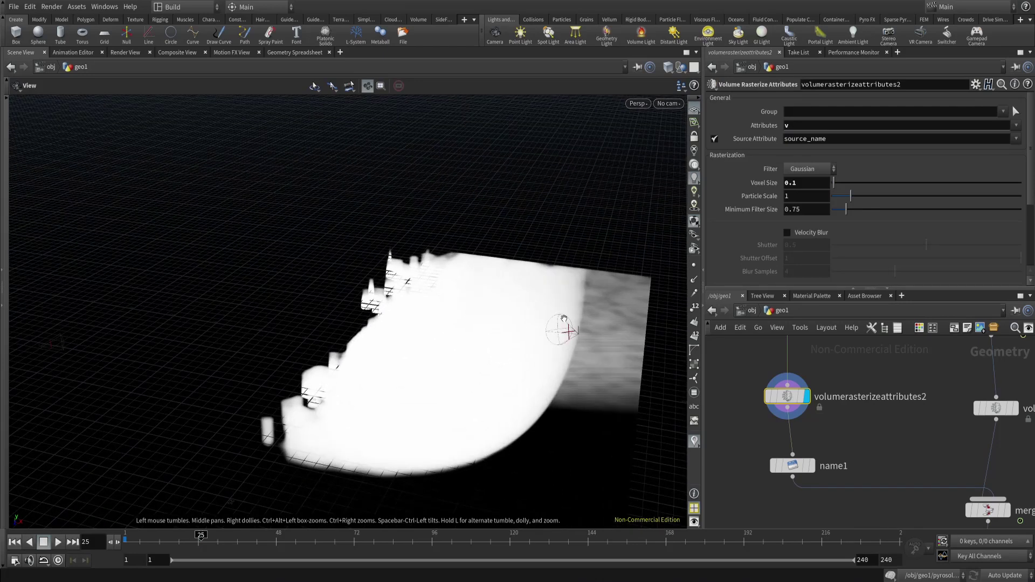
pyautogui.hotkey('shift', 'w')
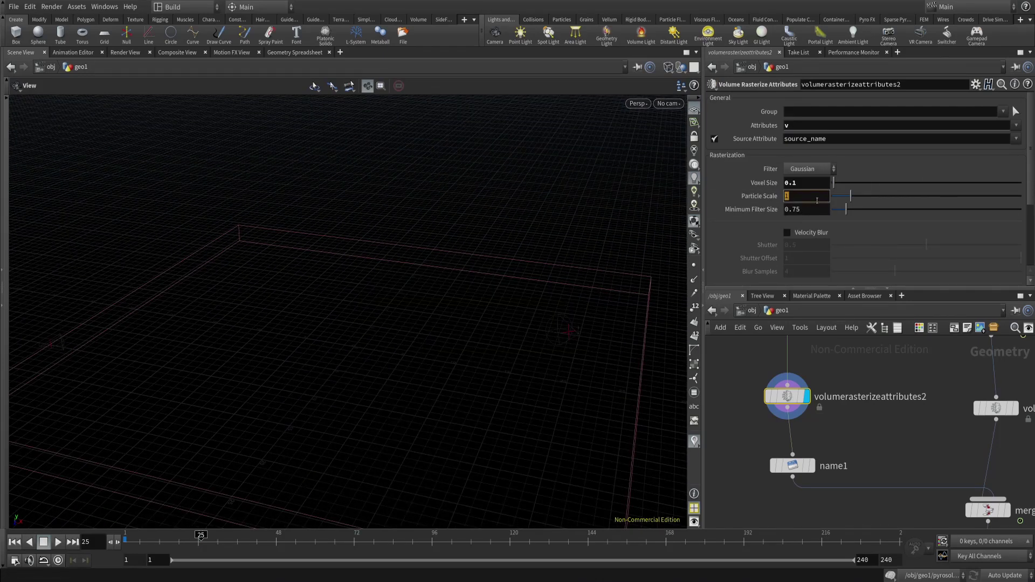
# Set the Particle Scale of volumerasterizeattributes2 to .25 and its Filter to Box.
pyautogui.press('Return')
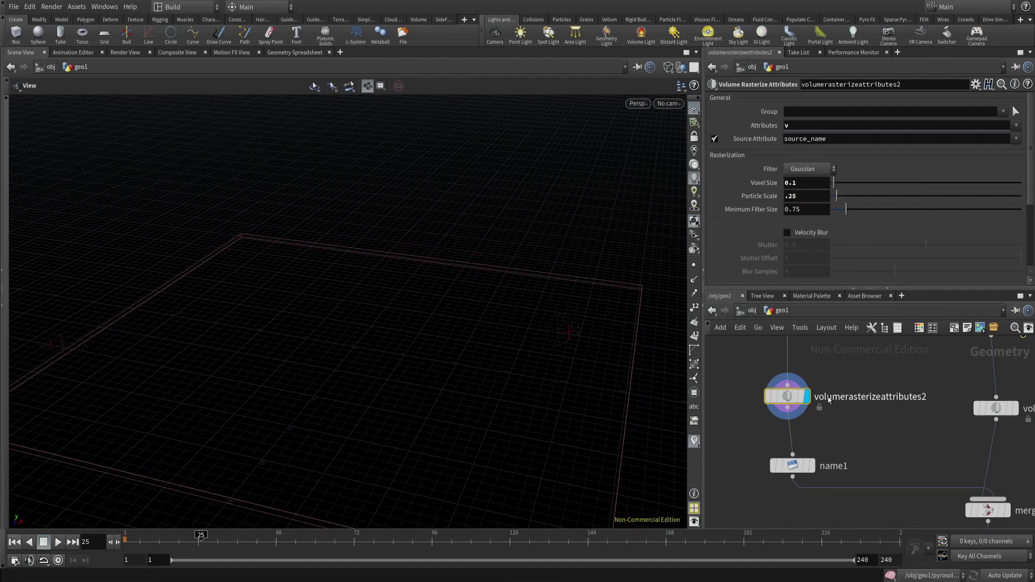
pyautogui.moveTo(873, 481); pyautogui.dragTo(721, 339, button='middle')
pyautogui.moveTo(864, 511); pyautogui.dragTo(860, 345, button='middle')
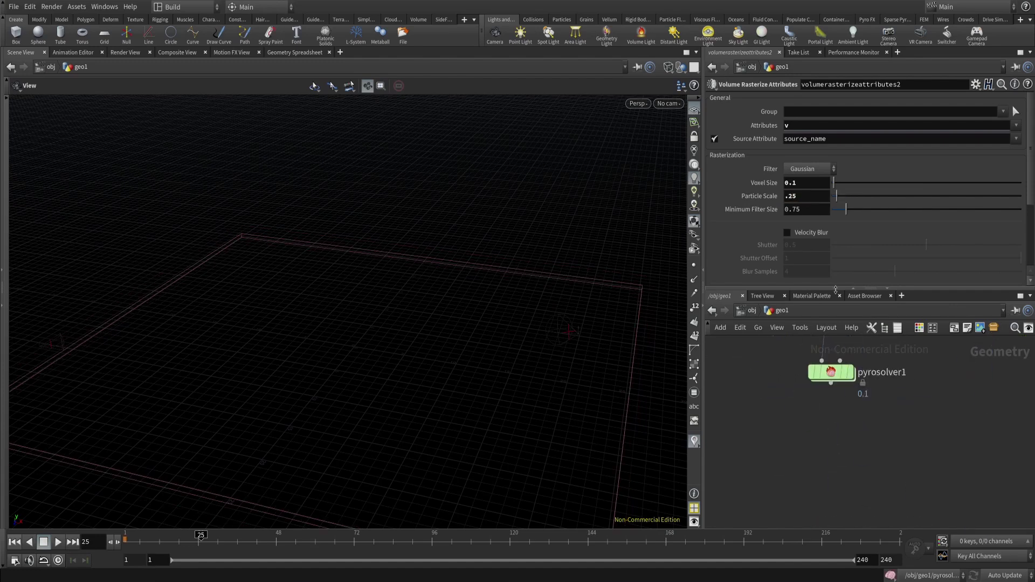
pyautogui.click(813, 169)
pyautogui.click(805, 194)
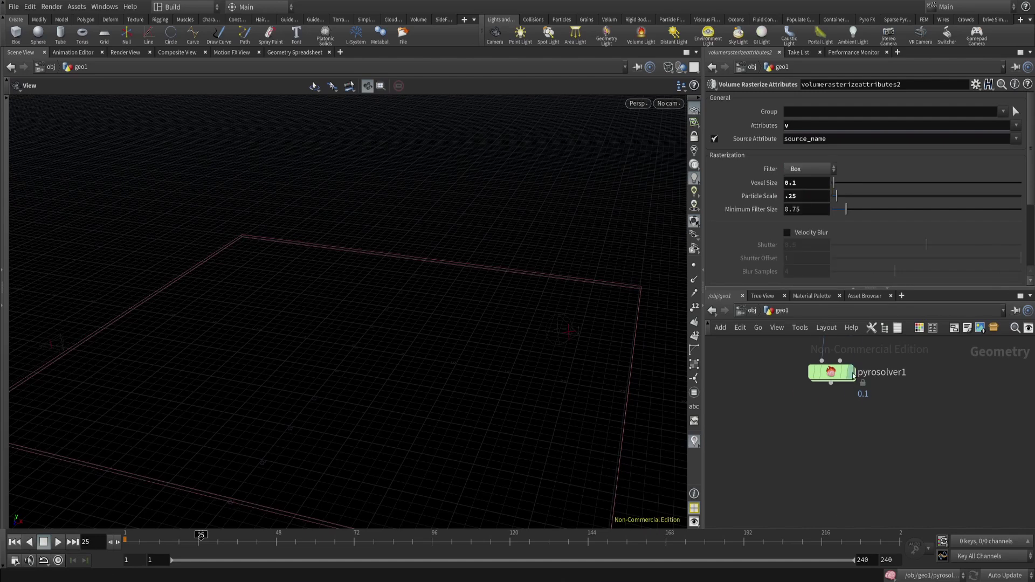
# Display and select pyrosolver1 and return the simulation to frame 1.
pyautogui.click(851, 372)
pyautogui.click(831, 372)
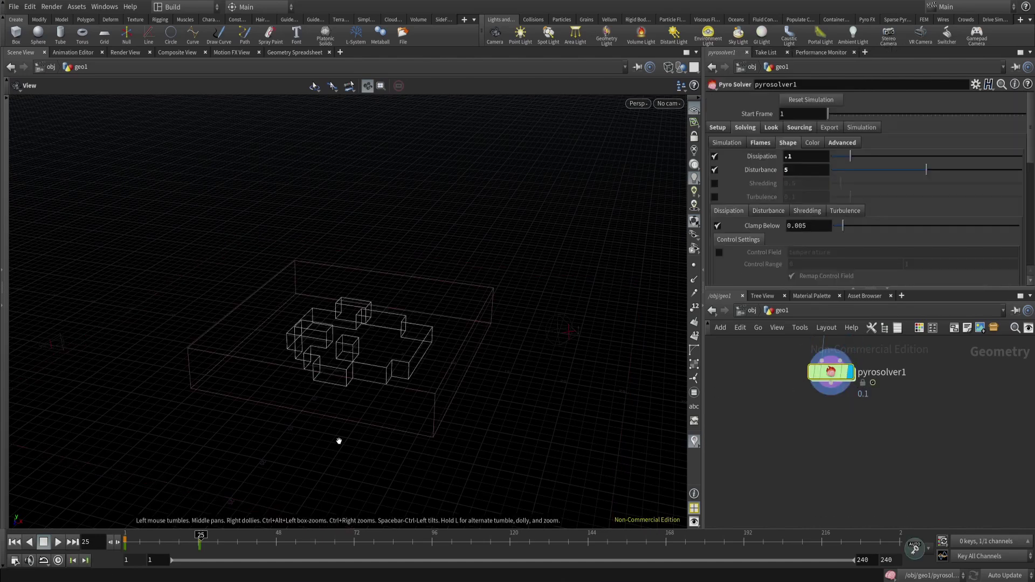
pyautogui.click(15, 542)
# Review the rasterization settings of volumerasterizeattributes2 and go back to pyrosolver1.
pyautogui.moveTo(744, 388); pyautogui.dragTo(857, 521, button='middle')
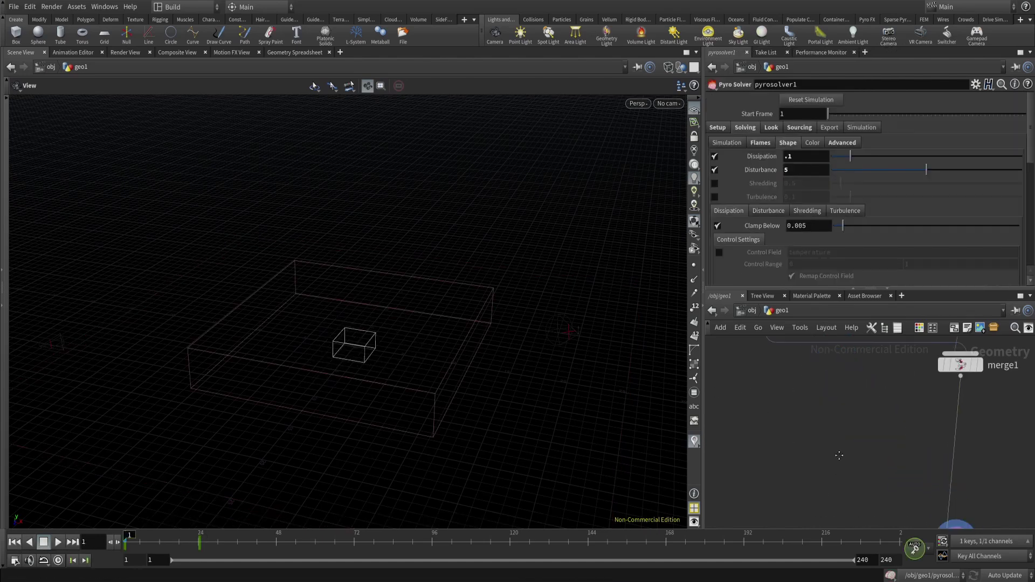
pyautogui.moveTo(835, 350); pyautogui.dragTo(860, 412, button='middle')
pyautogui.click(839, 389)
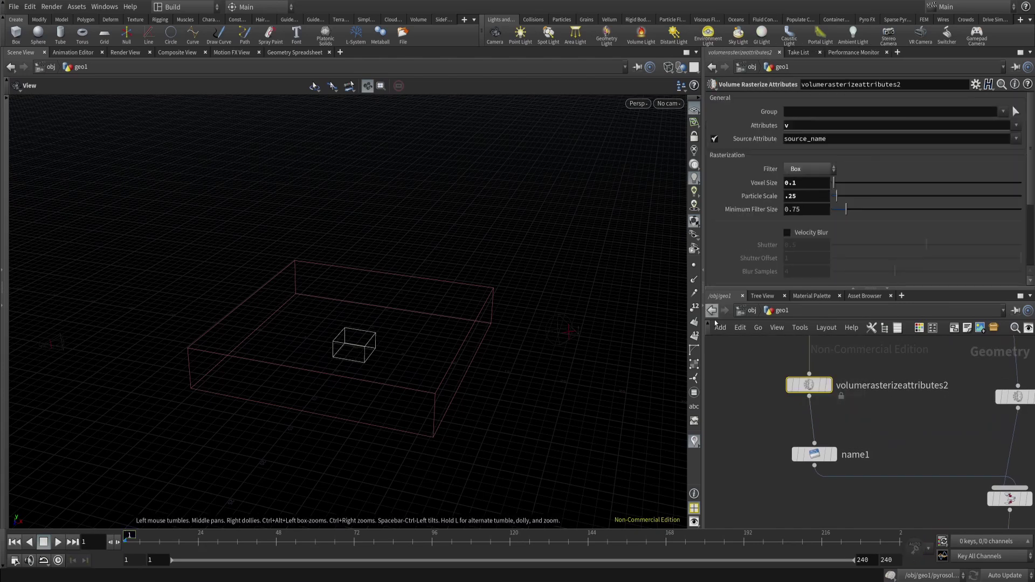
pyautogui.scroll(3, 432, 328)
pyautogui.moveTo(921, 472); pyautogui.dragTo(808, 346, button='middle')
pyautogui.click(812, 394)
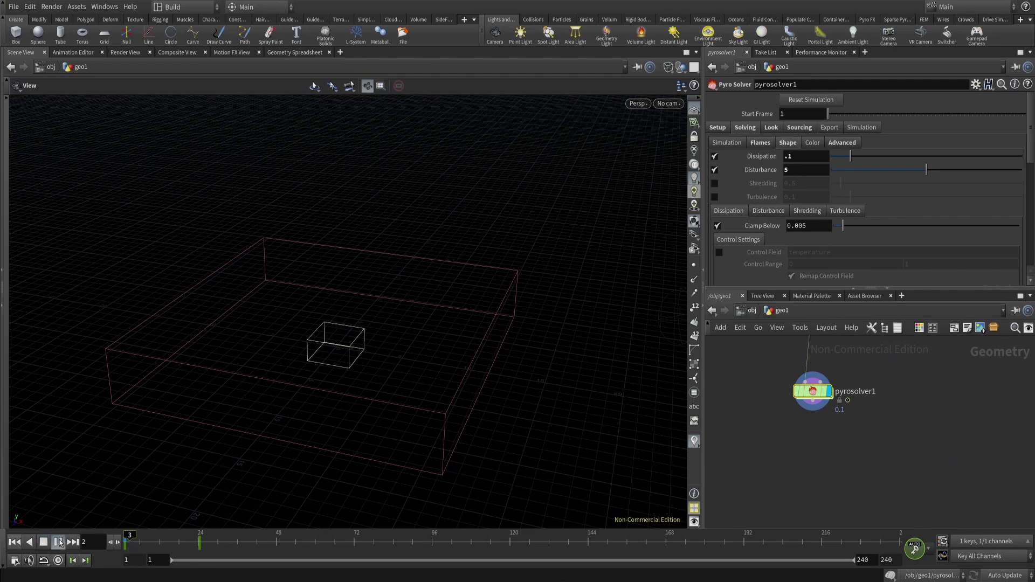
# Switch the viewport back to shaded display, watch the smoke simulate and return to frame 1.
pyautogui.hotkey('shift', 'w')
pyautogui.moveTo(474, 243); pyautogui.dragTo(382, 345)
pyautogui.scroll(4, 382, 348)
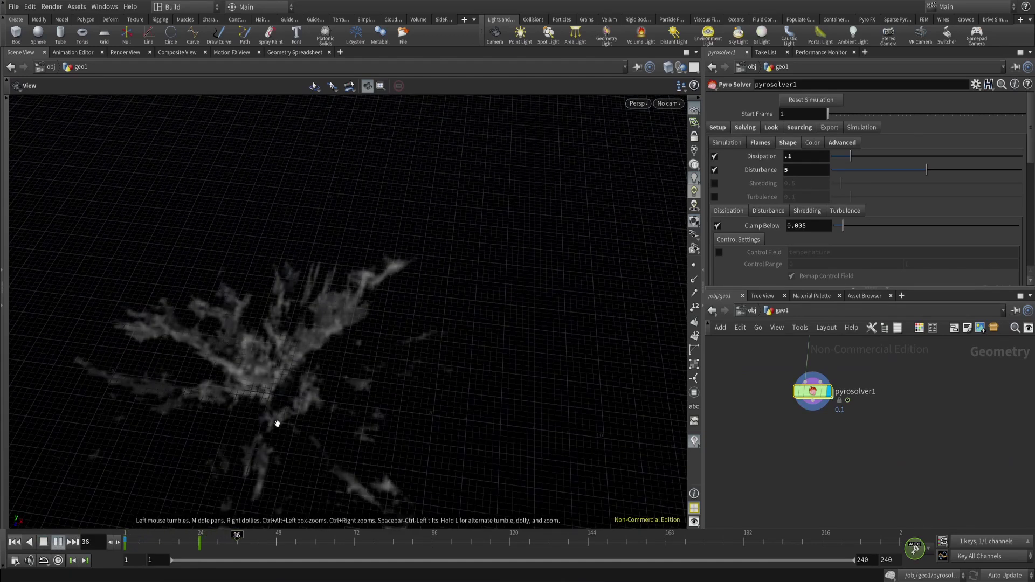
pyautogui.click(47, 545)
pyautogui.click(14, 542)
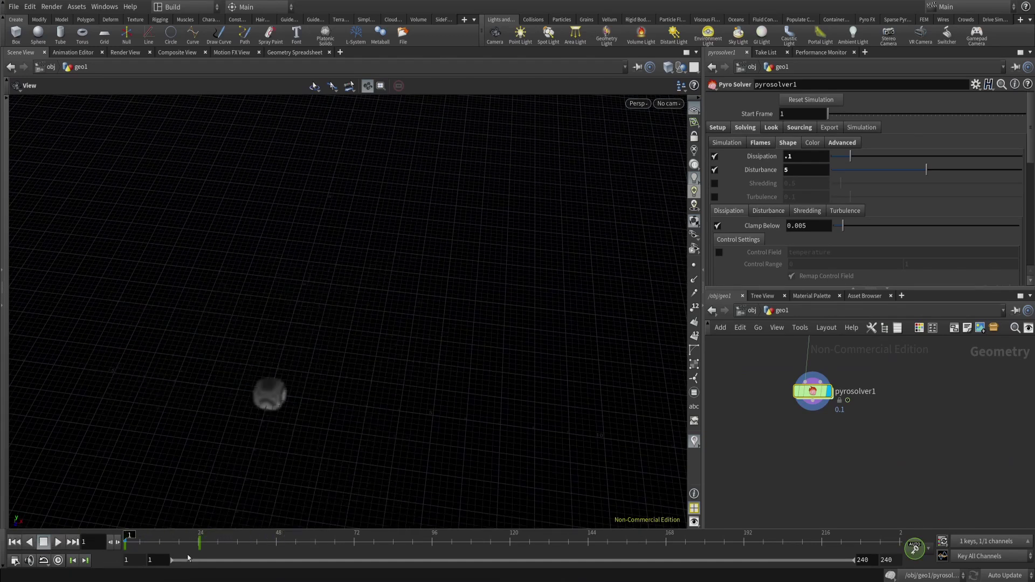
# Replay the simulation from a ground-level side view and examine the smoke's vertical spread.
pyautogui.moveTo(267, 433); pyautogui.dragTo(405, 420)
pyautogui.click(57, 542)
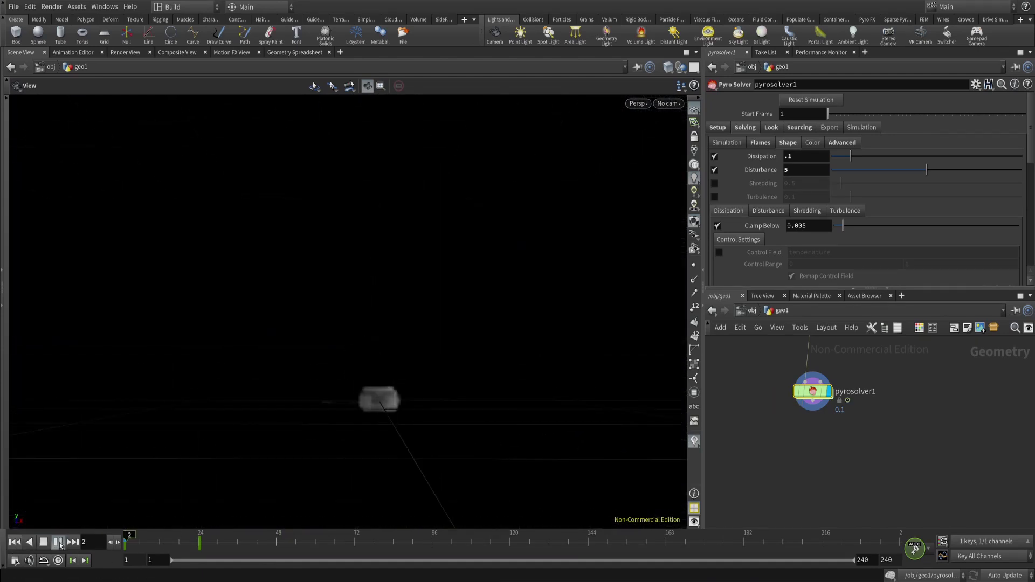
pyautogui.click(43, 542)
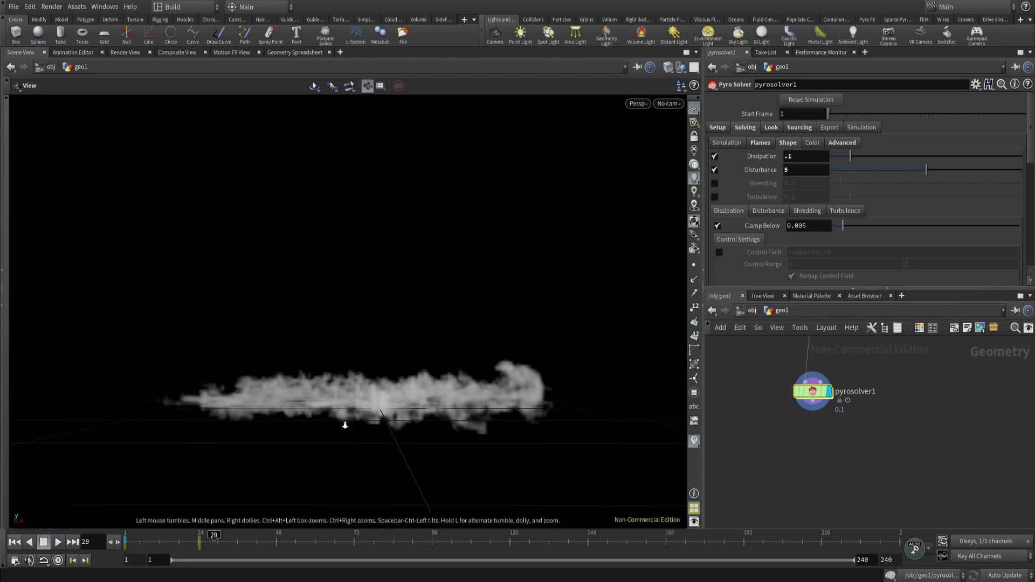
pyautogui.moveTo(342, 423); pyautogui.dragTo(367, 361)
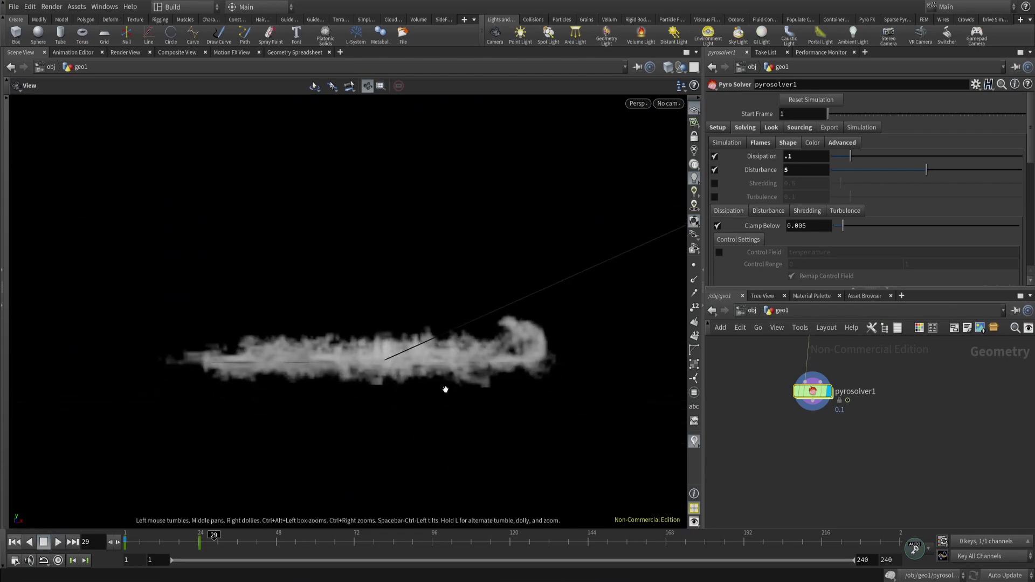
pyautogui.moveTo(446, 389)
pyautogui.mouseDown()
pyautogui.moveTo(438, 380)
pyautogui.moveTo(459, 382)
pyautogui.mouseUp()
# Add a Grid node beside pyrosolver1 and show it as a template with the smoke.
pyautogui.moveTo(947, 369); pyautogui.dragTo(902, 428, button='middle')
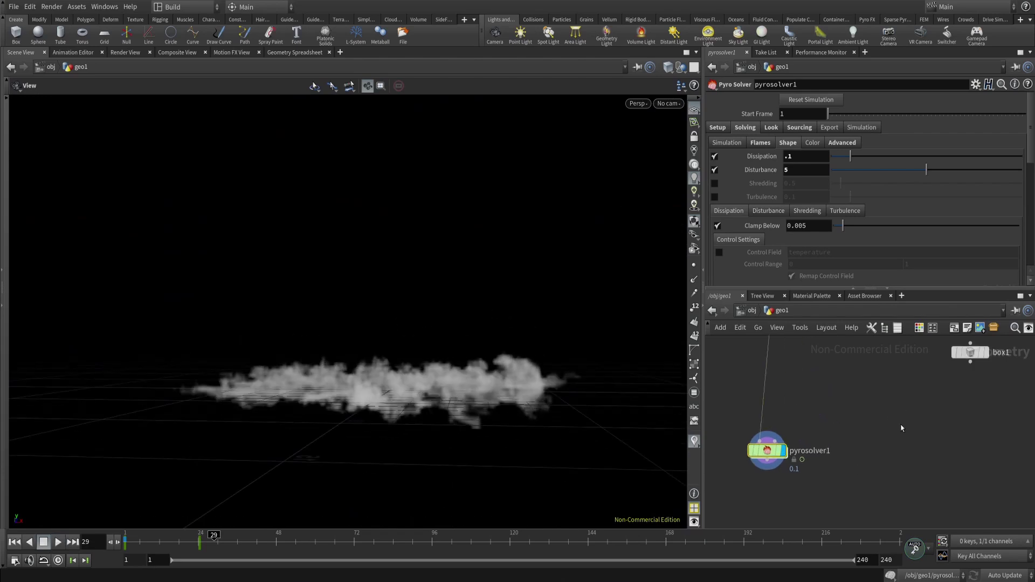
pyautogui.press('Tab')
pyautogui.write('grid')
pyautogui.press('Return')
pyautogui.click(900, 426)
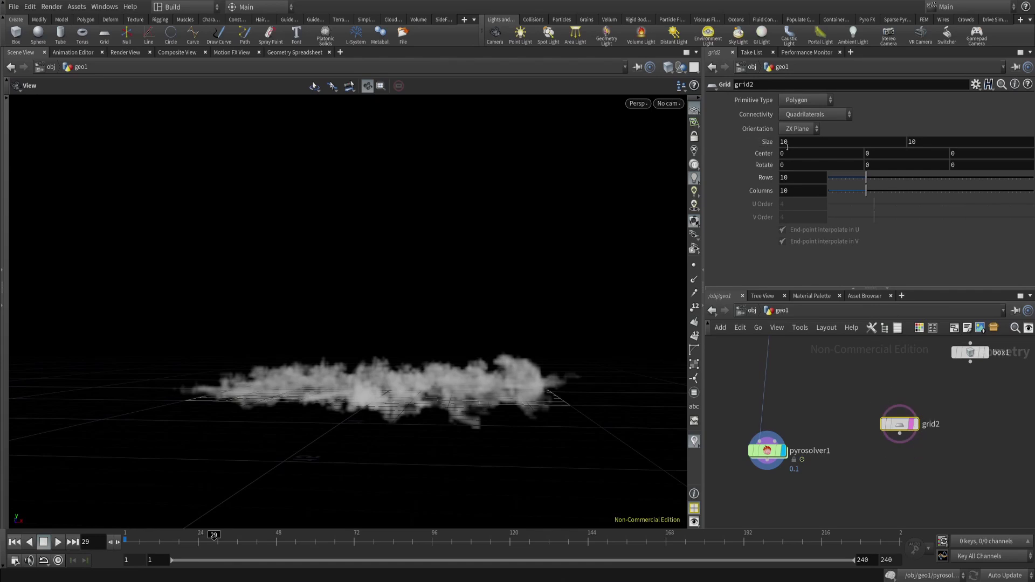
# Enlarge grid2 to a size of 47.1 by 47.1 and display it in the viewport as wireframe.
pyautogui.moveTo(767, 142); pyautogui.dragTo(852, 141, button='middle')
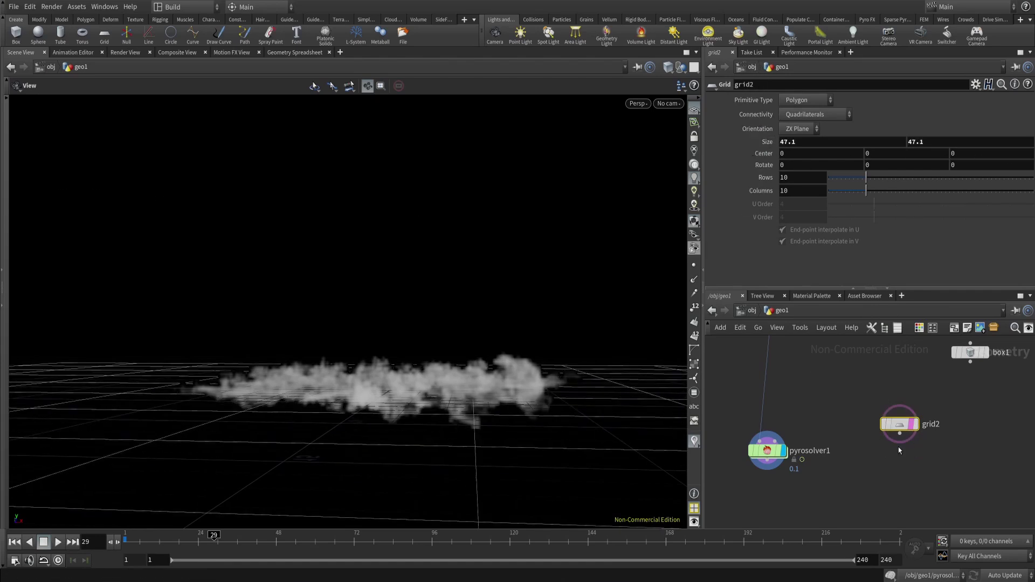
pyautogui.scroll(3, 911, 426)
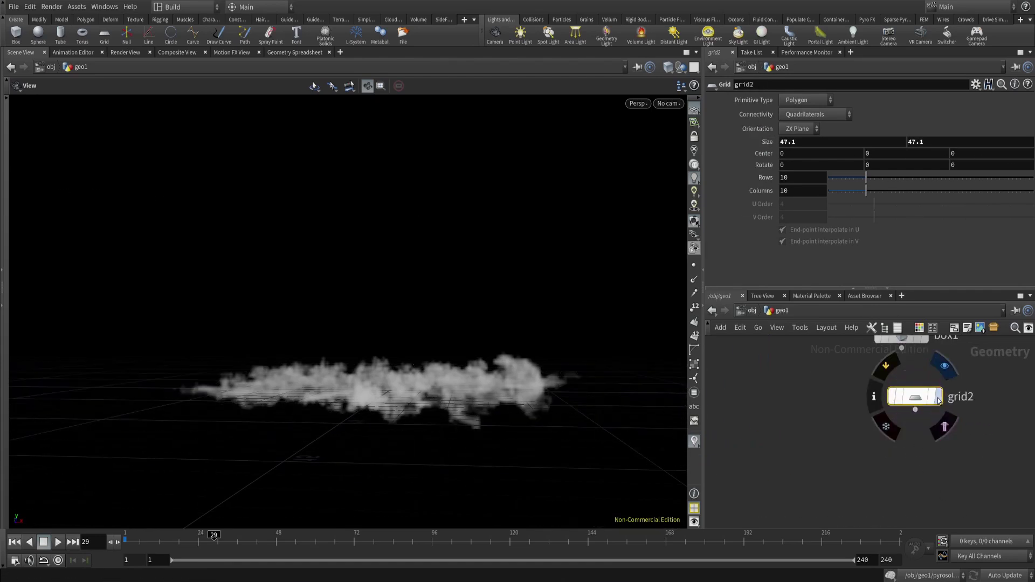
pyautogui.click(934, 397)
pyautogui.scroll(-5, 425, 321)
pyautogui.hotkey('shift', 'w')
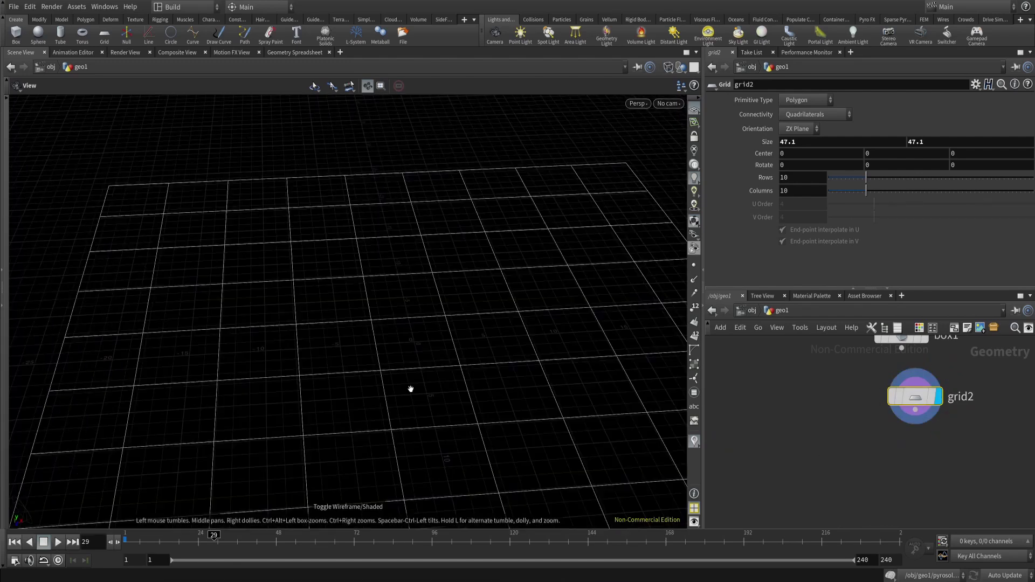
pyautogui.moveTo(576, 406); pyautogui.dragTo(429, 381)
pyautogui.scroll(-5, 428, 345)
pyautogui.moveTo(420, 344); pyautogui.dragTo(428, 430, button='middle')
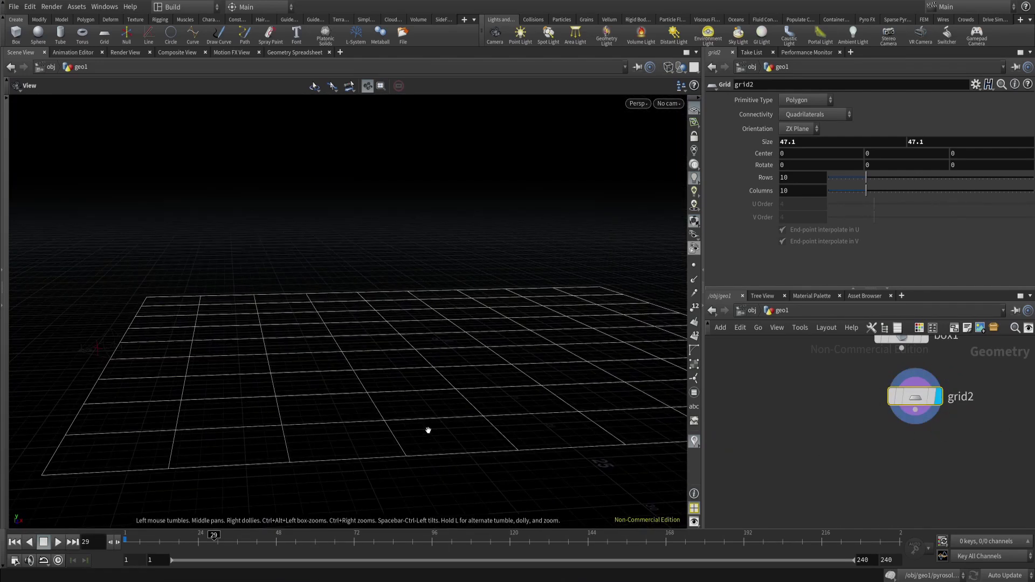
# Add an Extrude Volume node, feed grid2 into it, and display the extruded result.
pyautogui.press('Tab')
pyautogui.write('e')
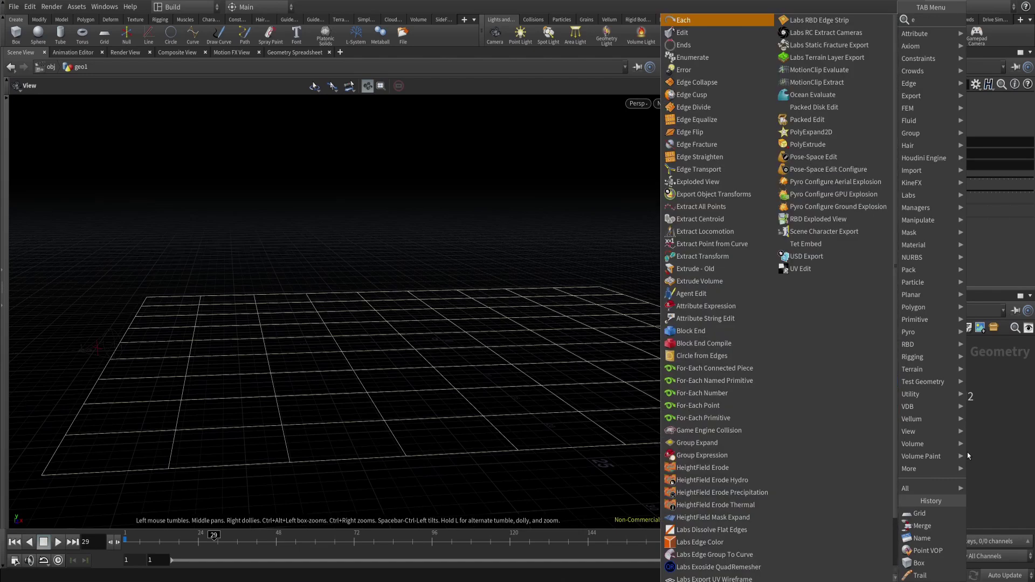
pyautogui.press('BackSpace')
pyautogui.write('vo')
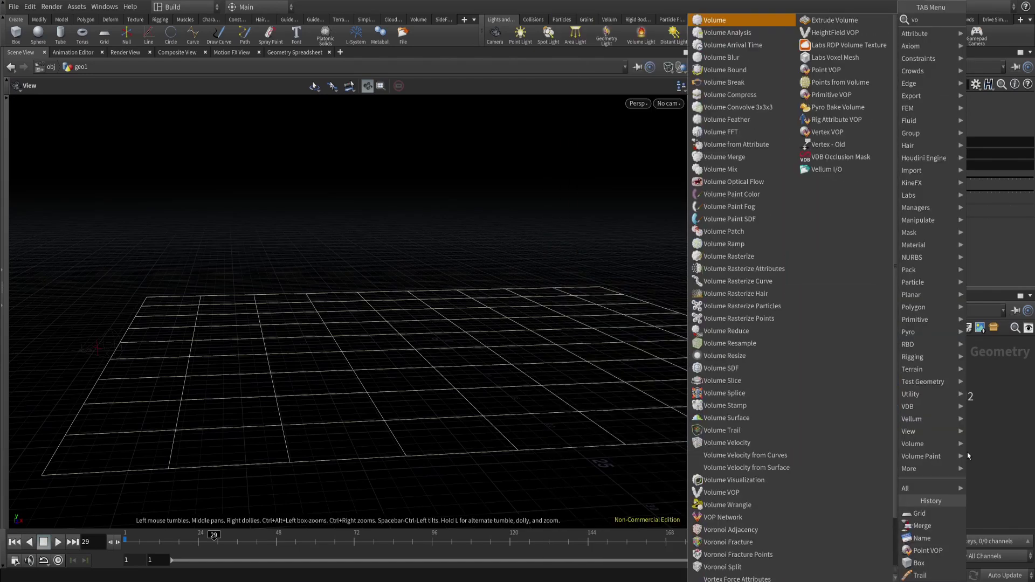
pyautogui.write('lume extr')
pyautogui.press('Return')
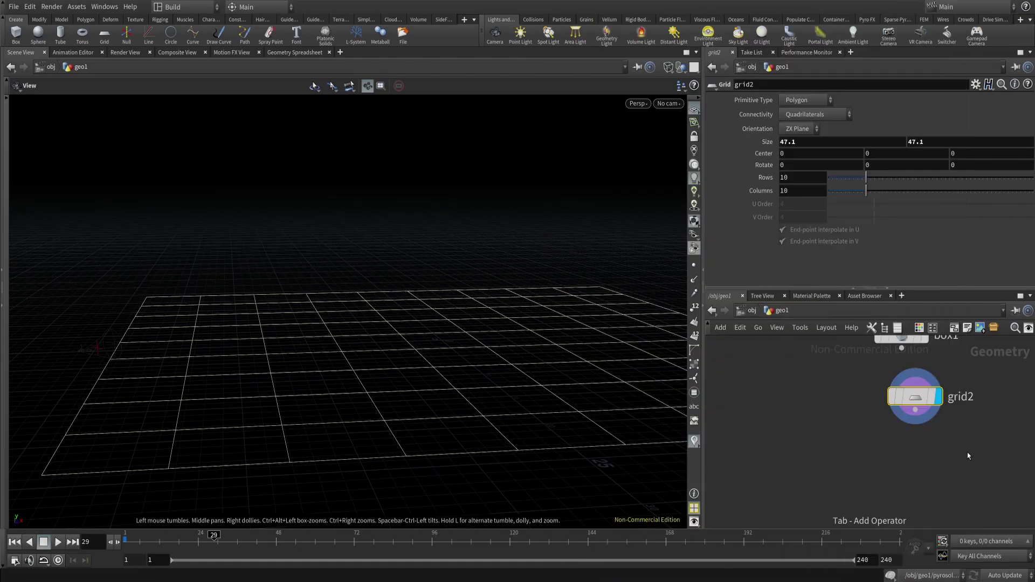
pyautogui.click(967, 451)
pyautogui.moveTo(969, 455); pyautogui.dragTo(915, 410)
pyautogui.click(933, 460)
pyautogui.click(939, 458)
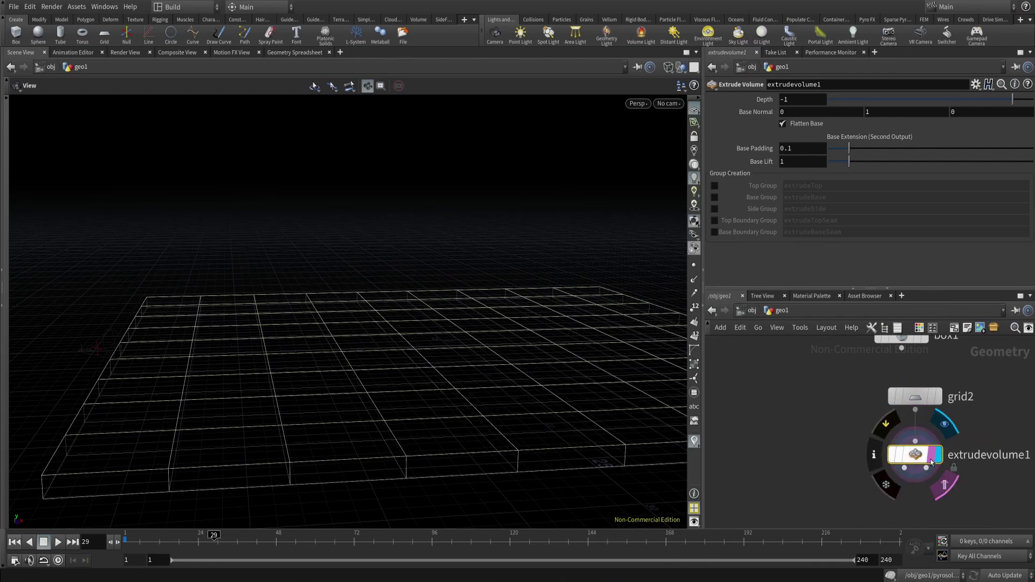
pyautogui.click(933, 459)
pyautogui.moveTo(826, 480); pyautogui.dragTo(817, 439, button='middle')
pyautogui.moveTo(443, 356); pyautogui.dragTo(430, 303)
# Add a VDB from Polygons node, wire the Extruded Volume output into its first input, and display it.
pyautogui.press('Tab')
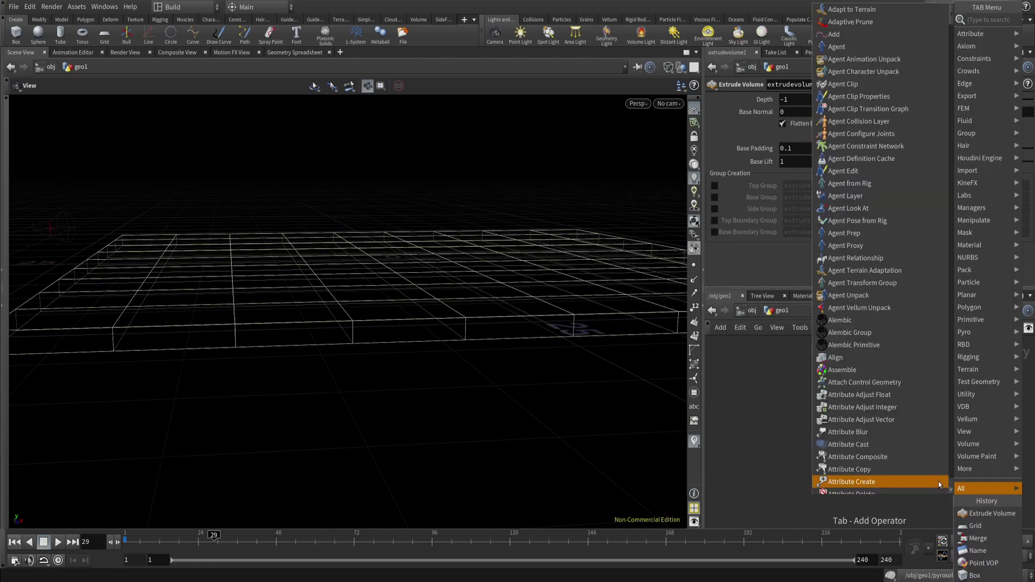
pyautogui.write('vdb from')
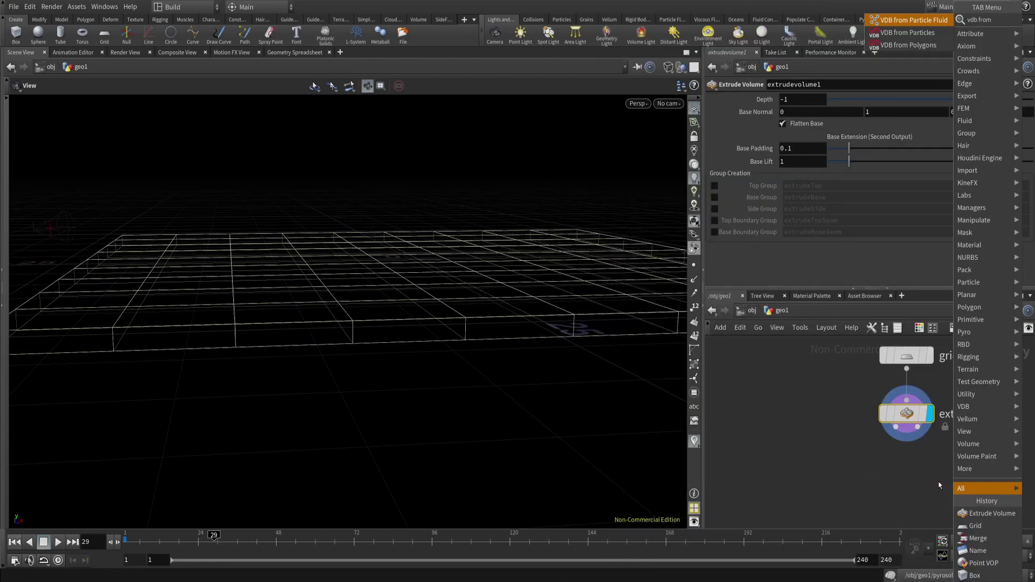
pyautogui.press('Down')
pyautogui.press('Return')
pyautogui.click(936, 477)
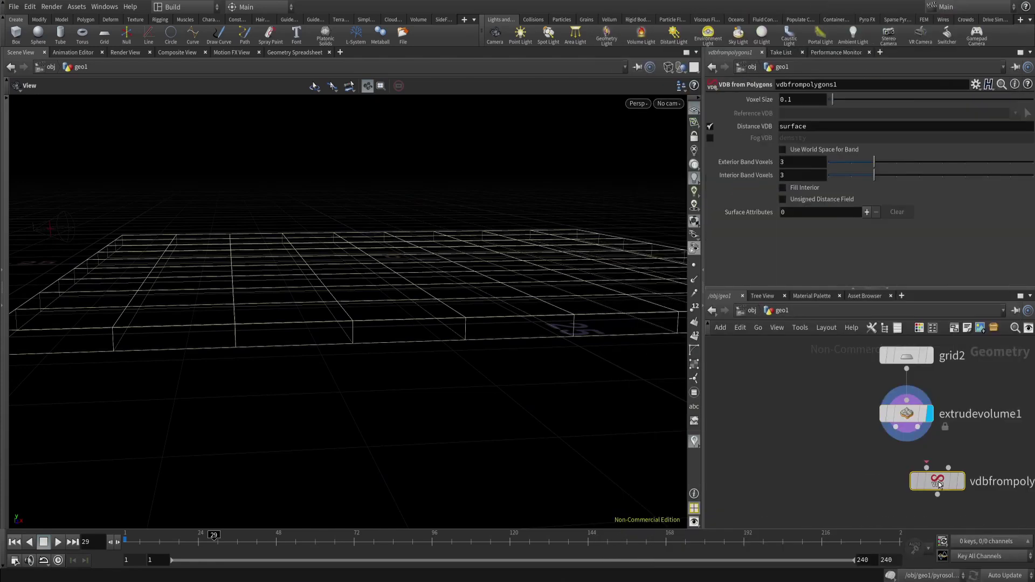
pyautogui.moveTo(936, 471)
pyautogui.mouseDown()
pyautogui.moveTo(891, 481)
pyautogui.moveTo(907, 369)
pyautogui.mouseUp()
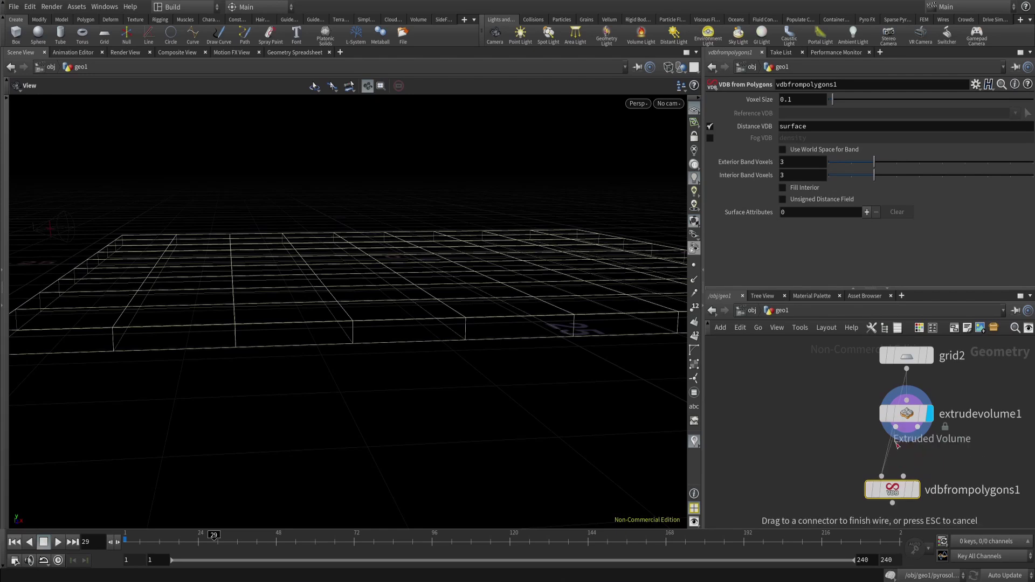
pyautogui.click(915, 490)
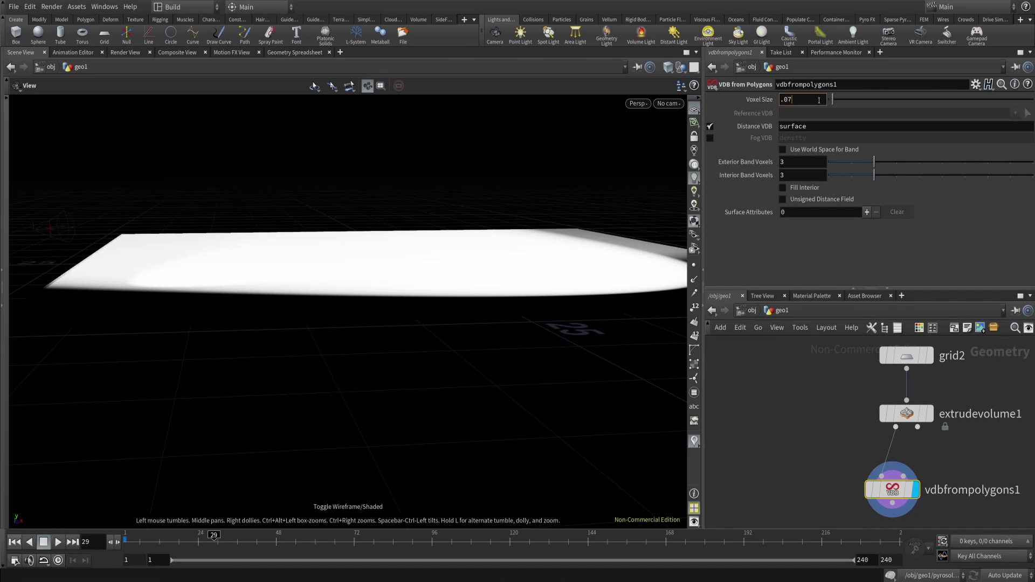
# Set the VDB from Polygons voxel size to .075 and enable Fill Interior.
pyautogui.press('Return')
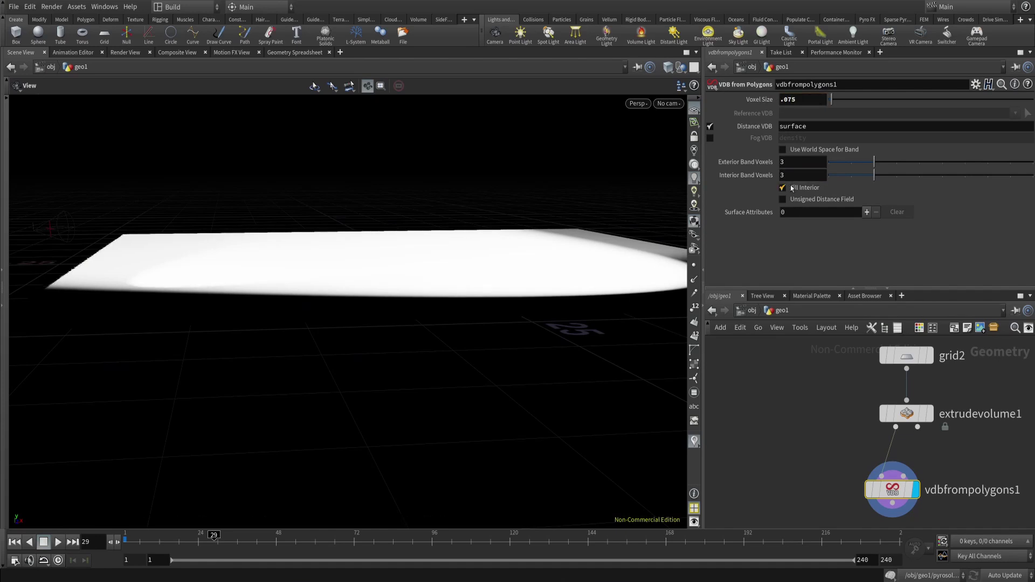
pyautogui.click(791, 188)
pyautogui.moveTo(540, 270); pyautogui.dragTo(545, 307)
pyautogui.moveTo(545, 308); pyautogui.dragTo(594, 303, button='right')
pyautogui.moveTo(594, 303); pyautogui.dragTo(597, 334)
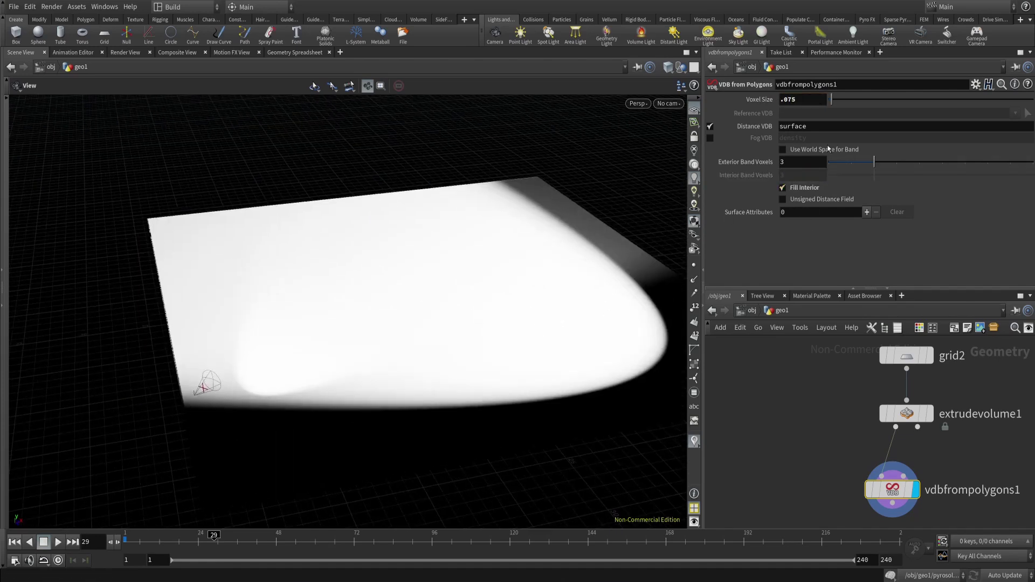
# Name the Distance VDB of the VDB from Polygons node "collision".
pyautogui.moveTo(849, 130); pyautogui.dragTo(760, 137)
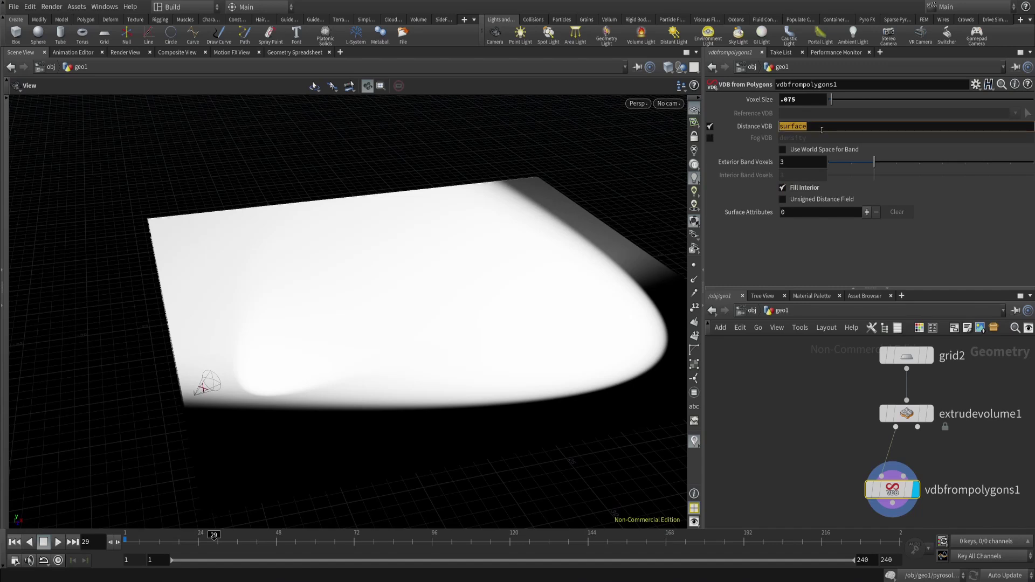
pyautogui.write('collision')
pyautogui.press('Return')
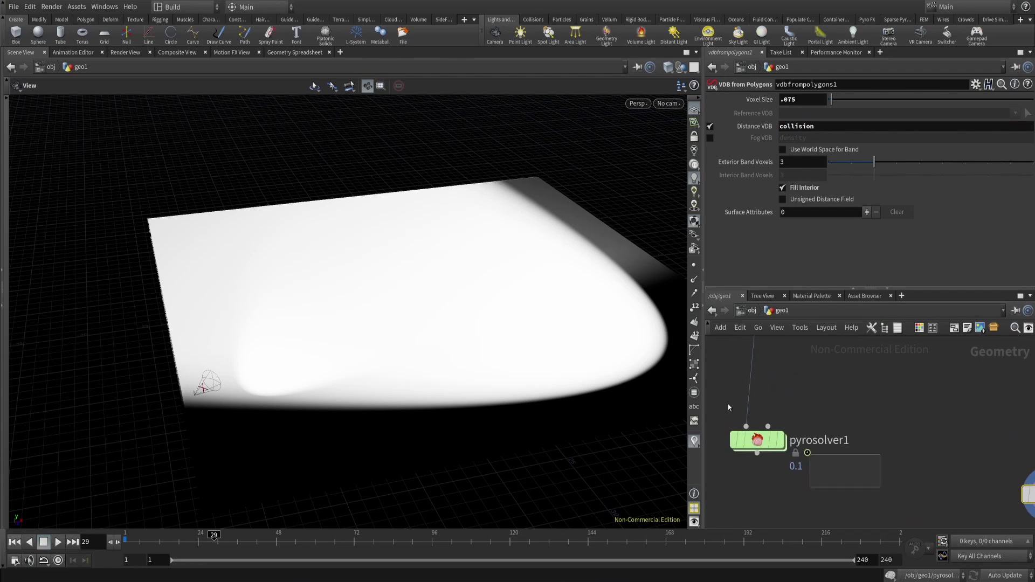
# Wire the collision VDB into the second input of pyrosolver1 and display the solver.
pyautogui.click(747, 431)
pyautogui.moveTo(814, 429); pyautogui.dragTo(771, 408, button='middle')
pyautogui.moveTo(835, 398); pyautogui.dragTo(1004, 484)
pyautogui.moveTo(792, 408); pyautogui.dragTo(899, 404, button='middle')
pyautogui.moveTo(765, 439); pyautogui.dragTo(758, 495)
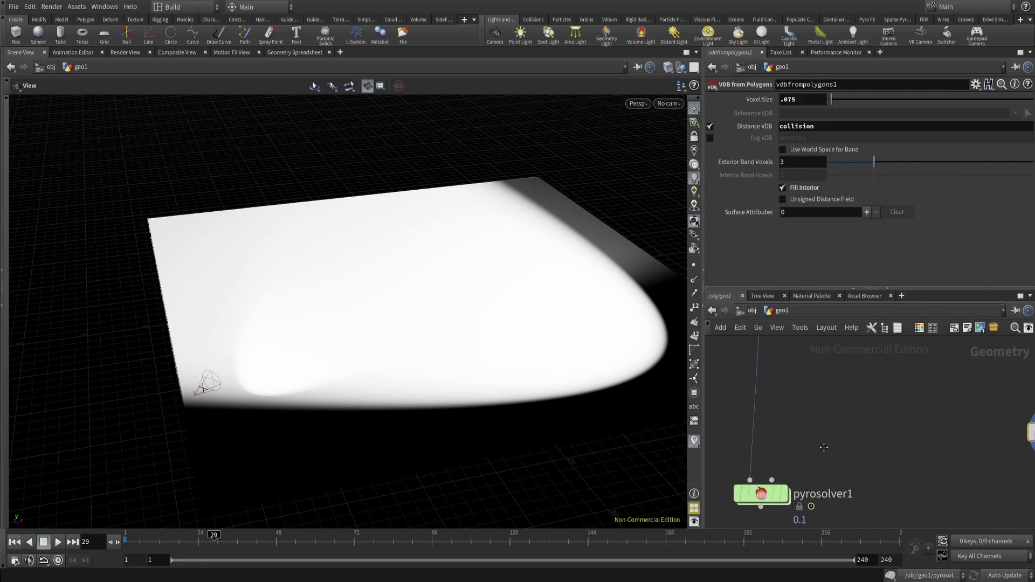
pyautogui.moveTo(758, 494); pyautogui.dragTo(742, 483, button='middle')
pyautogui.click(749, 468)
pyautogui.moveTo(913, 444); pyautogui.dragTo(856, 442, button='middle')
pyautogui.click(974, 434)
pyautogui.moveTo(728, 490); pyautogui.dragTo(959, 427, button='middle')
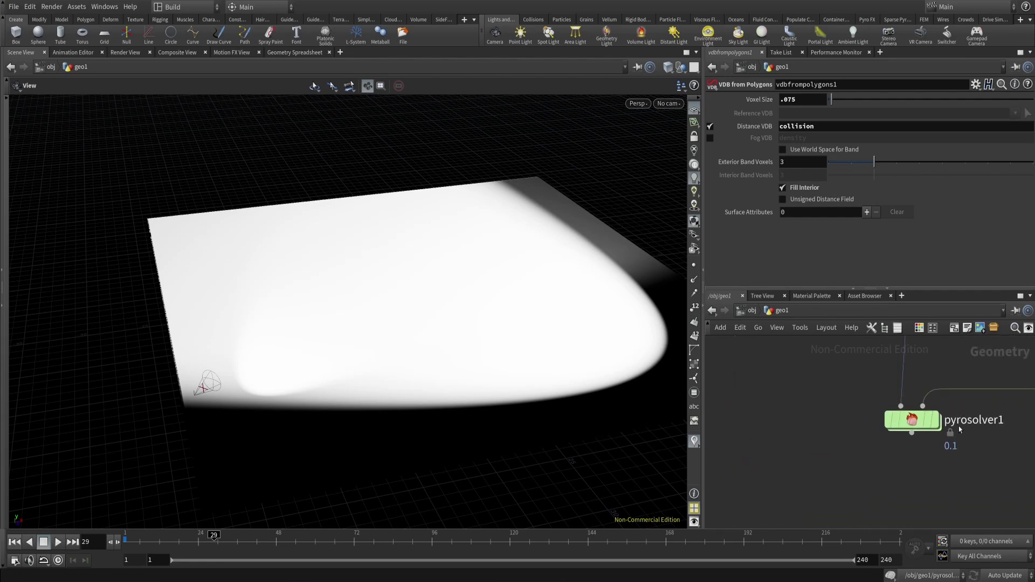
pyautogui.click(936, 426)
# Play the simulation from the first frame and examine how the smoke collides with the ground from side and above.
pyautogui.moveTo(575, 436); pyautogui.dragTo(559, 349)
pyautogui.scroll(4, 557, 349)
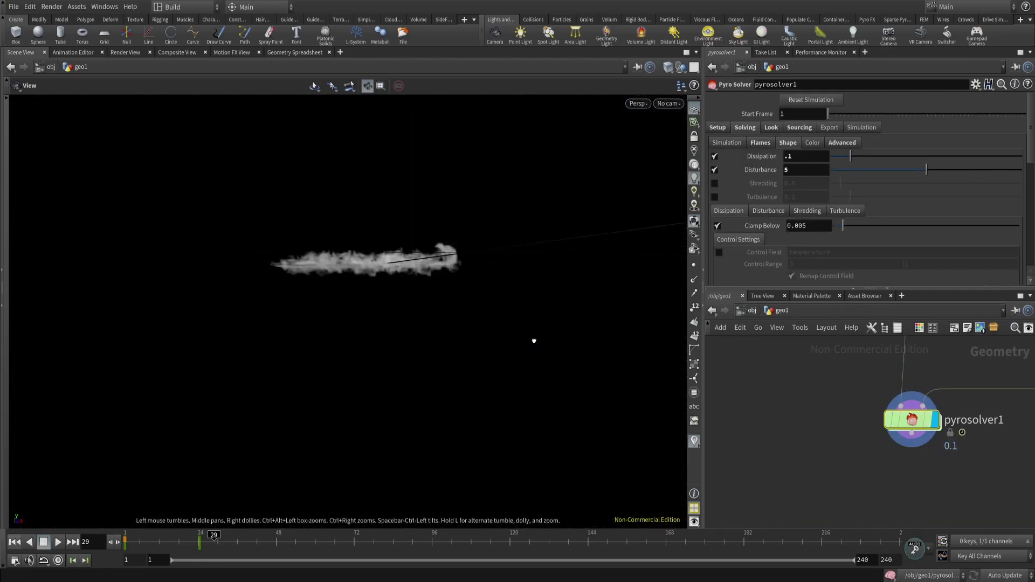
pyautogui.moveTo(377, 428); pyautogui.dragTo(363, 456)
pyautogui.click(15, 542)
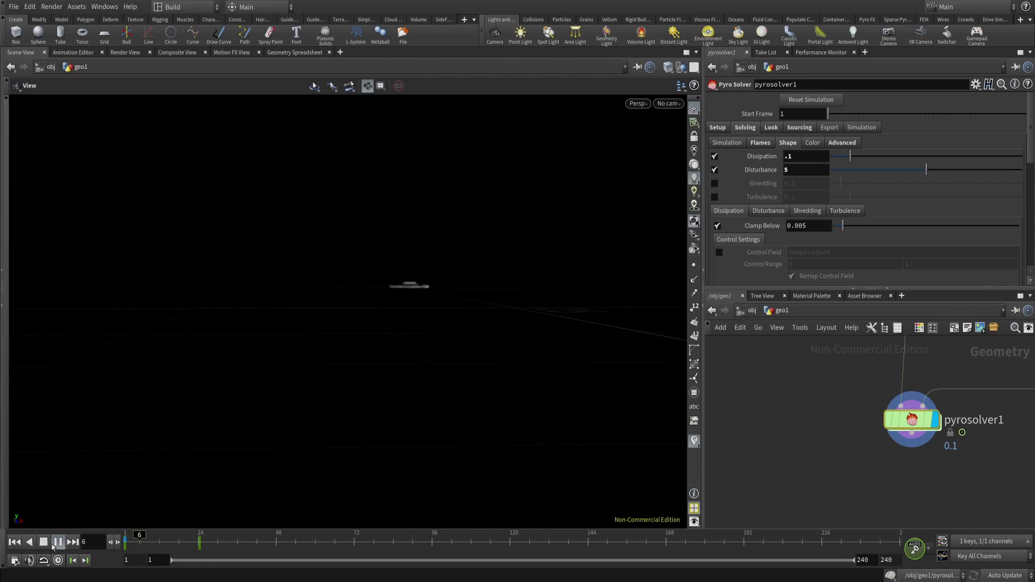
pyautogui.click(40, 542)
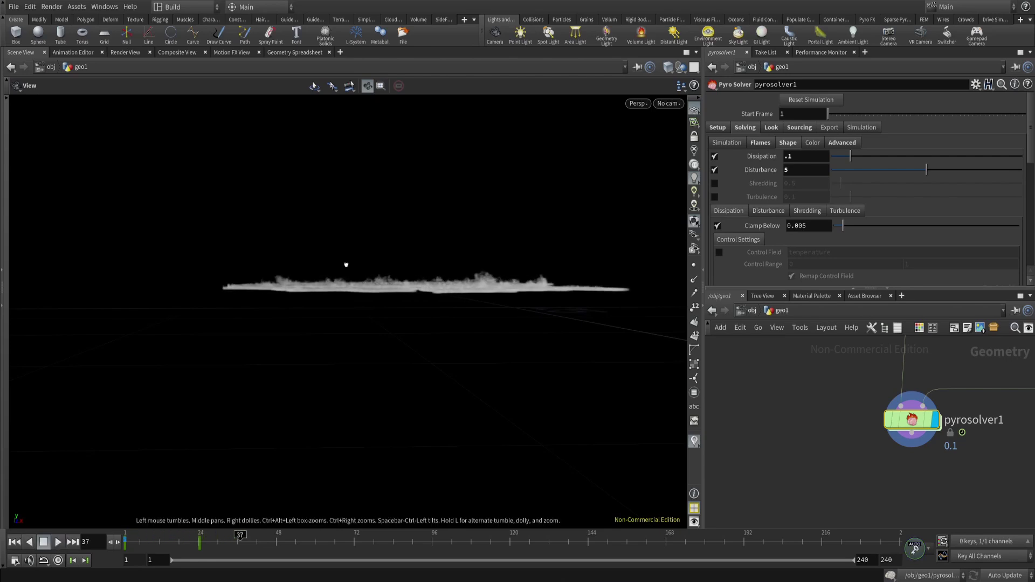
pyautogui.moveTo(346, 264); pyautogui.dragTo(337, 345)
pyautogui.scroll(4, 334, 348)
pyautogui.click(13, 542)
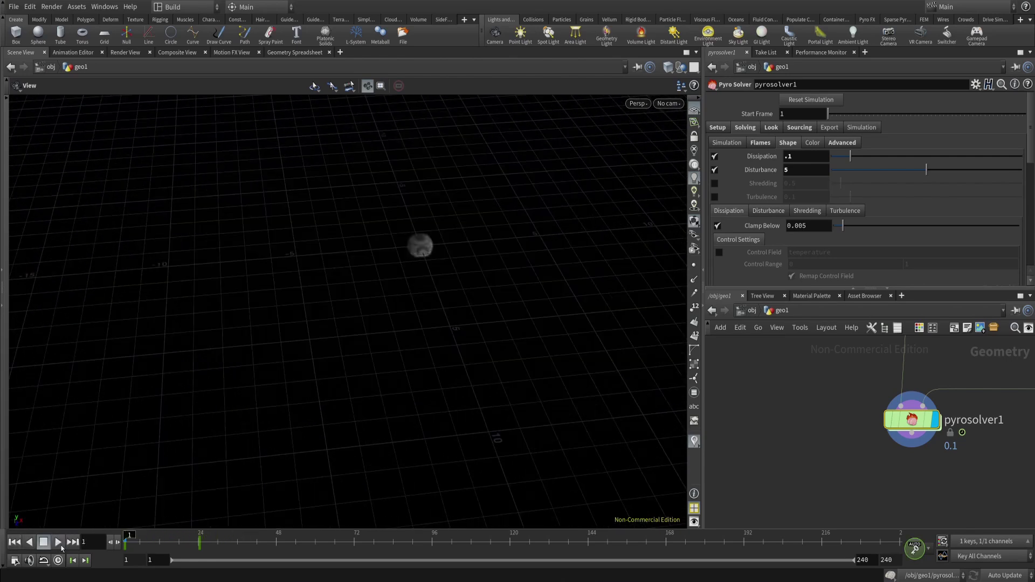
pyautogui.click(58, 542)
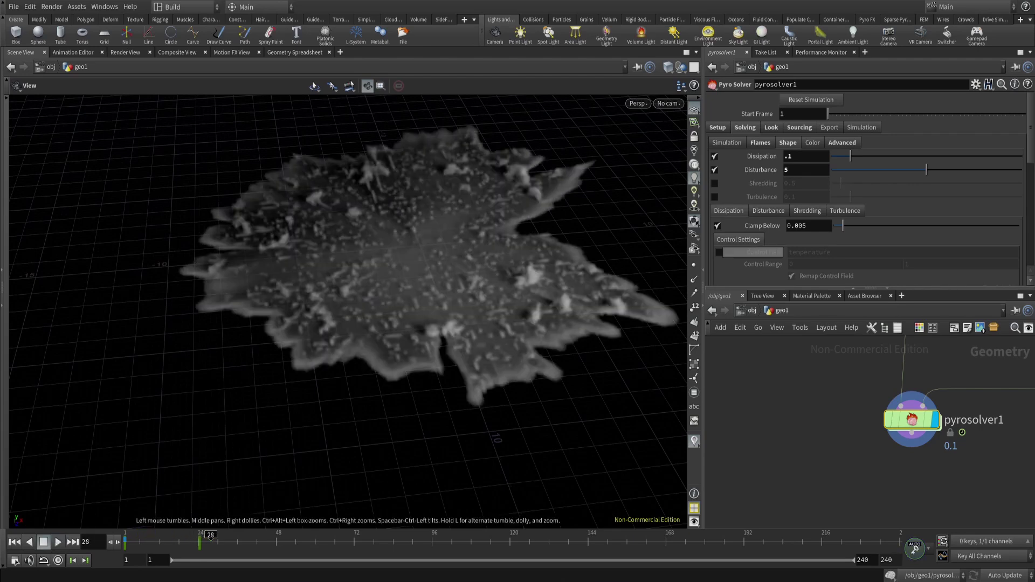
pyautogui.scroll(3, 572, 254)
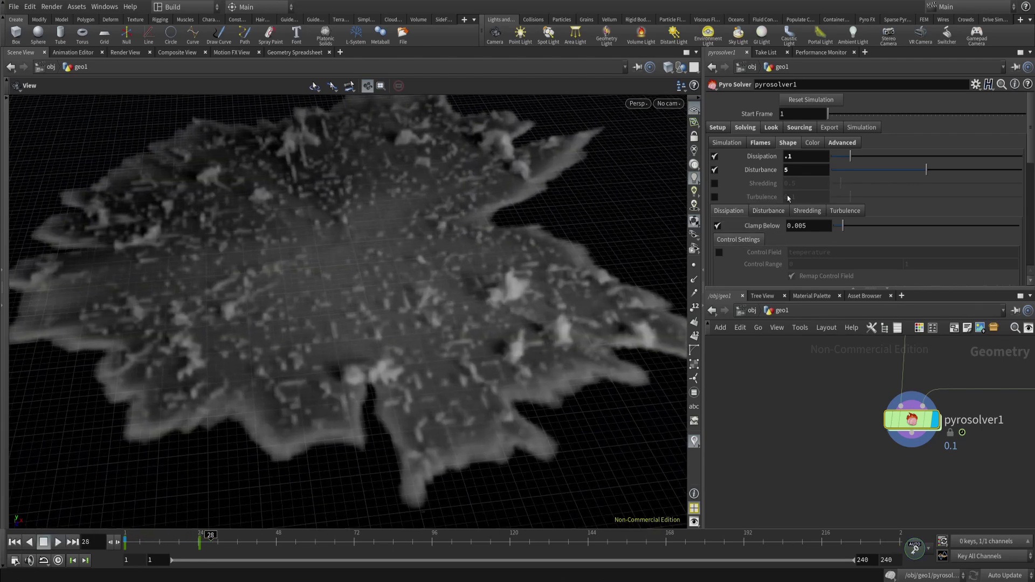
# Enable Turbulence on the Pyro Solver with a value of 1 and set its Influence Field to density.
pyautogui.click(715, 198)
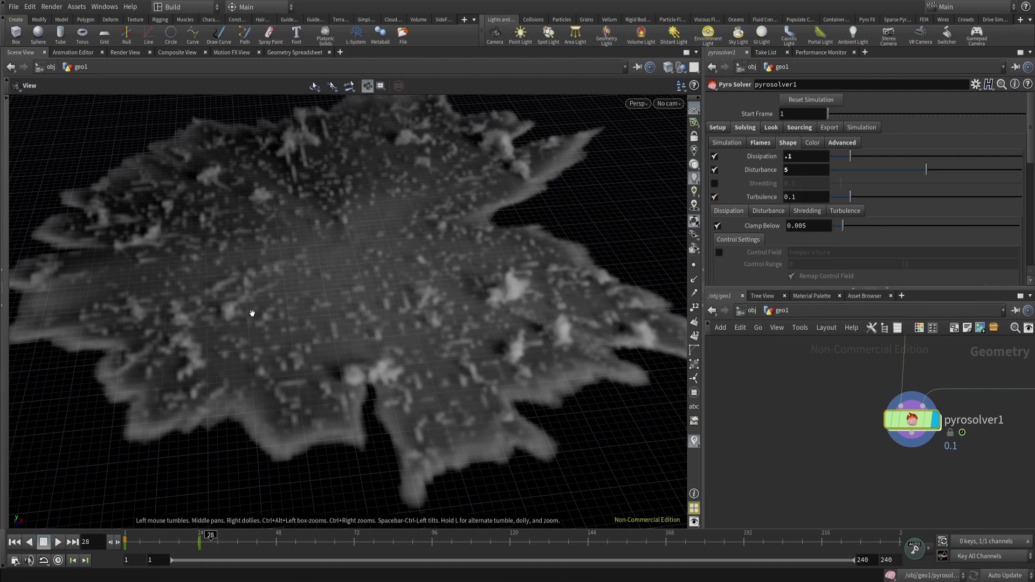
pyautogui.moveTo(252, 313); pyautogui.dragTo(331, 290)
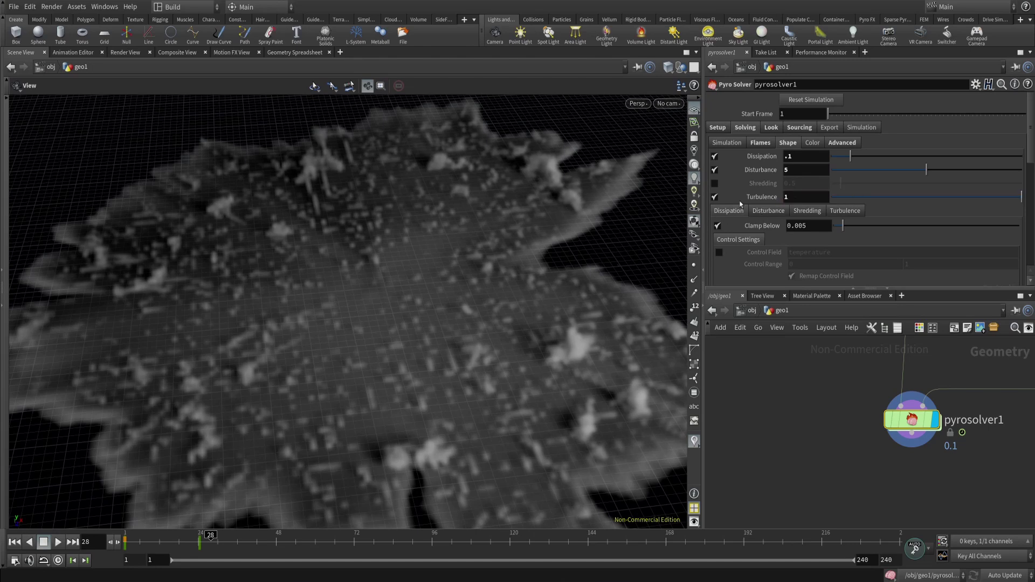
pyautogui.click(845, 211)
pyautogui.scroll(-3, 836, 222)
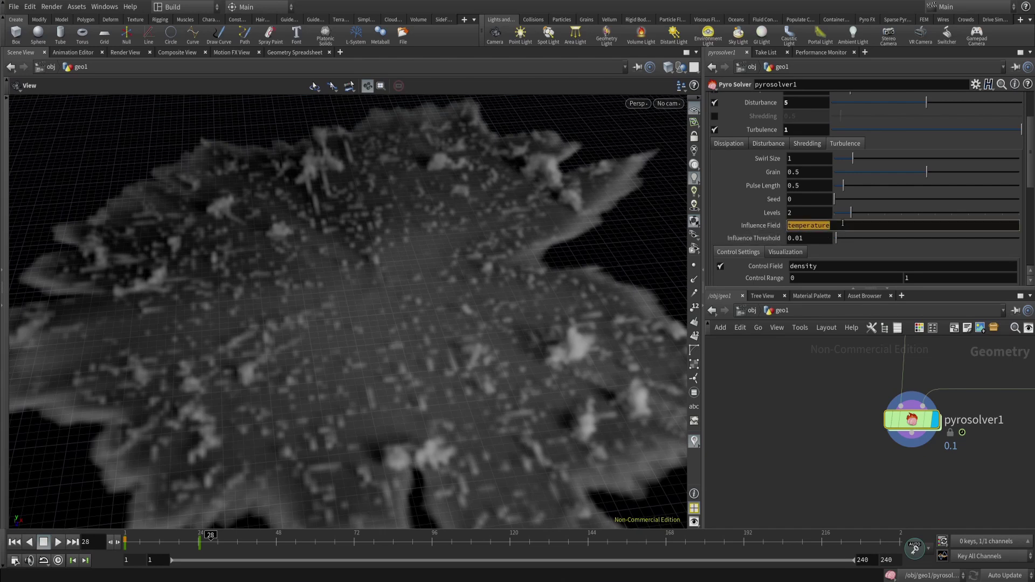
pyautogui.moveTo(800, 351); pyautogui.dragTo(848, 389)
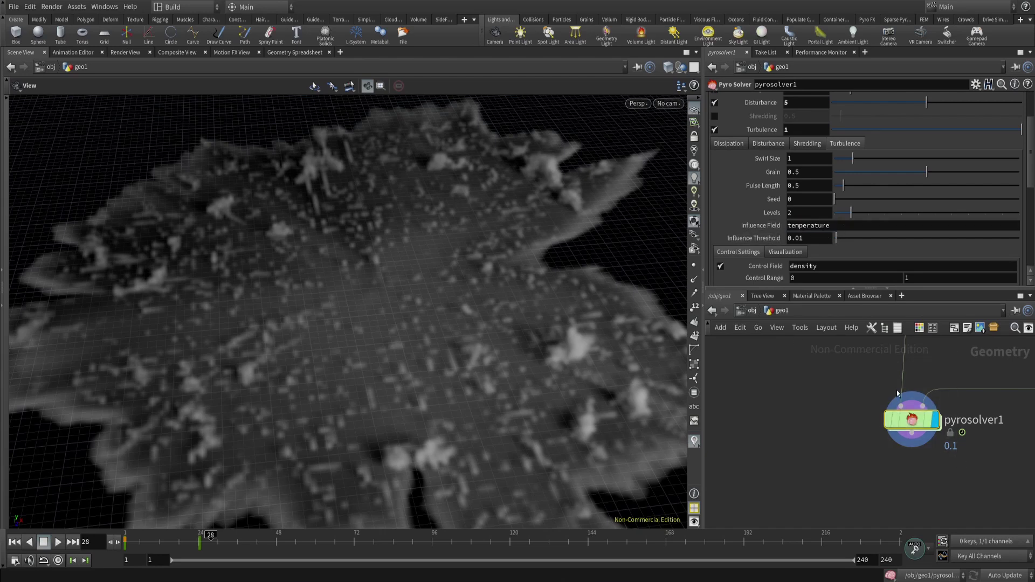
pyautogui.moveTo(897, 393); pyautogui.dragTo(875, 436, button='middle')
pyautogui.doubleClick(831, 226)
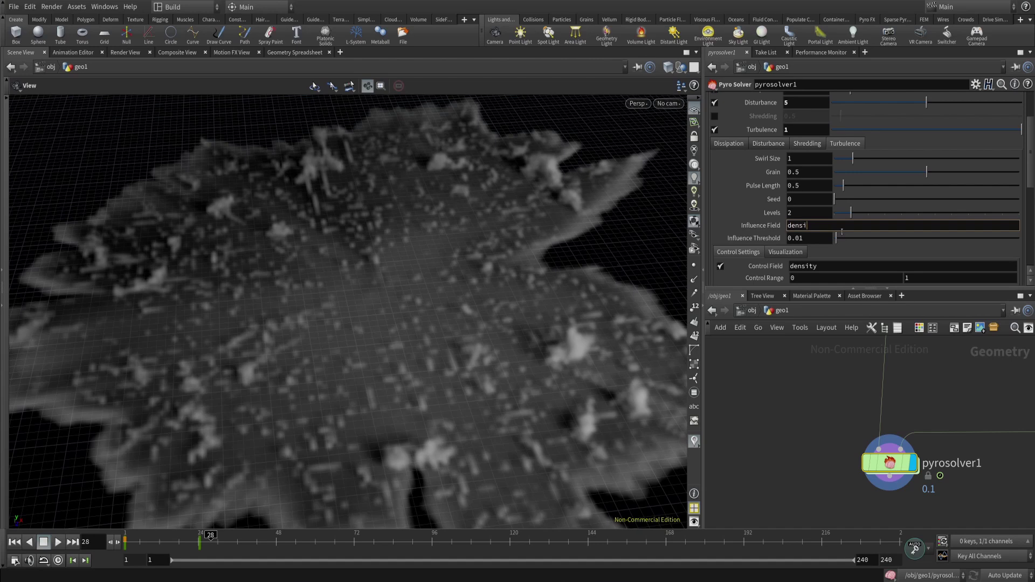
pyautogui.press('Return')
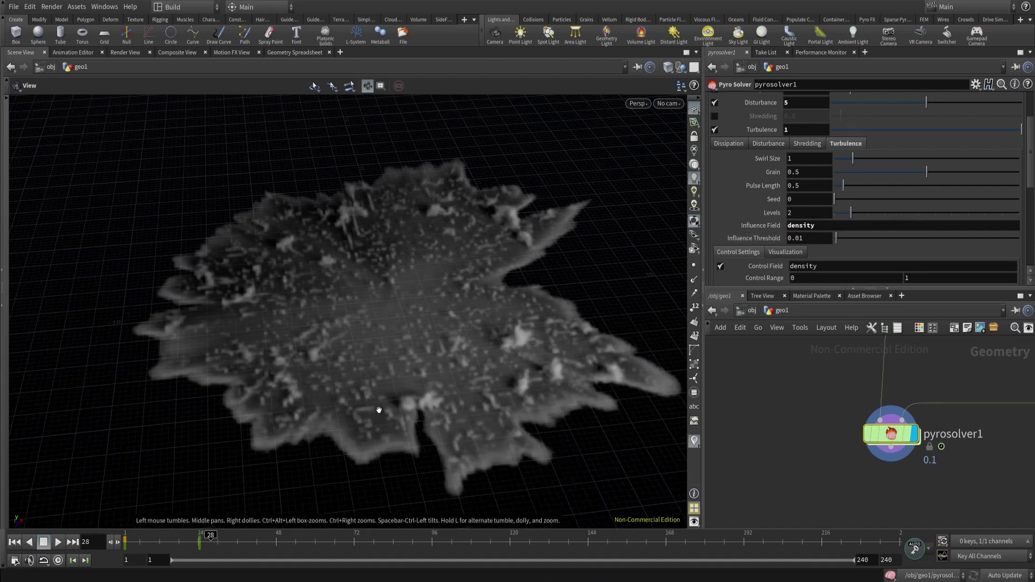
# Replay the simulation from the first frame and examine the effect of turbulence on the smoke at ground level.
pyautogui.click(15, 543)
pyautogui.click(55, 544)
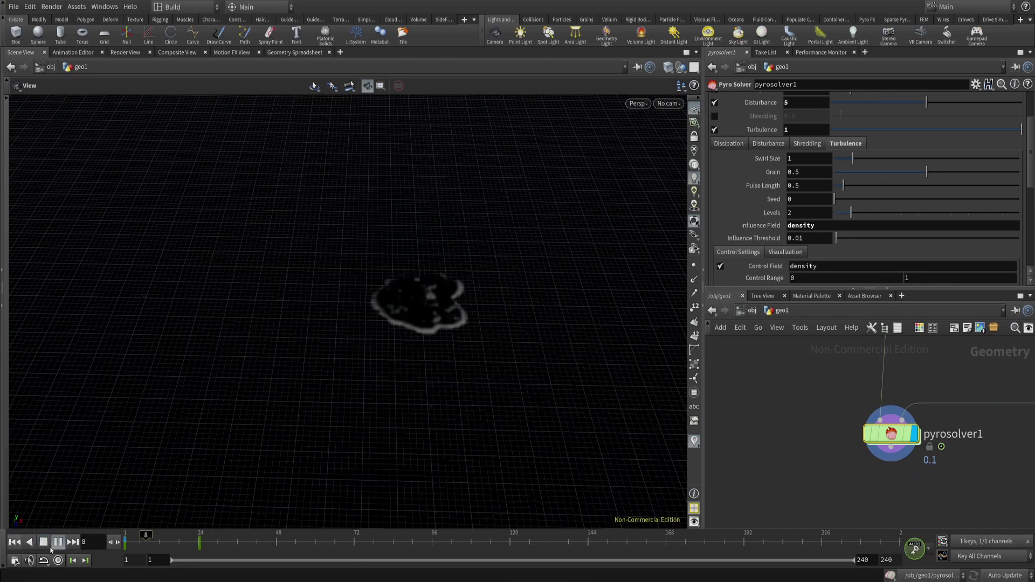
pyautogui.click(47, 545)
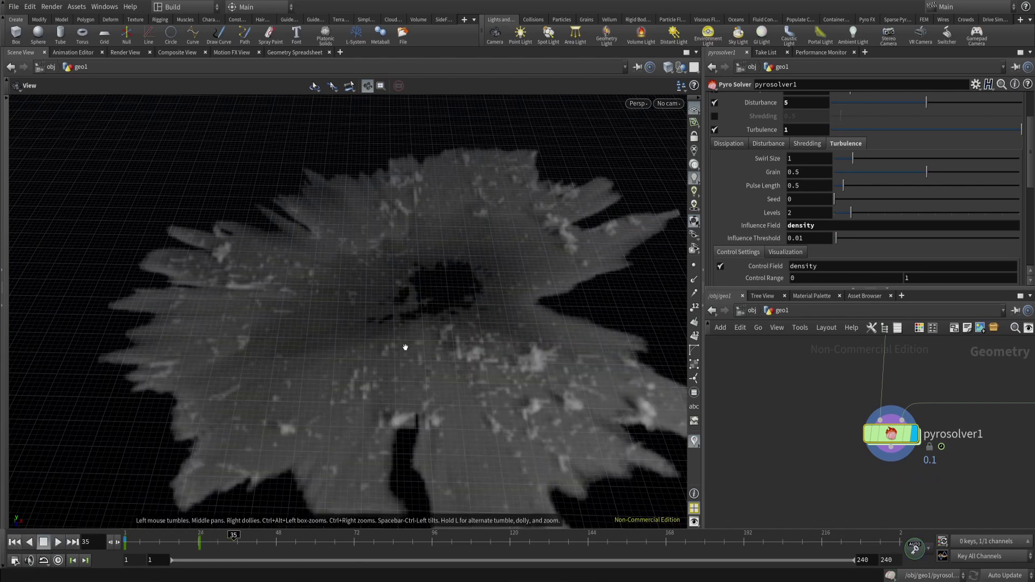
pyautogui.moveTo(404, 347)
pyautogui.mouseDown()
pyautogui.moveTo(526, 274)
pyautogui.moveTo(539, 237)
pyautogui.mouseUp()
pyautogui.hotkey('shift', 'w')
pyautogui.press('w')
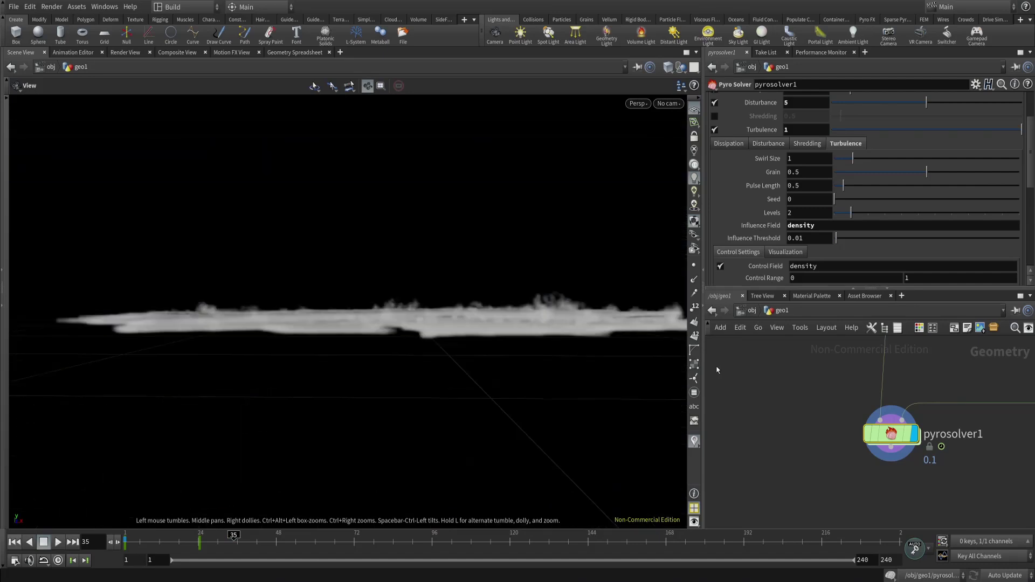
# Lower grid2, the ground collision grid, to a center Y of about -0.27.
pyautogui.moveTo(973, 459)
pyautogui.mouseDown(button='middle')
pyautogui.moveTo(855, 473)
pyautogui.moveTo(722, 512)
pyautogui.mouseUp(button='middle')
pyautogui.moveTo(886, 382); pyautogui.dragTo(890, 470, button='middle')
pyautogui.click(838, 380)
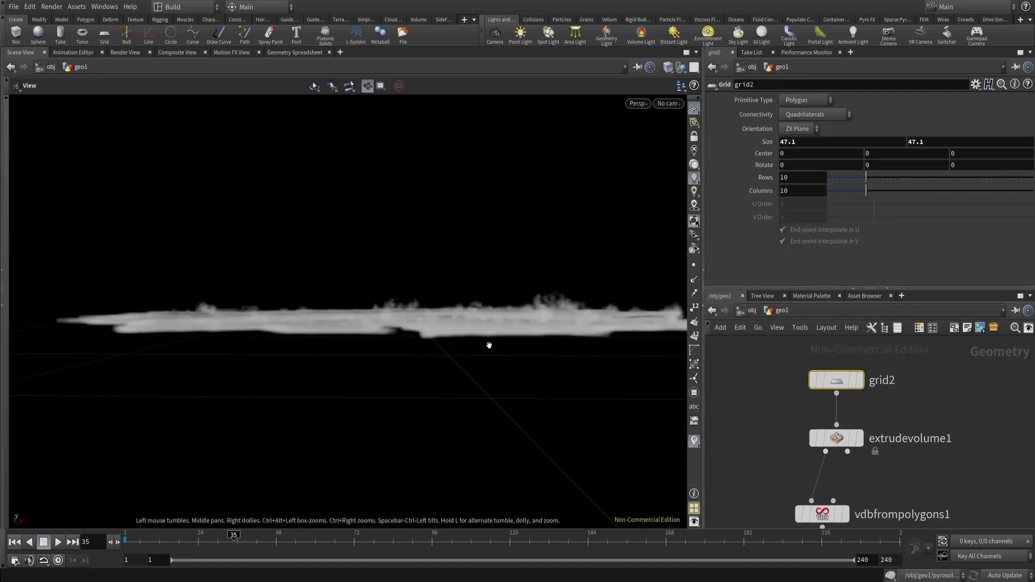
pyautogui.scroll(-2, 487, 344)
pyautogui.press('Return')
pyautogui.moveTo(429, 296); pyautogui.dragTo(428, 302)
# Play the simulation from the first frame with the lowered ground and examine it from above.
pyautogui.keyDown('alt'); pyautogui.moveTo(381, 353); pyautogui.dragTo(345, 431); pyautogui.keyUp('alt')
pyautogui.click(16, 545)
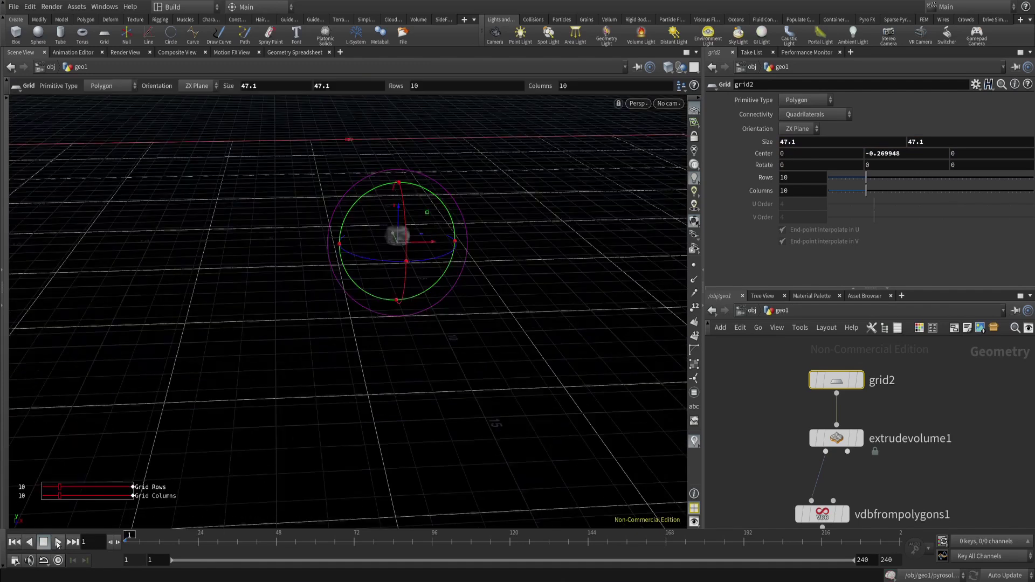
pyautogui.click(57, 543)
pyautogui.keyDown('alt'); pyautogui.moveTo(217, 290); pyautogui.dragTo(232, 337); pyautogui.keyUp('alt')
pyautogui.keyDown('alt'); pyautogui.moveTo(232, 337); pyautogui.dragTo(277, 465, button='middle'); pyautogui.keyUp('alt')
pyautogui.click(57, 545)
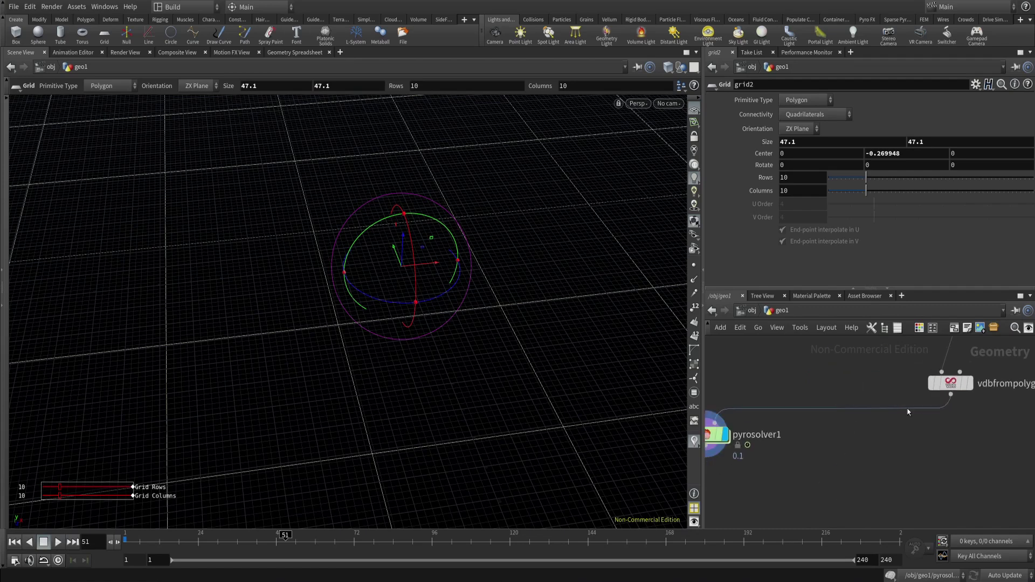
# Replay the Pyro Solver simulation from the first frame and examine the spreading smoke close up from a lower angle.
pyautogui.click(14, 542)
pyautogui.click(58, 542)
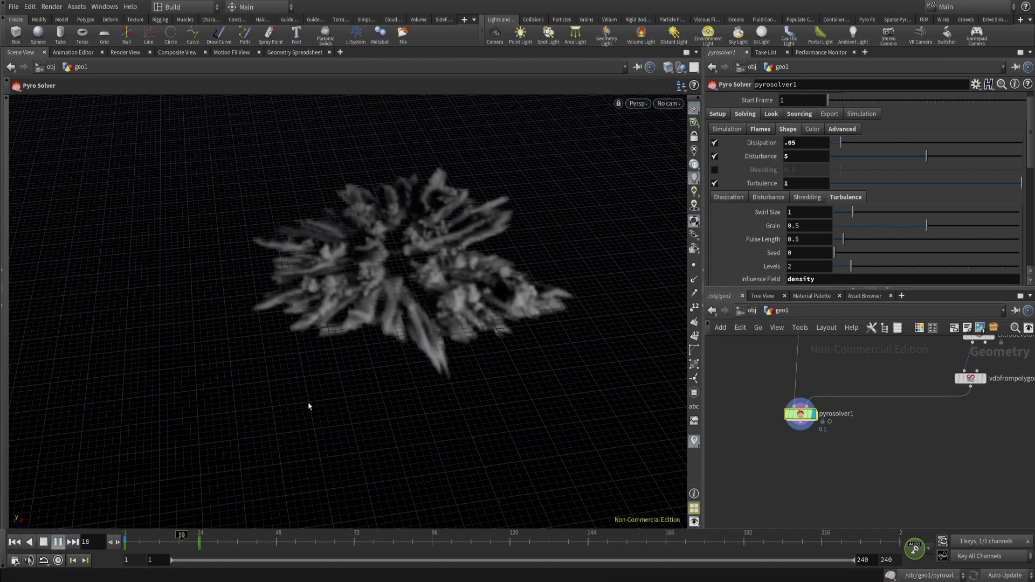
pyautogui.keyDown('alt'); pyautogui.moveTo(439, 307); pyautogui.dragTo(362, 347, button='right'); pyautogui.keyUp('alt')
pyautogui.keyDown('alt'); pyautogui.moveTo(363, 347); pyautogui.dragTo(408, 397); pyautogui.keyUp('alt')
pyautogui.click(43, 543)
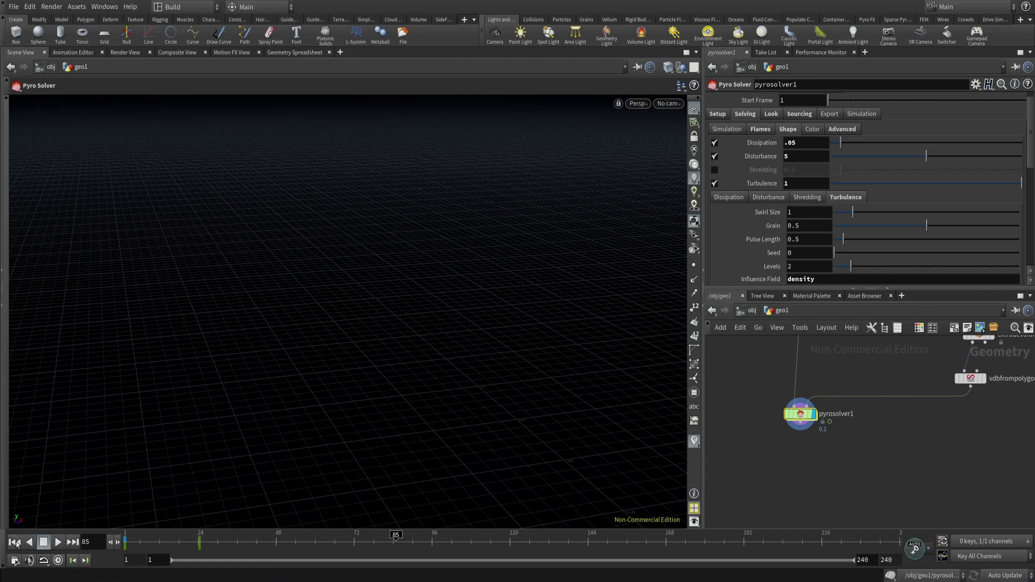
pyautogui.click(14, 542)
pyautogui.click(58, 542)
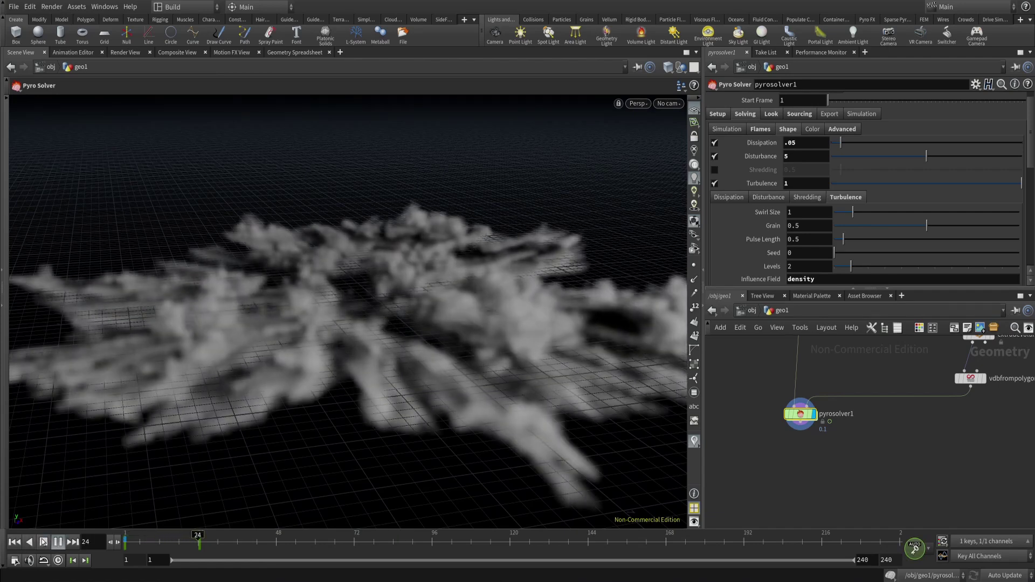
pyautogui.click(43, 543)
# Set the voxel size of pyrosolver1 to .05.
pyautogui.scroll(-3, 328, 267)
pyautogui.scroll(-6, 804, 385)
pyautogui.moveTo(755, 381); pyautogui.dragTo(767, 464, button='middle')
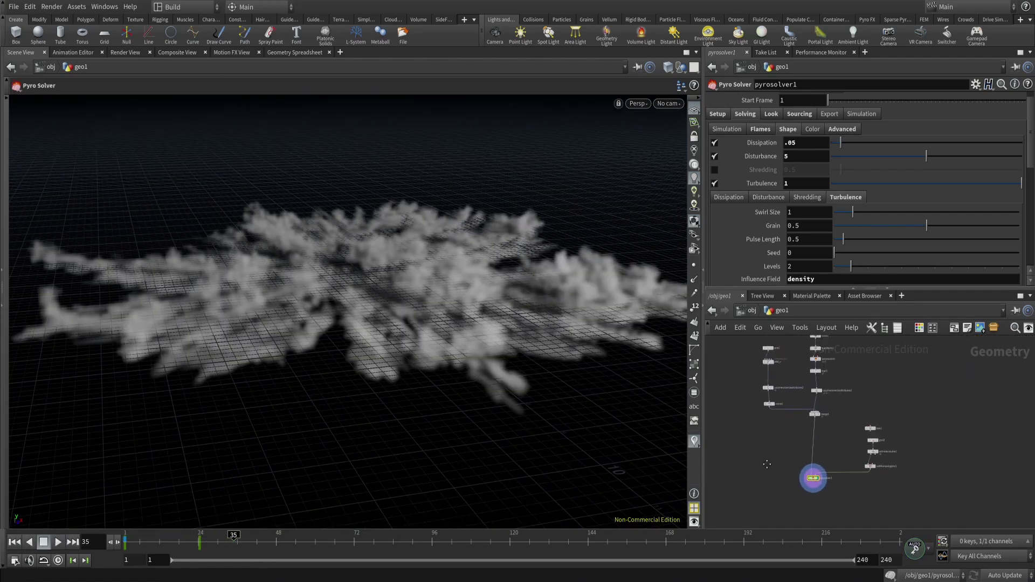
pyautogui.moveTo(766, 376); pyautogui.dragTo(774, 396)
pyautogui.press('a')
pyautogui.scroll(3, 766, 395)
pyautogui.moveTo(804, 473); pyautogui.dragTo(790, 408, button='middle')
pyautogui.click(835, 472)
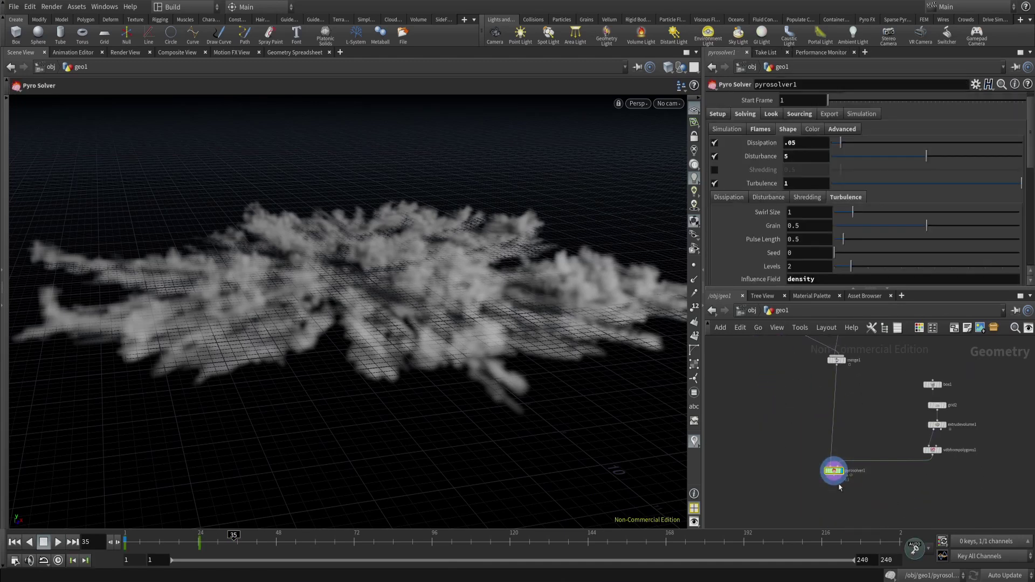
pyautogui.click(719, 114)
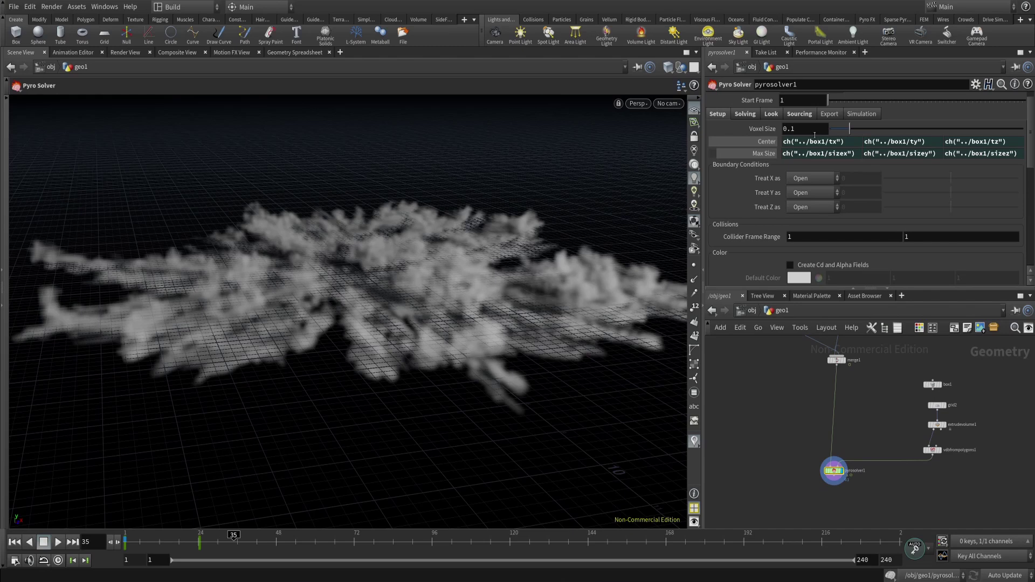
pyautogui.doubleClick(814, 133)
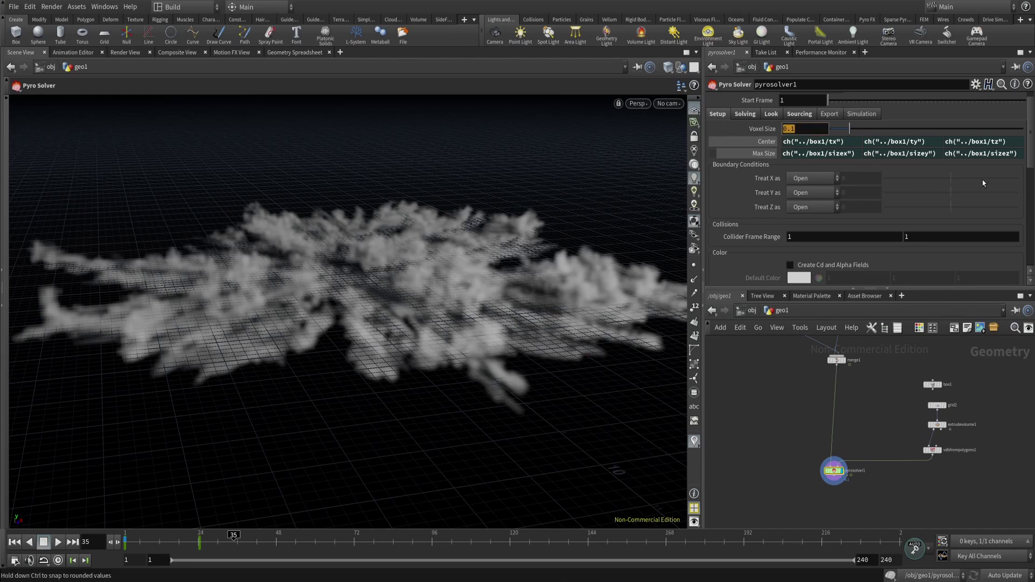
pyautogui.write('.05')
pyautogui.press('Return')
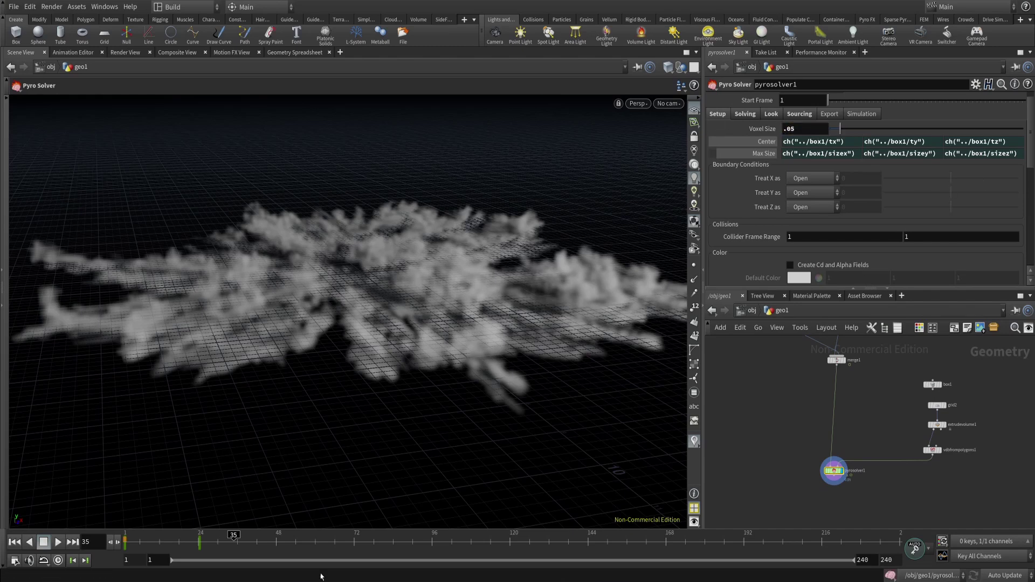
# Replay the simulation from the first frame and examine the smoke detail at the finer voxel size.
pyautogui.click(15, 541)
pyautogui.click(58, 542)
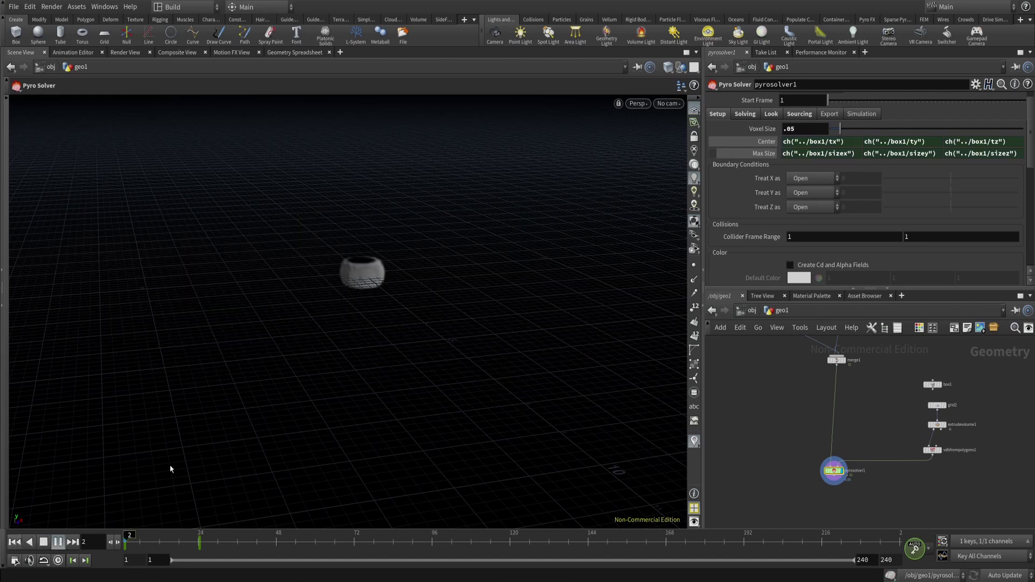
pyautogui.press('Escape')
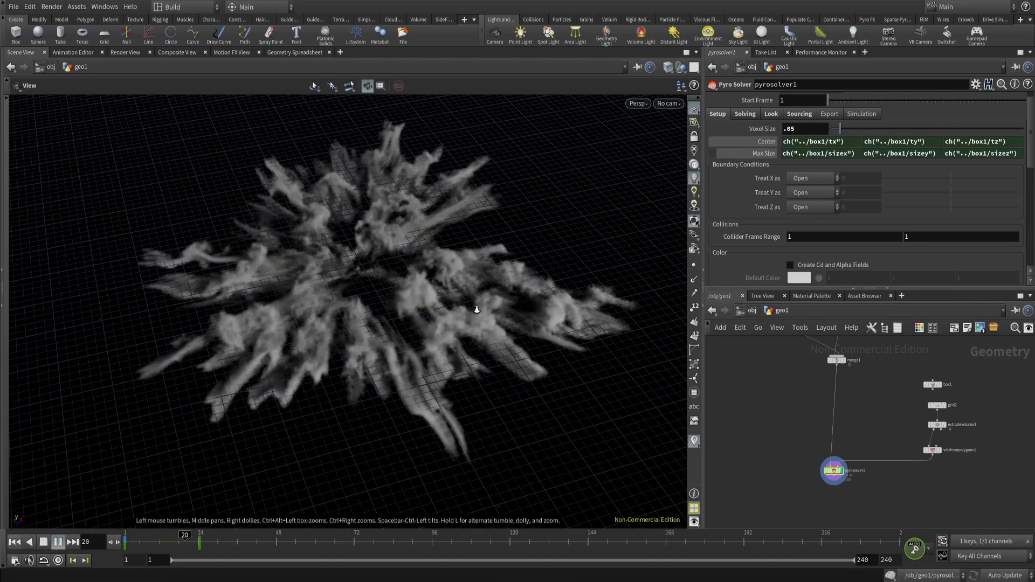
pyautogui.moveTo(510, 331); pyautogui.dragTo(480, 324)
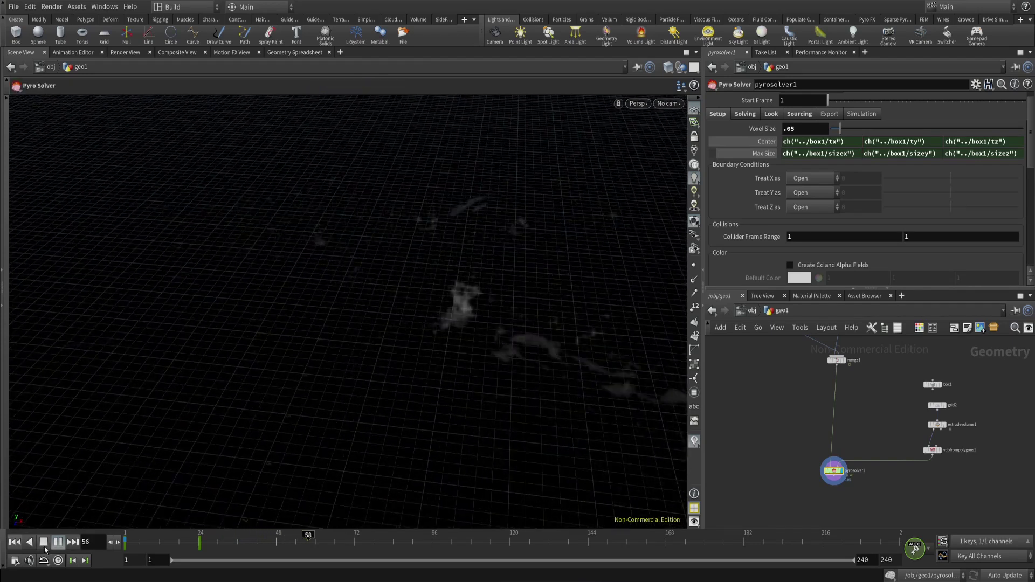
pyautogui.click(44, 542)
pyautogui.keyDown('alt'); pyautogui.moveTo(390, 361); pyautogui.dragTo(351, 318); pyautogui.keyUp('alt')
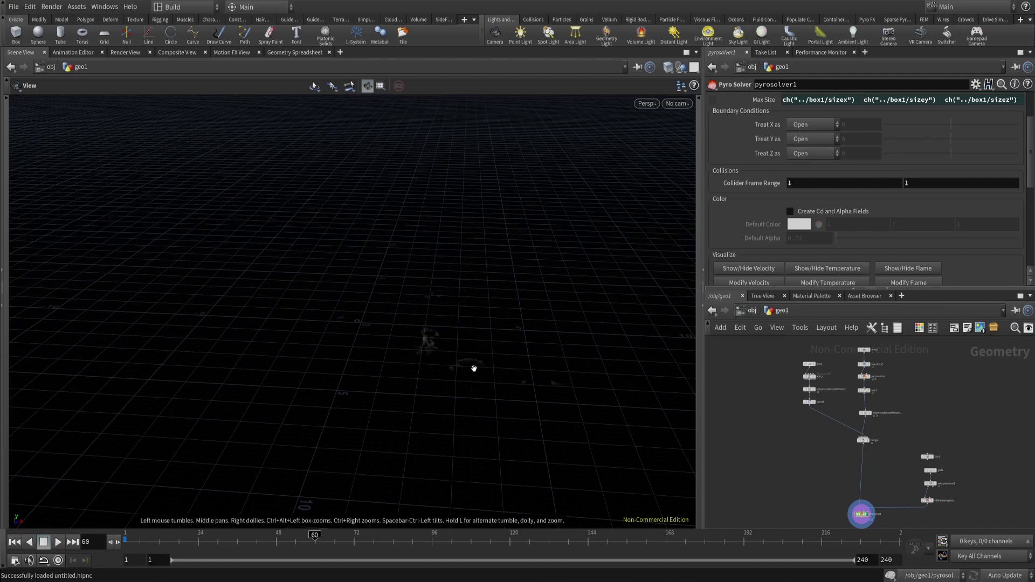
# Display the add_v node, open its inner network and select curlnoise1 to show its parameters.
pyautogui.scroll(5, 801, 428)
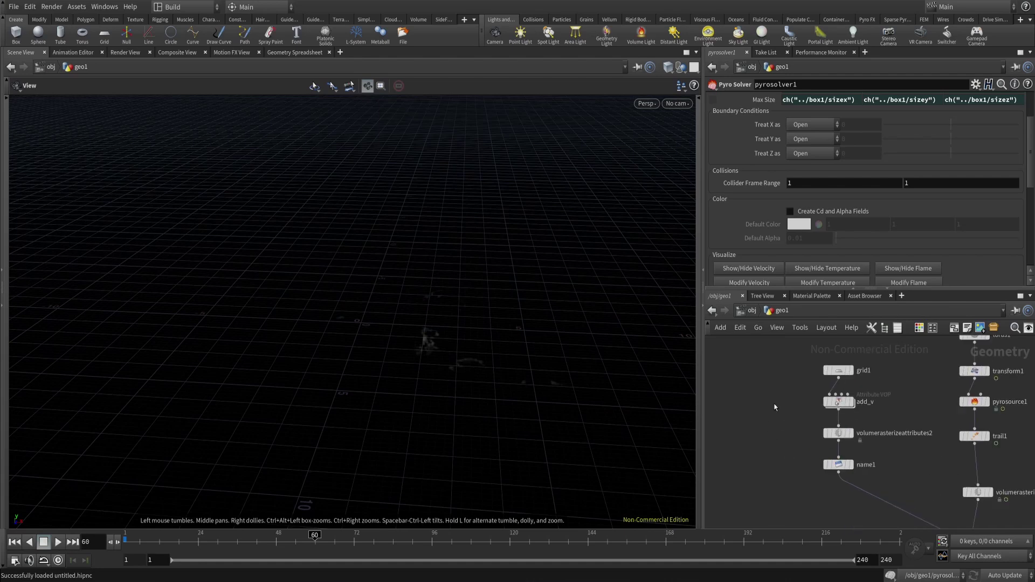
pyautogui.click(844, 404)
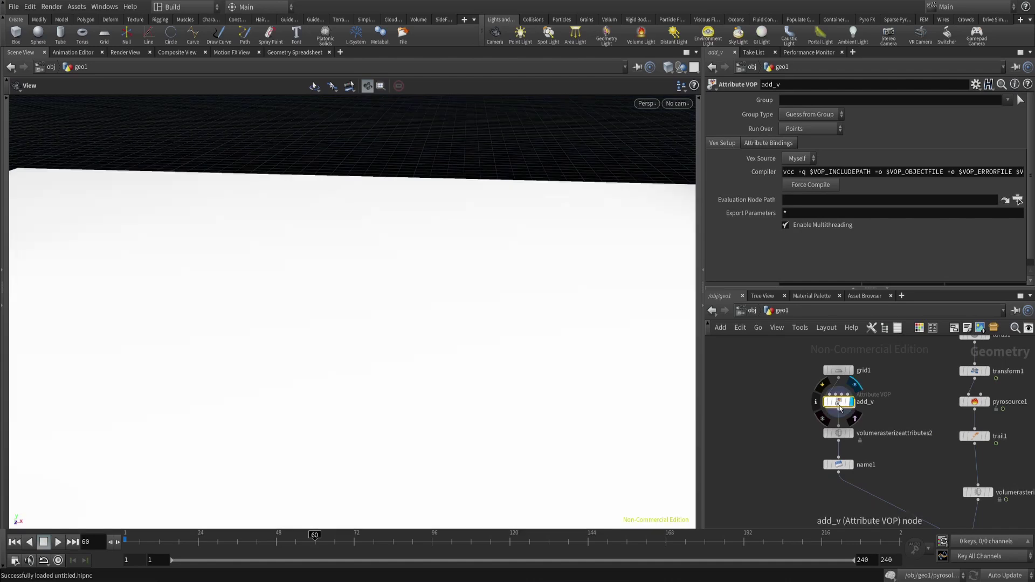
pyautogui.doubleClick(840, 403)
pyautogui.scroll(3, 818, 438)
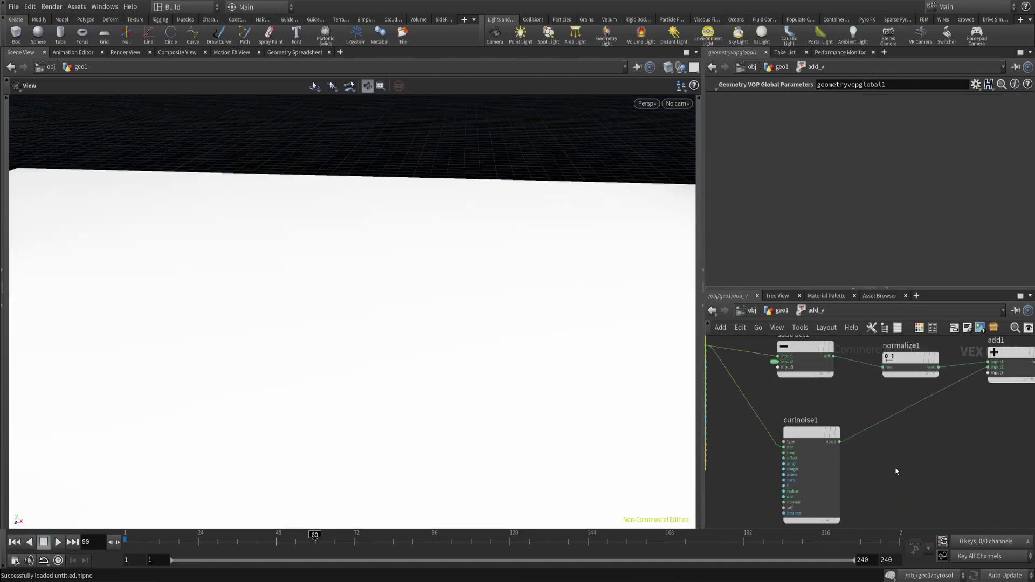
pyautogui.click(818, 461)
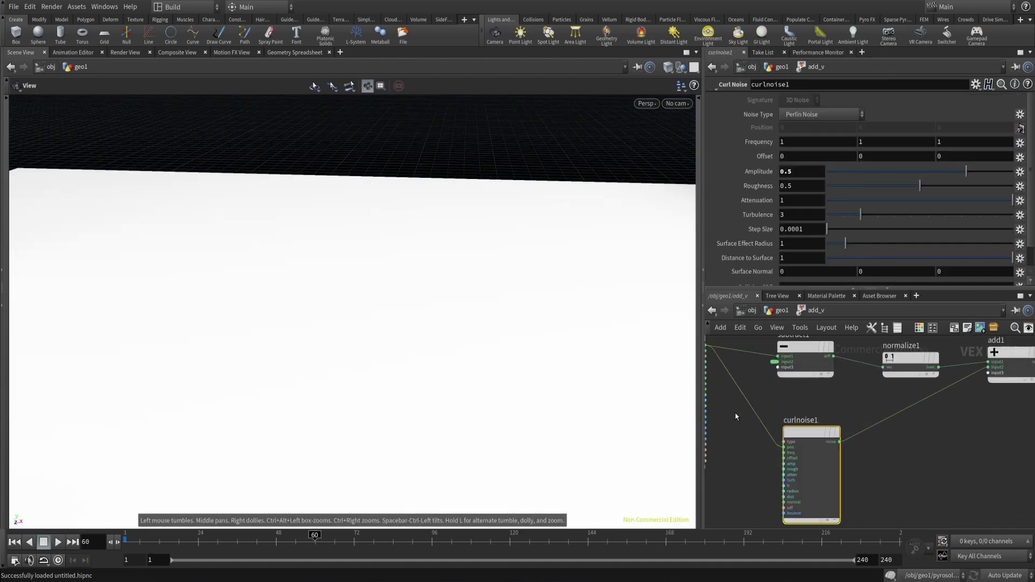
# Show the velocity vectors of the grid points in the viewport and examine their direction from ground level.
pyautogui.click(700, 459)
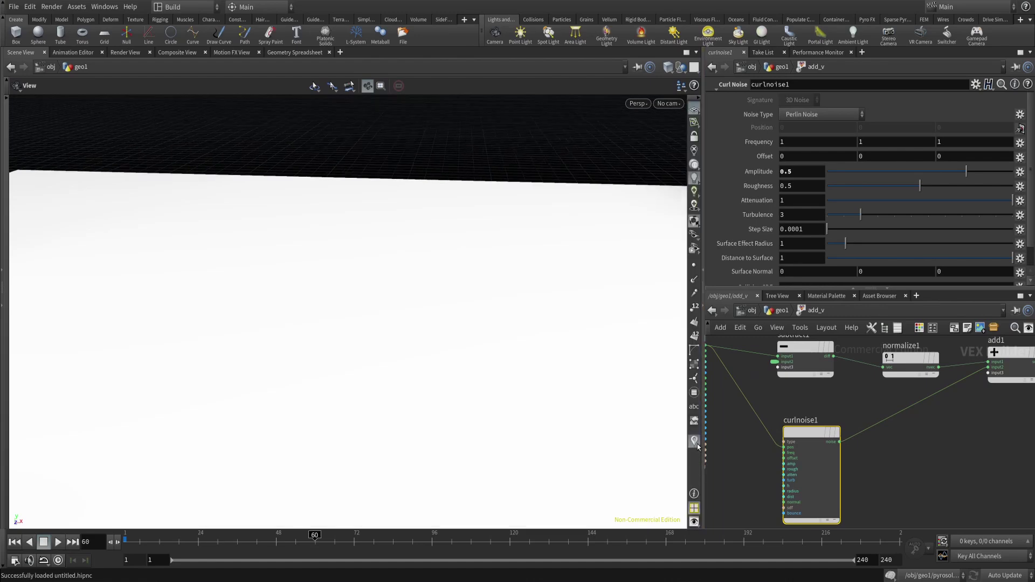
pyautogui.rightClick(697, 446)
pyautogui.click(699, 430)
pyautogui.scroll(-3, 474, 384)
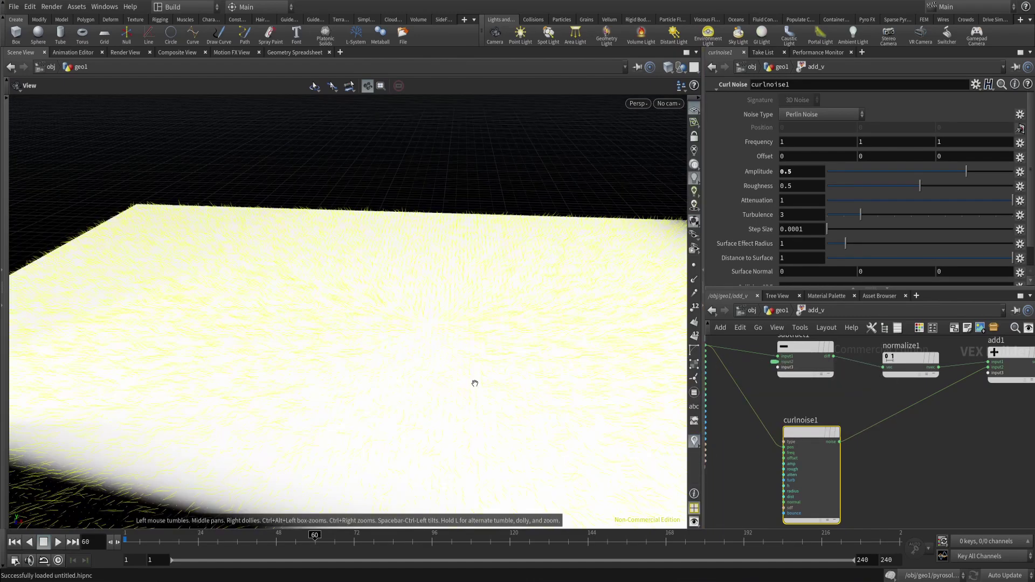
pyautogui.moveTo(475, 383); pyautogui.dragTo(550, 230)
pyautogui.moveTo(461, 293); pyautogui.dragTo(496, 301)
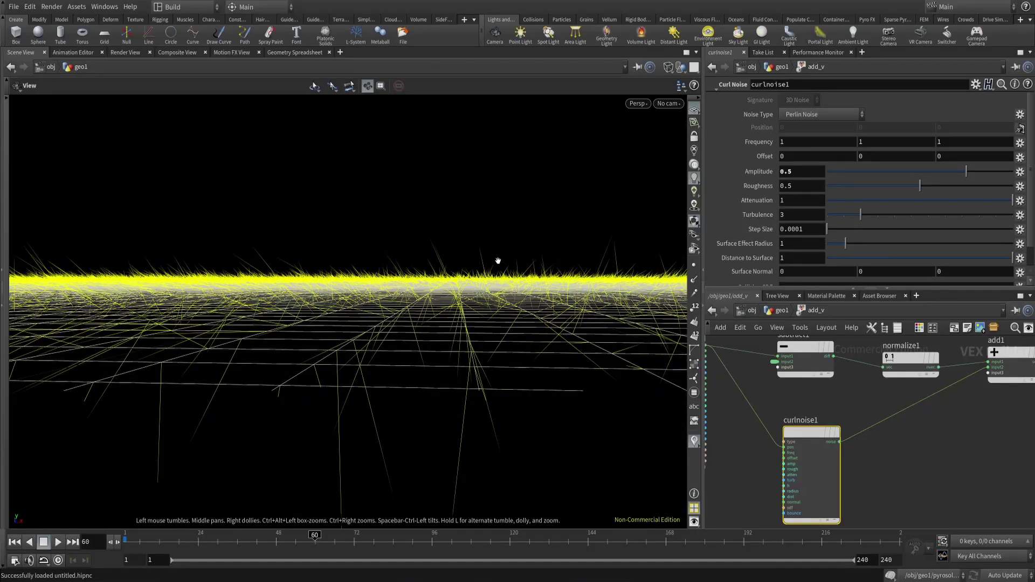
pyautogui.moveTo(463, 292); pyautogui.dragTo(475, 318)
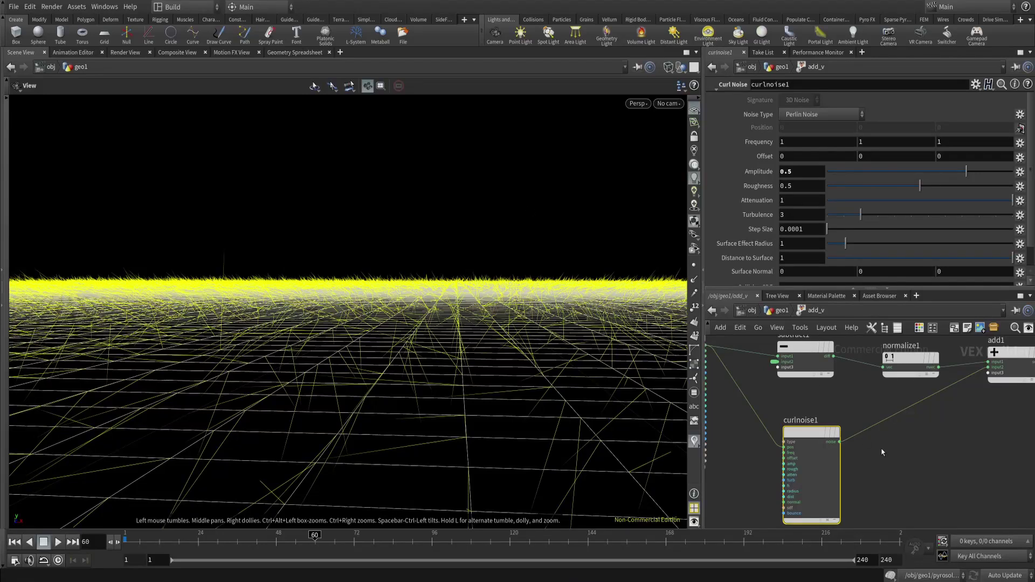
# Look over the ground collision nodes in geo1 and return to the network inside add_v.
pyautogui.press('u')
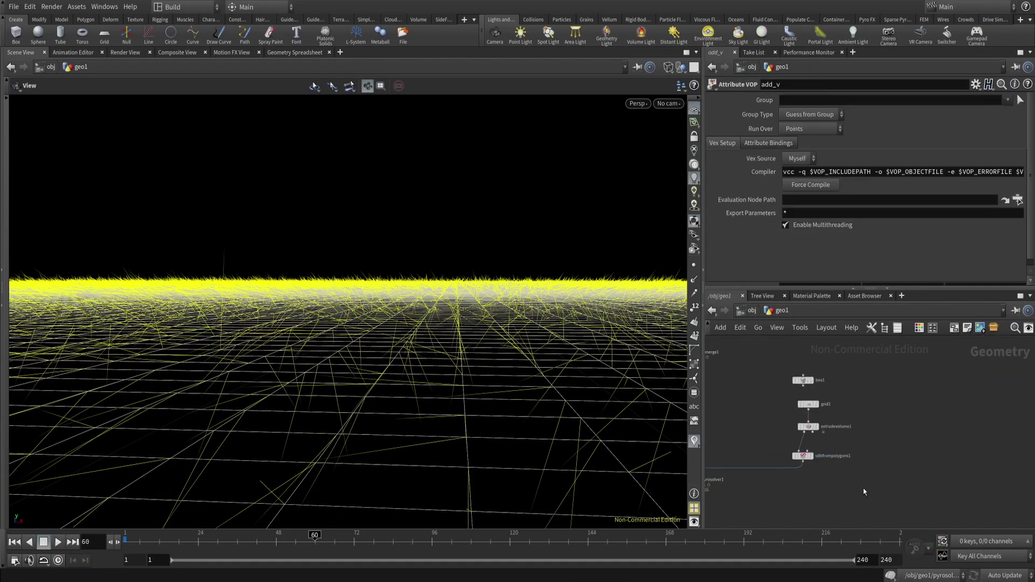
pyautogui.click(808, 404)
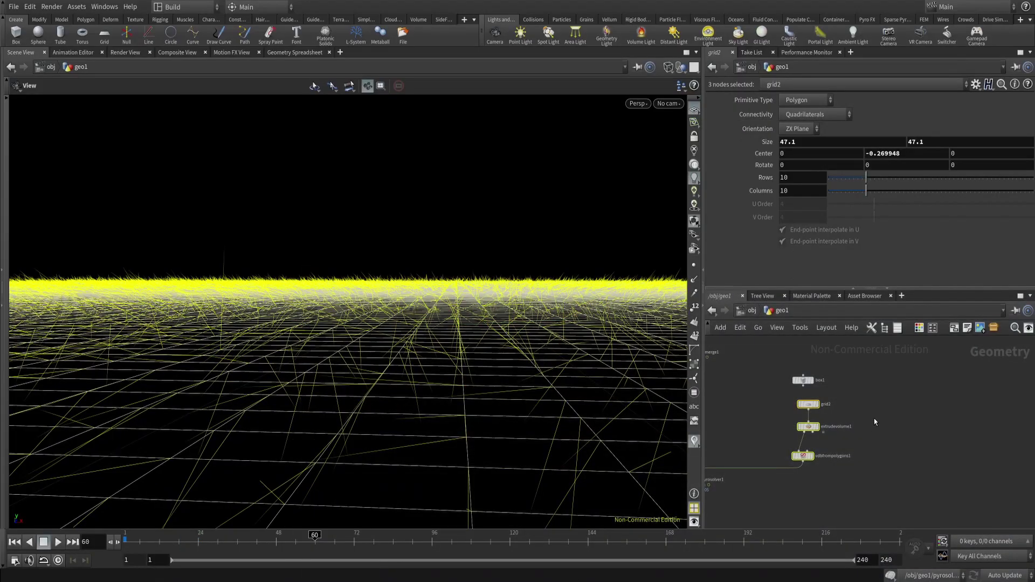
pyautogui.moveTo(874, 419); pyautogui.dragTo(911, 435, button='middle')
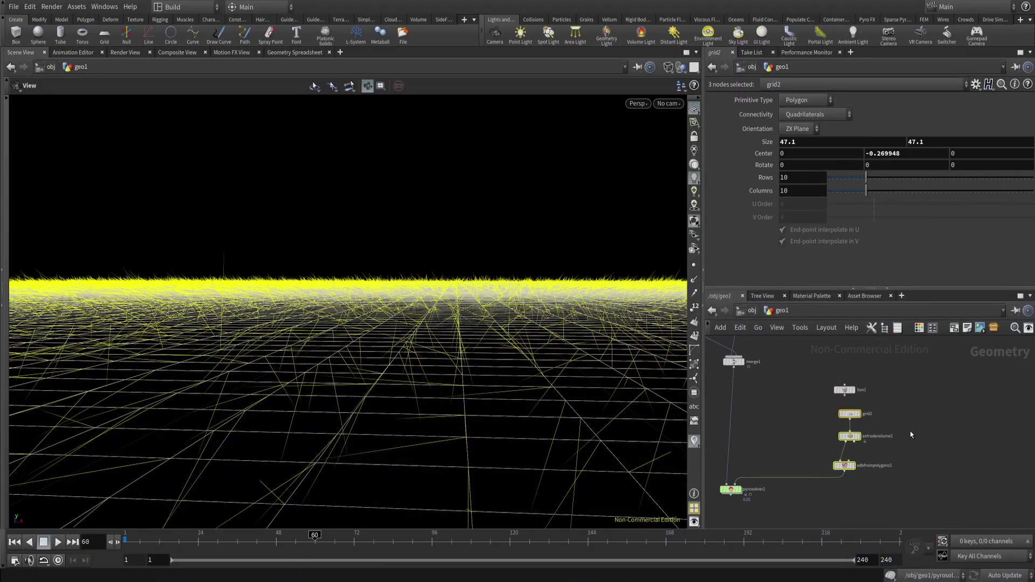
pyautogui.press('i')
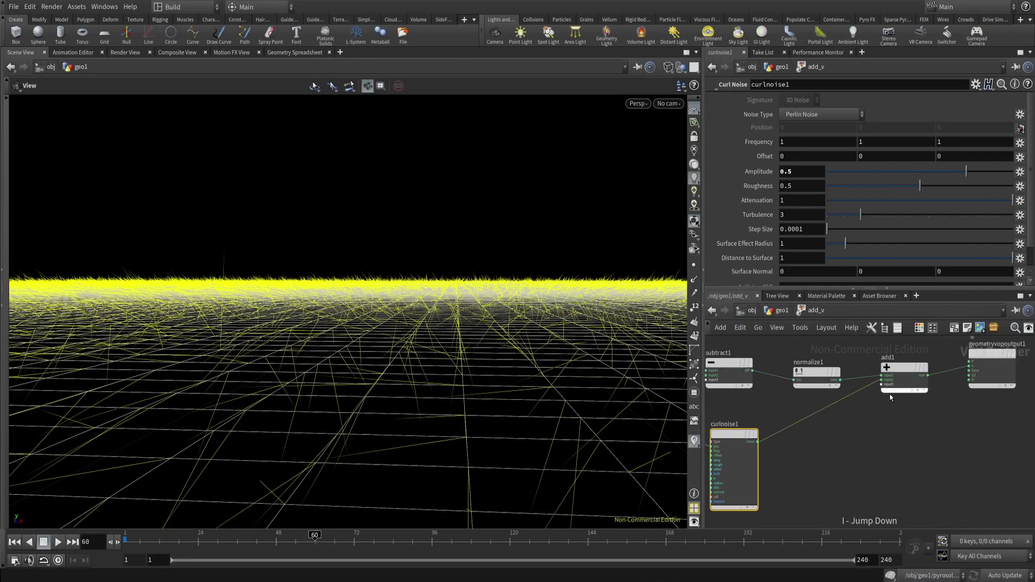
# Add a Vector to Float node below add1 and connect the noise output of curlnoise1 to its input.
pyautogui.press('Tab')
pyautogui.write('ve')
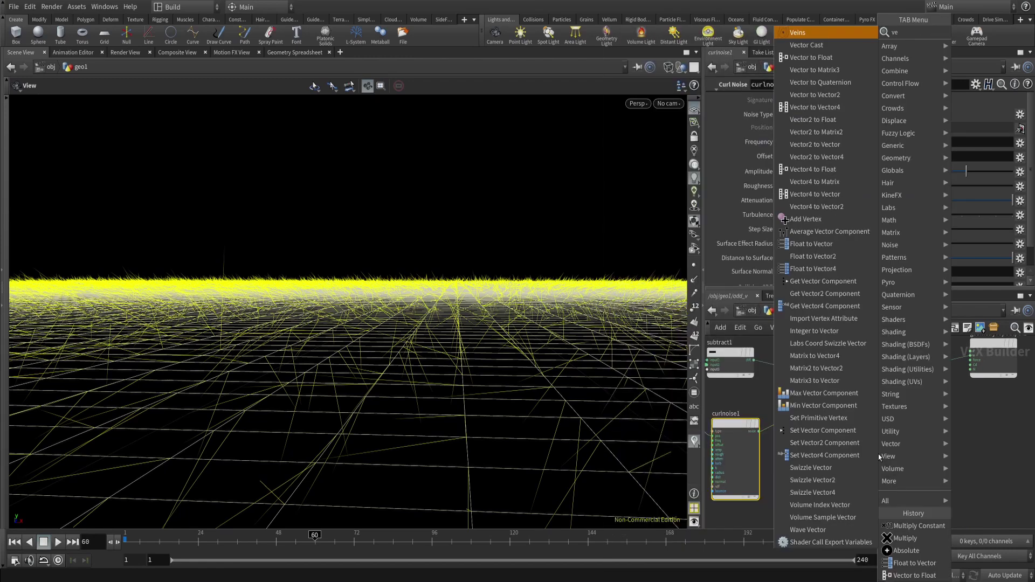
pyautogui.write('ctor')
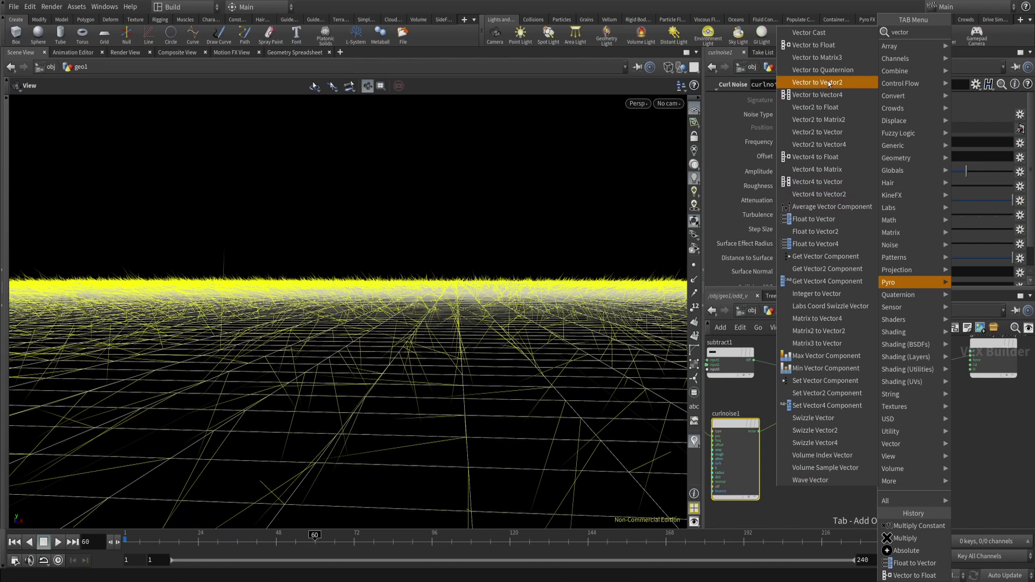
pyautogui.click(822, 47)
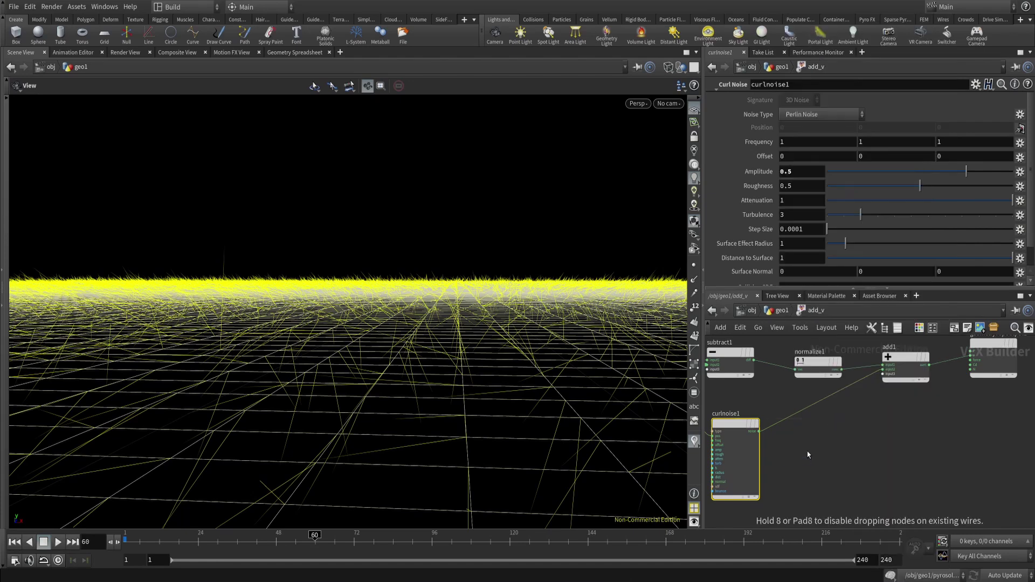
pyautogui.click(800, 468)
pyautogui.scroll(3, 789, 468)
pyautogui.moveTo(769, 466); pyautogui.dragTo(738, 405)
# Add a Float to Vector node beside vectofloat1.
pyautogui.press('Tab')
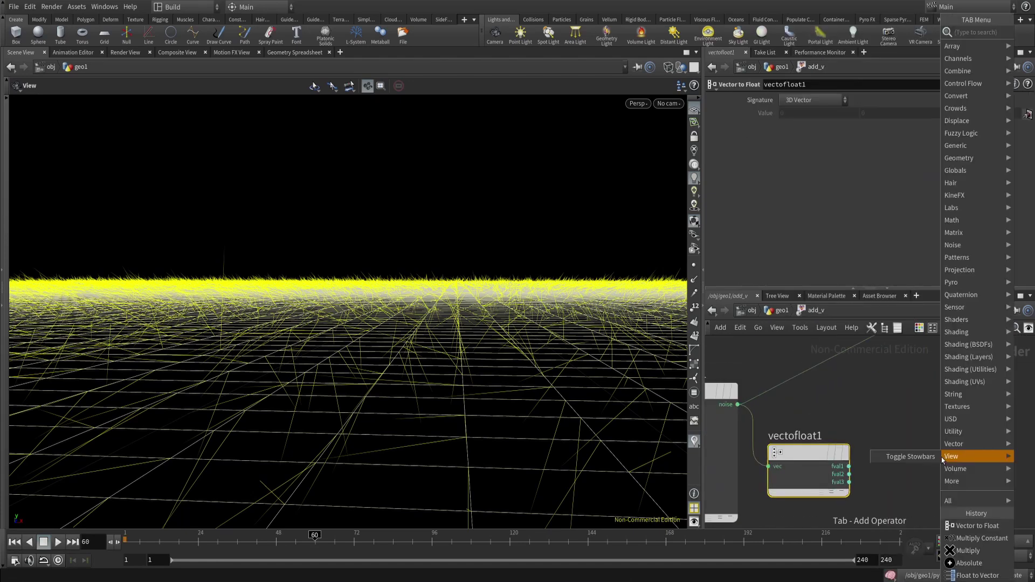
pyautogui.write('float')
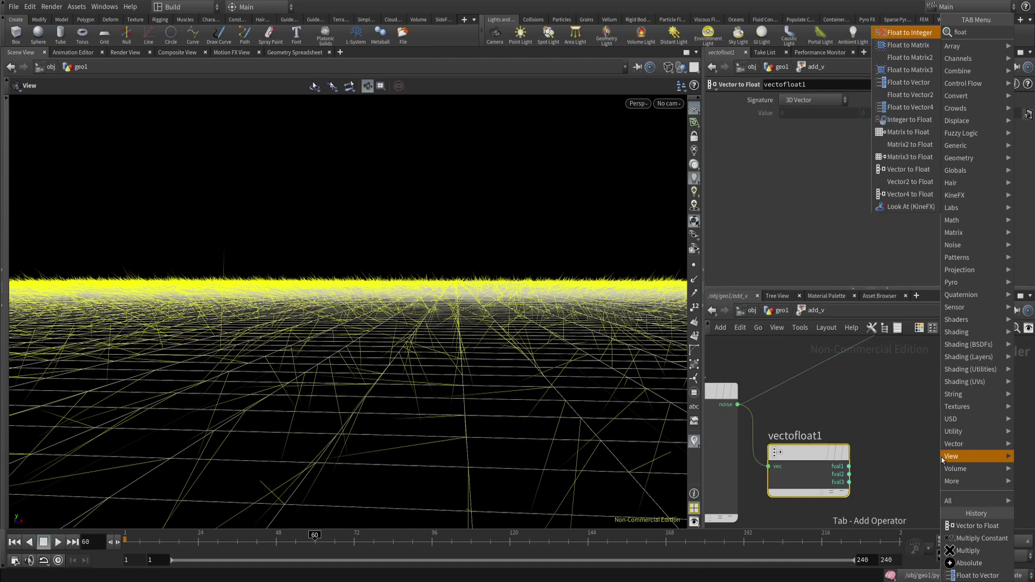
pyautogui.write(' to ve')
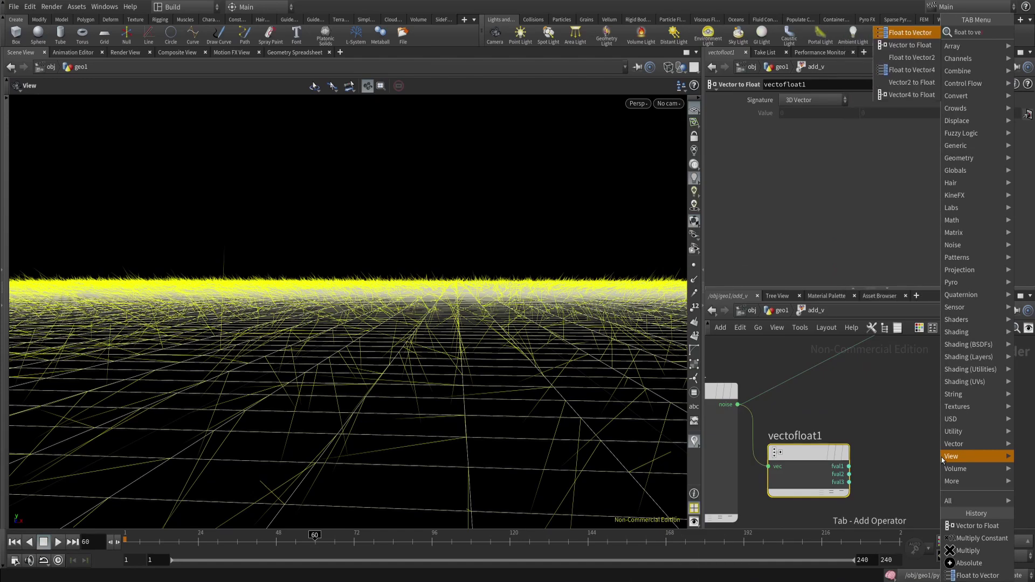
pyautogui.press('Return')
pyautogui.click(931, 457)
# Wire the fval1 and fval3 outputs of vectofloat1 into the matching inputs of floattovec1.
pyautogui.moveTo(921, 441); pyautogui.dragTo(873, 413, button='middle')
pyautogui.click(892, 439)
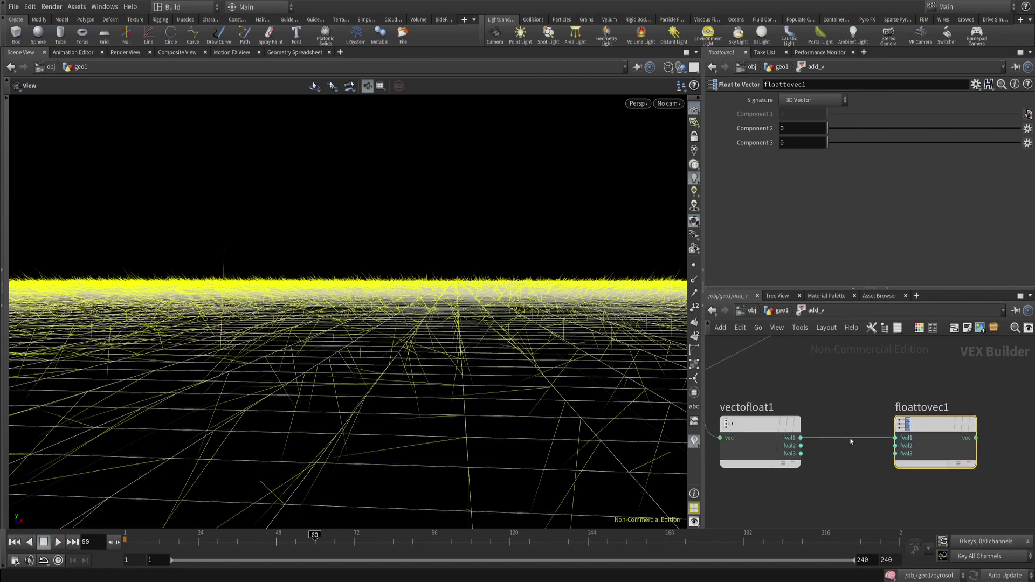
pyautogui.click(800, 453)
pyautogui.click(896, 453)
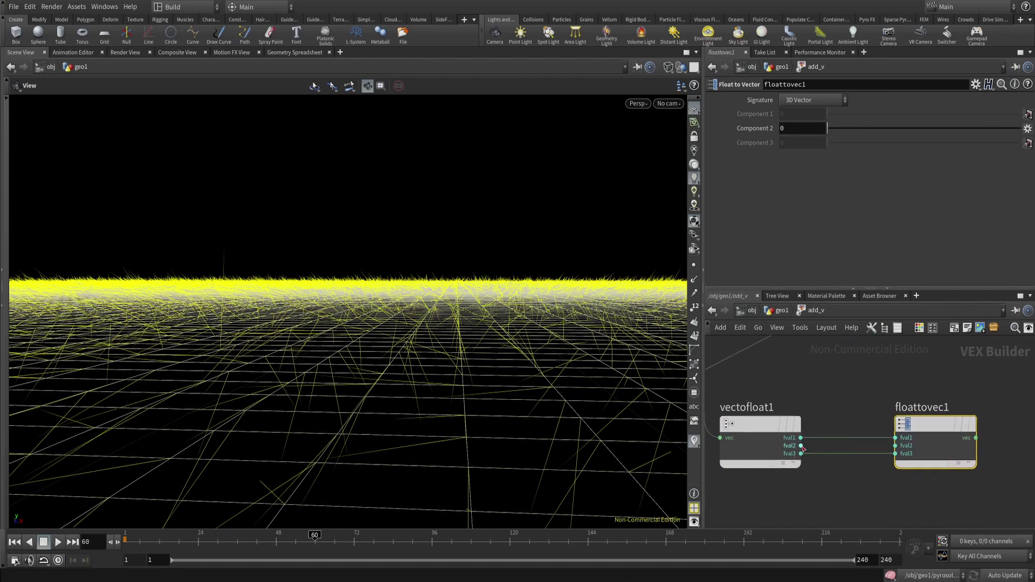
# Connect the vec output of floattovec1 to the second input of add1.
pyautogui.moveTo(835, 445); pyautogui.dragTo(784, 498, button='middle')
pyautogui.click(925, 490)
pyautogui.moveTo(851, 426); pyautogui.dragTo(857, 497, button='middle')
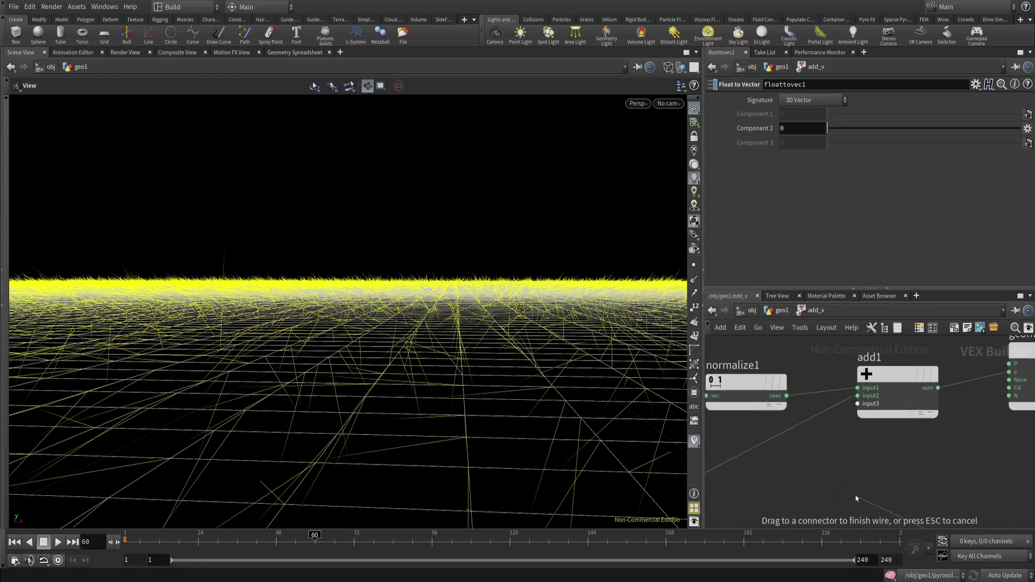
pyautogui.click(856, 398)
pyautogui.moveTo(806, 441); pyautogui.dragTo(878, 417, button='middle')
pyautogui.scroll(-2, 878, 416)
pyautogui.moveTo(867, 522); pyautogui.dragTo(887, 462, button='middle')
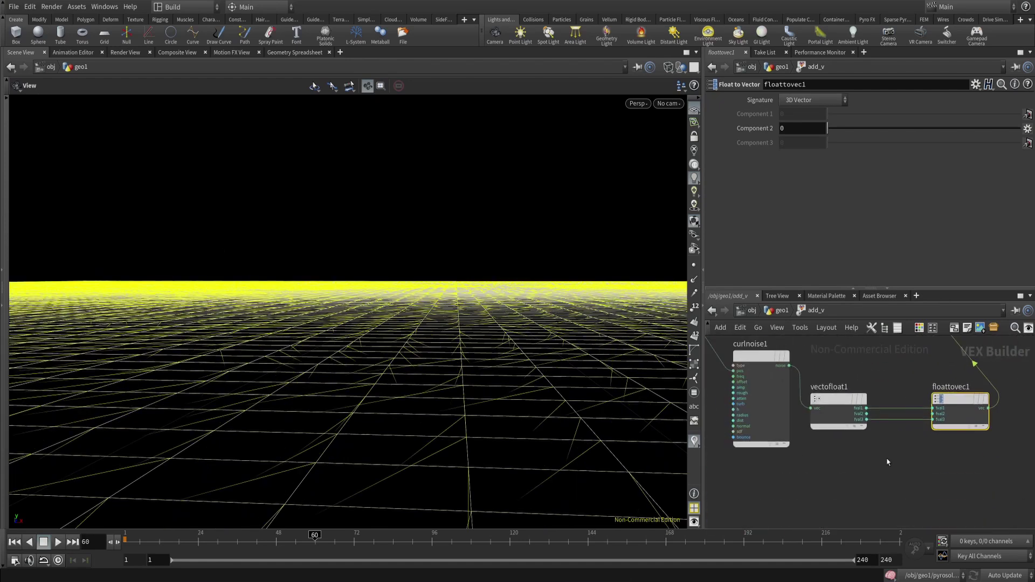
# Add an Absolute node below vectofloat1 and floattovec1 and feed it with the fval2 output of vectofloat1.
pyautogui.scroll(3, 888, 462)
pyautogui.press('Tab')
pyautogui.write('abs')
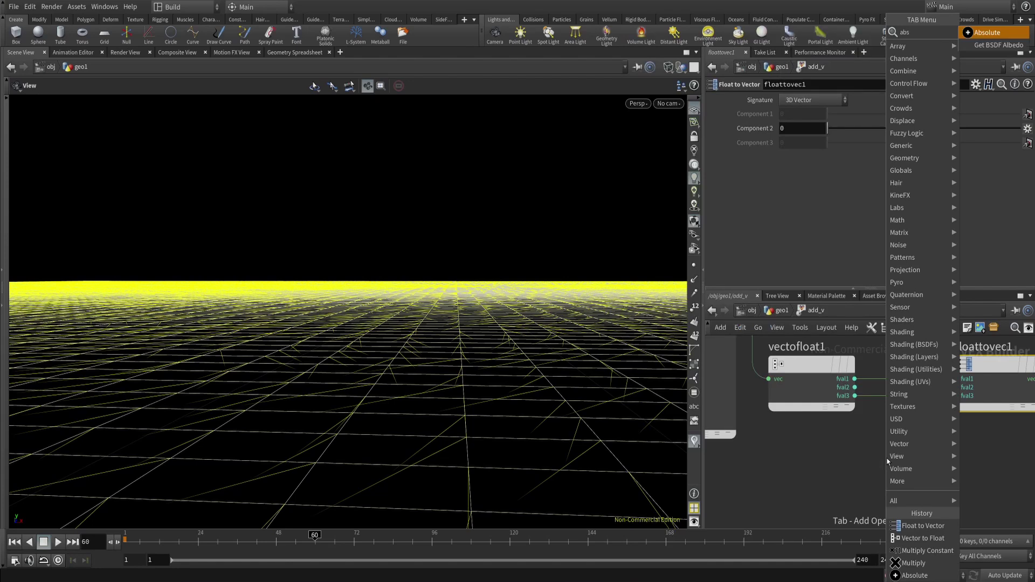
pyautogui.click(1012, 37)
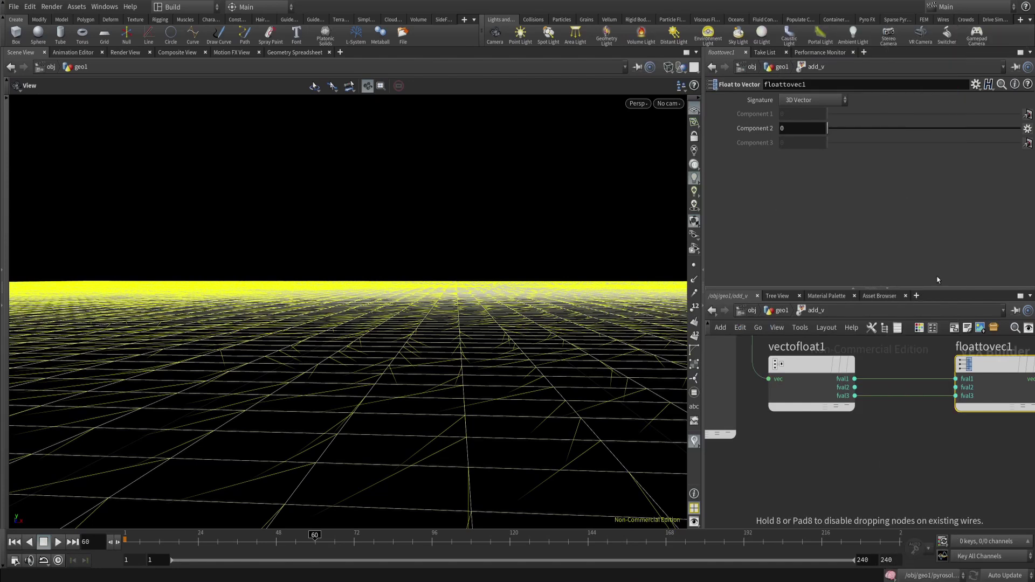
pyautogui.click(906, 437)
pyautogui.click(861, 444)
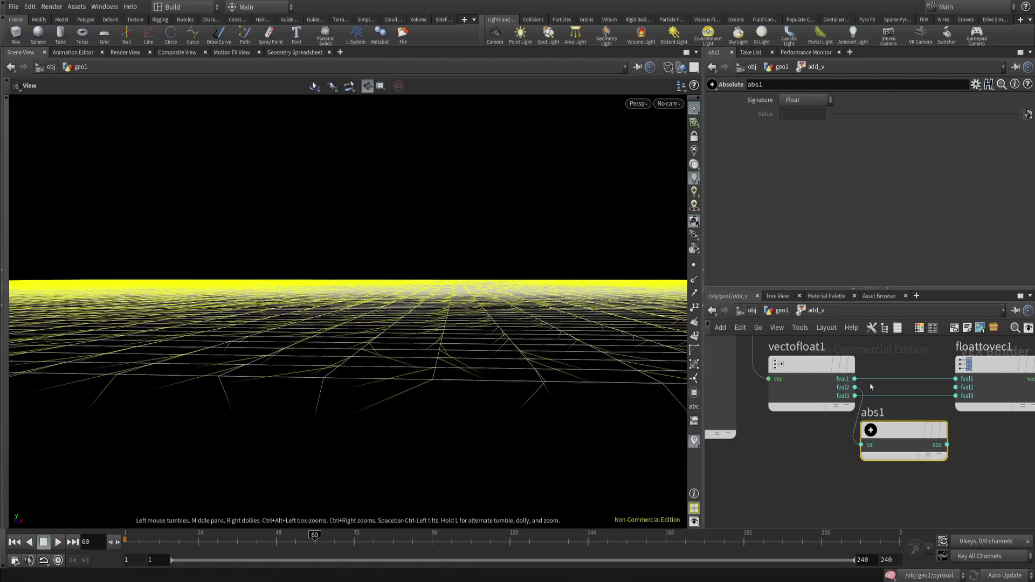
pyautogui.moveTo(894, 430); pyautogui.dragTo(914, 472)
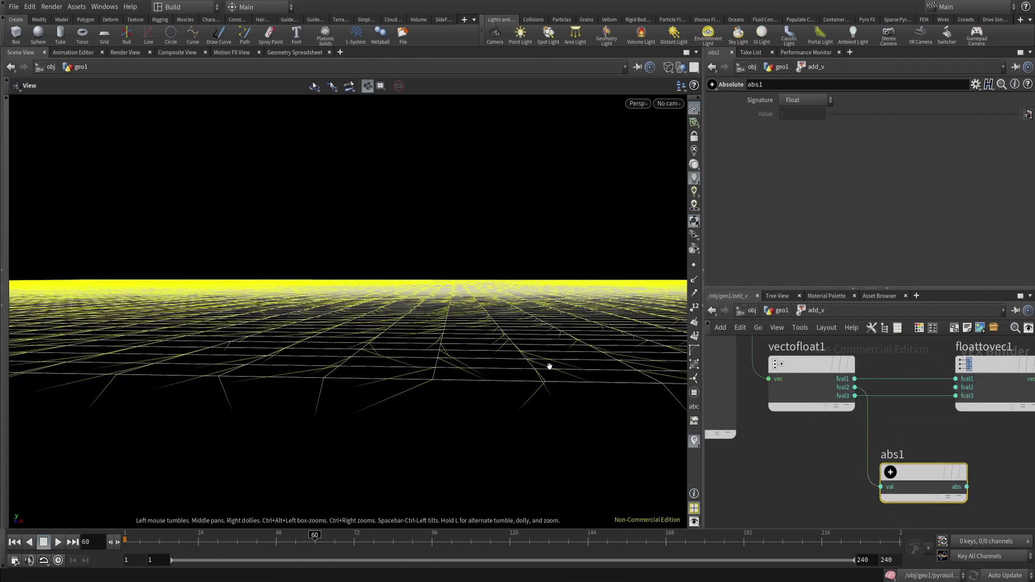
# Wire the abs output of abs1 into the fval2 input of floattovec1 and inspect the velocity lines above and below the grid.
pyautogui.moveTo(549, 367); pyautogui.dragTo(486, 393)
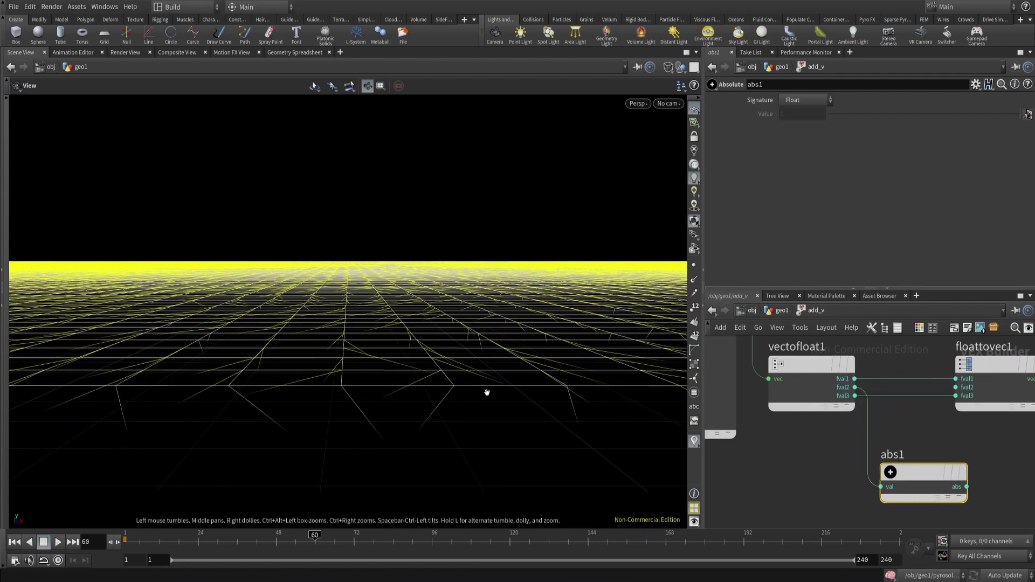
pyautogui.click(956, 396)
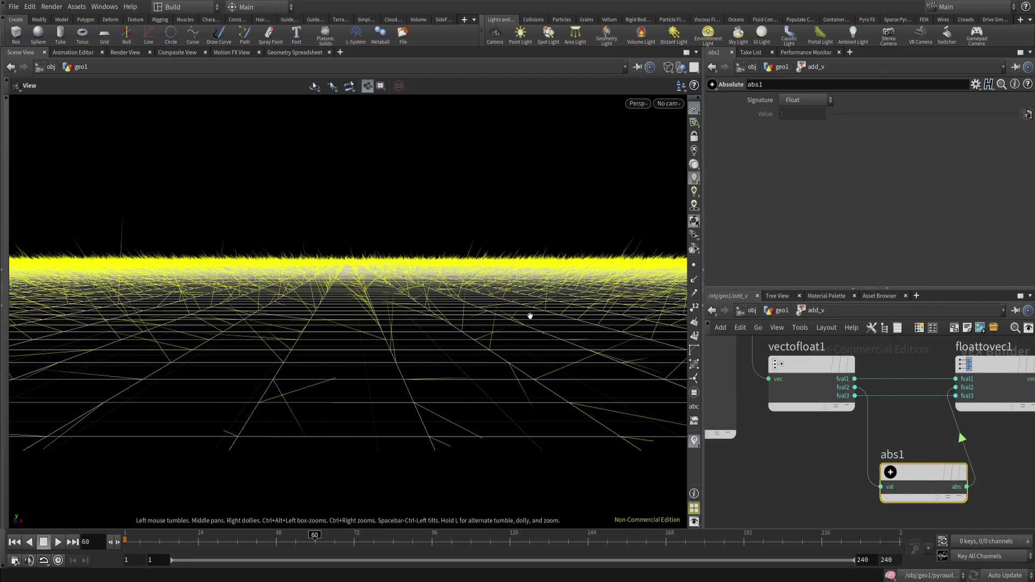
pyautogui.moveTo(530, 316); pyautogui.dragTo(488, 290)
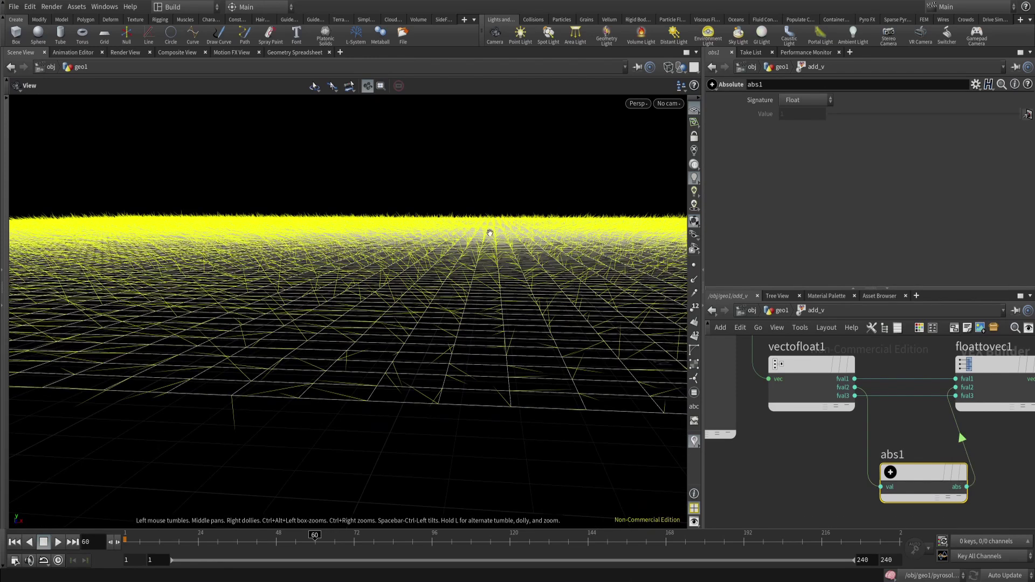
pyautogui.moveTo(428, 276); pyautogui.dragTo(424, 175)
pyautogui.moveTo(373, 302); pyautogui.dragTo(239, 476)
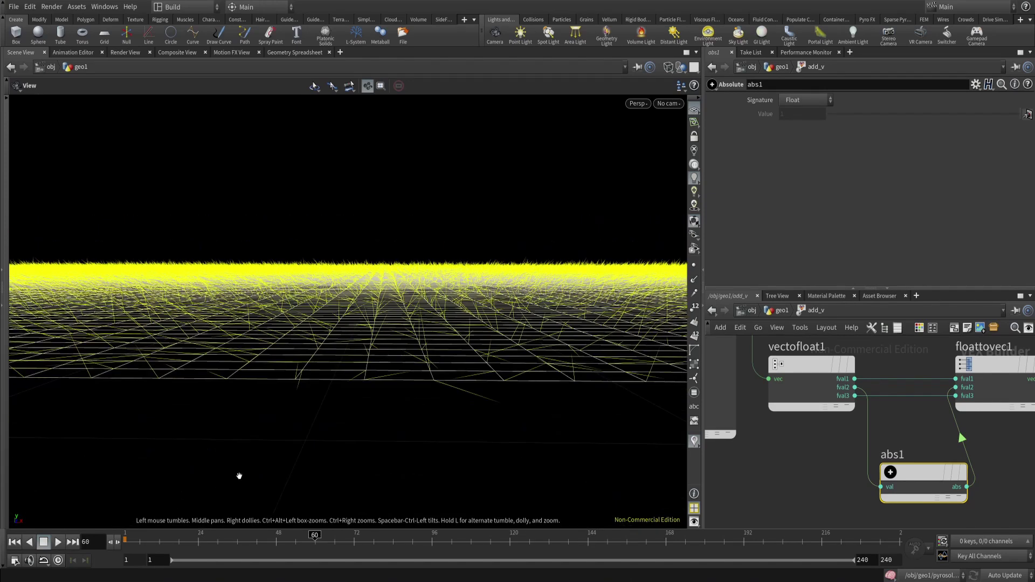
# Insert a Multiply Constant between abs1 and floattovec1 with a multiplier of -0.1 and inspect the velocity lines.
pyautogui.moveTo(824, 479); pyautogui.dragTo(739, 478, button='middle')
pyautogui.moveTo(892, 365); pyautogui.dragTo(961, 365)
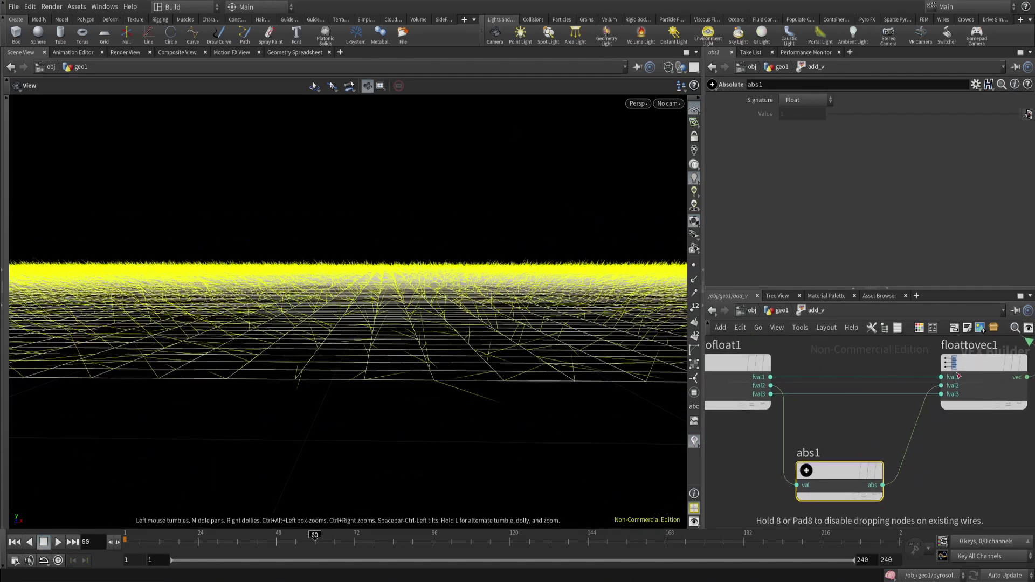
pyautogui.press('Tab')
pyautogui.write('mul')
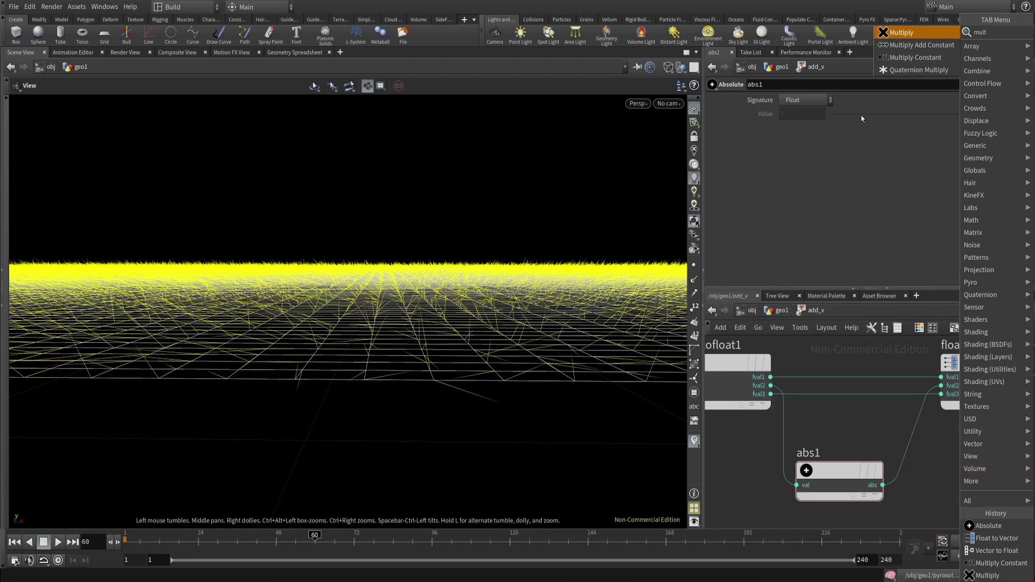
pyautogui.click(915, 57)
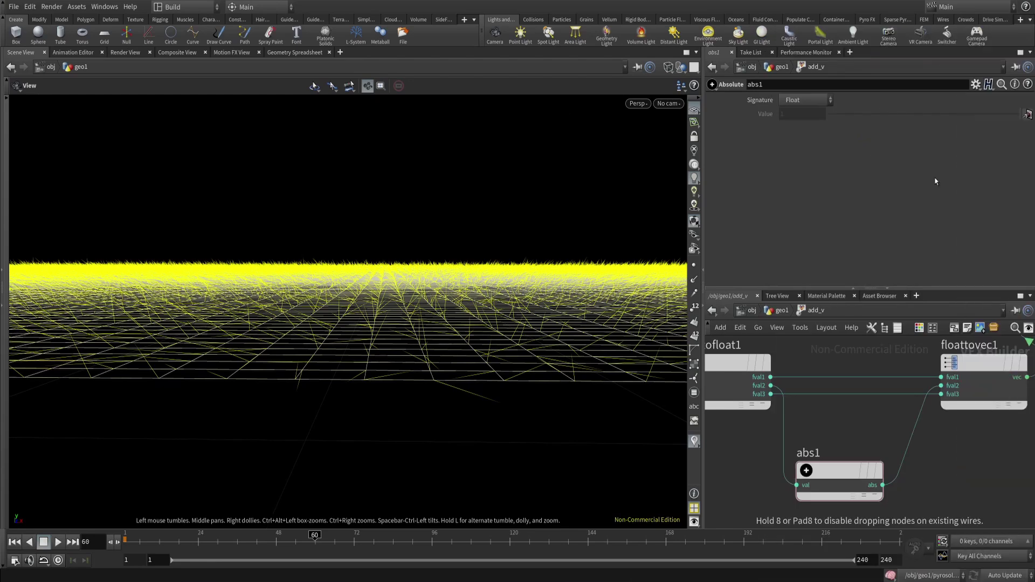
pyautogui.click(944, 433)
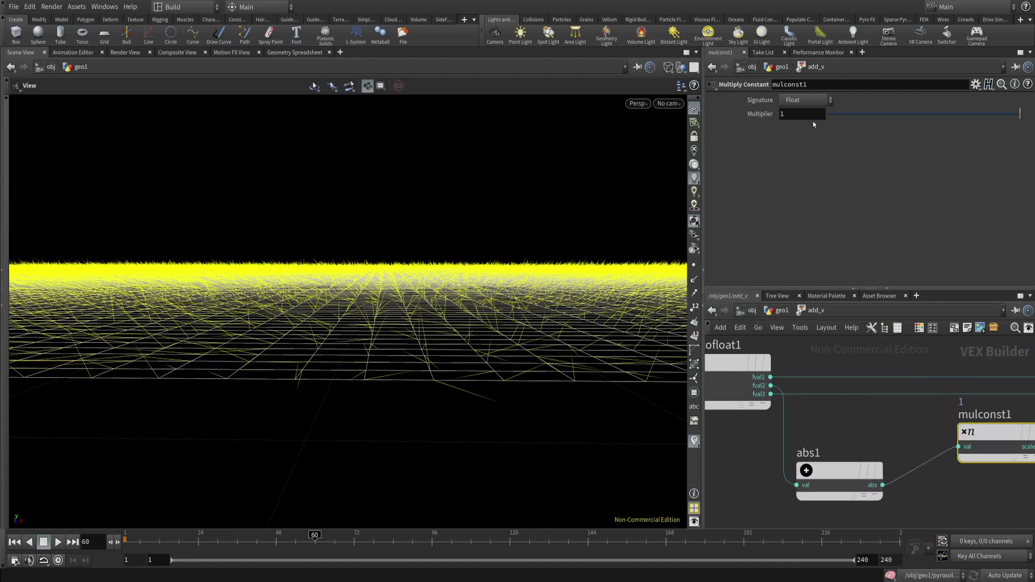
pyautogui.write('-0.1')
pyautogui.press('Return')
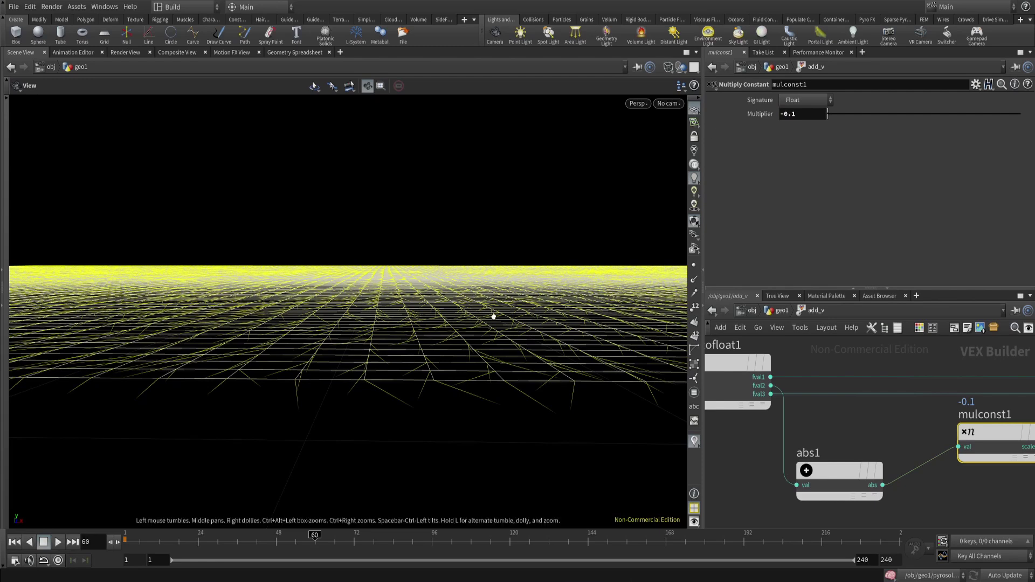
pyautogui.moveTo(494, 317); pyautogui.dragTo(407, 291)
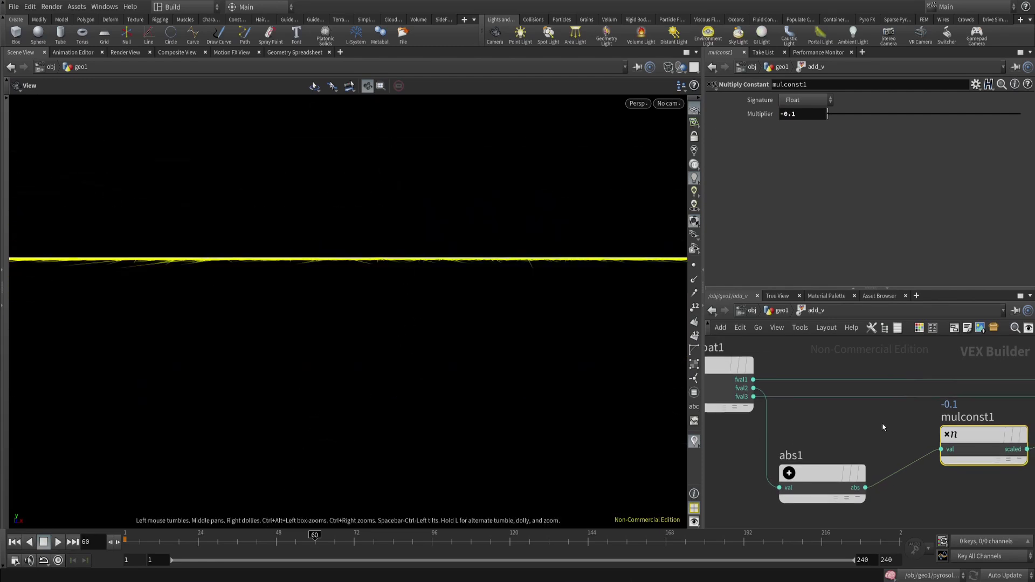
# Return to geo1, display pyrosolver1 with shading and run the simulation from the first frame.
pyautogui.press('u')
pyautogui.scroll(3, 835, 479)
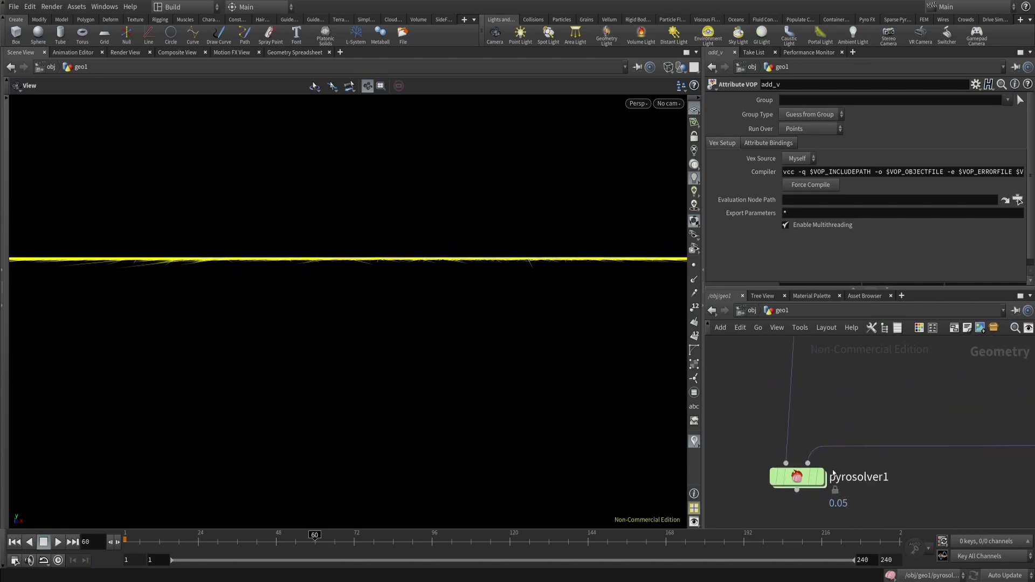
pyautogui.click(818, 478)
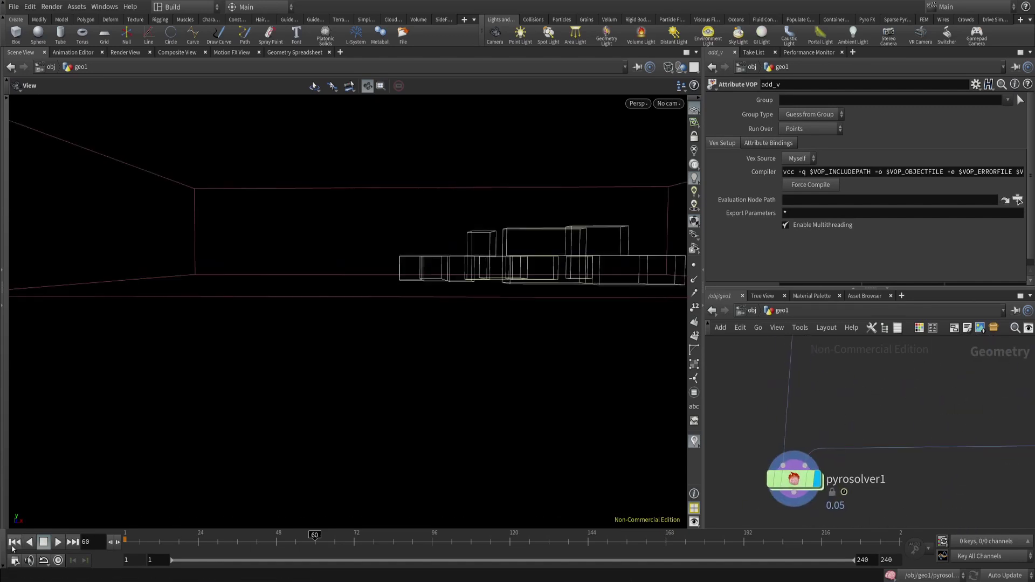
pyautogui.hotkey('ctrl', 'Up')
pyautogui.hotkey('shift', 'w')
pyautogui.moveTo(318, 331)
pyautogui.mouseDown()
pyautogui.moveTo(330, 351)
pyautogui.moveTo(365, 307)
pyautogui.moveTo(367, 351)
pyautogui.mouseUp()
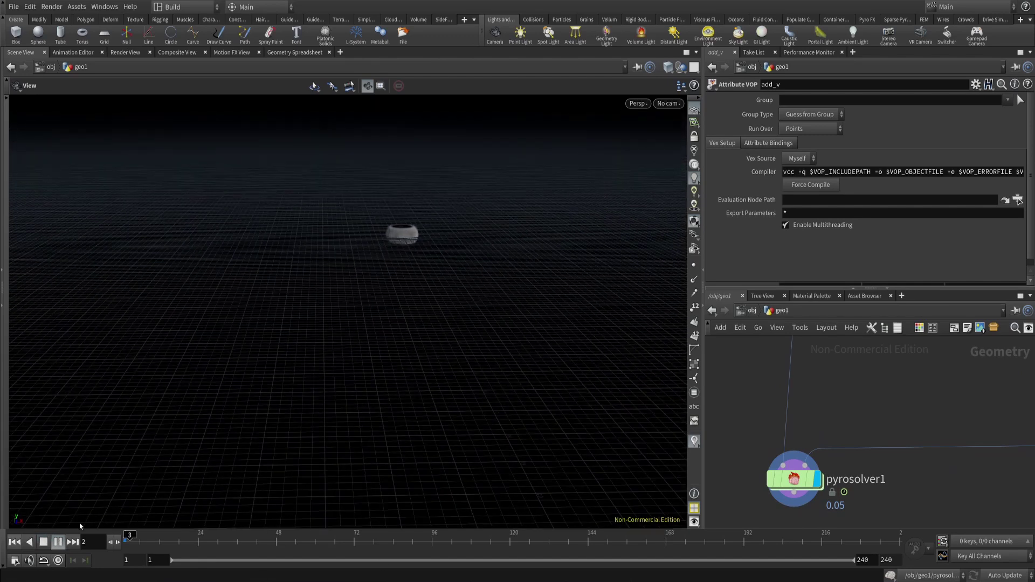
# Examine how the smoke spreads across the ground during playback and stop the simulation.
pyautogui.scroll(5, 395, 245)
pyautogui.moveTo(420, 236); pyautogui.dragTo(433, 268, button='middle')
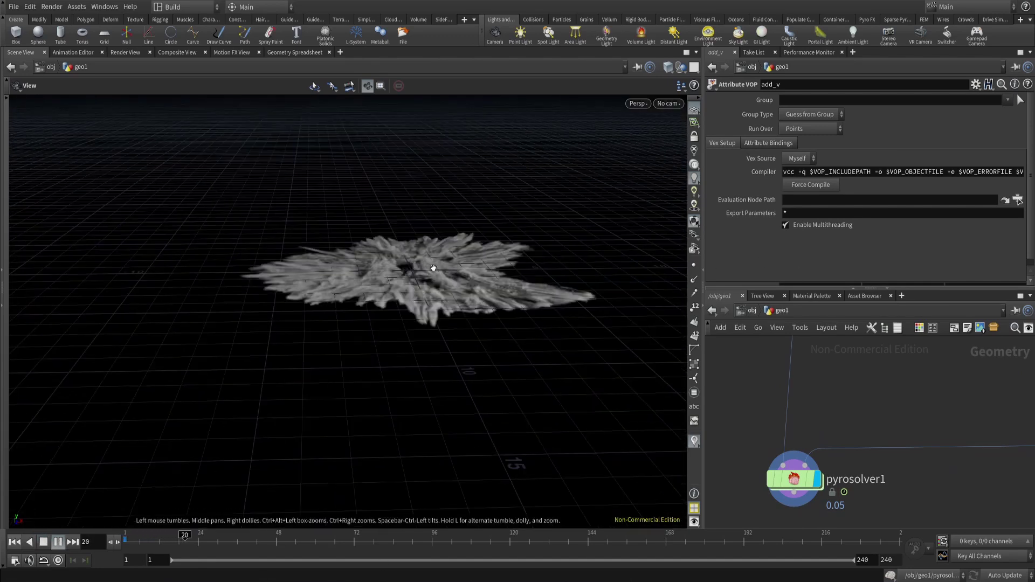
pyautogui.scroll(2, 458, 248)
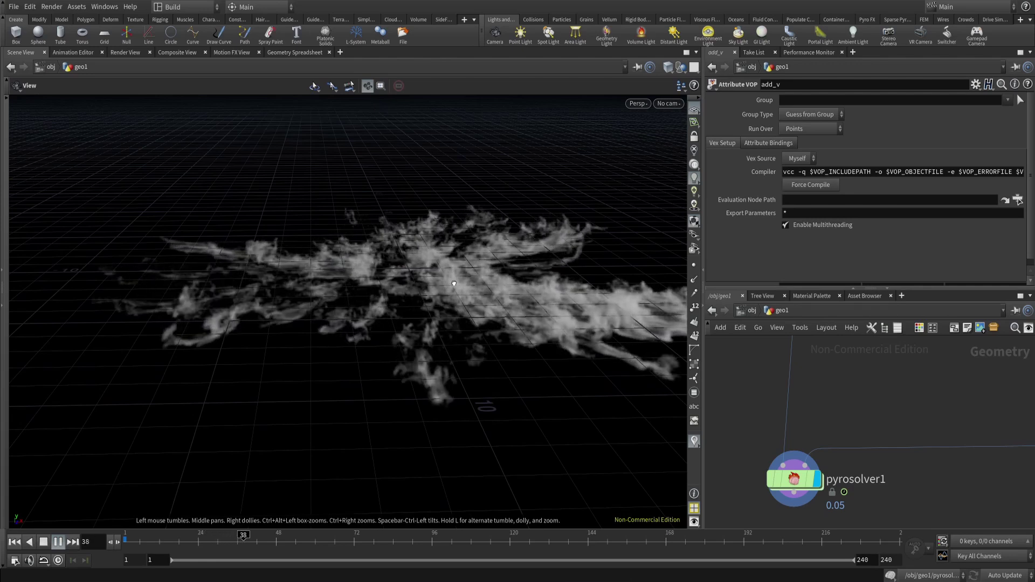
pyautogui.moveTo(454, 283); pyautogui.dragTo(490, 285)
pyautogui.click(45, 544)
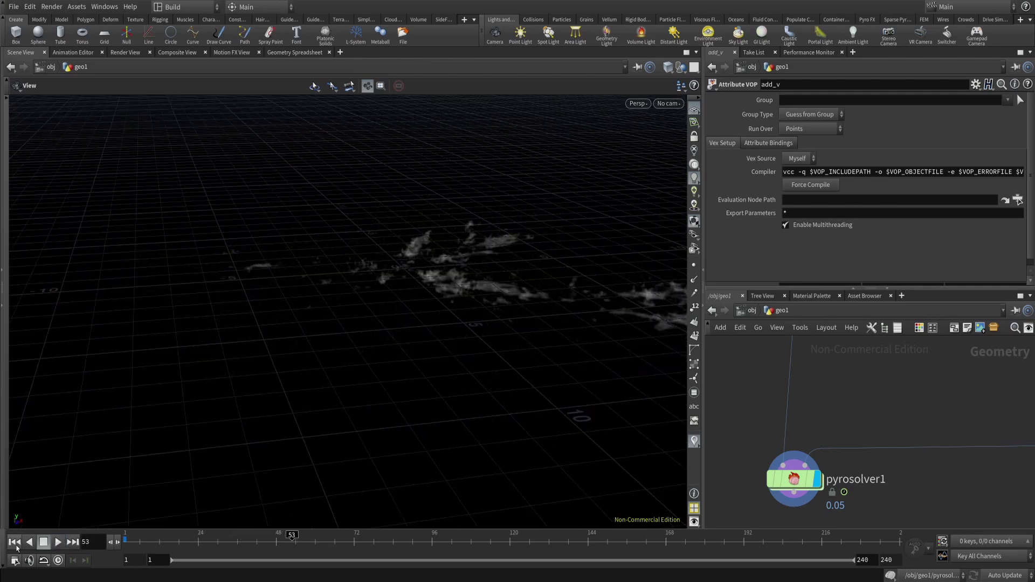
# Rewind to the first frame, set the dissipation of pyrosolver1 to 0.01 and run the simulation again.
pyautogui.click(14, 542)
pyautogui.click(794, 479)
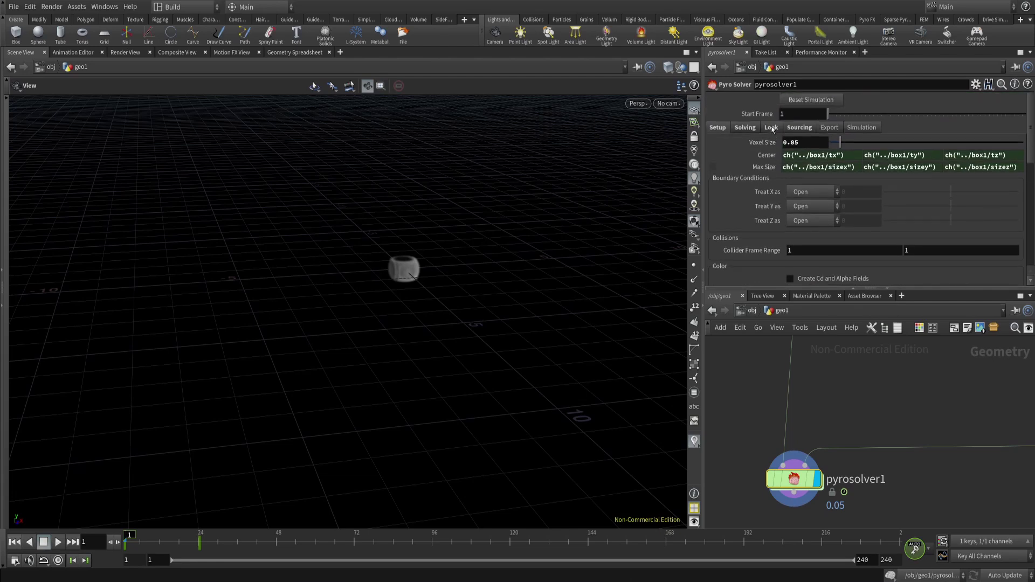
pyautogui.click(746, 130)
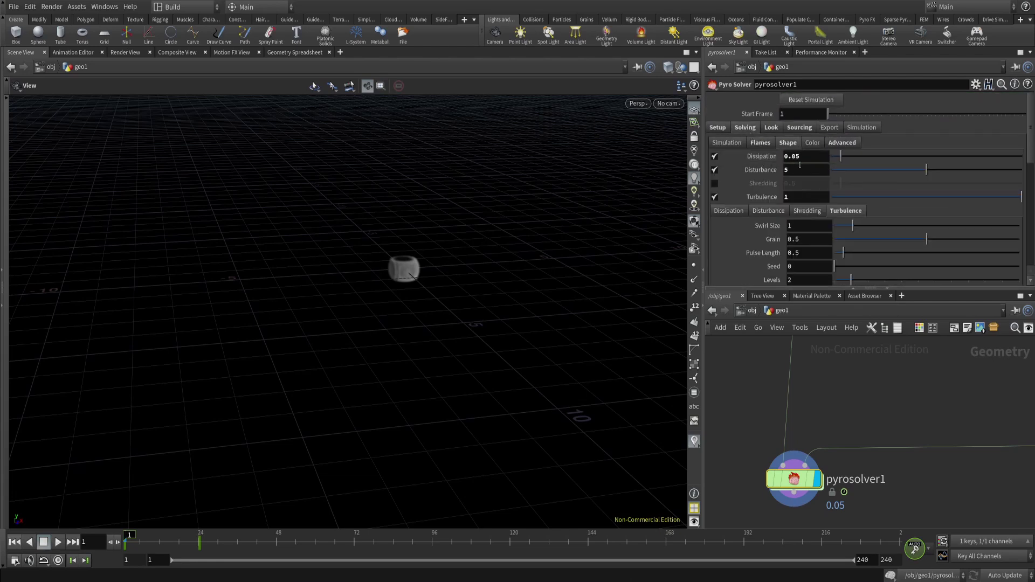
pyautogui.write('.0')
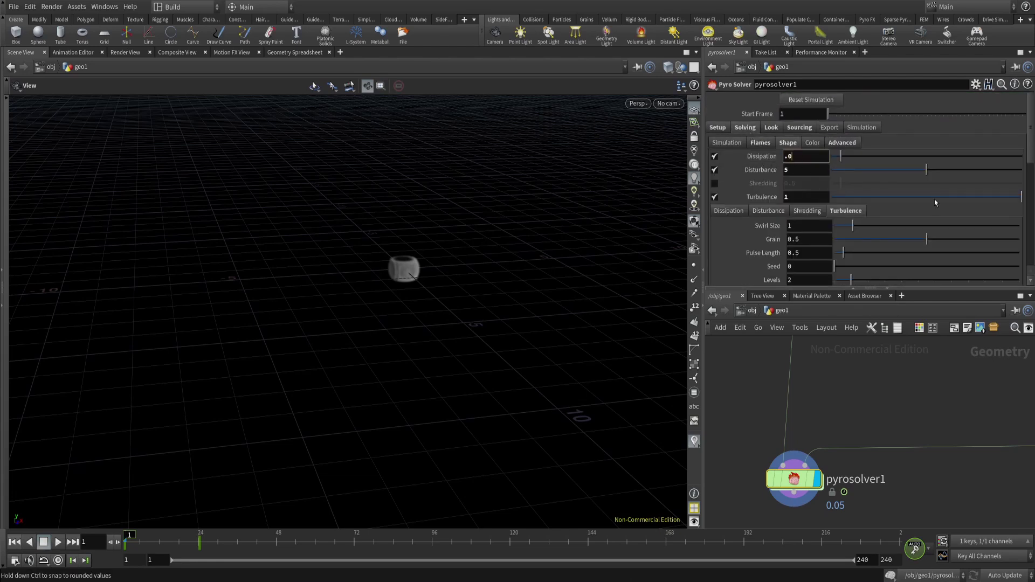
pyautogui.write('1')
pyautogui.press('Return')
pyautogui.click(47, 542)
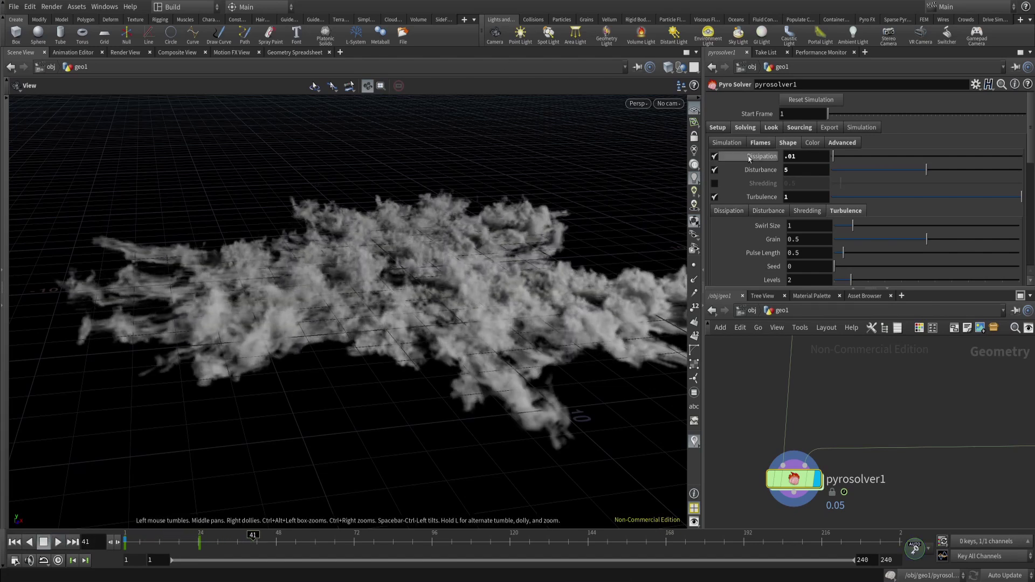
# Set the smoke density scale of pyrosolver1 to 10 and replay the simulation to check the look.
pyautogui.click(772, 128)
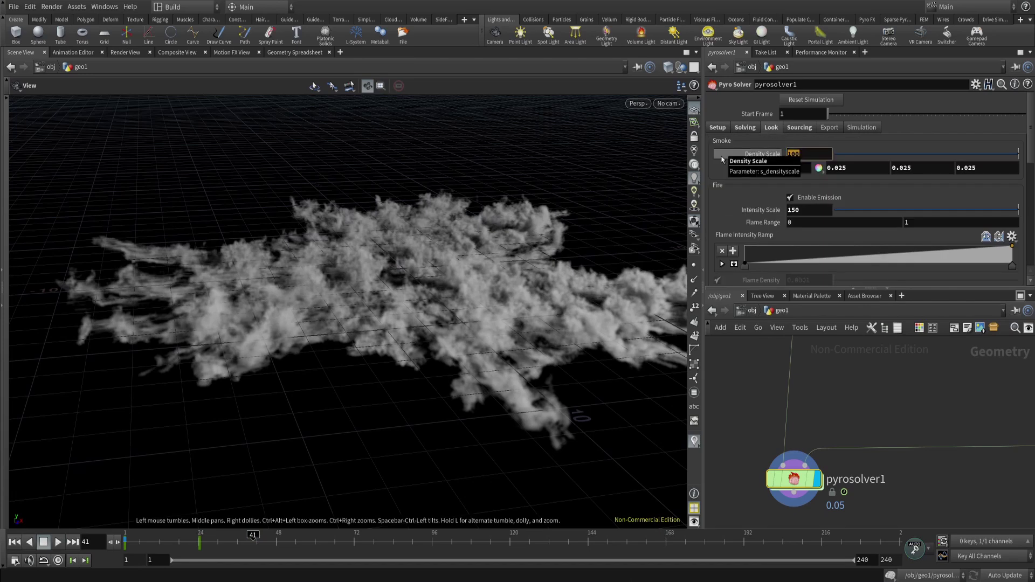
pyautogui.write('10')
pyautogui.press('Return')
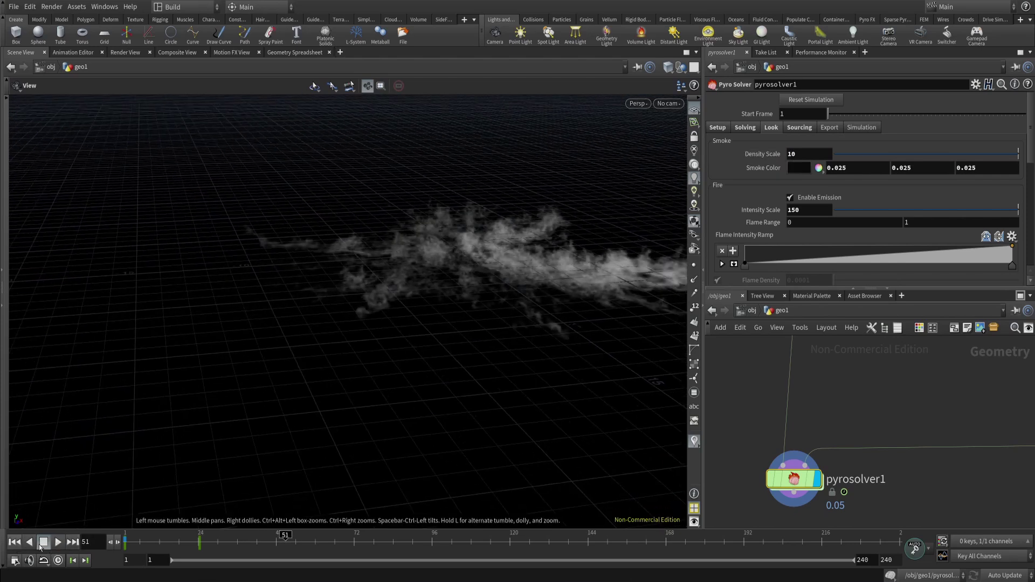
pyautogui.click(56, 542)
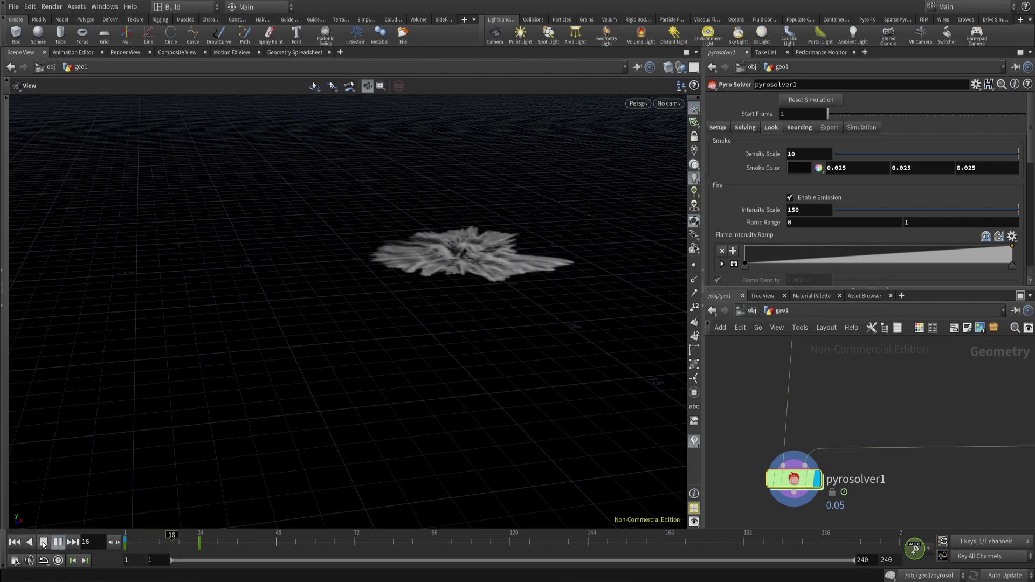
pyautogui.click(43, 543)
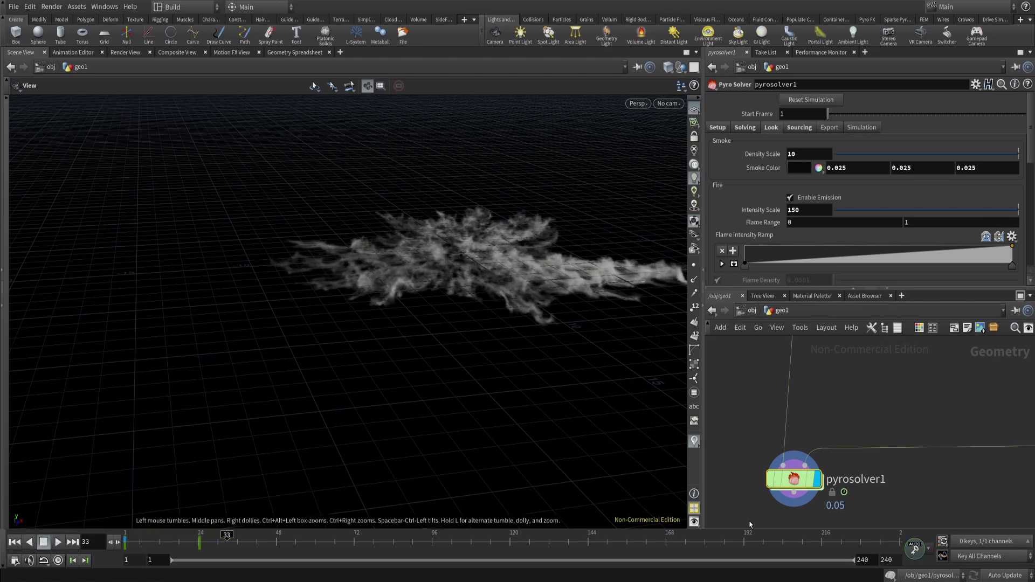
# Change the density source scale expression of pyrosolver1 to $FF<10 and replay the simulation from the first frame.
pyautogui.press('h')
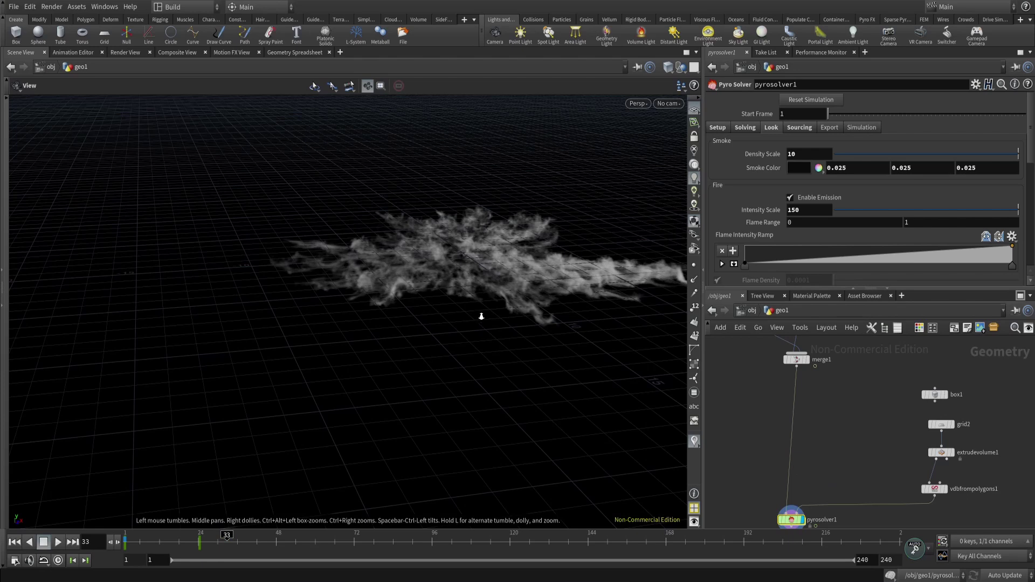
pyautogui.moveTo(482, 316); pyautogui.dragTo(488, 253, button='right')
pyautogui.moveTo(488, 253); pyautogui.dragTo(441, 275, button='middle')
pyautogui.moveTo(442, 275); pyautogui.dragTo(421, 310, button='right')
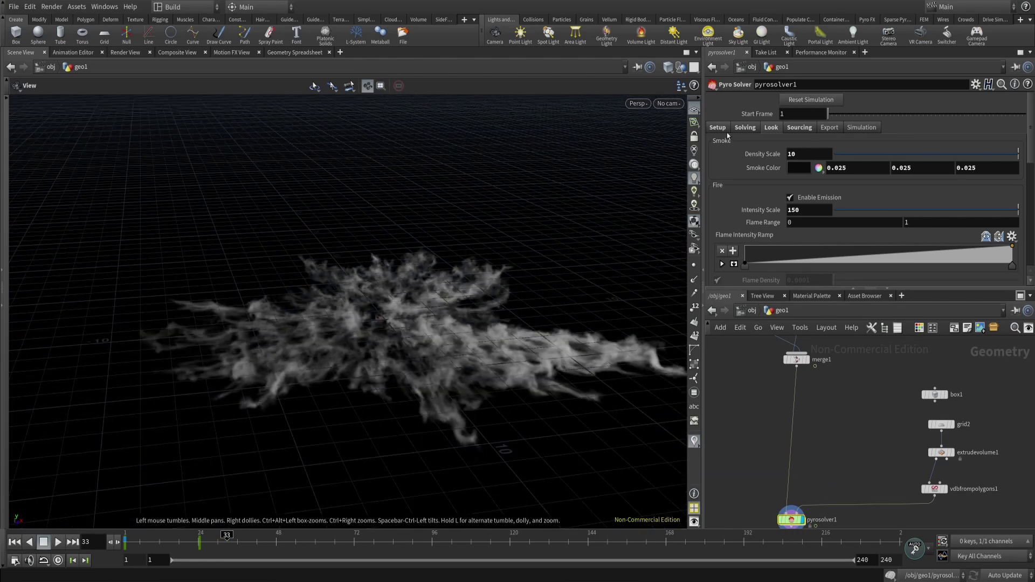
pyautogui.click(799, 128)
pyautogui.scroll(-4, 788, 171)
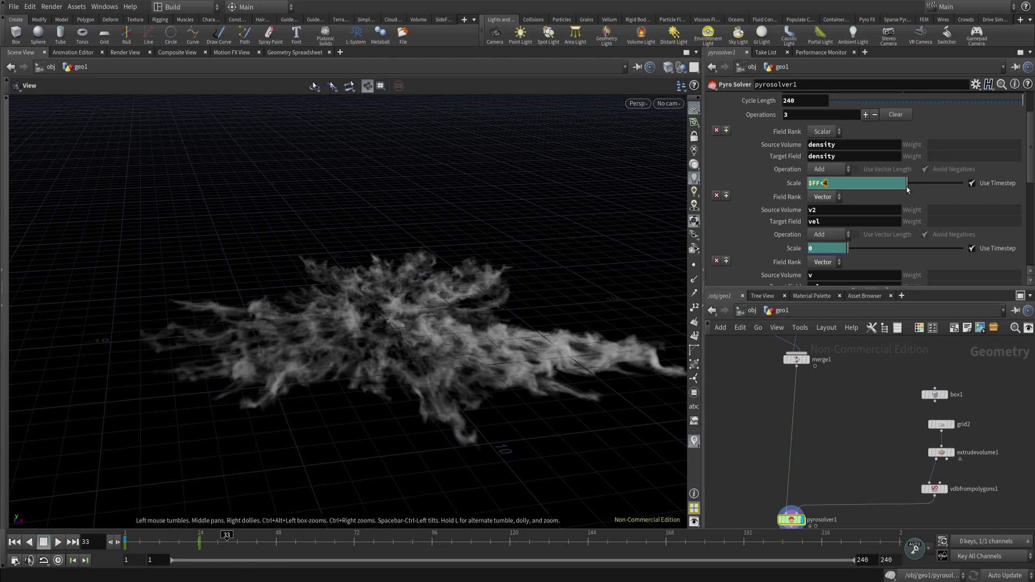
pyautogui.write('10')
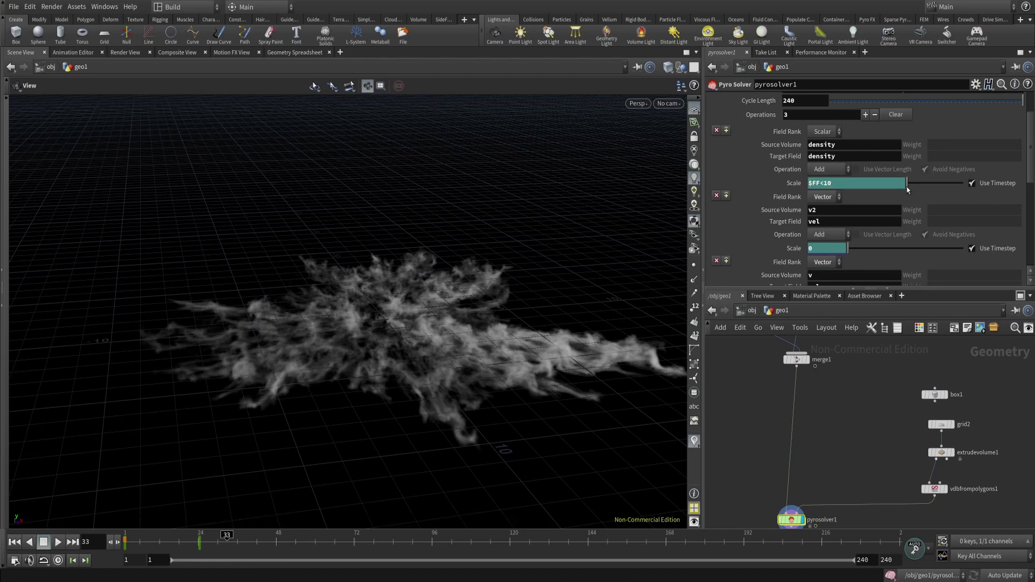
pyautogui.click(13, 544)
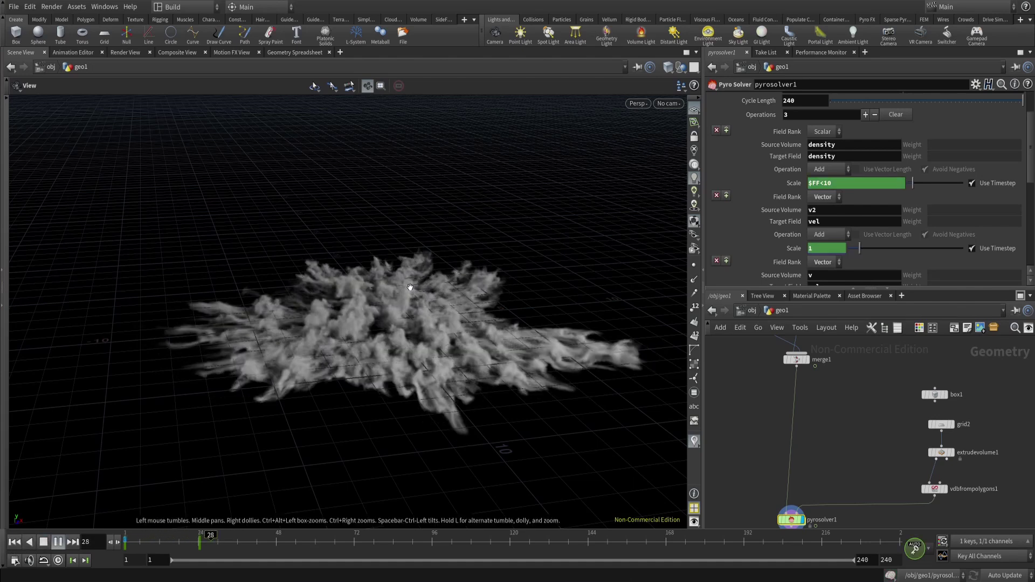
# Stop the simulation and inspect the animation curve of the v2 velocity source scale on pyrosolver1.
pyautogui.click(58, 541)
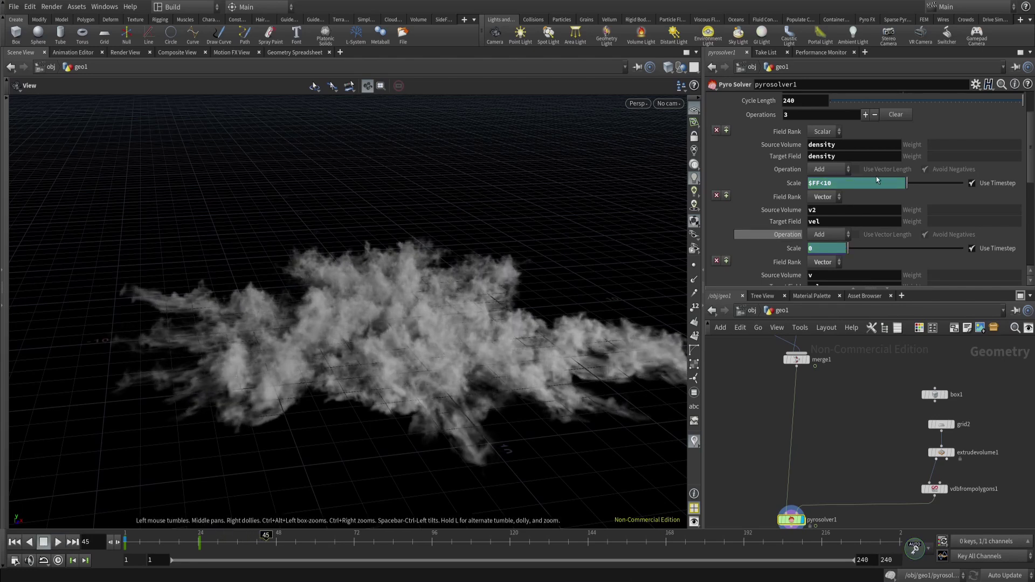
pyautogui.scroll(-3, 779, 186)
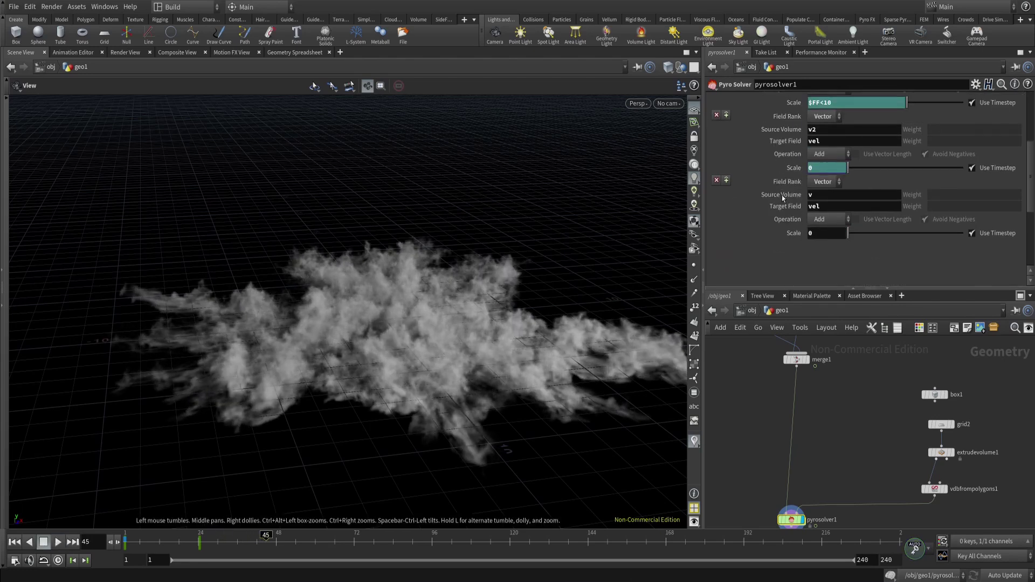
pyautogui.keyDown('shift'); pyautogui.click(794, 168); pyautogui.keyUp('shift')
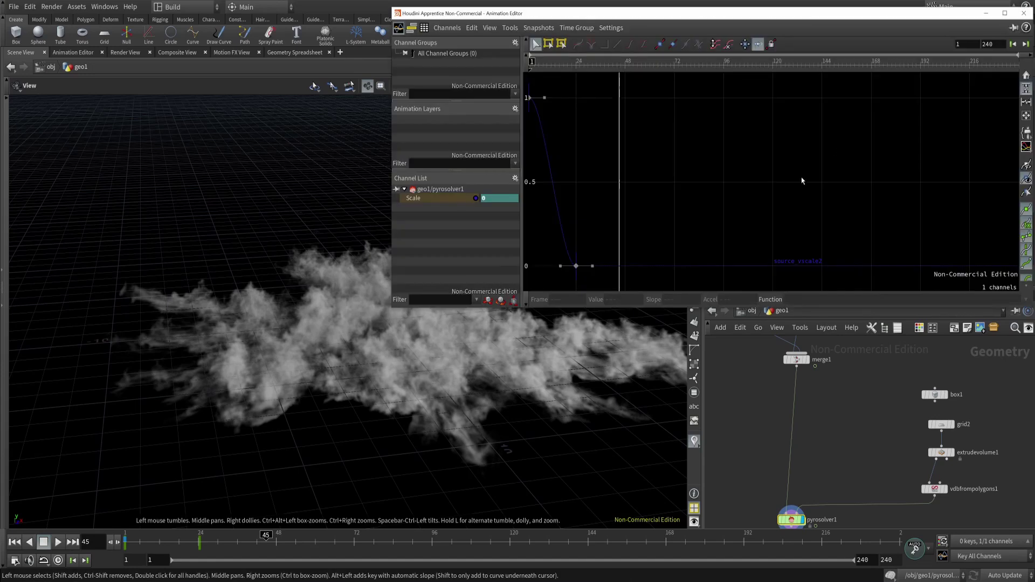
pyautogui.click(1024, 15)
# Shift both v2 source scale keyframes on the timeline to about frames 18 and 41 and replay the simulation from frame 1.
pyautogui.keyDown('shift'); pyautogui.moveTo(227, 543); pyautogui.dragTo(57, 536); pyautogui.keyUp('shift')
pyautogui.moveTo(133, 545); pyautogui.dragTo(140, 545, button='middle')
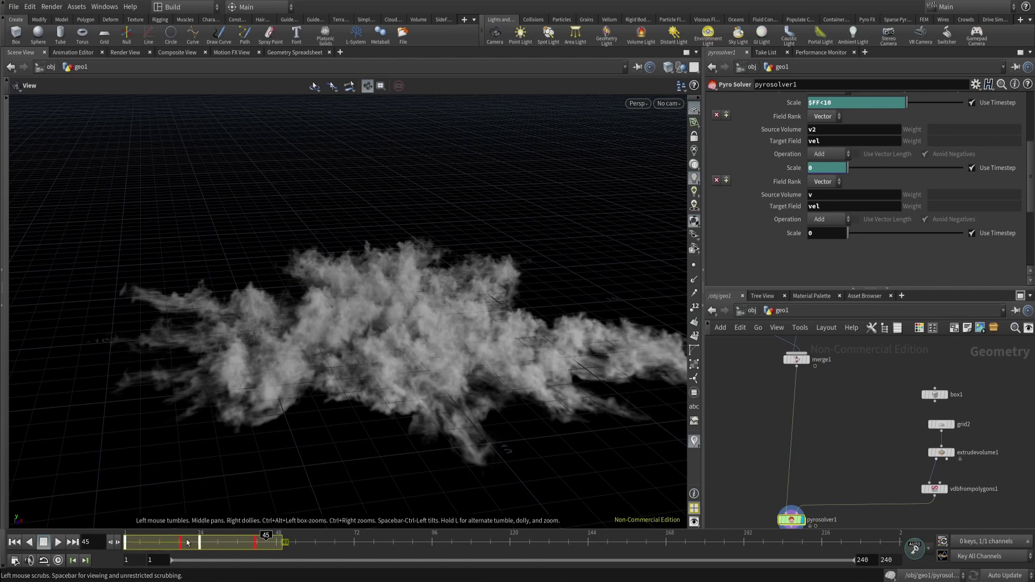
pyautogui.moveTo(186, 541); pyautogui.dragTo(189, 541, button='middle')
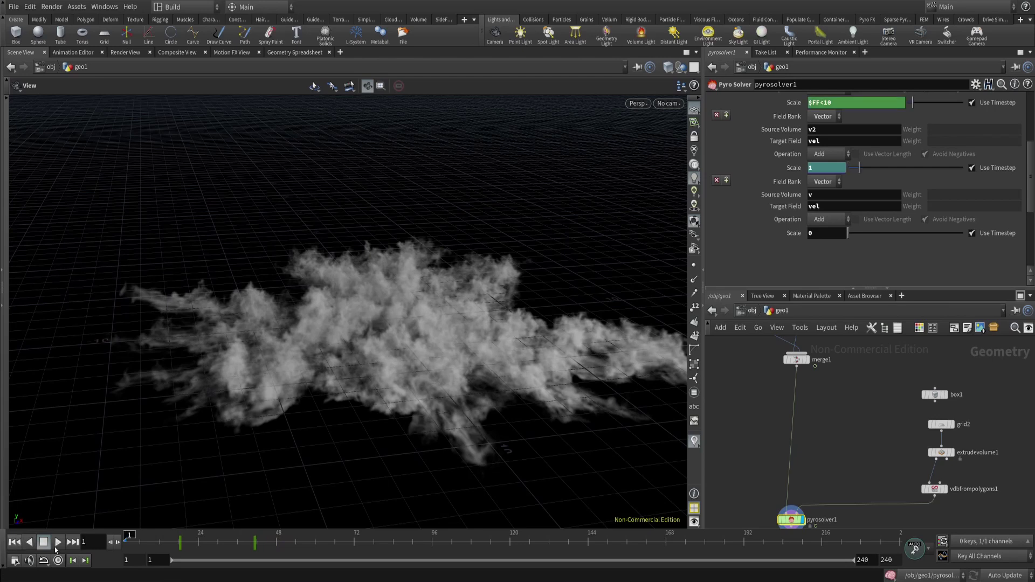
pyautogui.click(57, 544)
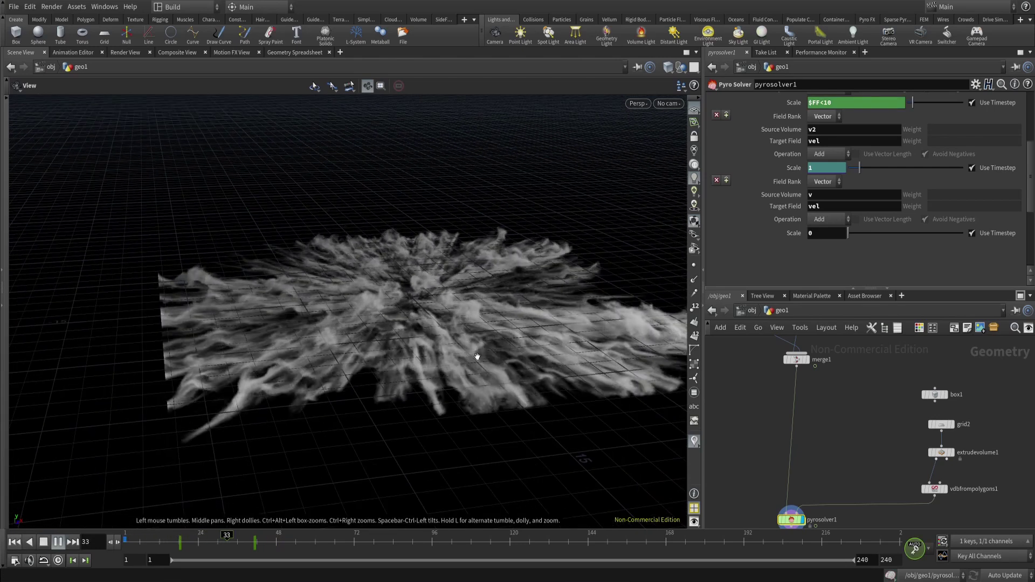
pyautogui.moveTo(493, 345); pyautogui.dragTo(470, 348)
pyautogui.click(58, 542)
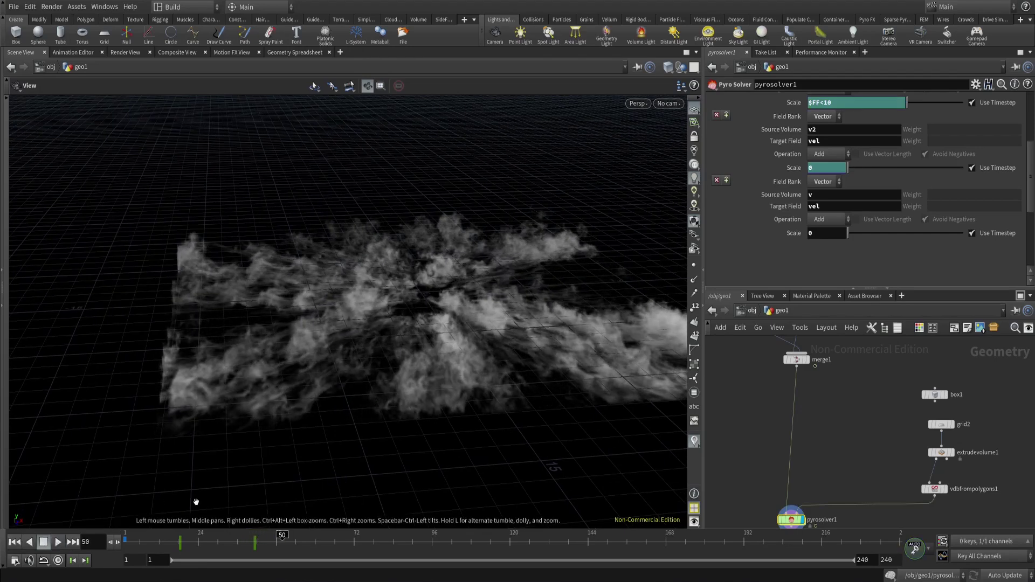
# Move both v2 source scale keyframes to about frames 14 and 37, then replay the simulation and check the smoke from several angles.
pyautogui.keyDown('shift'); pyautogui.moveTo(261, 546); pyautogui.dragTo(180, 546); pyautogui.keyUp('shift')
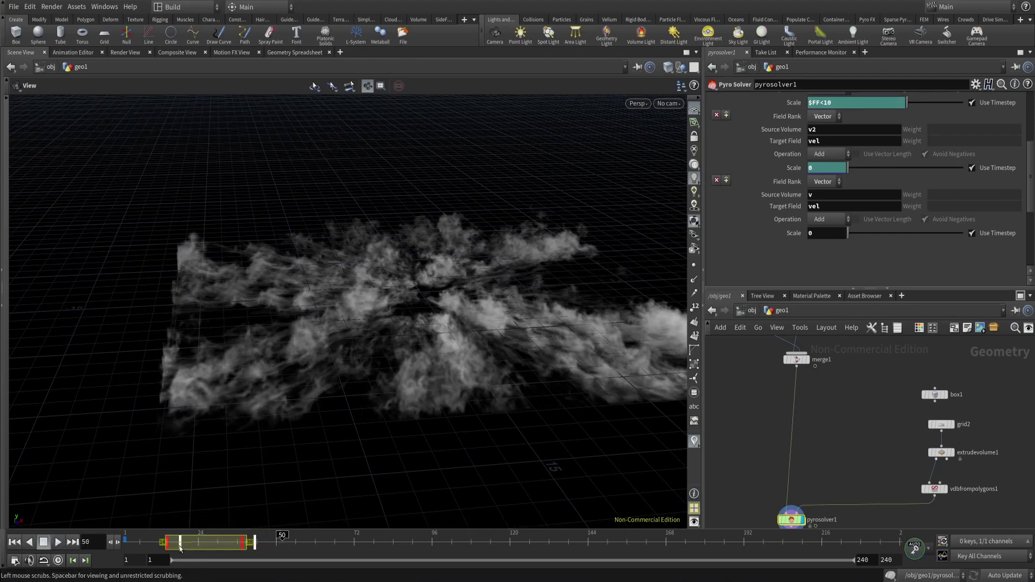
pyautogui.click(58, 541)
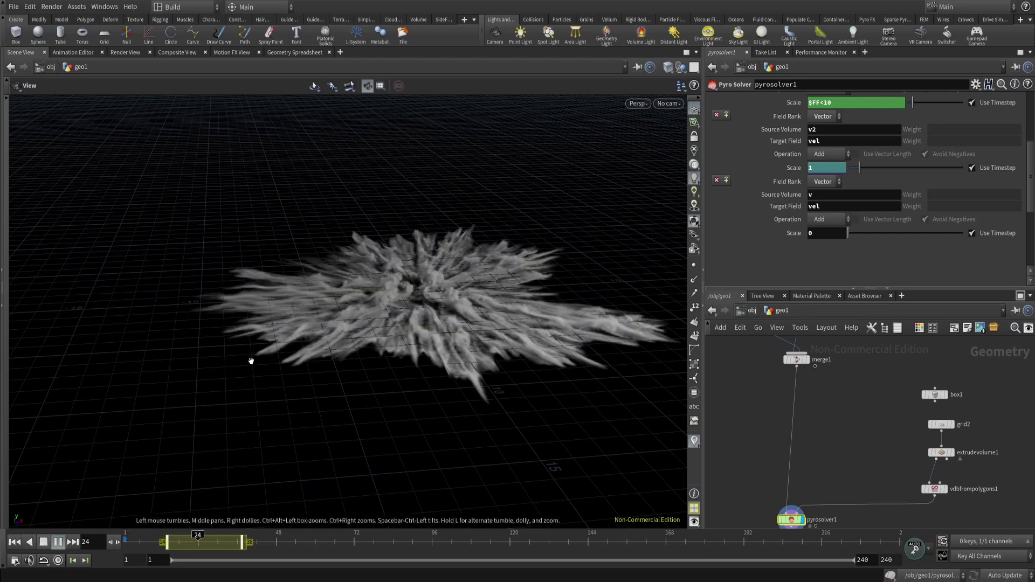
pyautogui.click(58, 542)
pyautogui.moveTo(237, 325); pyautogui.dragTo(163, 263)
pyautogui.moveTo(206, 226); pyautogui.dragTo(227, 266, button='right')
pyautogui.moveTo(226, 265); pyautogui.dragTo(259, 316)
pyautogui.moveTo(258, 317); pyautogui.dragTo(309, 313, button='right')
pyautogui.moveTo(309, 314); pyautogui.dragTo(206, 406)
pyautogui.scroll(-4, 789, 394)
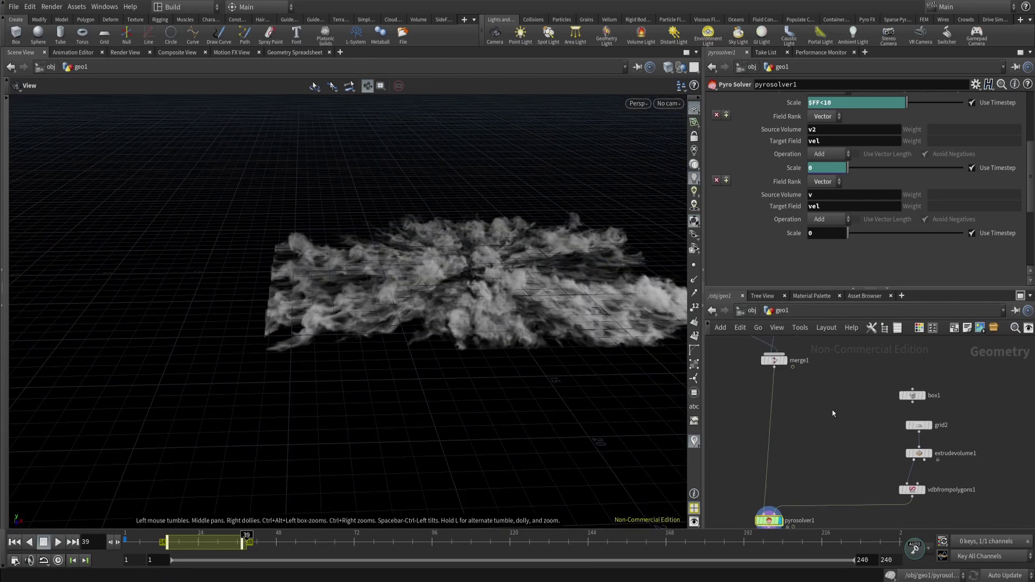
# Enlarge the box1 simulation bounds around the smoke to about 27.5 x 3.7 x 29.
pyautogui.moveTo(836, 431); pyautogui.dragTo(899, 405)
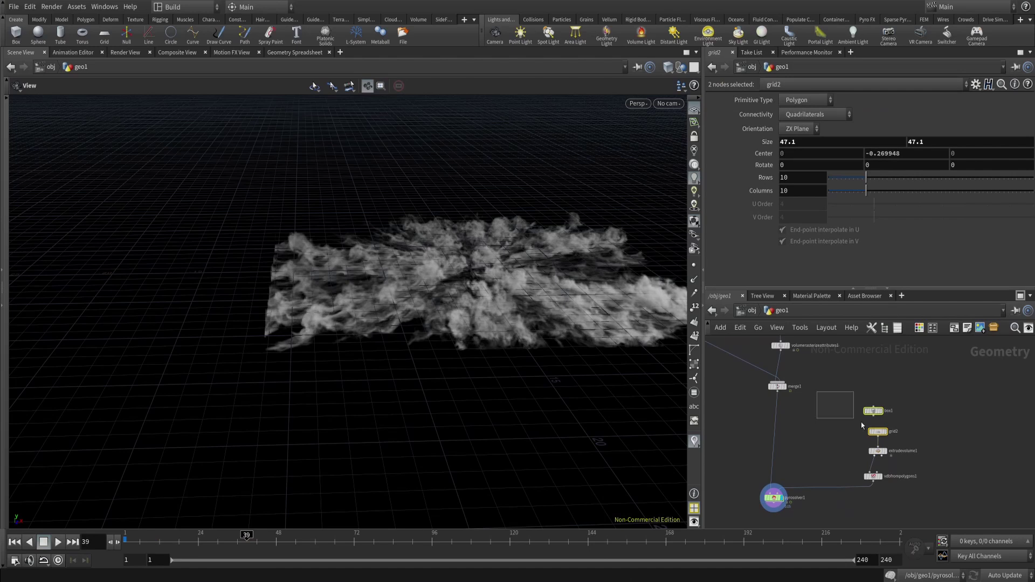
pyautogui.click(873, 410)
pyautogui.press('Return')
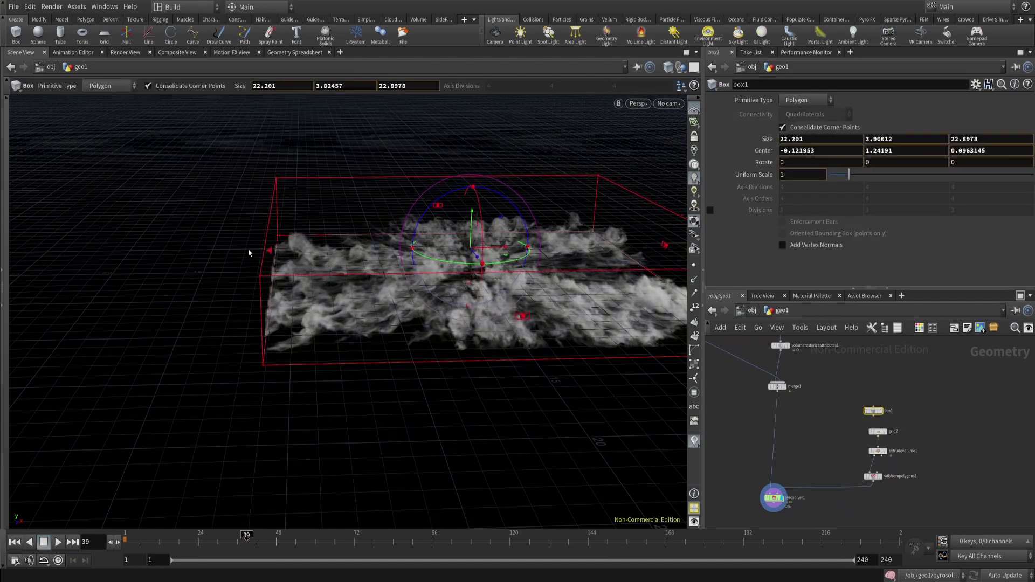
pyautogui.moveTo(269, 251); pyautogui.dragTo(223, 252)
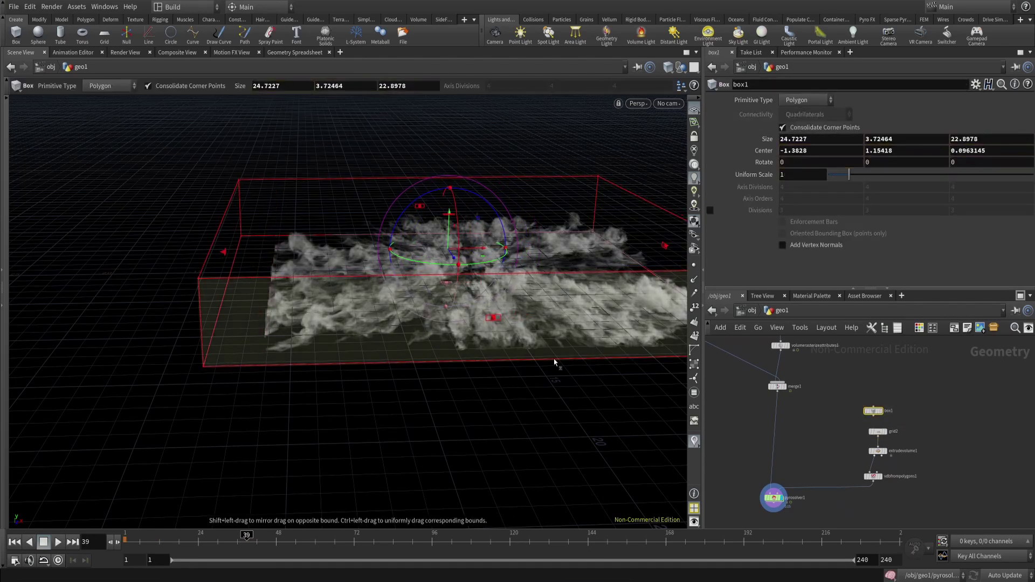
pyautogui.moveTo(493, 318); pyautogui.dragTo(531, 373)
pyautogui.press('space')
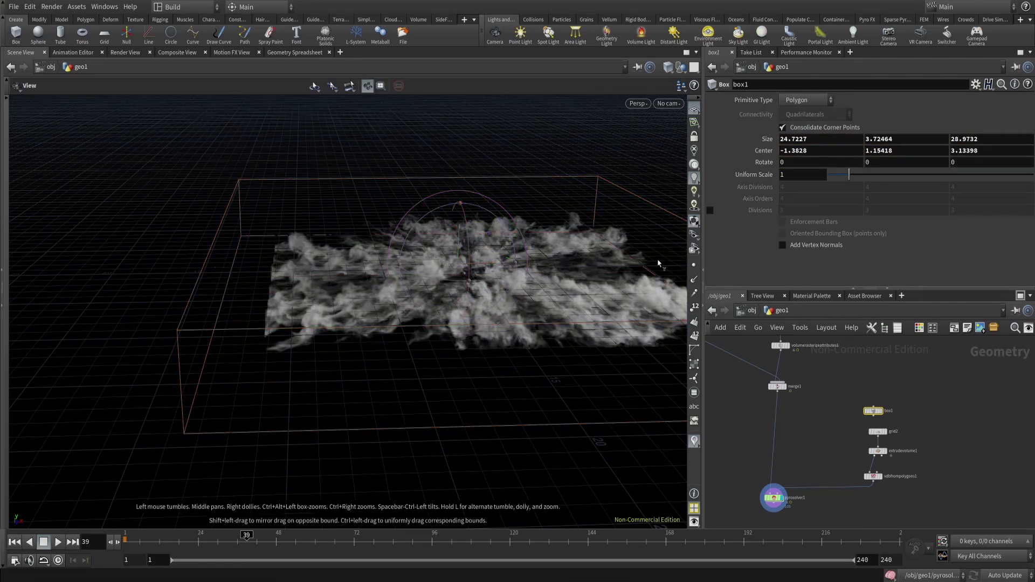
pyautogui.moveTo(658, 263); pyautogui.dragTo(466, 311, button='middle')
pyautogui.moveTo(511, 286); pyautogui.dragTo(564, 284)
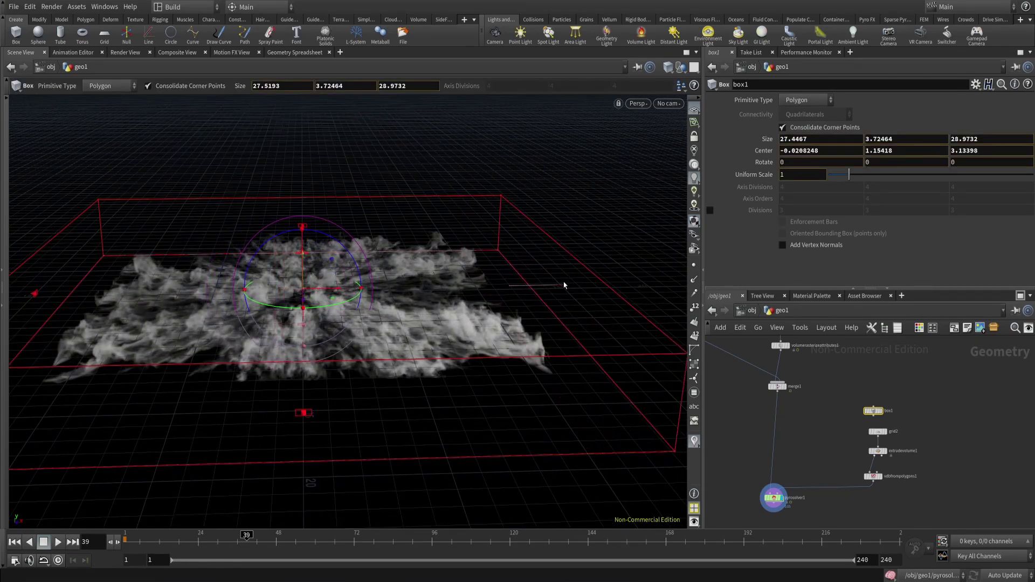
pyautogui.keyDown('alt'); pyautogui.moveTo(438, 361); pyautogui.dragTo(583, 342, button='middle'); pyautogui.keyUp('alt')
# Rerun the simulation from the first frame and check whether the smoke fits inside the bounds, stopping at frame 50.
pyautogui.click(14, 541)
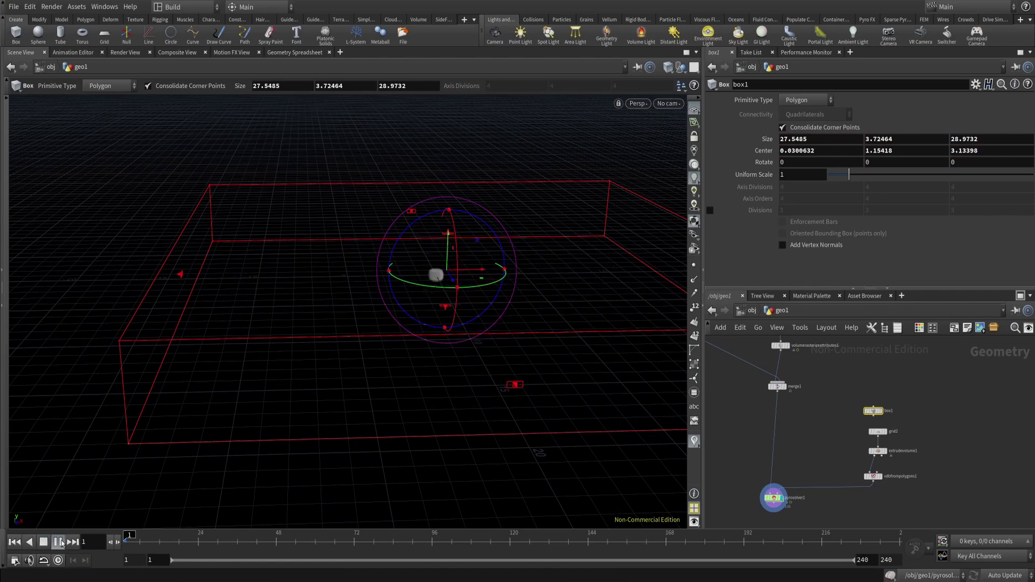
pyautogui.click(58, 542)
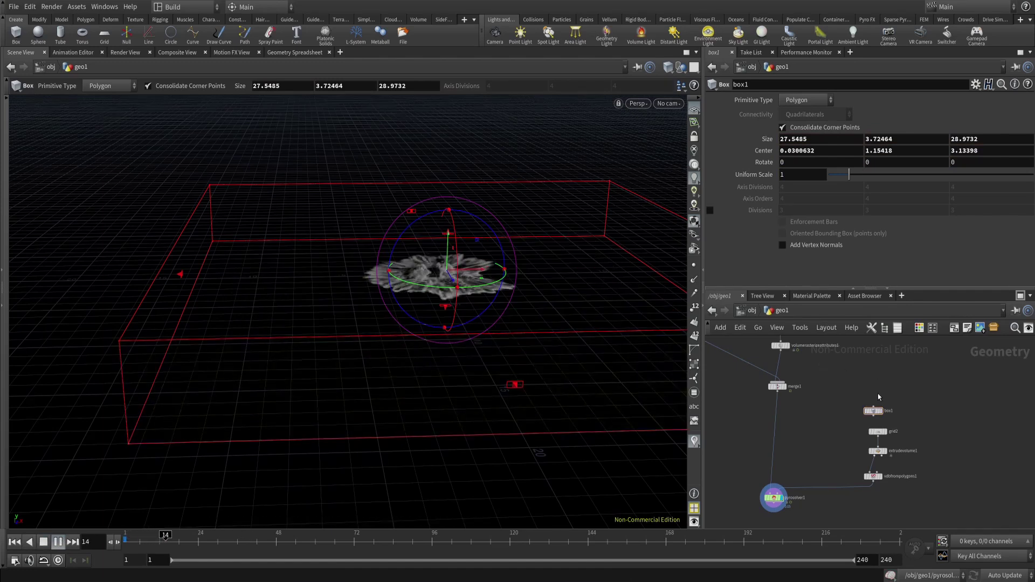
pyautogui.click(5, 351)
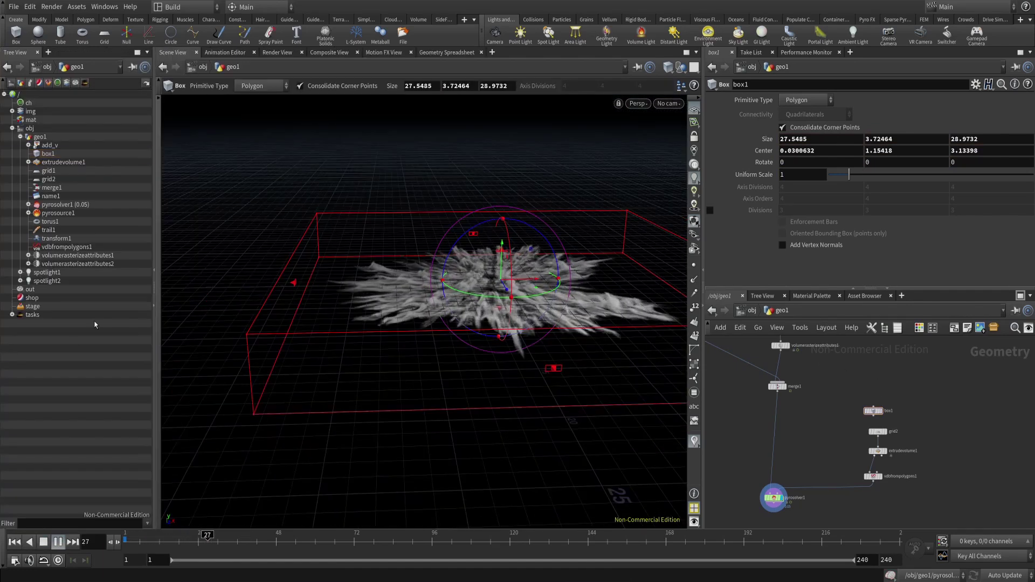
pyautogui.click(152, 272)
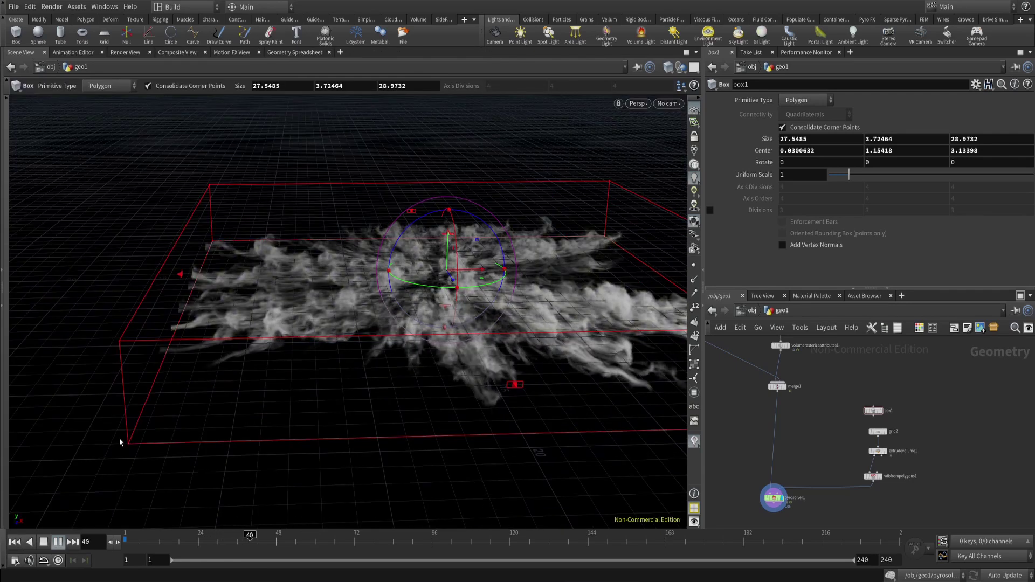
pyautogui.click(56, 542)
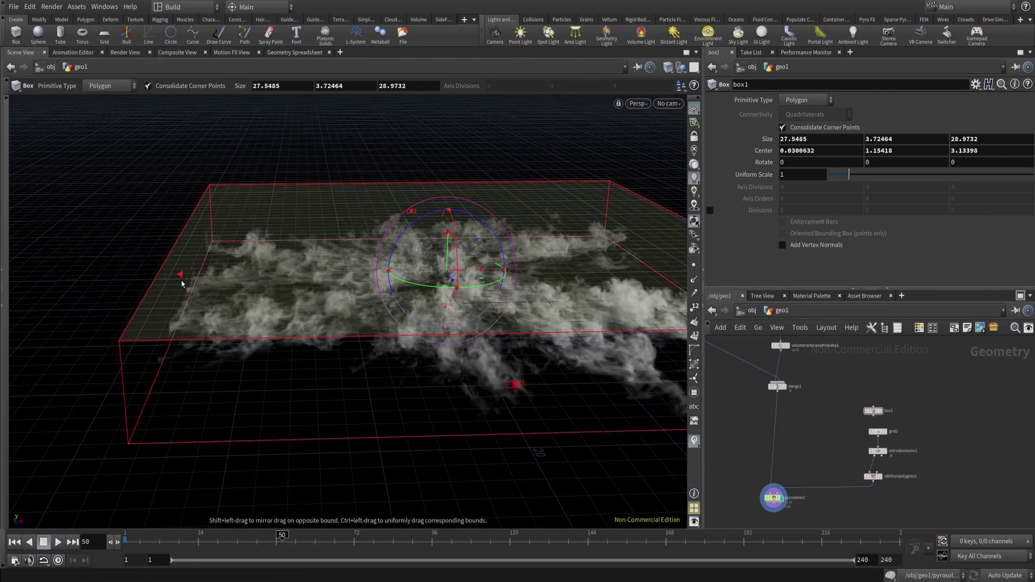
# Extend the sides and front of the box1 bounds to a size of about 36.4 x 3.7 x 36.1.
pyautogui.moveTo(179, 274); pyautogui.dragTo(116, 276)
pyautogui.keyDown('alt'); pyautogui.moveTo(645, 280); pyautogui.dragTo(398, 341, button='middle'); pyautogui.keyUp('alt')
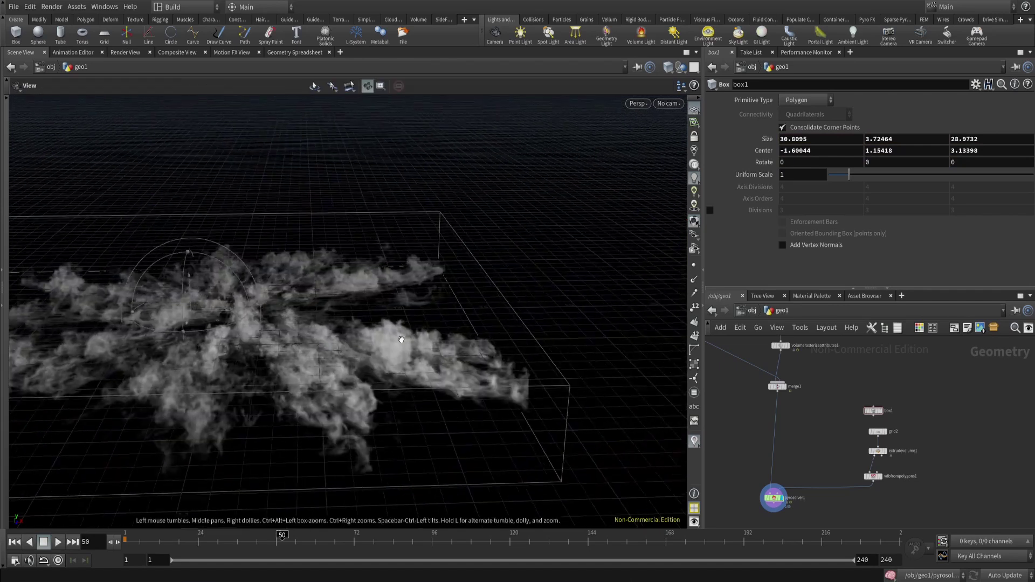
pyautogui.moveTo(485, 307); pyautogui.dragTo(592, 301)
pyautogui.scroll(-3, 571, 315)
pyautogui.moveTo(354, 419); pyautogui.dragTo(355, 466)
pyautogui.scroll(4, 351, 423)
# Switch to the View tool, replay the simulation from the first frame to frame 60 and inspect the smoke from a low angle.
pyautogui.click(7, 394)
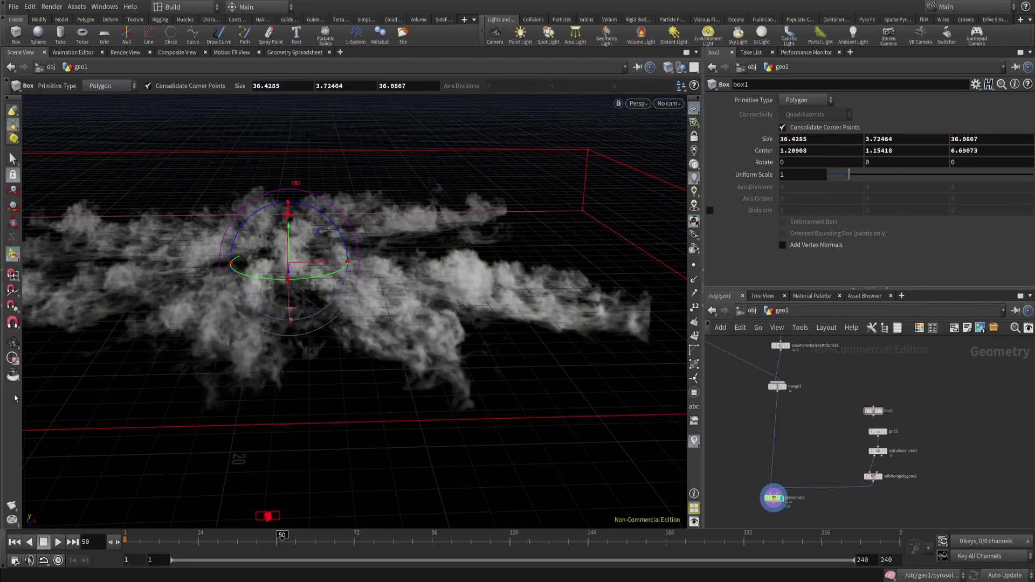
pyautogui.click(15, 342)
pyautogui.moveTo(204, 344); pyautogui.dragTo(362, 342, button='middle')
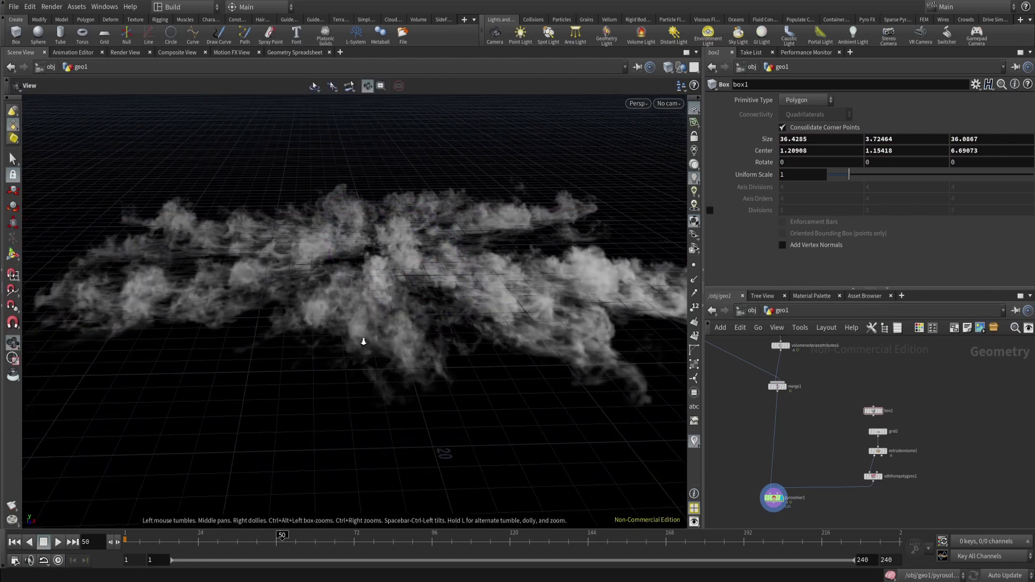
pyautogui.scroll(-2, 363, 341)
pyautogui.click(15, 541)
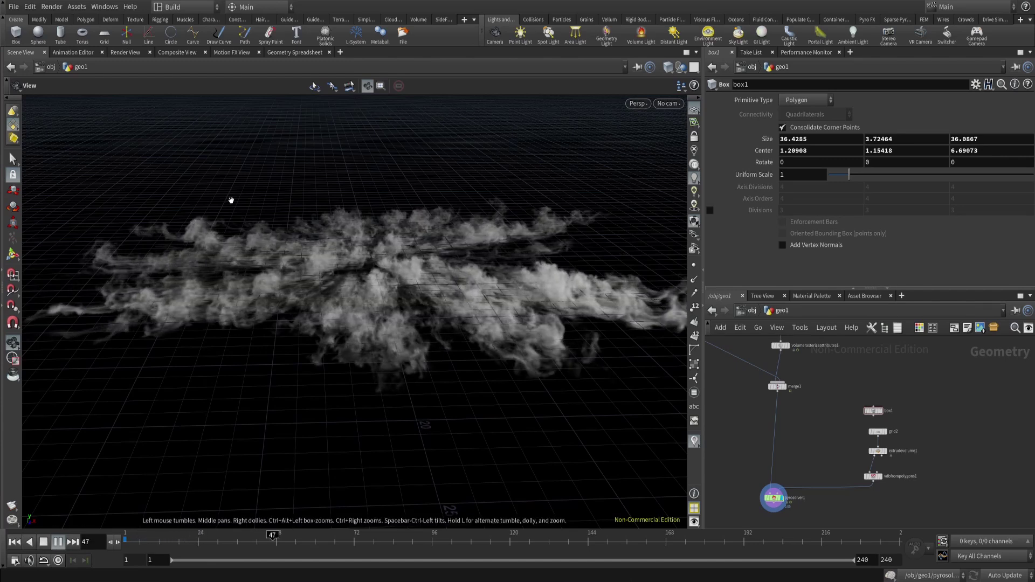
pyautogui.click(57, 542)
pyautogui.moveTo(275, 392); pyautogui.dragTo(434, 293)
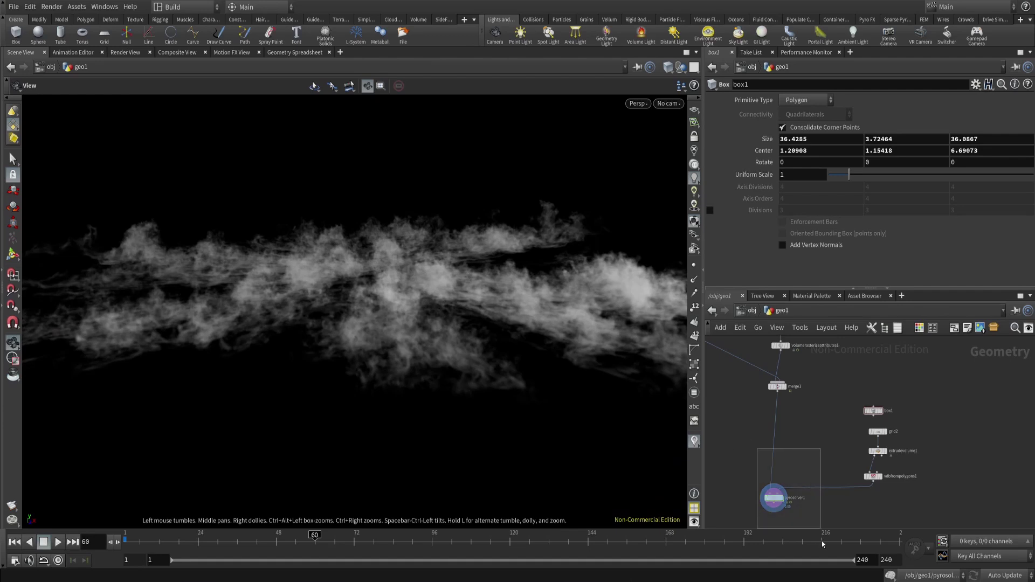
# Set the voxel size of pyrosolver1 to 0.035.
pyautogui.moveTo(823, 541); pyautogui.dragTo(822, 541)
pyautogui.scroll(4, 755, 117)
pyautogui.click(719, 128)
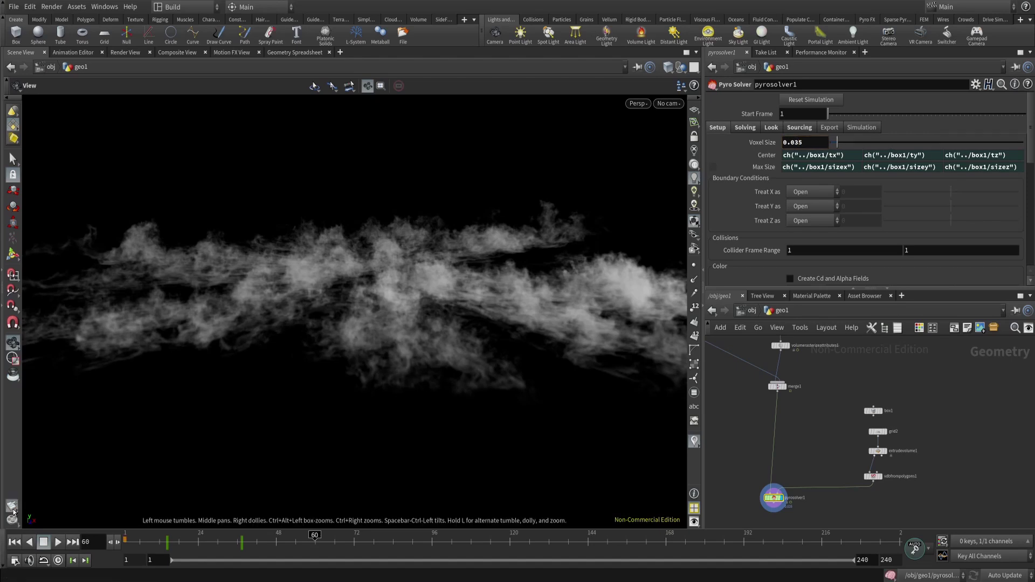
# Start a flipbook of frames 1 to 240, maximize MPlay and play back the rendered frames at a larger zoom.
pyautogui.hotkey('alt', 'f')
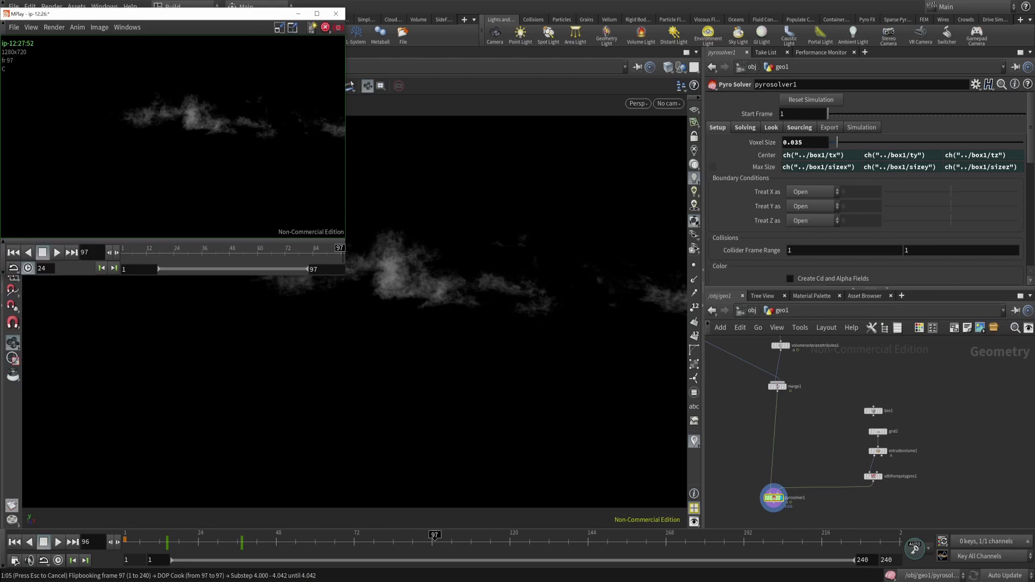
pyautogui.click(317, 14)
pyautogui.scroll(-4, 509, 152)
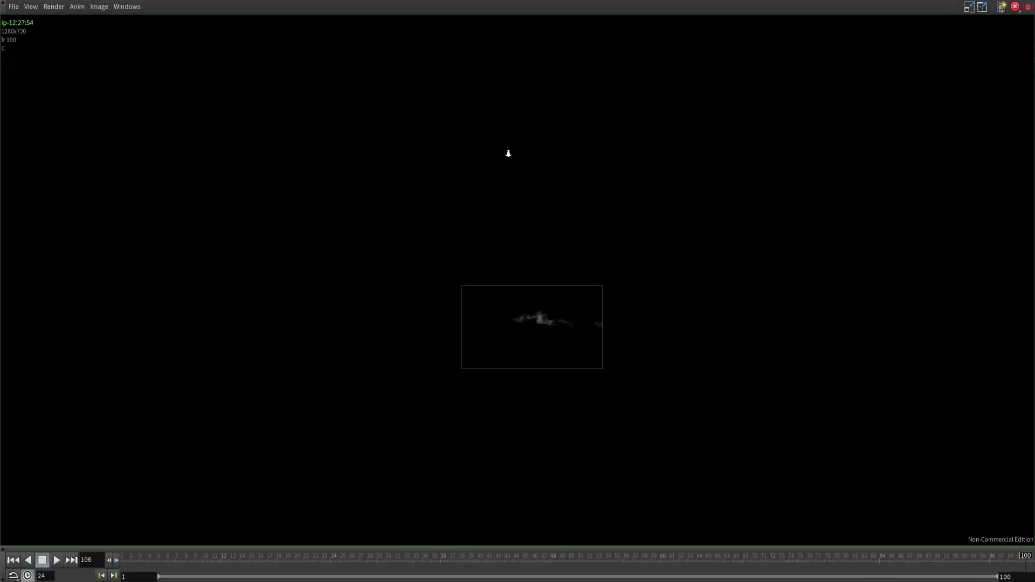
pyautogui.scroll(6, 770, 296)
pyautogui.moveTo(769, 296); pyautogui.dragTo(472, 56, button='middle')
pyautogui.click(57, 561)
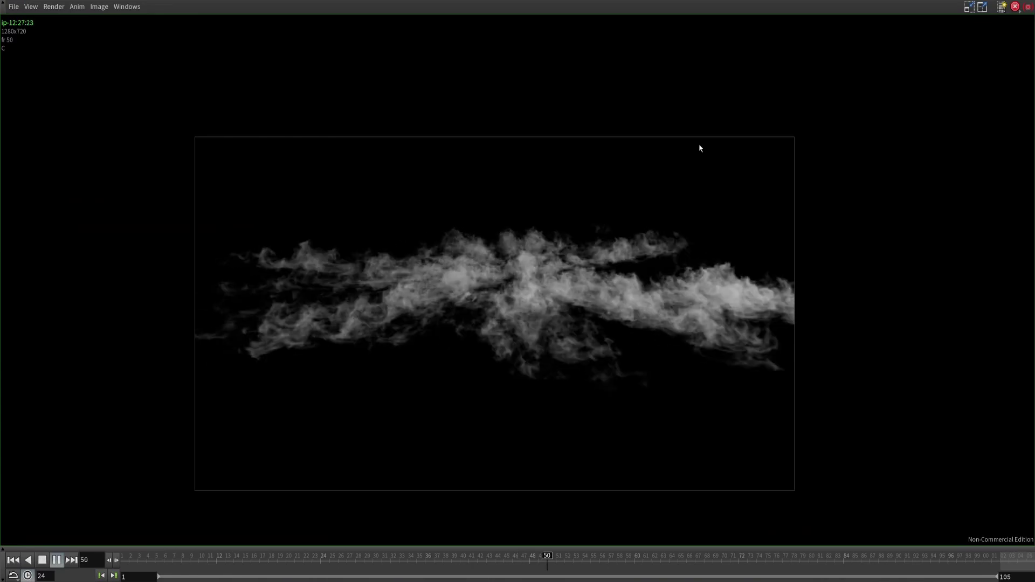
pyautogui.click(43, 562)
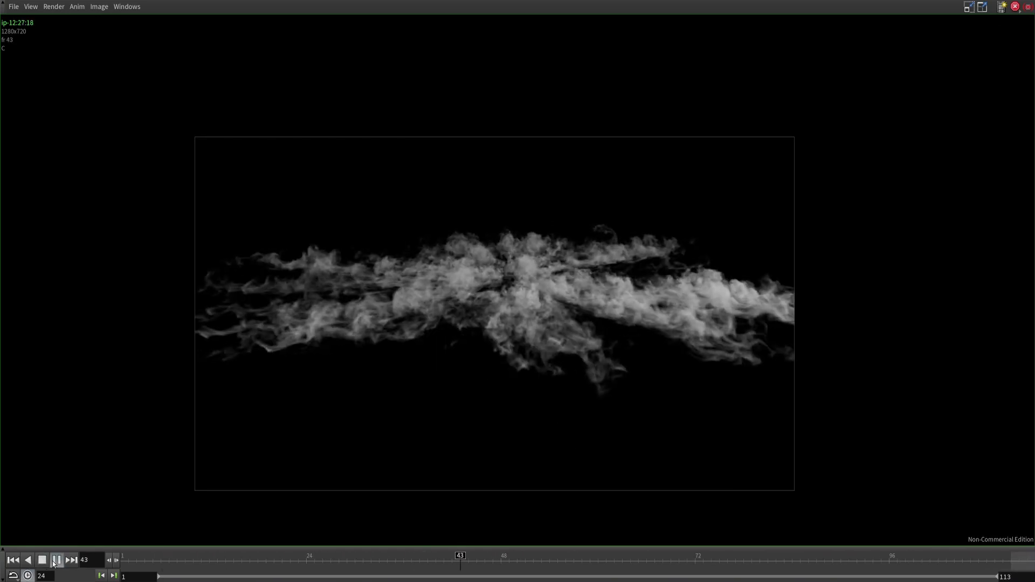
# Switch back to Houdini and cancel the running flipbook.
pyautogui.press('Up')
pyautogui.hotkey('alt', 'Tab')
pyautogui.press('Escape')
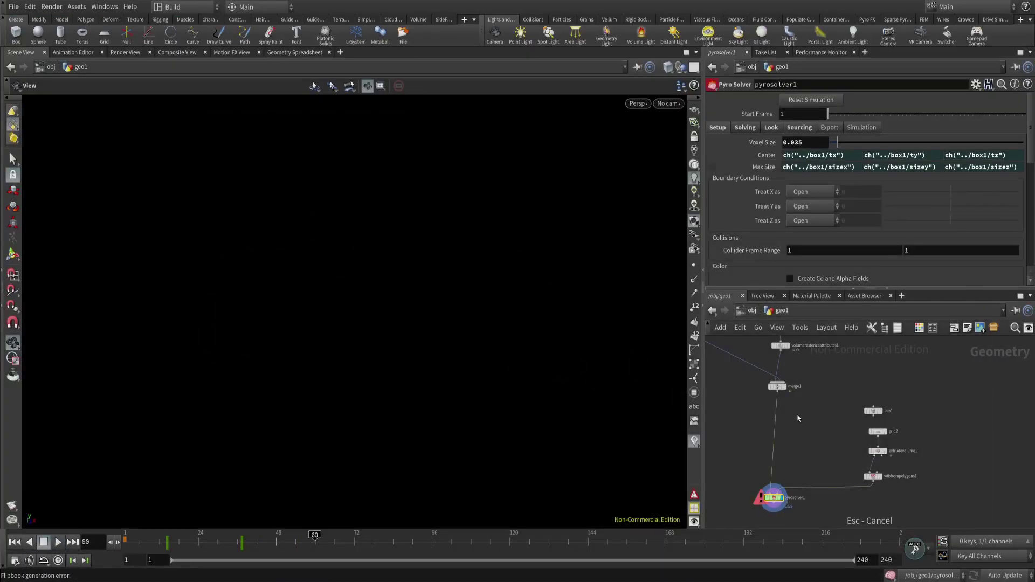
# Review the shape settings of pyrosolver1 and the mulconst1 multiplier inside add_v, and return to the object level.
pyautogui.click(759, 129)
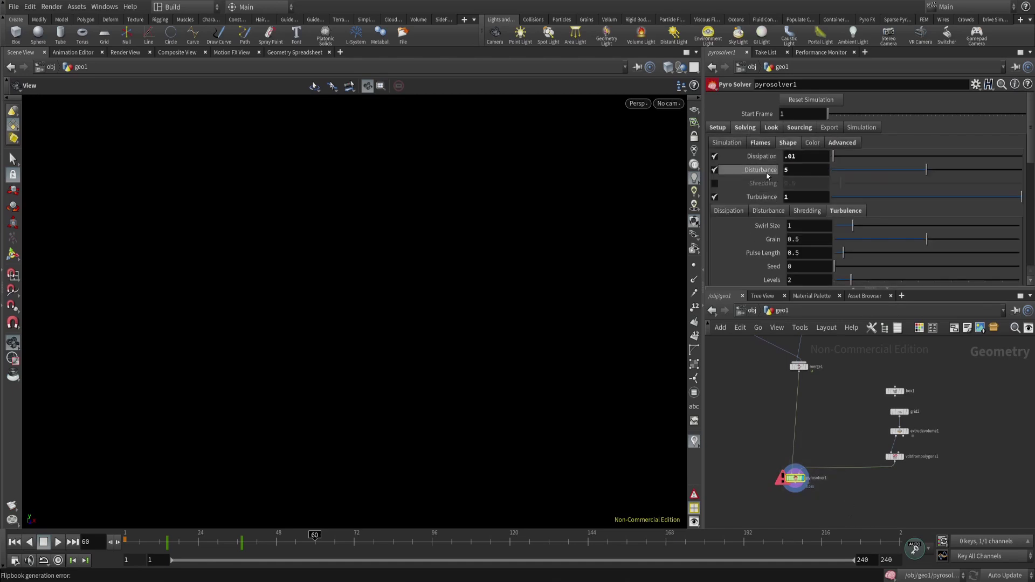
pyautogui.moveTo(755, 389); pyautogui.dragTo(853, 491, button='middle')
pyautogui.scroll(4, 830, 420)
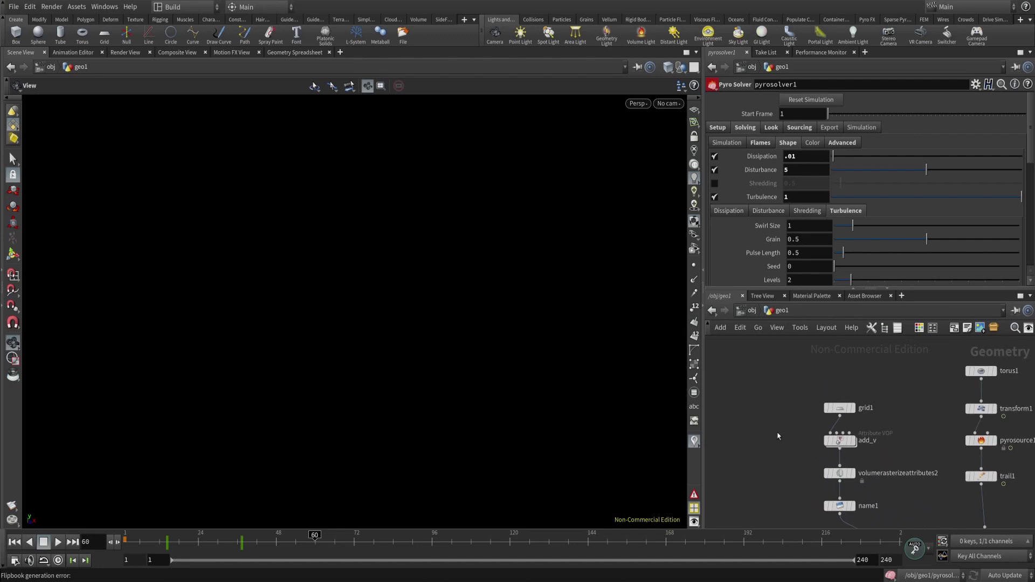
pyautogui.click(846, 441)
pyautogui.doubleClick(845, 441)
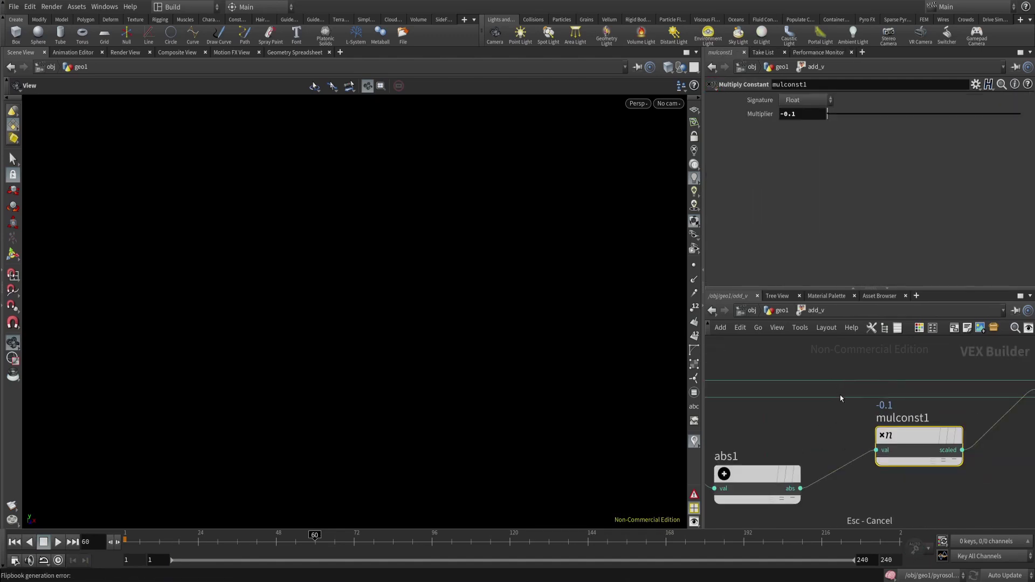
pyautogui.press('u')
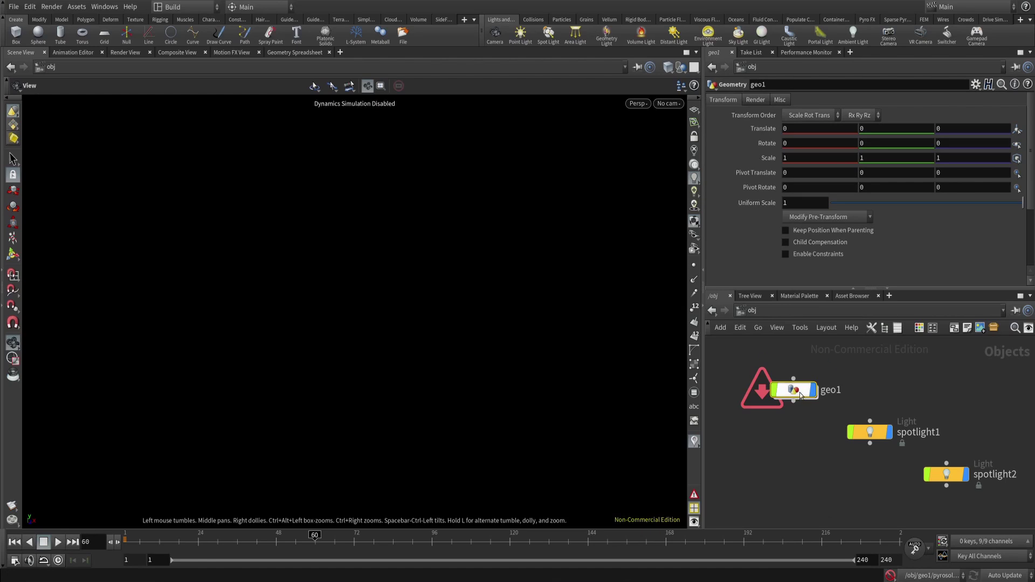
# Open geo1 and lay out the selected box1, grid2, extrudevolume1 and vdbfrompolygons1 collision nodes in its network.
pyautogui.doubleClick(793, 389)
pyautogui.moveTo(835, 529); pyautogui.dragTo(771, 428, button='middle')
pyautogui.moveTo(768, 470); pyautogui.dragTo(852, 525)
pyautogui.moveTo(853, 485); pyautogui.dragTo(839, 399, button='middle')
pyautogui.moveTo(737, 404); pyautogui.dragTo(779, 439)
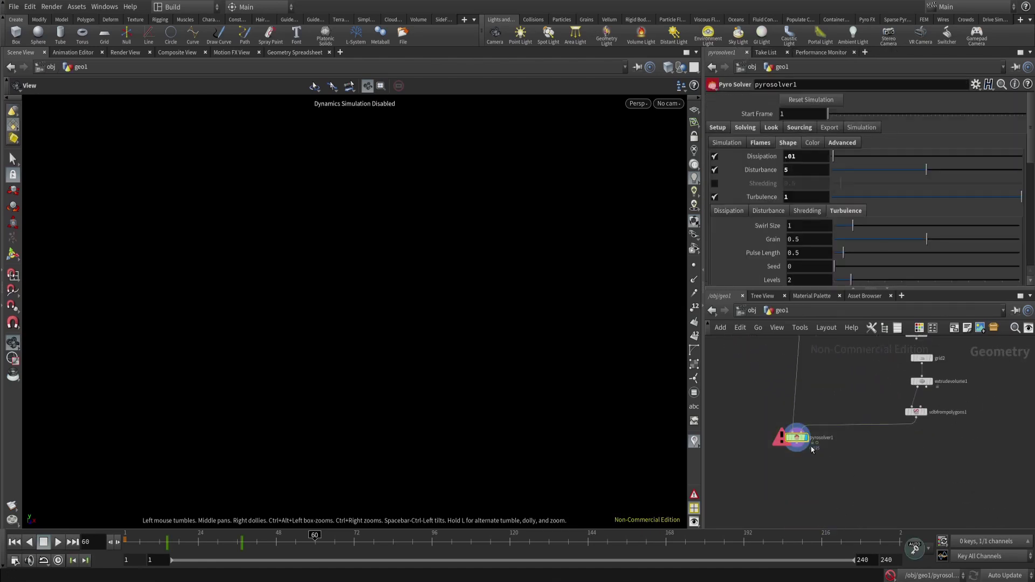
pyautogui.moveTo(813, 448); pyautogui.dragTo(832, 470, button='middle')
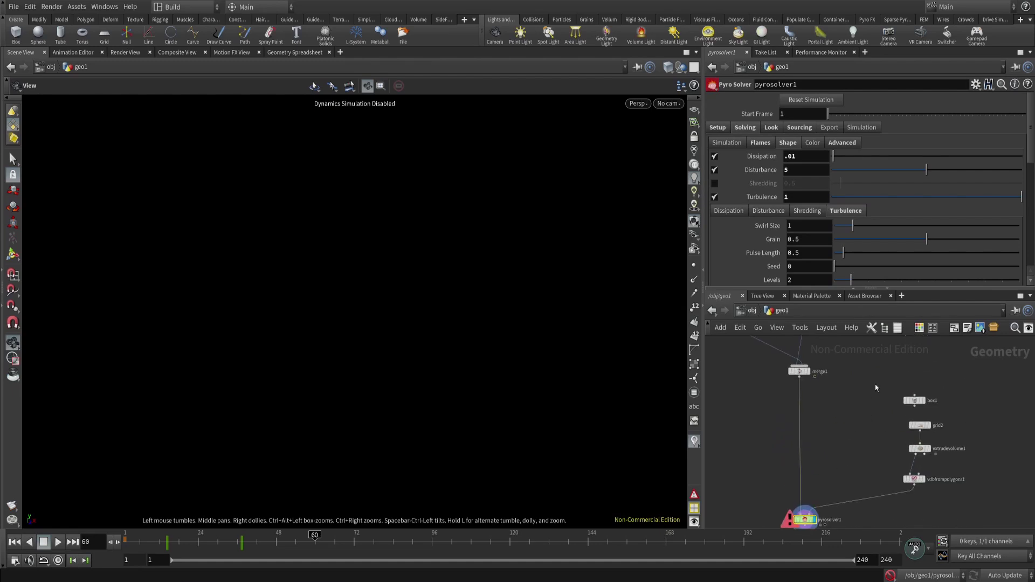
pyautogui.moveTo(875, 388); pyautogui.dragTo(923, 487)
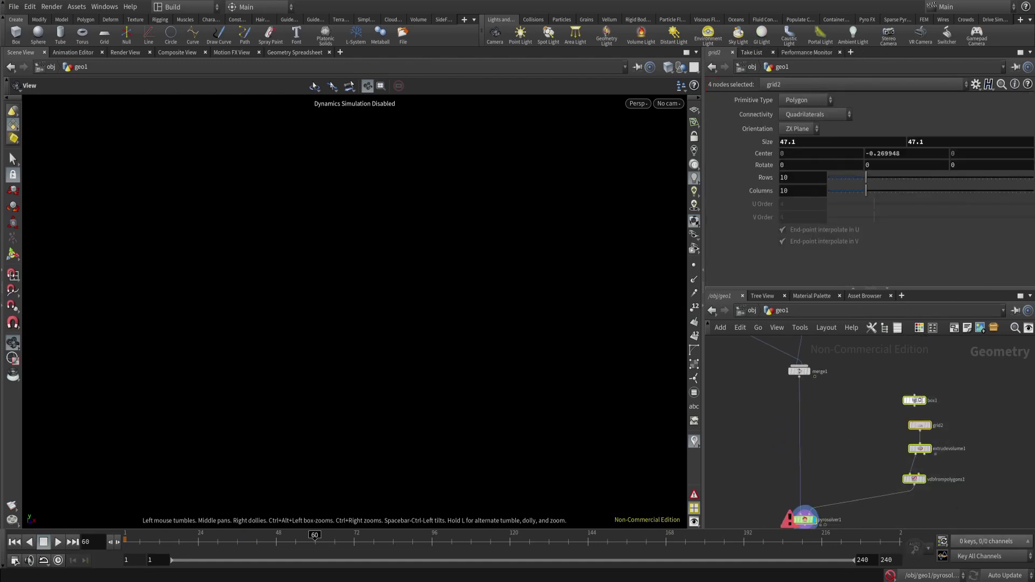
pyautogui.press('l')
pyautogui.moveTo(845, 434)
pyautogui.mouseDown(button='middle')
pyautogui.moveTo(841, 459)
pyautogui.moveTo(842, 432)
pyautogui.mouseUp(button='middle')
pyautogui.scroll(-4, 848, 463)
pyautogui.scroll(4, 841, 431)
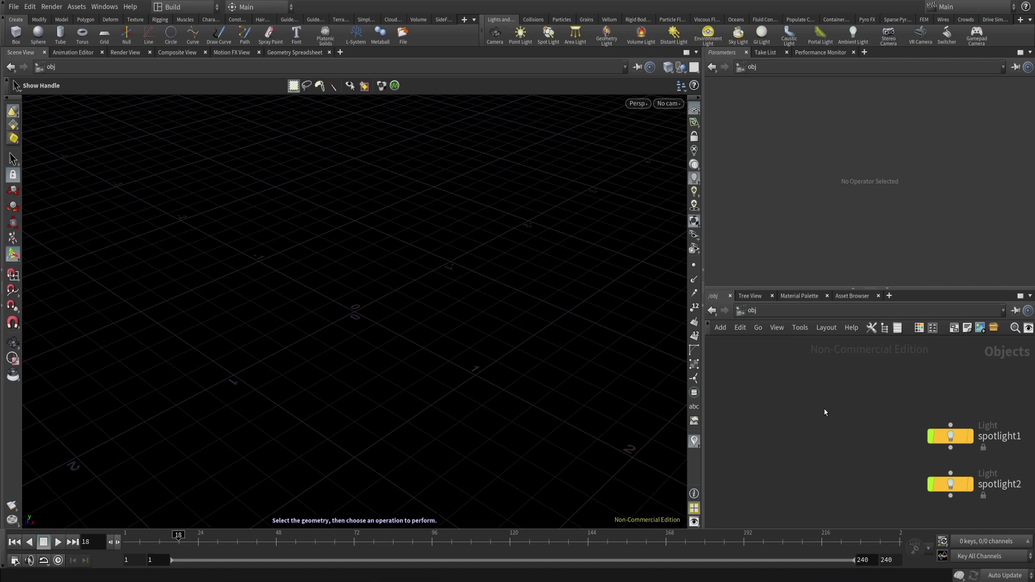
# Create a new Geometry object at the object level and go inside it.
pyautogui.press('Tab')
pyautogui.write('geo')
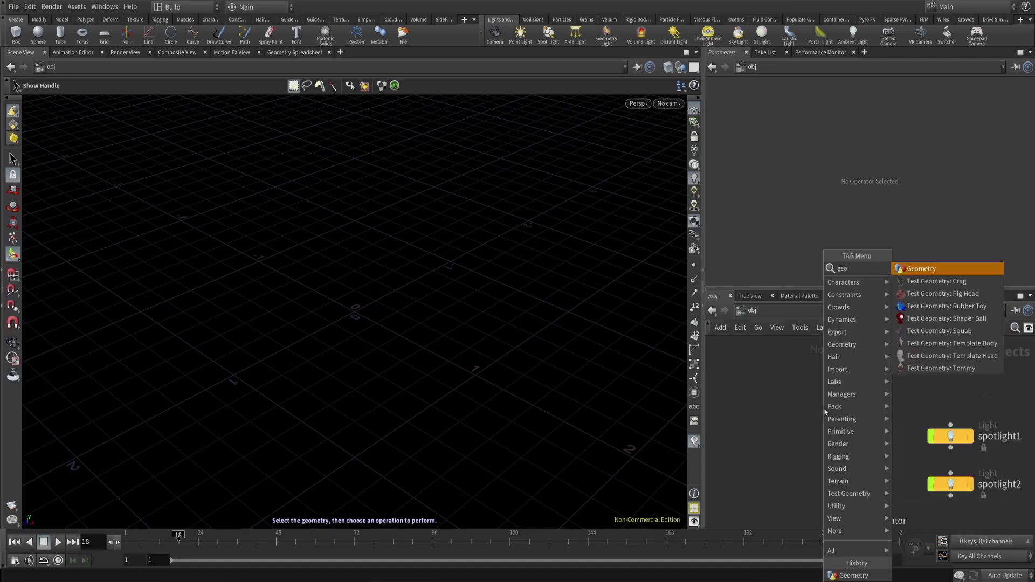
pyautogui.press('Return')
pyautogui.click(825, 412)
pyautogui.doubleClick(825, 412)
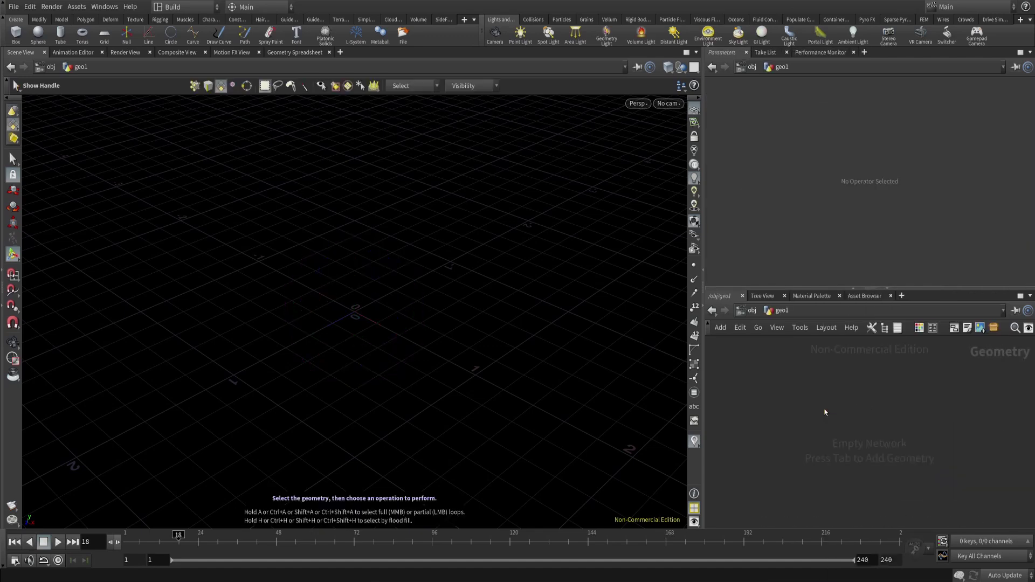
pyautogui.press('Tab')
pyautogui.press('Escape')
pyautogui.press('u')
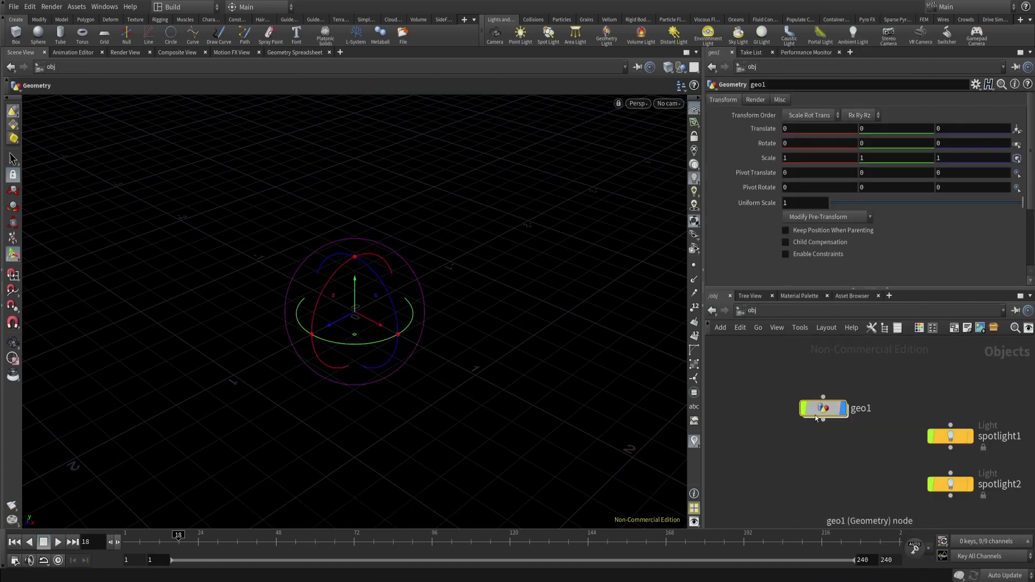
pyautogui.doubleClick(814, 411)
# Add a Pyro Configure GPU Explosion setup inside geo1.
pyautogui.press('Tab')
pyautogui.write('pyr')
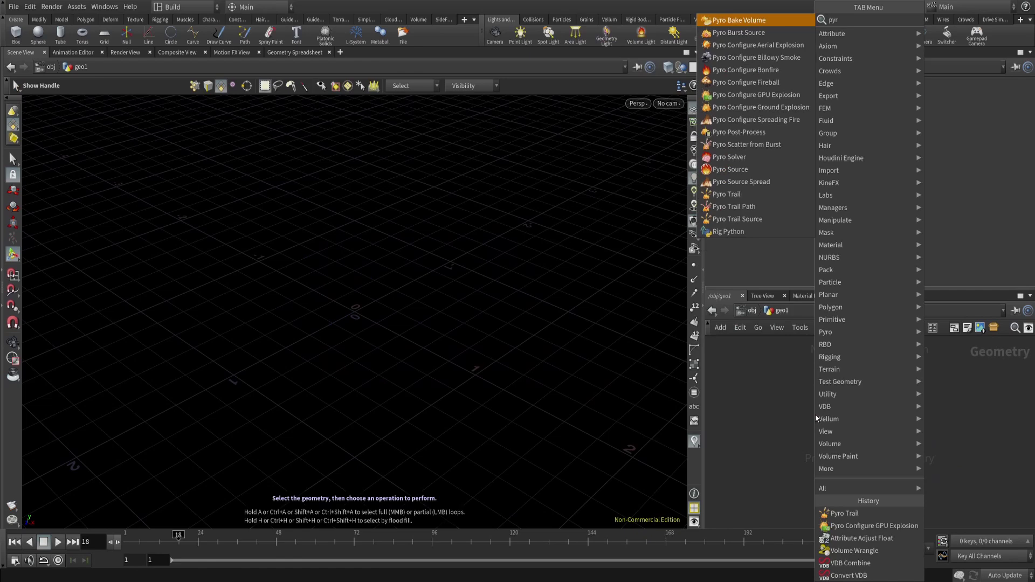
pyautogui.press('Escape')
pyautogui.press('Tab')
pyautogui.write('gpu')
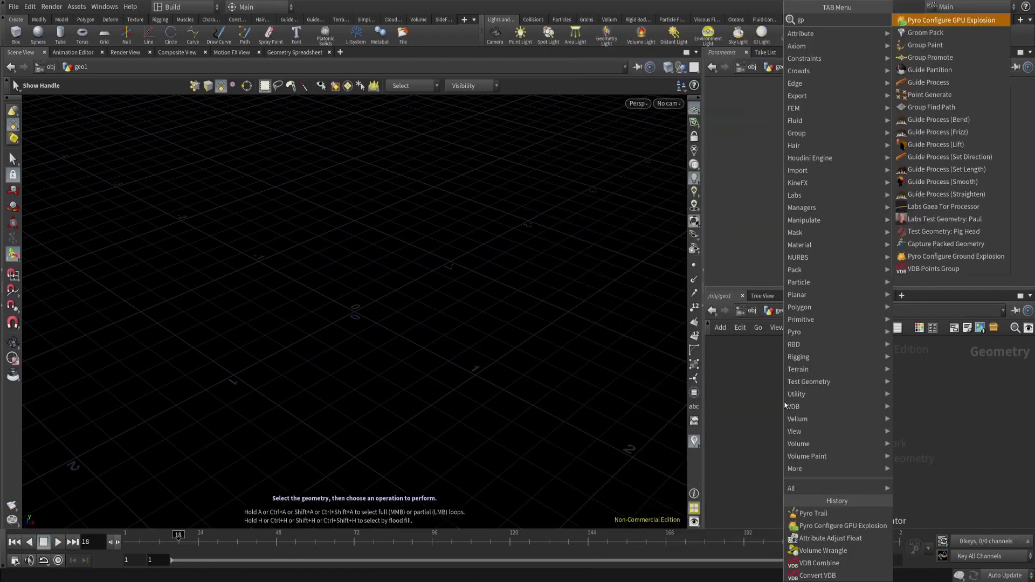
pyautogui.click(949, 19)
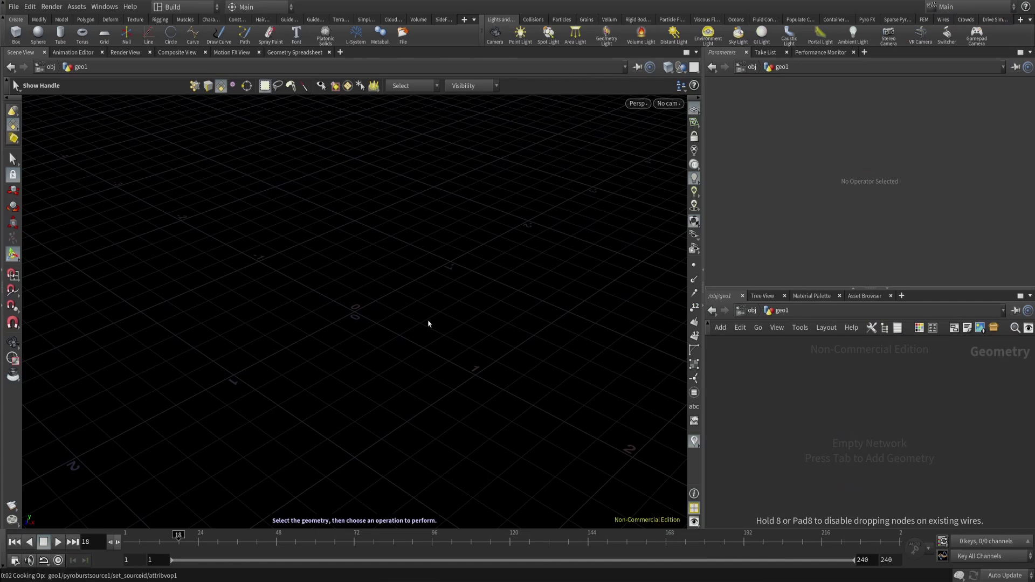
pyautogui.press('Return')
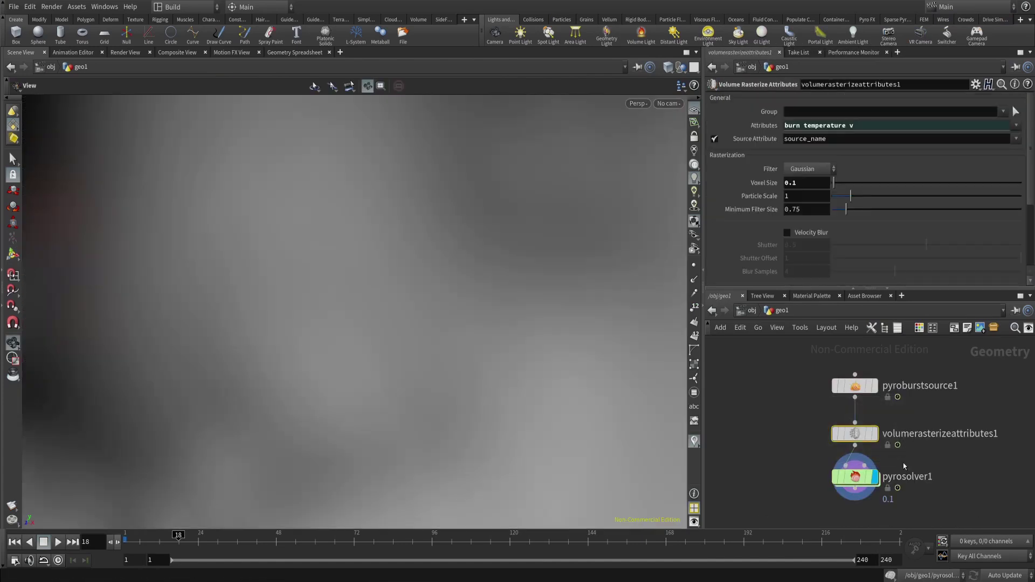
# Show the advanced solving settings of pyrosolver1 with the Minimal OpenCL Solve option.
pyautogui.moveTo(832, 412); pyautogui.dragTo(832, 453)
pyautogui.click(751, 130)
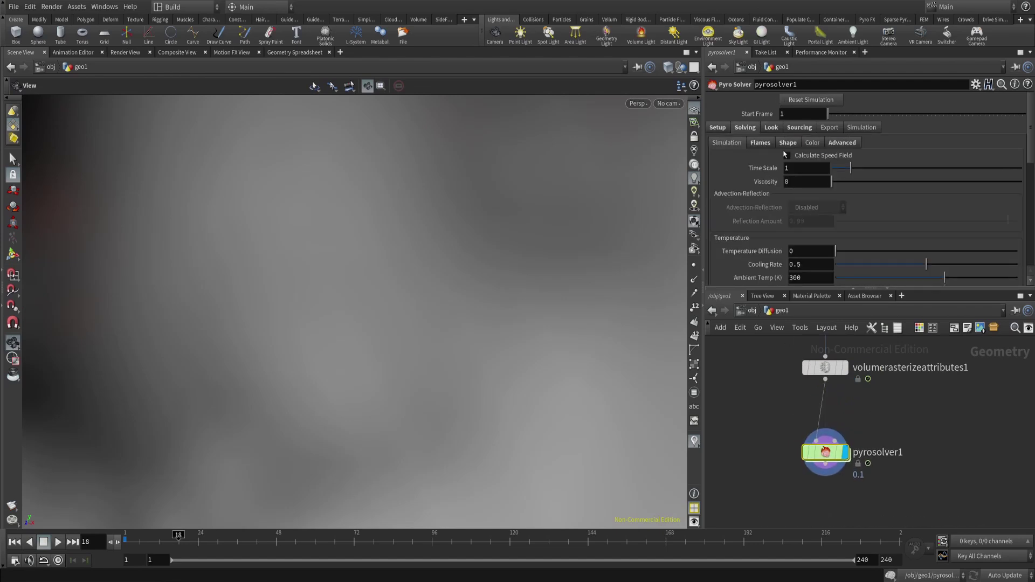
pyautogui.click(842, 143)
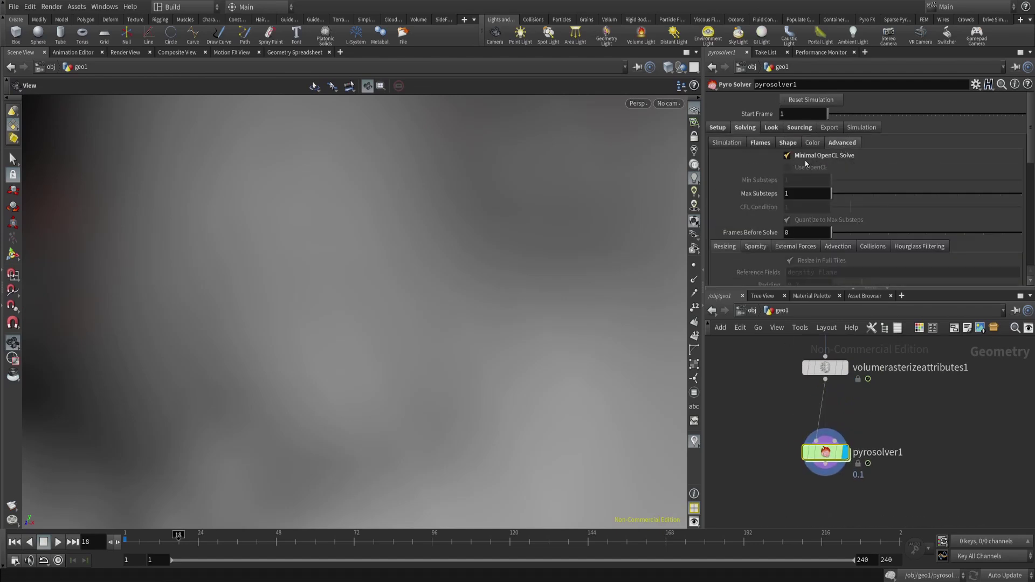
# Bring the whole explosion into view and examine its shape from several angles.
pyautogui.moveTo(498, 224); pyautogui.dragTo(421, 408, button='right')
pyautogui.moveTo(471, 275); pyautogui.dragTo(485, 292, button='middle')
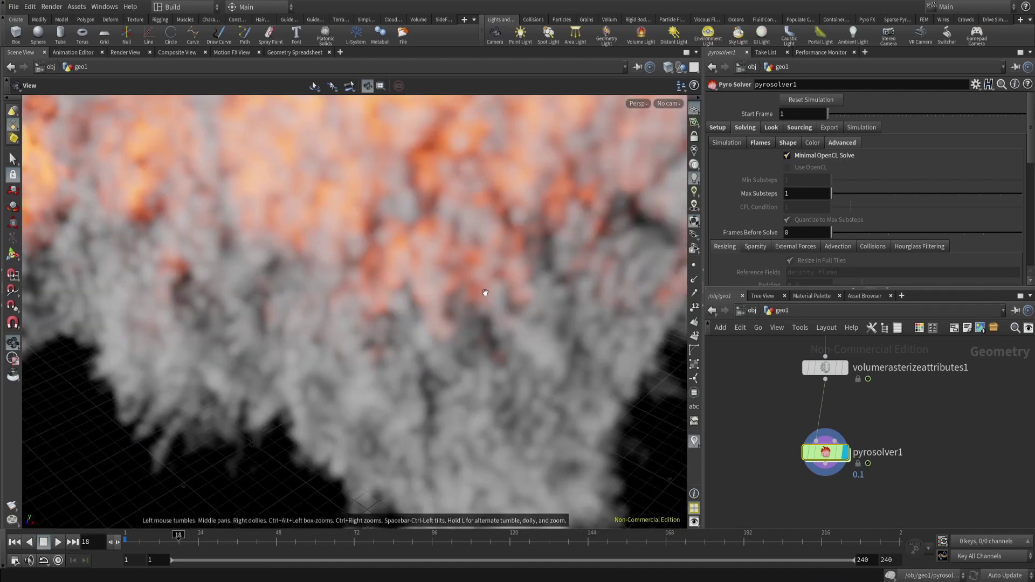
pyautogui.moveTo(485, 292); pyautogui.dragTo(456, 302, button='right')
pyautogui.moveTo(456, 303); pyautogui.dragTo(460, 330)
pyautogui.moveTo(460, 330); pyautogui.dragTo(426, 346, button='right')
pyautogui.moveTo(426, 346); pyautogui.dragTo(448, 350, button='middle')
pyautogui.moveTo(447, 350); pyautogui.dragTo(489, 319, button='right')
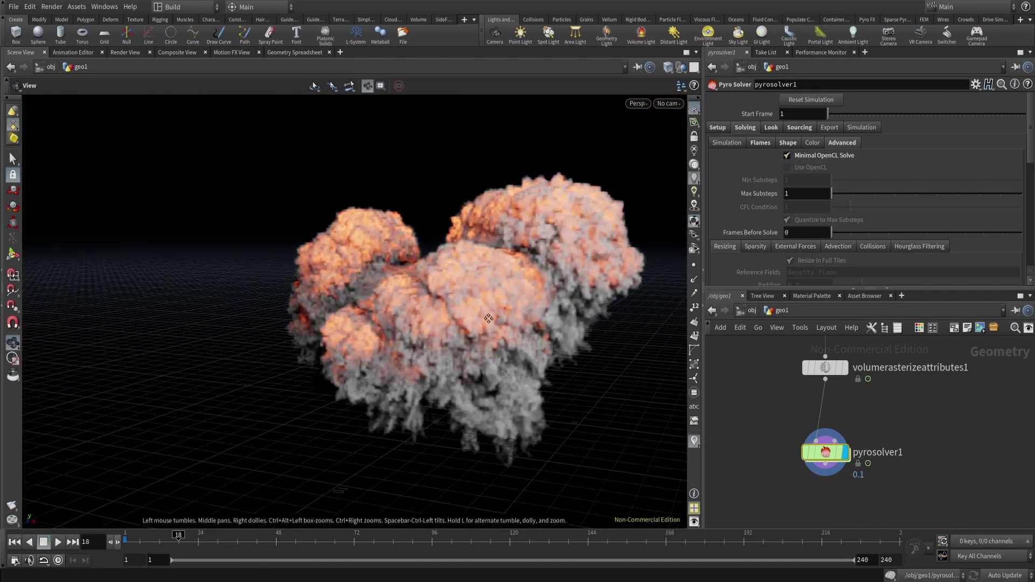
pyautogui.moveTo(473, 315); pyautogui.dragTo(464, 315)
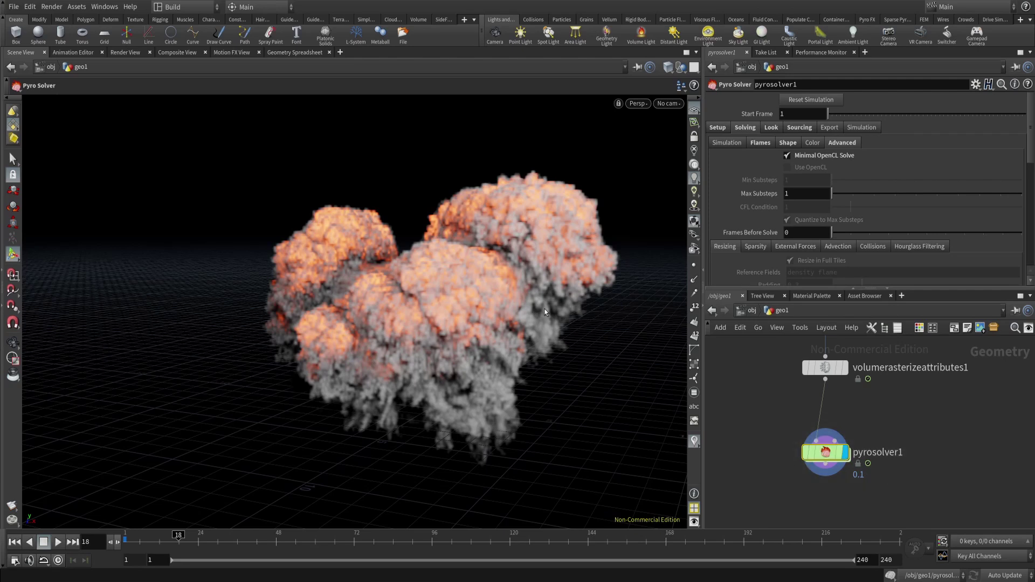
pyautogui.moveTo(519, 298)
pyautogui.keyDown('alt'); pyautogui.mouseDown()
pyautogui.moveTo(492, 307)
pyautogui.moveTo(522, 316)
pyautogui.mouseUp(); pyautogui.keyUp('alt')
# Add a Pyro Trail Path node with a connected Pyro Trail Source beside the explosion network, and display trailpath1.
pyautogui.moveTo(823, 450); pyautogui.dragTo(831, 479)
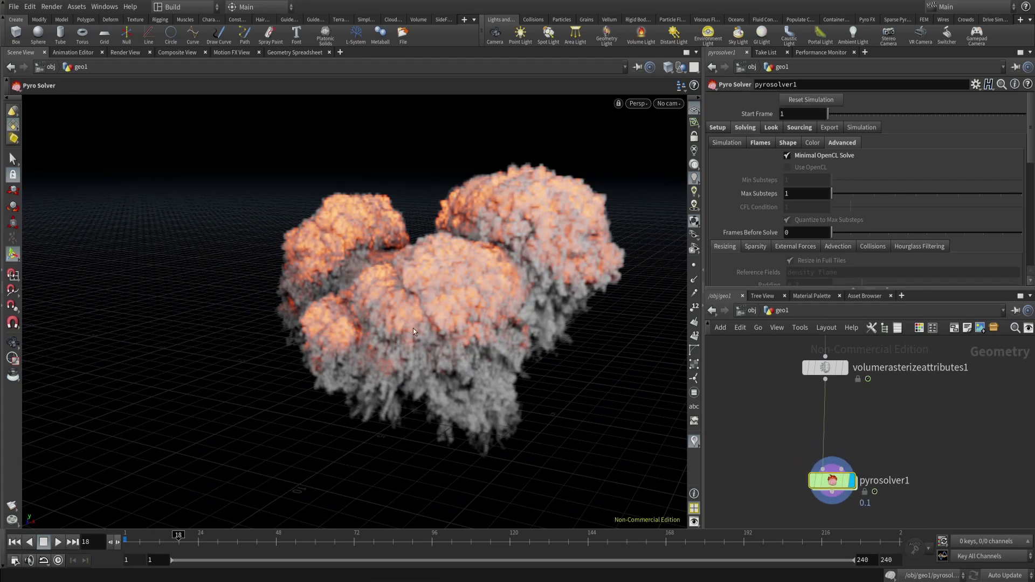
pyautogui.moveTo(966, 453); pyautogui.dragTo(839, 502, button='middle')
pyautogui.press('Tab')
pyautogui.write('trail')
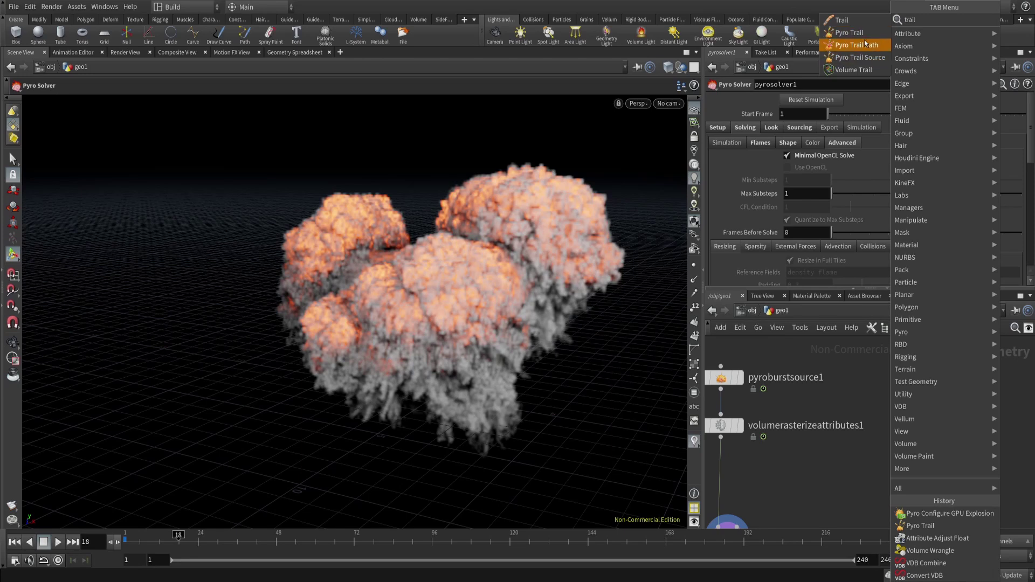
pyautogui.click(858, 44)
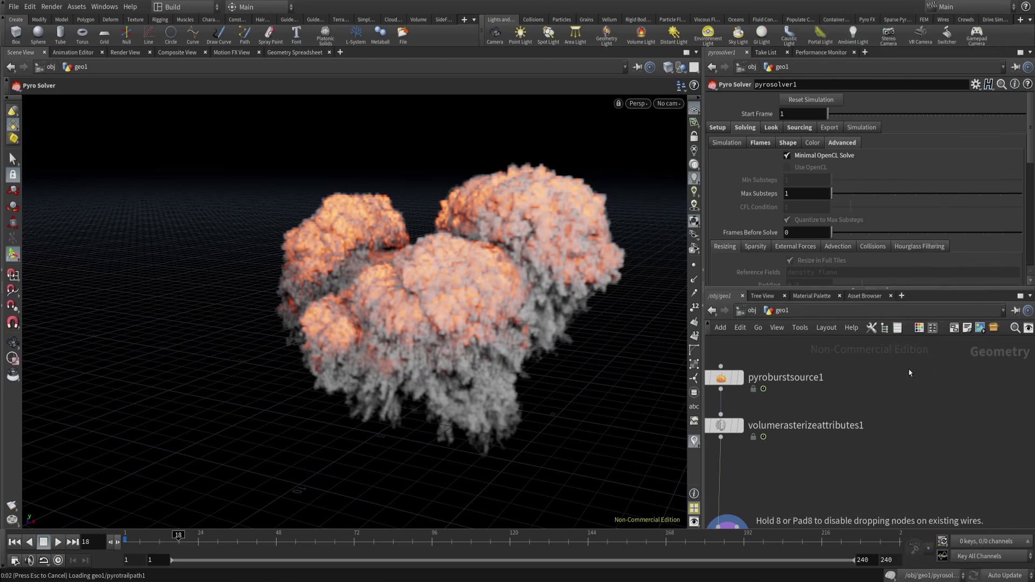
pyautogui.moveTo(953, 348); pyautogui.dragTo(917, 477, button='middle')
pyautogui.moveTo(877, 453); pyautogui.dragTo(879, 392)
pyautogui.click(888, 394)
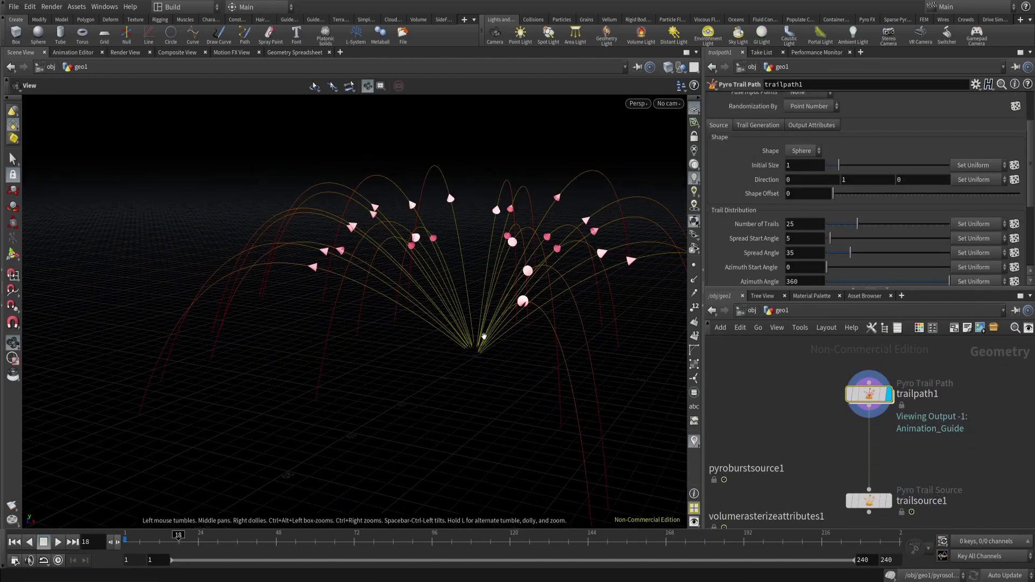
# Examine the trail curves in the viewport and the attributes listed in trailpath1's node info.
pyautogui.moveTo(484, 336); pyautogui.dragTo(453, 319)
pyautogui.middleClick(860, 411)
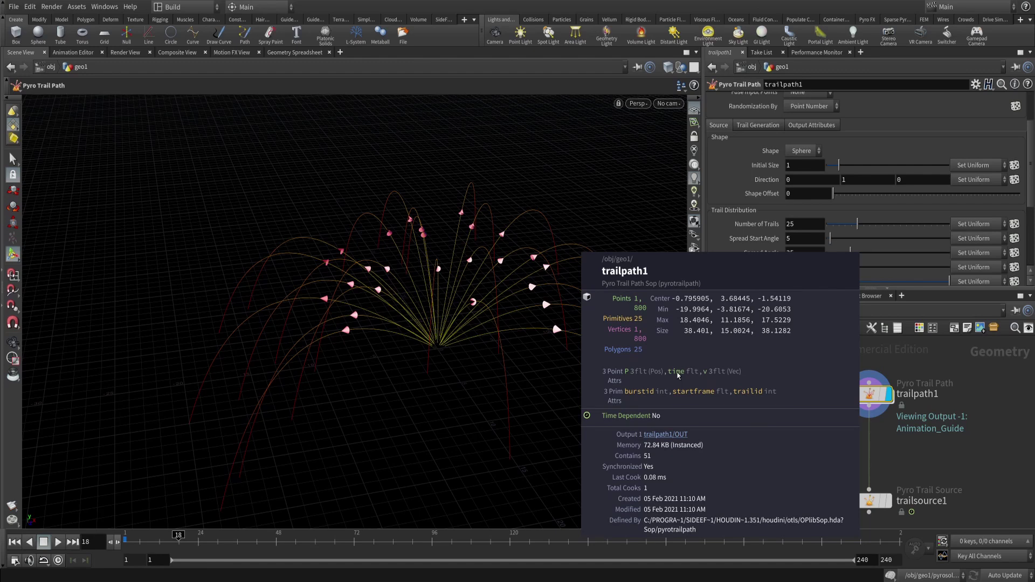
pyautogui.moveTo(567, 345); pyautogui.dragTo(558, 330)
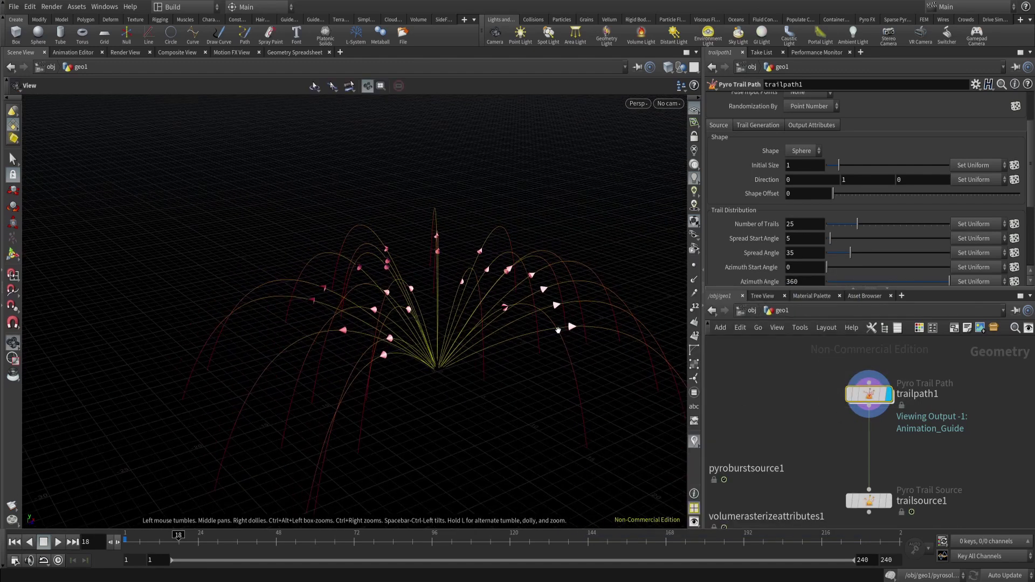
pyautogui.press('Return')
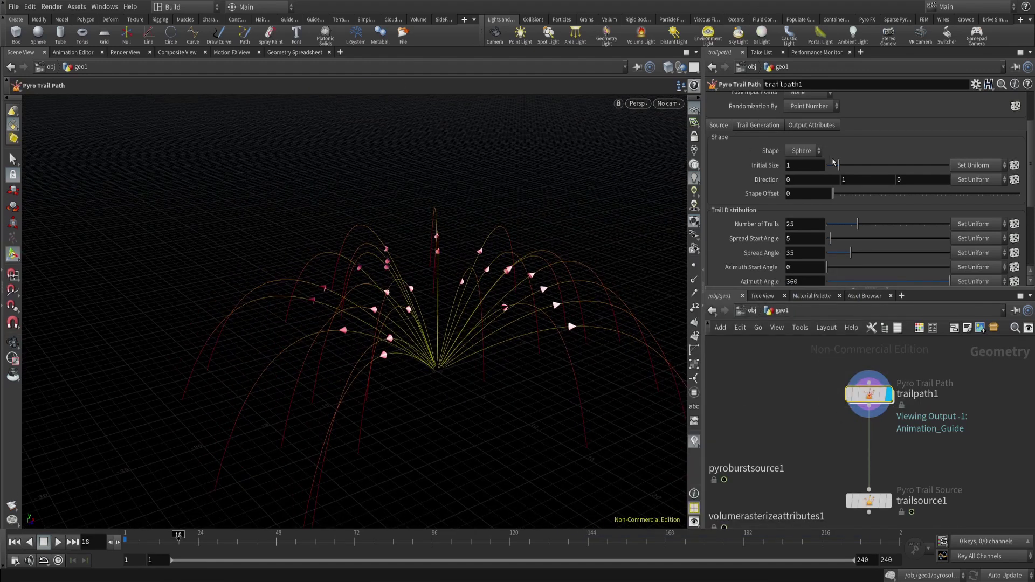
# Try an Initial Size of 5.81 and a smaller Spread Angle on trailpath1, and undo both changes.
pyautogui.hotkey('ctrl', 'z')
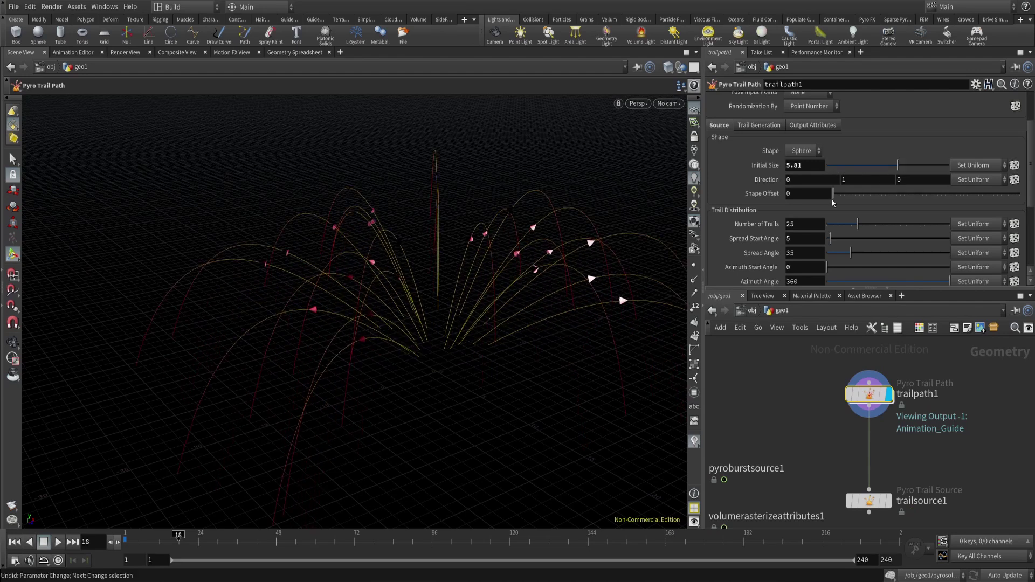
pyautogui.hotkey('ctrl', 'y')
pyautogui.scroll(-3, 841, 203)
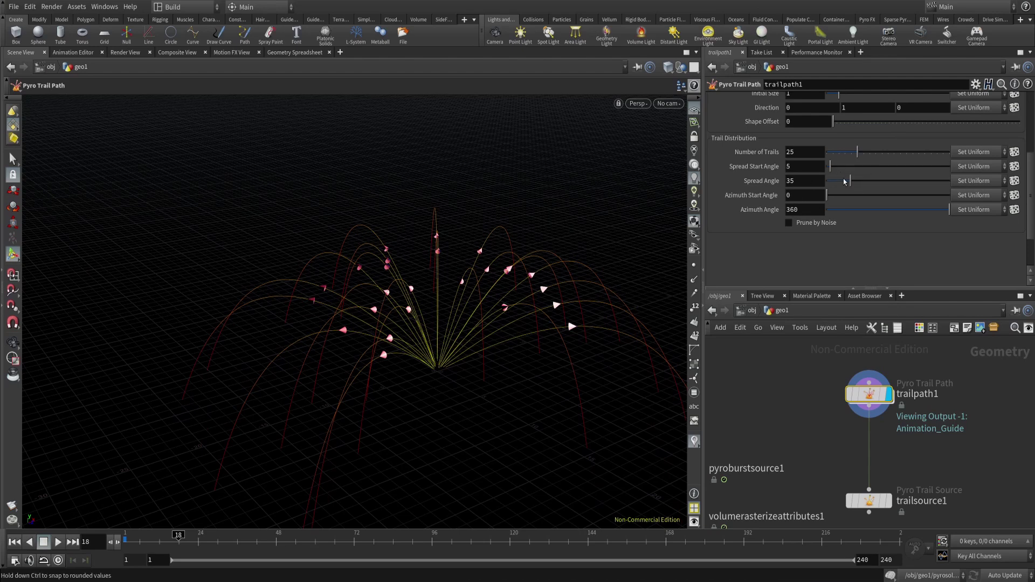
pyautogui.moveTo(850, 183)
pyautogui.mouseDown()
pyautogui.moveTo(919, 189)
pyautogui.moveTo(839, 179)
pyautogui.mouseUp()
pyautogui.hotkey('ctrl', 'z')
pyautogui.scroll(4, 781, 184)
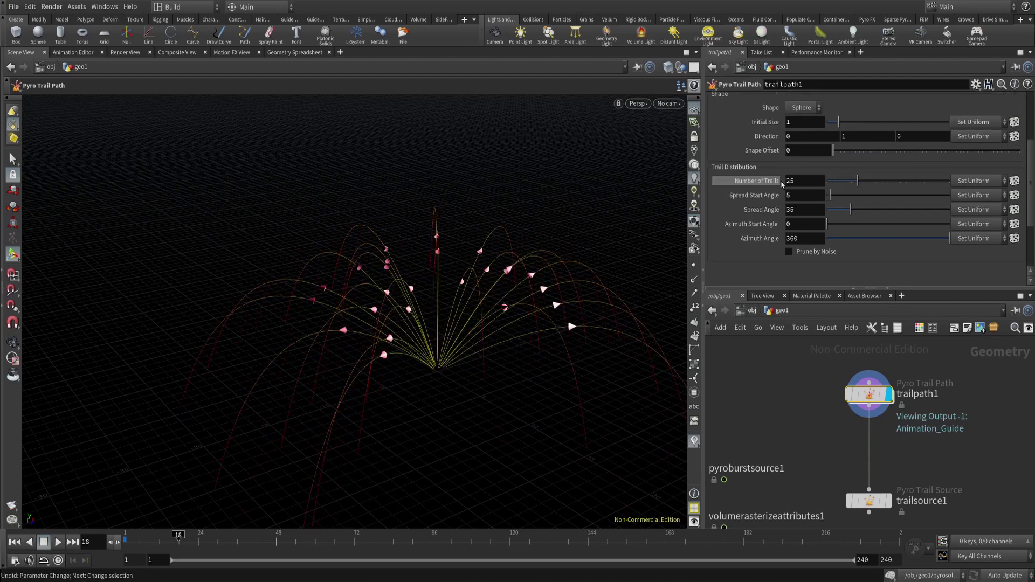
# Try a vertical gravity of -11.8666 and a Mass of 3.76 in trailpath1's trail generation settings, undoing each change.
pyautogui.click(758, 153)
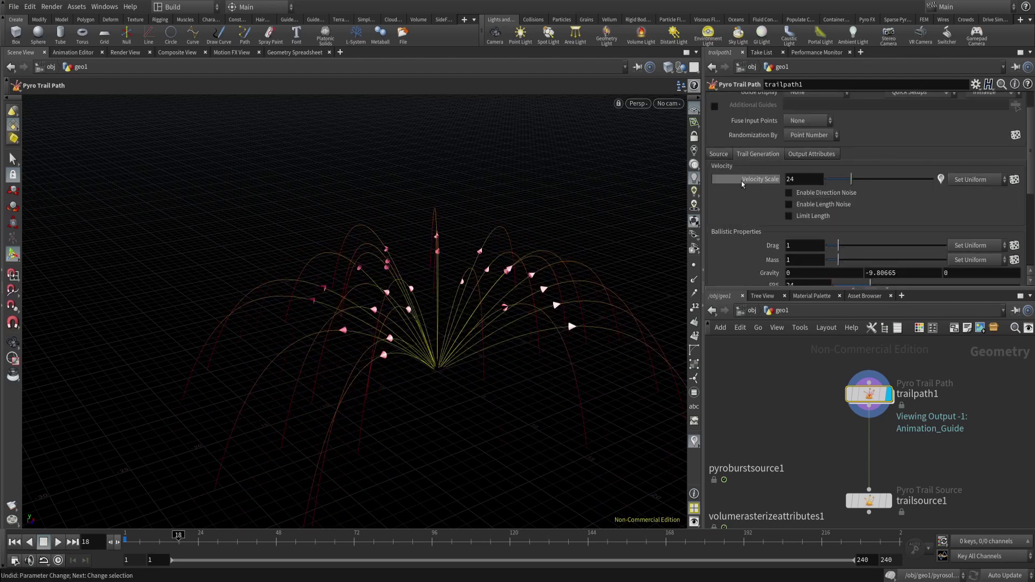
pyautogui.scroll(-2, 742, 182)
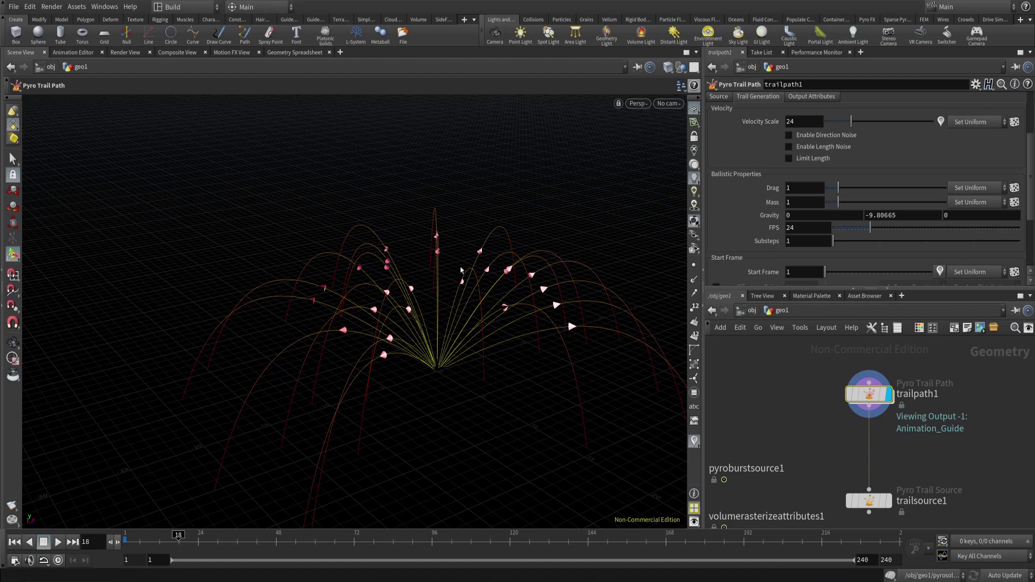
pyautogui.keyDown('alt'); pyautogui.moveTo(424, 280); pyautogui.dragTo(458, 318); pyautogui.keyUp('alt')
pyautogui.scroll(2, 457, 318)
pyautogui.moveTo(902, 214); pyautogui.dragTo(539, 220, button='middle')
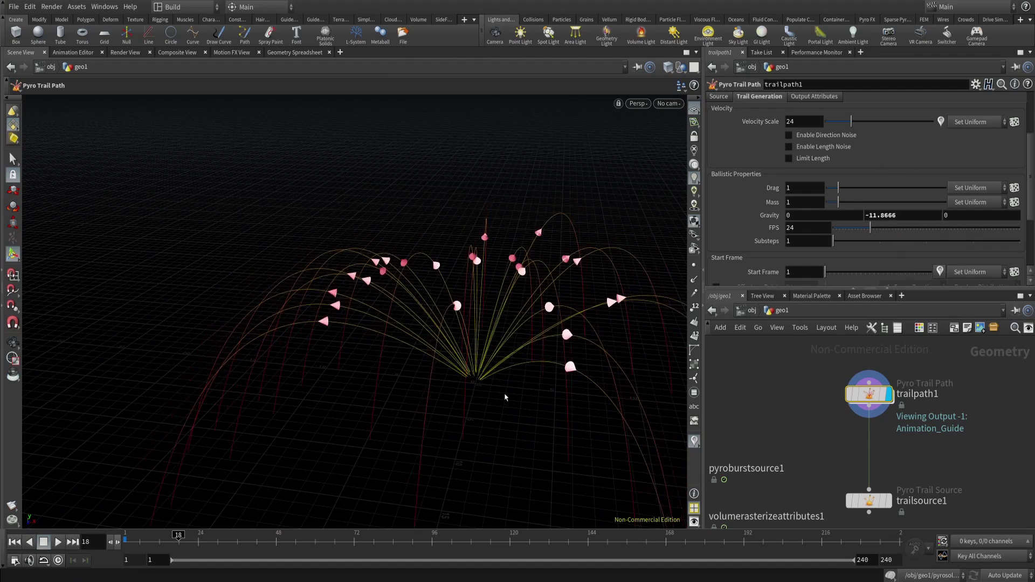
pyautogui.keyDown('alt'); pyautogui.moveTo(505, 398); pyautogui.dragTo(485, 425); pyautogui.keyUp('alt')
pyautogui.hotkey('ctrl', 'z')
pyautogui.moveTo(839, 203); pyautogui.dragTo(873, 211)
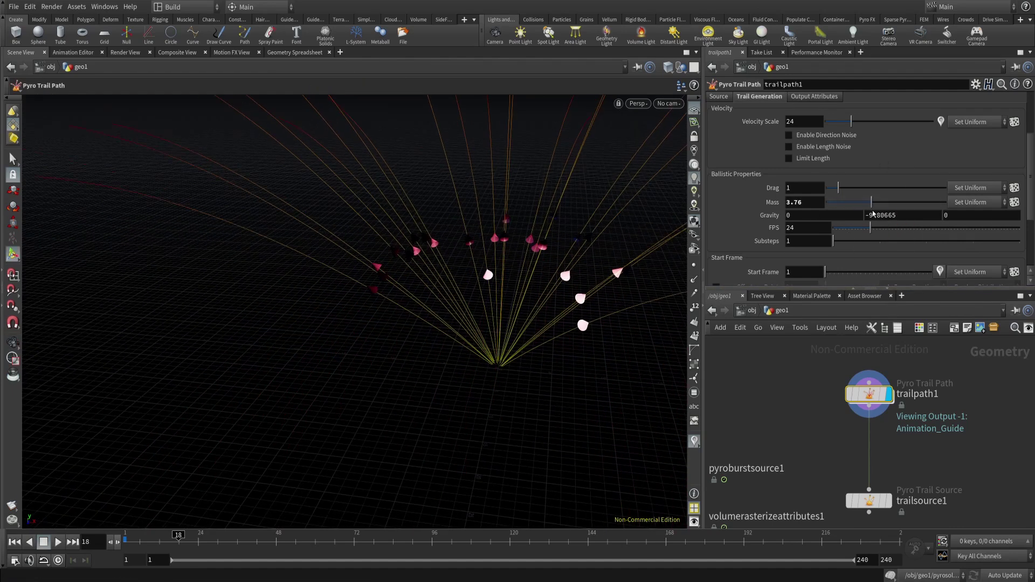
pyautogui.hotkey('ctrl', 'z')
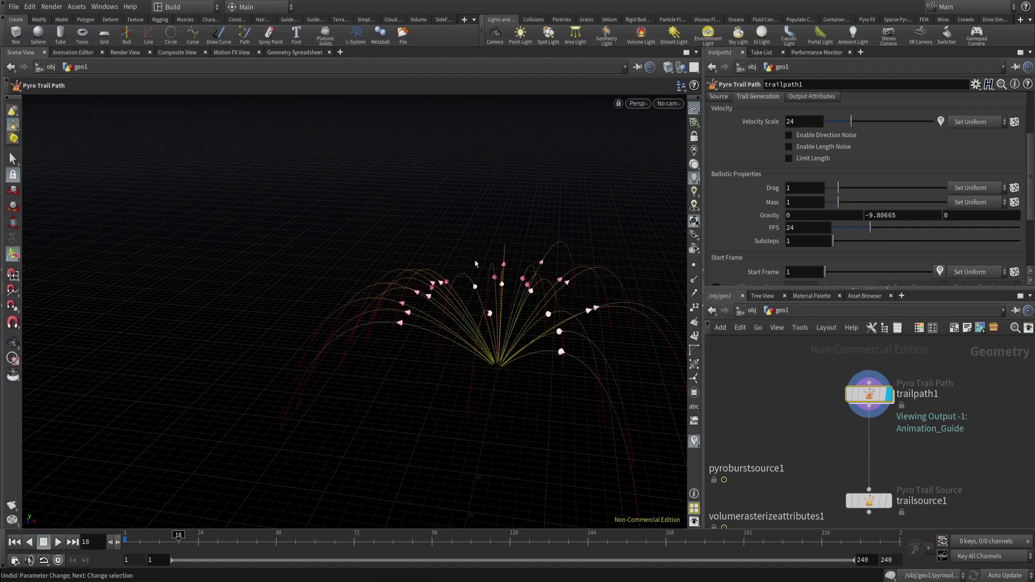
# Display and select trailsource1, inspect its trail sources, and read the attributes in trailpath1's node info.
pyautogui.keyDown('alt'); pyautogui.moveTo(476, 263); pyautogui.dragTo(509, 243); pyautogui.keyUp('alt')
pyautogui.moveTo(911, 474); pyautogui.dragTo(911, 418, button='middle')
pyautogui.click(890, 447)
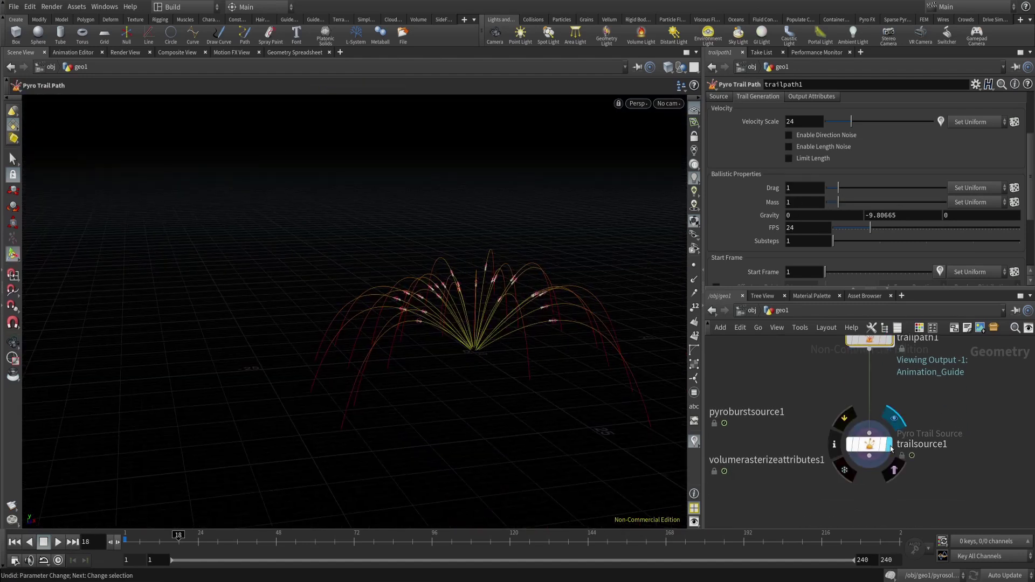
pyautogui.click(889, 446)
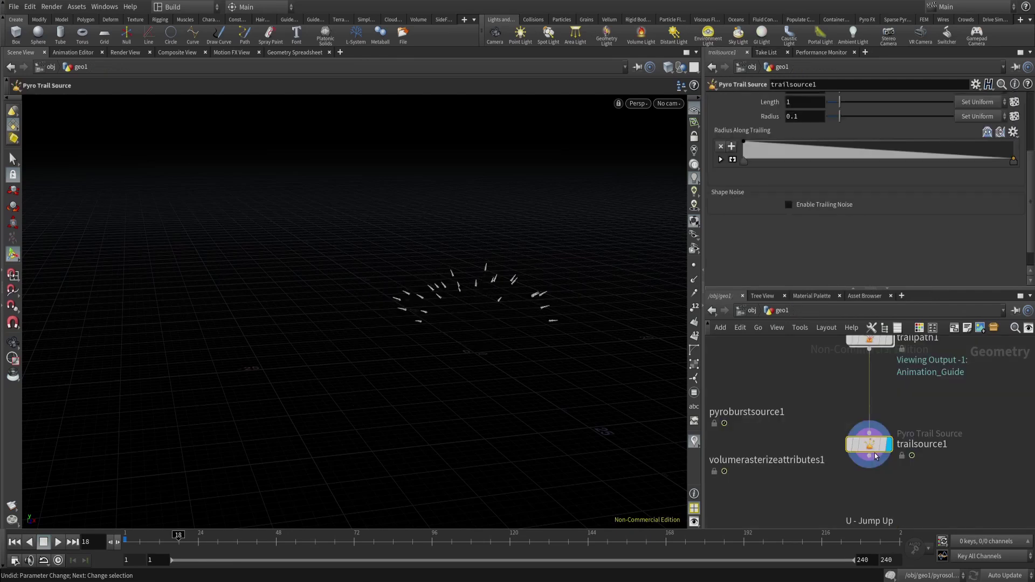
pyautogui.scroll(5, 485, 302)
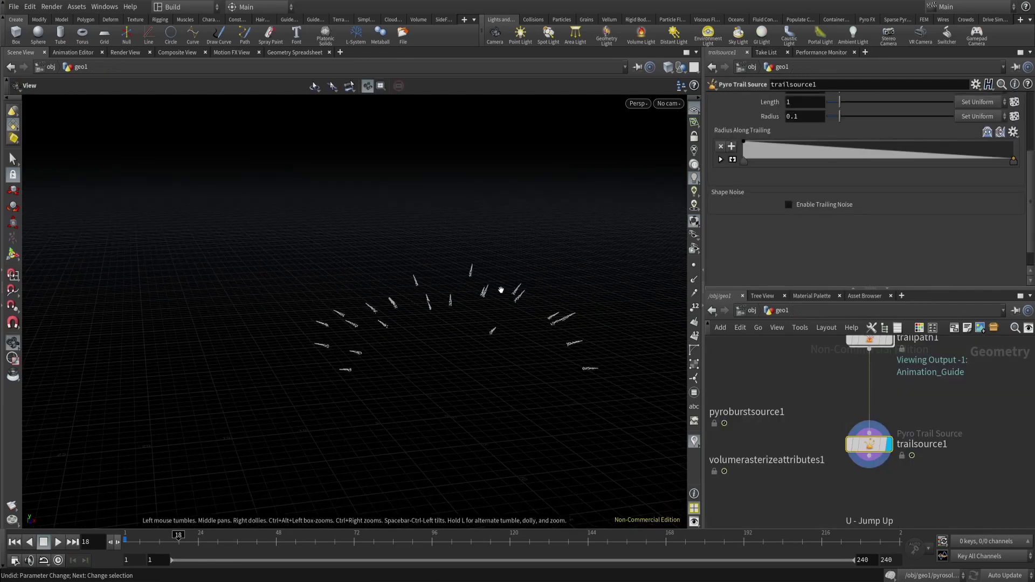
pyautogui.middleClick(874, 341)
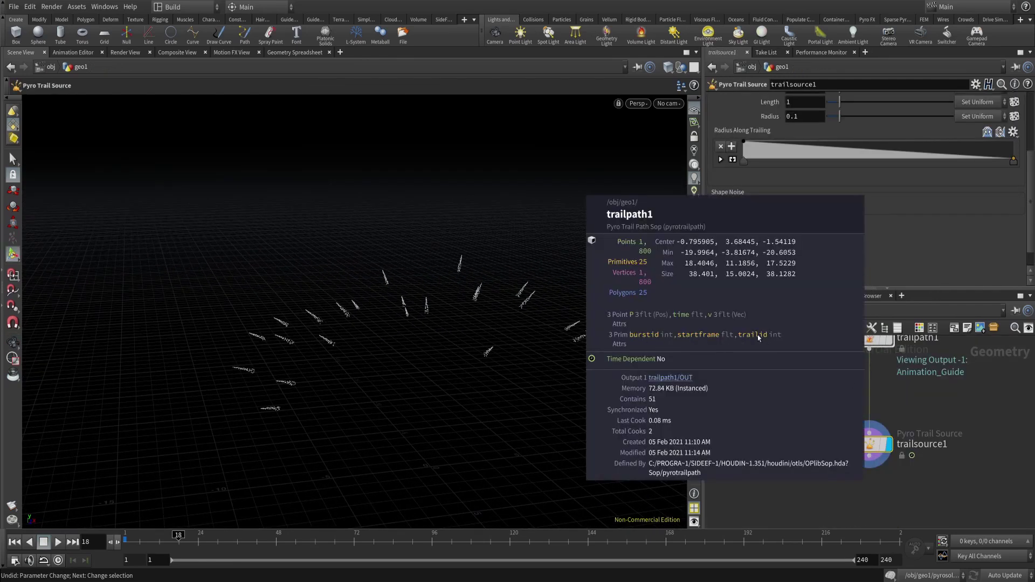
# Set the Point Separation of trailsource1's trails to 0.05.
pyautogui.moveTo(894, 373); pyautogui.dragTo(887, 416, button='middle')
pyautogui.moveTo(942, 434); pyautogui.dragTo(952, 360, button='middle')
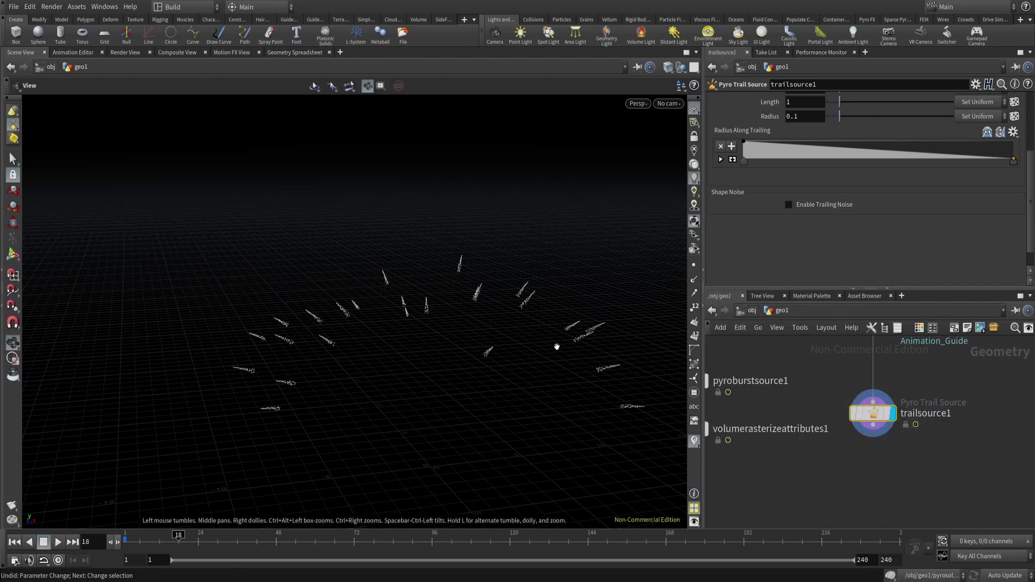
pyautogui.keyDown('alt'); pyautogui.moveTo(557, 347); pyautogui.dragTo(591, 317); pyautogui.keyUp('alt')
pyautogui.keyDown('alt'); pyautogui.moveTo(591, 317); pyautogui.dragTo(556, 277, button='right'); pyautogui.keyUp('alt')
pyautogui.press('Return')
pyautogui.scroll(4, 798, 237)
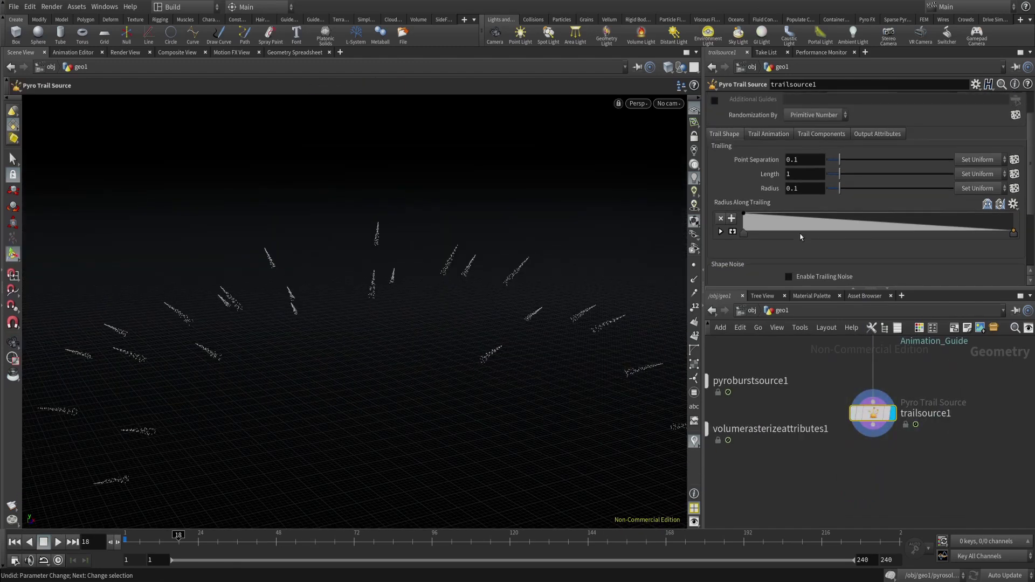
pyautogui.scroll(-2, 809, 234)
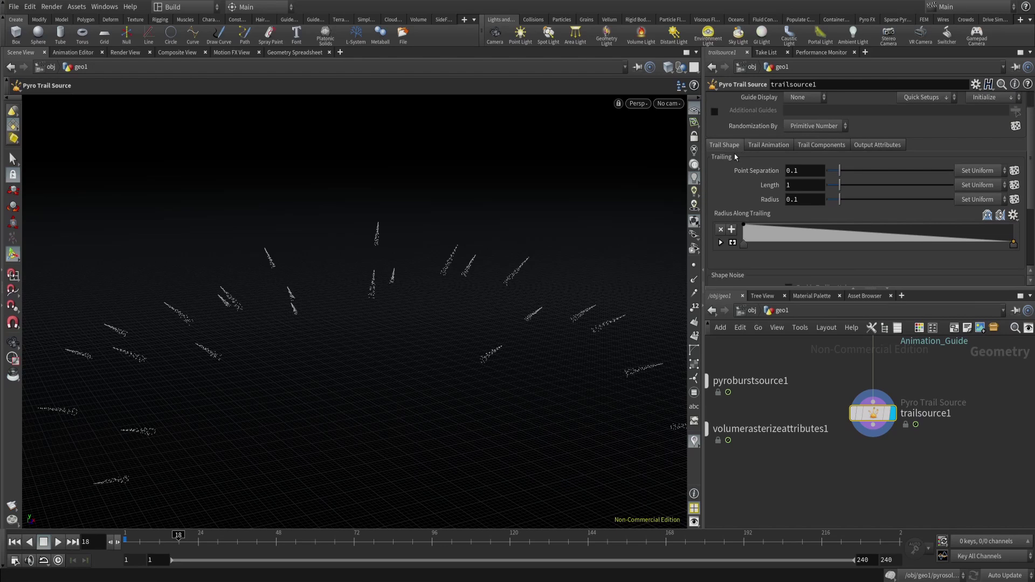
pyautogui.click(801, 171)
pyautogui.write('.05')
pyautogui.press('Return')
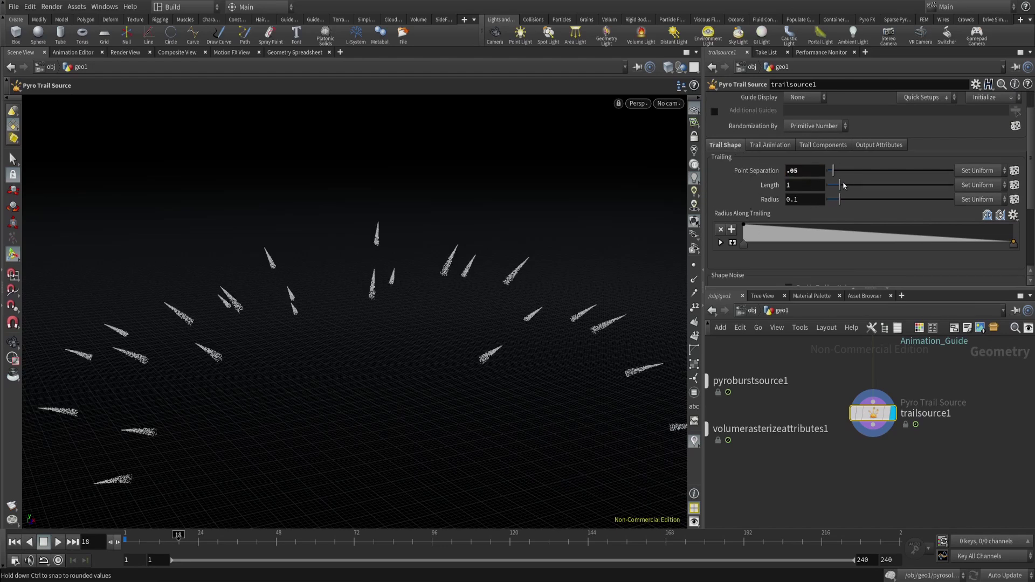
# Set the trail Length on trailsource1 to 2.37 and inspect the trails in the viewport.
pyautogui.moveTo(845, 186)
pyautogui.mouseDown()
pyautogui.moveTo(866, 189)
pyautogui.moveTo(838, 203)
pyautogui.moveTo(848, 205)
pyautogui.mouseUp()
pyautogui.hotkey('ctrl', 'z')
pyautogui.keyDown('alt'); pyautogui.moveTo(439, 321); pyautogui.dragTo(543, 282); pyautogui.keyUp('alt')
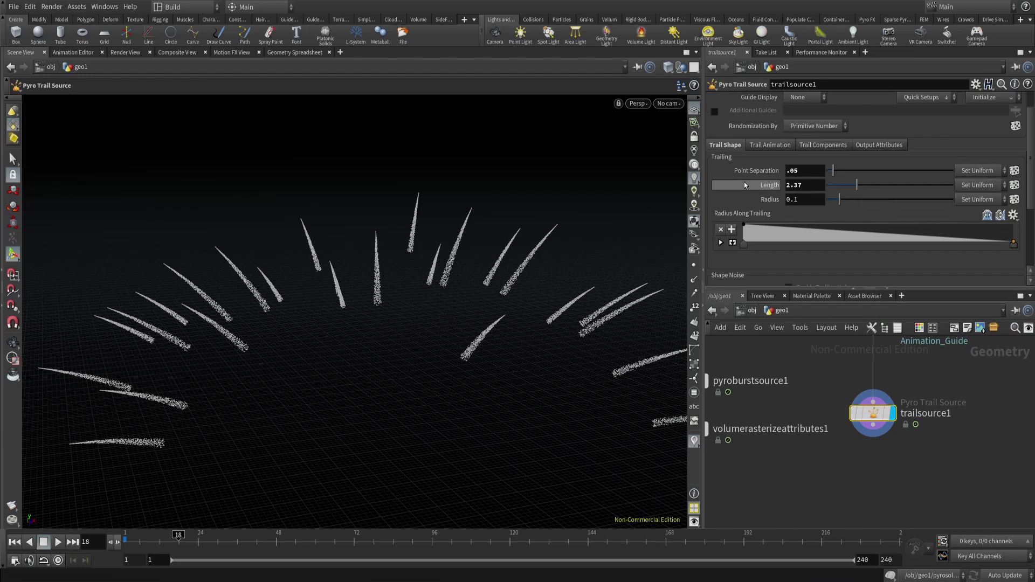
pyautogui.keyDown('alt'); pyautogui.moveTo(510, 238); pyautogui.dragTo(501, 240, button='right'); pyautogui.keyUp('alt')
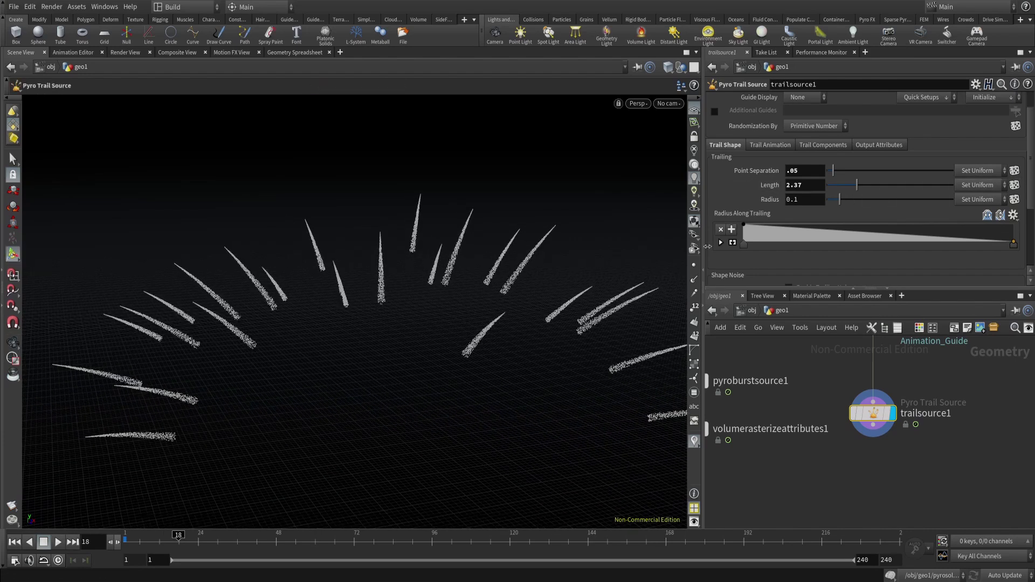
# Switch the trail Length to Set Varying, with a Length of 2.54 and a Variation of 0.66.
pyautogui.click(977, 184)
pyautogui.click(980, 209)
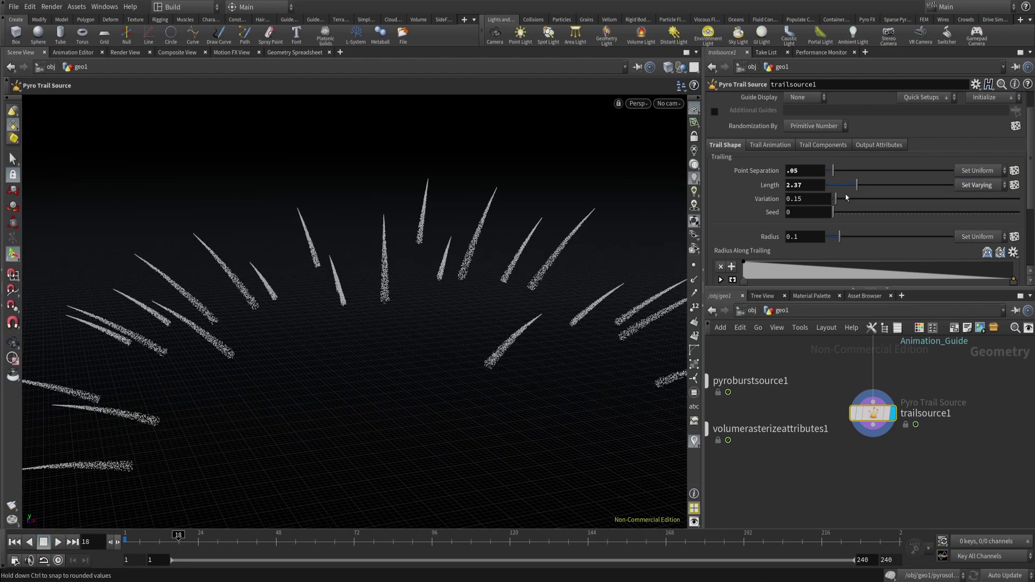
pyautogui.moveTo(839, 203); pyautogui.dragTo(860, 187)
pyautogui.scroll(-1, 774, 227)
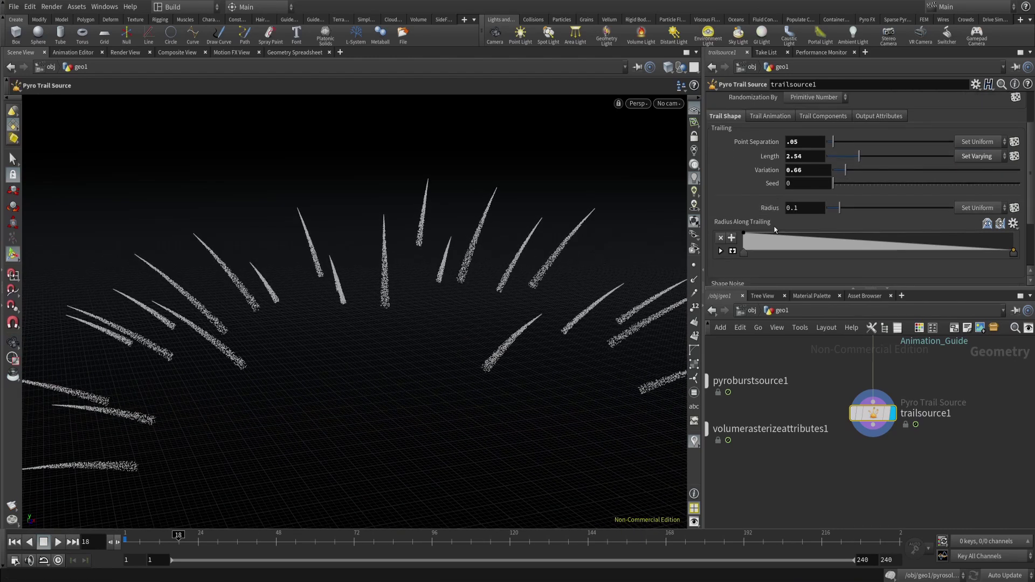
# Switch the trail Radius to Set Varying and enable trailing noise on trailsource1's trail shape.
pyautogui.click(977, 208)
pyautogui.click(978, 232)
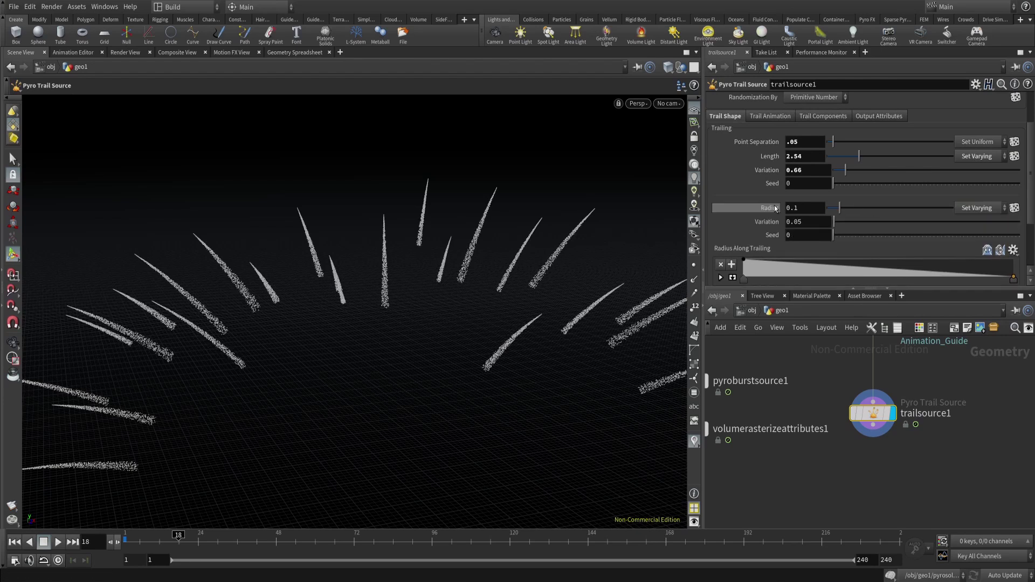
pyautogui.scroll(-5, 753, 249)
pyautogui.click(795, 252)
pyautogui.moveTo(557, 260)
pyautogui.keyDown('alt'); pyautogui.mouseDown()
pyautogui.moveTo(492, 323)
pyautogui.moveTo(419, 327)
pyautogui.moveTo(572, 323)
pyautogui.moveTo(480, 351)
pyautogui.moveTo(462, 271)
pyautogui.moveTo(472, 314)
pyautogui.moveTo(460, 333)
pyautogui.moveTo(437, 331)
pyautogui.mouseUp(); pyautogui.keyUp('alt')
pyautogui.scroll(5, 745, 256)
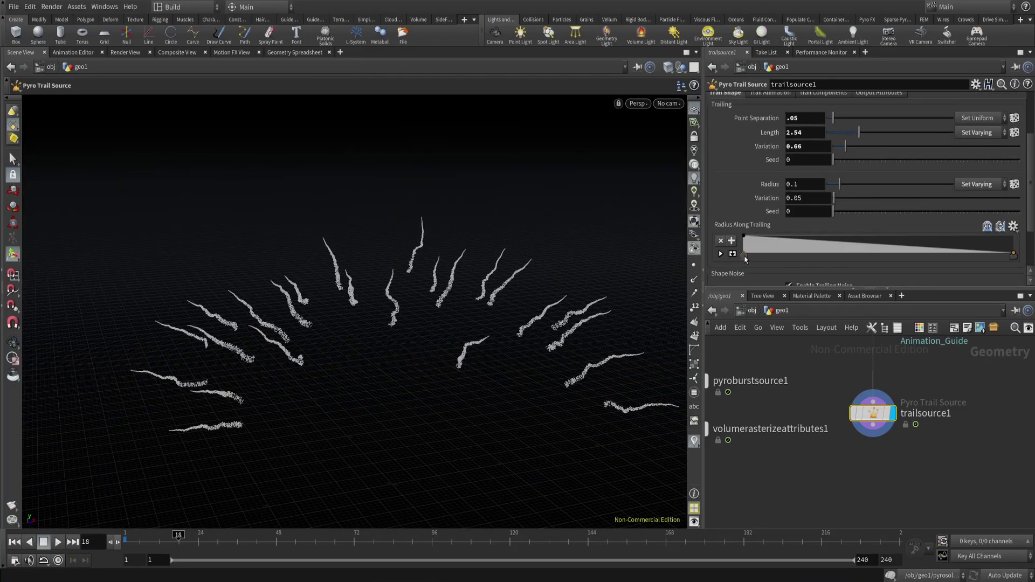
# Try a Speed Scale of 0.24 in trailsource1's trail animation settings and undo it.
pyautogui.click(772, 178)
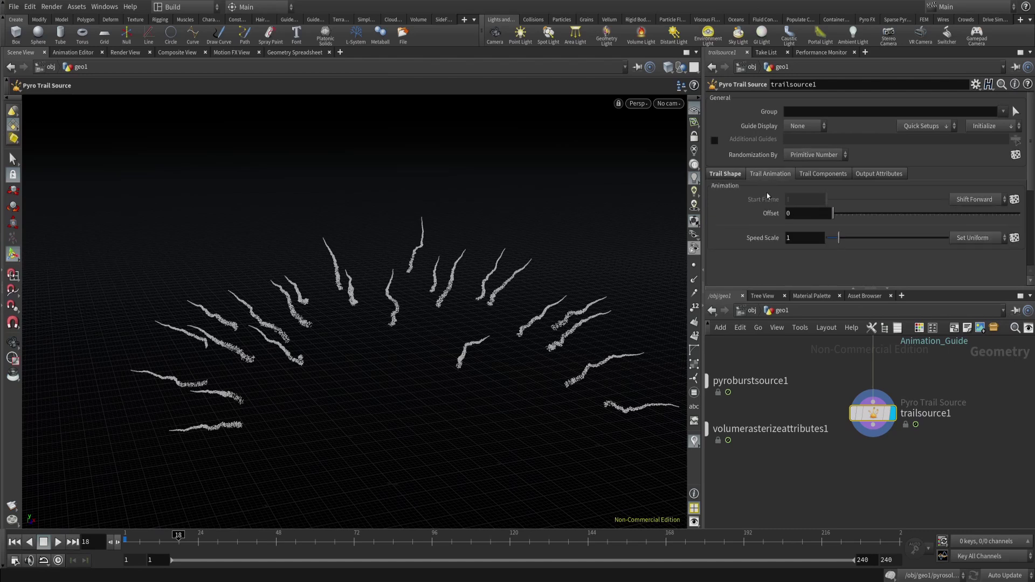
pyautogui.keyDown('alt'); pyautogui.moveTo(472, 270); pyautogui.dragTo(415, 388, button='right'); pyautogui.keyUp('alt')
pyautogui.scroll(5, 545, 210)
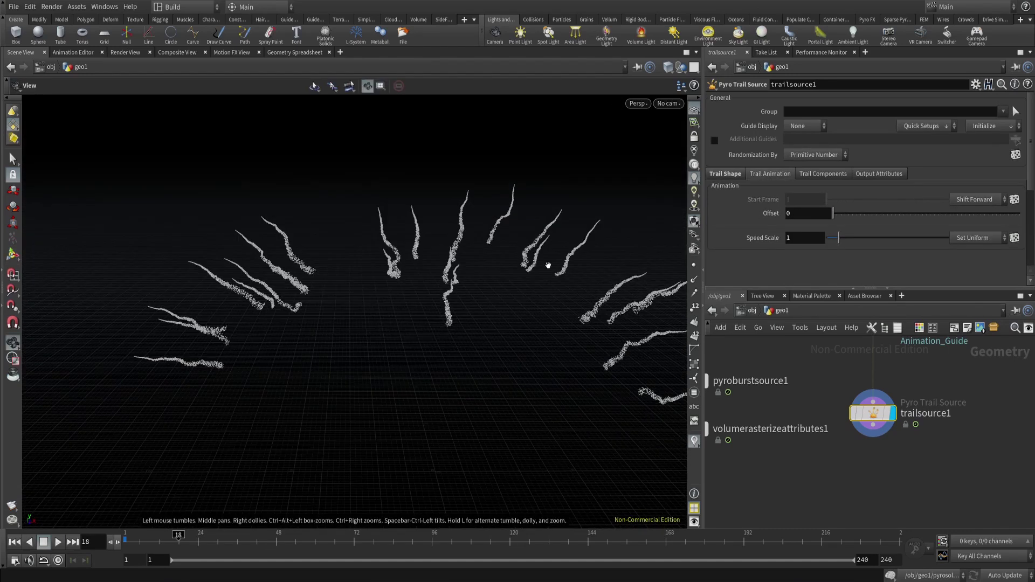
pyautogui.press('Return')
pyautogui.hotkey('ctrl', 'z')
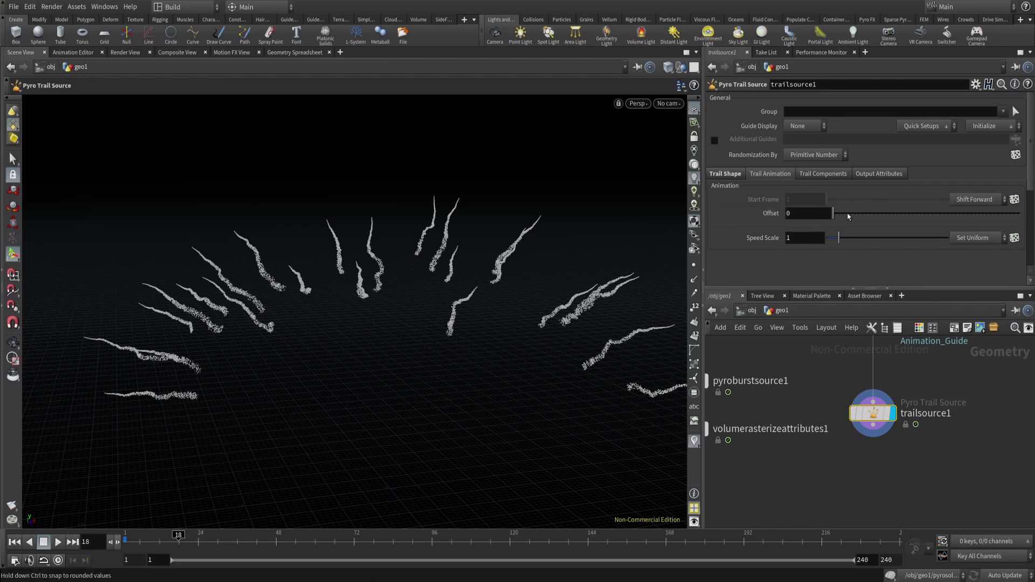
pyautogui.doubleClick(804, 238)
pyautogui.write('0.24')
pyautogui.hotkey('ctrl', 'z')
# Set trailsource1's Speed Scale to 1.2 and scrub the timeline to check the trail motion.
pyautogui.doubleClick(801, 238)
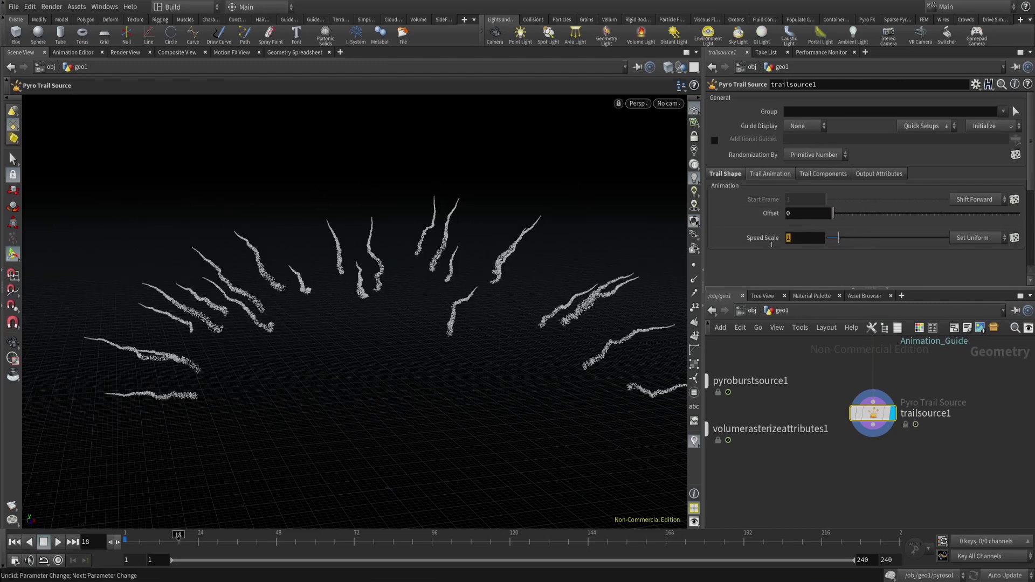
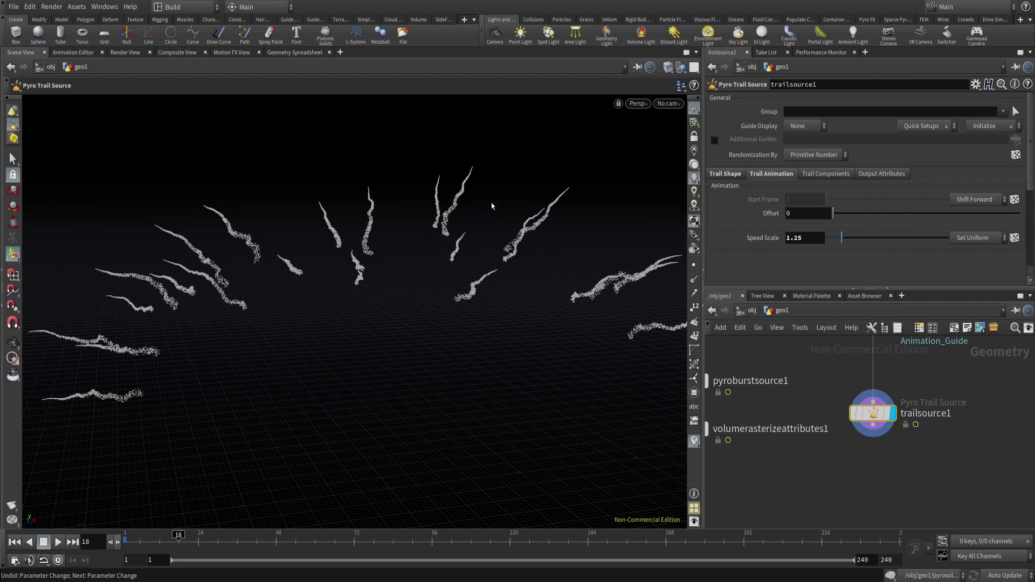
pyautogui.moveTo(492, 206); pyautogui.dragTo(654, 331)
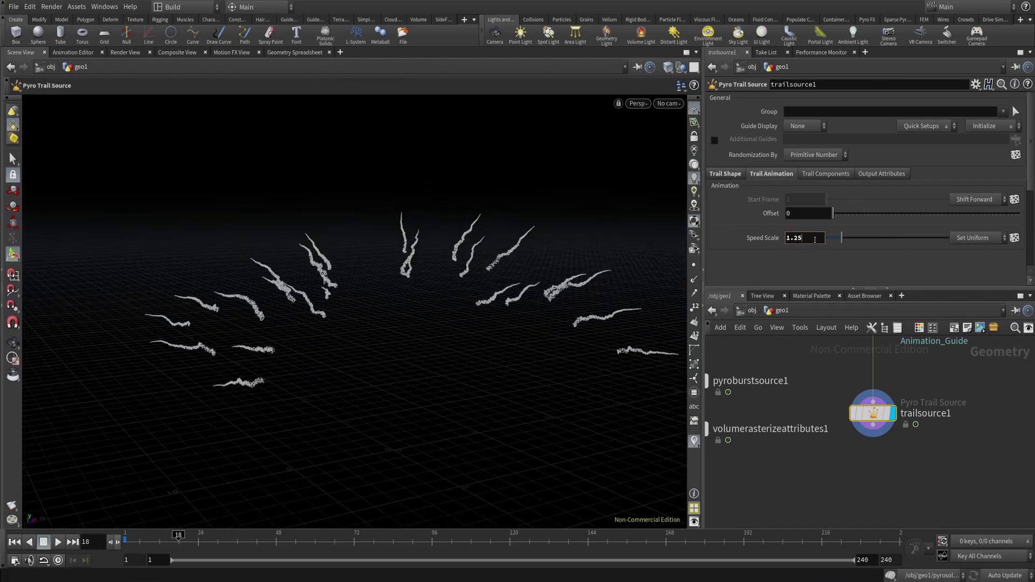
pyautogui.press('BackSpace')
pyautogui.press('Return')
pyautogui.moveTo(126, 540); pyautogui.dragTo(160, 537)
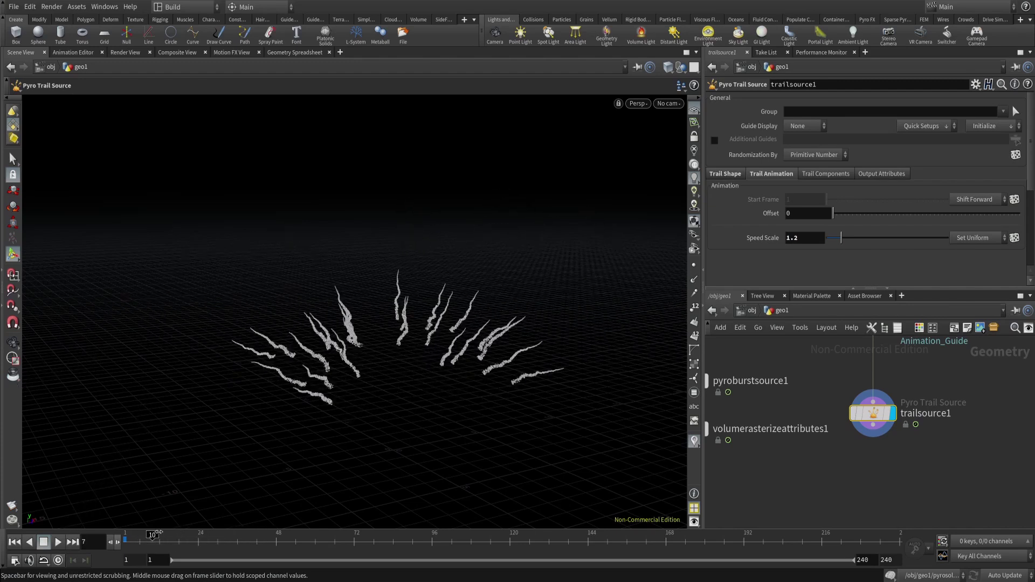
# Compare the source components of trailsource1 with the burst components of pyroburstsource1.
pyautogui.click(845, 175)
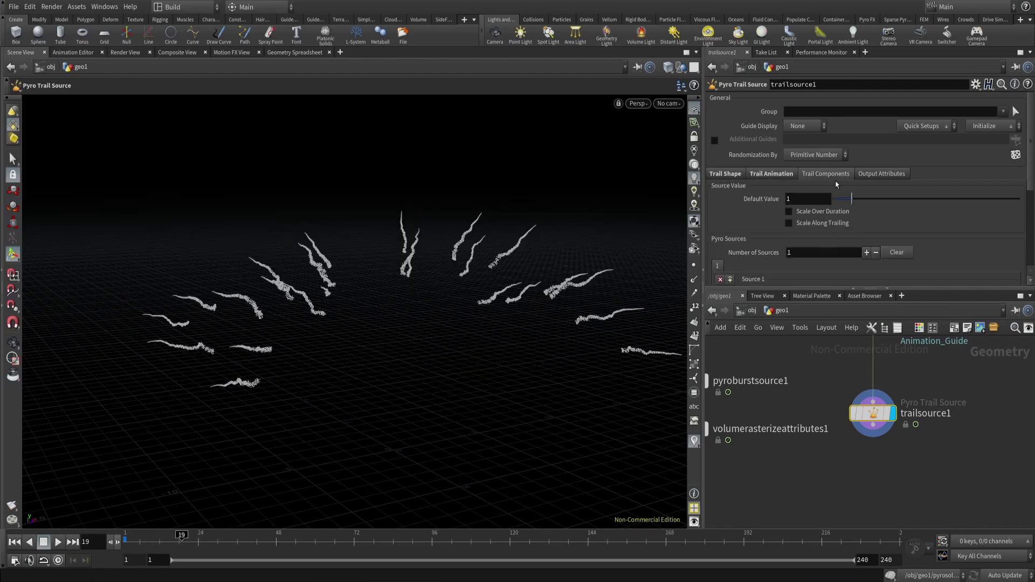
pyautogui.scroll(-1, 837, 178)
pyautogui.moveTo(800, 360); pyautogui.dragTo(871, 429, button='middle')
pyautogui.moveTo(829, 410); pyautogui.dragTo(764, 457)
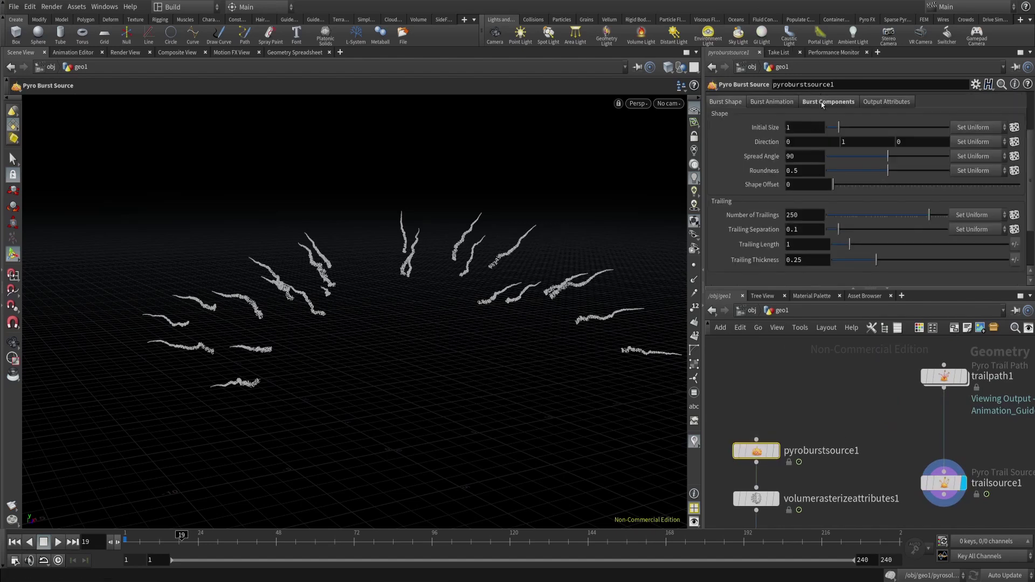
pyautogui.click(820, 101)
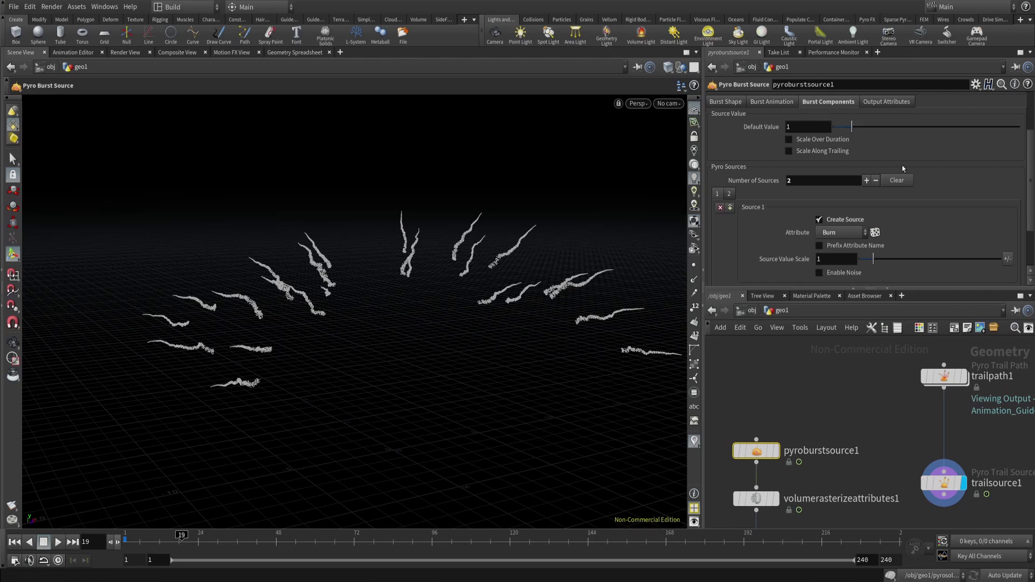
pyautogui.scroll(-1, 884, 435)
pyautogui.moveTo(889, 436); pyautogui.dragTo(852, 415, button='middle')
pyautogui.moveTo(853, 415); pyautogui.dragTo(951, 507)
pyautogui.scroll(-3, 832, 233)
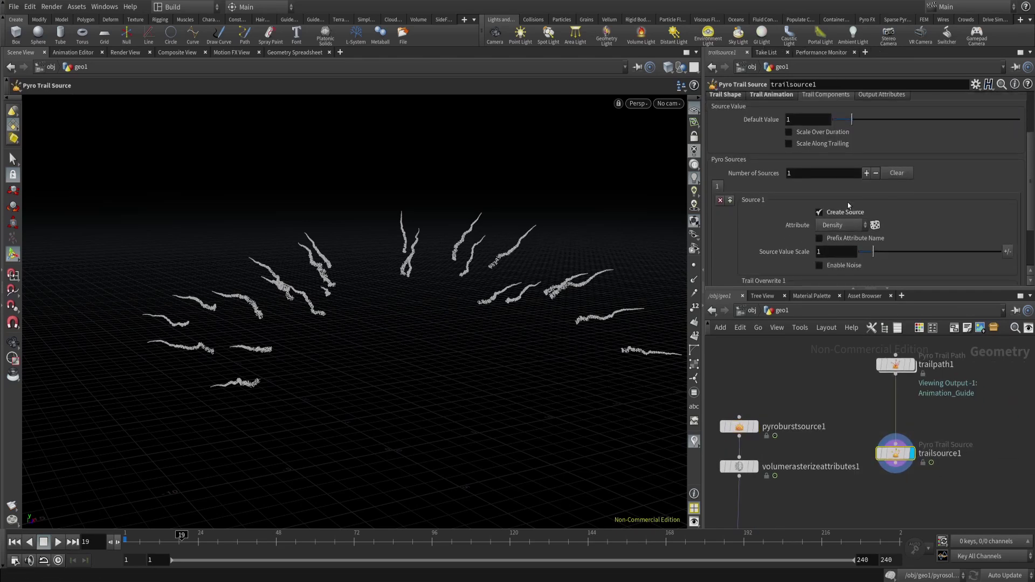
pyautogui.scroll(-1, 848, 205)
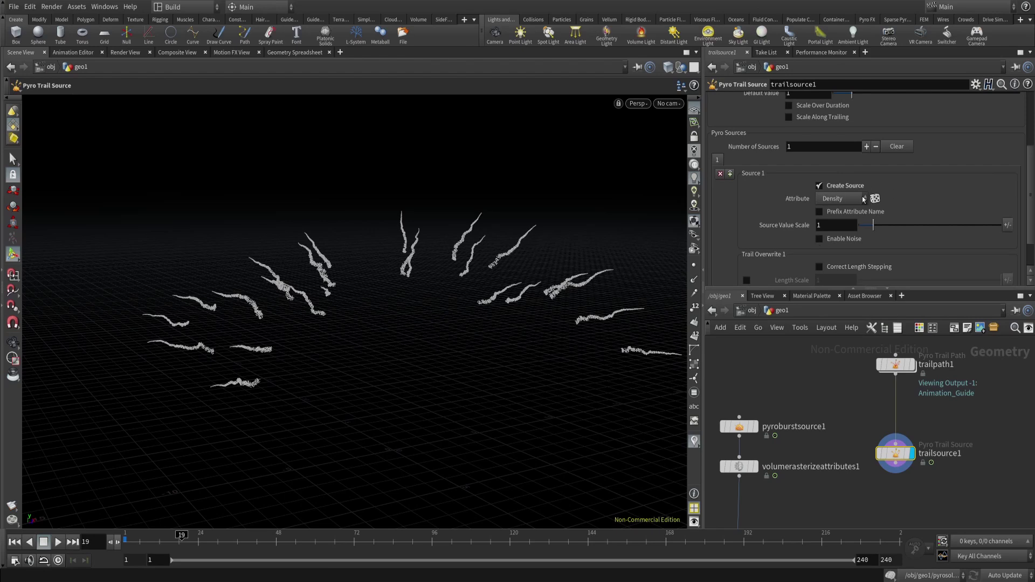
# Add a second pyro source to trailsource1, setting source 1's attribute to Temperature alongside the Density source.
pyautogui.moveTo(808, 474); pyautogui.dragTo(833, 392, button='middle')
pyautogui.click(771, 475)
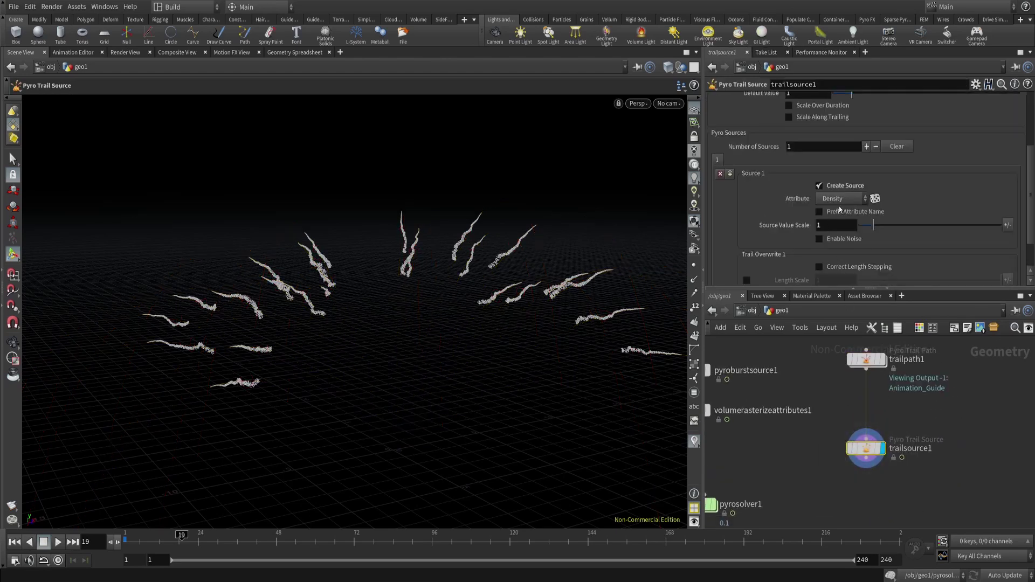
pyautogui.click(730, 173)
pyautogui.click(728, 160)
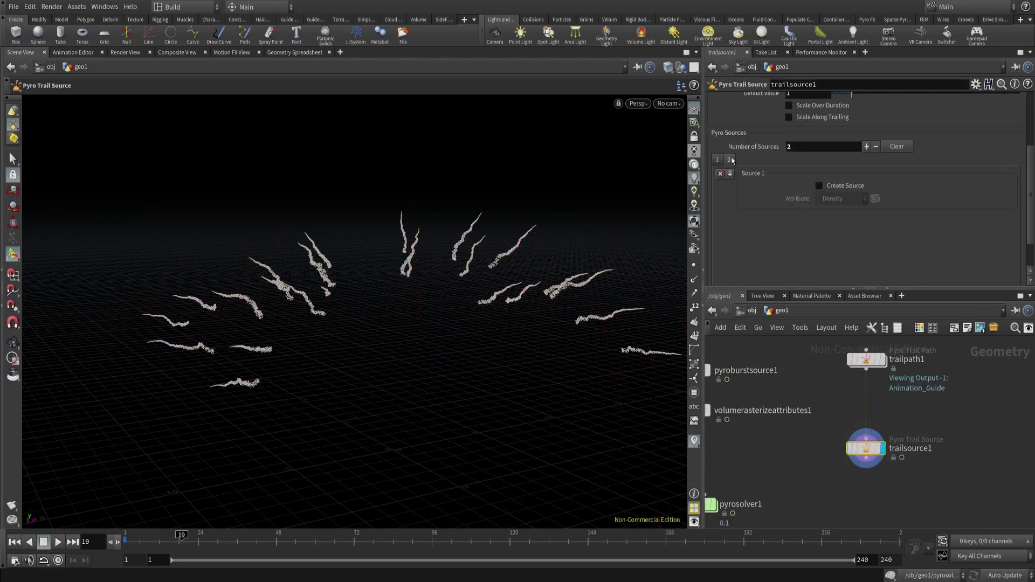
pyautogui.click(718, 160)
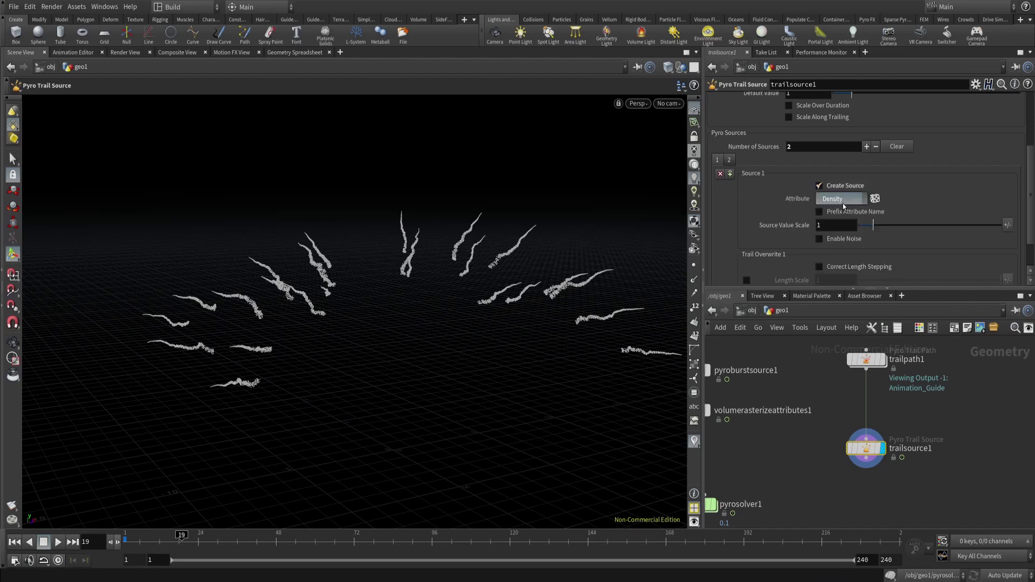
pyautogui.click(835, 199)
pyautogui.click(845, 224)
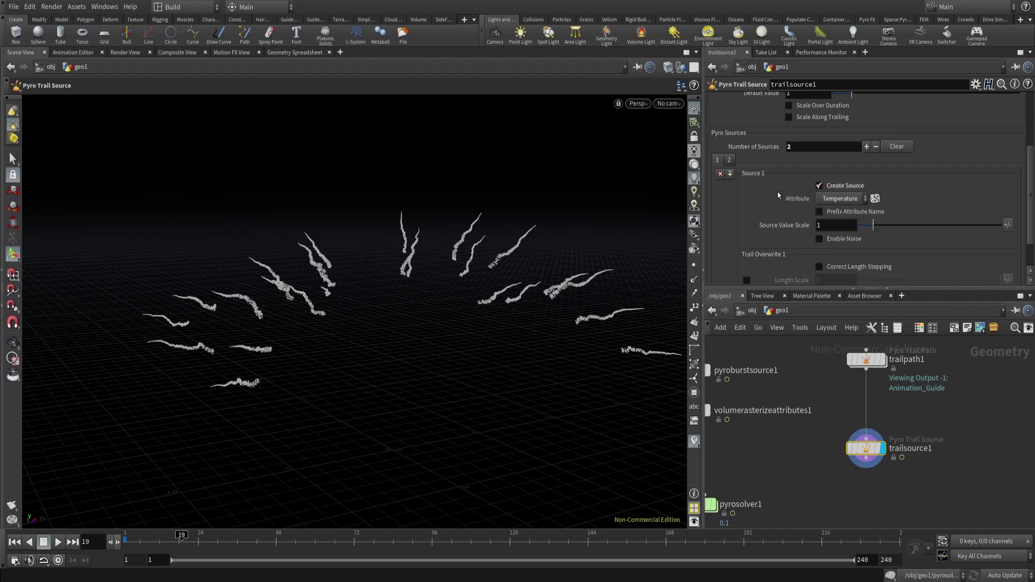
pyautogui.click(732, 163)
# Enable Scale Over Duration for trailsource1's source value and scrub to frame 57 to inspect the trails.
pyautogui.scroll(3, 788, 206)
pyautogui.keyDown('alt'); pyautogui.moveTo(489, 318); pyautogui.dragTo(487, 378, button='right'); pyautogui.keyUp('alt')
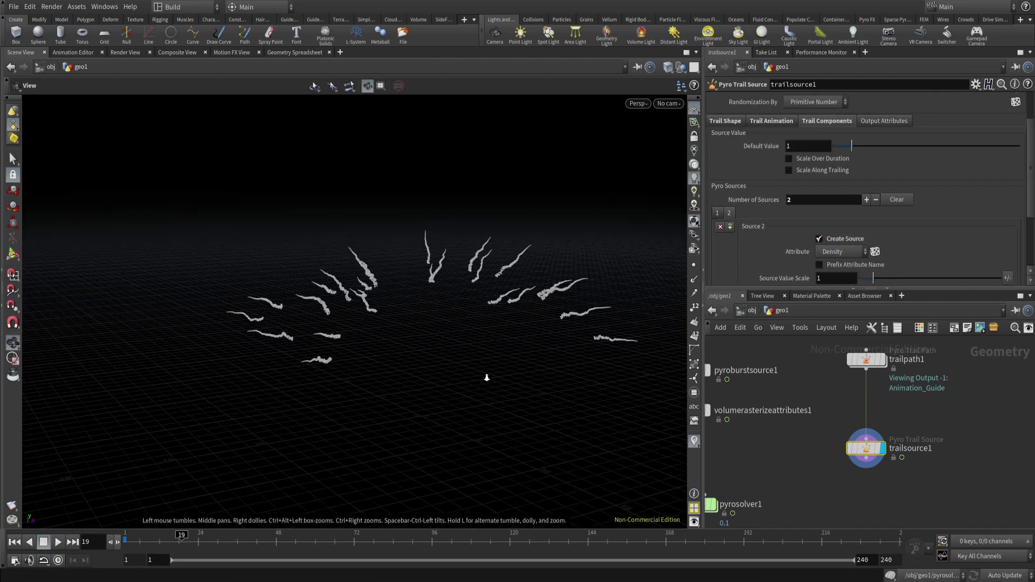
pyautogui.scroll(2, 487, 378)
pyautogui.press('Return')
pyautogui.scroll(2, 521, 234)
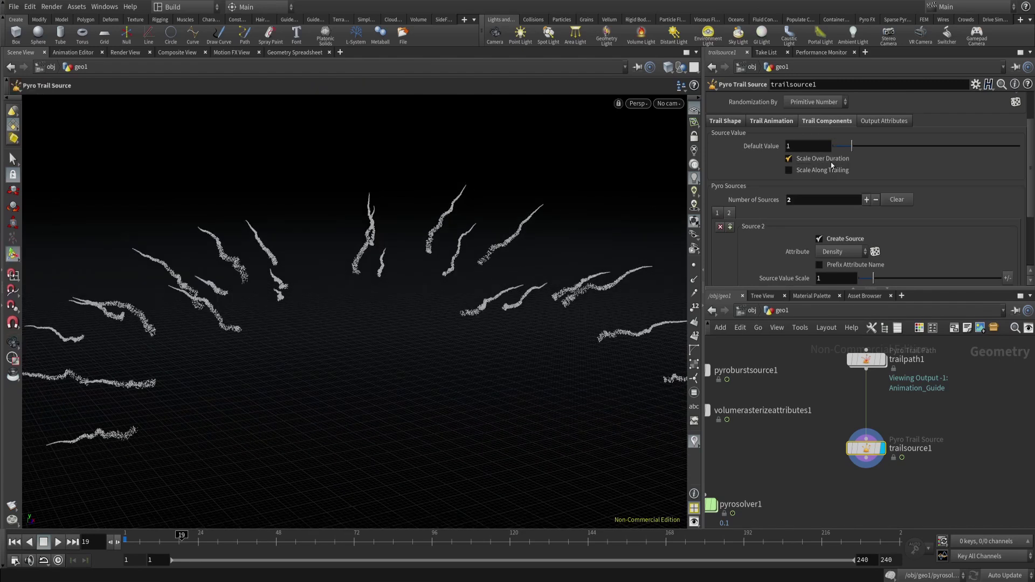
pyautogui.click(830, 162)
pyautogui.scroll(-2, 539, 261)
pyautogui.moveTo(179, 536)
pyautogui.mouseDown()
pyautogui.moveTo(129, 536)
pyautogui.moveTo(303, 554)
pyautogui.moveTo(238, 544)
pyautogui.moveTo(308, 544)
pyautogui.moveTo(223, 544)
pyautogui.moveTo(309, 541)
pyautogui.mouseUp()
pyautogui.keyDown('alt'); pyautogui.moveTo(464, 345); pyautogui.dragTo(513, 294); pyautogui.keyUp('alt')
pyautogui.scroll(-1, 744, 243)
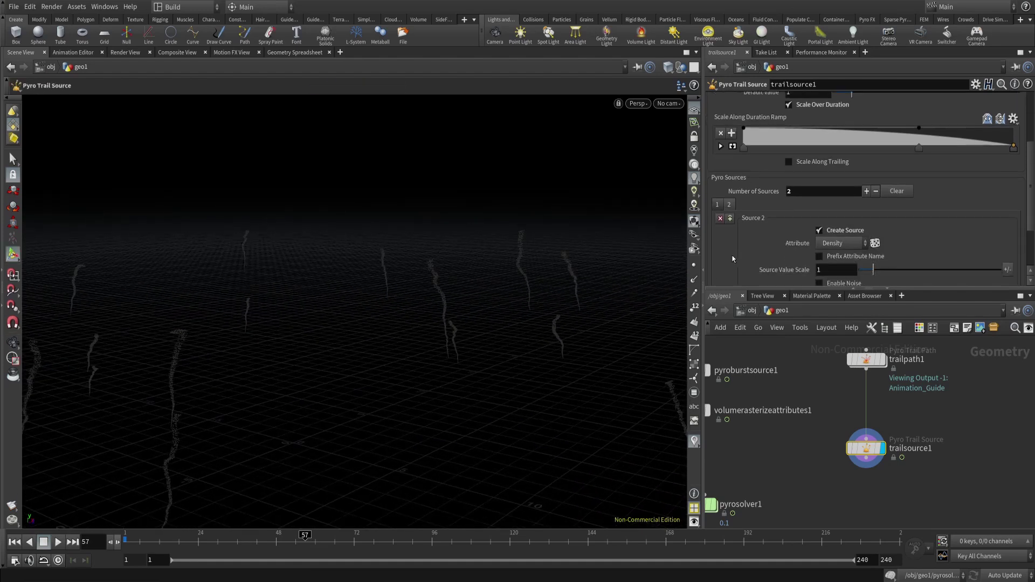
# Enable Scale Along Trailing for the source value and examine the trails at frame 24.
pyautogui.scroll(1, 804, 230)
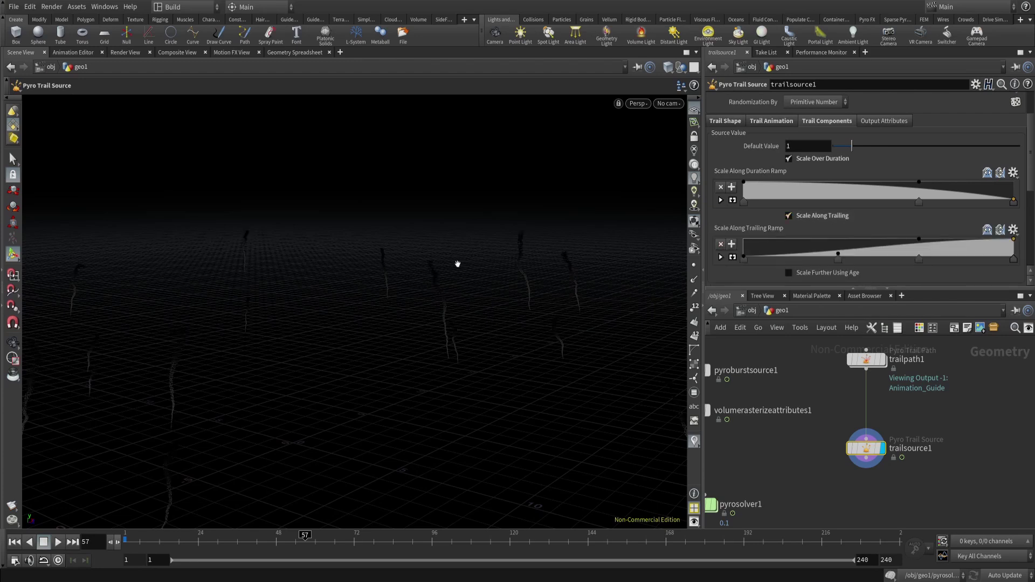
pyautogui.click(197, 540)
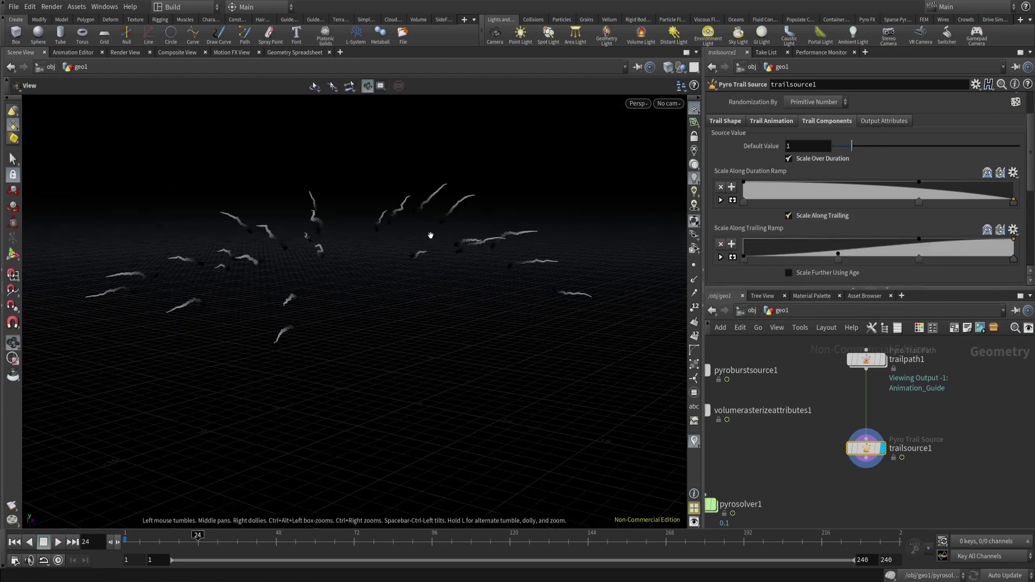
pyautogui.keyDown('alt'); pyautogui.moveTo(430, 236); pyautogui.dragTo(477, 340, button='middle'); pyautogui.keyUp('alt')
pyautogui.keyDown('alt'); pyautogui.moveTo(477, 340); pyautogui.dragTo(476, 289, button='right'); pyautogui.keyUp('alt')
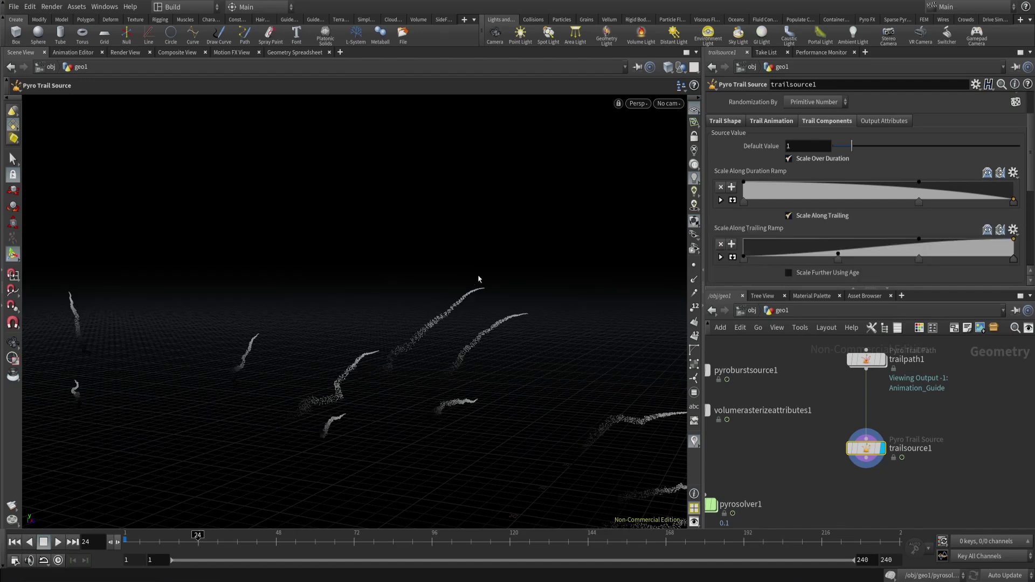
pyautogui.keyDown('alt'); pyautogui.moveTo(494, 281); pyautogui.dragTo(429, 321); pyautogui.keyUp('alt')
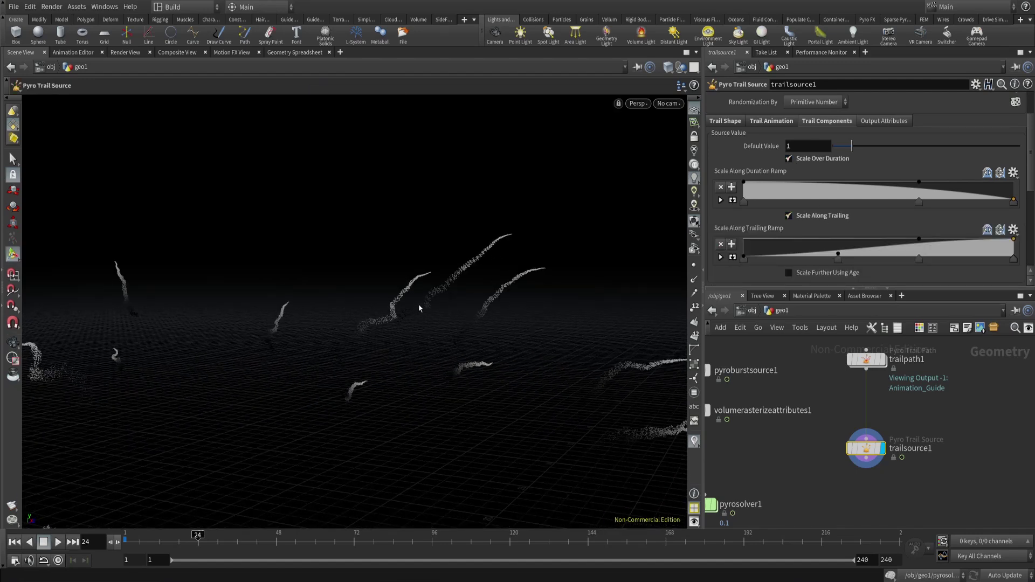
pyautogui.keyDown('alt'); pyautogui.moveTo(513, 270); pyautogui.dragTo(514, 324); pyautogui.keyUp('alt')
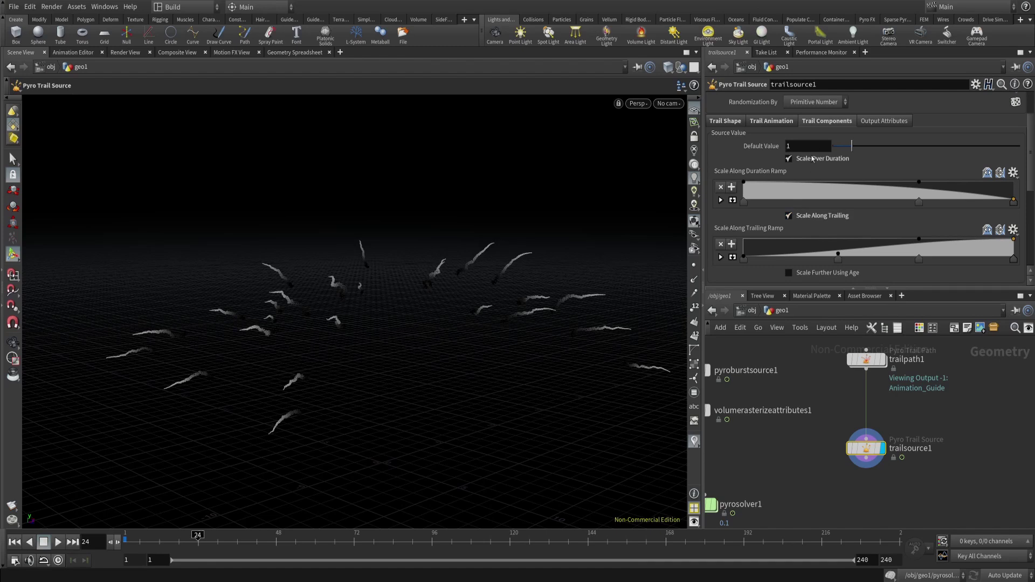
pyautogui.keyDown('alt'); pyautogui.moveTo(512, 312); pyautogui.dragTo(527, 286); pyautogui.keyUp('alt')
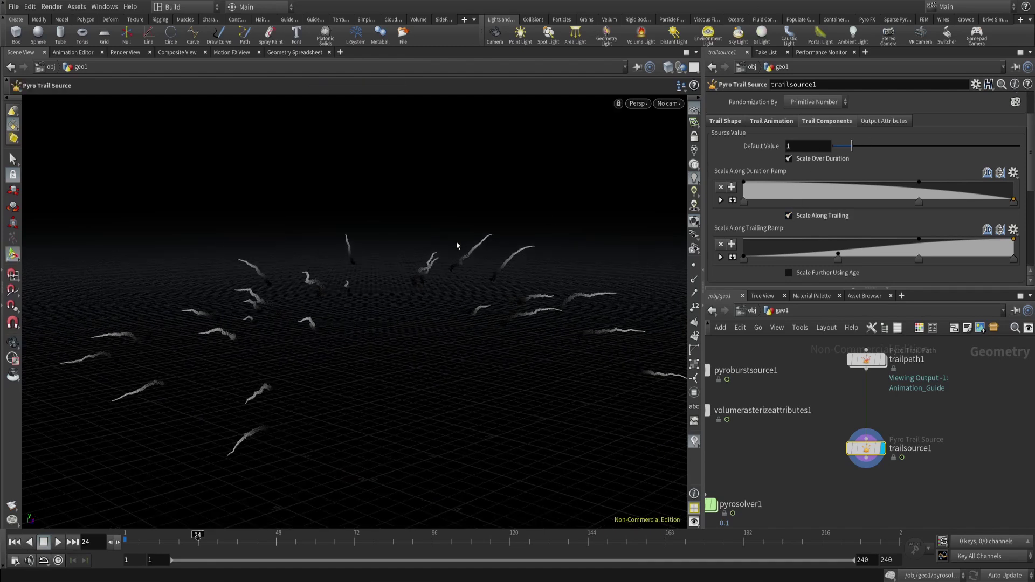
# Scrub to frame 16 and compare the output attributes of trailsource1 with those of pyroburstsource1.
pyautogui.keyDown('alt'); pyautogui.moveTo(457, 246); pyautogui.dragTo(425, 318); pyautogui.keyUp('alt')
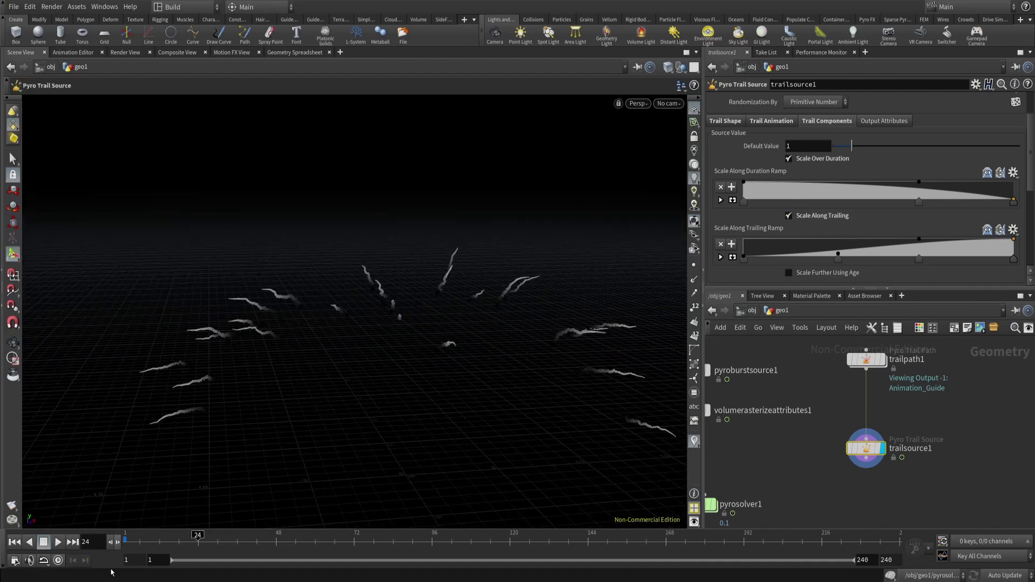
pyautogui.moveTo(189, 541)
pyautogui.mouseDown()
pyautogui.moveTo(132, 541)
pyautogui.moveTo(222, 541)
pyautogui.moveTo(174, 543)
pyautogui.mouseUp()
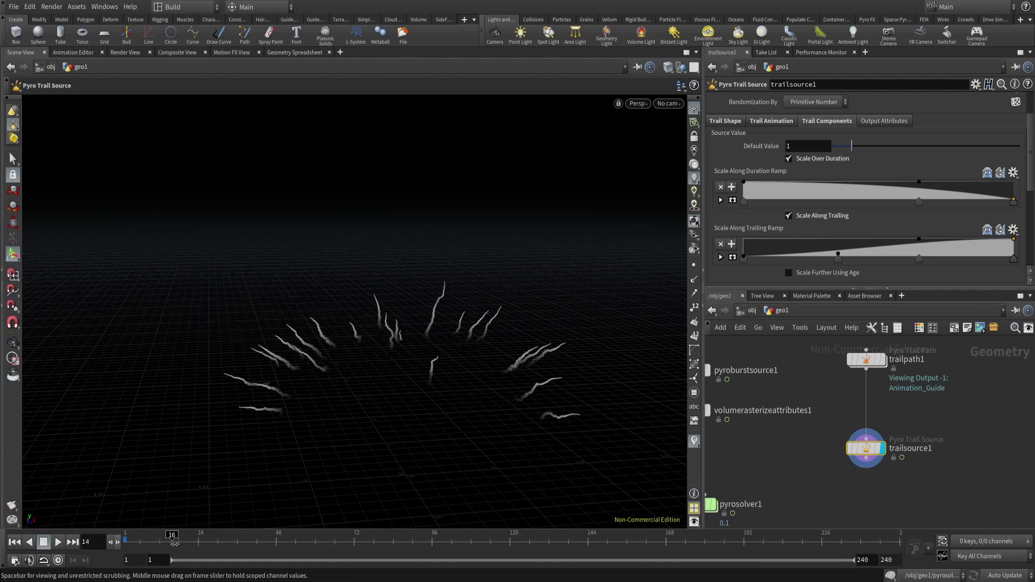
pyautogui.click(871, 122)
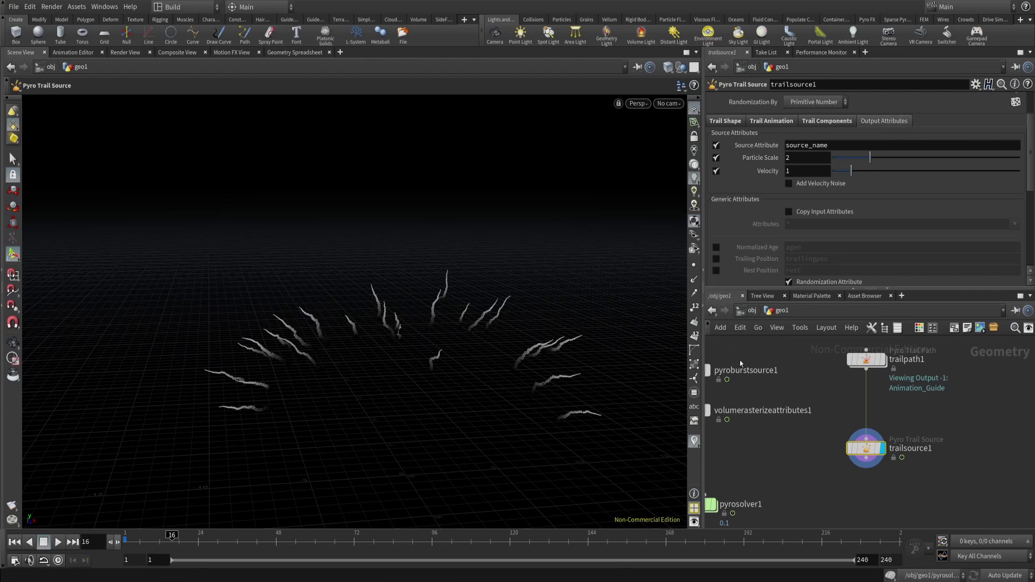
pyautogui.moveTo(740, 362); pyautogui.dragTo(767, 391, button='middle')
pyautogui.click(721, 399)
pyautogui.click(886, 103)
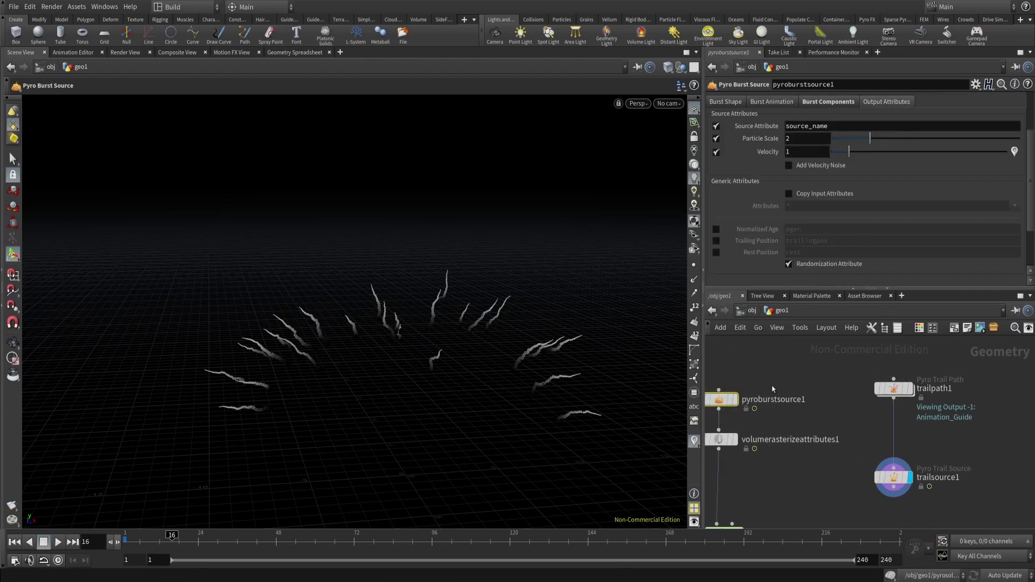
pyautogui.moveTo(829, 481); pyautogui.dragTo(766, 441, button='middle')
pyautogui.moveTo(782, 473); pyautogui.dragTo(888, 412)
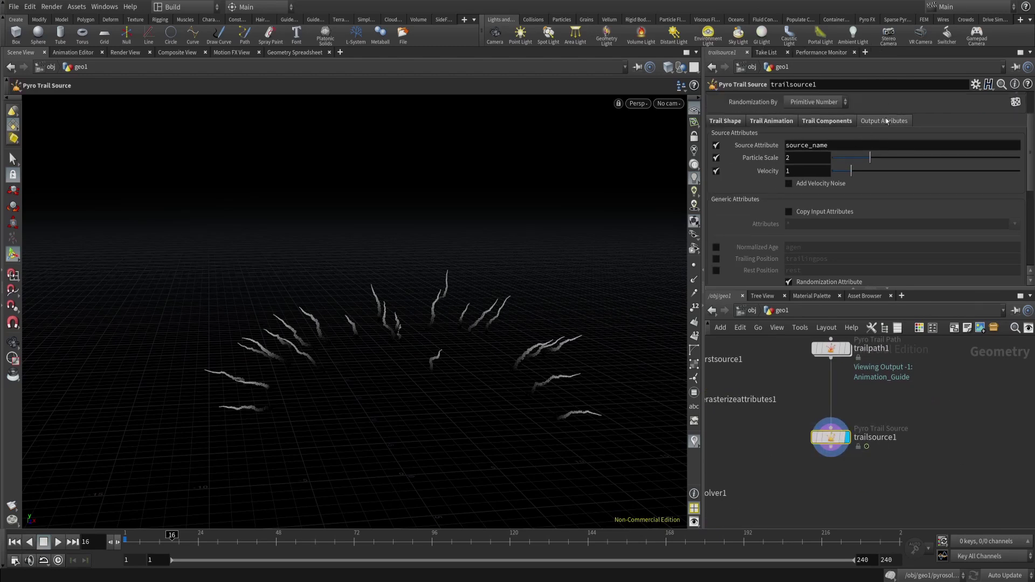
# Try Add Velocity Noise in trailsource1's output attributes and switch it back off.
pyautogui.click(800, 184)
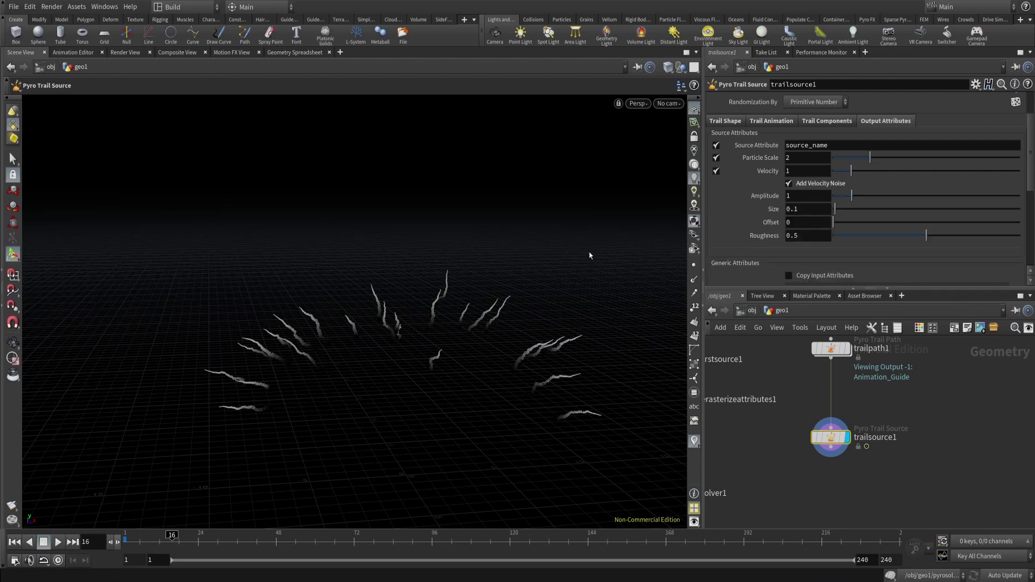
pyautogui.click(811, 184)
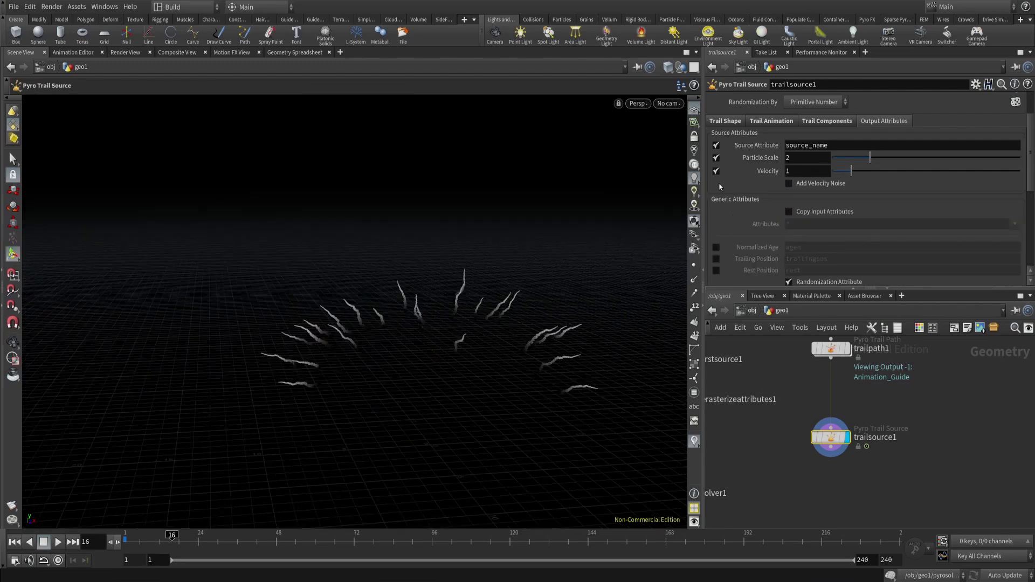
pyautogui.scroll(2, 528, 354)
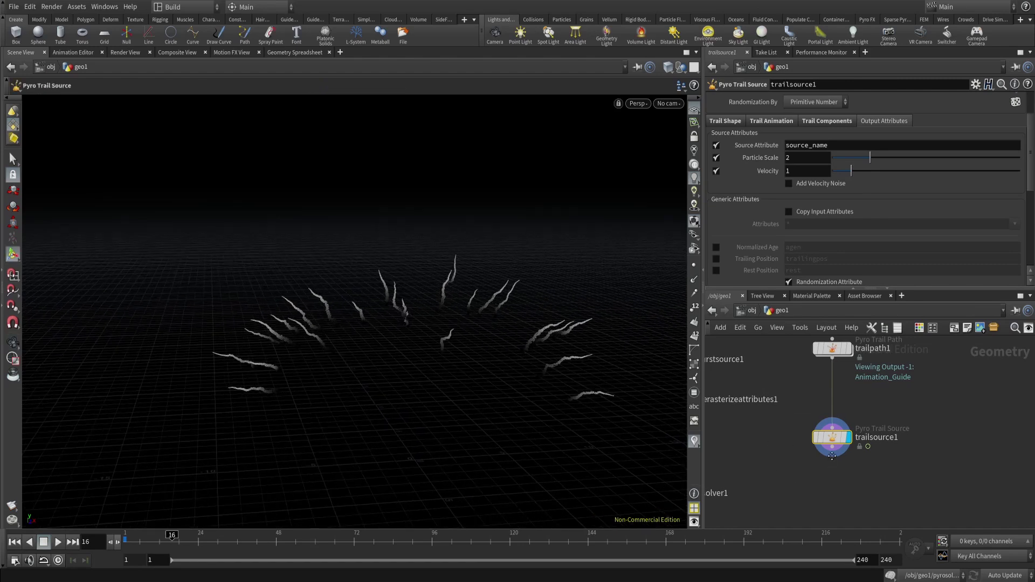
# Compare the burst source chain with the trail branch and read trailsource1's point attributes in its node info.
pyautogui.moveTo(784, 482); pyautogui.dragTo(888, 415, button='middle')
pyautogui.moveTo(850, 394); pyautogui.dragTo(766, 462)
pyautogui.moveTo(764, 428); pyautogui.dragTo(759, 480)
pyautogui.moveTo(867, 410); pyautogui.dragTo(829, 497, button='middle')
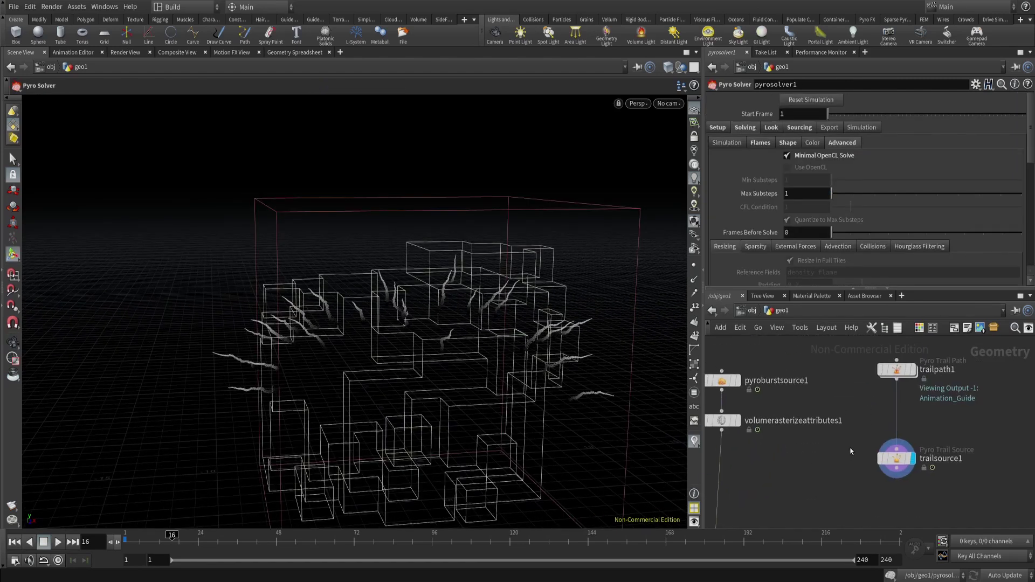
pyautogui.click(897, 458)
pyautogui.moveTo(925, 483); pyautogui.dragTo(850, 348)
pyautogui.moveTo(798, 459); pyautogui.dragTo(897, 446, button='middle')
pyautogui.moveTo(870, 443); pyautogui.dragTo(806, 370)
pyautogui.moveTo(871, 379); pyautogui.dragTo(761, 337)
pyautogui.moveTo(782, 367); pyautogui.dragTo(786, 430, button='middle')
pyautogui.moveTo(826, 433); pyautogui.dragTo(826, 402)
pyautogui.moveTo(860, 427); pyautogui.dragTo(847, 344, button='middle')
pyautogui.moveTo(930, 456); pyautogui.dragTo(842, 425, button='middle')
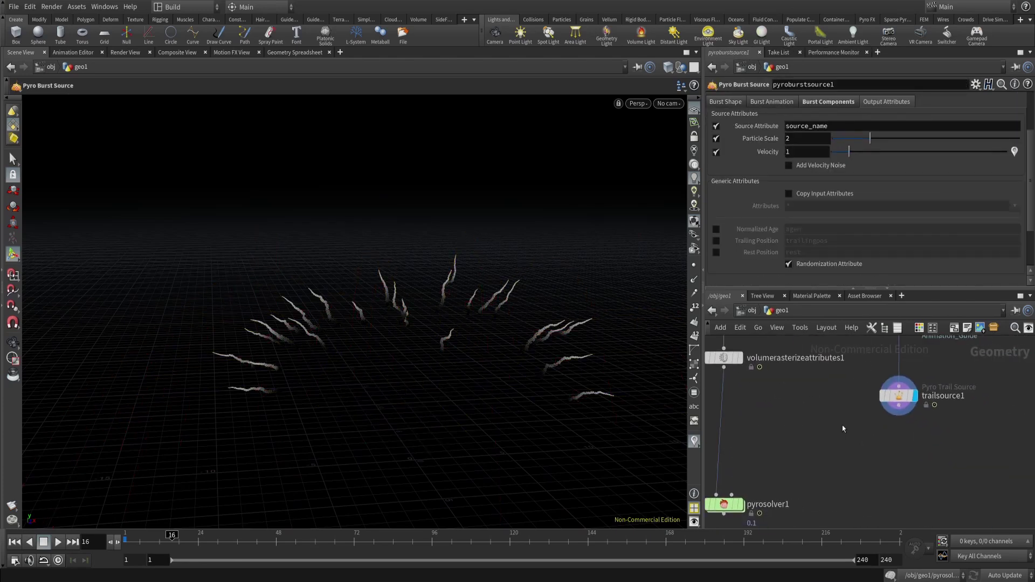
pyautogui.moveTo(901, 397); pyautogui.dragTo(679, 400, button='middle')
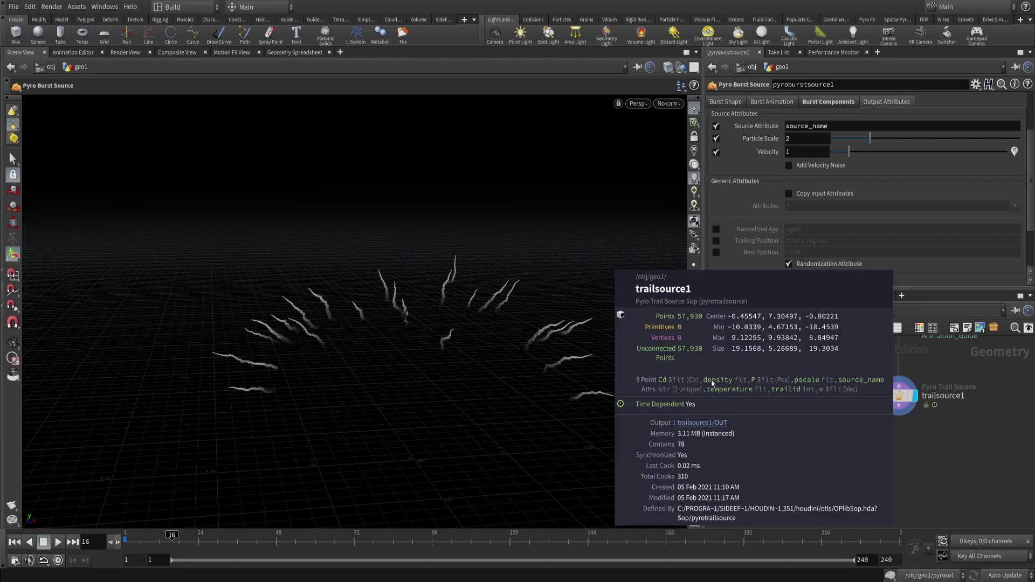
# Move pyrosolver1 further down the network, away from the source nodes.
pyautogui.moveTo(813, 394); pyautogui.dragTo(863, 395, button='middle')
pyautogui.moveTo(872, 442); pyautogui.dragTo(864, 379, button='middle')
pyautogui.click(785, 443)
pyautogui.moveTo(785, 444); pyautogui.dragTo(795, 490)
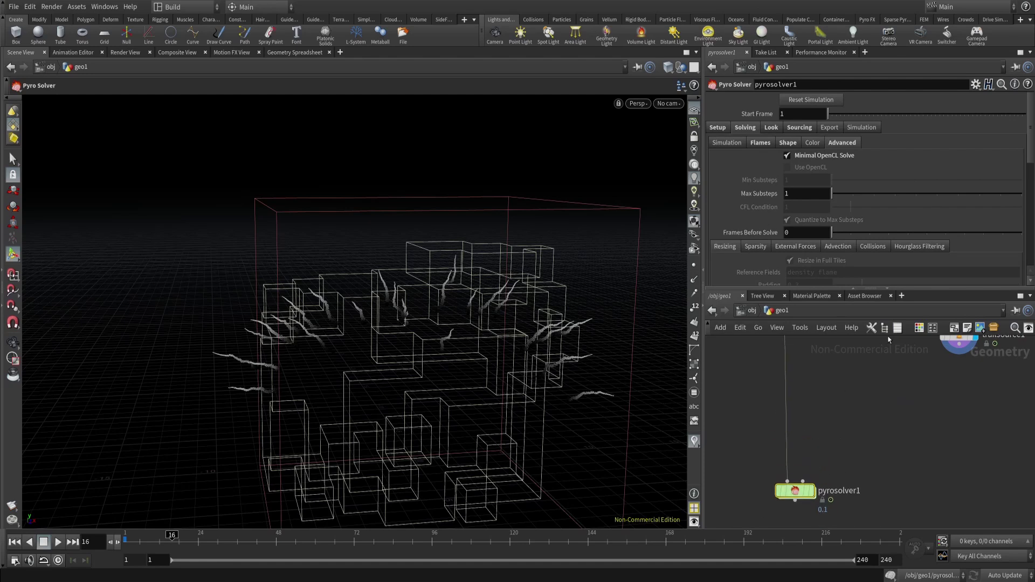
pyautogui.moveTo(756, 528); pyautogui.dragTo(877, 435)
pyautogui.moveTo(922, 402); pyautogui.dragTo(938, 477, button='middle')
pyautogui.moveTo(850, 432); pyautogui.dragTo(817, 437, button='middle')
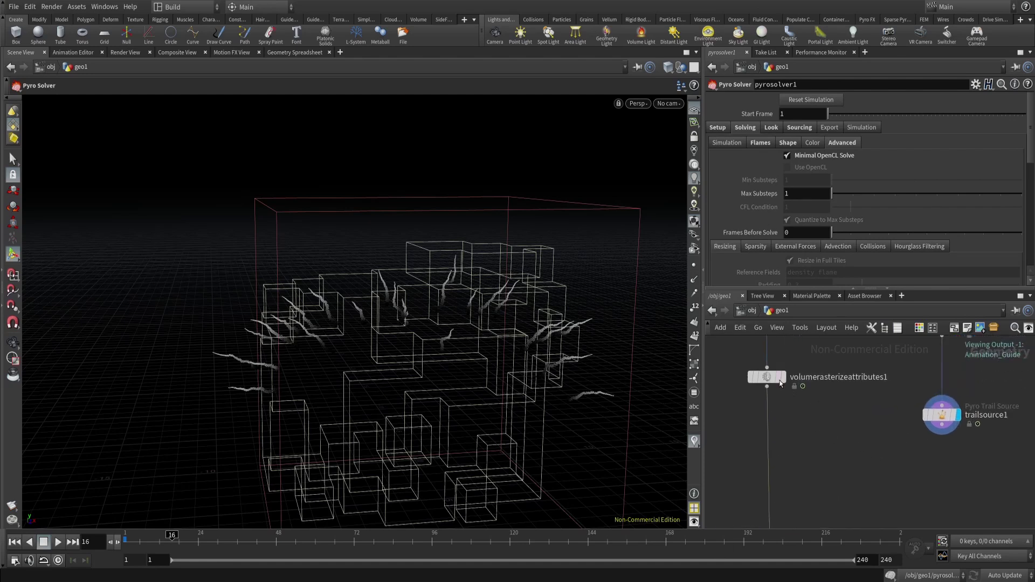
# Duplicate volumerasterizeattributes1 and place the copy below trailsource1, wired to its output.
pyautogui.moveTo(776, 379); pyautogui.dragTo(914, 490)
pyautogui.moveTo(821, 467); pyautogui.dragTo(749, 455, button='middle')
pyautogui.moveTo(870, 414); pyautogui.dragTo(846, 477)
pyautogui.moveTo(847, 479); pyautogui.dragTo(881, 468)
# Replace the linked burst attributes on volumerasterizeattributes2 with temperature and density.
pyautogui.click(762, 127)
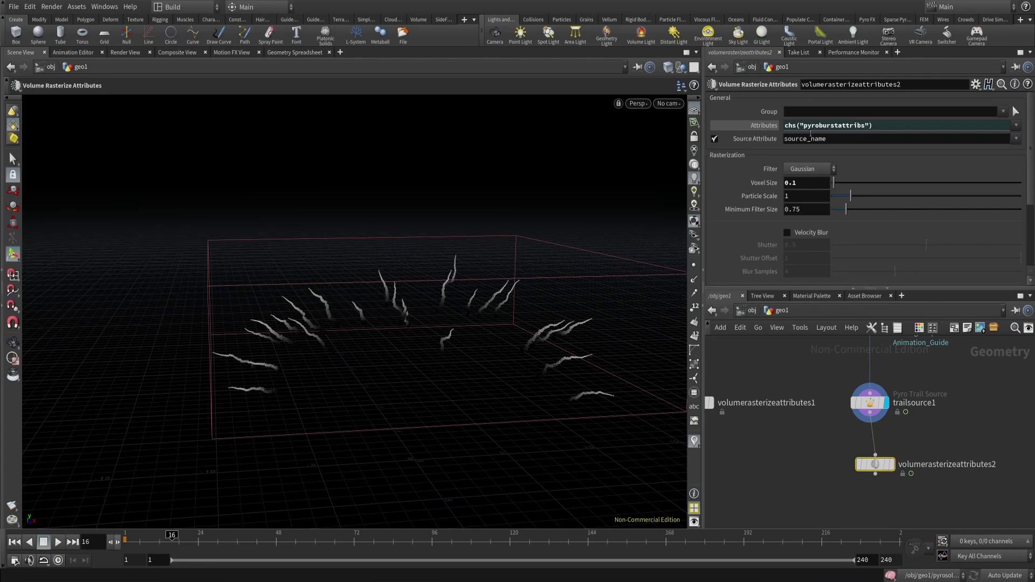
pyautogui.hotkey('ctrl', 'z')
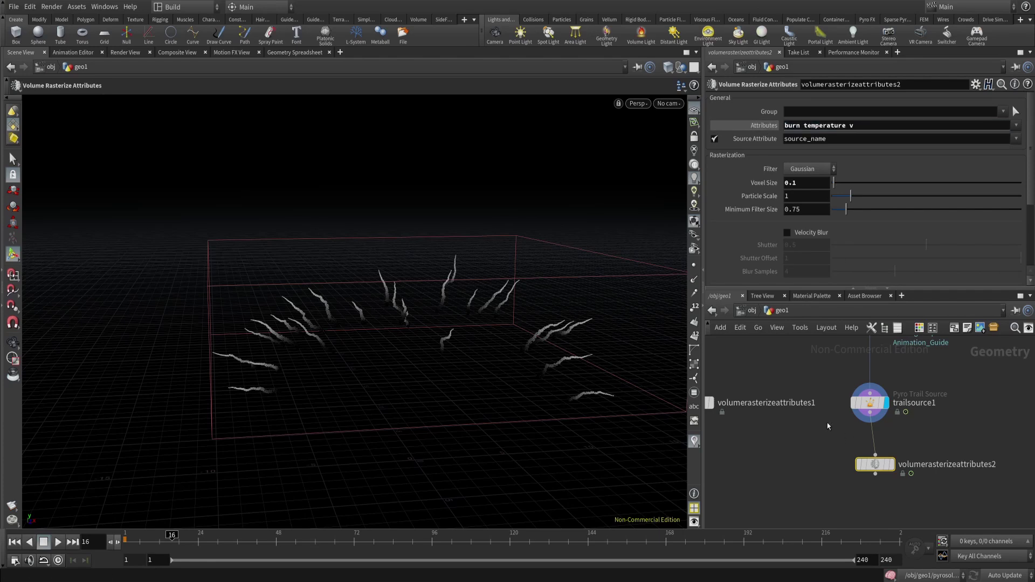
pyautogui.moveTo(827, 423); pyautogui.dragTo(763, 381, button='middle')
pyautogui.click(744, 370)
pyautogui.click(828, 446)
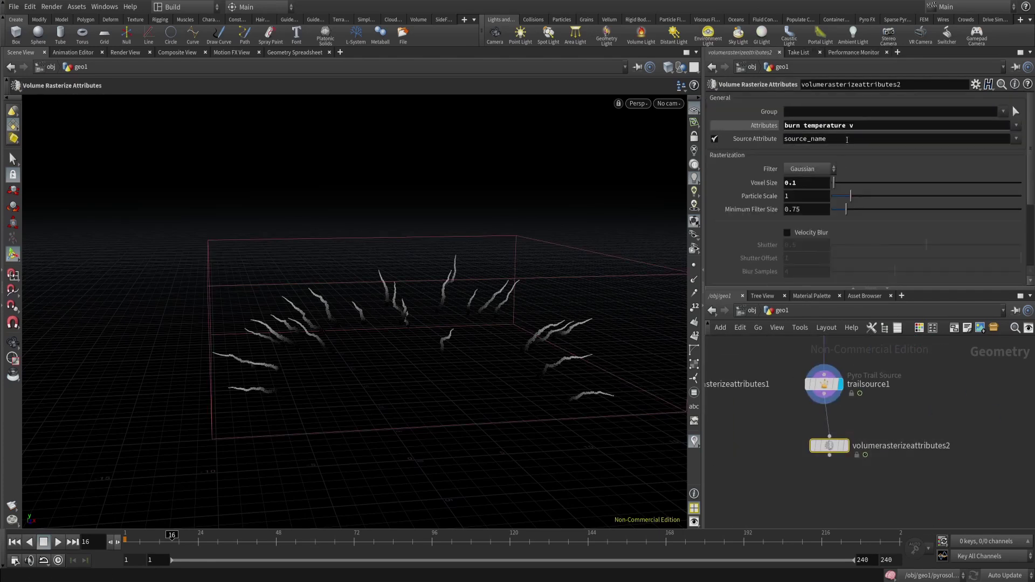
pyautogui.doubleClick(916, 129)
pyautogui.press('BackSpace')
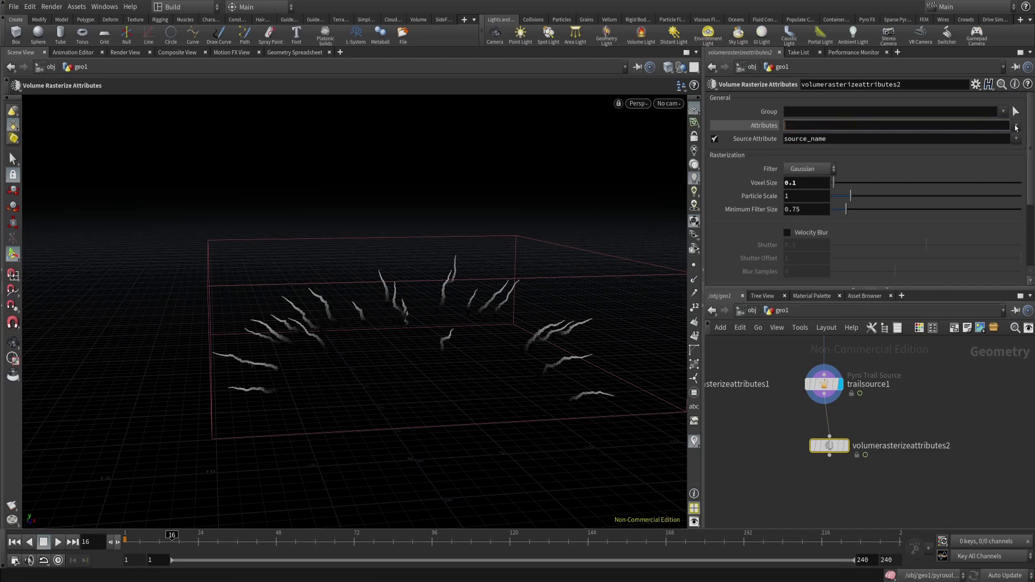
pyautogui.click(1016, 125)
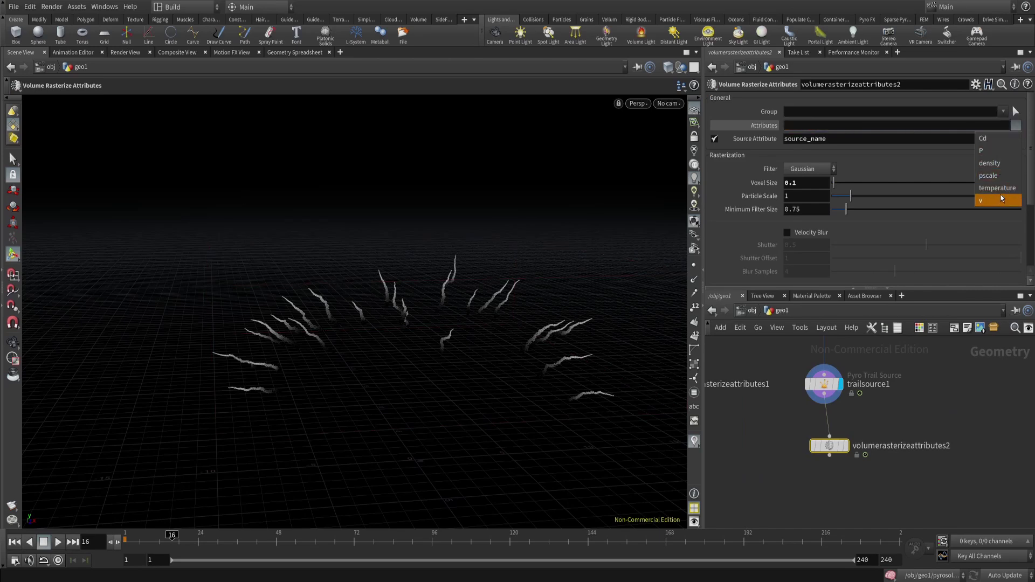
pyautogui.click(1000, 189)
pyautogui.click(1016, 127)
pyautogui.click(989, 162)
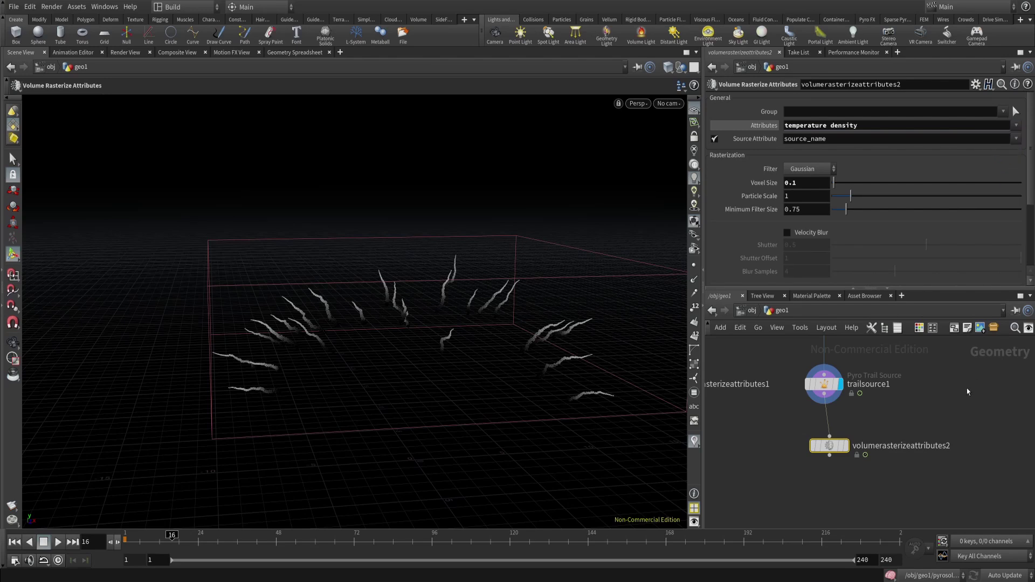
# Compare the rasterized volumes of volumerasterizeattributes2 and volumerasterizeattributes1 in their node info.
pyautogui.moveTo(809, 453); pyautogui.dragTo(853, 439, button='middle')
pyautogui.middleClick(867, 432)
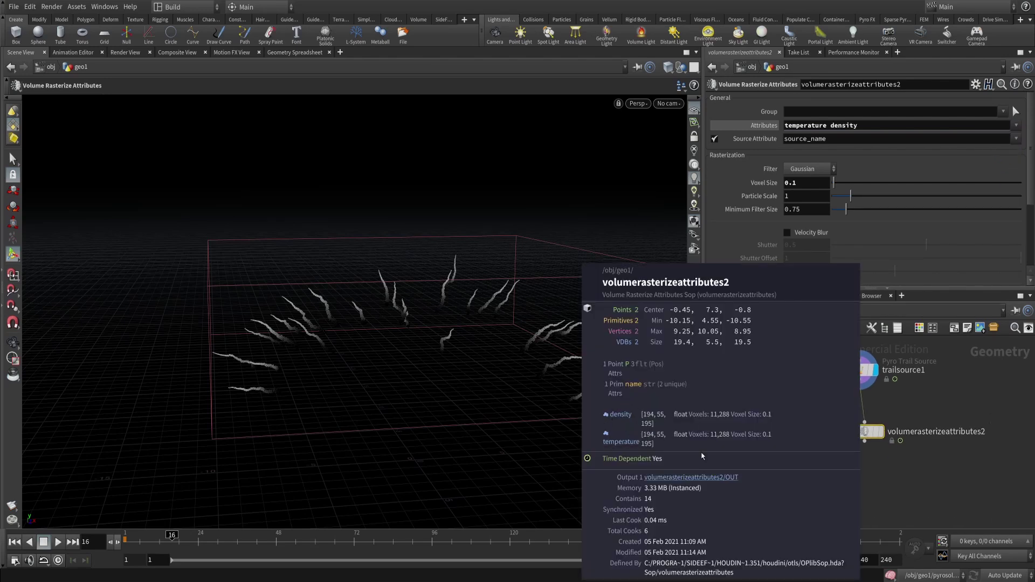
pyautogui.moveTo(830, 417); pyautogui.dragTo(958, 446, button='middle')
pyautogui.middleClick(814, 405)
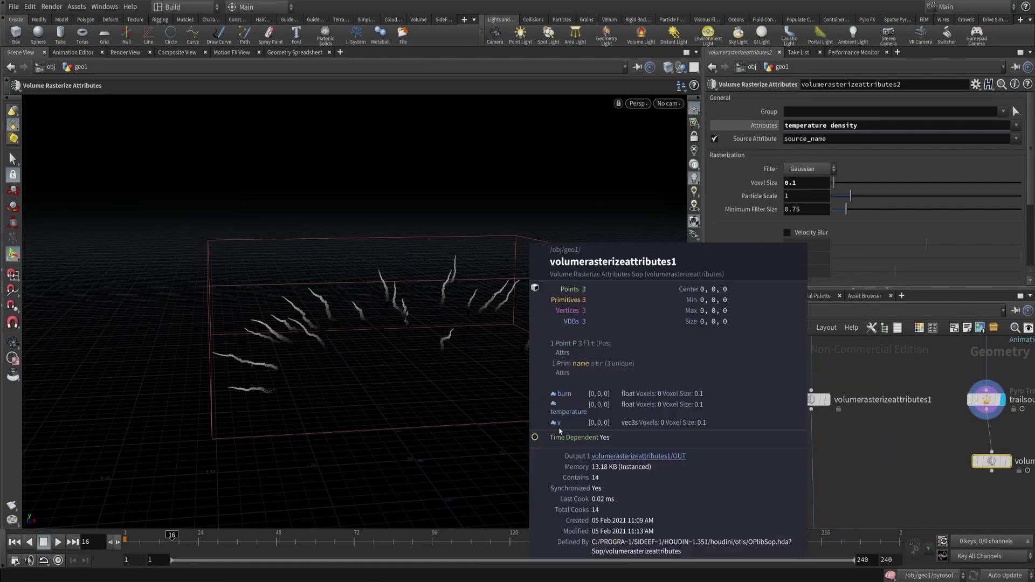
pyautogui.moveTo(947, 430); pyautogui.dragTo(866, 422, button='middle')
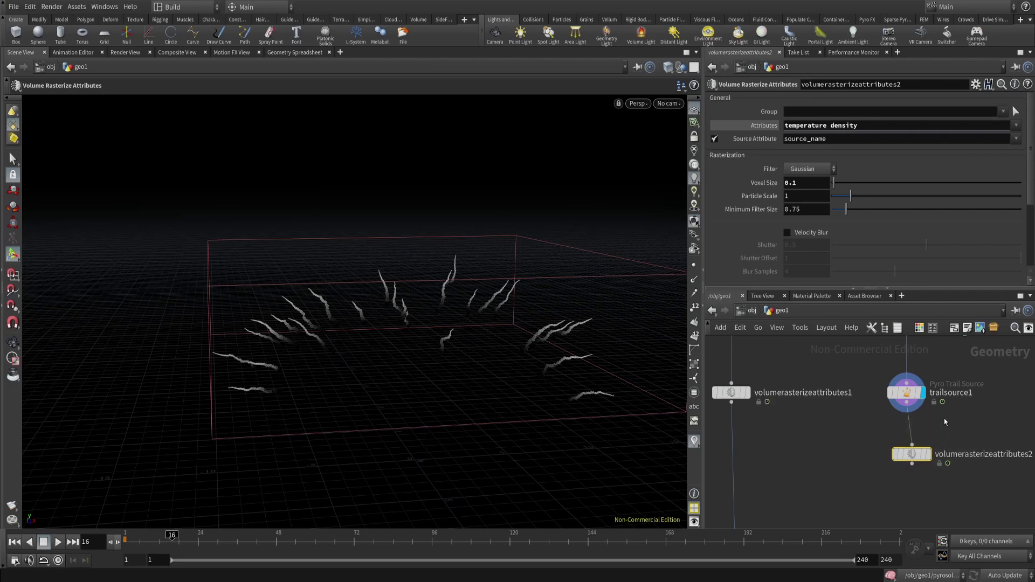
# Check the trail nodes and reposition pyrosolver1 beneath the burst and trail branches.
pyautogui.click(905, 397)
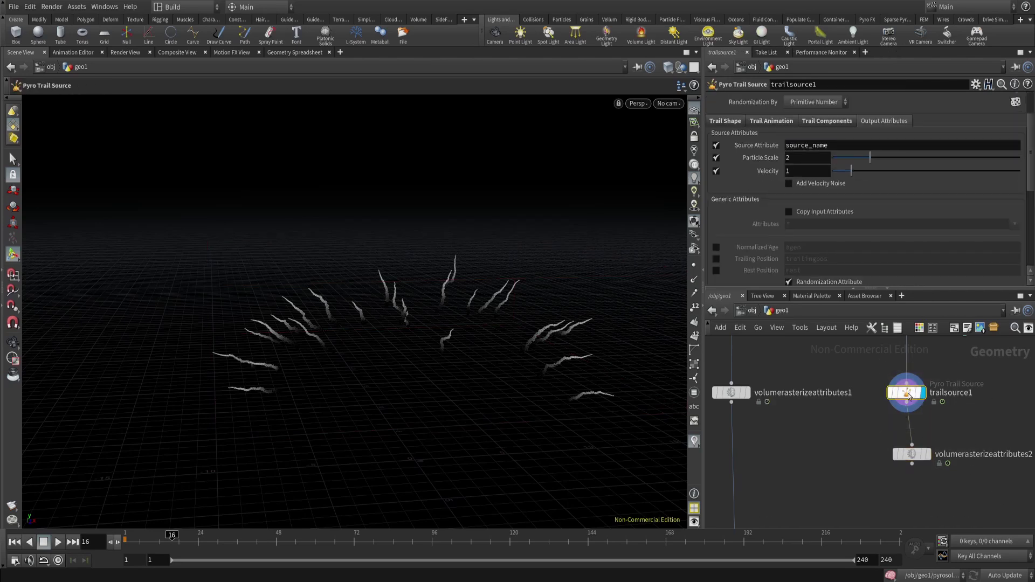
pyautogui.moveTo(886, 404); pyautogui.dragTo(862, 461, button='middle')
pyautogui.moveTo(829, 350); pyautogui.dragTo(907, 464)
pyautogui.moveTo(906, 463); pyautogui.dragTo(912, 334, button='middle')
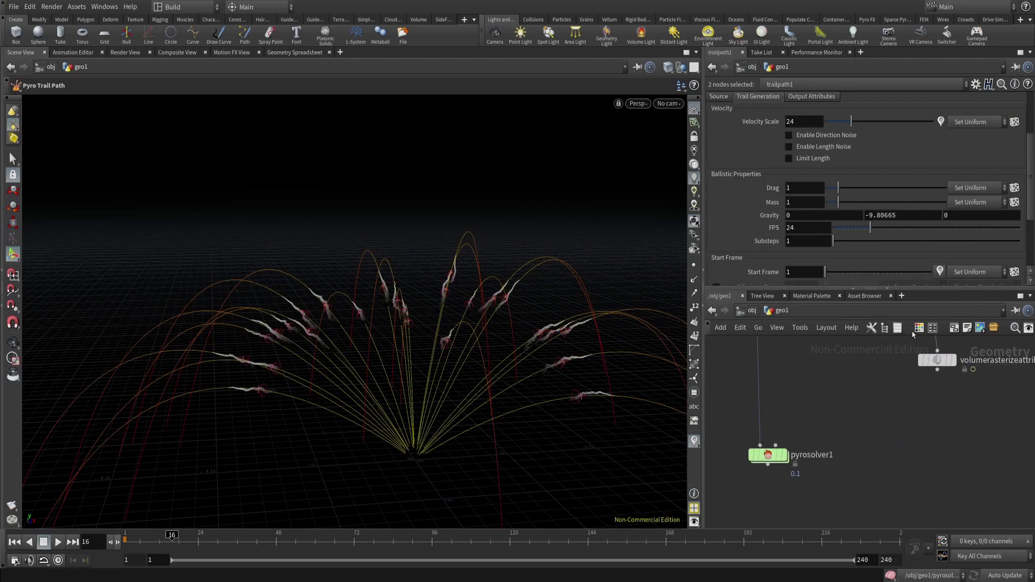
pyautogui.moveTo(768, 455); pyautogui.dragTo(757, 470)
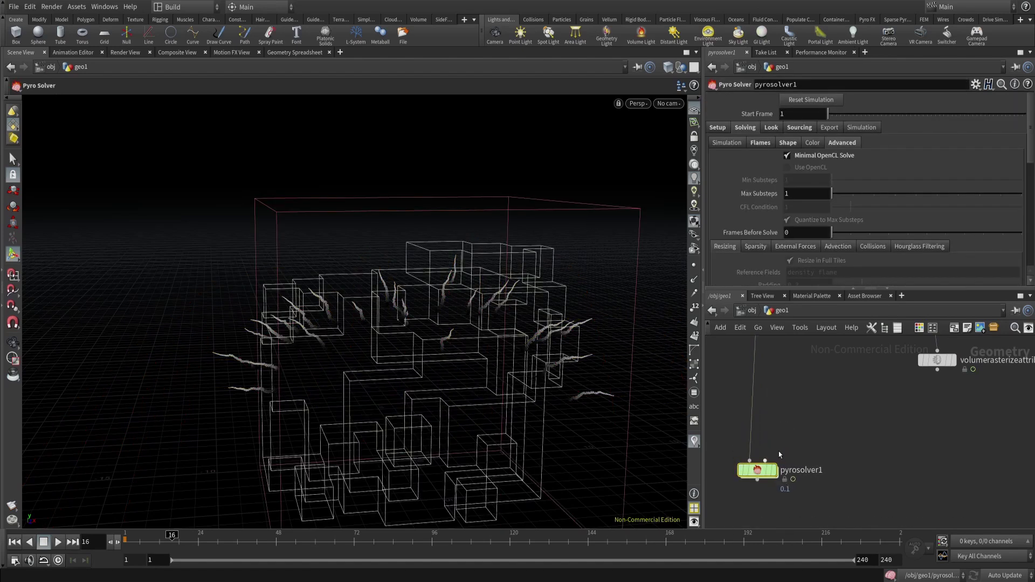
pyautogui.moveTo(835, 452); pyautogui.dragTo(834, 526, button='middle')
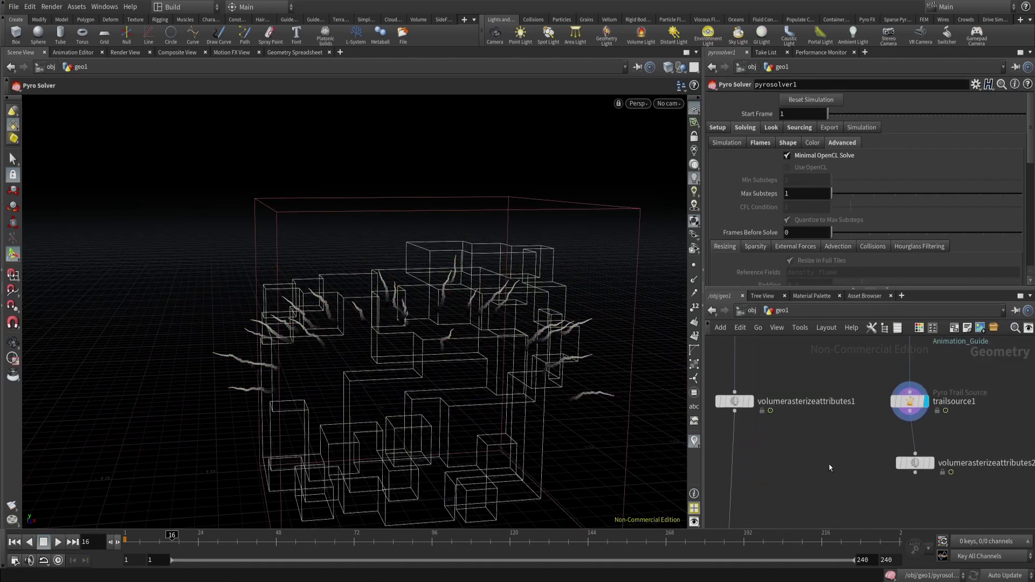
pyautogui.moveTo(830, 468); pyautogui.dragTo(874, 357, button='middle')
pyautogui.moveTo(776, 455); pyautogui.dragTo(783, 424)
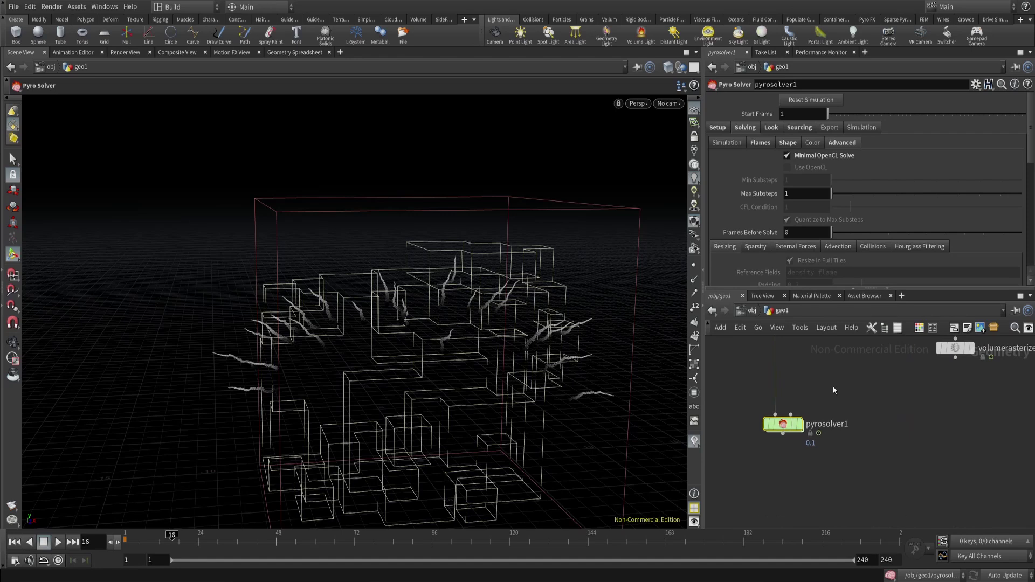
# Examine how the trail path, trail source and rasterize nodes line up beside the burst branch.
pyautogui.moveTo(833, 387); pyautogui.dragTo(740, 480)
pyautogui.moveTo(860, 369); pyautogui.dragTo(813, 469, button='middle')
pyautogui.moveTo(852, 467); pyautogui.dragTo(936, 388)
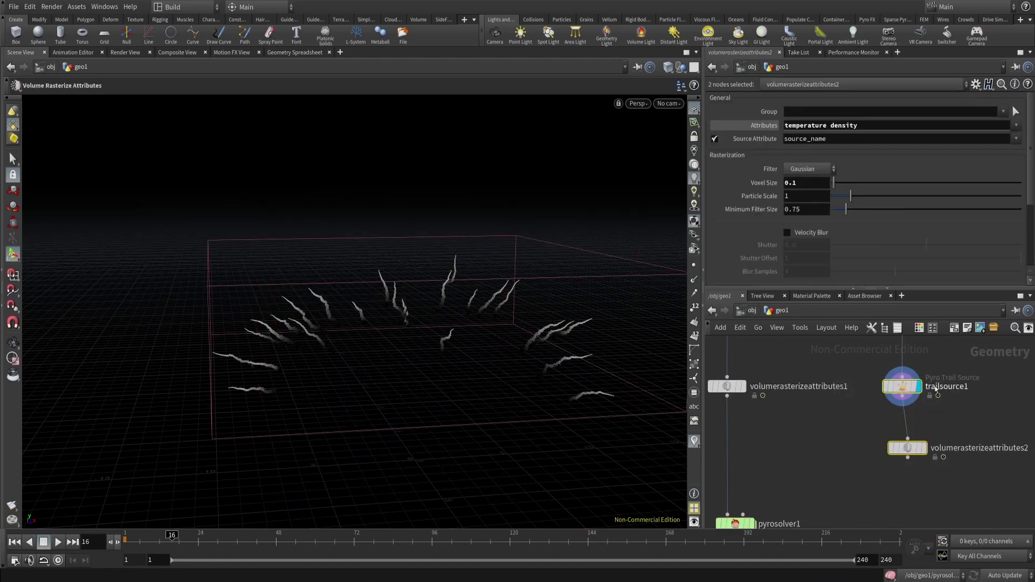
pyautogui.moveTo(951, 415); pyautogui.dragTo(945, 450, button='middle')
pyautogui.moveTo(946, 450); pyautogui.dragTo(858, 348)
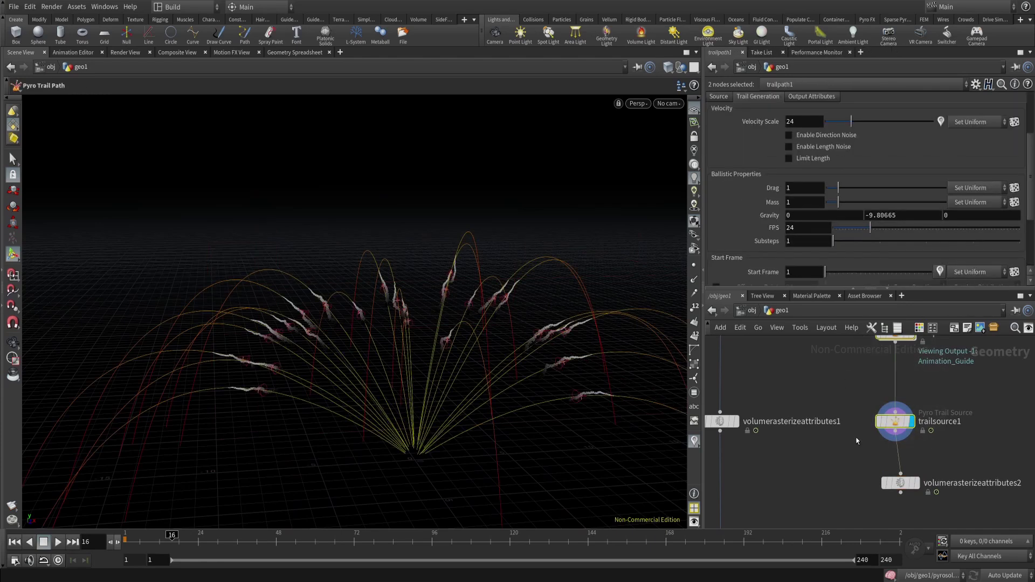
pyautogui.moveTo(843, 504); pyautogui.dragTo(832, 462, button='middle')
pyautogui.moveTo(807, 414); pyautogui.dragTo(818, 472, button='middle')
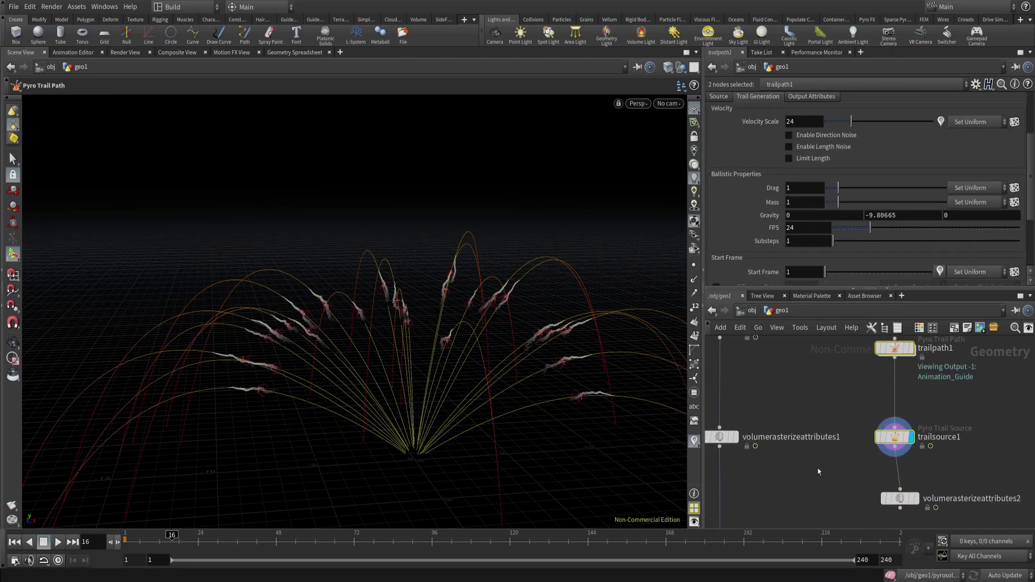
# Enable Prefix Attribute Name for both the Density and Temperature sources of trailsource1 and check the node's attributes.
pyautogui.click(953, 431)
pyautogui.click(819, 123)
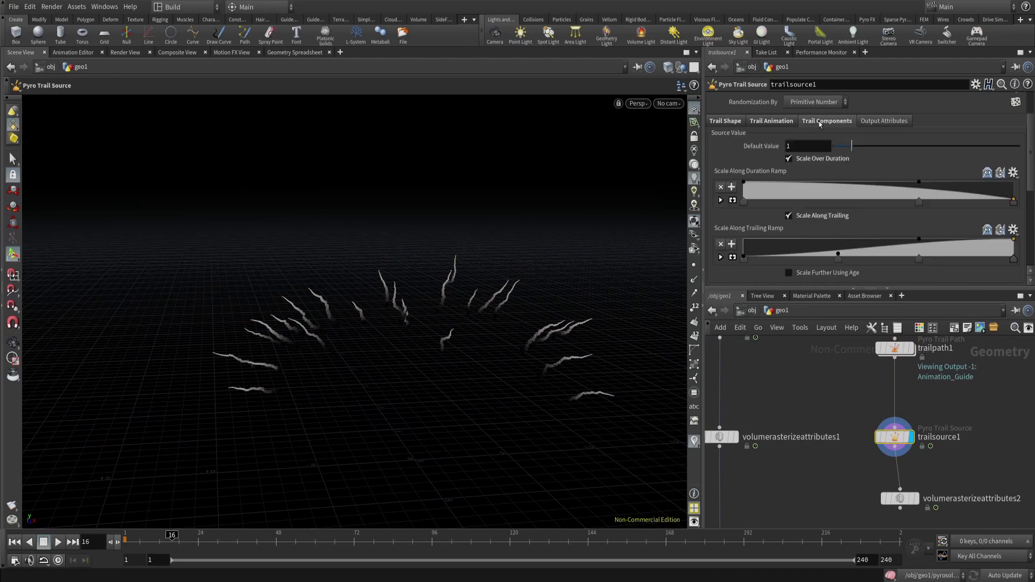
pyautogui.scroll(-4, 805, 153)
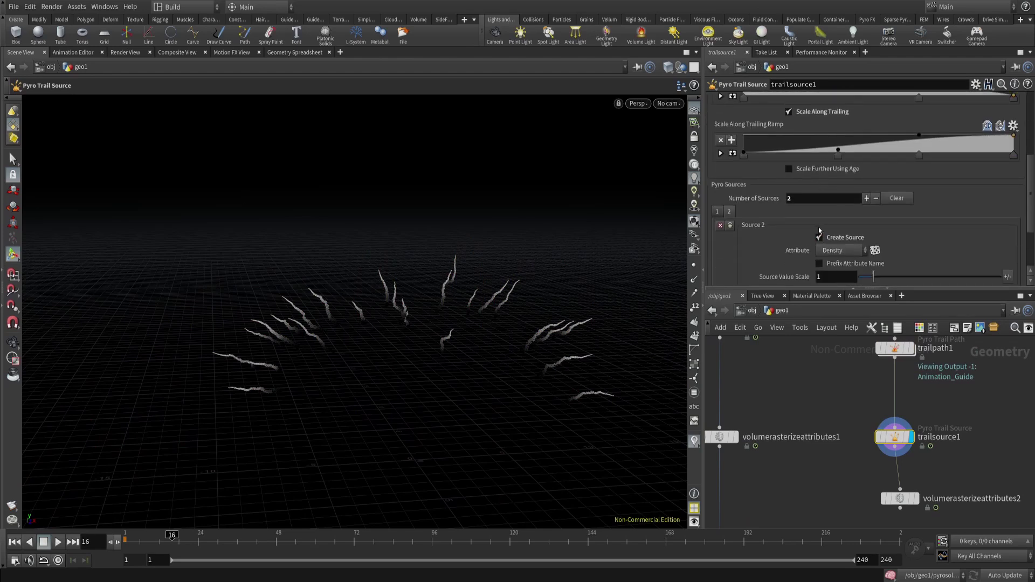
pyautogui.scroll(-2, 798, 221)
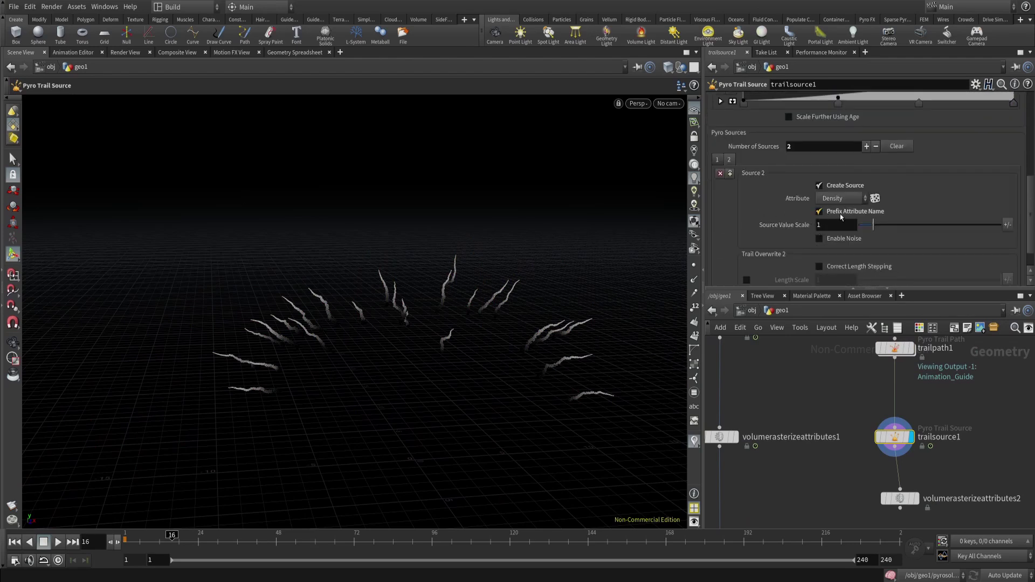
pyautogui.click(717, 159)
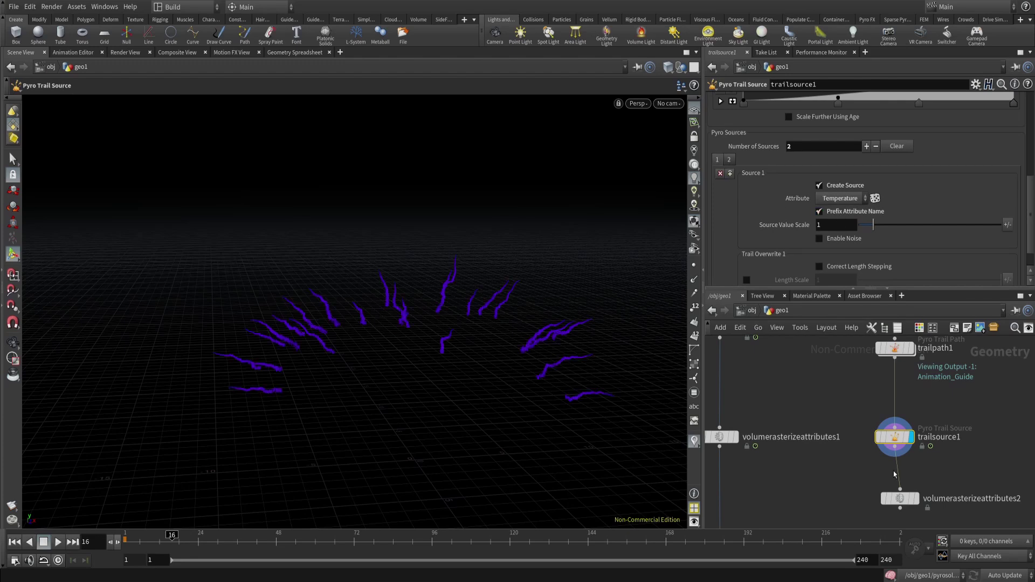
pyautogui.moveTo(885, 442); pyautogui.dragTo(845, 404, button='middle')
pyautogui.middleClick(845, 403)
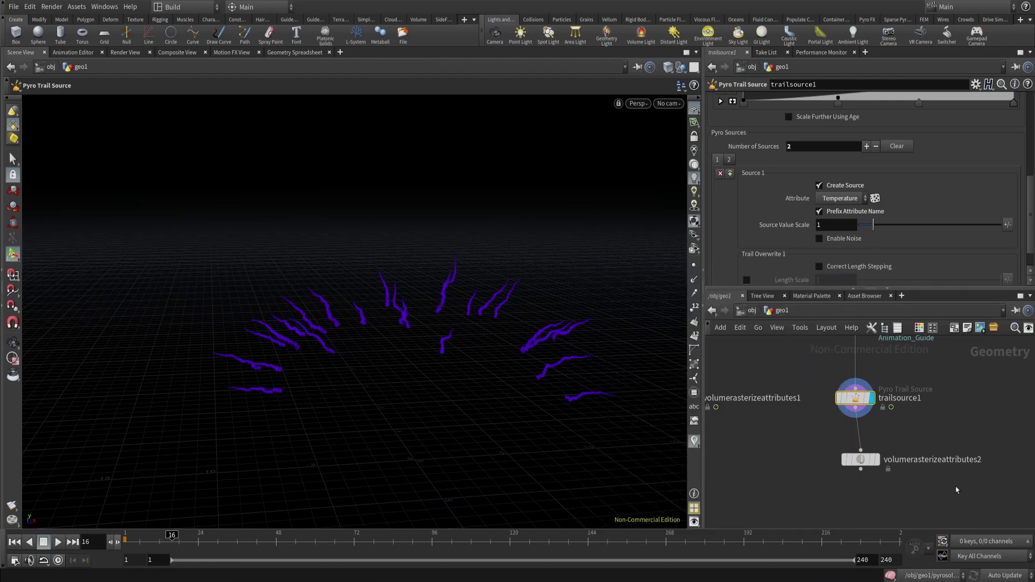
# Place volumerasterizeattributes2 beneath trailsource1, display it and set its Attributes to trail_density and trail_temperature.
pyautogui.click(893, 487)
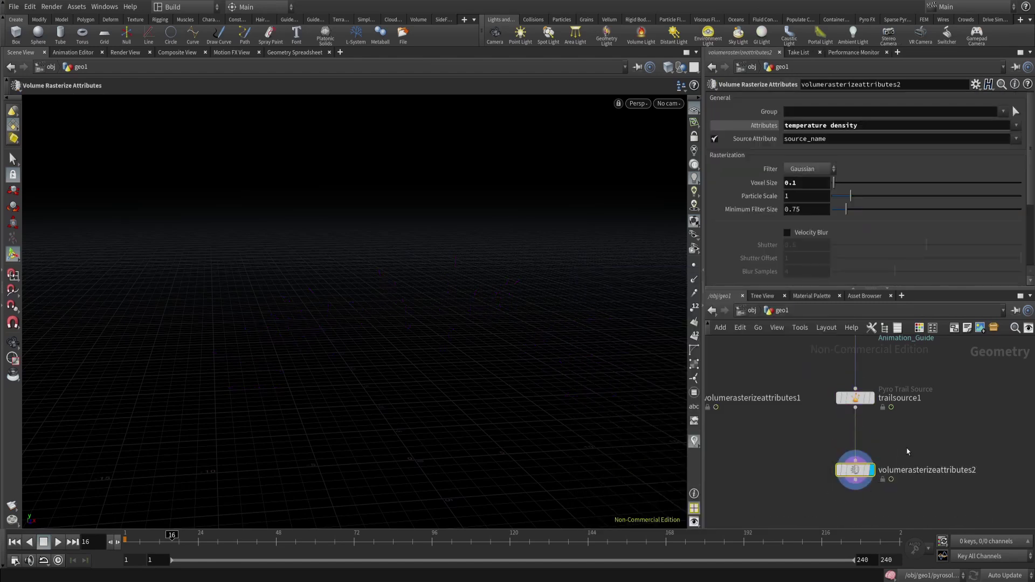
pyautogui.tripleClick(935, 127)
pyautogui.press('BackSpace')
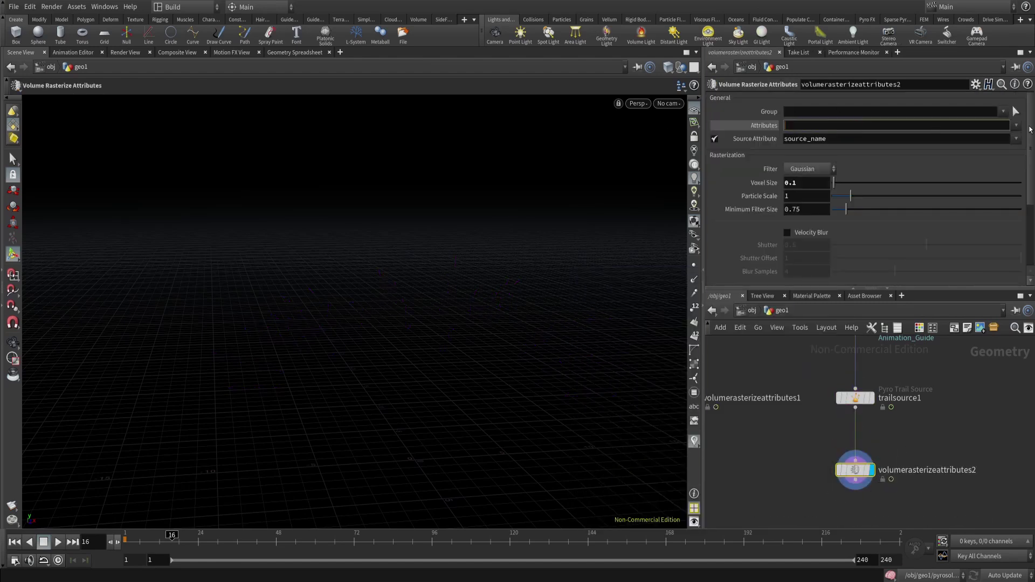
pyautogui.click(1016, 125)
pyautogui.click(997, 175)
pyautogui.click(1017, 125)
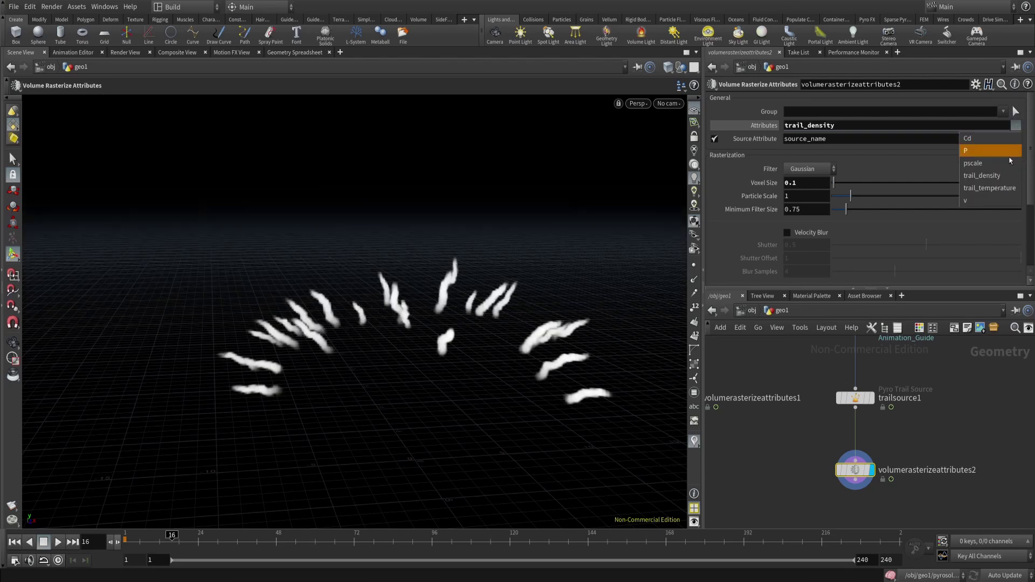
pyautogui.click(1003, 188)
# Insert a Merge above pyrosolver1 that combines volumerasterizeattributes1 and volumerasterizeattributes2, and check the volumes it carries.
pyautogui.moveTo(790, 467); pyautogui.dragTo(845, 421, button='middle')
pyautogui.middleClick(884, 436)
pyautogui.moveTo(787, 463); pyautogui.dragTo(789, 504)
pyautogui.press('Tab')
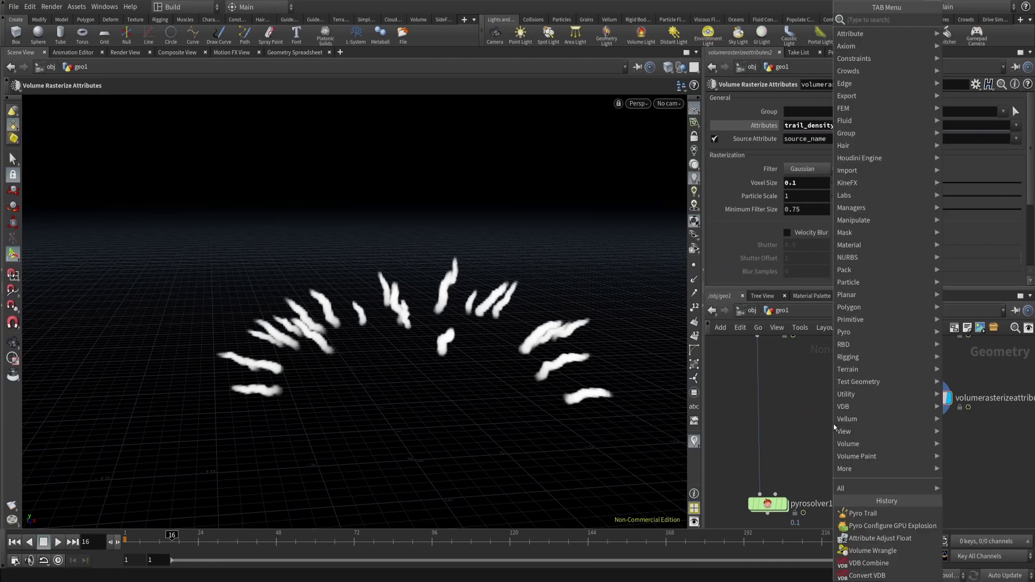
pyautogui.write('mer')
pyautogui.press('Down')
pyautogui.press('Down')
pyautogui.press('Up')
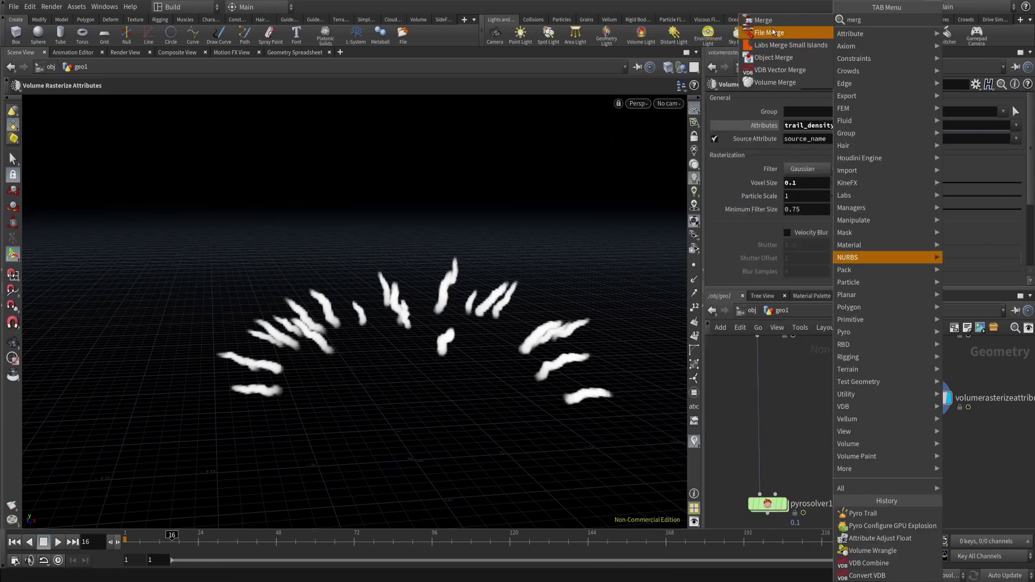
pyautogui.press('Up')
pyautogui.press('Return')
pyautogui.click(766, 418)
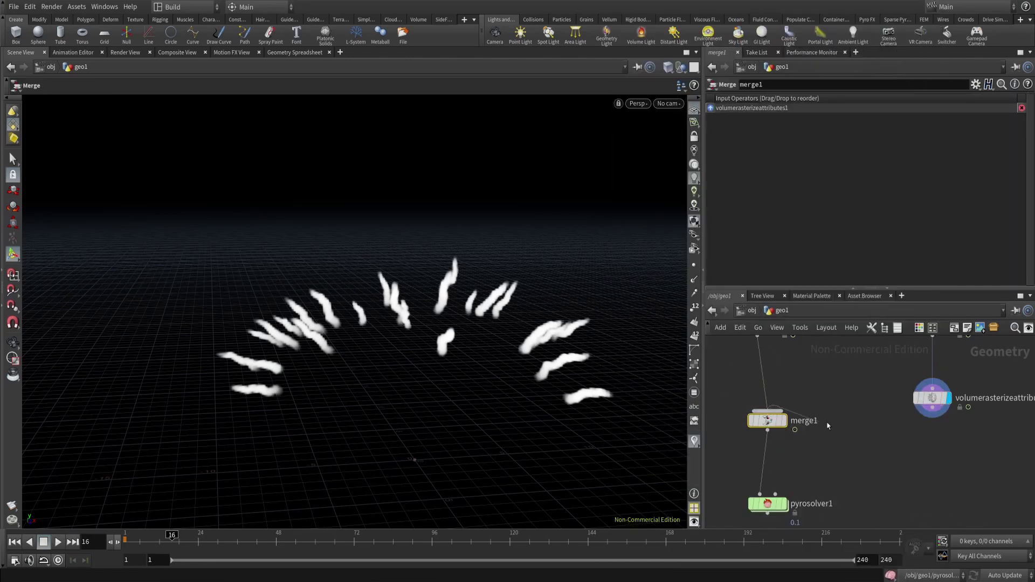
pyautogui.middleClick(768, 420)
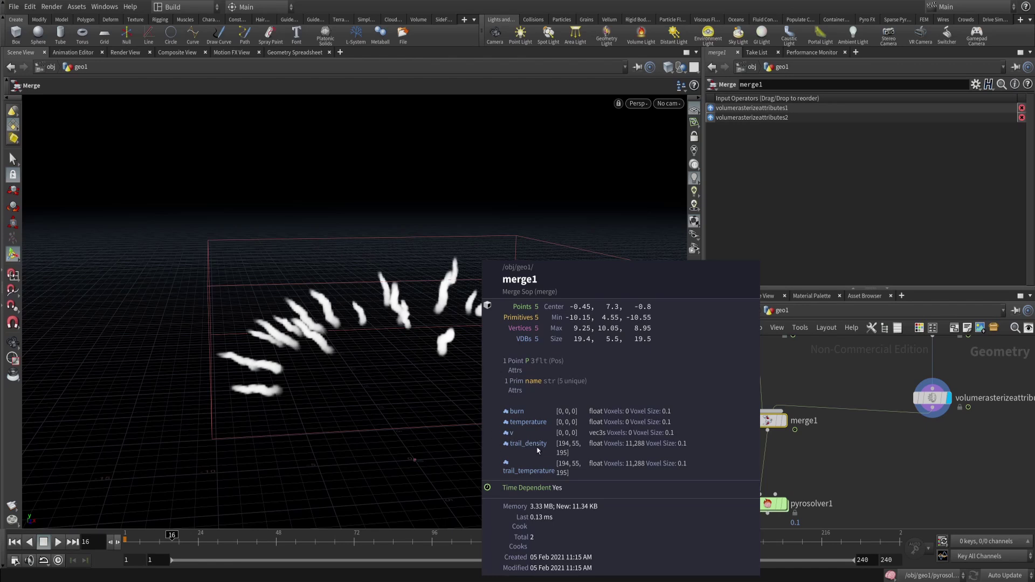
# Reposition pyrosolver1 beneath merge1, display it and bring up its sourcing operations.
pyautogui.moveTo(816, 393); pyautogui.dragTo(854, 351, button='middle')
pyautogui.click(793, 425)
pyautogui.moveTo(781, 434); pyautogui.dragTo(782, 479)
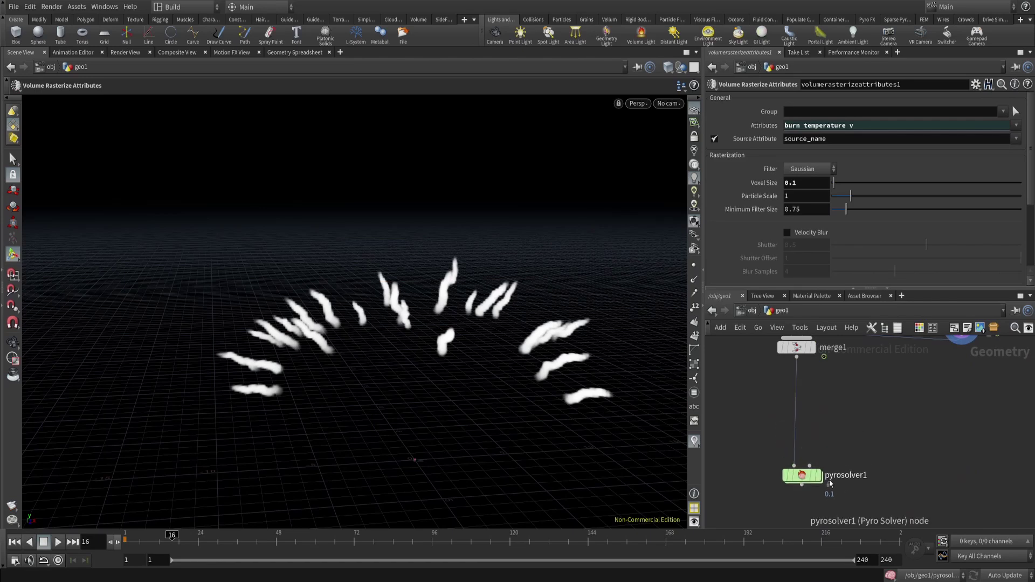
pyautogui.click(804, 478)
pyautogui.click(813, 476)
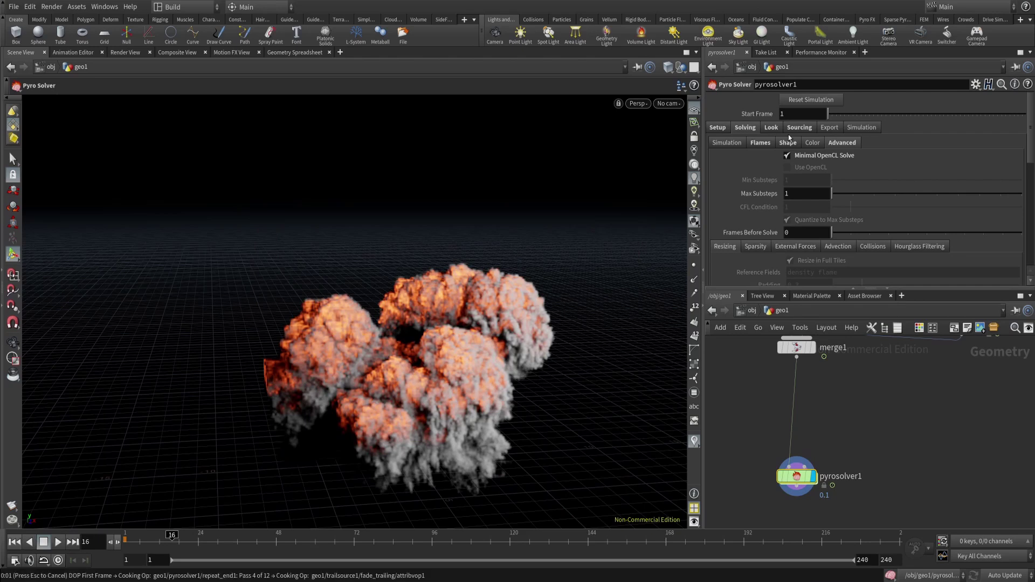
pyautogui.click(803, 128)
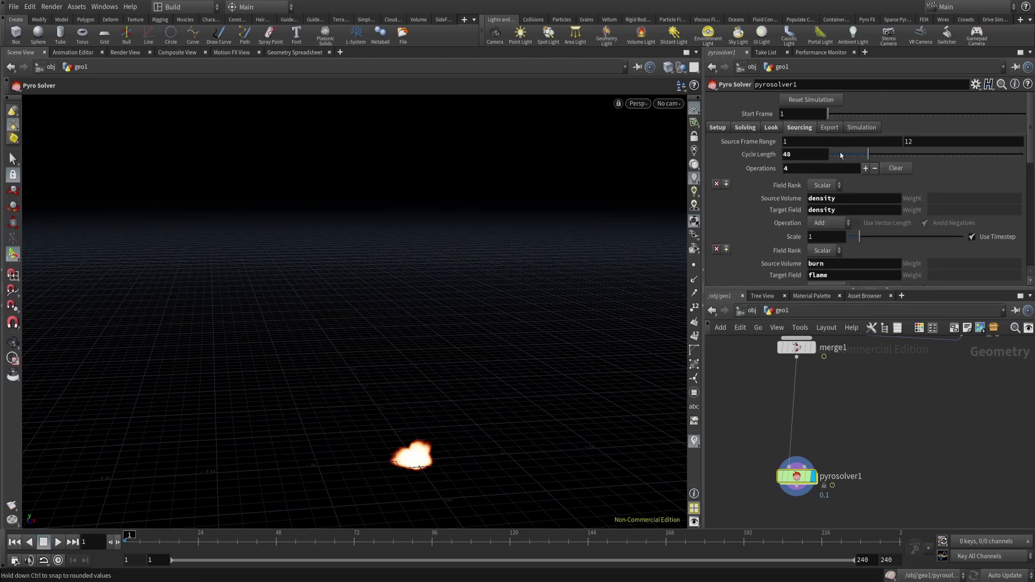
pyautogui.scroll(-1, 765, 185)
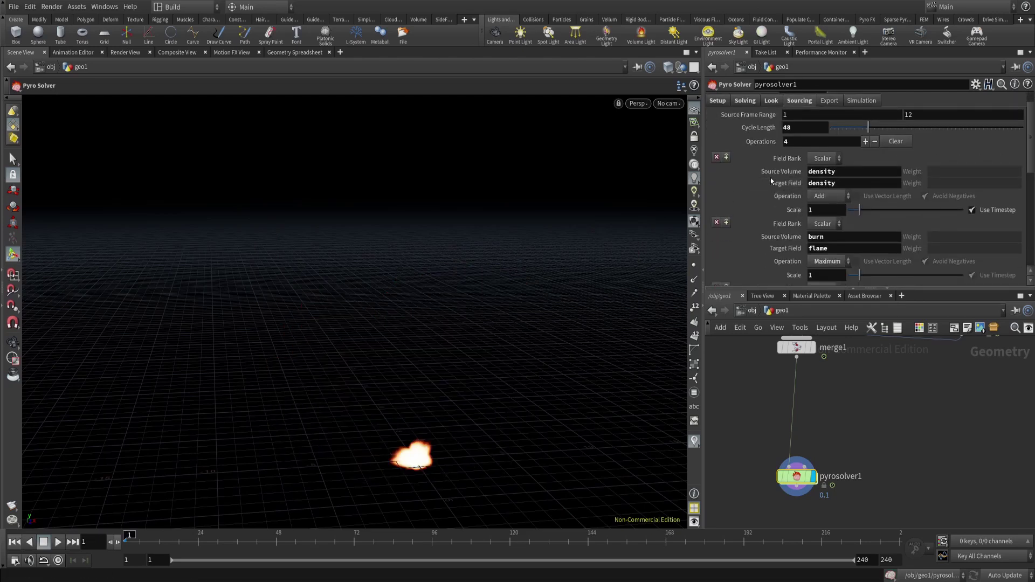
# Examine the trail attributes rasterized by volumerasterizeattributes2 and how that branch reaches pyrosolver1 through merge1.
pyautogui.moveTo(930, 408); pyautogui.dragTo(918, 499, button='middle')
pyautogui.click(949, 420)
pyautogui.moveTo(864, 450); pyautogui.dragTo(733, 453, button='middle')
pyautogui.click(799, 471)
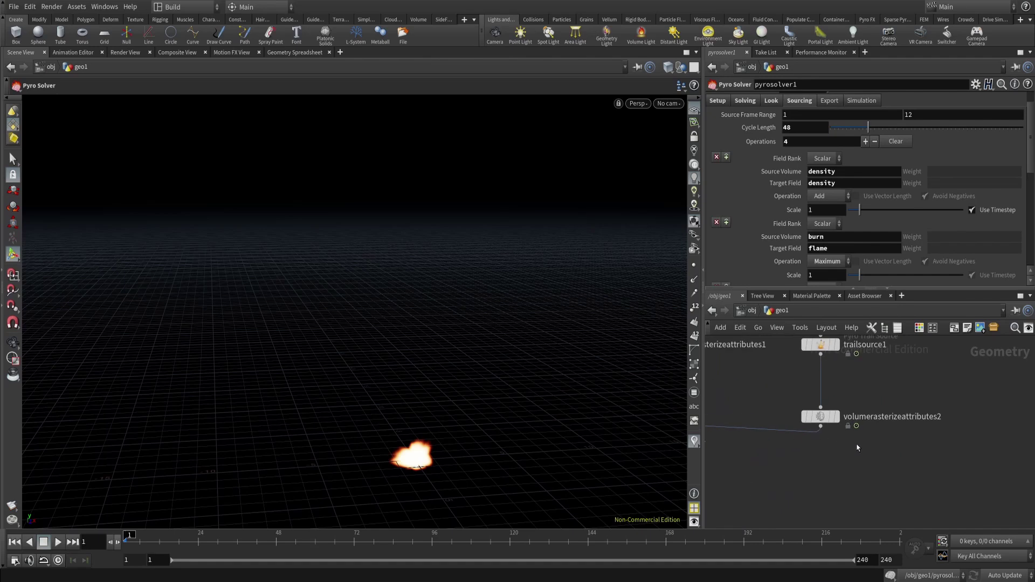
pyautogui.click(824, 419)
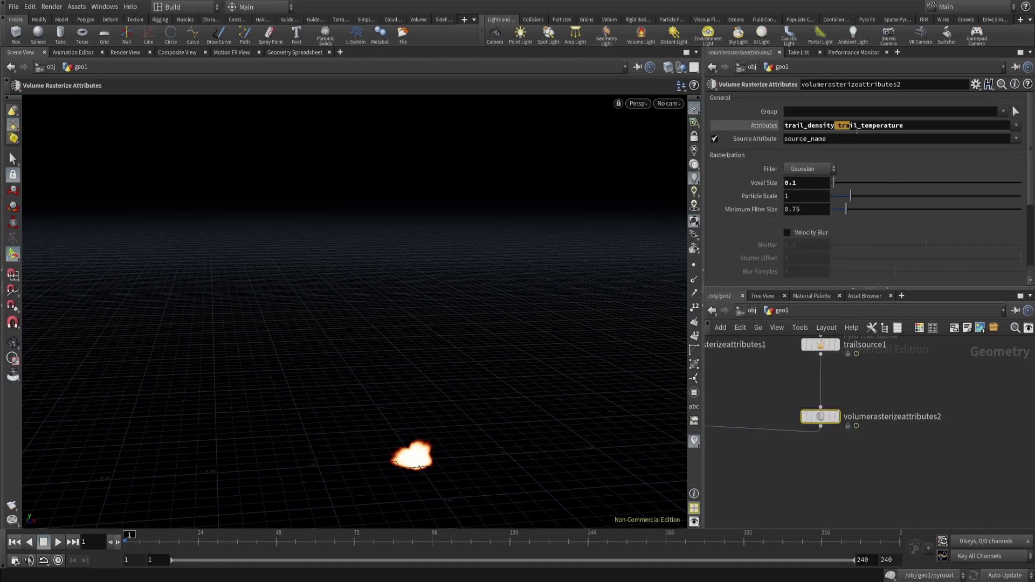
pyautogui.moveTo(785, 480); pyautogui.dragTo(868, 403, button='middle')
pyautogui.moveTo(834, 418); pyautogui.dragTo(716, 545)
pyautogui.moveTo(760, 450); pyautogui.dragTo(823, 423, button='middle')
pyautogui.moveTo(912, 383); pyautogui.dragTo(834, 485, button='middle')
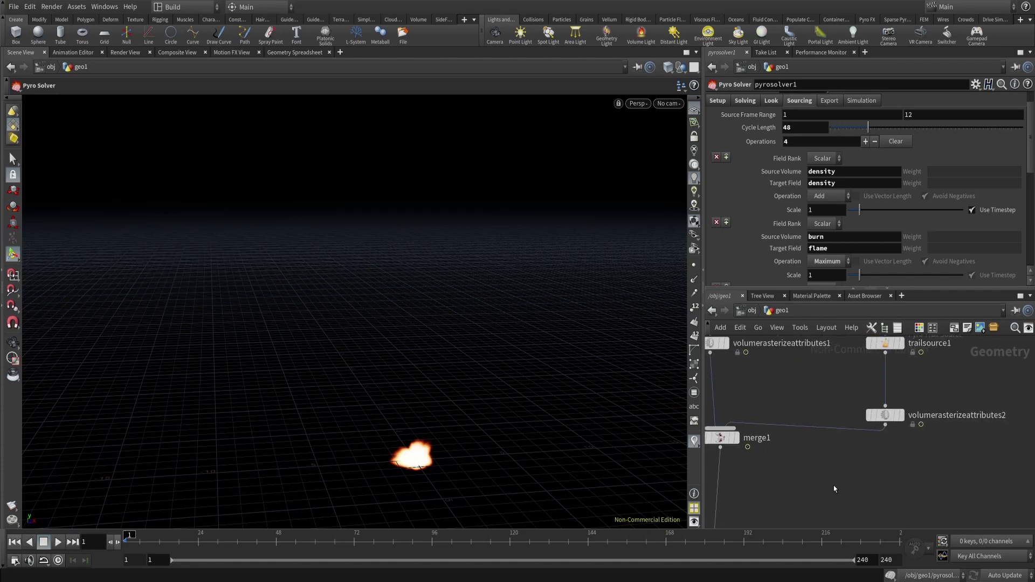
pyautogui.moveTo(869, 454); pyautogui.dragTo(889, 335, button='middle')
pyautogui.moveTo(866, 382); pyautogui.dragTo(819, 507, button='middle')
pyautogui.moveTo(910, 457); pyautogui.dragTo(809, 382)
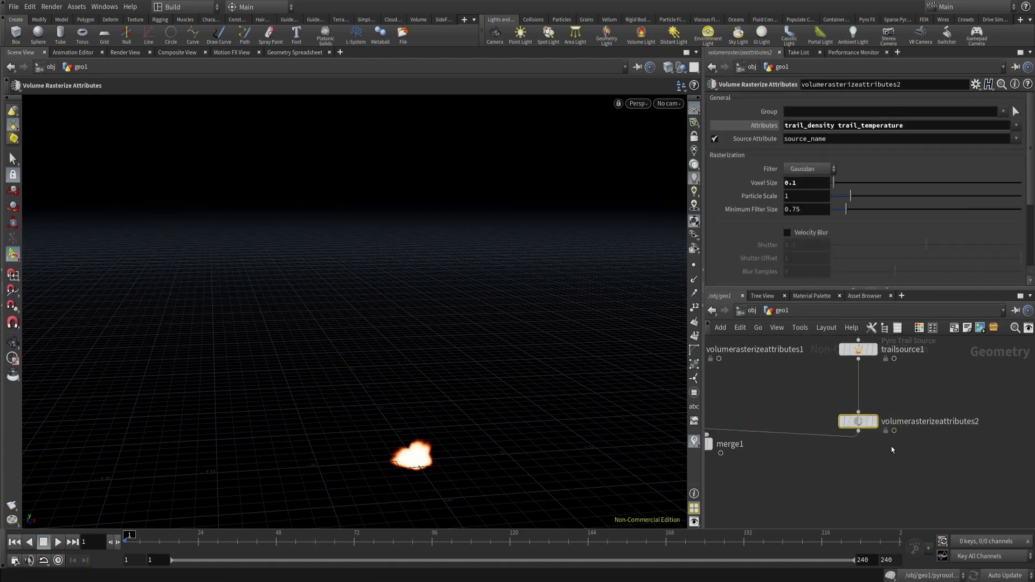
pyautogui.moveTo(838, 128); pyautogui.dragTo(934, 131)
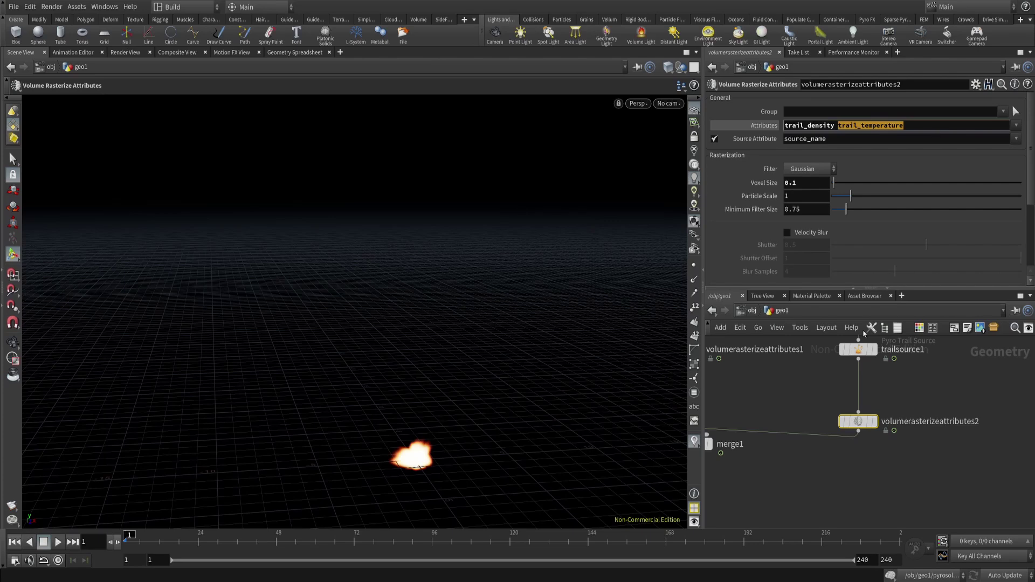
pyautogui.moveTo(805, 488); pyautogui.dragTo(868, 440, button='middle')
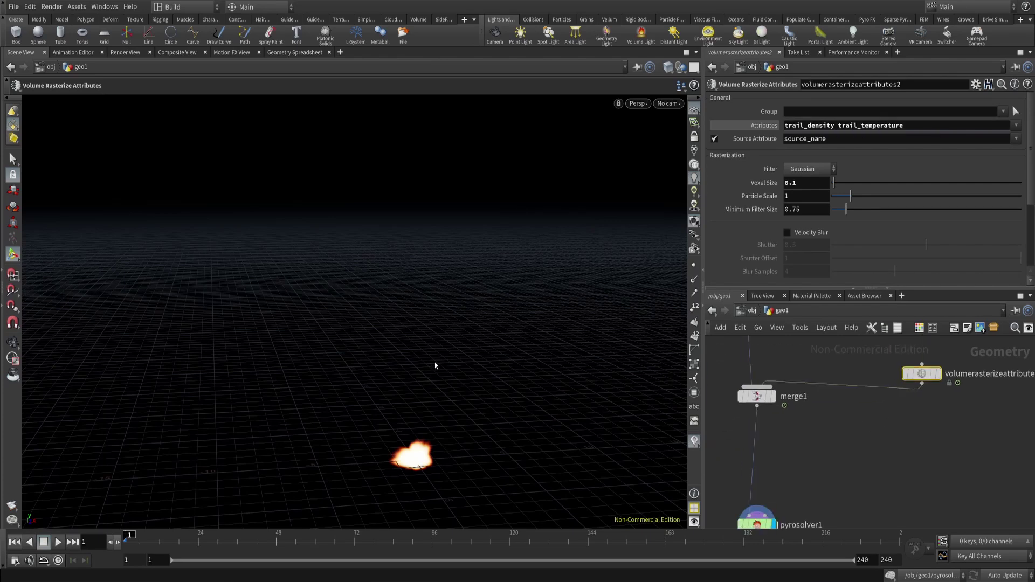
pyautogui.moveTo(862, 426); pyautogui.dragTo(844, 444, button='middle')
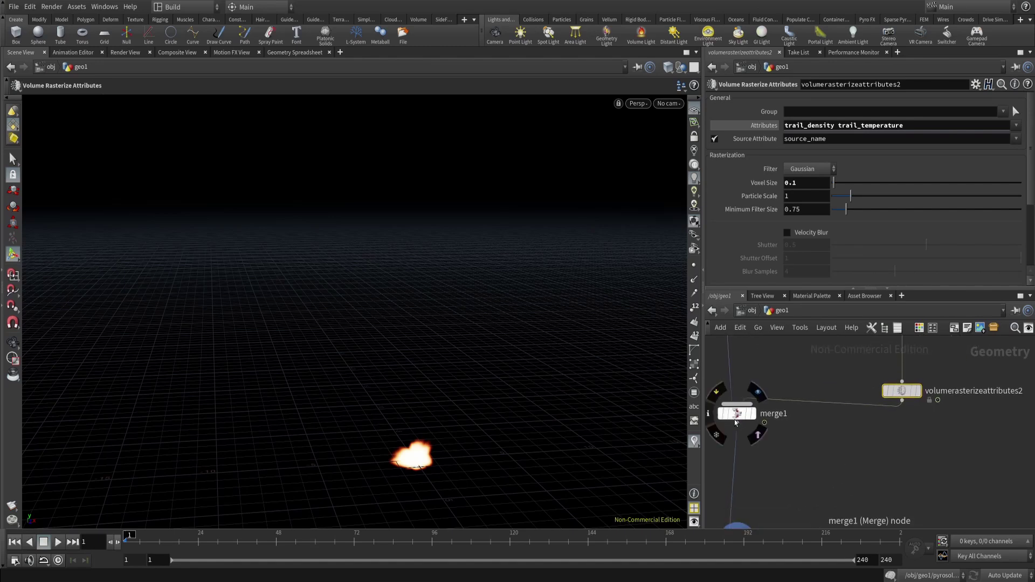
pyautogui.moveTo(734, 419); pyautogui.dragTo(727, 449)
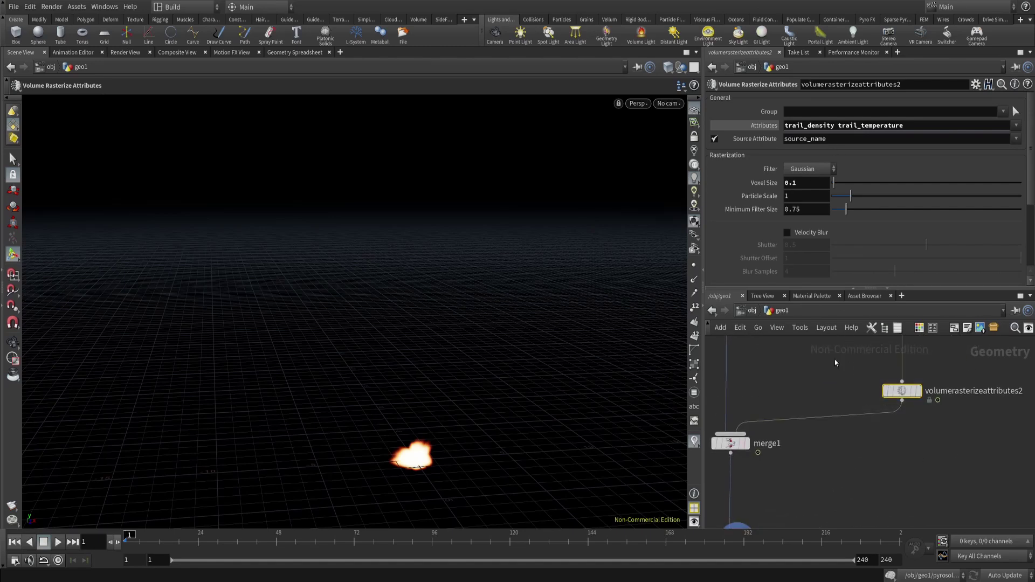
pyautogui.press('Tab')
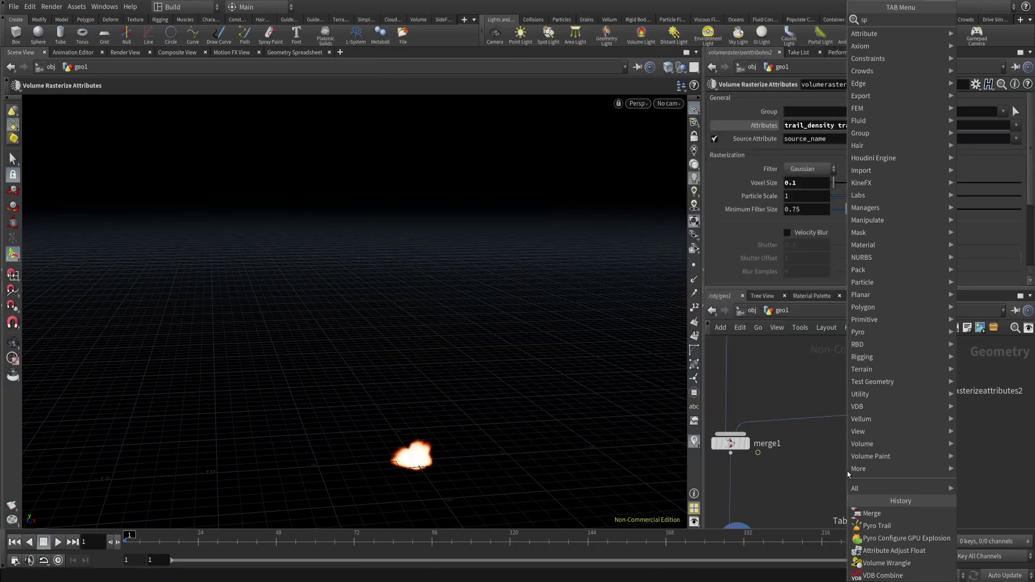
pyautogui.write('spli')
pyautogui.press('Return')
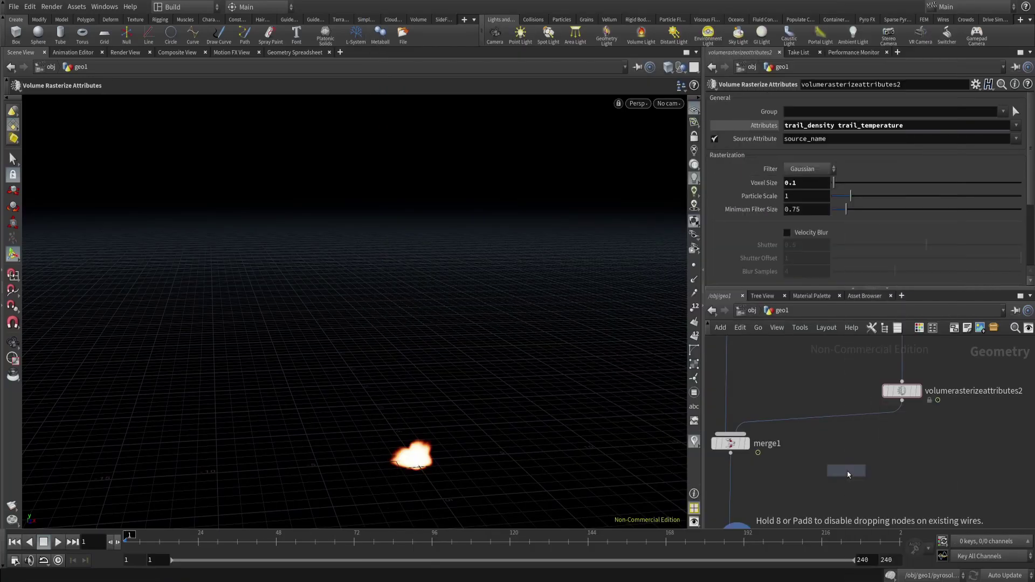
pyautogui.click(851, 421)
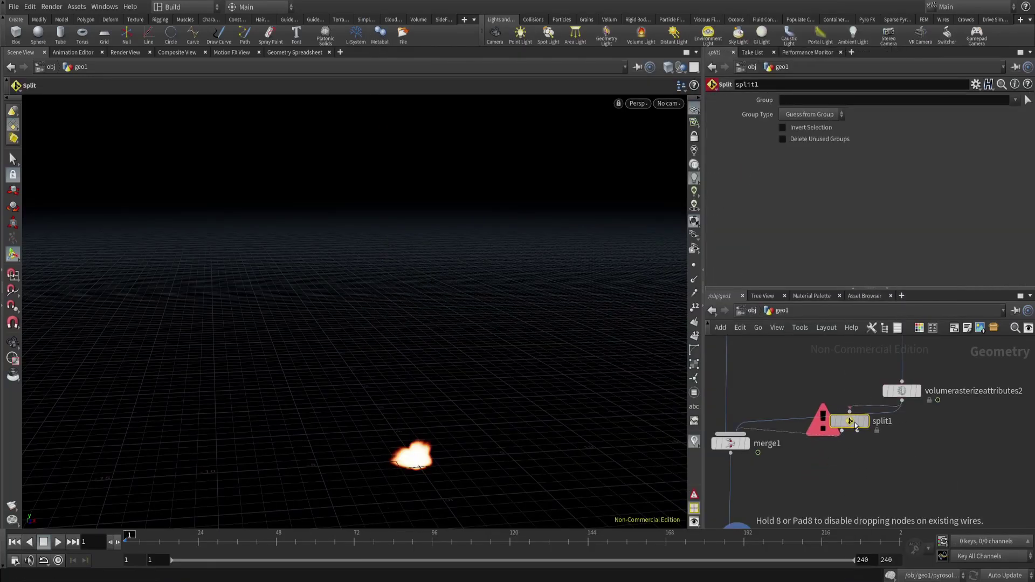
pyautogui.click(1015, 99)
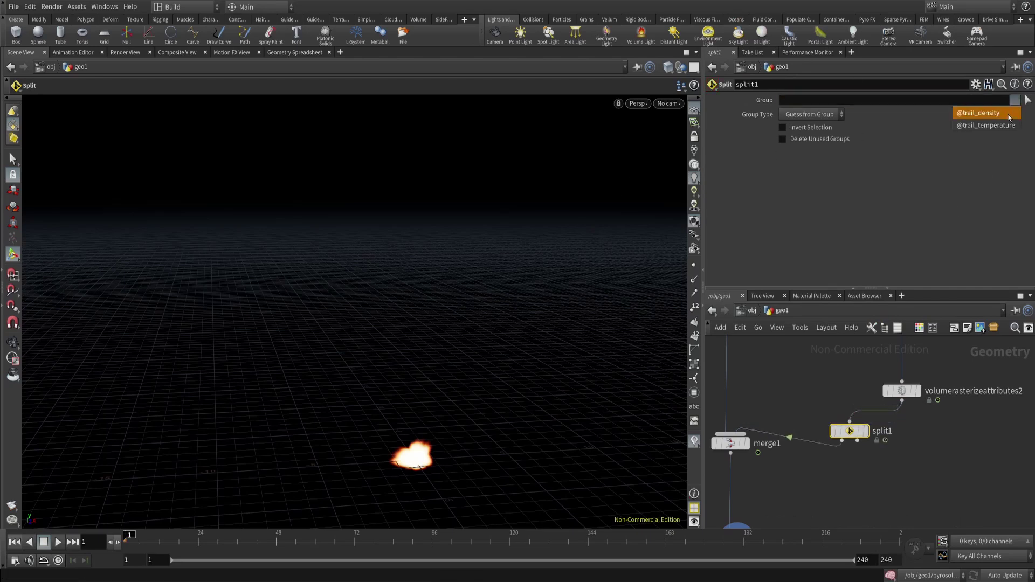
pyautogui.click(995, 114)
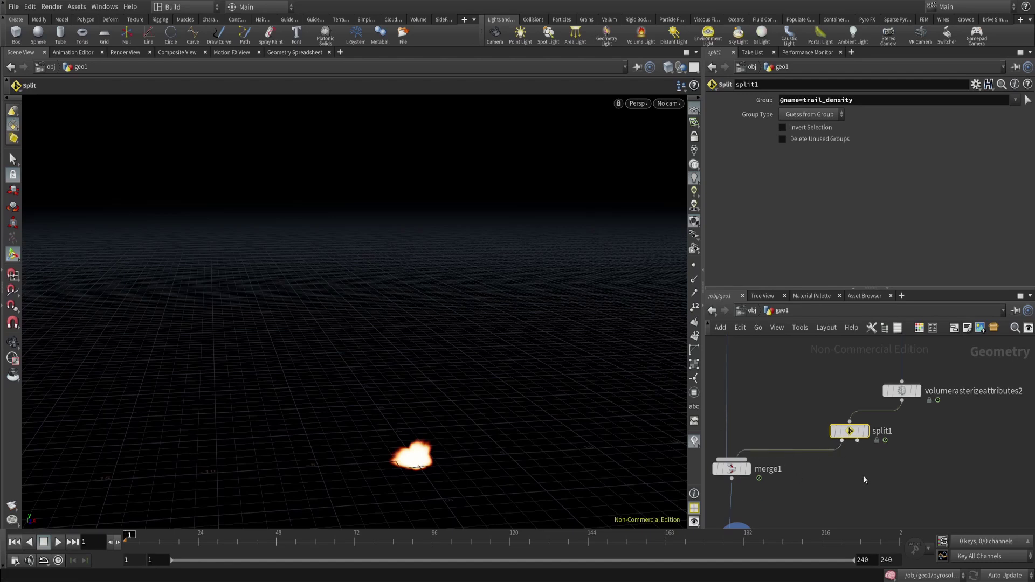
# Add a Null beneath split1, wire it to the split's second output and display it.
pyautogui.click(864, 476)
pyautogui.press('Tab')
pyautogui.write('null')
pyautogui.press('Return')
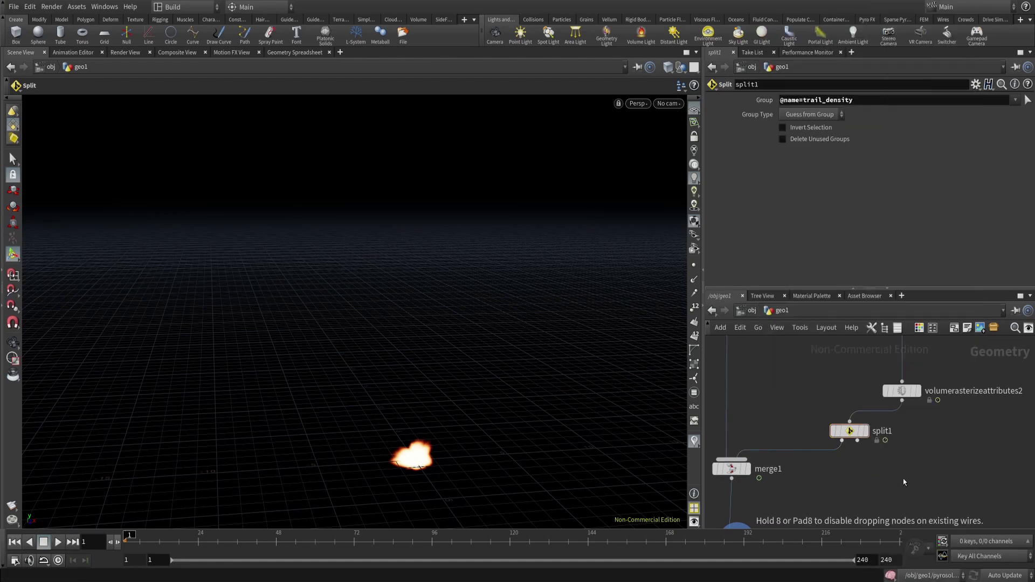
pyautogui.click(904, 481)
pyautogui.moveTo(858, 441); pyautogui.dragTo(902, 469)
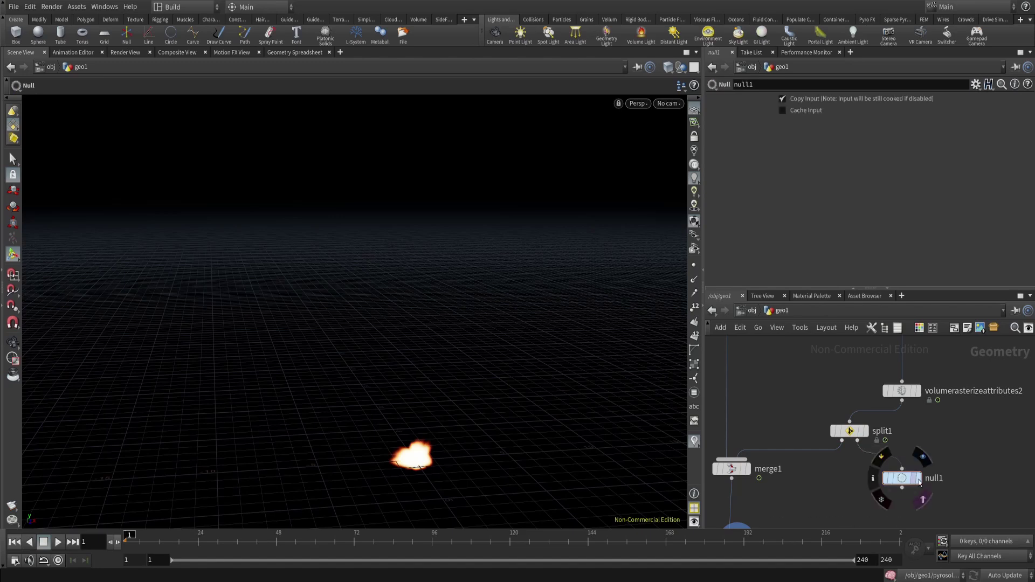
pyautogui.click(922, 499)
pyautogui.click(921, 458)
# Replace the density operation in pyrosolver1's sourcing with a new empty operation ahead of the burn operation.
pyautogui.moveTo(902, 475); pyautogui.dragTo(868, 483, button='middle')
pyautogui.moveTo(808, 495); pyautogui.dragTo(866, 446, button='middle')
pyautogui.moveTo(830, 476); pyautogui.dragTo(845, 409, button='middle')
pyautogui.click(814, 428)
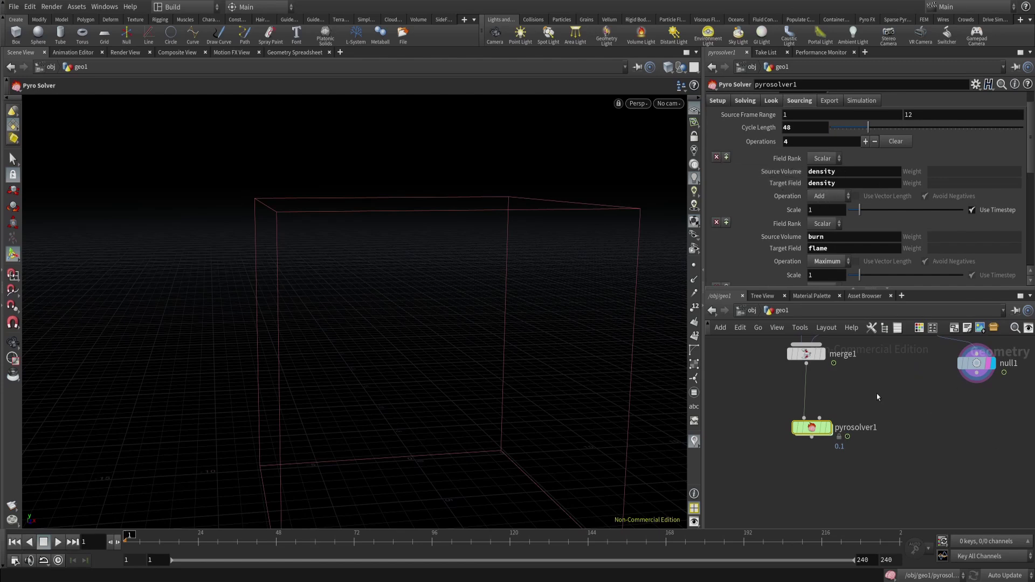
pyautogui.moveTo(856, 371); pyautogui.dragTo(866, 501, button='middle')
pyautogui.moveTo(851, 416); pyautogui.dragTo(884, 377, button='middle')
pyautogui.middleClick(830, 412)
pyautogui.moveTo(876, 520); pyautogui.dragTo(911, 374, button='middle')
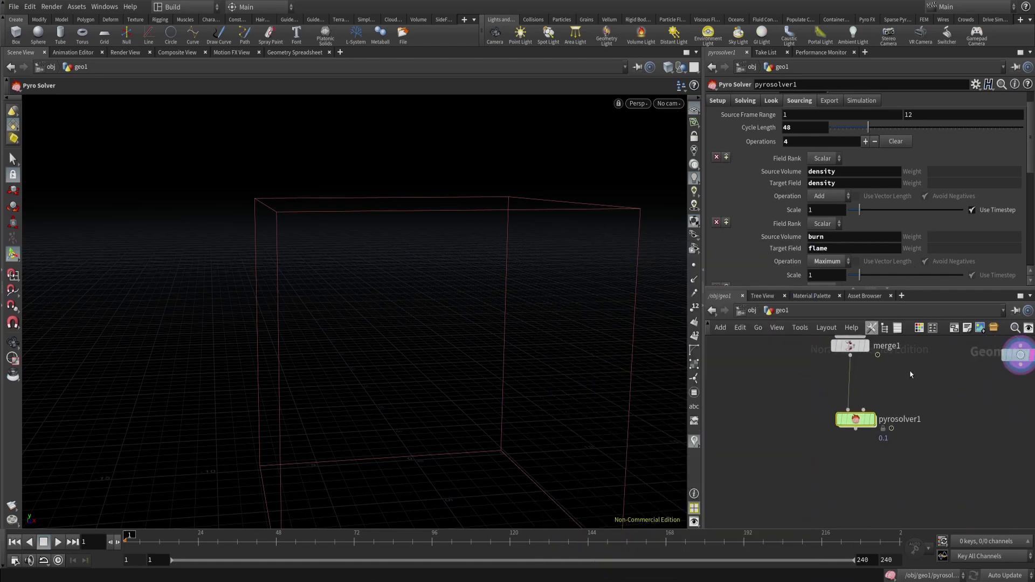
pyautogui.click(716, 157)
pyautogui.click(727, 157)
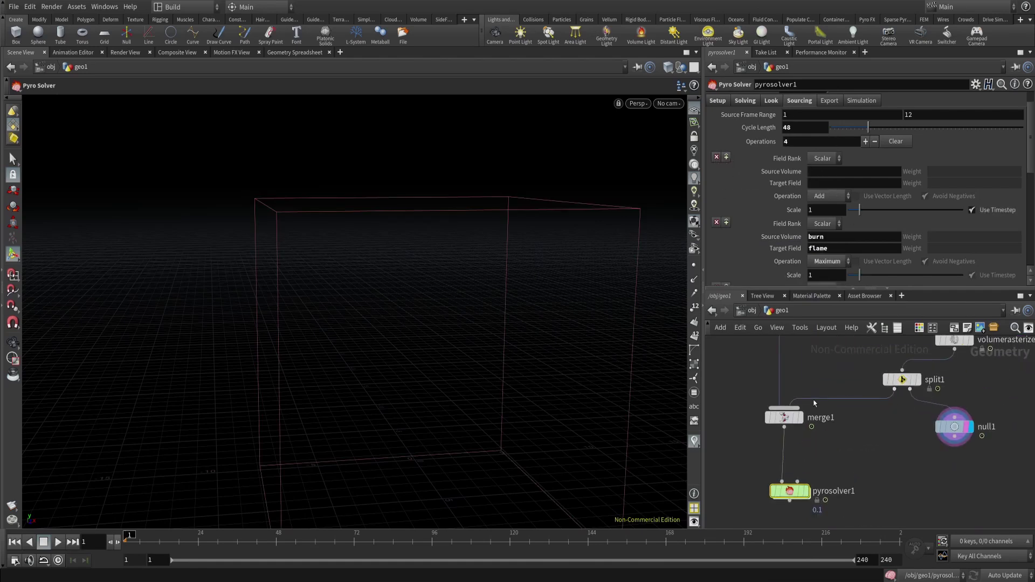
# Source the trail_density volume into the density field in the first sourcing operation of the pyro solver.
pyautogui.middleClick(891, 390)
pyautogui.press('Return')
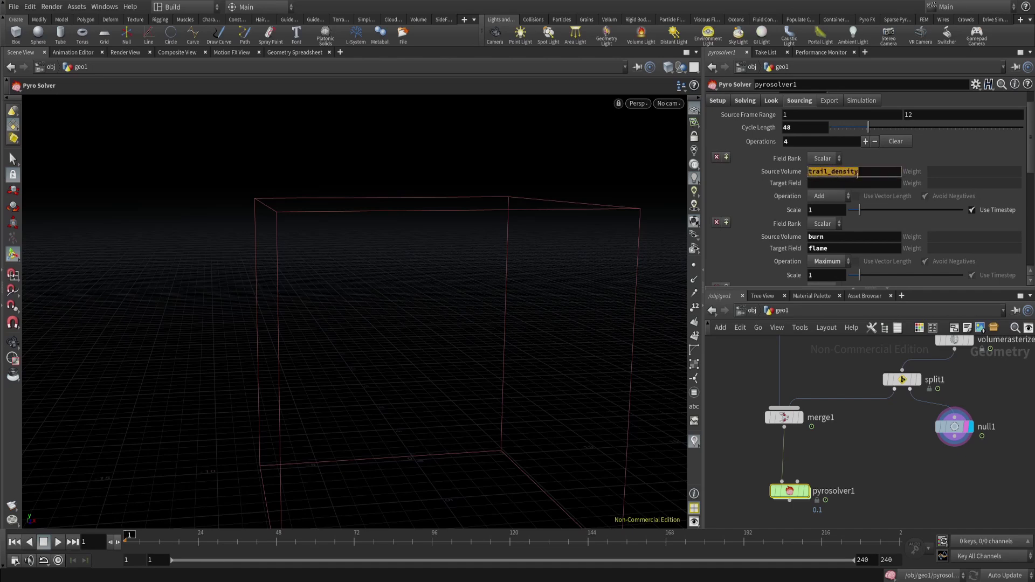
pyautogui.click(844, 183)
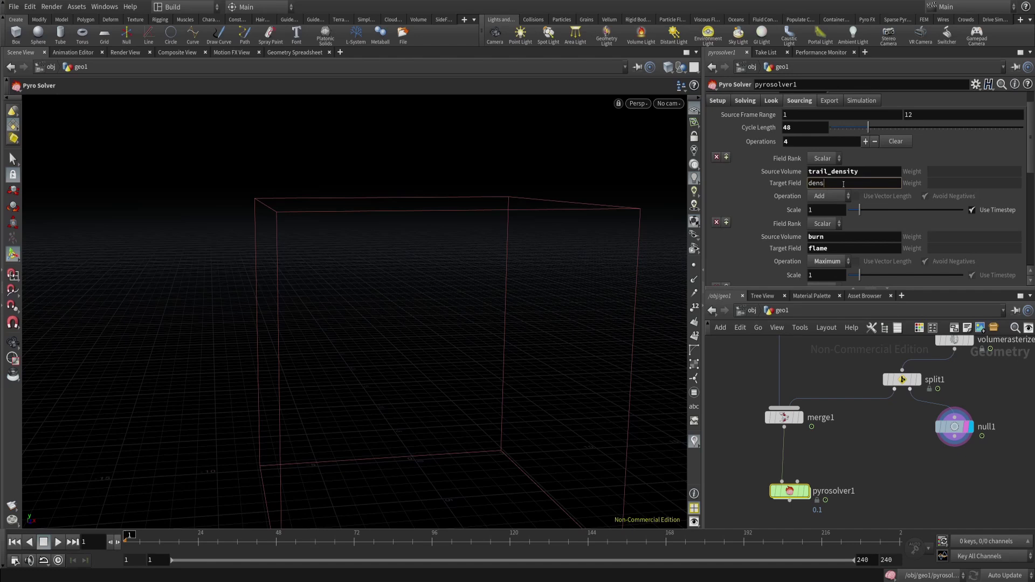
# Display the pyrosolver1 result in the viewport.
pyautogui.moveTo(839, 453); pyautogui.dragTo(874, 402, button='middle')
pyautogui.click(842, 444)
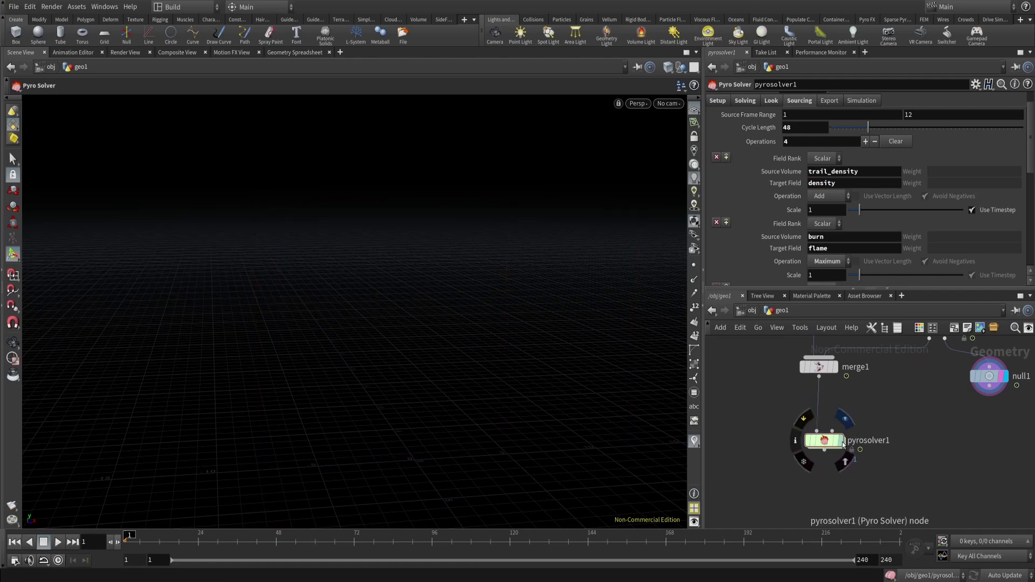
pyautogui.click(843, 444)
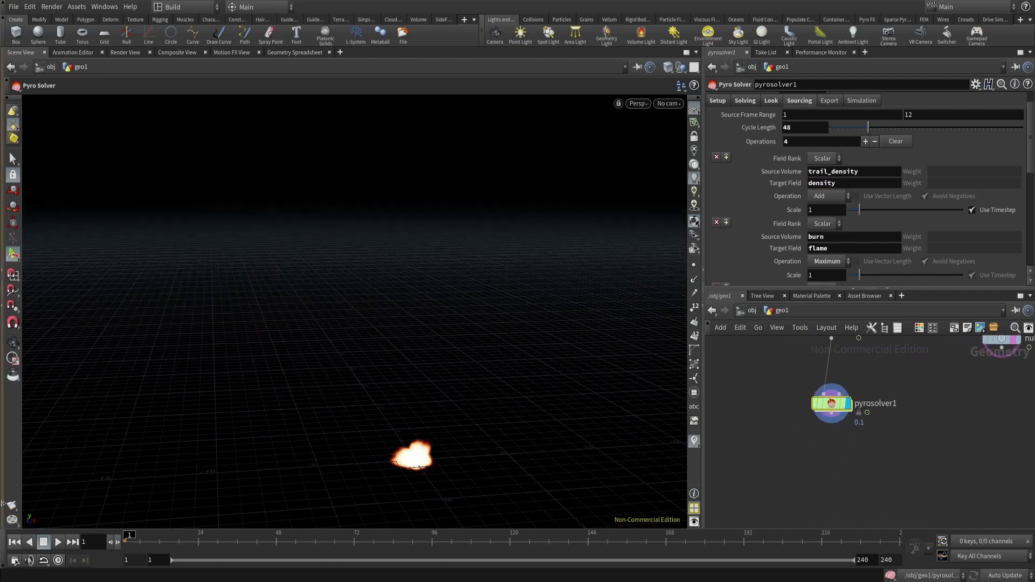
# Play the explosion simulation to around frame 22 and inspect the smoke trails from a lower angle.
pyautogui.click(58, 542)
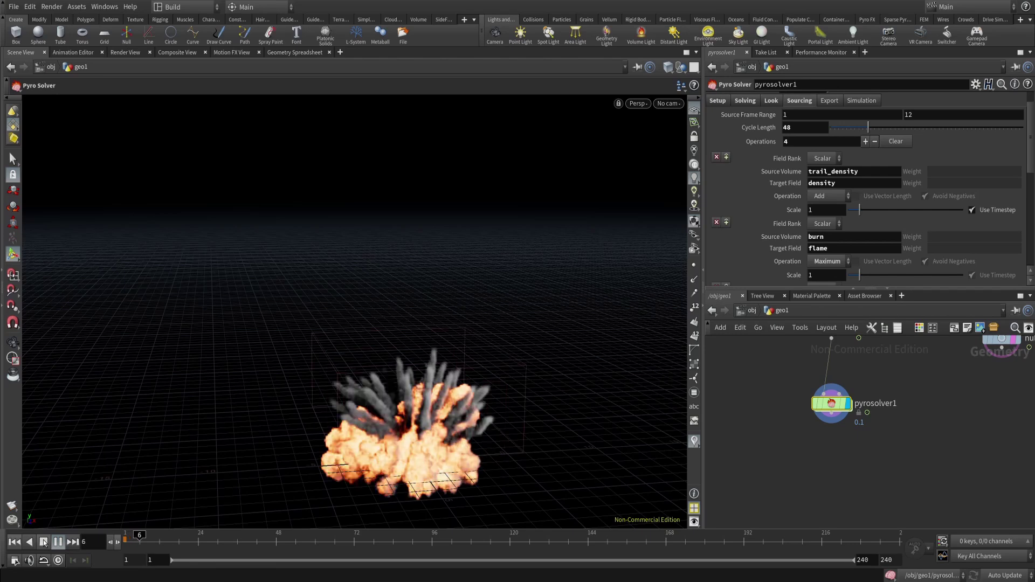
pyautogui.click(44, 542)
pyautogui.scroll(3, 396, 374)
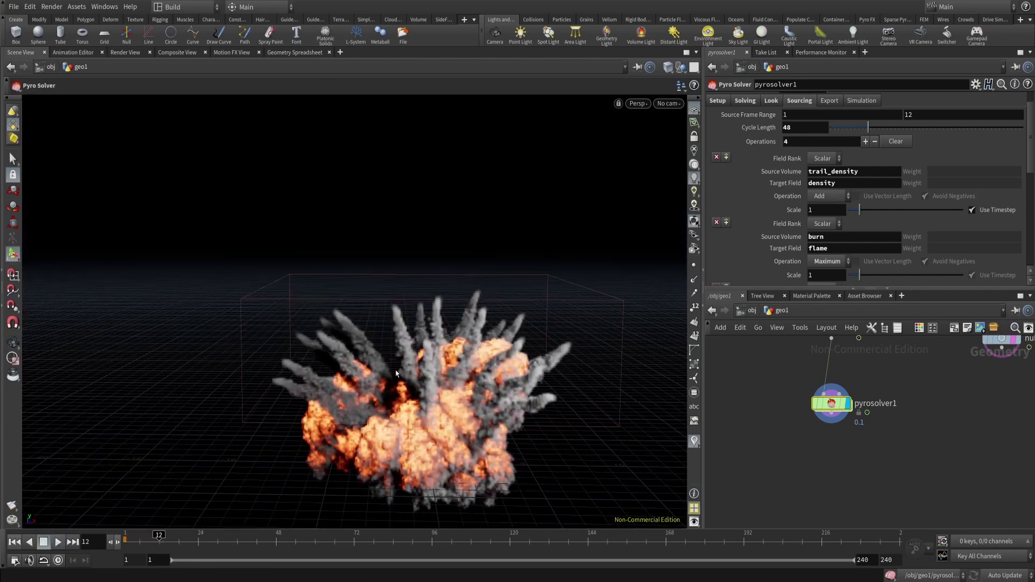
pyautogui.keyDown('alt'); pyautogui.moveTo(396, 374); pyautogui.dragTo(405, 340); pyautogui.keyUp('alt')
pyautogui.keyDown('alt'); pyautogui.moveTo(405, 340); pyautogui.dragTo(406, 307, button='middle'); pyautogui.keyUp('alt')
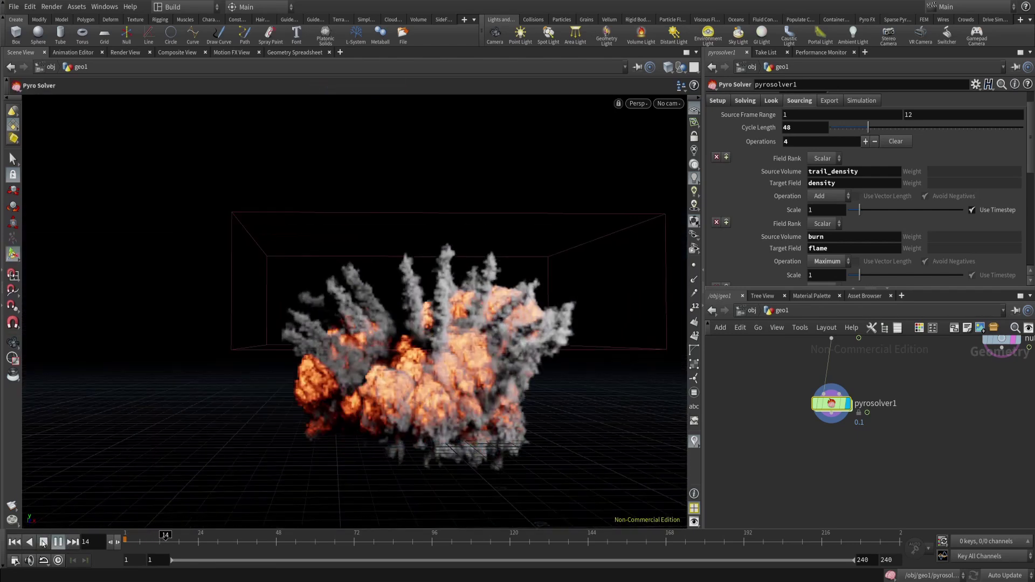
pyautogui.click(44, 542)
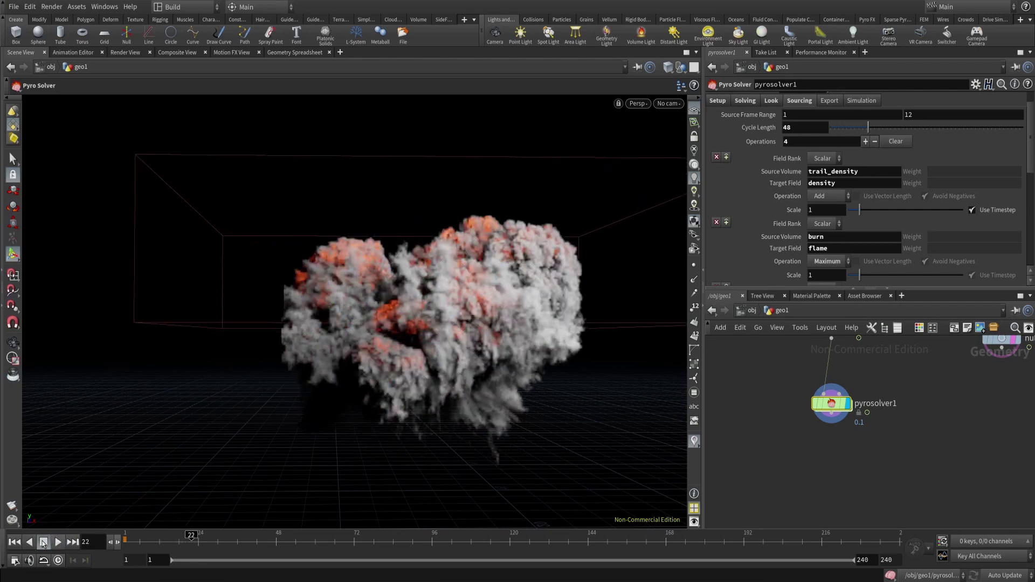
# Turn off the template display of null1 in the network.
pyautogui.moveTo(831, 409); pyautogui.dragTo(829, 412)
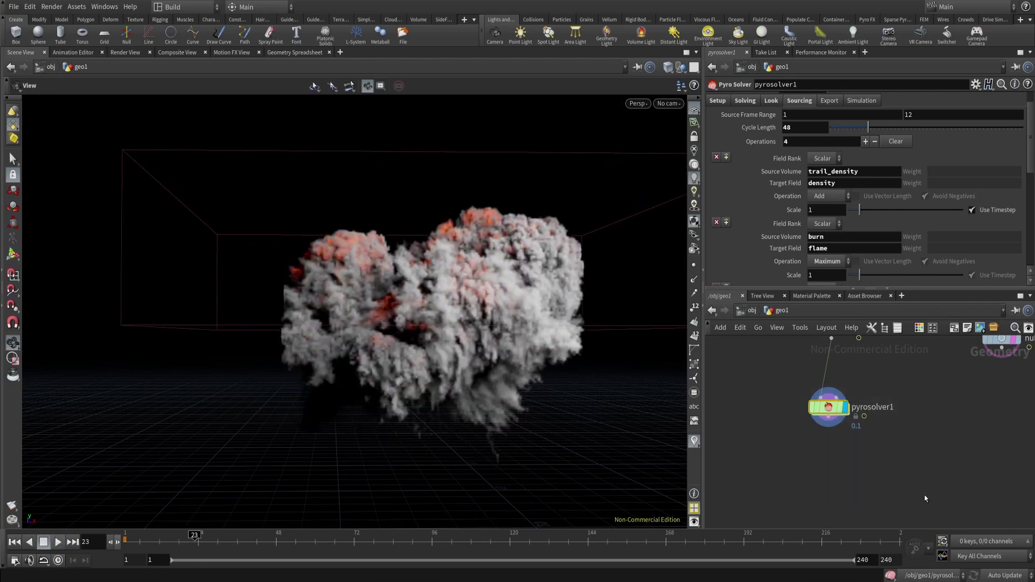
pyautogui.click(840, 411)
pyautogui.click(840, 411)
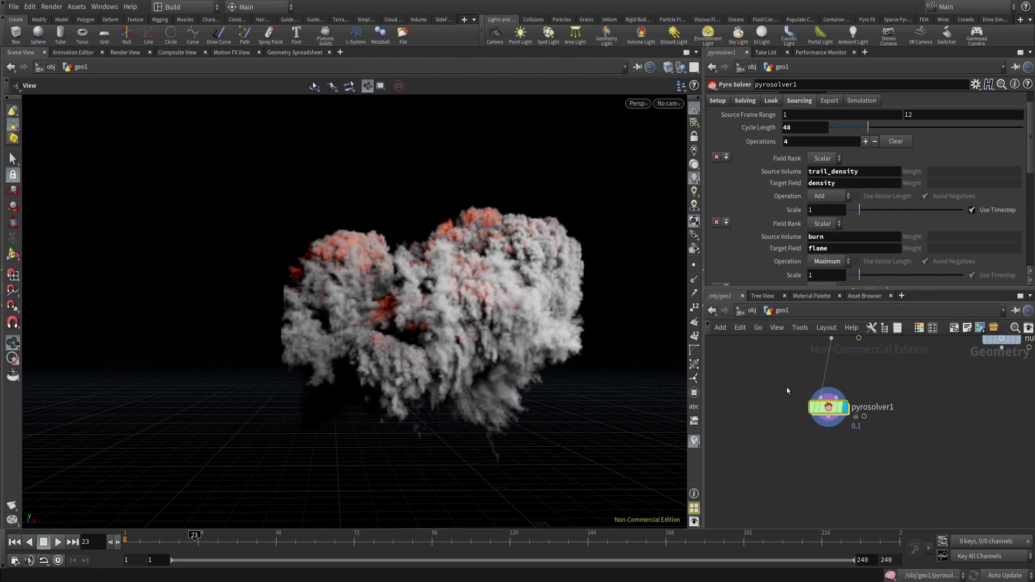
# Display trailsource1 and scrub the timeline from frame 1 to check how many frames the trails last.
pyautogui.click(13, 543)
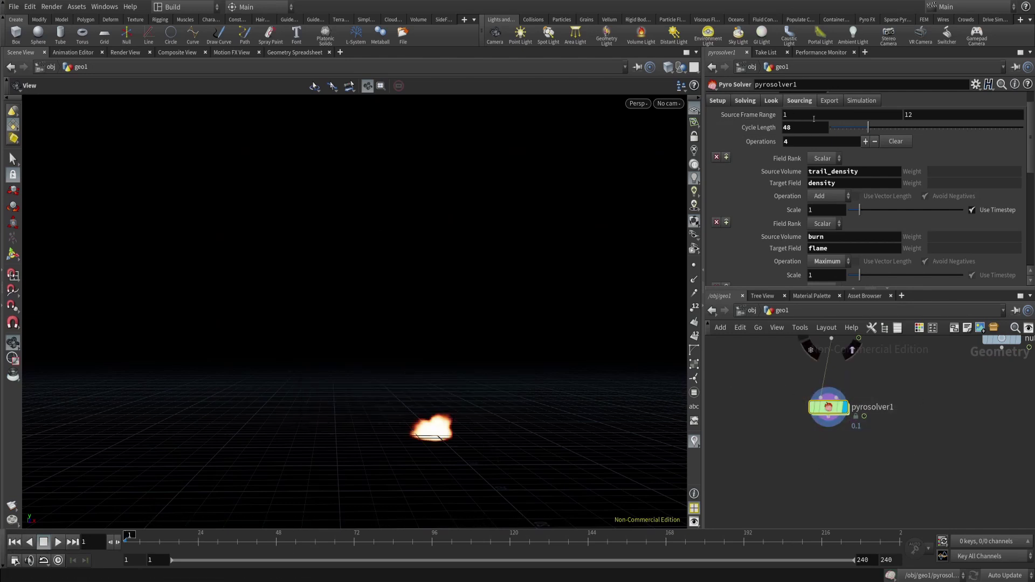
pyautogui.moveTo(906, 404); pyautogui.dragTo(790, 546, button='middle')
pyautogui.moveTo(899, 389); pyautogui.dragTo(889, 481, button='middle')
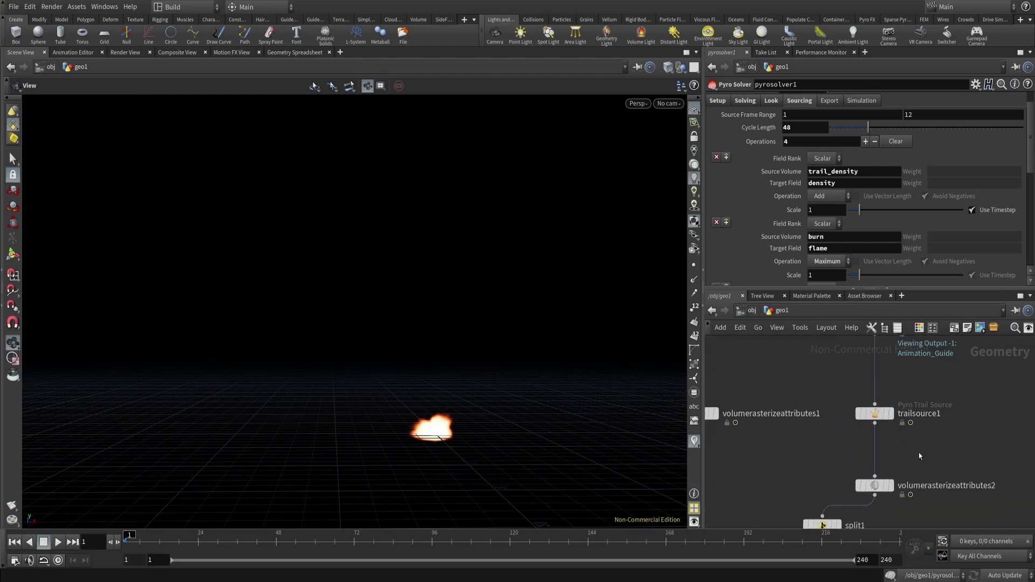
pyautogui.click(891, 416)
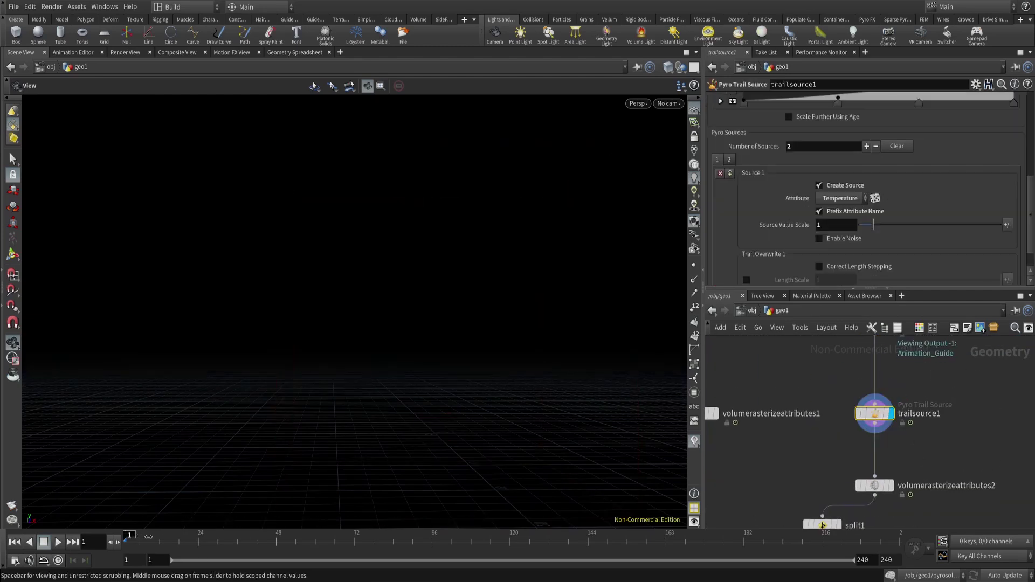
pyautogui.click(146, 536)
pyautogui.moveTo(180, 537)
pyautogui.mouseDown()
pyautogui.moveTo(128, 536)
pyautogui.moveTo(284, 535)
pyautogui.moveTo(327, 561)
pyautogui.mouseUp()
pyautogui.click(15, 543)
# Extend the pyro solver's source frame range to end at 61 and set its cycle length to 240.
pyautogui.moveTo(818, 464); pyautogui.dragTo(884, 265, button='middle')
pyautogui.moveTo(967, 398); pyautogui.dragTo(923, 418, button='middle')
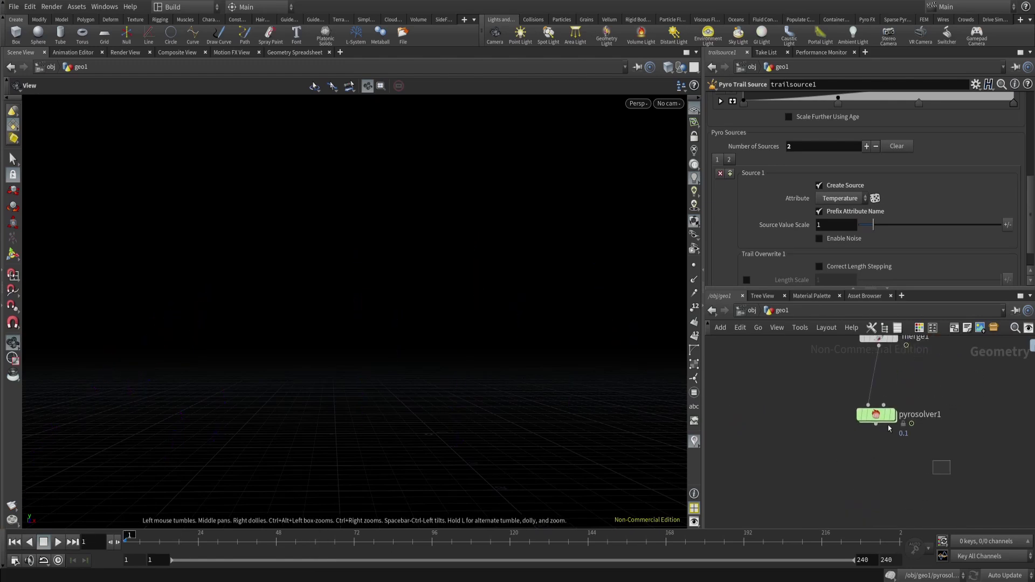
pyautogui.click(876, 414)
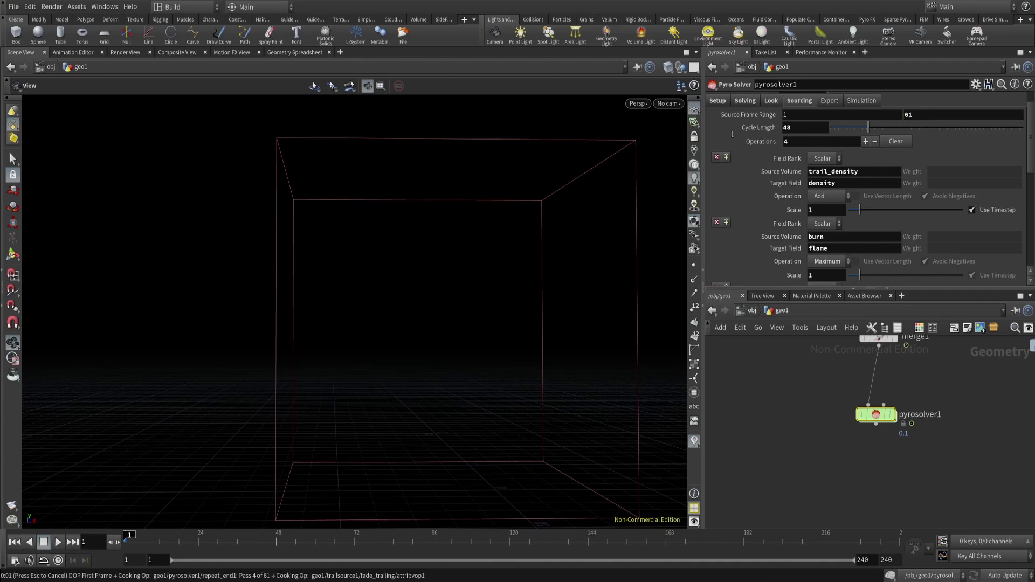
pyautogui.press('Escape')
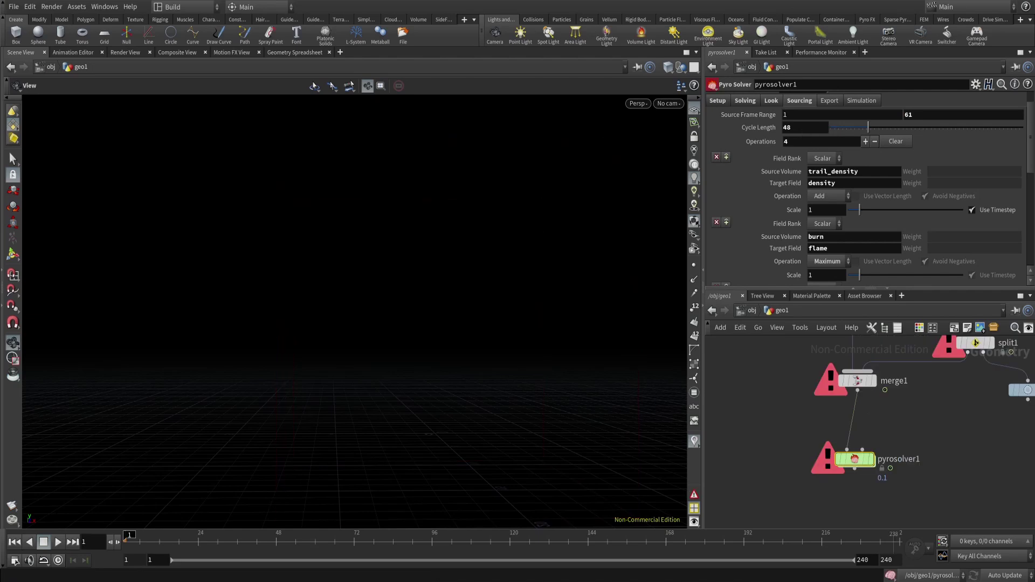
pyautogui.write('240')
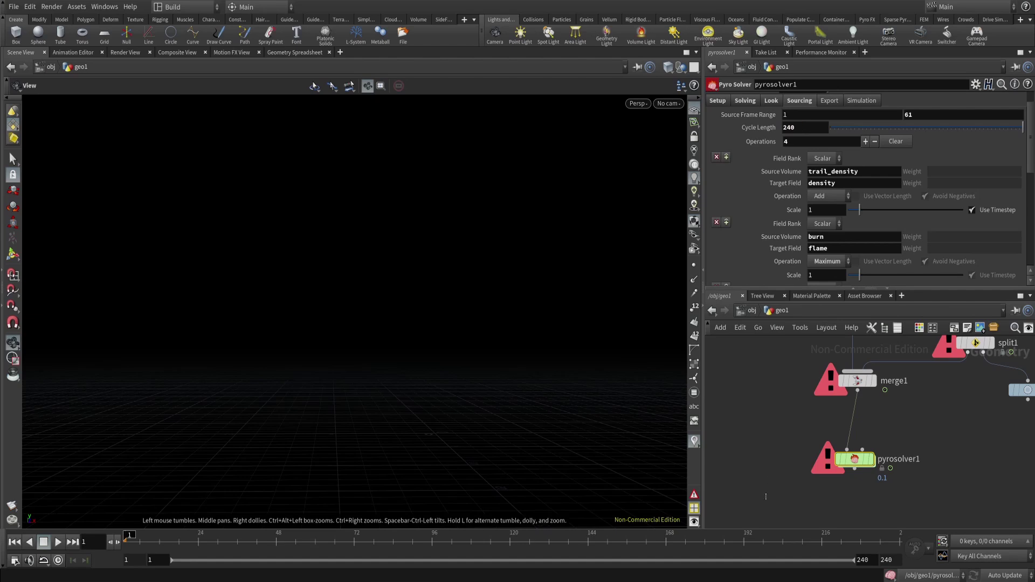
pyautogui.press('Escape')
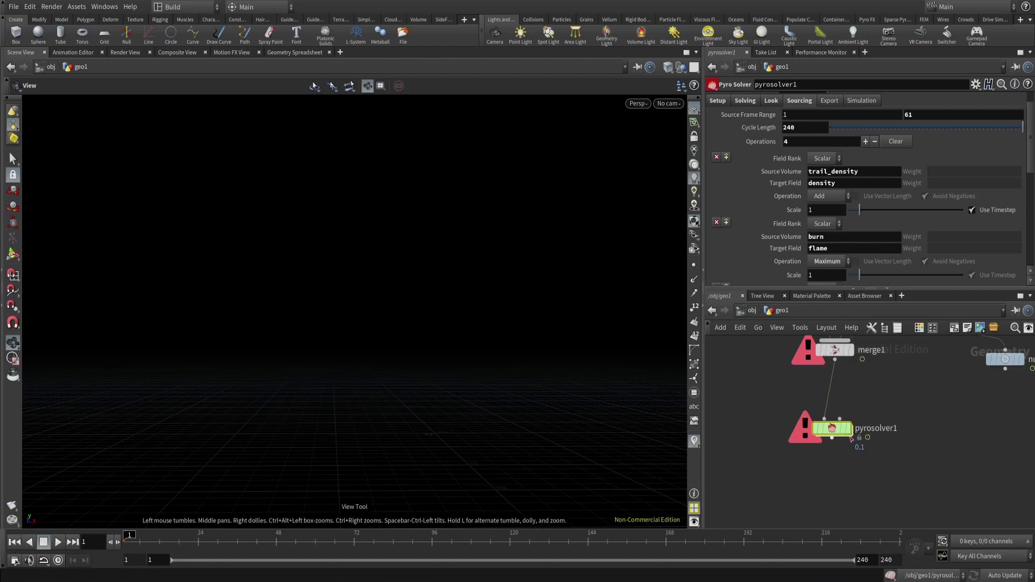
# Display pyrosolver1 and play the simulation to frame 30 to check where the smoke is cut off.
pyautogui.moveTo(833, 433)
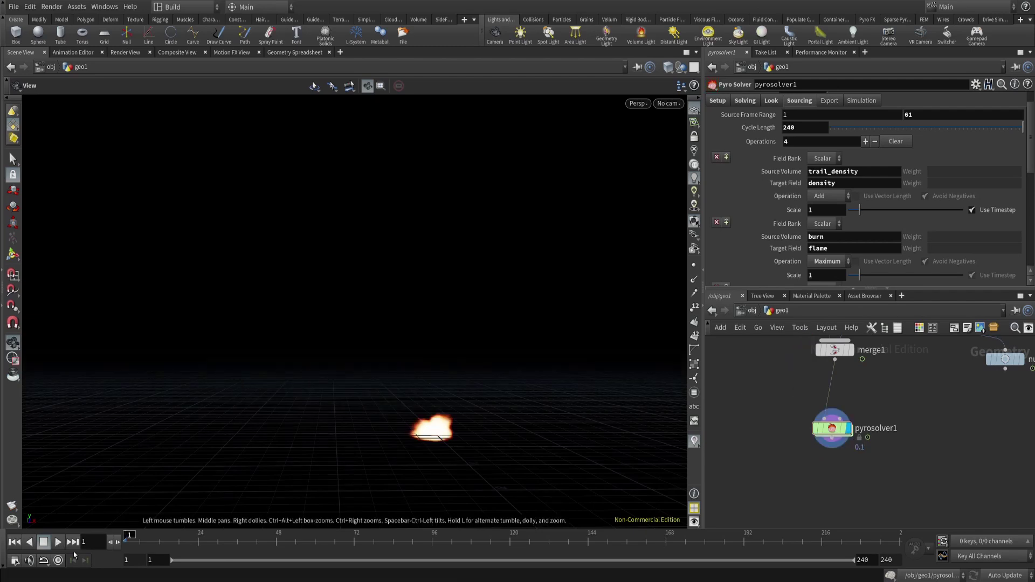
pyautogui.click(57, 542)
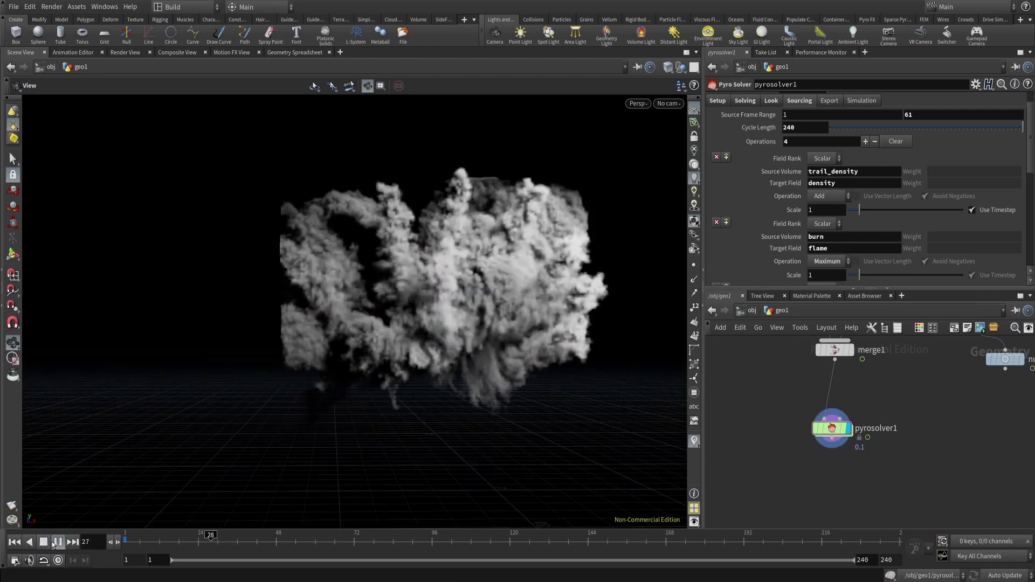
pyautogui.moveTo(355, 277); pyautogui.dragTo(327, 311)
pyautogui.moveTo(489, 257); pyautogui.dragTo(498, 238)
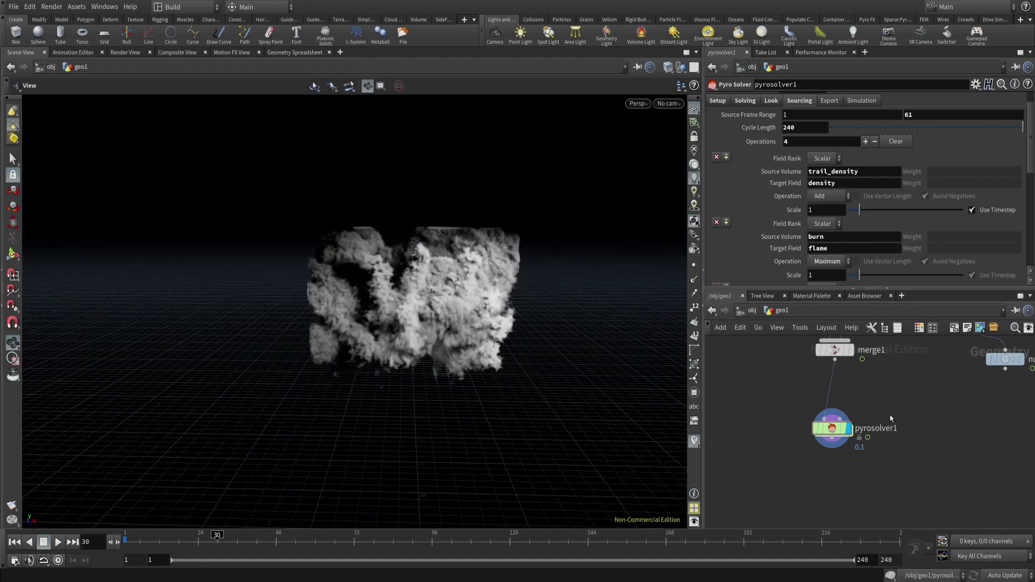
# Add a Box node beside pyrosolver1 in the network.
pyautogui.moveTo(962, 401); pyautogui.dragTo(892, 404, button='middle')
pyautogui.press('Tab')
pyautogui.write('box')
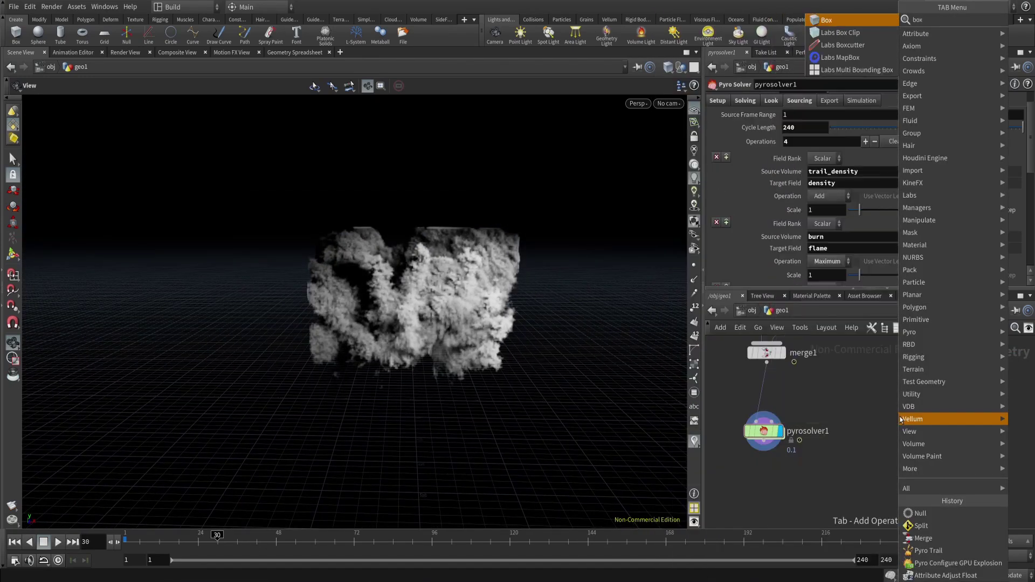
pyautogui.press('Return')
pyautogui.moveTo(900, 420); pyautogui.dragTo(913, 439)
pyautogui.moveTo(881, 391); pyautogui.dragTo(902, 433)
pyautogui.press('Return')
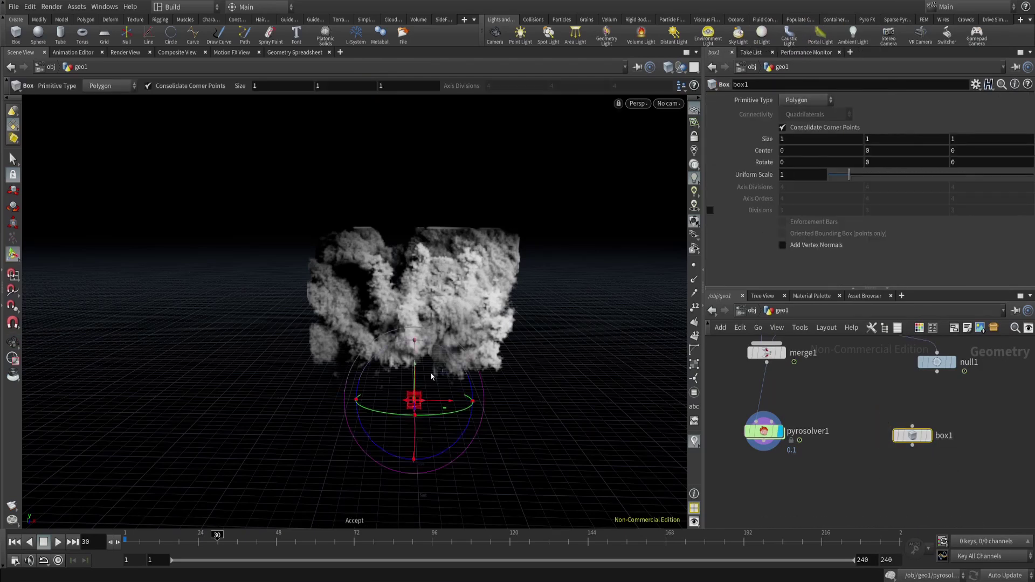
# Link the pyro solver's Max Size to box1's Size with relative references.
pyautogui.hotkey('space', 'g')
pyautogui.keyDown('alt'); pyautogui.moveTo(428, 411); pyautogui.dragTo(527, 368); pyautogui.keyUp('alt')
pyautogui.hotkey('ctrl', 'z')
pyautogui.keyDown('alt'); pyautogui.moveTo(528, 367); pyautogui.dragTo(351, 487, button='right'); pyautogui.keyUp('alt')
pyautogui.keyDown('alt'); pyautogui.moveTo(350, 487); pyautogui.dragTo(266, 448); pyautogui.keyUp('alt')
pyautogui.keyDown('alt'); pyautogui.moveTo(266, 448); pyautogui.dragTo(480, 296, button='right'); pyautogui.keyUp('alt')
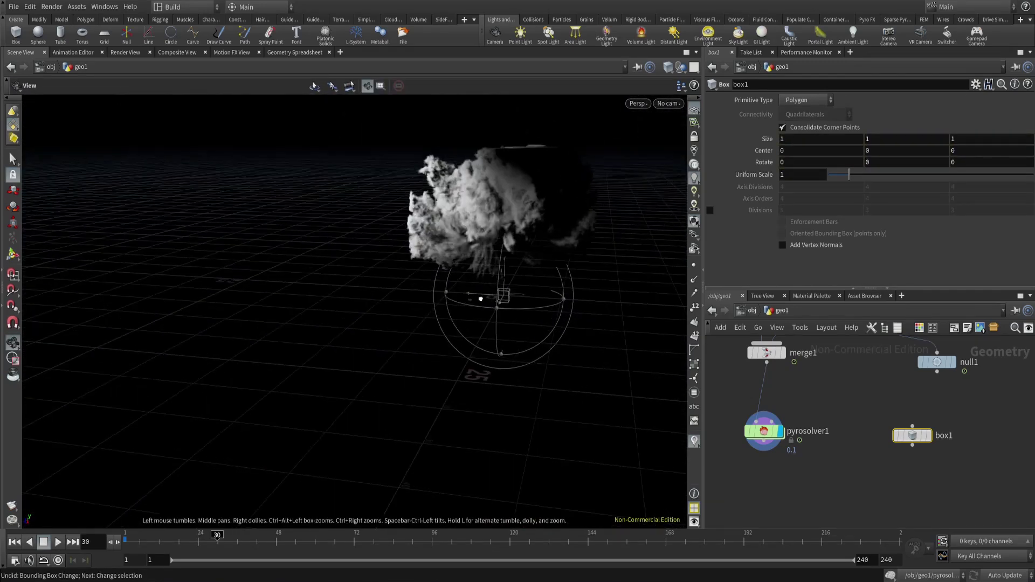
pyautogui.keyDown('alt'); pyautogui.moveTo(481, 296); pyautogui.dragTo(443, 371, button='middle'); pyautogui.keyUp('alt')
pyautogui.rightClick(765, 141)
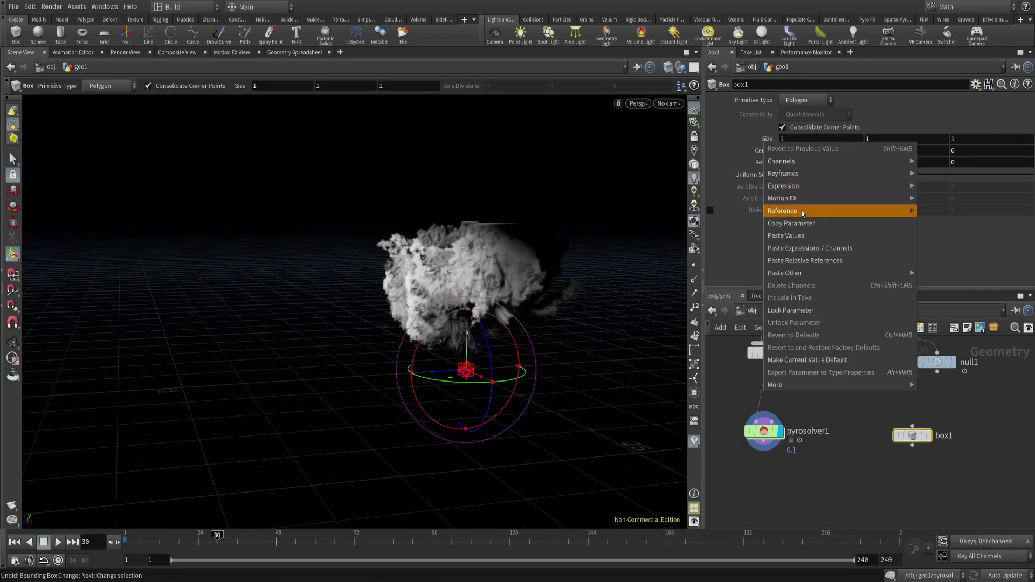
pyautogui.click(803, 224)
pyautogui.click(749, 441)
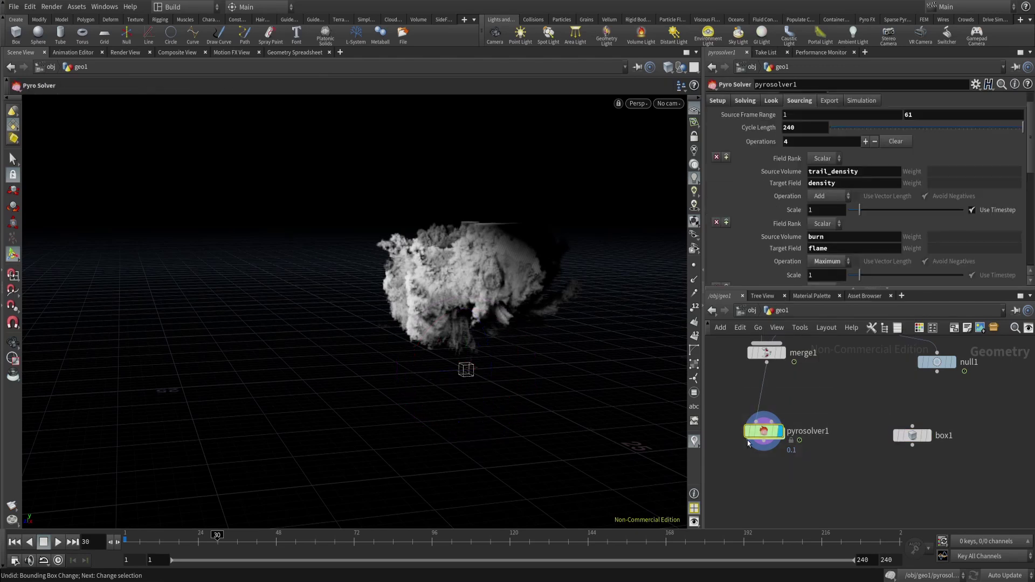
pyautogui.click(717, 100)
pyautogui.rightClick(759, 141)
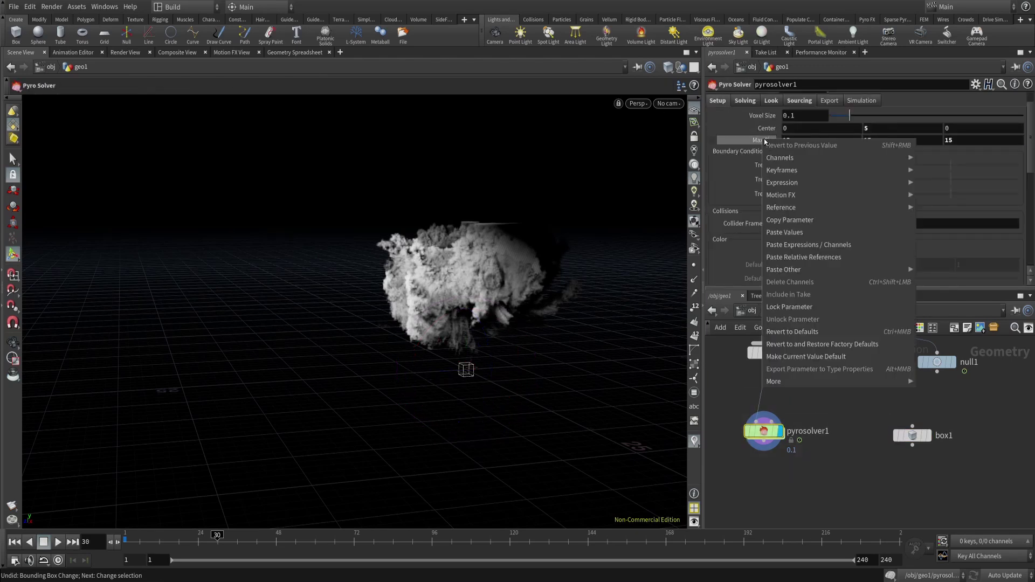
pyautogui.click(836, 257)
# Link the pyro solver's Center to box1's Center with relative references.
pyautogui.click(913, 436)
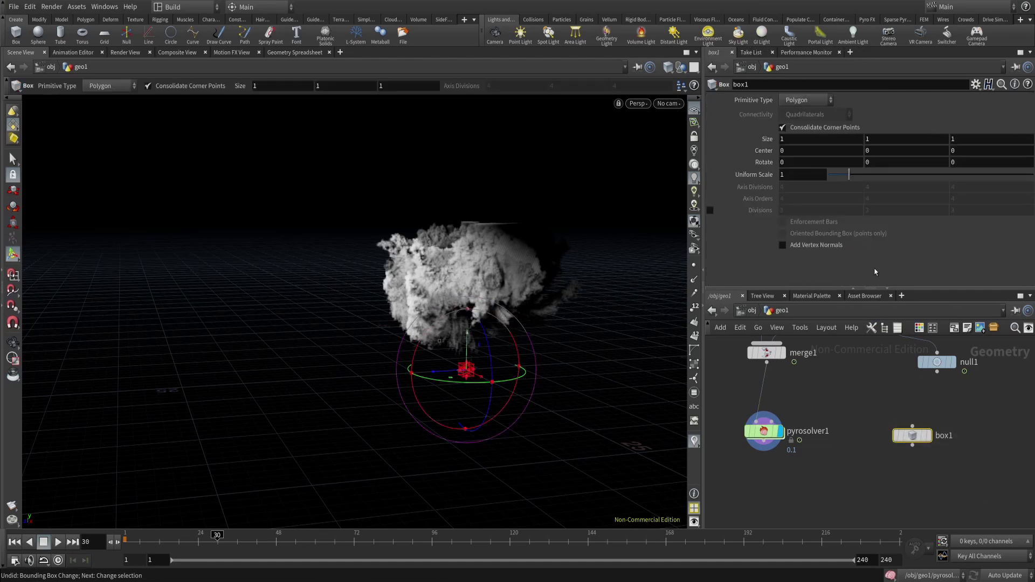
pyautogui.rightClick(764, 152)
pyautogui.click(798, 233)
pyautogui.click(766, 431)
pyautogui.rightClick(763, 128)
pyautogui.click(806, 244)
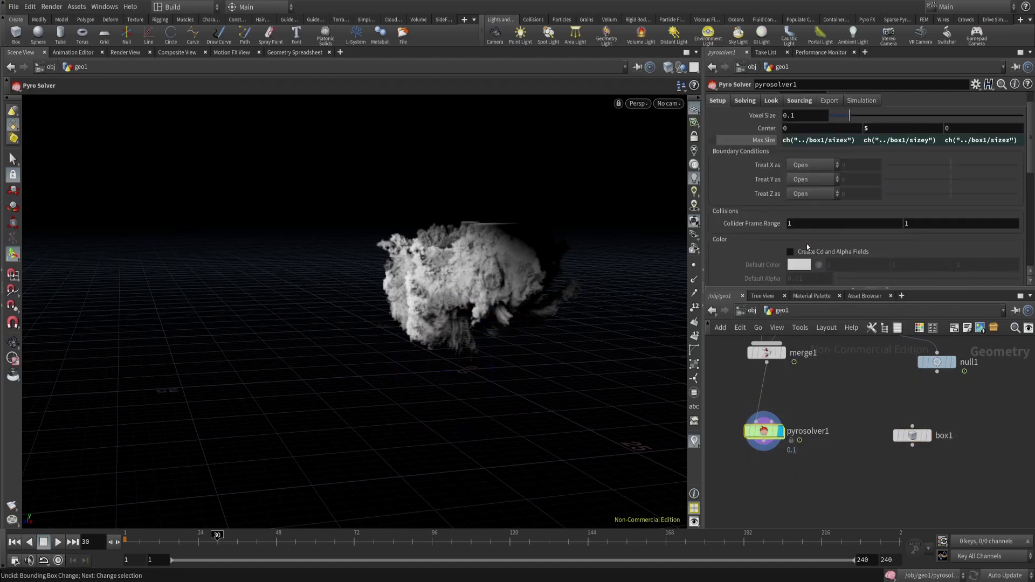
# Set box1's size to 20 × 20 × 20 and its Y center to 10.
pyautogui.moveTo(838, 393); pyautogui.dragTo(923, 455)
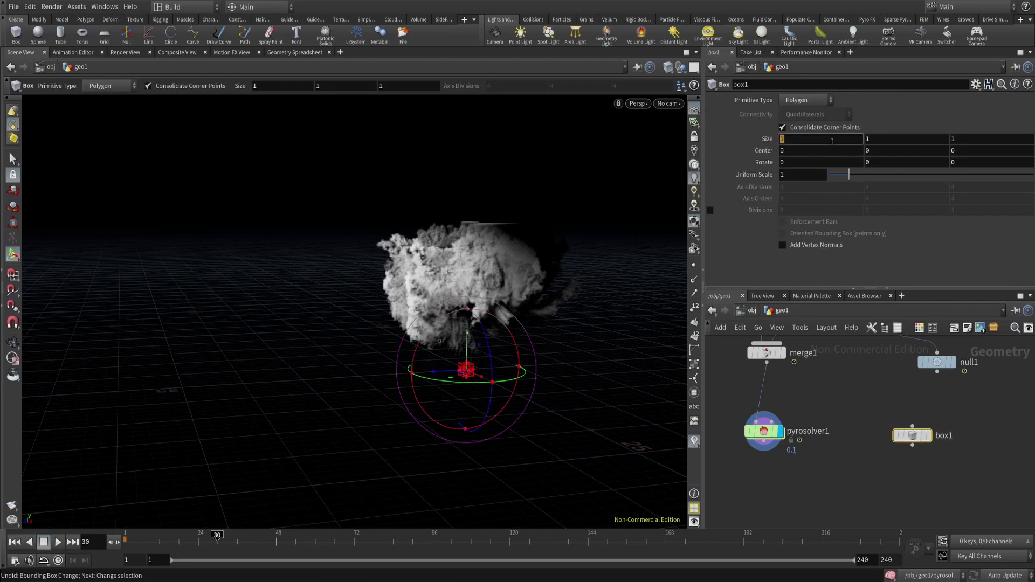
pyautogui.doubleClick(916, 141)
pyautogui.write('20')
pyautogui.click(963, 143)
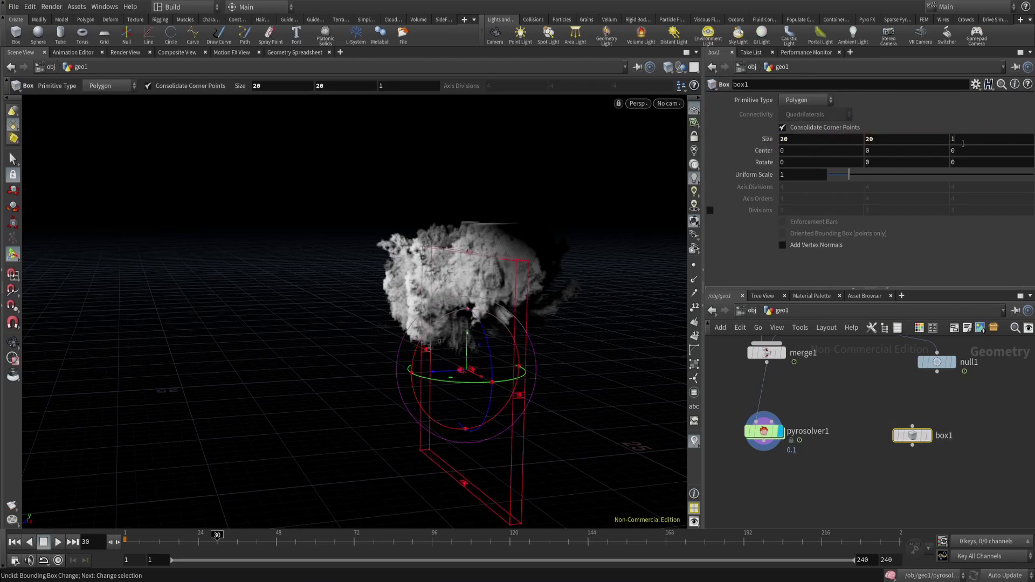
pyautogui.doubleClick(891, 150)
pyautogui.write('10')
pyautogui.press('Return')
# Show trailsource1 as a template so its trails can be compared with the box.
pyautogui.moveTo(850, 393); pyautogui.dragTo(864, 365, button='middle')
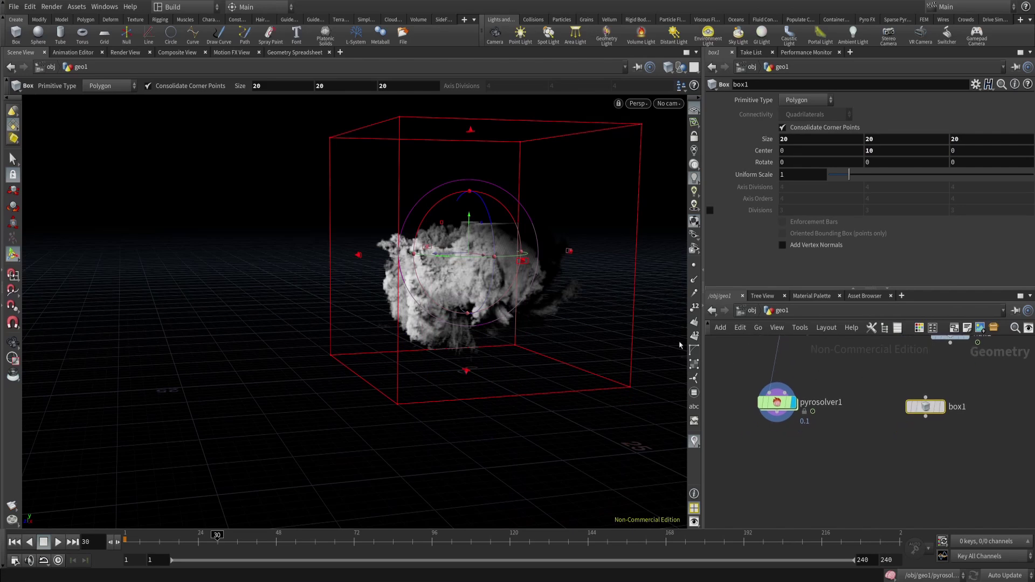
pyautogui.keyDown('alt'); pyautogui.moveTo(531, 308); pyautogui.dragTo(455, 327); pyautogui.keyUp('alt')
pyautogui.moveTo(843, 376); pyautogui.dragTo(820, 422, button='middle')
pyautogui.moveTo(970, 357); pyautogui.dragTo(888, 472, button='middle')
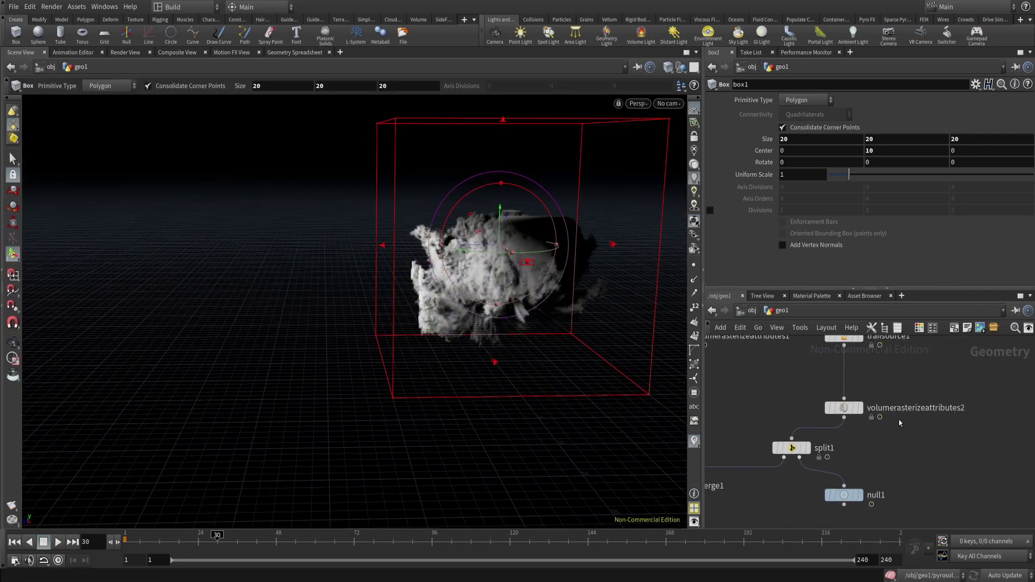
pyautogui.moveTo(858, 343); pyautogui.dragTo(845, 425, button='middle')
pyautogui.click(844, 420)
# Stretch box1's sides in X and Z around the trails, to about 24.7 × 20 × 25.1.
pyautogui.keyDown('alt'); pyautogui.moveTo(485, 335); pyautogui.dragTo(409, 314); pyautogui.keyUp('alt')
pyautogui.moveTo(314, 323); pyautogui.dragTo(276, 328)
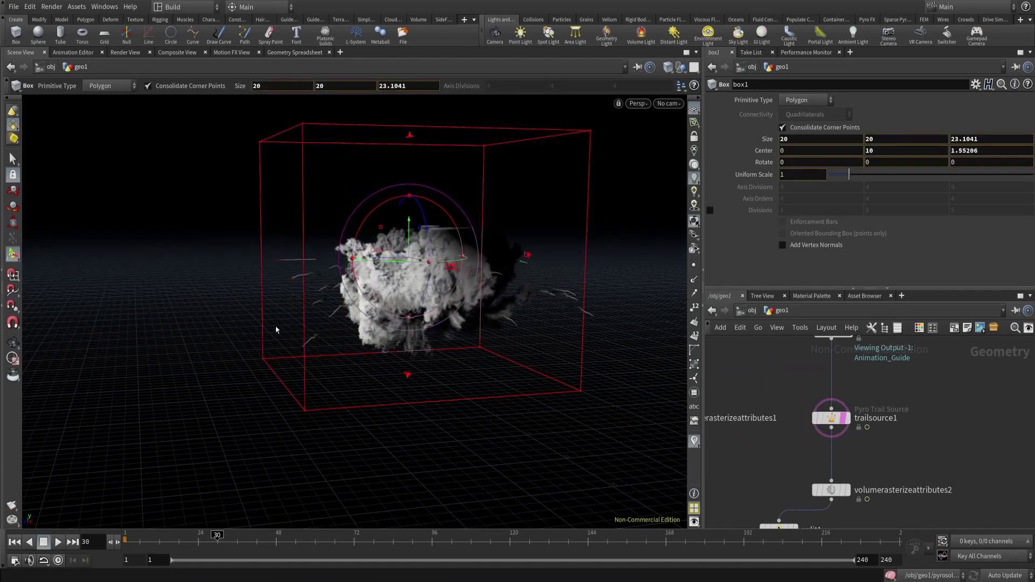
pyautogui.keyDown('alt'); pyautogui.moveTo(450, 340); pyautogui.dragTo(480, 350); pyautogui.keyUp('alt')
pyautogui.moveTo(278, 343); pyautogui.dragTo(265, 345)
pyautogui.moveTo(476, 351); pyautogui.dragTo(452, 355)
pyautogui.press('Return')
pyautogui.keyDown('alt'); pyautogui.moveTo(452, 354); pyautogui.dragTo(417, 342); pyautogui.keyUp('alt')
pyautogui.press('Escape')
pyautogui.press('Return')
pyautogui.press('Escape')
pyautogui.press('Return')
pyautogui.keyDown('alt'); pyautogui.moveTo(290, 335); pyautogui.dragTo(582, 301); pyautogui.keyUp('alt')
pyautogui.press('Escape')
pyautogui.press('Return')
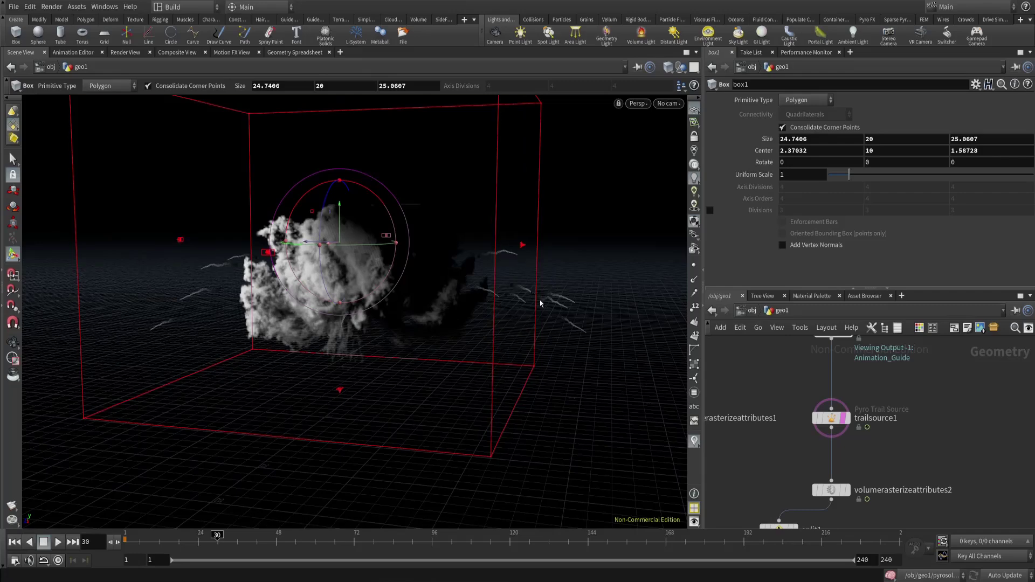
# Extend box1's sides in X and Z to enclose all the trails, to about 30.1 × 20 × 26.5.
pyautogui.press('Escape')
pyautogui.moveTo(627, 293); pyautogui.dragTo(439, 348)
pyautogui.keyDown('alt'); pyautogui.moveTo(439, 348); pyautogui.dragTo(301, 356); pyautogui.keyUp('alt')
pyautogui.moveTo(225, 374); pyautogui.dragTo(181, 389)
pyautogui.keyDown('alt'); pyautogui.moveTo(337, 403); pyautogui.dragTo(221, 401); pyautogui.keyUp('alt')
pyautogui.keyDown('alt'); pyautogui.moveTo(415, 427); pyautogui.dragTo(502, 399); pyautogui.keyUp('alt')
# Select pyrosolver1 and play the simulation from the first frame to frame 53 to check the smoke within the enlarged bounds.
pyautogui.moveTo(847, 517); pyautogui.dragTo(953, 400, button='middle')
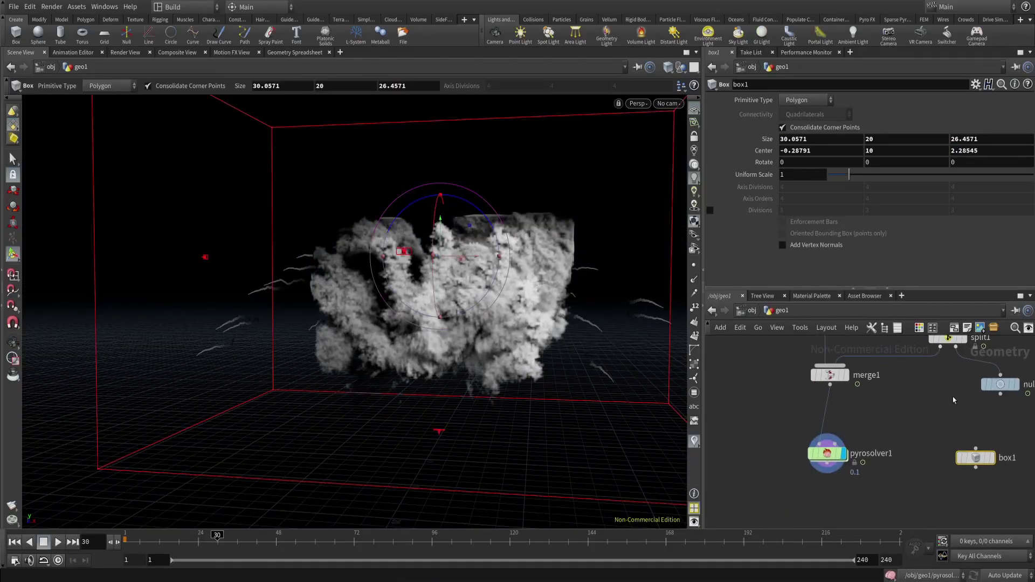
pyautogui.click(830, 453)
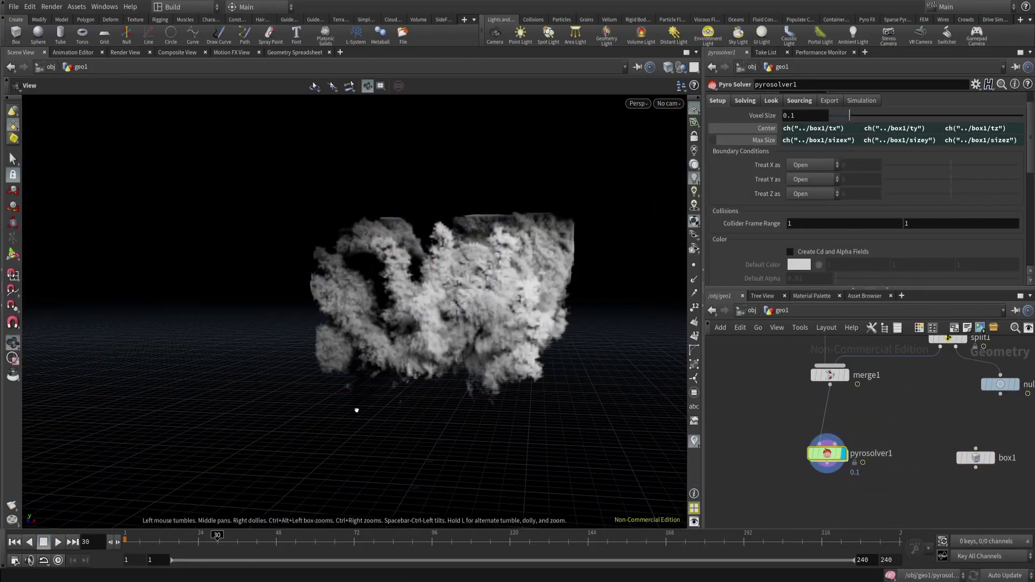
pyautogui.click(14, 543)
pyautogui.click(58, 543)
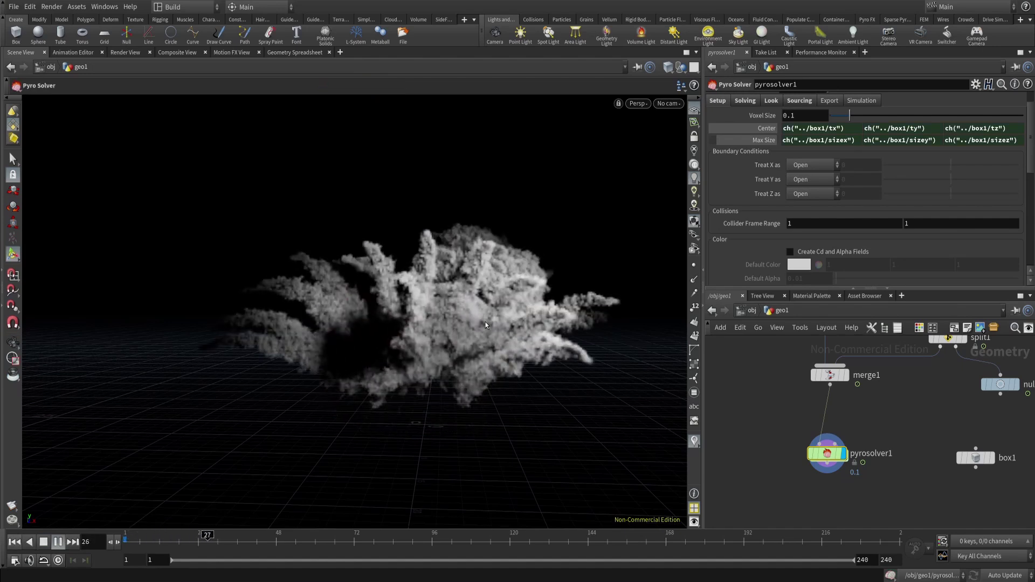
pyautogui.click(57, 542)
pyautogui.keyDown('alt'); pyautogui.moveTo(323, 274); pyautogui.dragTo(342, 318); pyautogui.keyUp('alt')
pyautogui.scroll(-3, 355, 270)
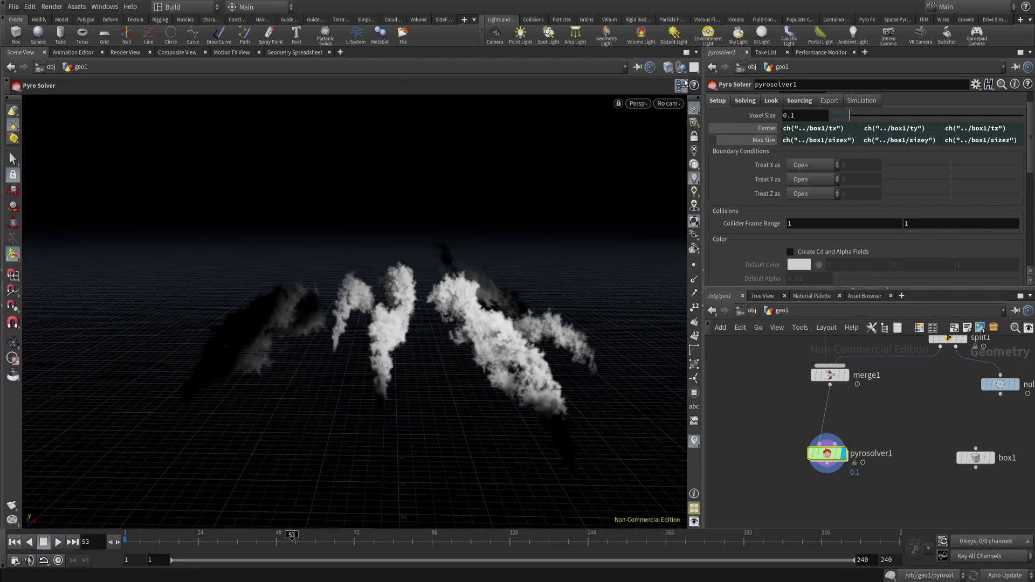
# Look through spotlight2 with the view tied to it and re-aim the light at the smoke.
pyautogui.click(672, 105)
pyautogui.moveTo(697, 181)
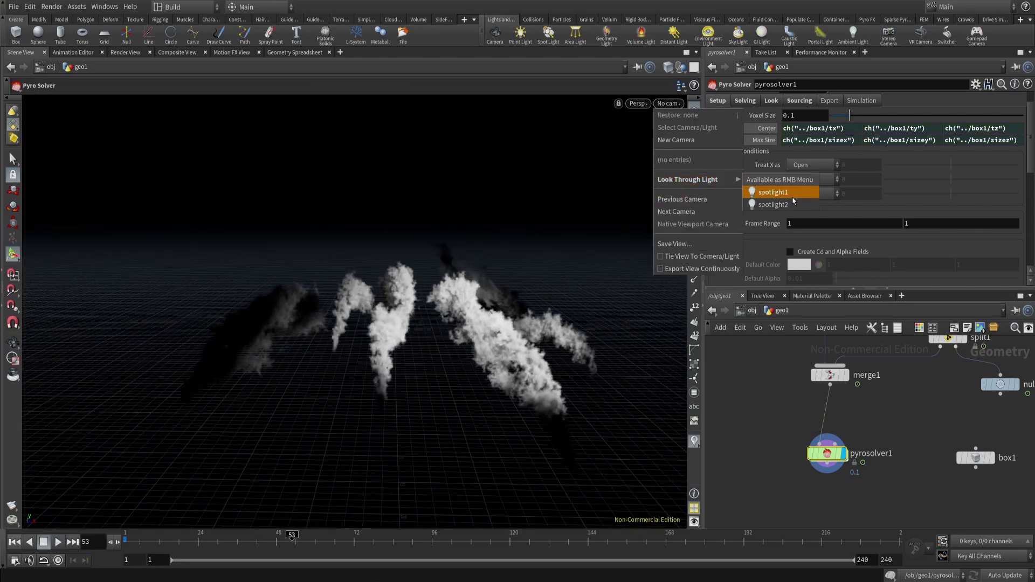
pyautogui.click(765, 199)
pyautogui.click(695, 139)
pyautogui.scroll(-5, 393, 321)
pyautogui.keyDown('alt'); pyautogui.moveTo(393, 322); pyautogui.dragTo(366, 290); pyautogui.keyUp('alt')
pyautogui.press('Return')
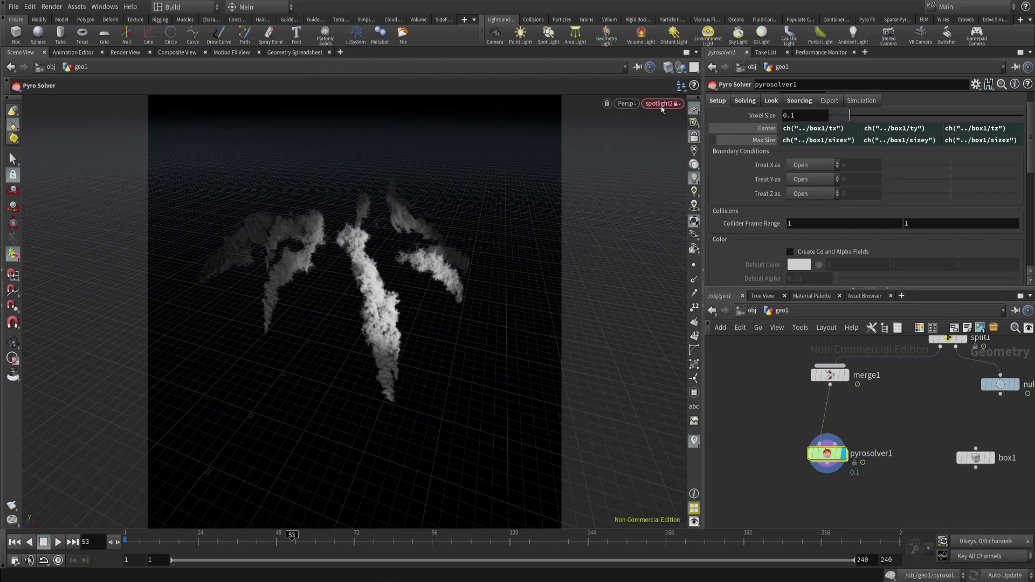
# Look through spotlight1, re-aim it at the smoke with the view tied to it, and release the tie.
pyautogui.click(662, 106)
pyautogui.moveTo(701, 180)
pyautogui.click(762, 206)
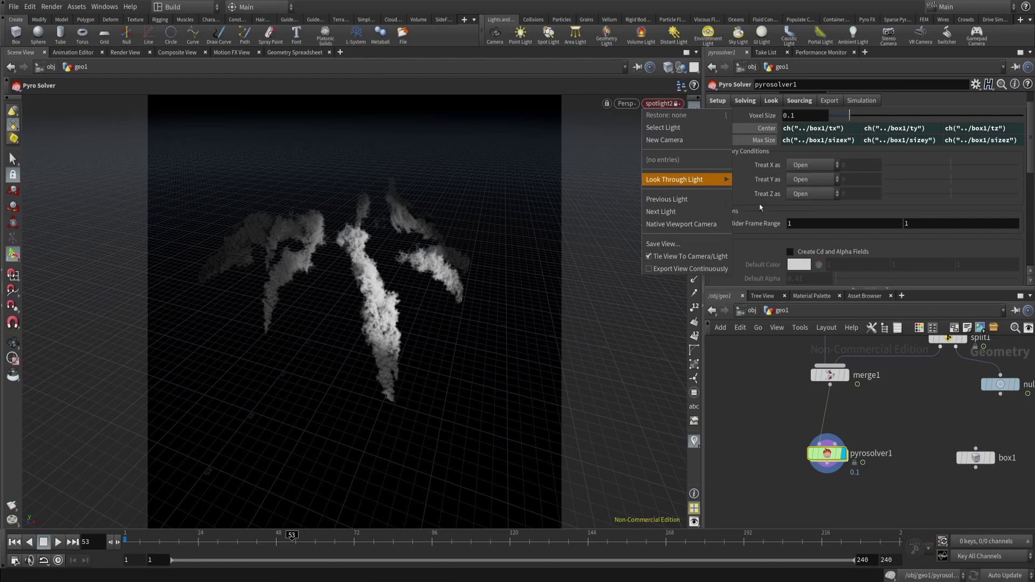
pyautogui.click(668, 105)
pyautogui.click(748, 192)
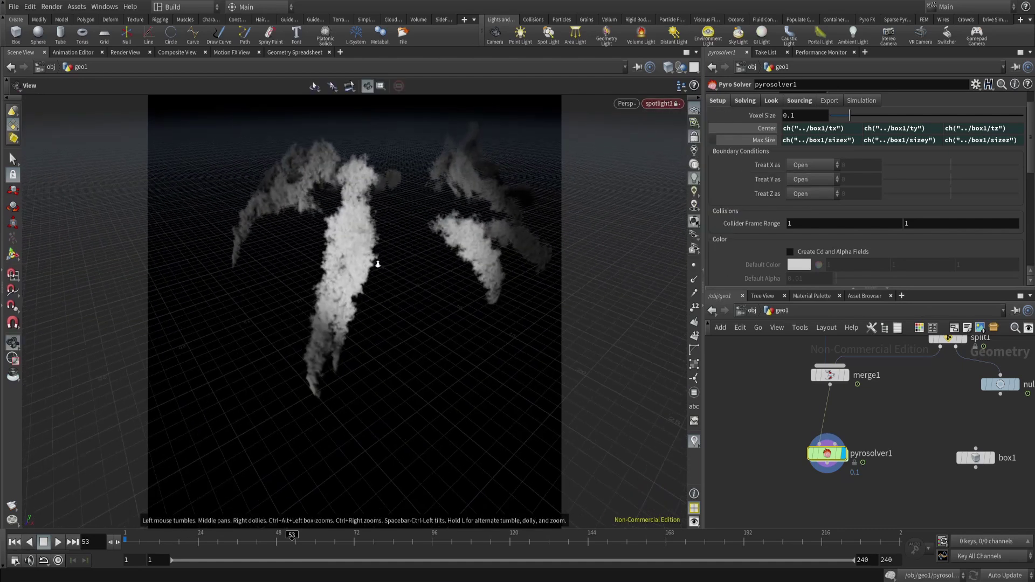
pyautogui.click(691, 140)
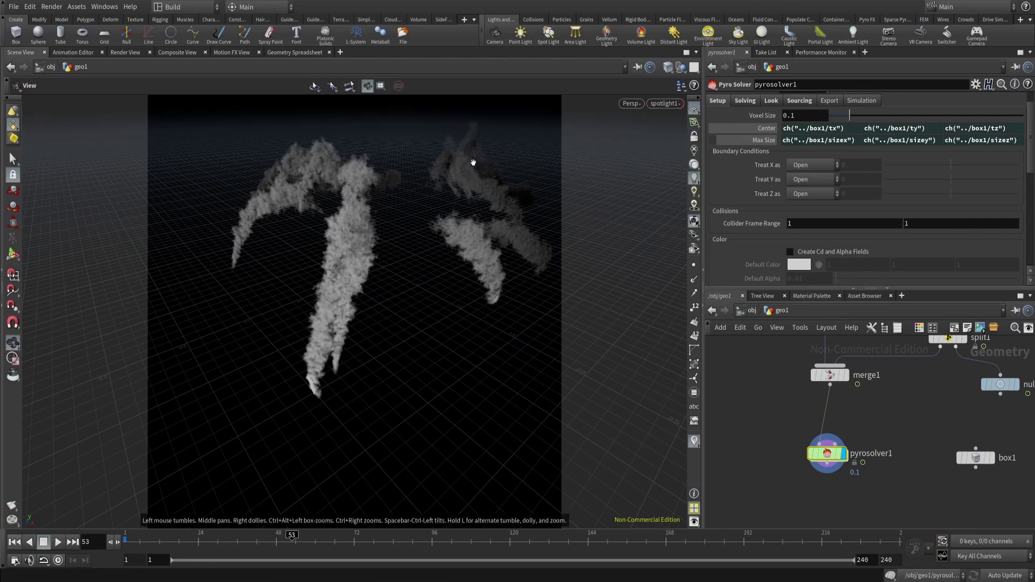
# Return to the free perspective view and replay the simulation to frame 22 to examine the relit explosion.
pyautogui.keyDown('alt'); pyautogui.moveTo(473, 162); pyautogui.dragTo(498, 173); pyautogui.keyUp('alt')
pyautogui.keyDown('alt'); pyautogui.moveTo(499, 173); pyautogui.dragTo(528, 303, button='middle'); pyautogui.keyUp('alt')
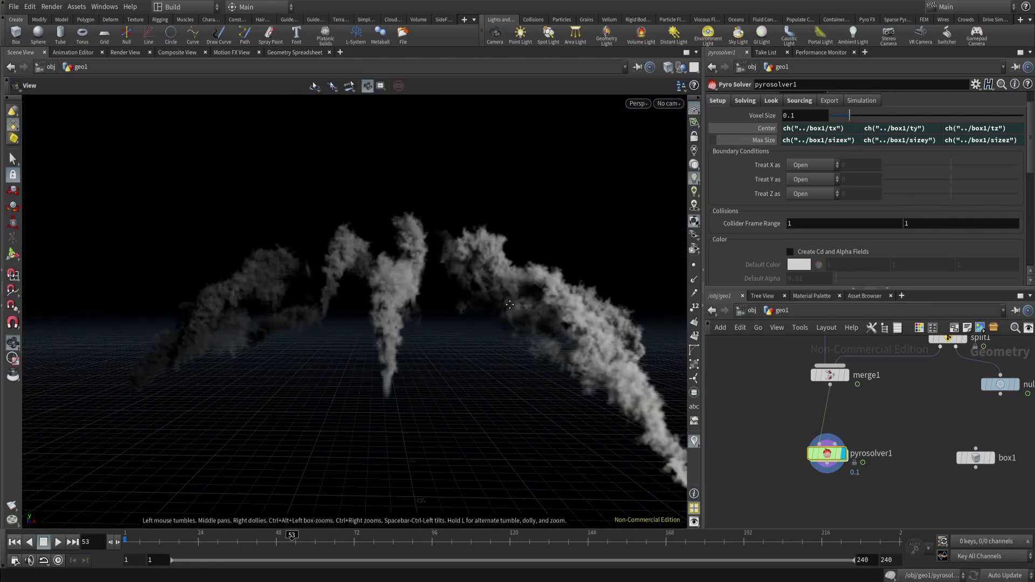
pyautogui.keyDown('alt'); pyautogui.moveTo(528, 303); pyautogui.dragTo(499, 307); pyautogui.keyUp('alt')
pyautogui.click(14, 542)
pyautogui.click(57, 542)
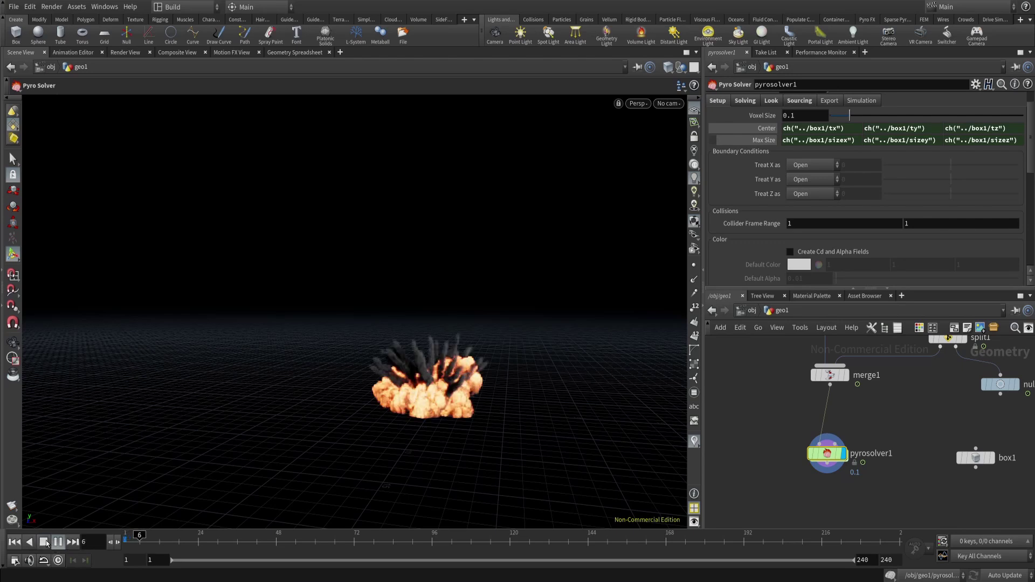
pyautogui.click(47, 543)
pyautogui.keyDown('alt'); pyautogui.moveTo(308, 393); pyautogui.dragTo(374, 275, button='right'); pyautogui.keyUp('alt')
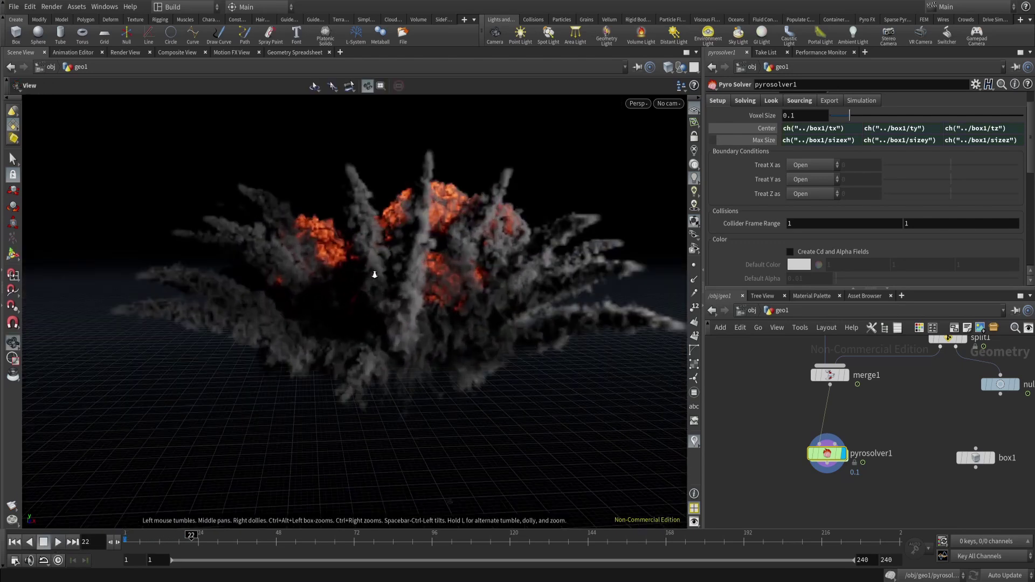
pyautogui.keyDown('alt'); pyautogui.moveTo(374, 275); pyautogui.dragTo(404, 318); pyautogui.keyUp('alt')
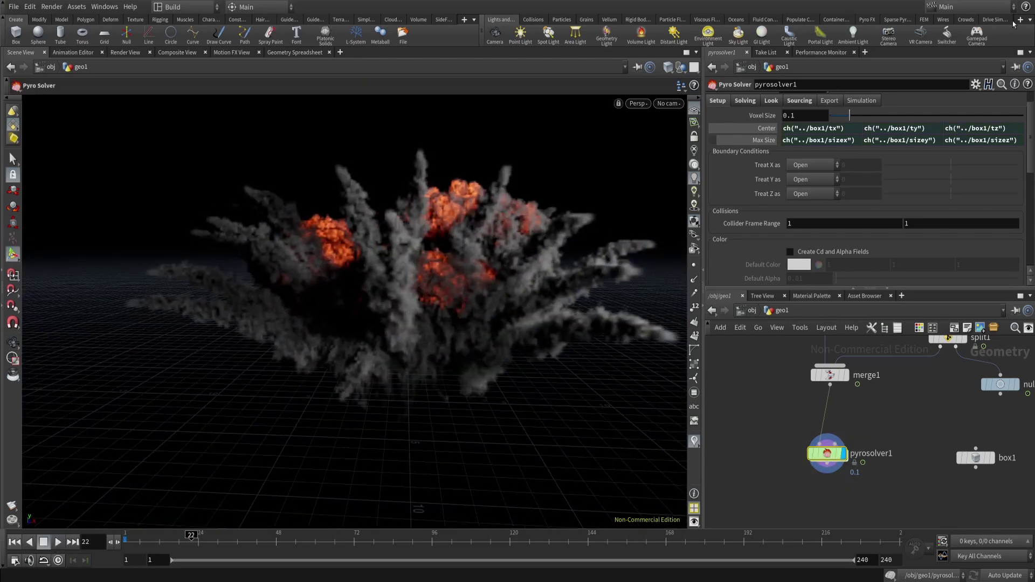
# In pyrosolver1's shape settings, set Dissipation to 0.05 and Disturbance to 7, and enable Turbulence at 1.
pyautogui.click(746, 101)
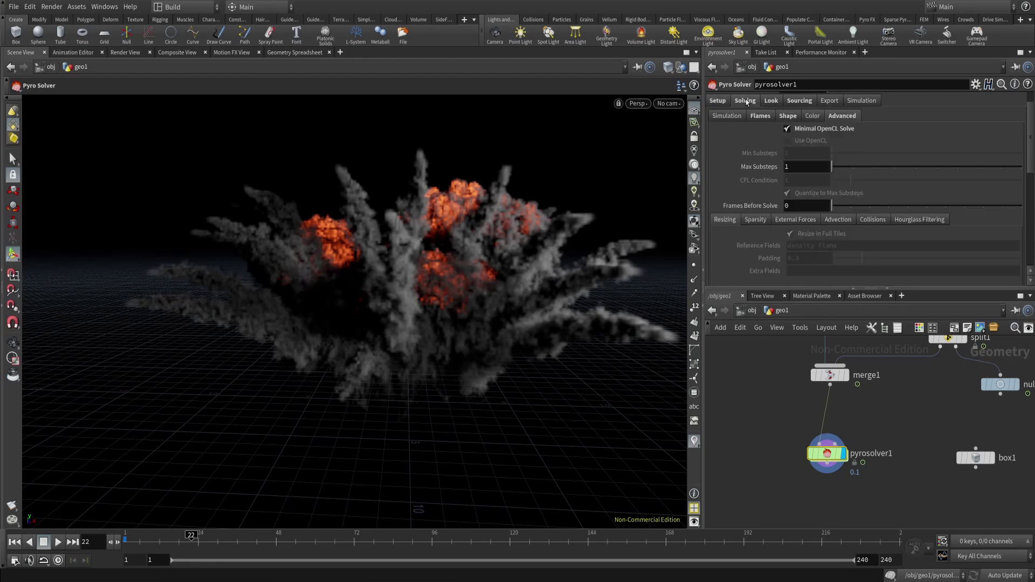
pyautogui.click(789, 116)
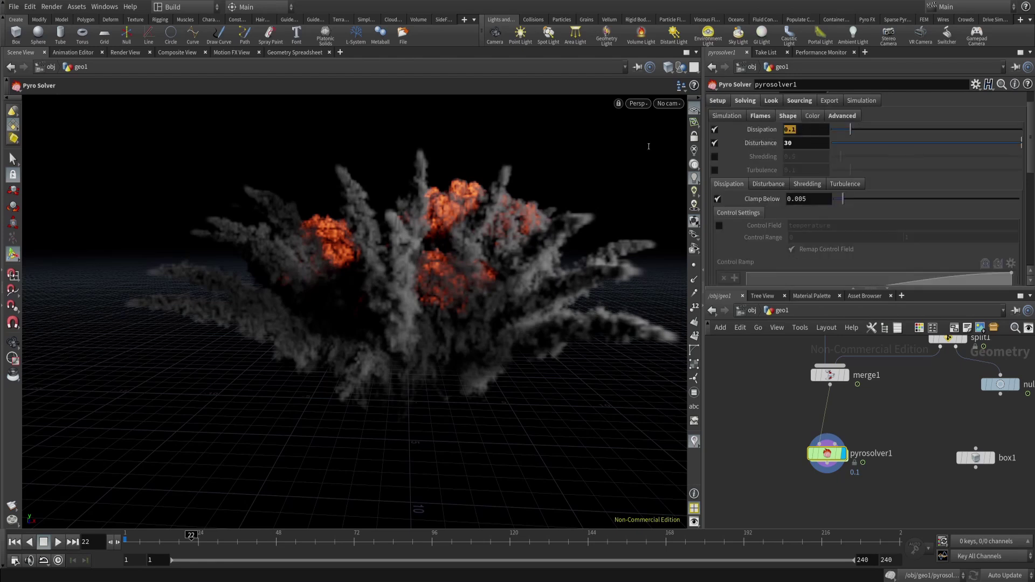
pyautogui.moveTo(755, 418); pyautogui.dragTo(760, 439, button='middle')
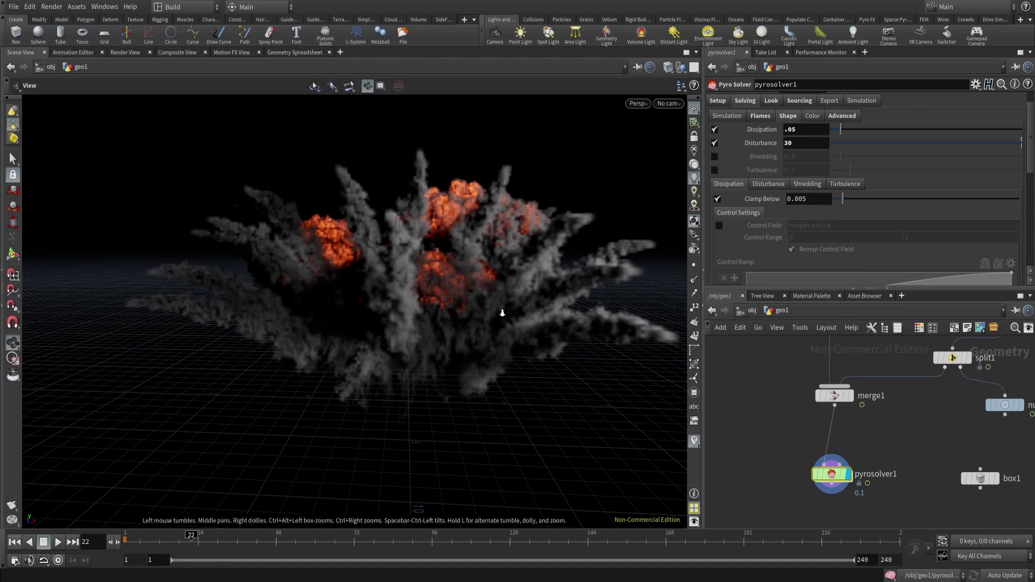
pyautogui.moveTo(501, 310)
pyautogui.keyDown('alt'); pyautogui.mouseDown()
pyautogui.moveTo(524, 289)
pyautogui.moveTo(510, 318)
pyautogui.mouseUp(); pyautogui.keyUp('alt')
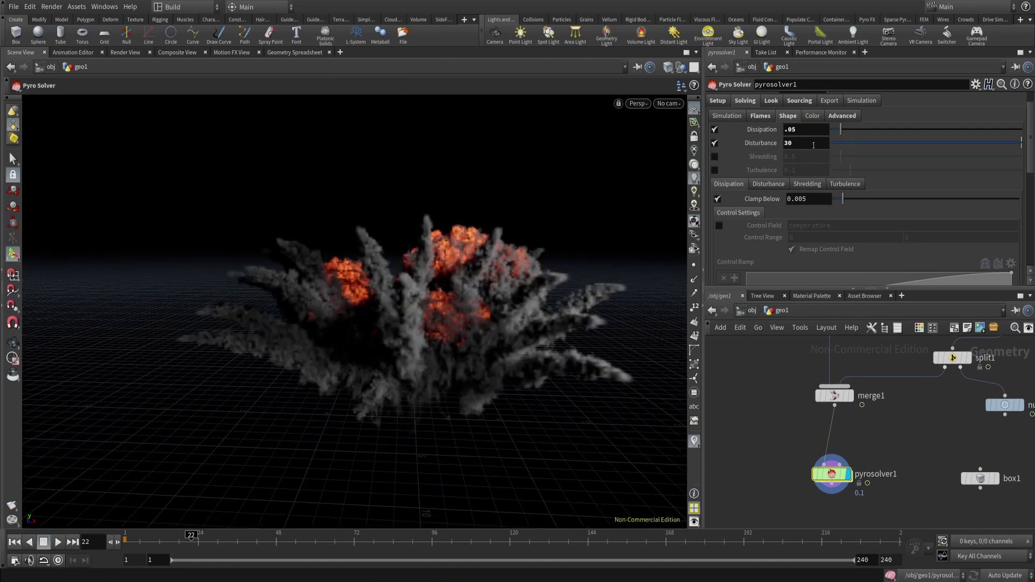
pyautogui.click(716, 170)
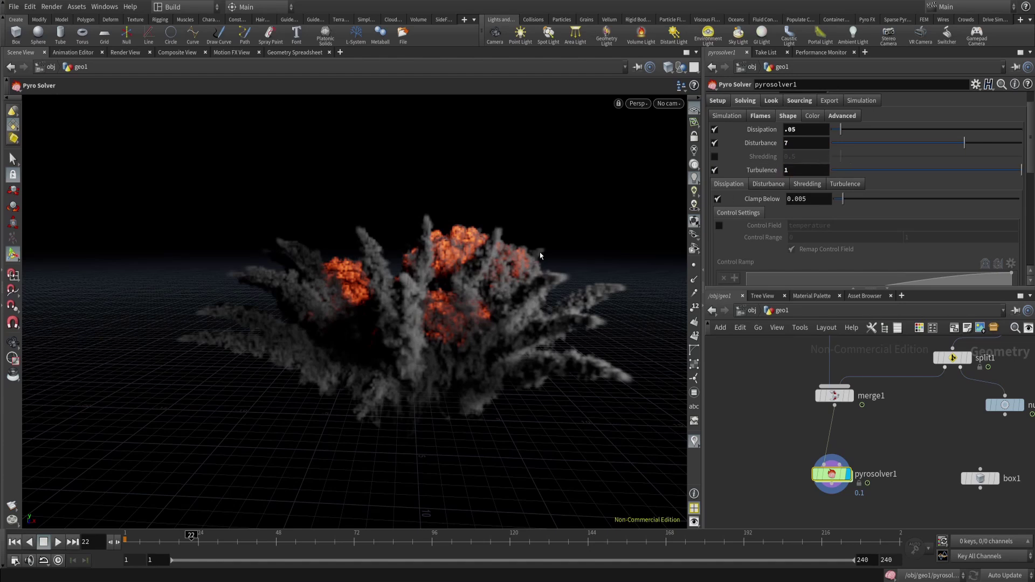
# Play the simulation from the first frame to frame 75 and inspect the shape of the smoke trails.
pyautogui.click(13, 543)
pyautogui.click(57, 542)
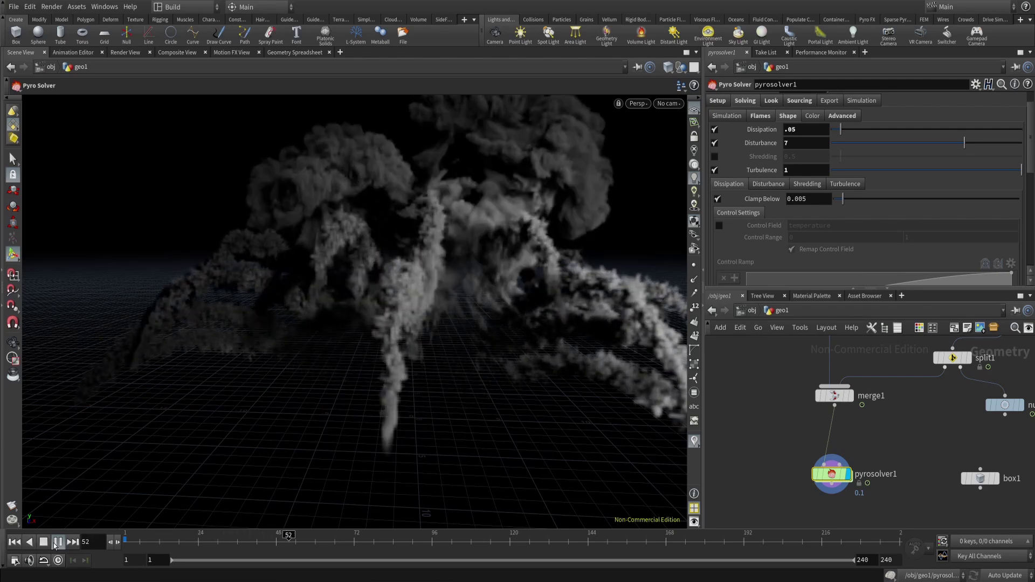
pyautogui.click(55, 544)
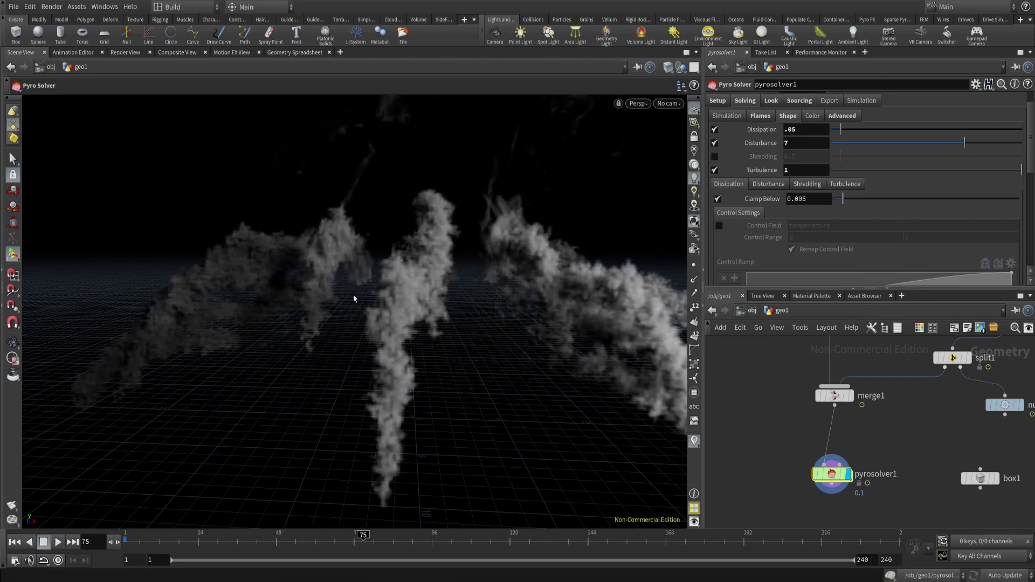
pyautogui.keyDown('alt'); pyautogui.moveTo(354, 298); pyautogui.dragTo(420, 269); pyautogui.keyUp('alt')
pyautogui.keyDown('alt'); pyautogui.moveTo(421, 270); pyautogui.dragTo(465, 258, button='right'); pyautogui.keyUp('alt')
pyautogui.keyDown('alt'); pyautogui.moveTo(466, 257); pyautogui.dragTo(426, 241, button='middle'); pyautogui.keyUp('alt')
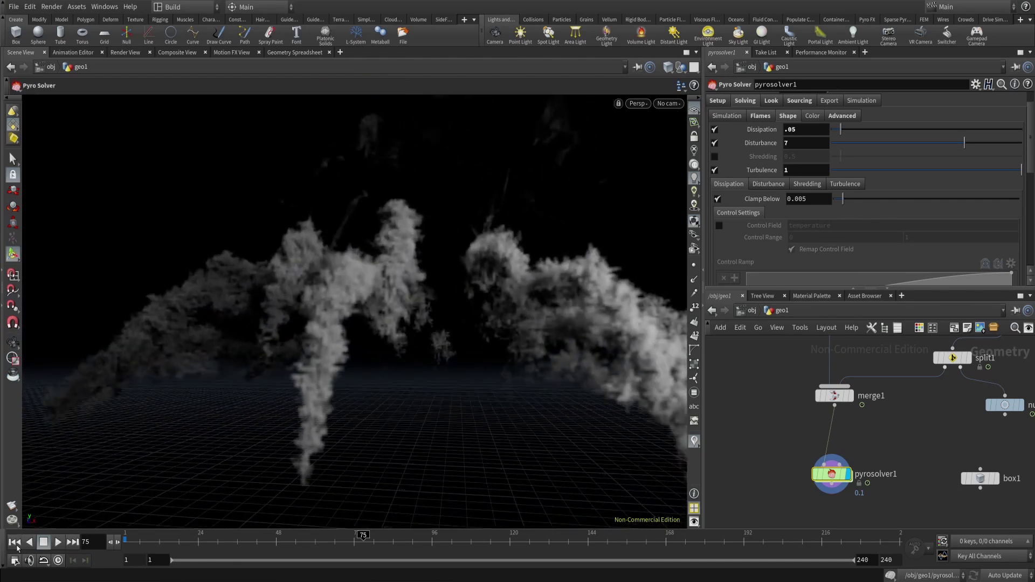
# Replay the simulation to frame 27 and examine the base of the explosion up close near the ground.
pyautogui.click(15, 542)
pyautogui.click(56, 542)
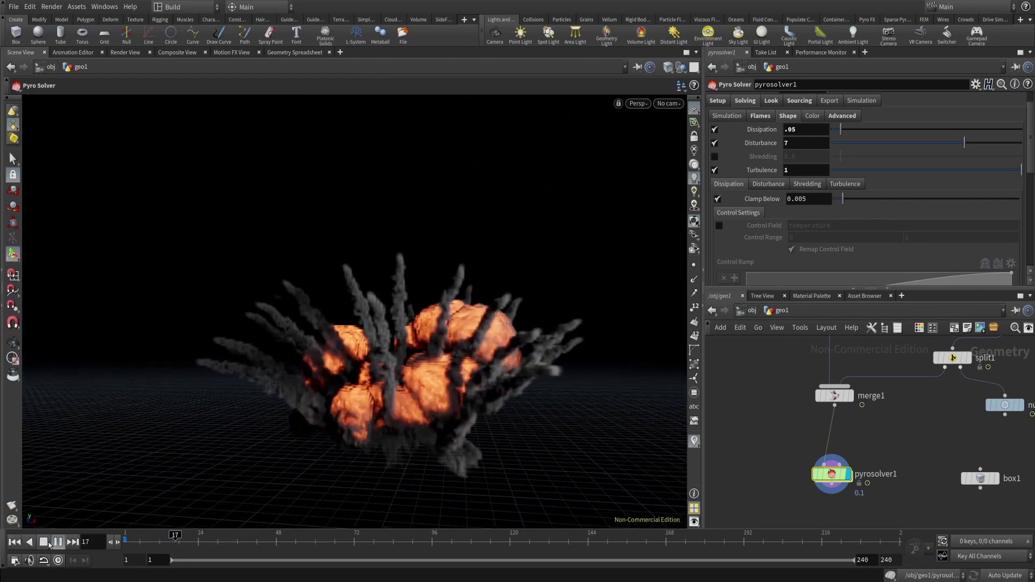
pyautogui.click(49, 543)
pyautogui.keyDown('alt'); pyautogui.moveTo(447, 351); pyautogui.dragTo(414, 390); pyautogui.keyUp('alt')
pyautogui.keyDown('alt'); pyautogui.moveTo(414, 390); pyautogui.dragTo(448, 334, button='right'); pyautogui.keyUp('alt')
pyautogui.moveTo(447, 334); pyautogui.dragTo(479, 344)
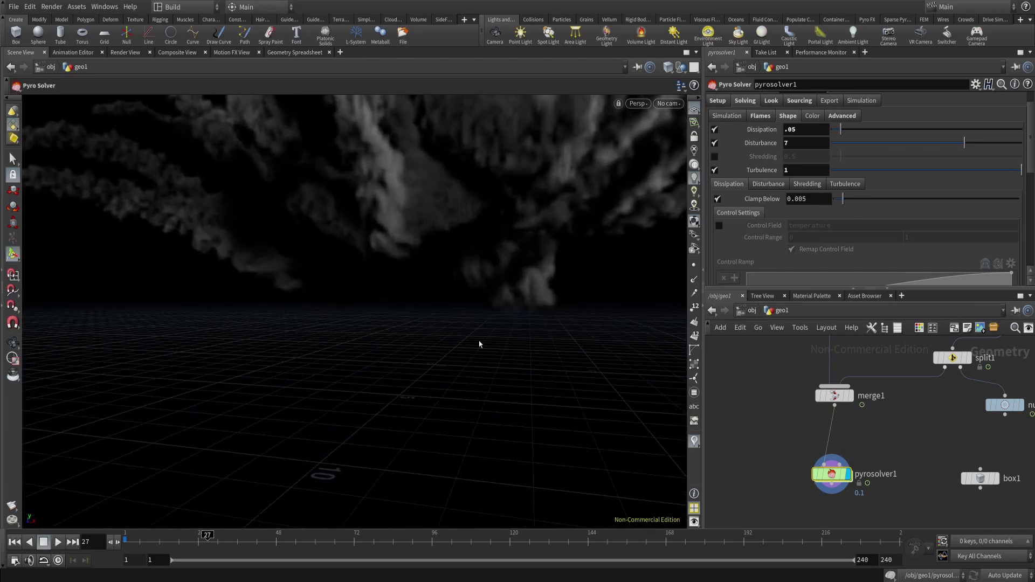
pyautogui.moveTo(377, 449); pyautogui.dragTo(278, 488)
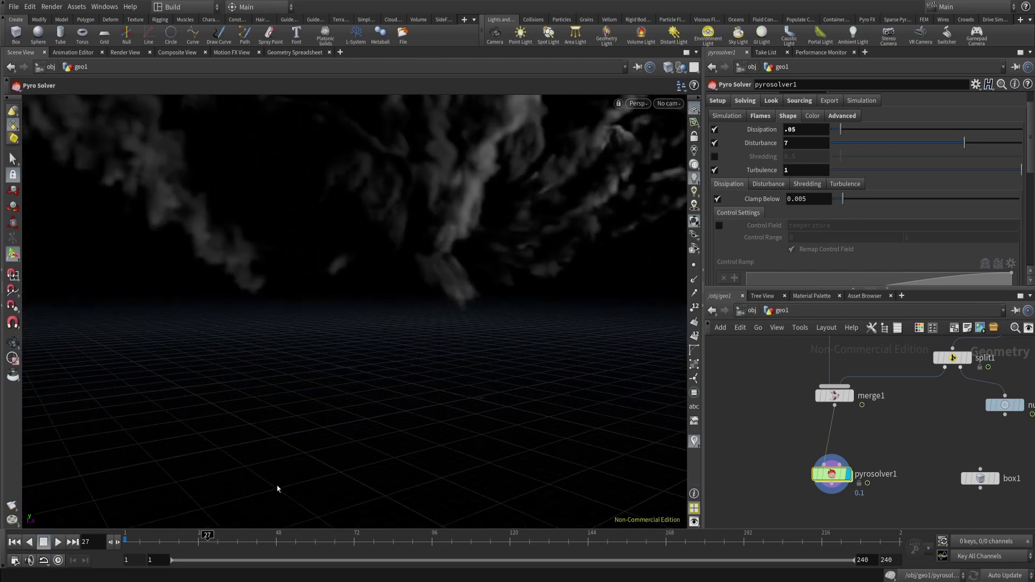
pyautogui.keyDown('alt'); pyautogui.moveTo(405, 379); pyautogui.dragTo(395, 446, button='right'); pyautogui.keyUp('alt')
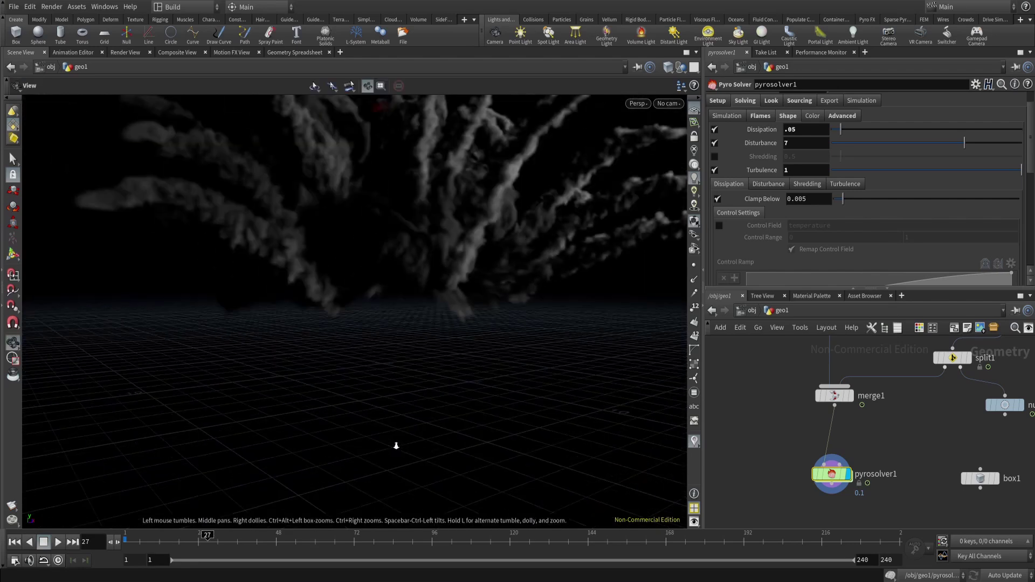
# Move pyroburstsource1 and volumerasterizeattributes1 together away from the trail nodes in the network.
pyautogui.scroll(-3, 812, 405)
pyautogui.moveTo(796, 359); pyautogui.dragTo(804, 527, button='middle')
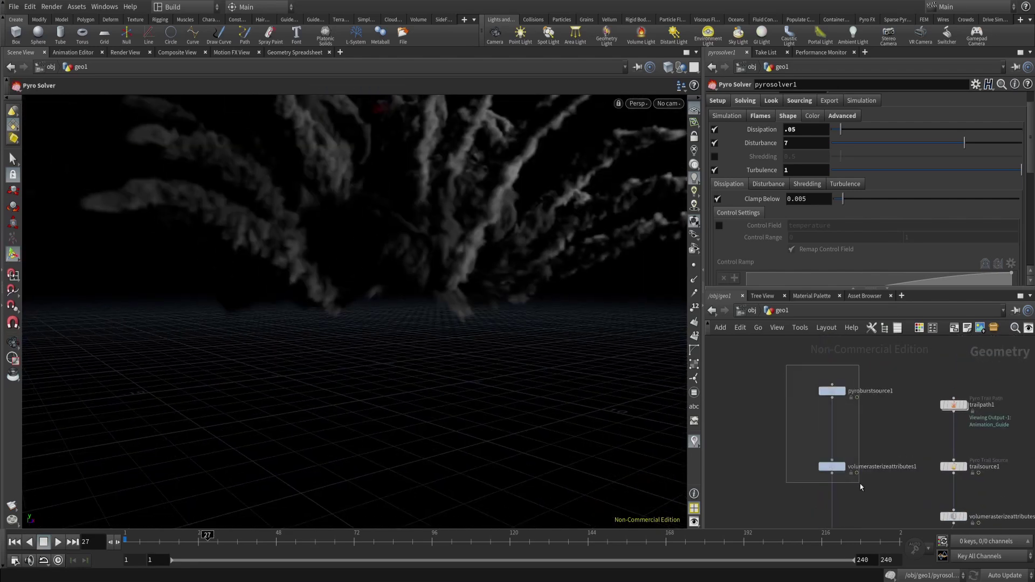
pyautogui.moveTo(860, 484); pyautogui.dragTo(770, 457)
pyautogui.click(813, 435)
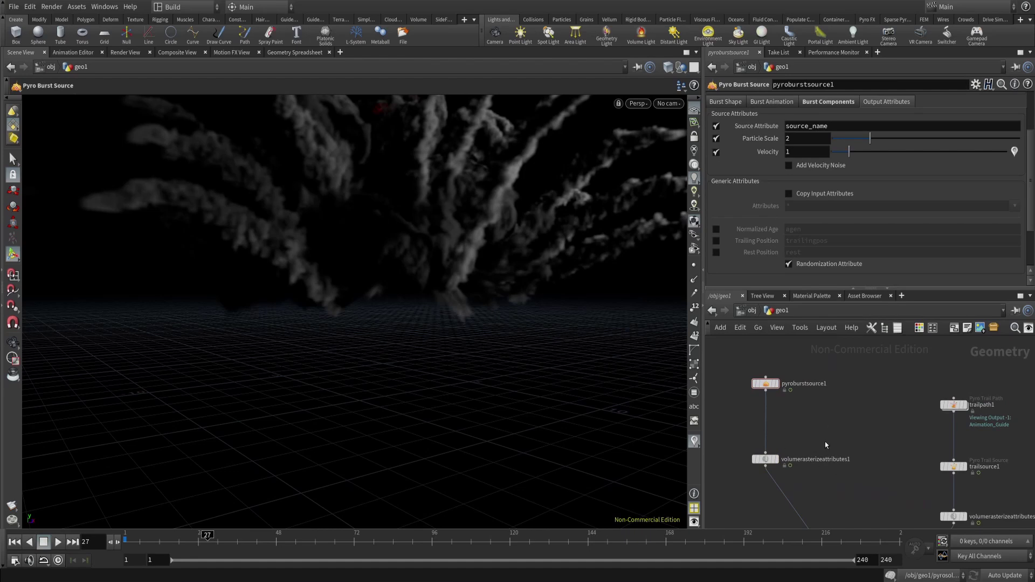
pyautogui.moveTo(825, 442); pyautogui.dragTo(838, 413, button='middle')
pyautogui.moveTo(834, 392); pyautogui.dragTo(772, 446)
pyautogui.moveTo(871, 406); pyautogui.dragTo(765, 344)
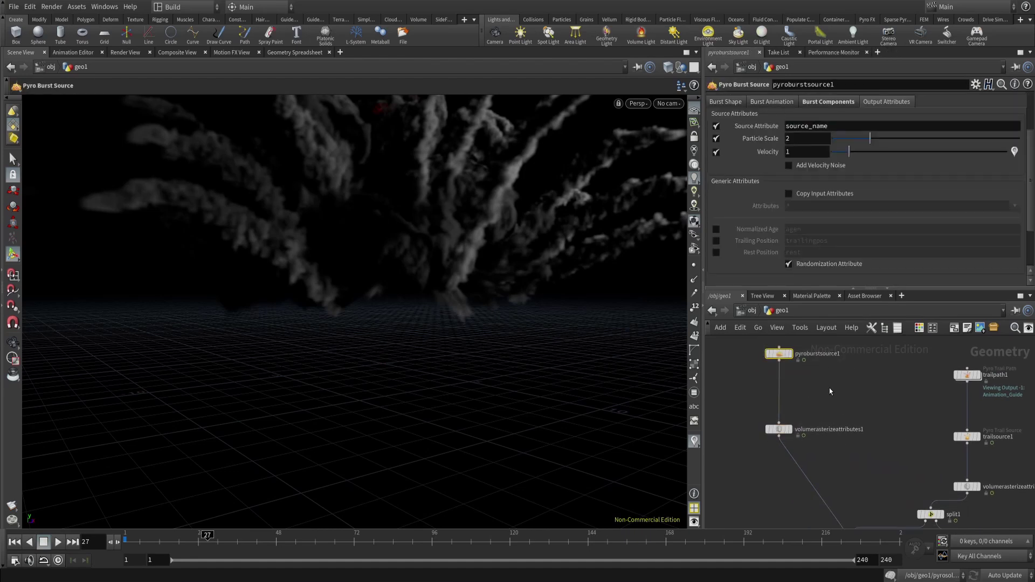
# Display volumerasterizeattributes1 and go to frame 1 to view the burst's rasterized source volume.
pyautogui.scroll(3, 795, 437)
pyautogui.click(787, 425)
pyautogui.click(769, 428)
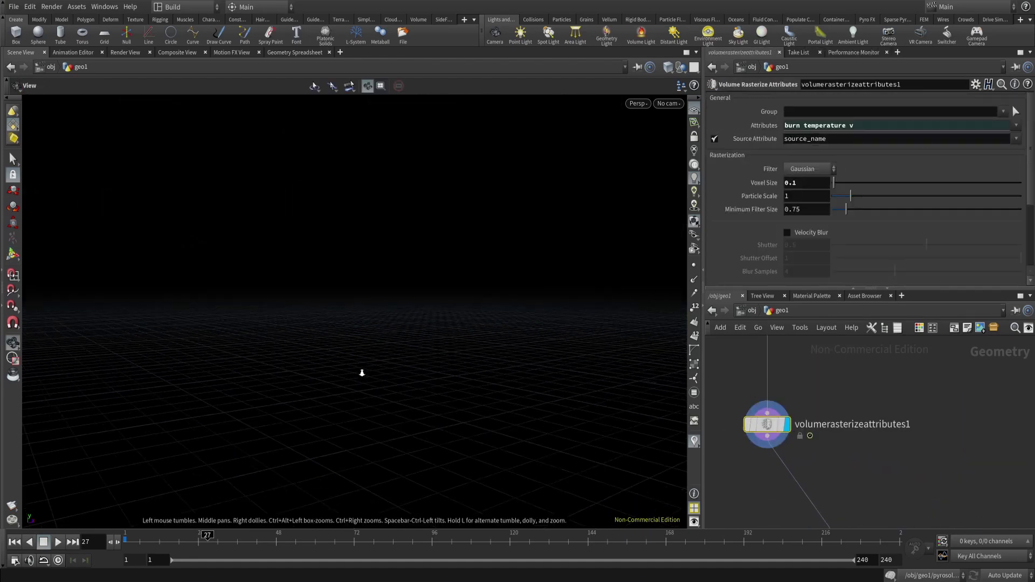
pyautogui.click(138, 541)
pyautogui.moveTo(129, 542)
pyautogui.mouseDown()
pyautogui.moveTo(146, 541)
pyautogui.moveTo(129, 541)
pyautogui.mouseUp()
# Switch the display back to pyrosolver1.
pyautogui.scroll(-2, 817, 432)
pyautogui.scroll(-1, 817, 432)
pyautogui.moveTo(841, 493); pyautogui.dragTo(819, 375, button='middle')
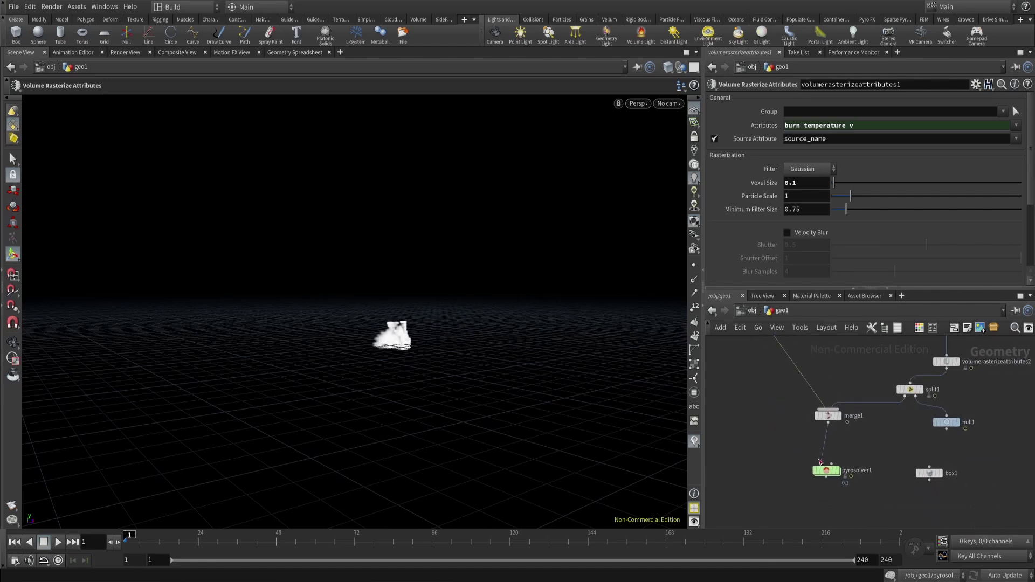
pyautogui.scroll(3, 833, 482)
pyautogui.click(820, 462)
pyautogui.moveTo(820, 463); pyautogui.dragTo(829, 480)
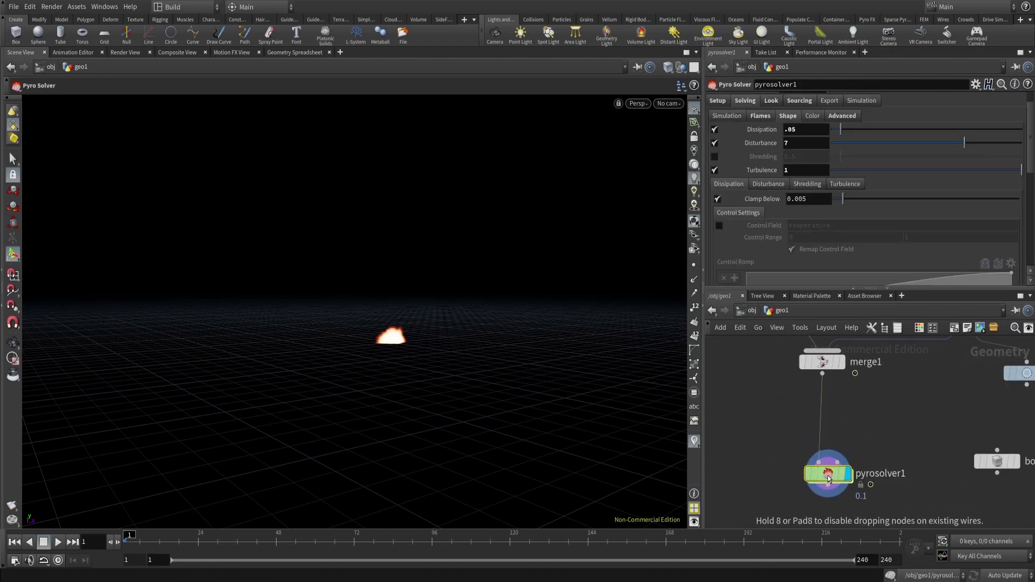
# Play the early frames of the blast twice from frame 1, stopping at frame 11, and examine the fireball near the ground.
pyautogui.keyDown('alt'); pyautogui.moveTo(401, 231); pyautogui.dragTo(356, 265); pyautogui.keyUp('alt')
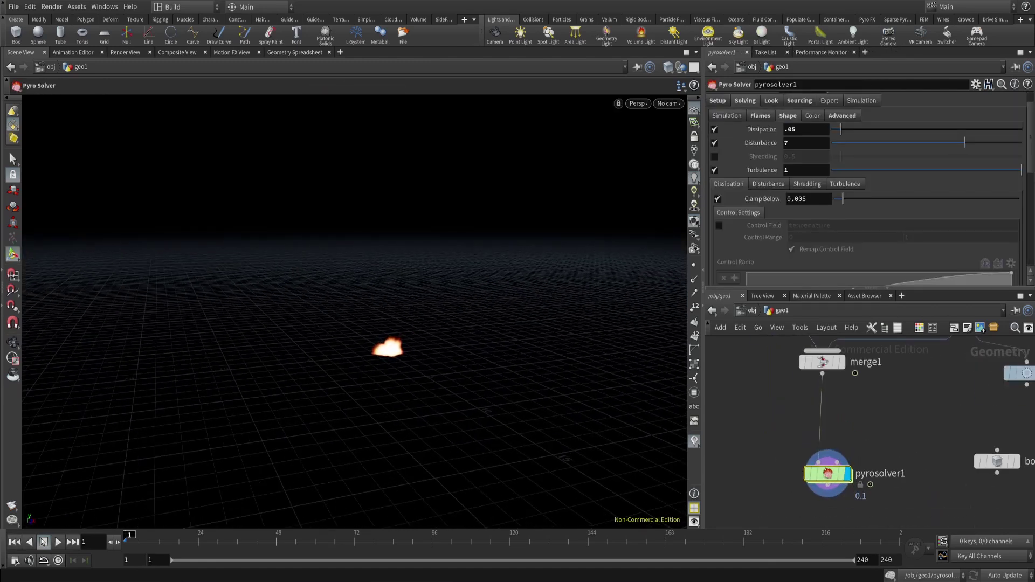
pyautogui.click(57, 542)
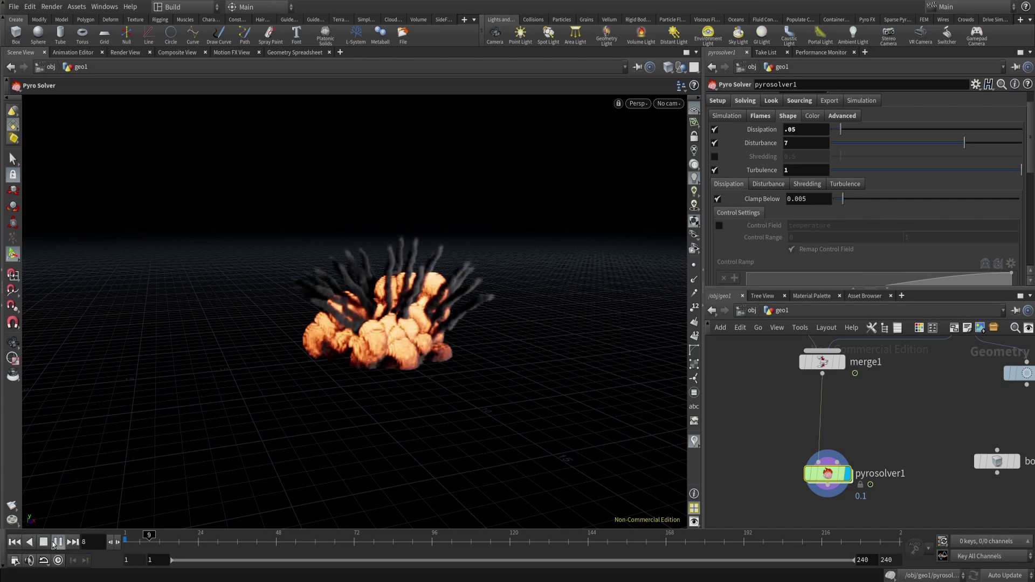
pyautogui.click(45, 542)
pyautogui.keyDown('alt'); pyautogui.moveTo(462, 365); pyautogui.dragTo(462, 345); pyautogui.keyUp('alt')
pyautogui.click(130, 545)
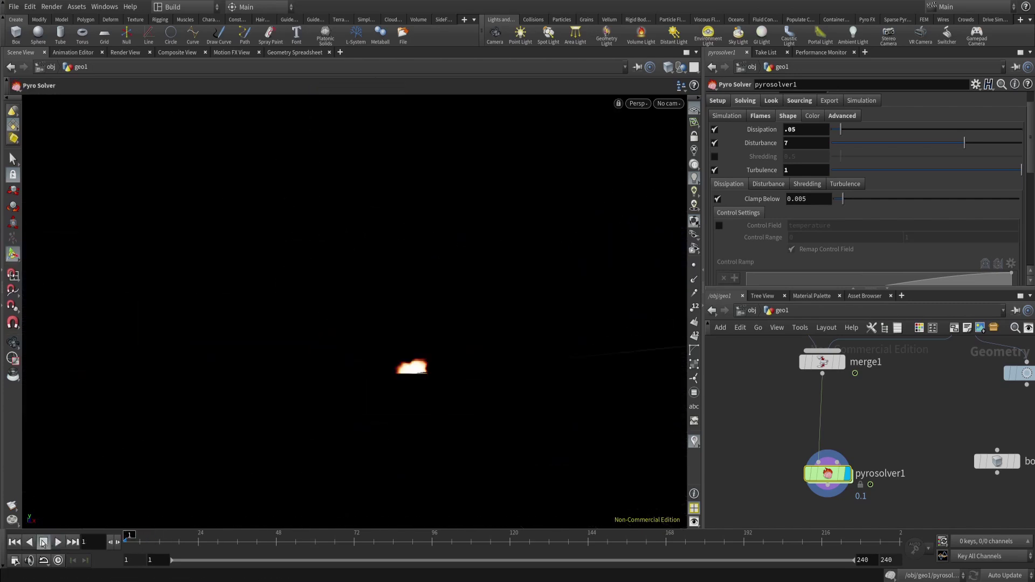
pyautogui.click(56, 542)
pyautogui.click(52, 542)
pyautogui.keyDown('alt'); pyautogui.moveTo(426, 315); pyautogui.dragTo(456, 359); pyautogui.keyUp('alt')
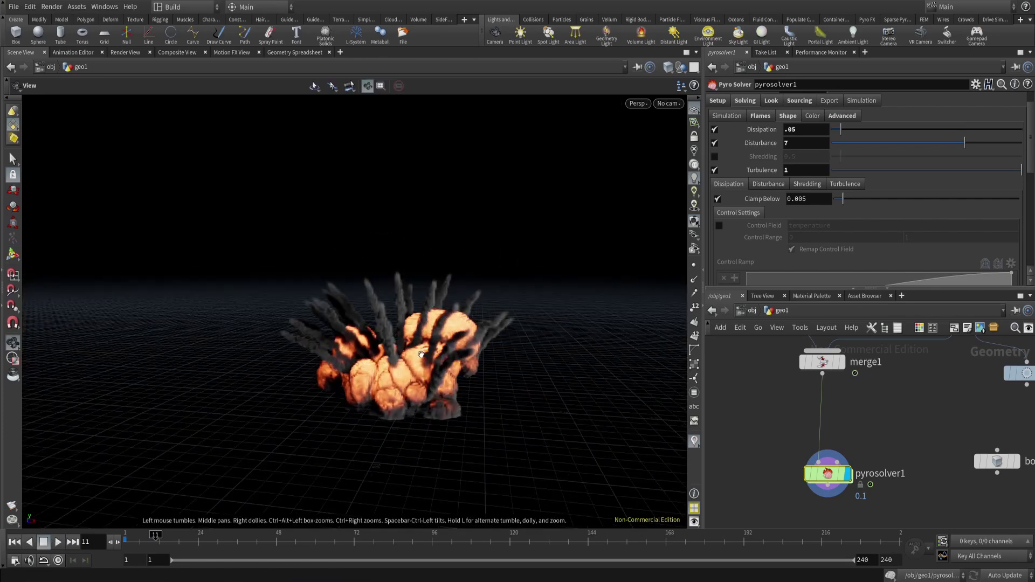
# Set the voxel size of pyrosolver1 to 0.07.
pyautogui.keyDown('alt'); pyautogui.moveTo(456, 358); pyautogui.dragTo(463, 281, button='right'); pyautogui.keyUp('alt')
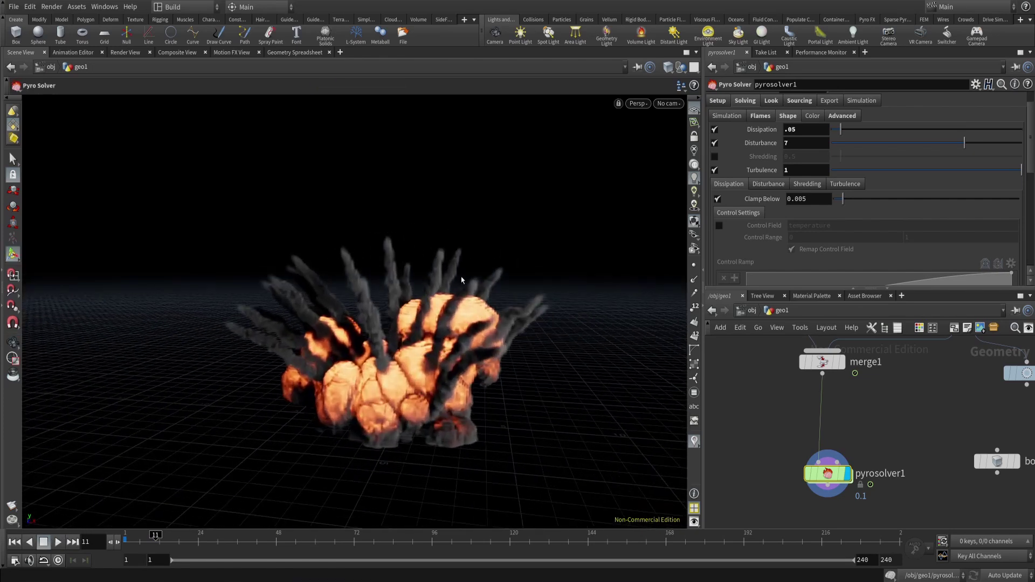
pyautogui.moveTo(781, 390); pyautogui.dragTo(784, 368, button='middle')
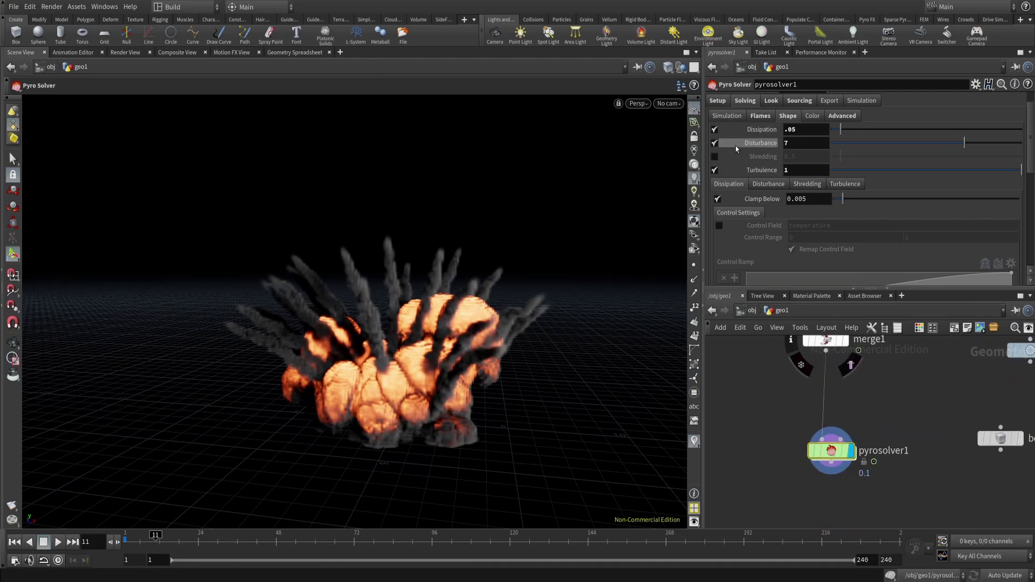
pyautogui.click(717, 101)
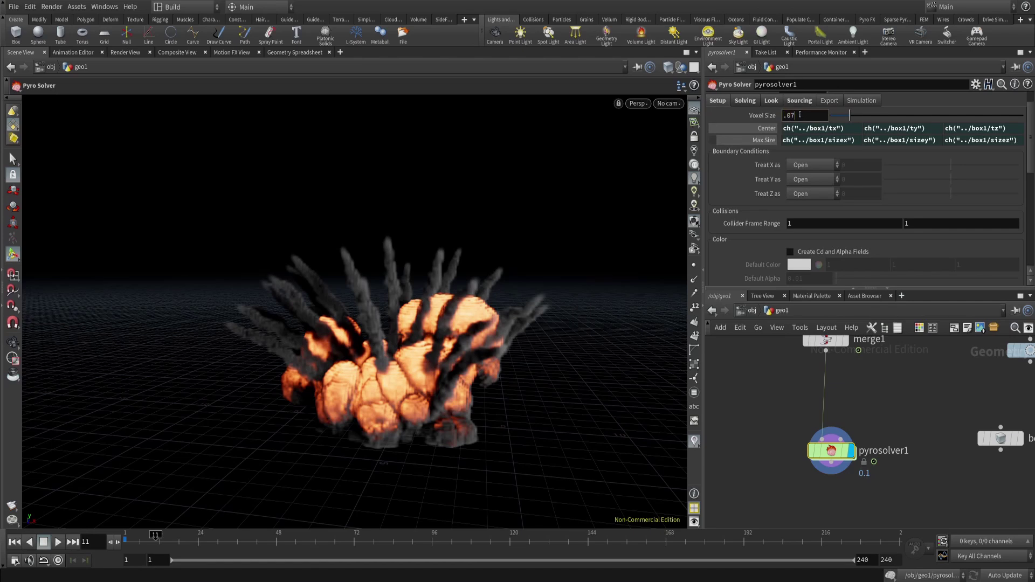
pyautogui.moveTo(773, 391); pyautogui.dragTo(784, 395, button='middle')
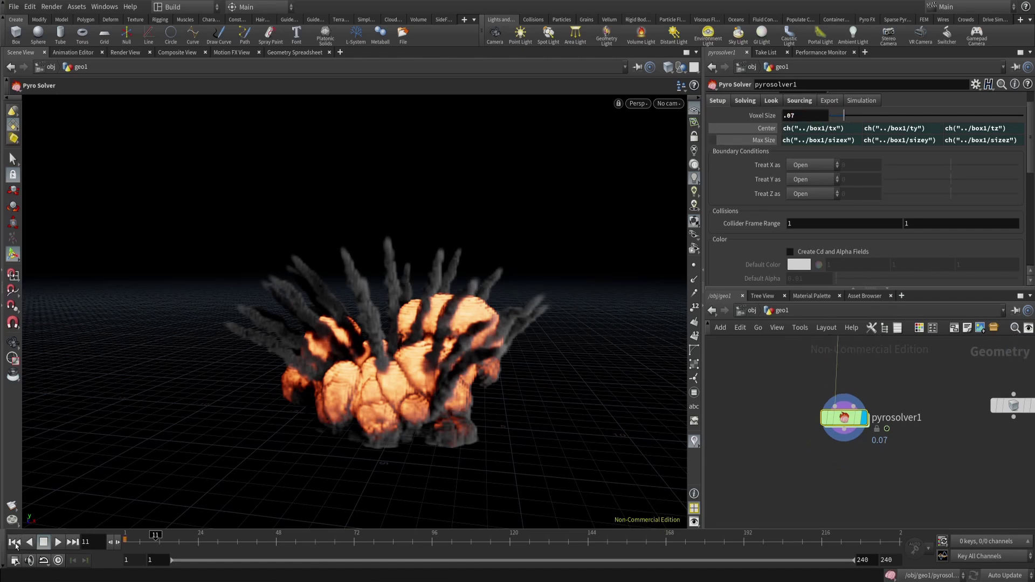
# Play the simulation from frame 1 to frame 18 and examine the fireball and smoke trails up close from several angles.
pyautogui.click(14, 542)
pyautogui.click(57, 542)
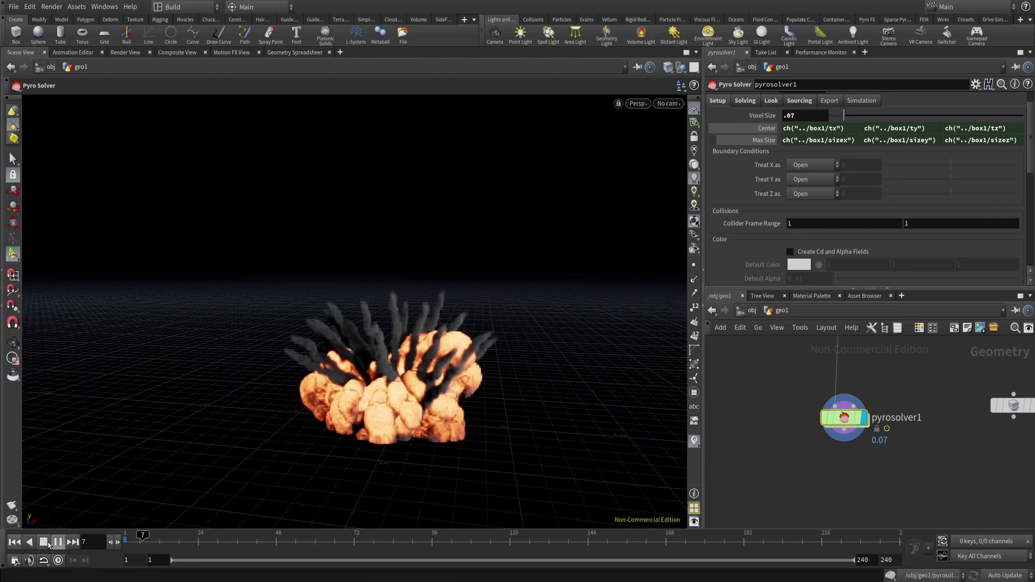
pyautogui.click(47, 543)
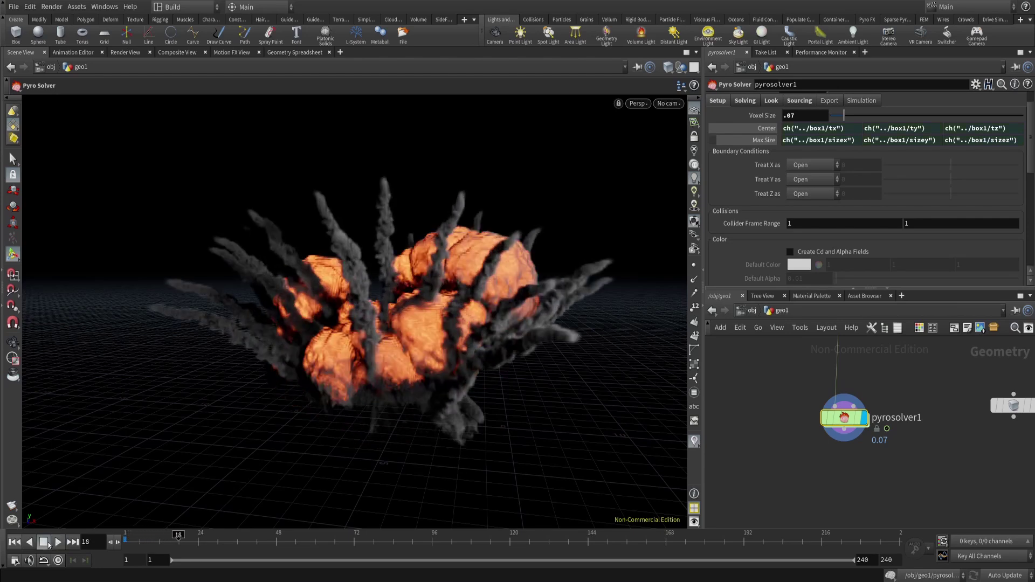
pyautogui.keyDown('alt'); pyautogui.moveTo(302, 324); pyautogui.dragTo(529, 309); pyautogui.keyUp('alt')
pyautogui.keyDown('alt'); pyautogui.moveTo(528, 310); pyautogui.dragTo(539, 271, button='right'); pyautogui.keyUp('alt')
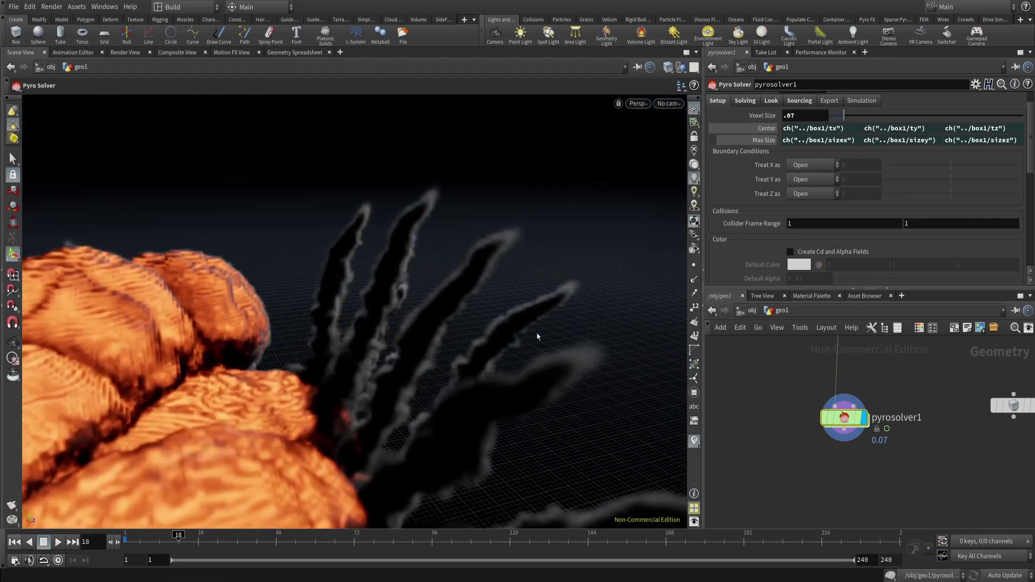
pyautogui.keyDown('alt'); pyautogui.moveTo(474, 277); pyautogui.dragTo(468, 289); pyautogui.keyUp('alt')
pyautogui.keyDown('alt'); pyautogui.moveTo(428, 259); pyautogui.dragTo(386, 233); pyautogui.keyUp('alt')
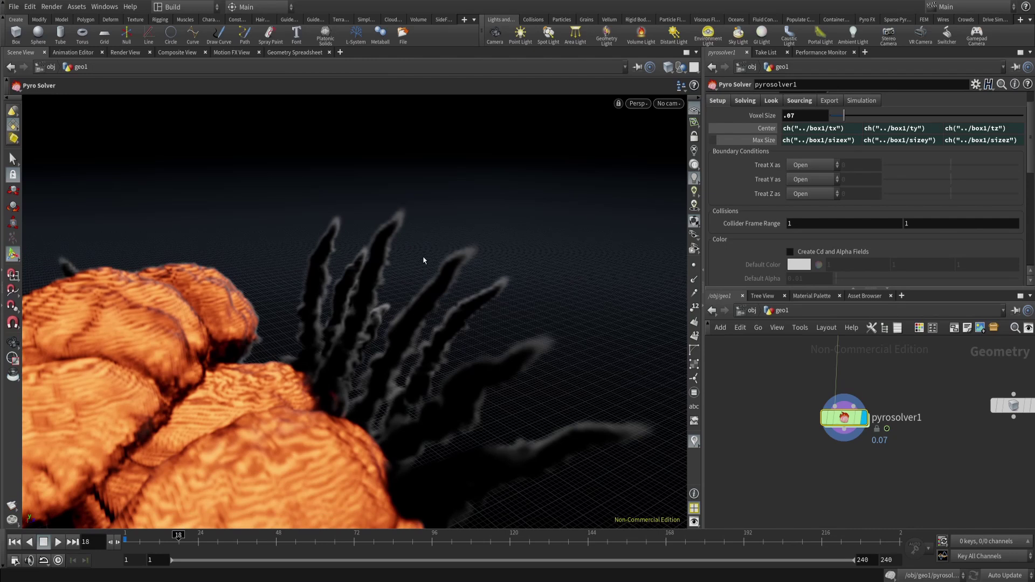
pyautogui.keyDown('alt'); pyautogui.moveTo(423, 261); pyautogui.dragTo(485, 279); pyautogui.keyUp('alt')
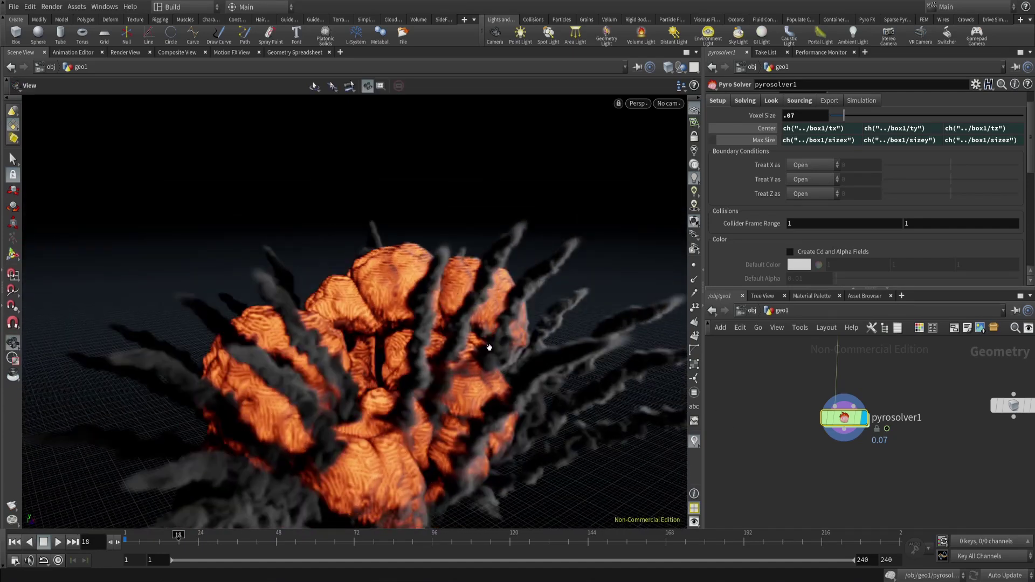
pyautogui.keyDown('alt'); pyautogui.moveTo(489, 347); pyautogui.dragTo(485, 324); pyautogui.keyUp('alt')
# Add a Pyro Bake Volume node below pyrosolver1, connected to its output, and display it.
pyautogui.moveTo(832, 471); pyautogui.dragTo(833, 419, button='middle')
pyautogui.press('Tab')
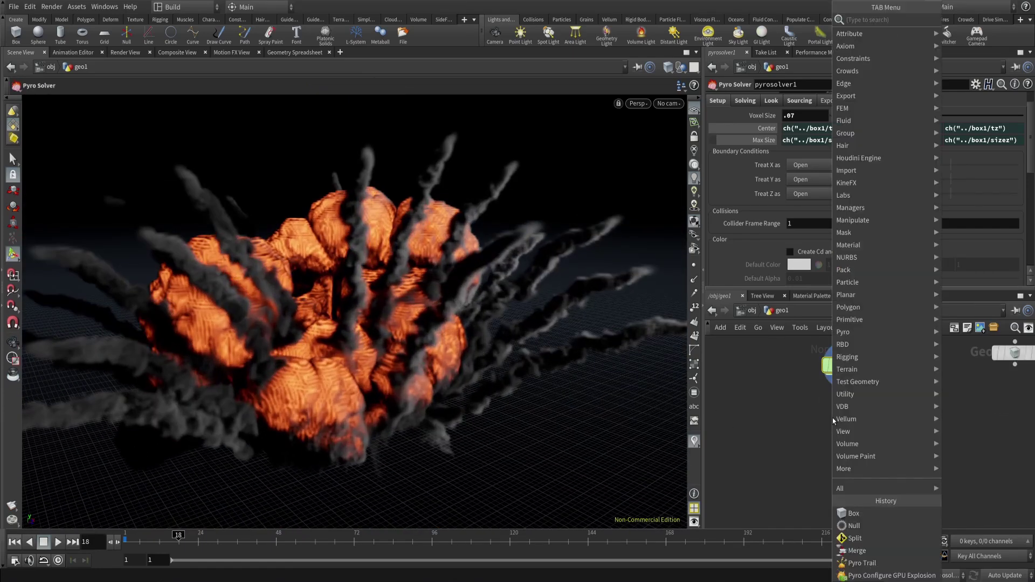
pyautogui.write('bake')
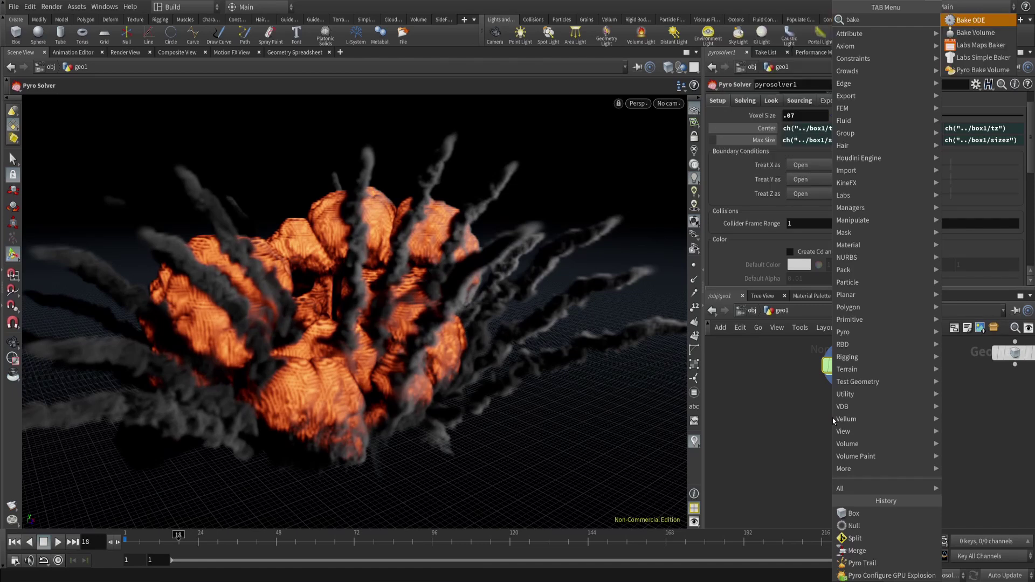
pyautogui.click(982, 69)
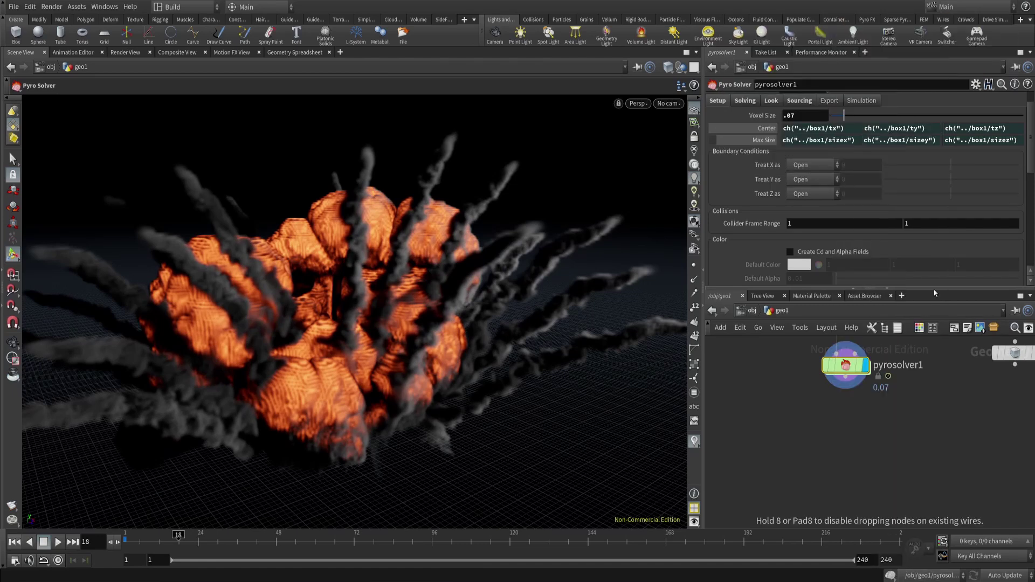
pyautogui.click(835, 460)
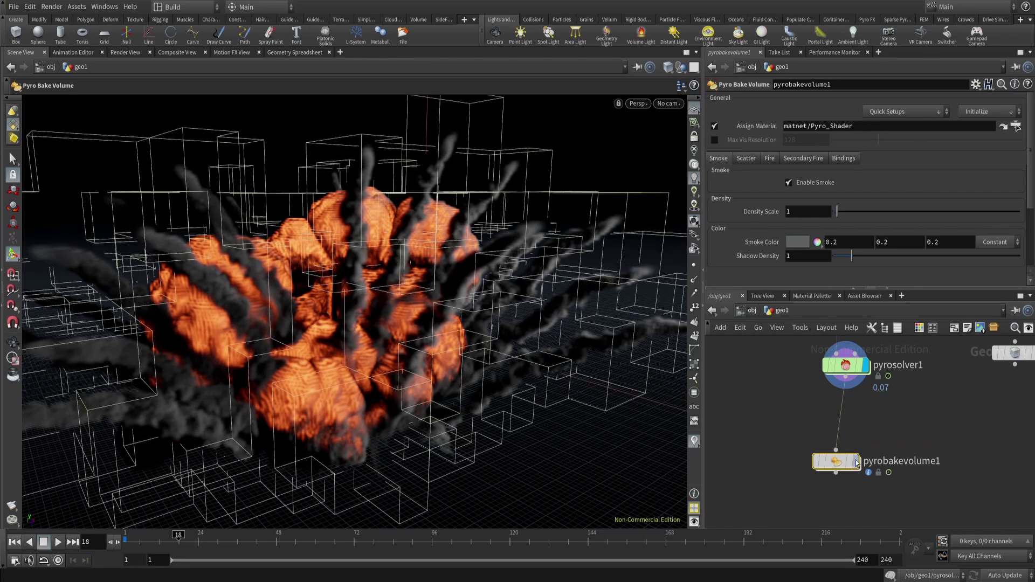
pyautogui.moveTo(836, 461); pyautogui.dragTo(840, 482)
pyautogui.click(860, 482)
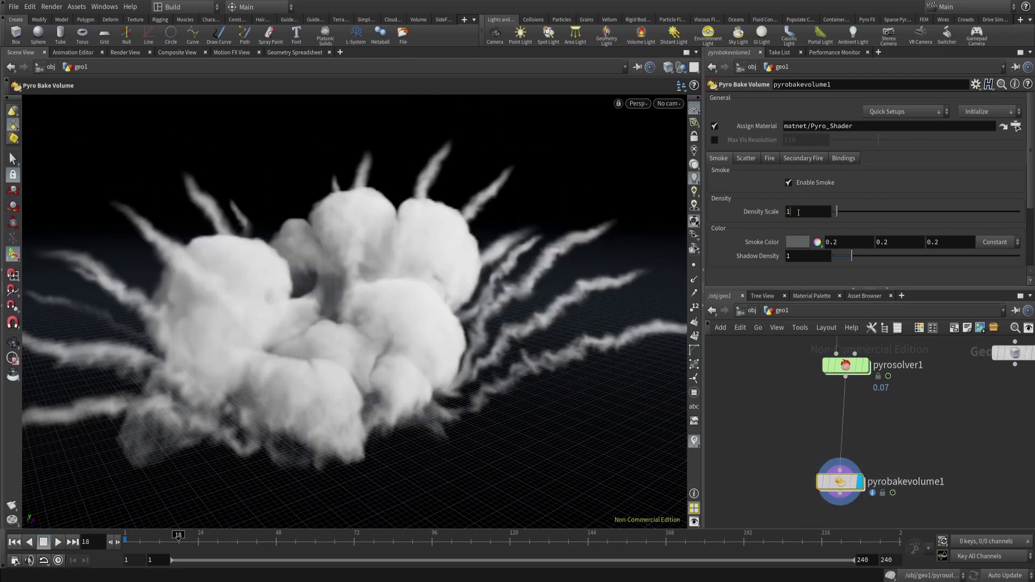
# Set the baked smoke's density scale to 75 and darken its smoke color to a value of 0.02.
pyautogui.click(798, 242)
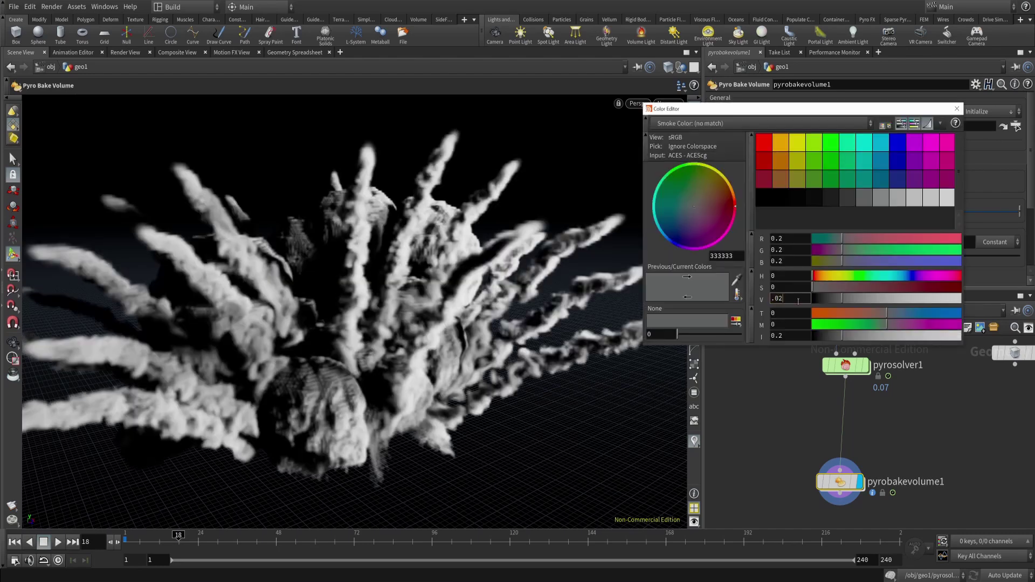
pyautogui.press('Return')
pyautogui.click(957, 108)
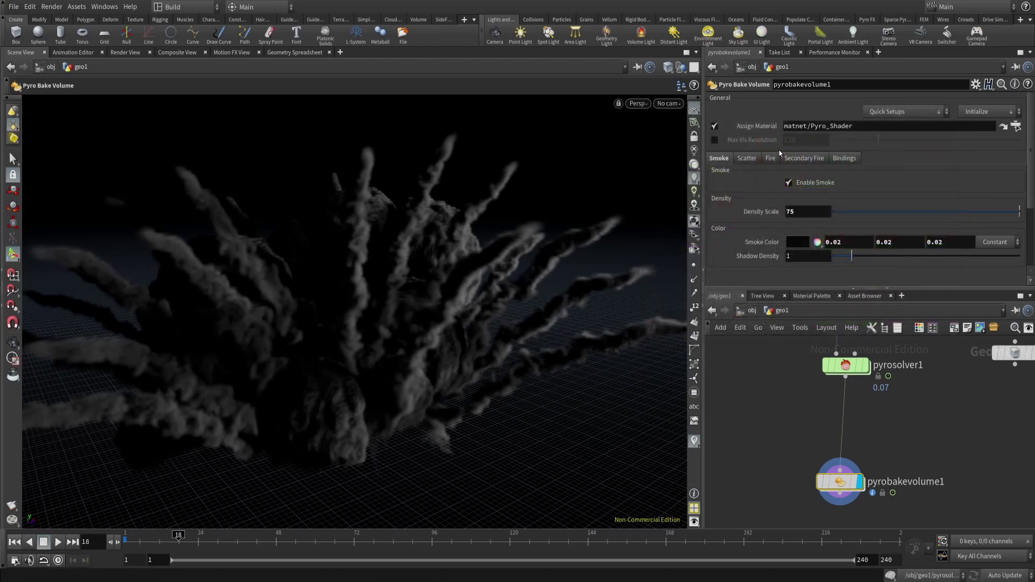
# Enable scatter on pyrobakevolume1 and set its intensity scale to 1250.
pyautogui.click(748, 158)
pyautogui.click(813, 187)
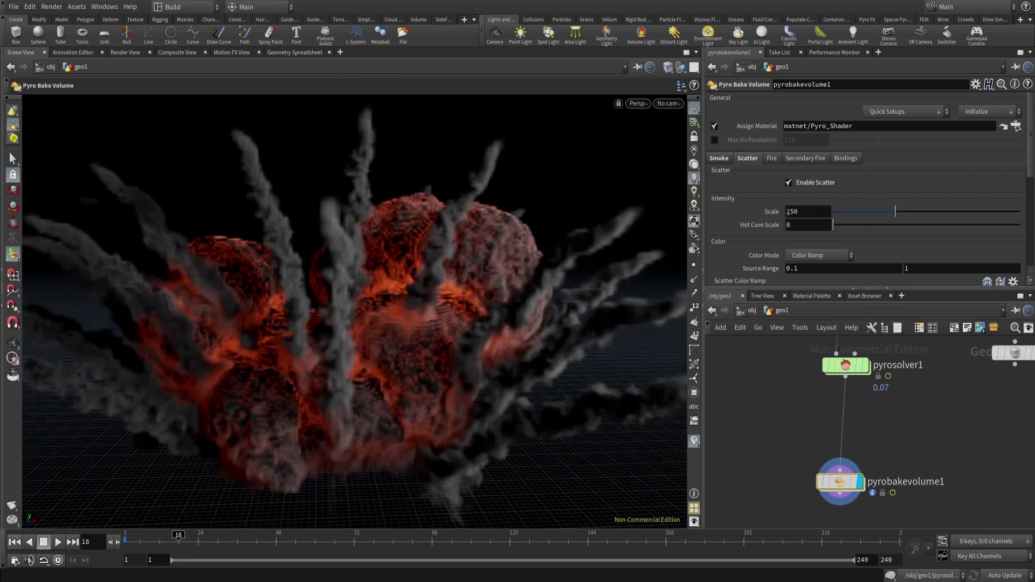
pyautogui.keyDown('alt'); pyautogui.moveTo(489, 290); pyautogui.dragTo(525, 315); pyautogui.keyUp('alt')
pyautogui.scroll(-3, 497, 304)
# Enable Add Temperature in the flame settings of pyrosolver1.
pyautogui.moveTo(813, 421); pyautogui.dragTo(799, 476, button='middle')
pyautogui.moveTo(785, 465); pyautogui.dragTo(891, 404)
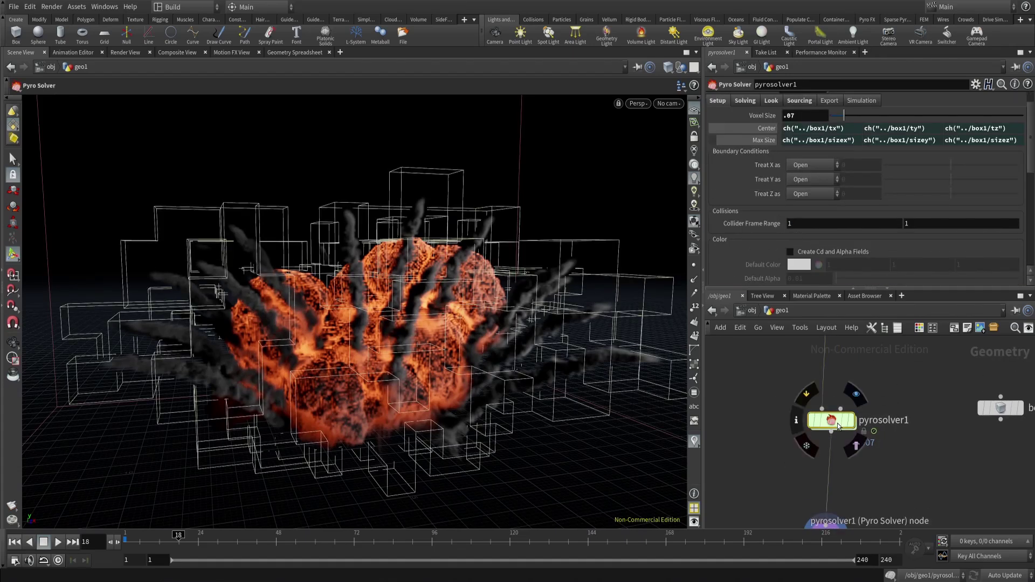
pyautogui.moveTo(812, 422); pyautogui.dragTo(803, 429)
pyautogui.scroll(1, 794, 188)
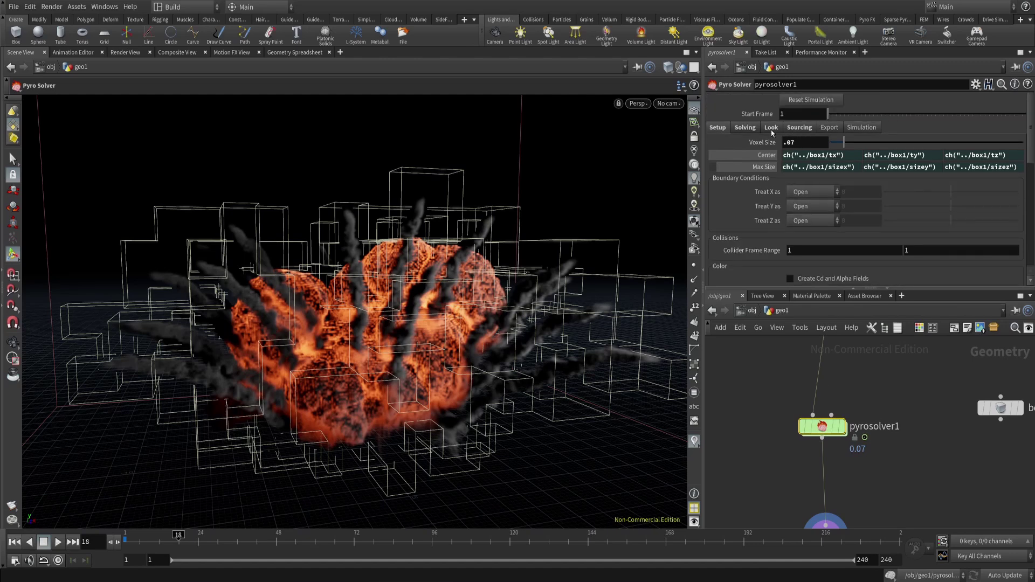
pyautogui.click(799, 127)
pyautogui.click(771, 128)
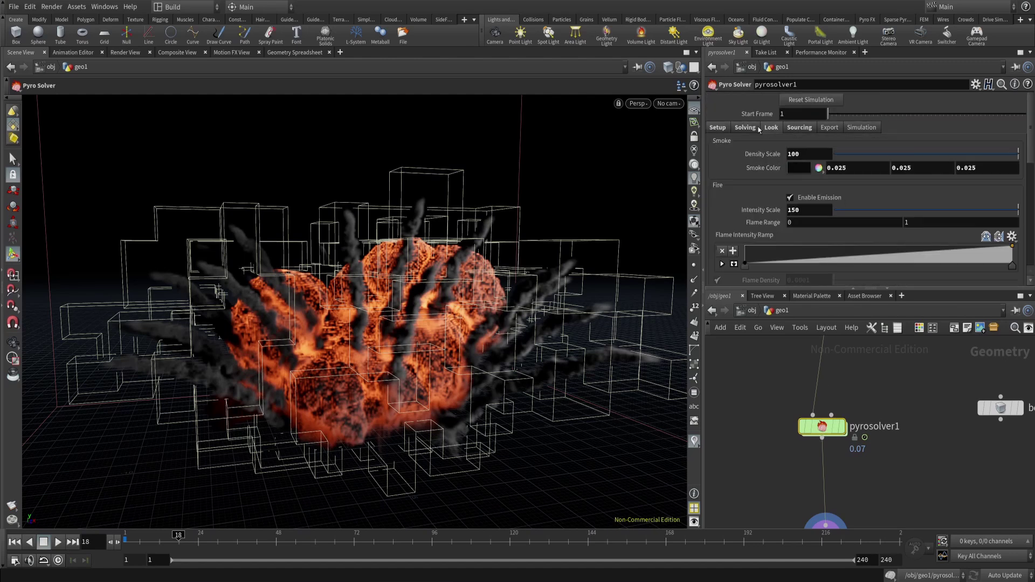
pyautogui.click(745, 127)
pyautogui.click(759, 143)
pyautogui.scroll(-1, 742, 189)
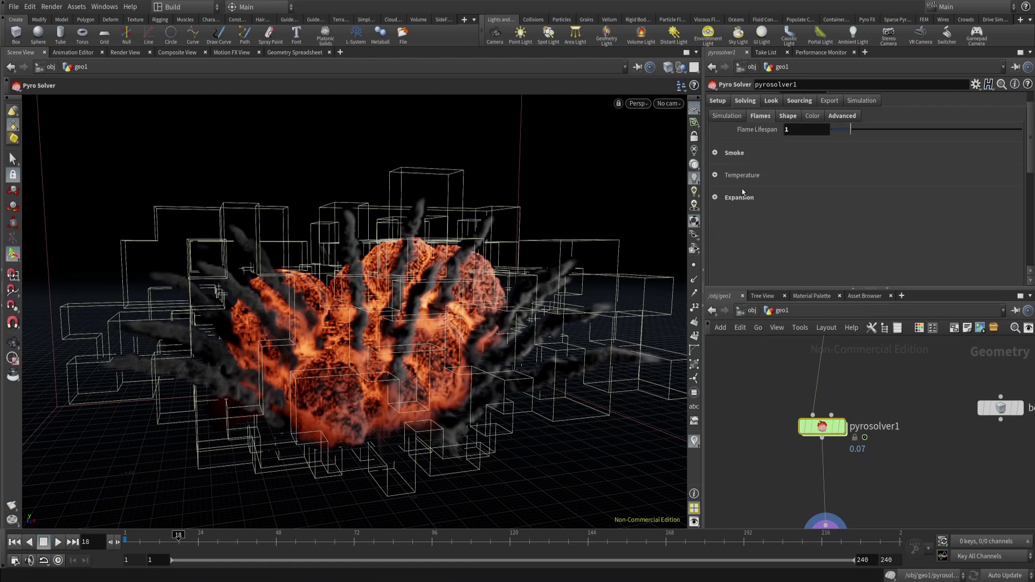
pyautogui.click(716, 176)
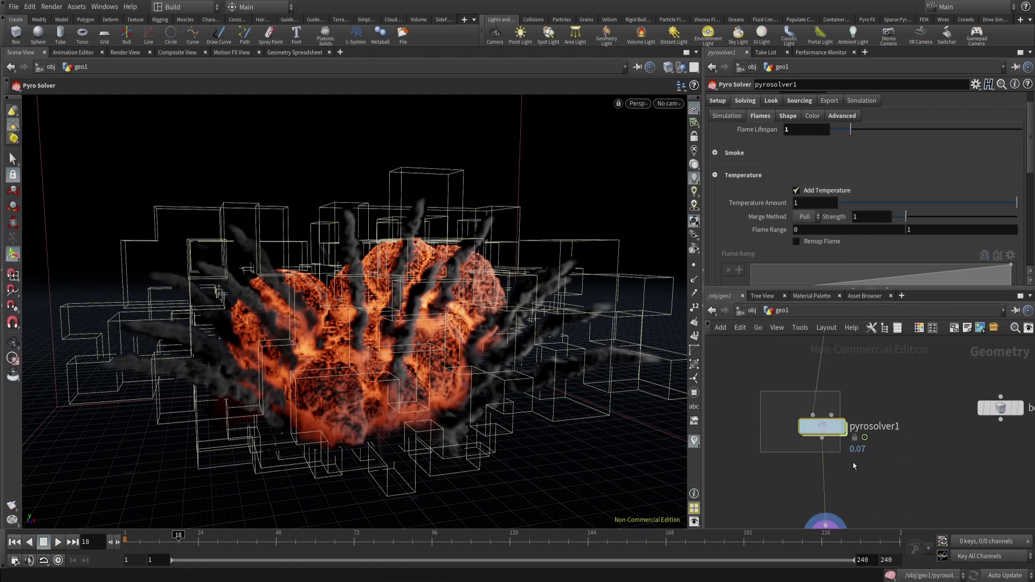
# Move pyrobakevolume1 farther below pyrosolver1 in the network.
pyautogui.moveTo(874, 446); pyautogui.dragTo(878, 372, button='middle')
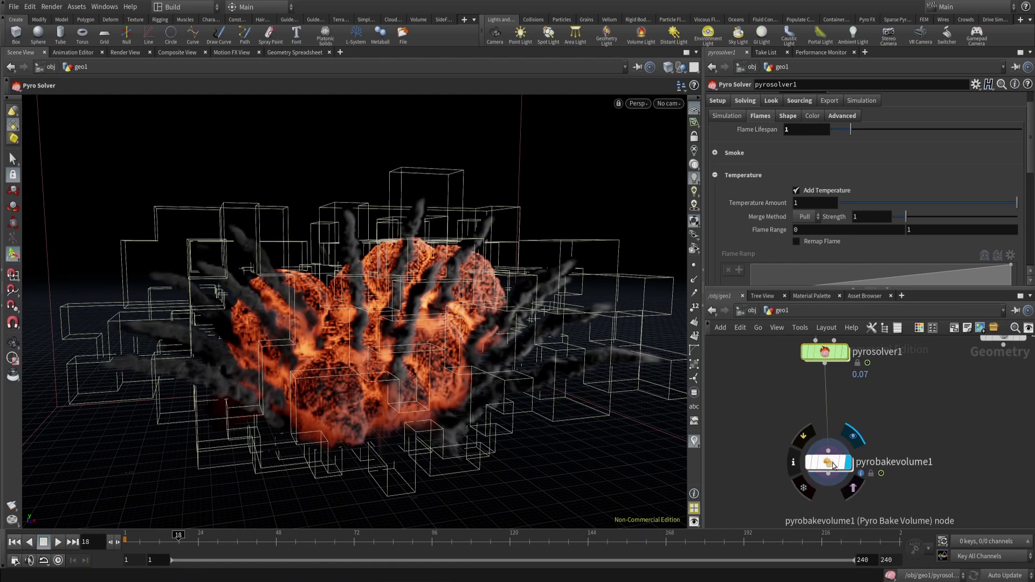
pyautogui.moveTo(831, 465); pyautogui.dragTo(828, 505)
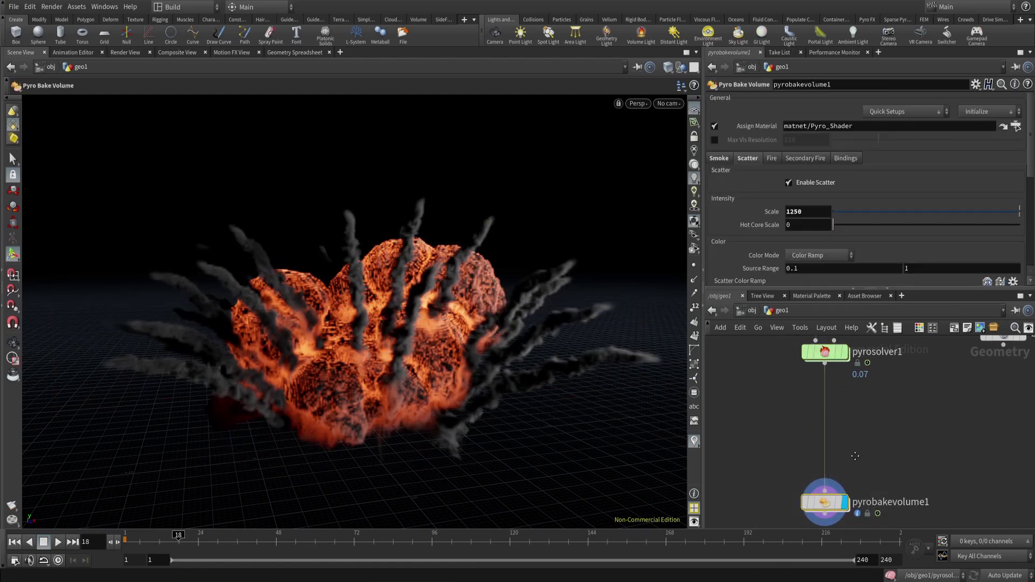
pyautogui.moveTo(855, 456); pyautogui.dragTo(866, 411, button='middle')
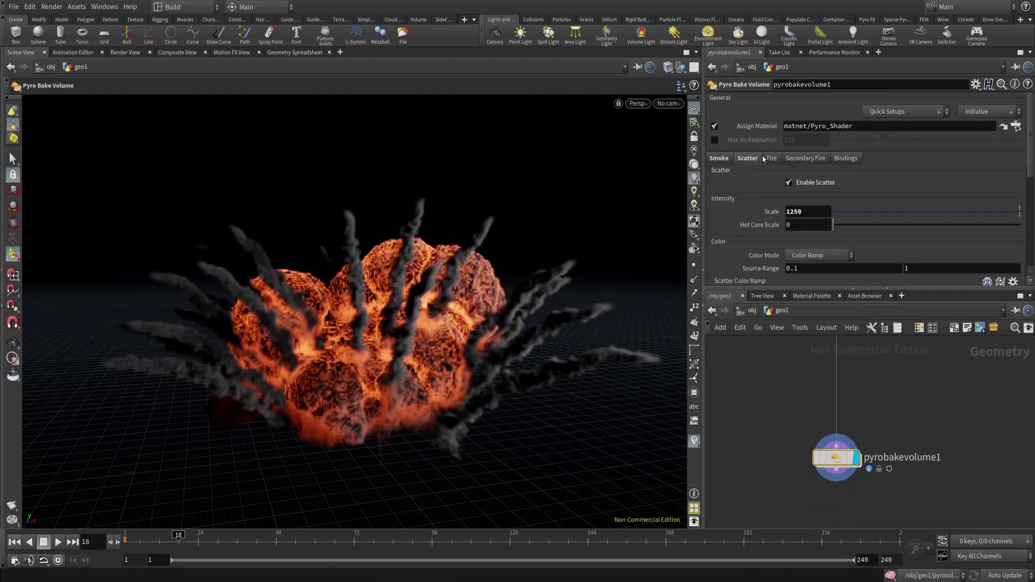
pyautogui.moveTo(878, 387); pyautogui.dragTo(863, 460, button='middle')
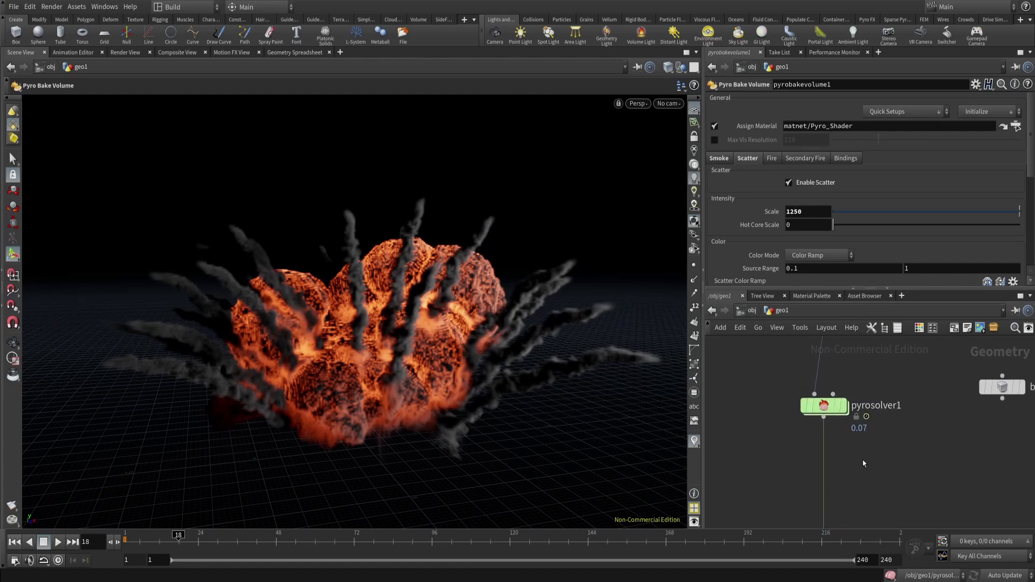
pyautogui.click(825, 408)
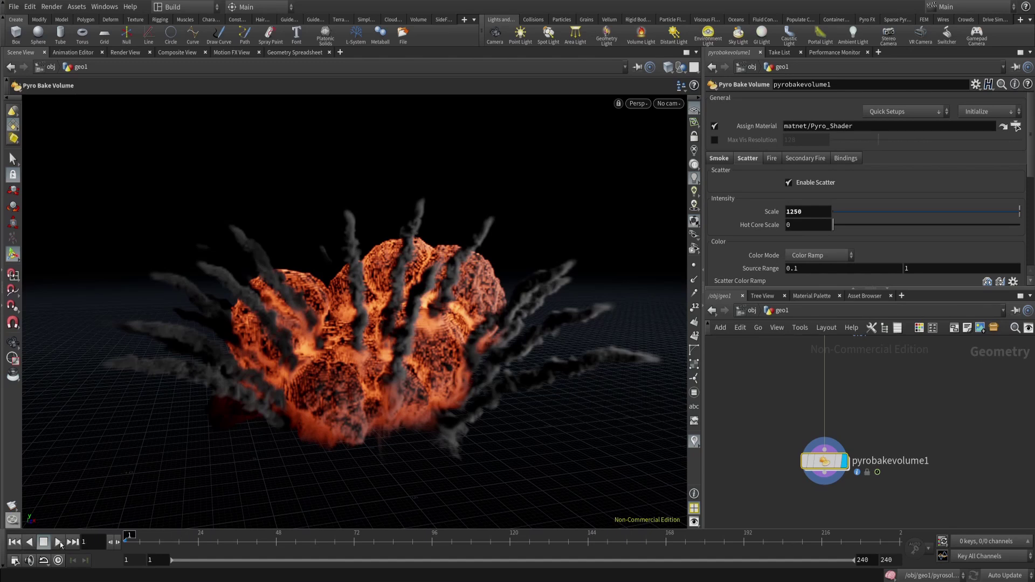
# Resimulate the explosion from frame 1 to frame 25 and examine the baked fireball and smoke trails up close.
pyautogui.click(58, 541)
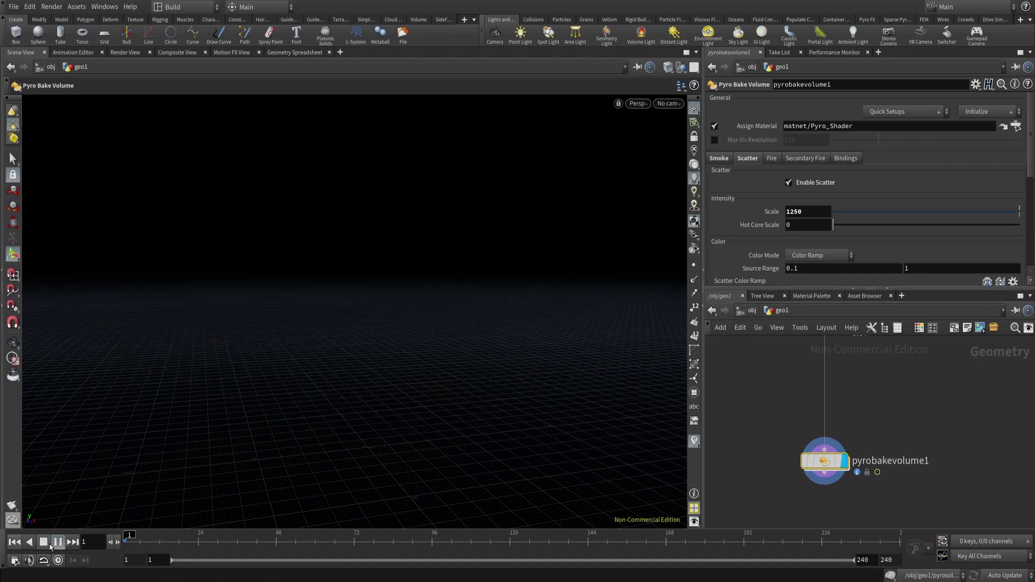
pyautogui.click(200, 544)
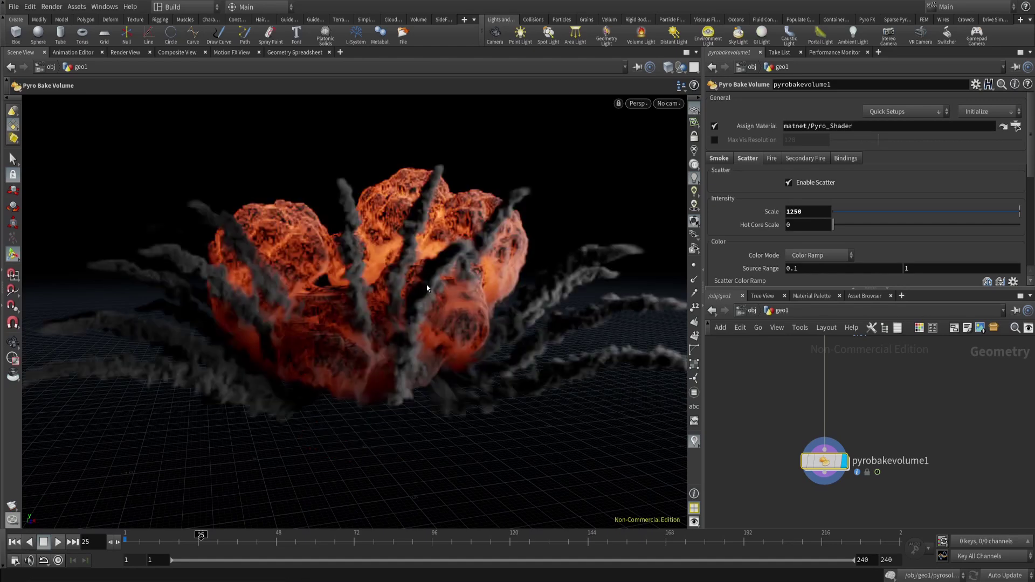
pyautogui.keyDown('alt'); pyautogui.moveTo(427, 286); pyautogui.dragTo(386, 312); pyautogui.keyUp('alt')
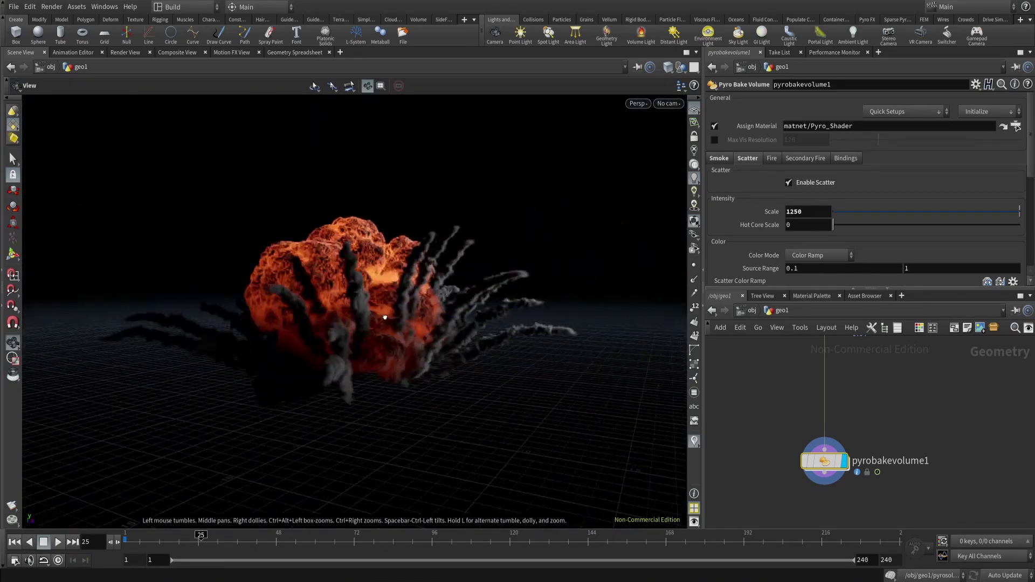
pyautogui.keyDown('alt'); pyautogui.moveTo(386, 312); pyautogui.dragTo(383, 351, button='middle'); pyautogui.keyUp('alt')
pyautogui.keyDown('alt'); pyautogui.moveTo(383, 351); pyautogui.dragTo(411, 338, button='right'); pyautogui.keyUp('alt')
pyautogui.keyDown('alt'); pyautogui.moveTo(391, 301); pyautogui.dragTo(325, 354); pyautogui.keyUp('alt')
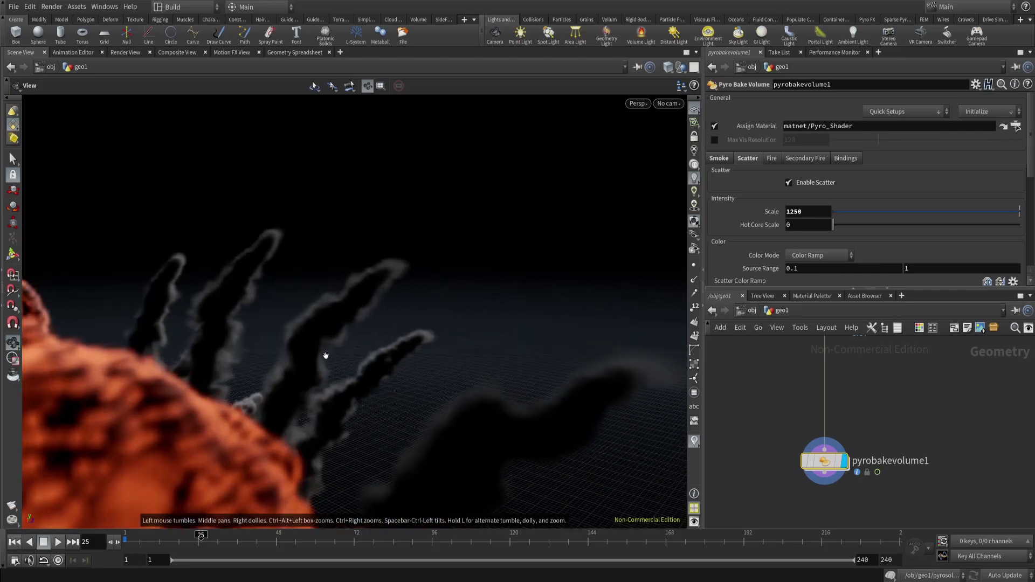
pyautogui.keyDown('alt'); pyautogui.moveTo(381, 288); pyautogui.dragTo(439, 358); pyautogui.keyUp('alt')
# Review the secondary fire settings and volume bindings of pyrobakevolume1.
pyautogui.moveTo(876, 416); pyautogui.dragTo(852, 379, button='middle')
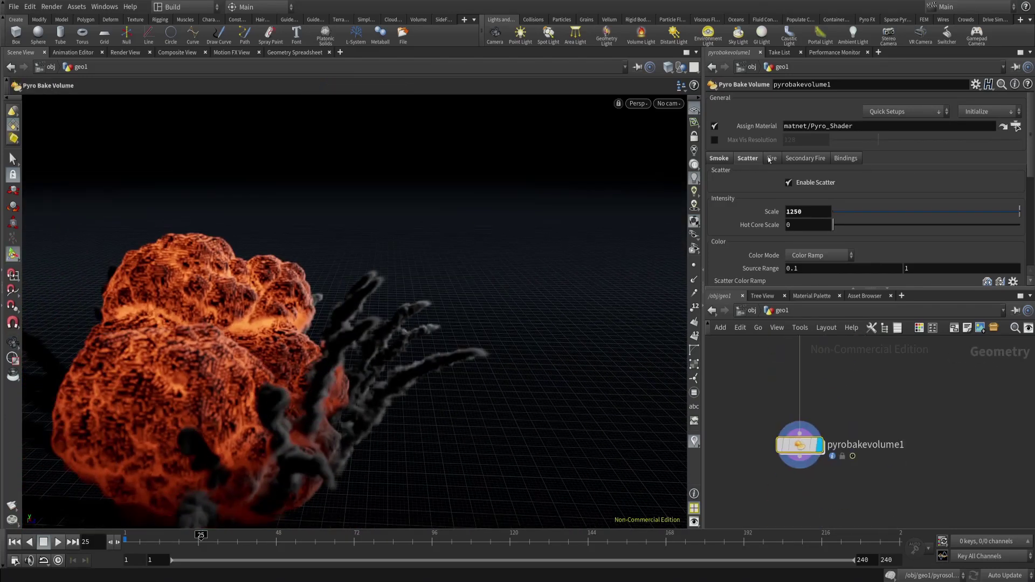
pyautogui.scroll(3, 406, 325)
pyautogui.click(808, 160)
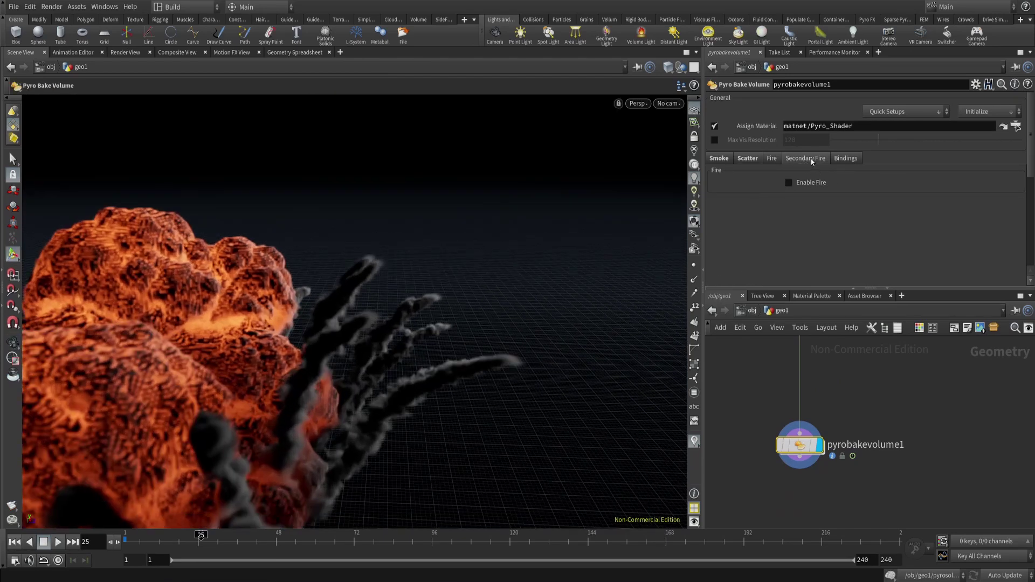
pyautogui.click(844, 159)
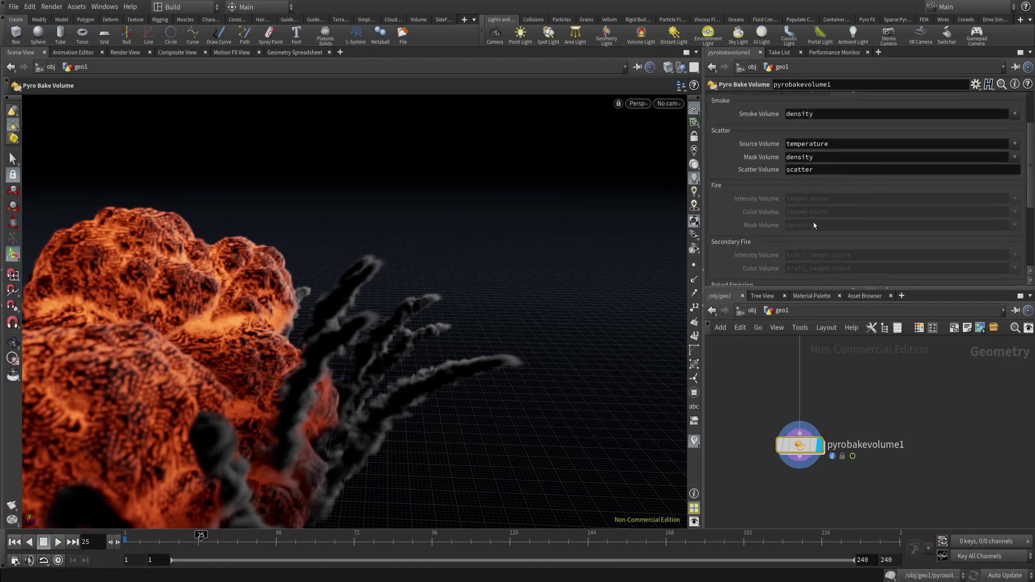
pyautogui.scroll(-2, 818, 234)
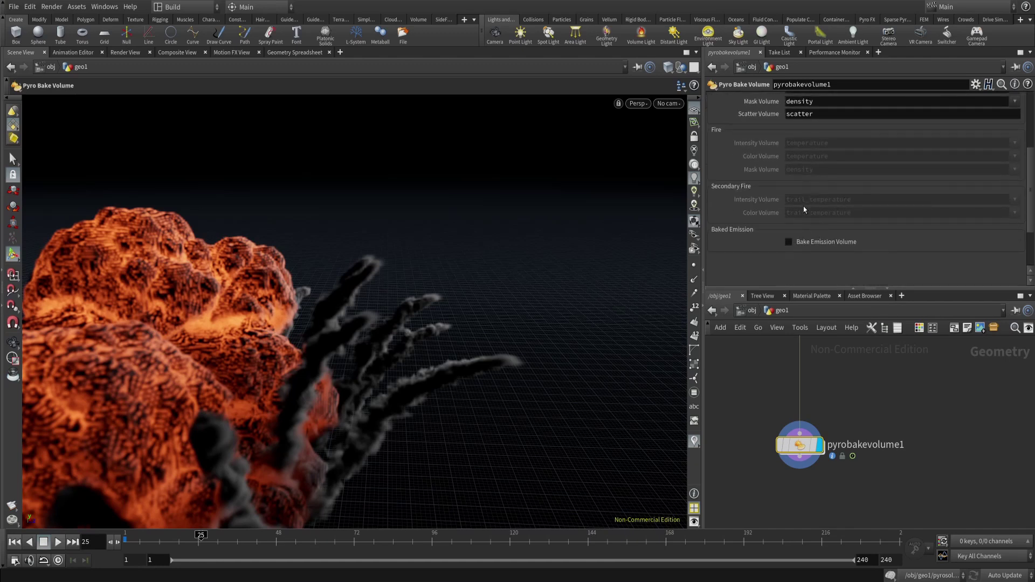
# Insert a Merge node between pyrosolver1 and pyrobakevolume1, wire null1 into it, and inspect the merged volumes.
pyautogui.scroll(3, 757, 190)
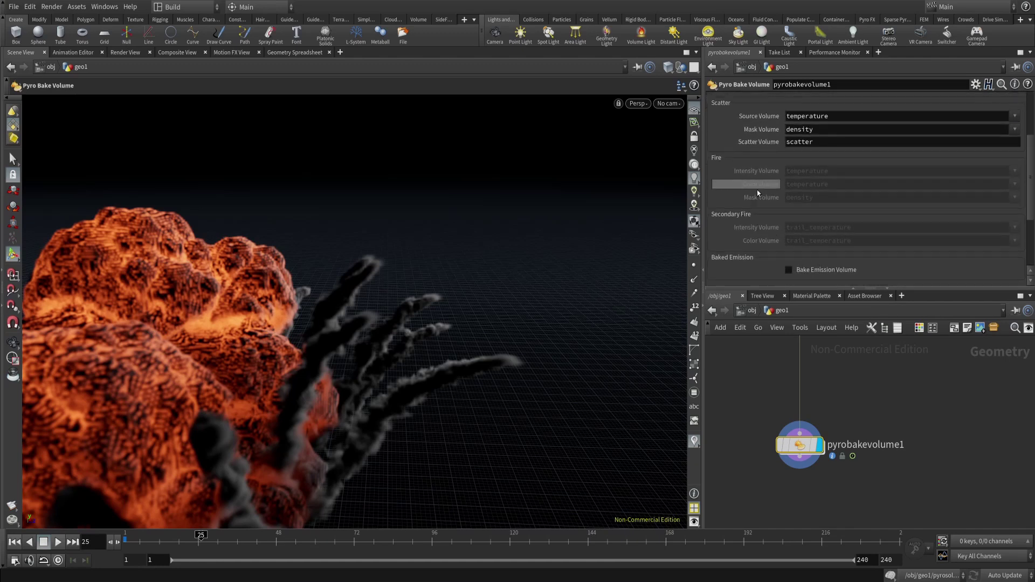
pyautogui.scroll(-4, 858, 443)
pyautogui.moveTo(898, 394); pyautogui.dragTo(821, 465, button='middle')
pyautogui.scroll(3, 848, 412)
pyautogui.moveTo(862, 346); pyautogui.dragTo(821, 419, button='middle')
pyautogui.moveTo(880, 456); pyautogui.dragTo(917, 493)
pyautogui.moveTo(917, 493); pyautogui.dragTo(882, 401, button='middle')
pyautogui.middleClick(879, 397)
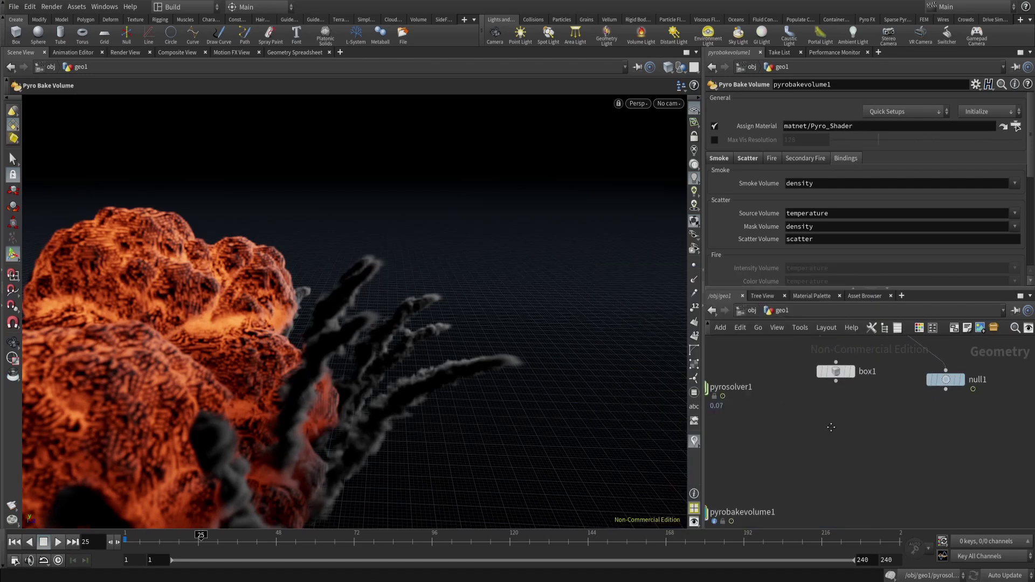
pyautogui.press('Tab')
pyautogui.write('merg')
pyautogui.press('Return')
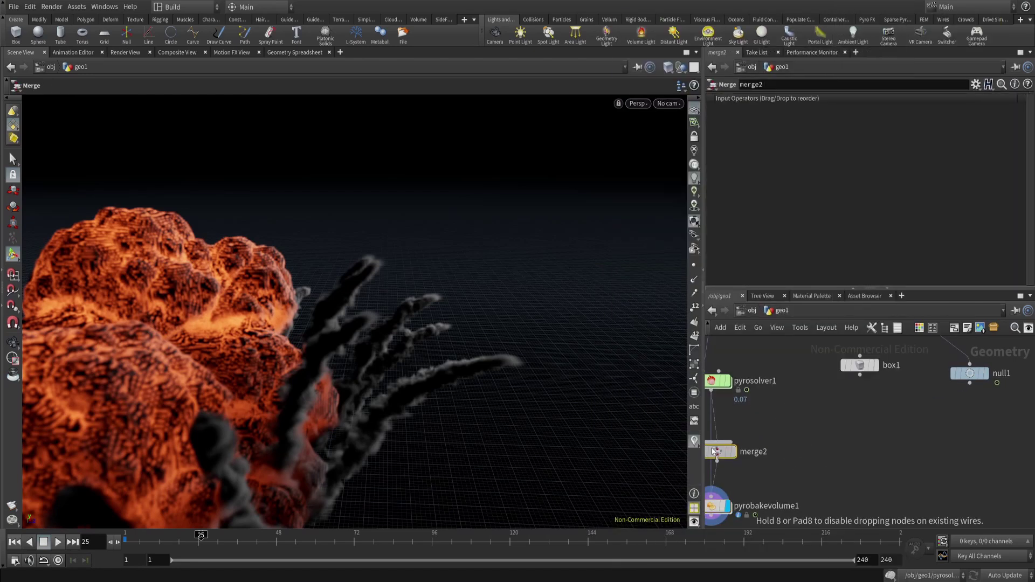
pyautogui.click(715, 452)
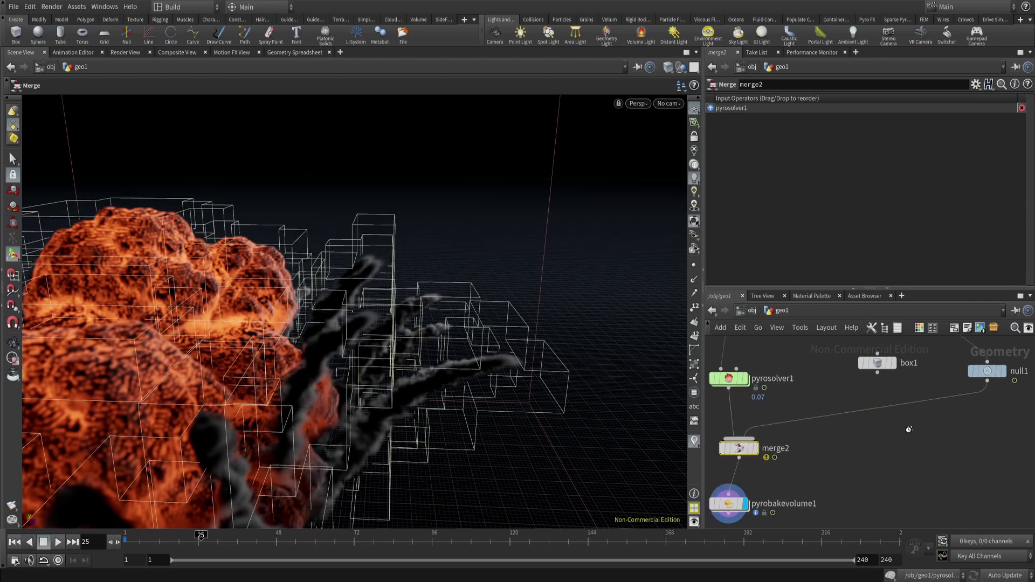
pyautogui.moveTo(909, 430); pyautogui.dragTo(929, 420, button='middle')
pyautogui.middleClick(849, 394)
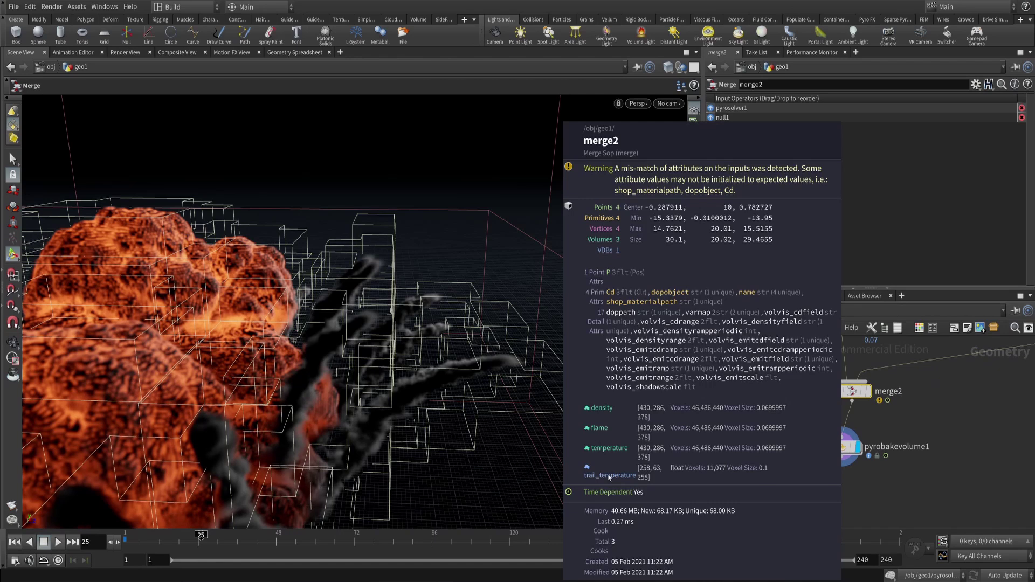
# Move pyrobakevolume1 farther below the new Merge node and enable its secondary fire.
pyautogui.moveTo(842, 446); pyautogui.dragTo(851, 490)
pyautogui.moveTo(892, 451); pyautogui.dragTo(888, 406, button='middle')
pyautogui.click(848, 446)
pyautogui.click(805, 160)
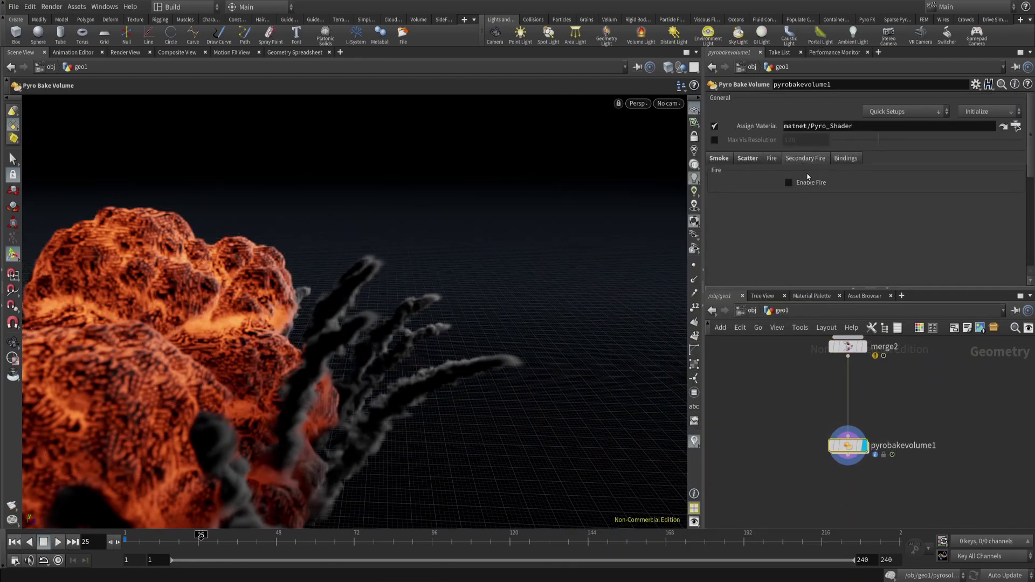
pyautogui.click(811, 184)
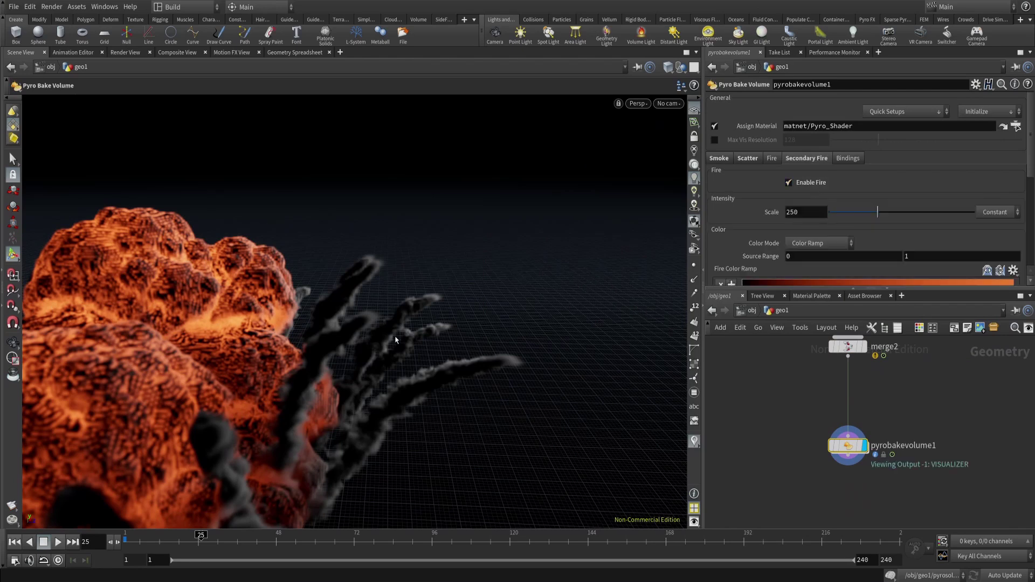
# Examine the whole explosion with its burning trails and go back to frame 14.
pyautogui.keyDown('alt'); pyautogui.moveTo(395, 340); pyautogui.dragTo(439, 323); pyautogui.keyUp('alt')
pyautogui.moveTo(805, 414); pyautogui.dragTo(791, 438, button='middle')
pyautogui.moveTo(523, 432); pyautogui.dragTo(462, 393, button='right')
pyautogui.moveTo(462, 393); pyautogui.dragTo(412, 397)
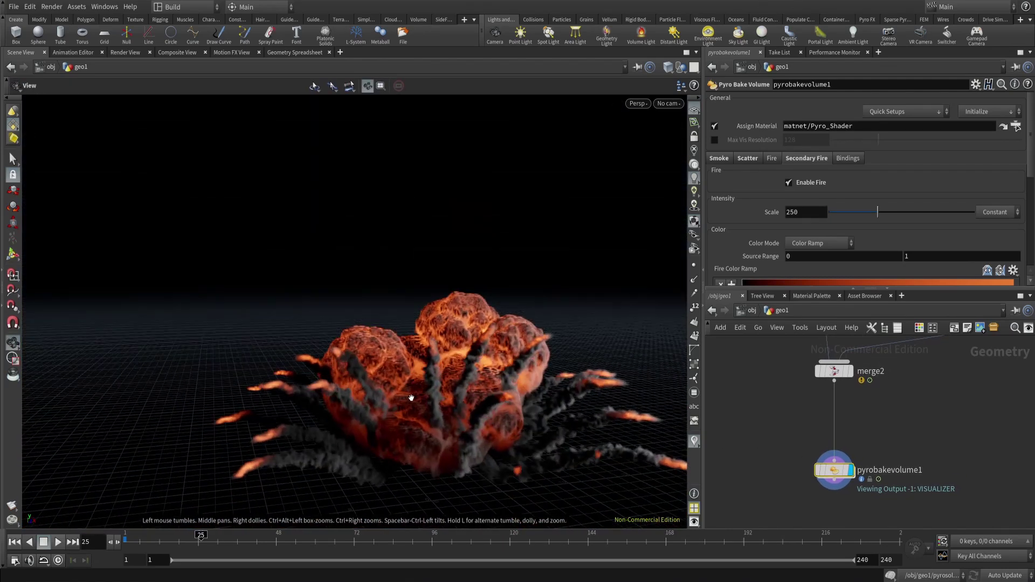
pyautogui.moveTo(411, 398); pyautogui.dragTo(350, 325, button='middle')
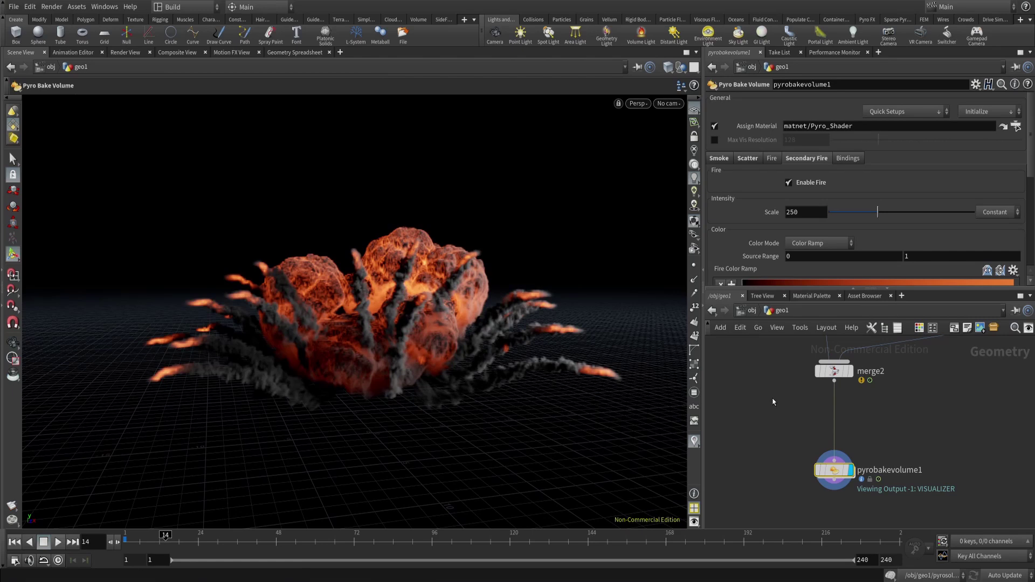
pyautogui.moveTo(786, 397); pyautogui.dragTo(760, 363, button='middle')
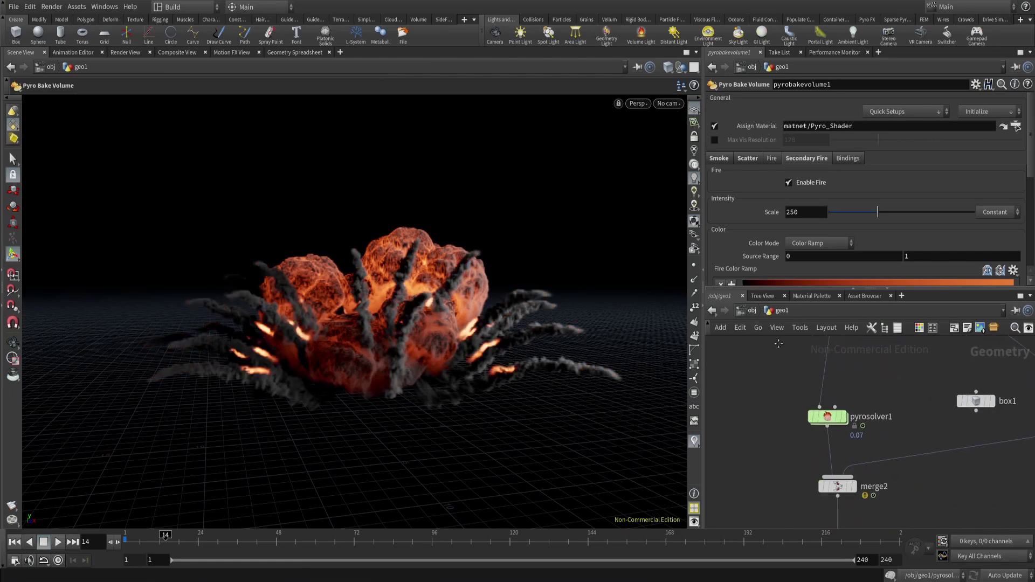
# Select pyrosolver1 and examine the fireball and the glowing trail tips up close at frame 14.
pyautogui.moveTo(780, 369); pyautogui.dragTo(867, 431)
pyautogui.scroll(1, 776, 154)
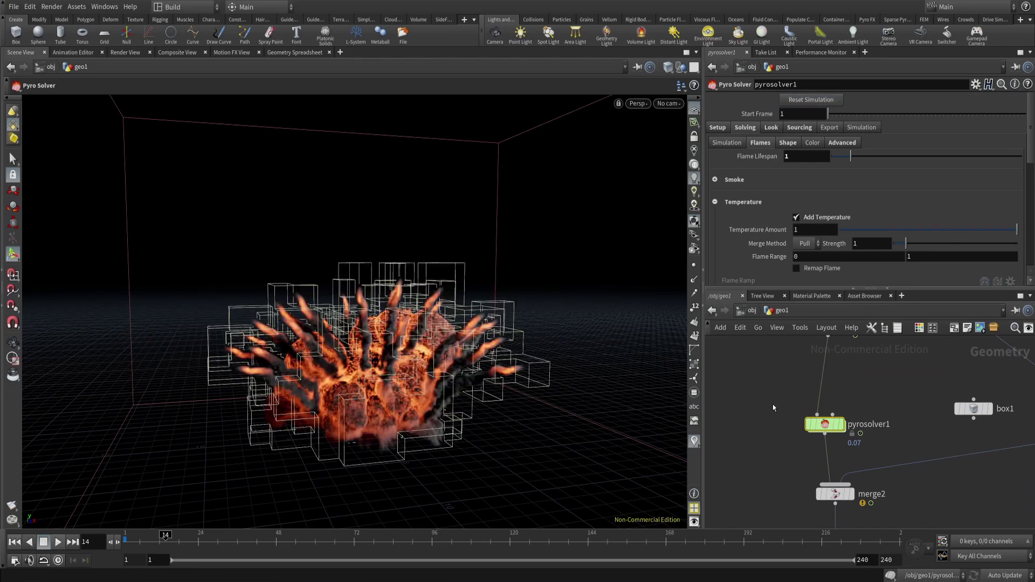
pyautogui.click(772, 405)
pyautogui.moveTo(522, 348); pyautogui.dragTo(517, 254, button='right')
pyautogui.moveTo(518, 254); pyautogui.dragTo(395, 338, button='middle')
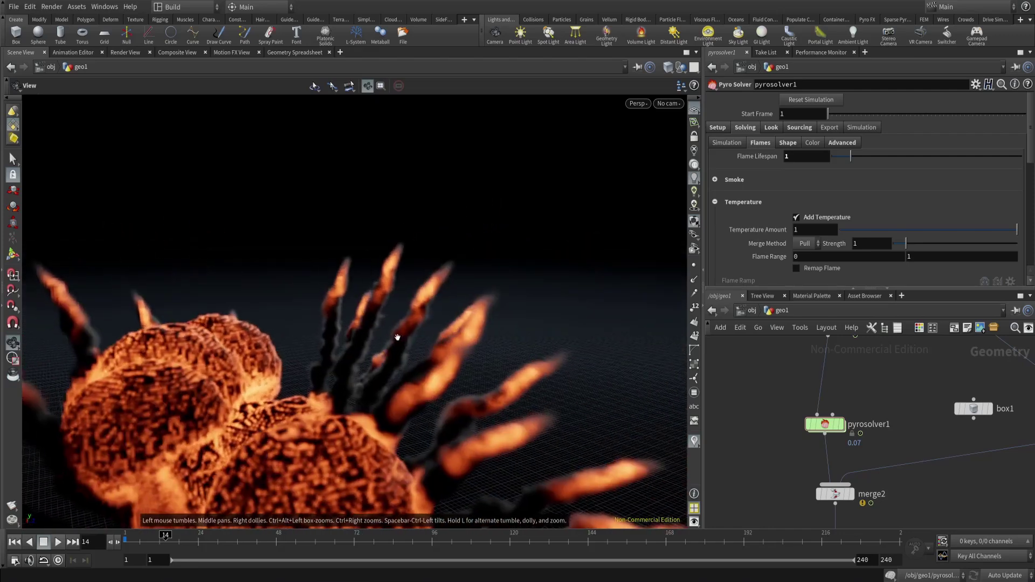
pyautogui.moveTo(395, 337)
pyautogui.mouseDown()
pyautogui.moveTo(478, 338)
pyautogui.moveTo(430, 352)
pyautogui.moveTo(434, 344)
pyautogui.mouseUp()
pyautogui.moveTo(351, 371)
pyautogui.mouseDown()
pyautogui.moveTo(337, 381)
pyautogui.moveTo(401, 350)
pyautogui.moveTo(308, 386)
pyautogui.moveTo(425, 305)
pyautogui.mouseUp()
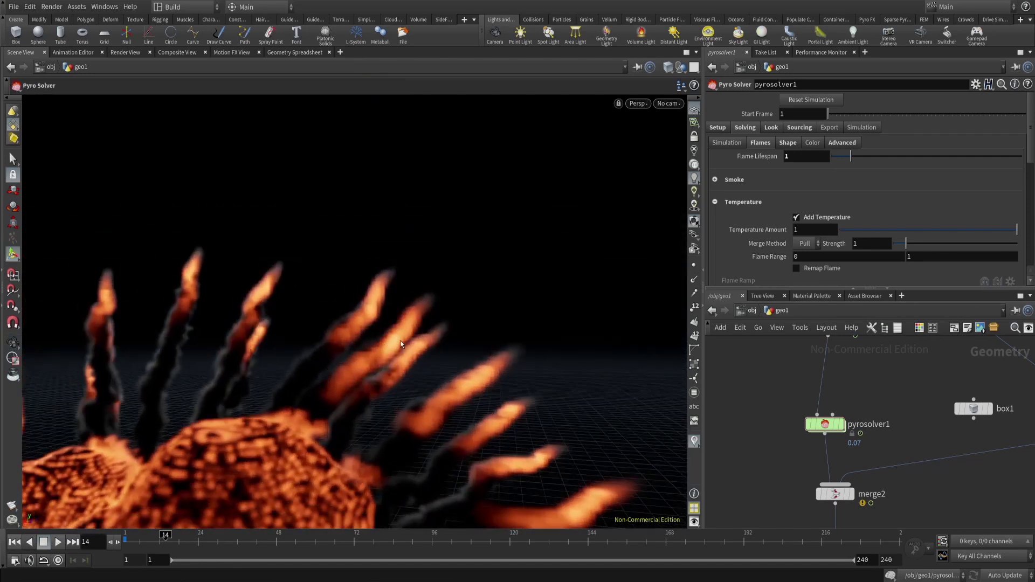
pyautogui.keyDown('alt'); pyautogui.moveTo(400, 344); pyautogui.dragTo(363, 441, button='right'); pyautogui.keyUp('alt')
pyautogui.keyDown('alt'); pyautogui.moveTo(362, 442); pyautogui.dragTo(407, 358); pyautogui.keyUp('alt')
pyautogui.keyDown('alt'); pyautogui.moveTo(456, 324); pyautogui.dragTo(471, 303); pyautogui.keyUp('alt')
pyautogui.keyDown('alt'); pyautogui.moveTo(471, 303); pyautogui.dragTo(431, 342, button='right'); pyautogui.keyUp('alt')
pyautogui.keyDown('alt'); pyautogui.moveTo(432, 342); pyautogui.dragTo(423, 341); pyautogui.keyUp('alt')
# Display trailsource1 and enable noise on Source 1, its temperature attribute.
pyautogui.scroll(-3, 929, 472)
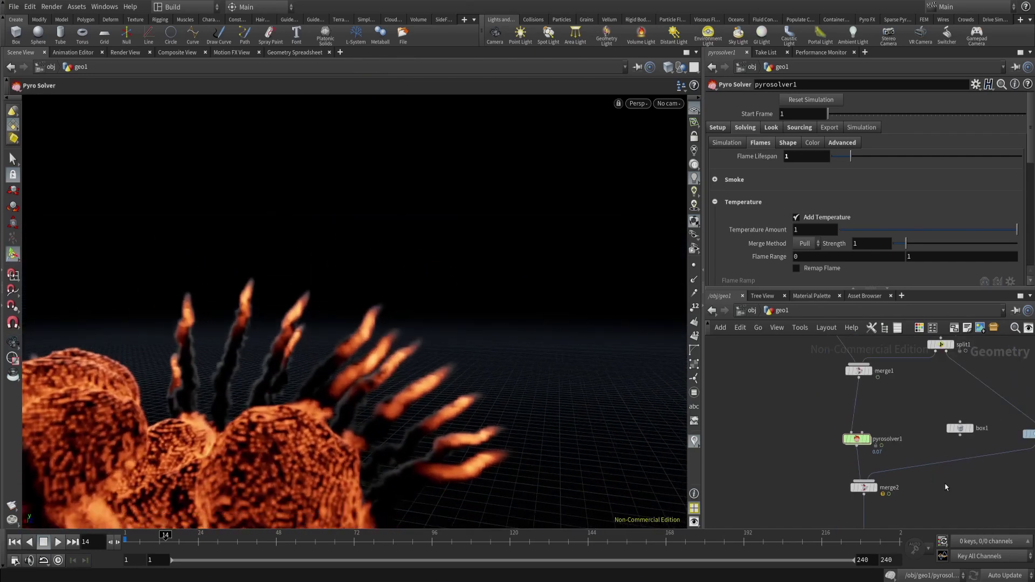
pyautogui.moveTo(1024, 383); pyautogui.dragTo(927, 450, button='middle')
pyautogui.moveTo(934, 361); pyautogui.dragTo(917, 463, button='middle')
pyautogui.scroll(3, 917, 462)
pyautogui.click(833, 428)
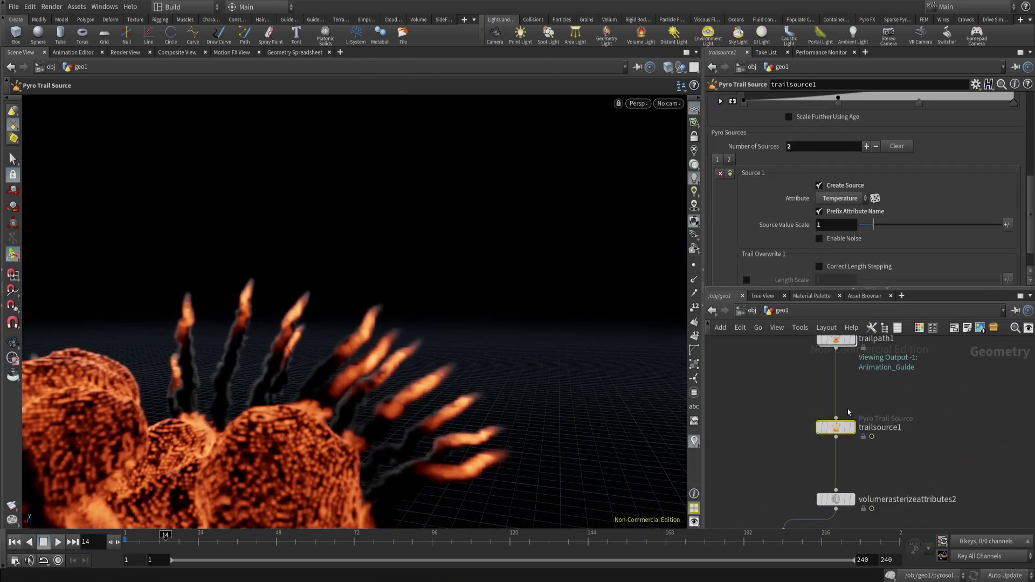
pyautogui.click(853, 427)
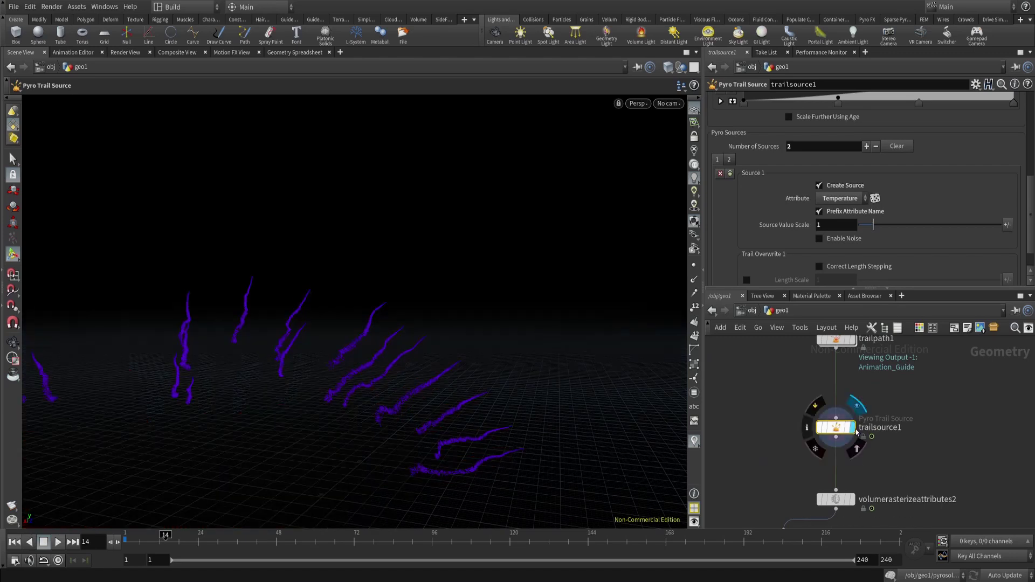
pyautogui.click(832, 241)
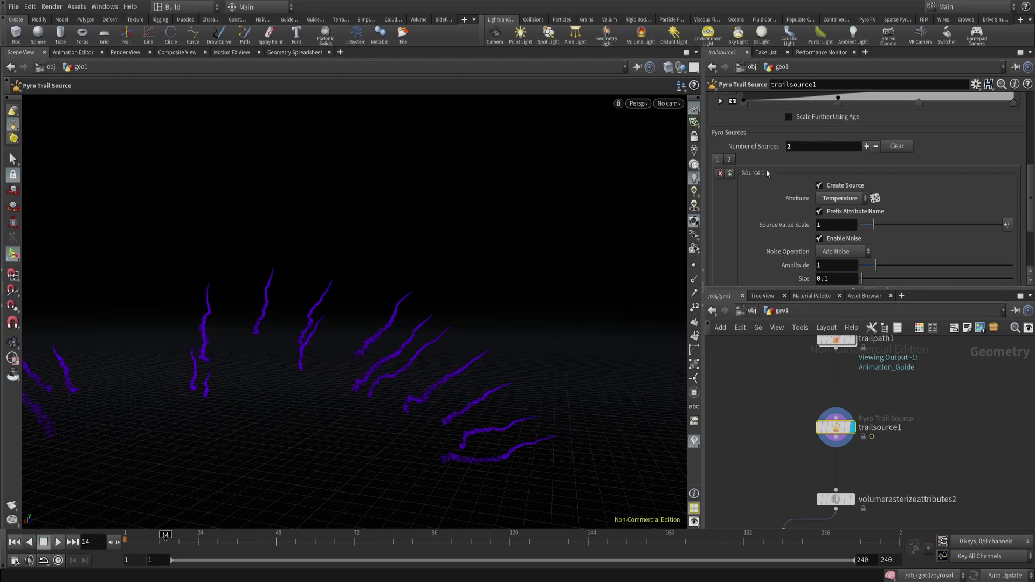
# Temporarily disable the density source of trailsource1 and toggle the temperature noise off and on to compare its effect.
pyautogui.click(730, 160)
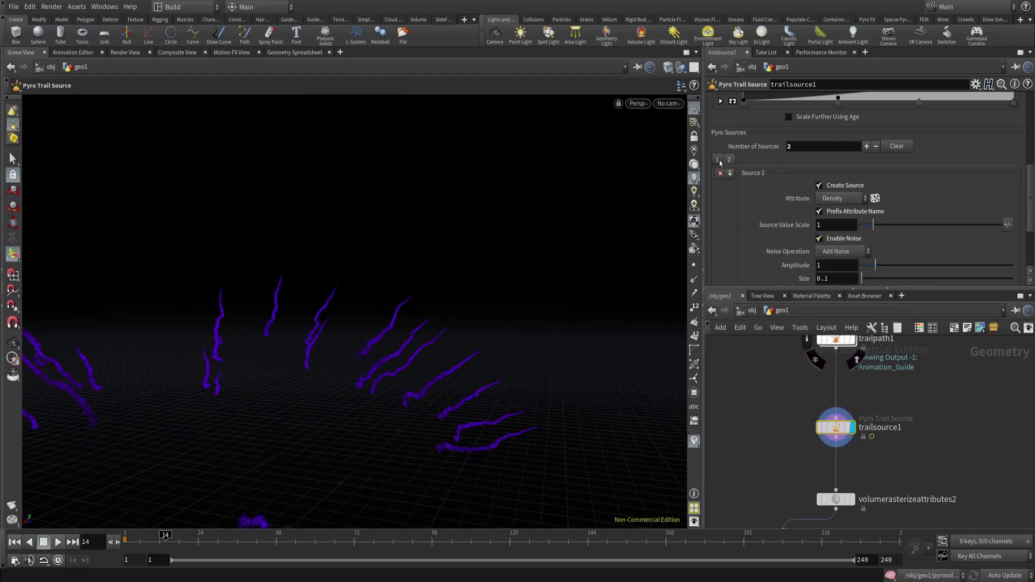
pyautogui.click(844, 186)
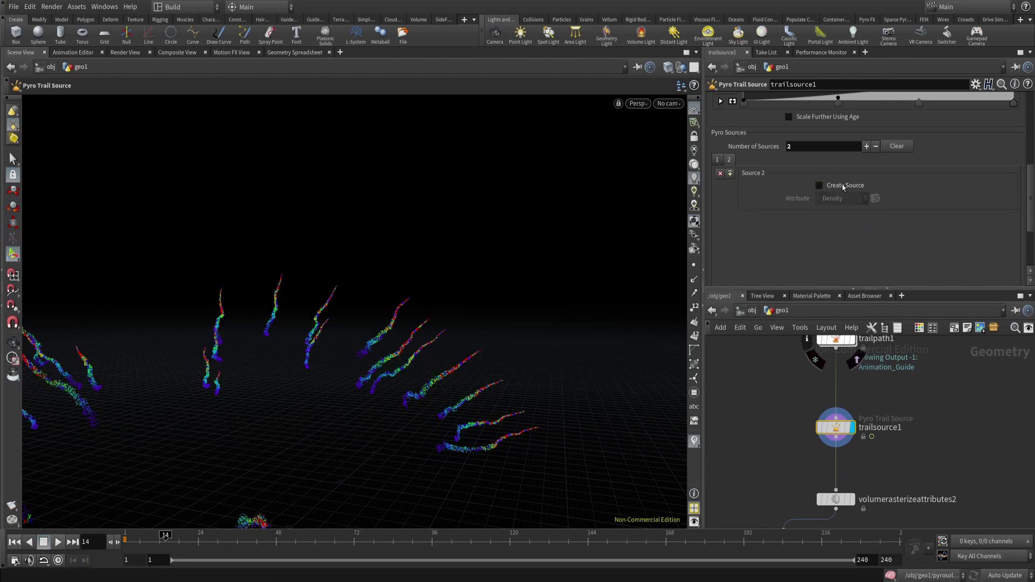
pyautogui.click(718, 162)
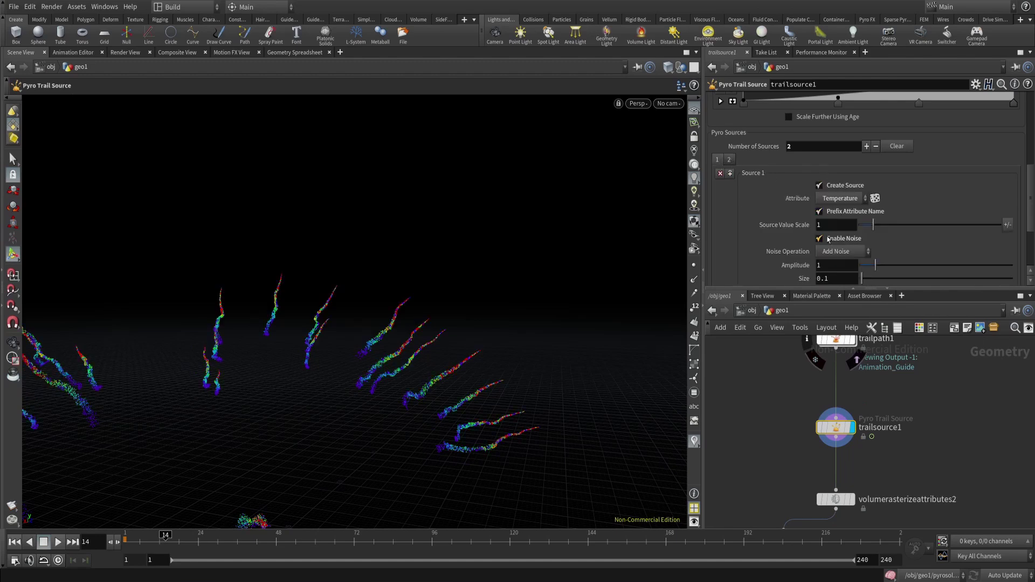
pyautogui.click(829, 240)
pyautogui.click(828, 240)
pyautogui.click(729, 160)
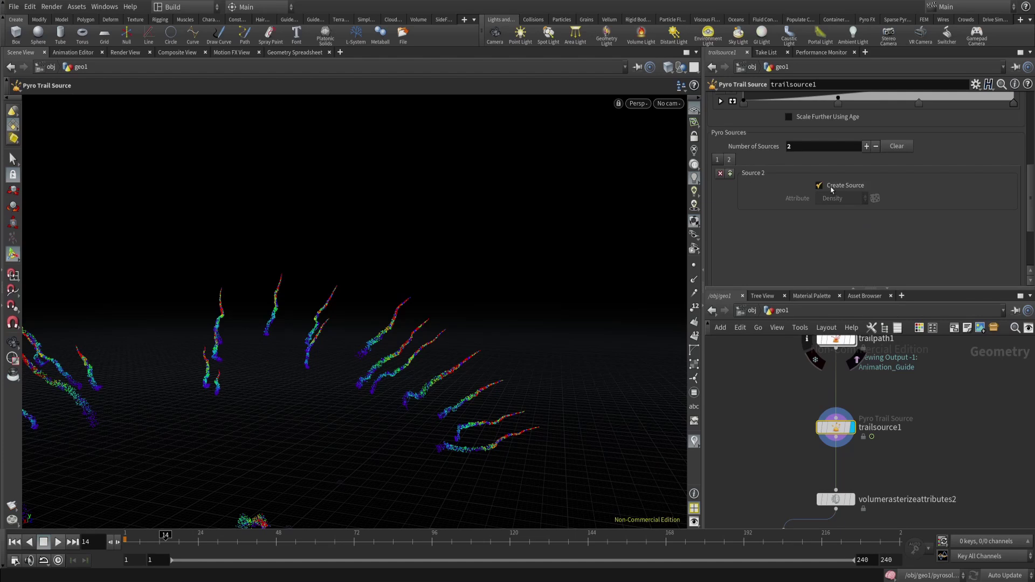
pyautogui.click(830, 187)
# Display pyrobakevolume1 and examine the effect of the temperature noise on the burning trails from all sides.
pyautogui.scroll(-4, 808, 431)
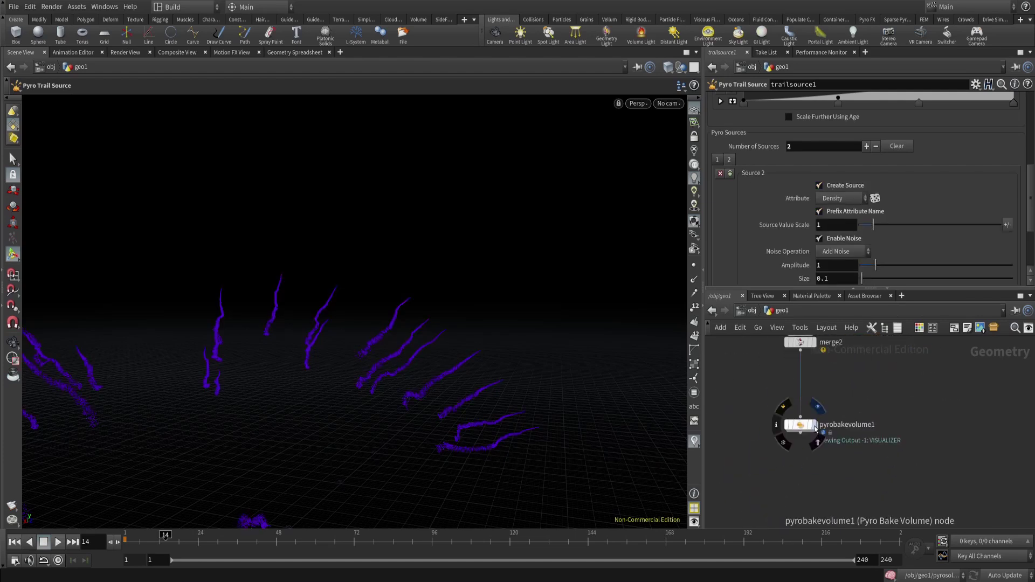
pyautogui.moveTo(852, 380); pyautogui.dragTo(850, 519, button='middle')
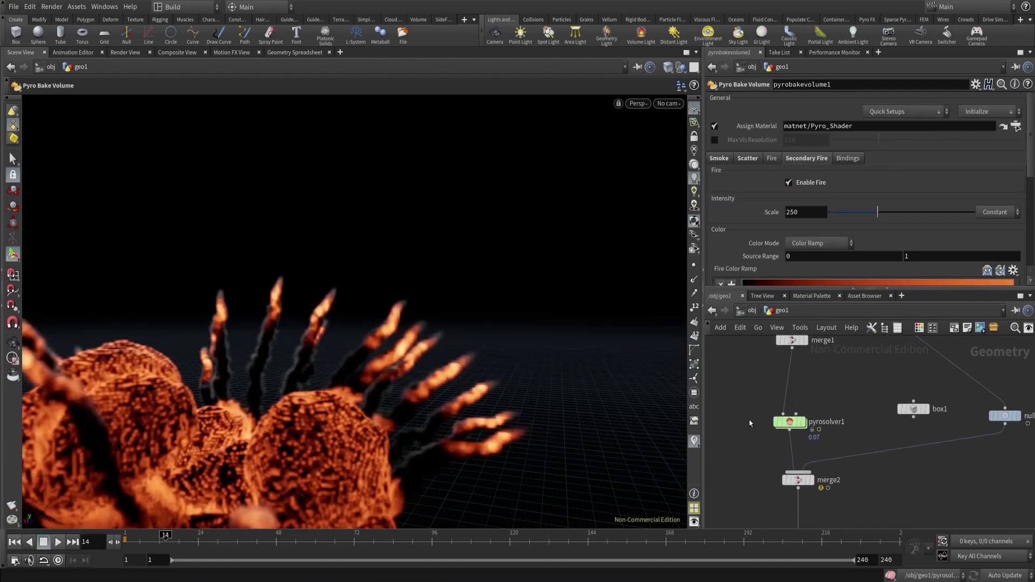
pyautogui.moveTo(422, 394)
pyautogui.keyDown('alt'); pyautogui.mouseDown()
pyautogui.moveTo(426, 345)
pyautogui.moveTo(451, 365)
pyautogui.moveTo(424, 429)
pyautogui.moveTo(469, 386)
pyautogui.moveTo(539, 376)
pyautogui.moveTo(587, 397)
pyautogui.moveTo(448, 395)
pyautogui.moveTo(557, 379)
pyautogui.mouseUp(); pyautogui.keyUp('alt')
pyautogui.keyDown('alt'); pyautogui.moveTo(565, 375); pyautogui.dragTo(493, 334, button='right'); pyautogui.keyUp('alt')
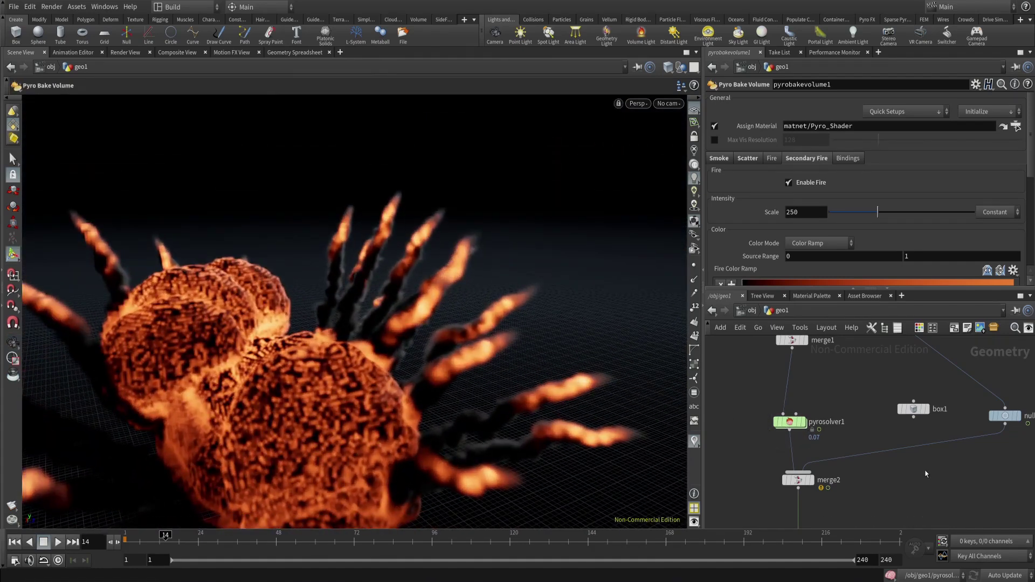
pyautogui.moveTo(880, 457); pyautogui.dragTo(886, 443, button='middle')
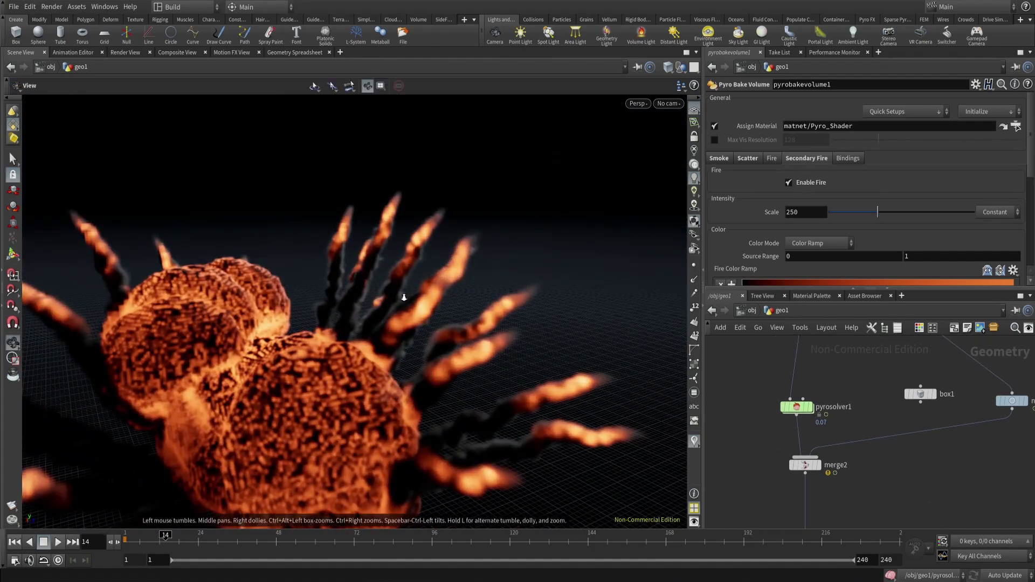
pyautogui.keyDown('alt'); pyautogui.moveTo(402, 296); pyautogui.dragTo(315, 358, button='right'); pyautogui.keyUp('alt')
pyautogui.keyDown('alt'); pyautogui.moveTo(314, 358); pyautogui.dragTo(455, 248); pyautogui.keyUp('alt')
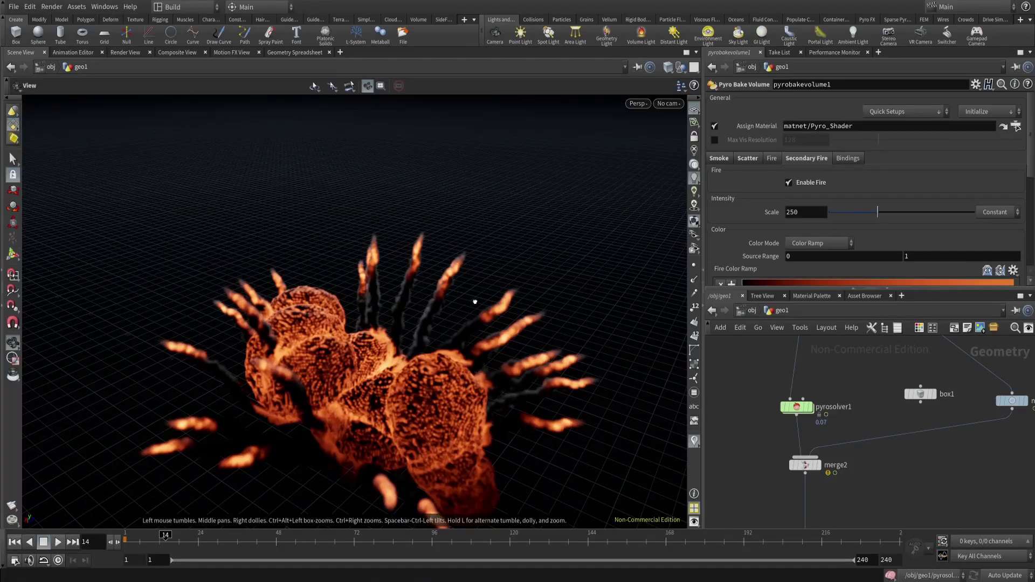
pyautogui.moveTo(475, 302); pyautogui.dragTo(534, 268)
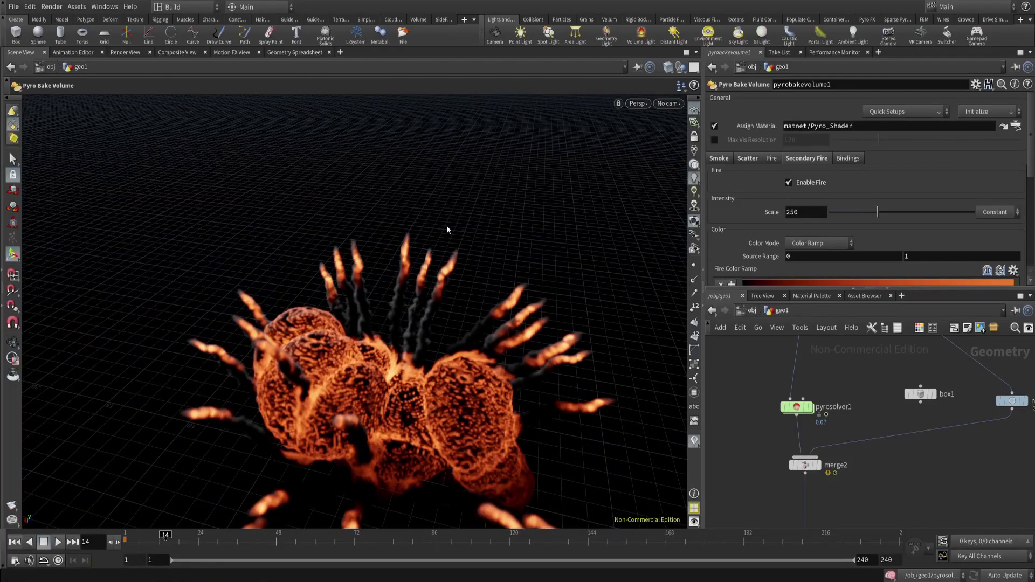
pyautogui.moveTo(448, 229); pyautogui.dragTo(485, 297)
pyautogui.moveTo(464, 237); pyautogui.dragTo(557, 178)
pyautogui.moveTo(545, 208); pyautogui.dragTo(458, 242, button='right')
pyautogui.moveTo(459, 243); pyautogui.dragTo(345, 264)
pyautogui.moveTo(345, 264); pyautogui.dragTo(318, 334, button='middle')
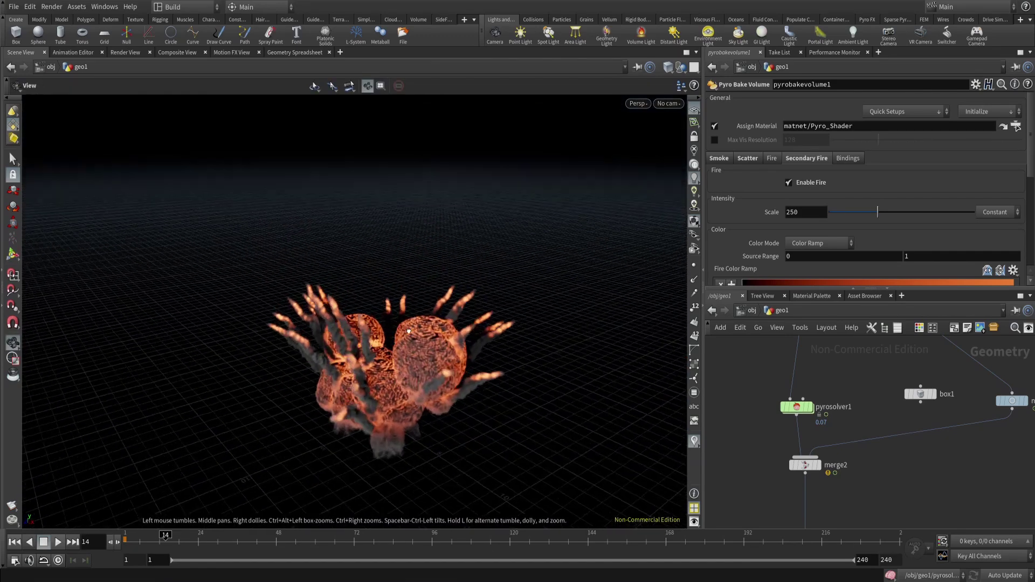
pyautogui.moveTo(318, 335); pyautogui.dragTo(410, 345)
pyautogui.moveTo(409, 345); pyautogui.dragTo(350, 324, button='right')
pyautogui.moveTo(350, 323); pyautogui.dragTo(435, 282)
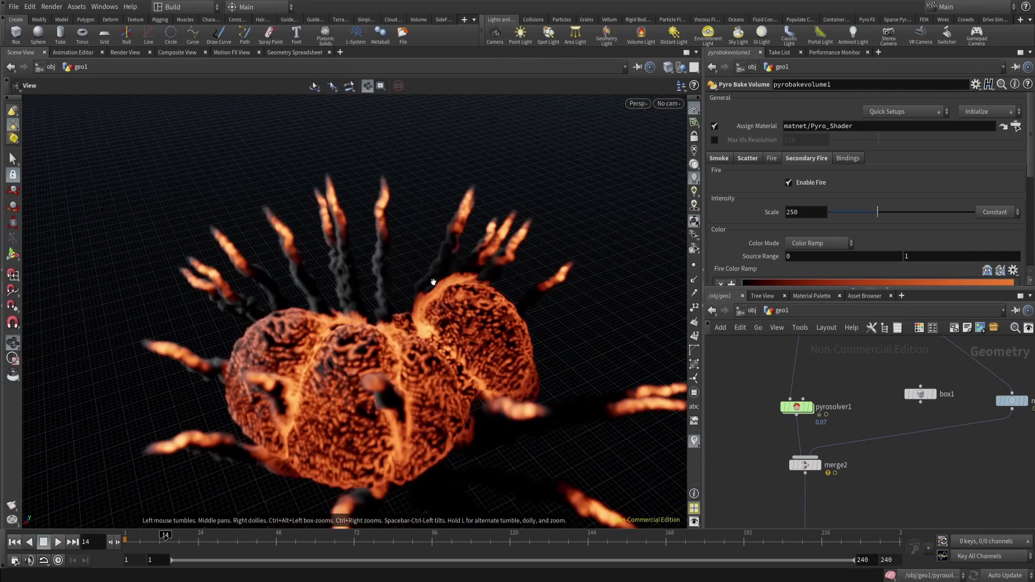
pyautogui.moveTo(475, 318); pyautogui.dragTo(438, 265, button='middle')
pyautogui.scroll(-3, 435, 372)
pyautogui.moveTo(438, 265); pyautogui.dragTo(468, 331)
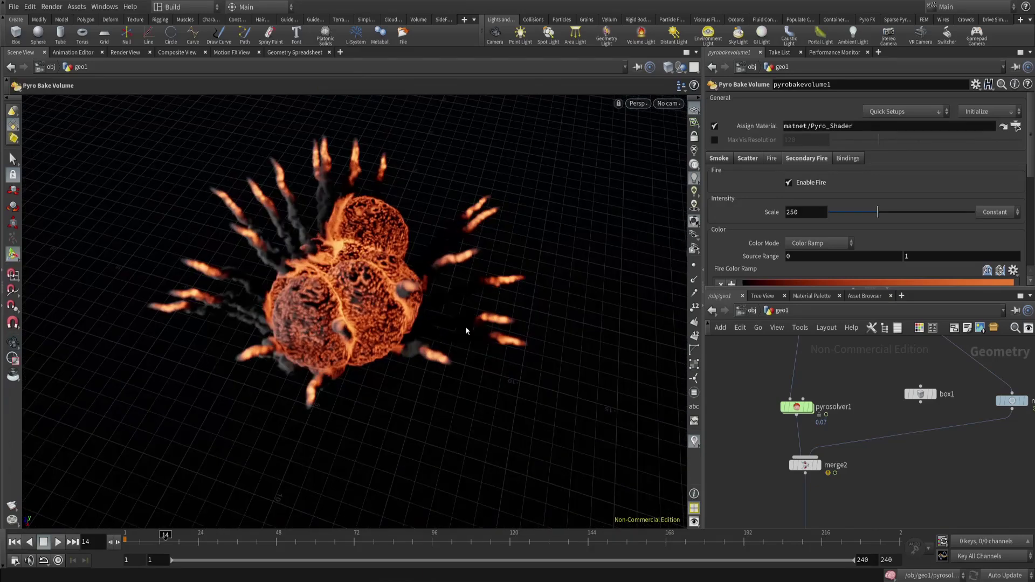
pyautogui.moveTo(254, 296); pyautogui.dragTo(411, 282)
pyautogui.moveTo(411, 282); pyautogui.dragTo(502, 240, button='middle')
pyautogui.moveTo(501, 240); pyautogui.dragTo(437, 269, button='right')
pyautogui.moveTo(437, 270); pyautogui.dragTo(512, 303)
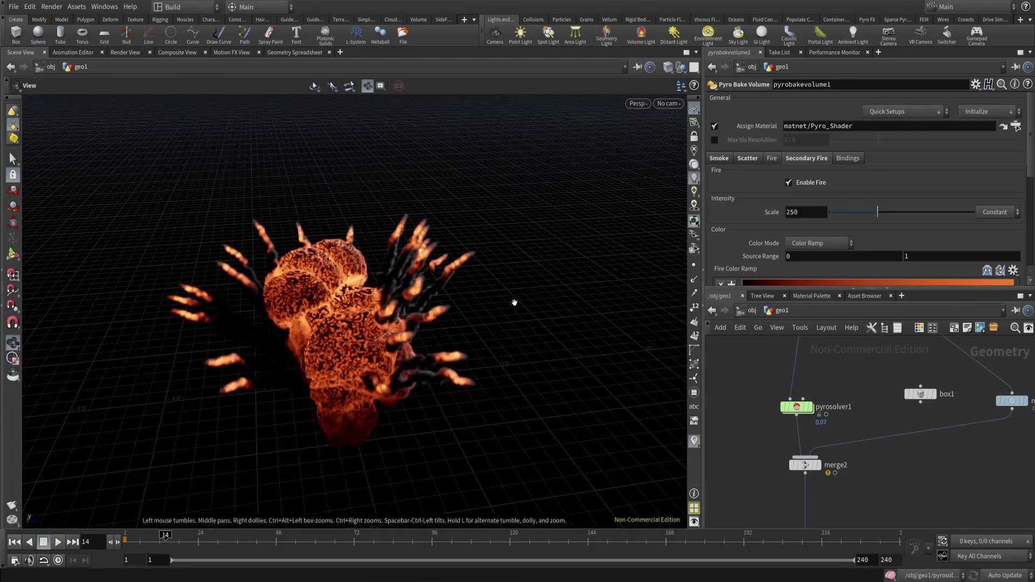
# Display trailsource1 and turn off Create Source for Source 2, its density attribute.
pyautogui.scroll(-4, 957, 471)
pyautogui.moveTo(956, 470); pyautogui.dragTo(892, 525, button='middle')
pyautogui.scroll(4, 892, 420)
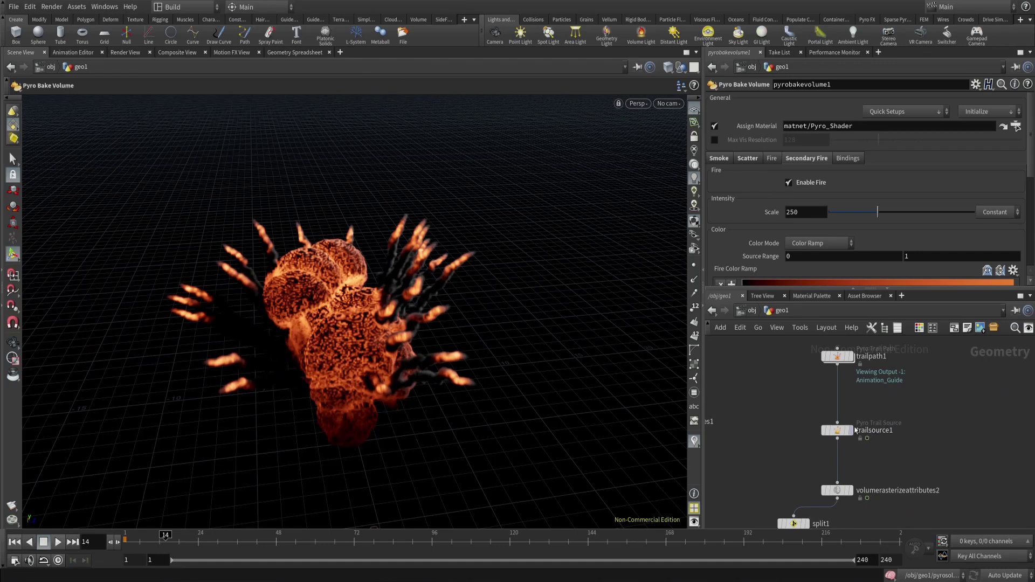
pyautogui.click(837, 432)
pyautogui.scroll(1, 746, 225)
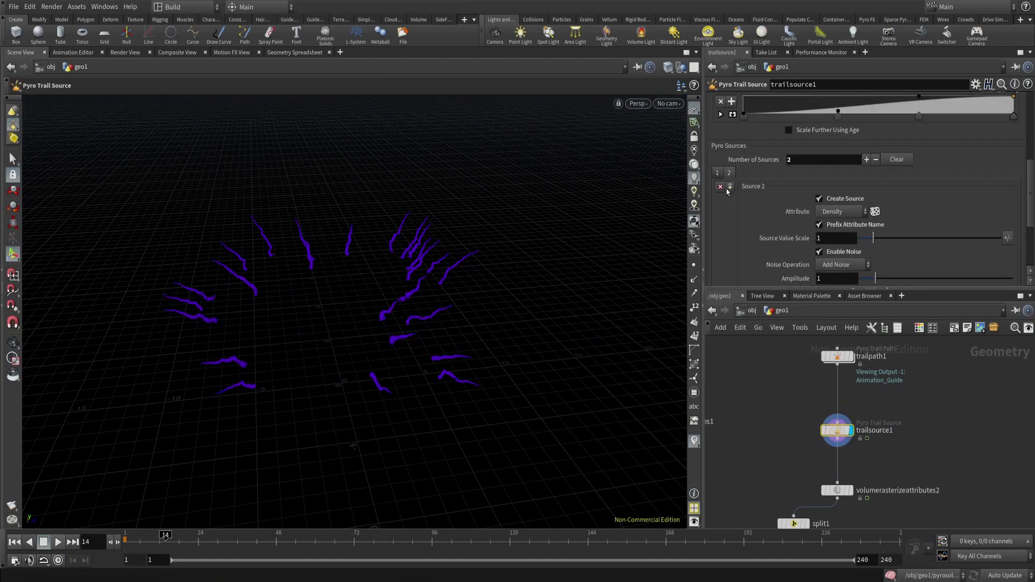
pyautogui.keyDown('alt'); pyautogui.moveTo(376, 282); pyautogui.dragTo(437, 242, button='right'); pyautogui.keyUp('alt')
pyautogui.keyDown('alt'); pyautogui.moveTo(485, 254); pyautogui.dragTo(476, 280); pyautogui.keyUp('alt')
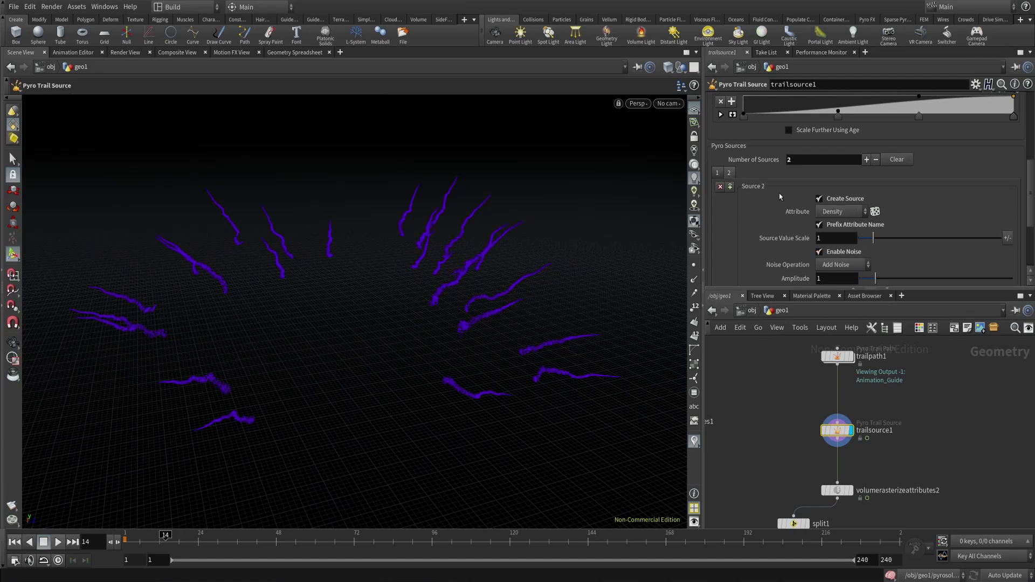
pyautogui.click(841, 199)
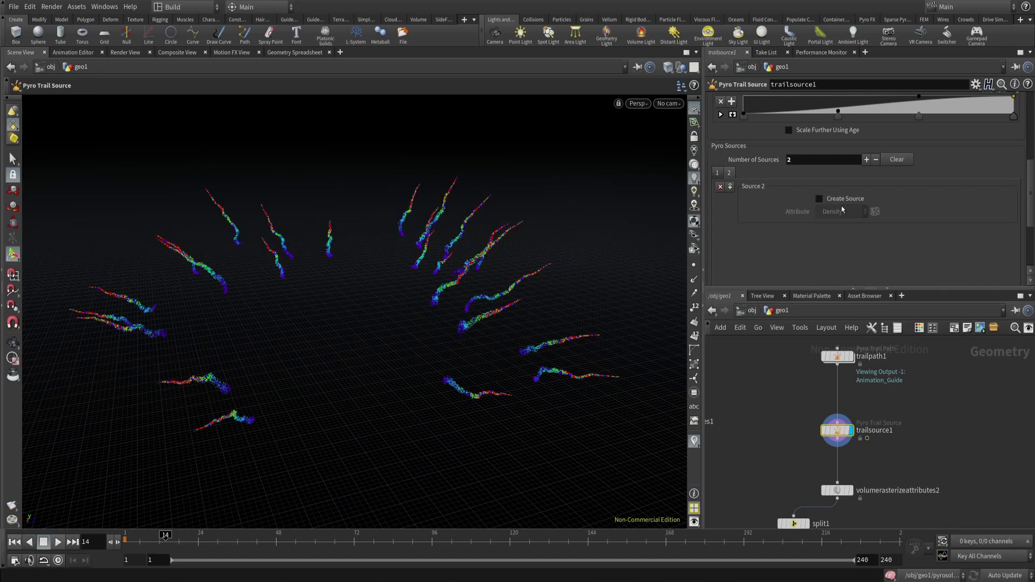
# Set the size of the temperature noise on Source 1 of trailsource1 to 5 and review all the trails.
pyautogui.keyDown('alt'); pyautogui.moveTo(425, 277); pyautogui.dragTo(506, 235, button='right'); pyautogui.keyUp('alt')
pyautogui.keyDown('alt'); pyautogui.moveTo(506, 235); pyautogui.dragTo(371, 280, button='middle'); pyautogui.keyUp('alt')
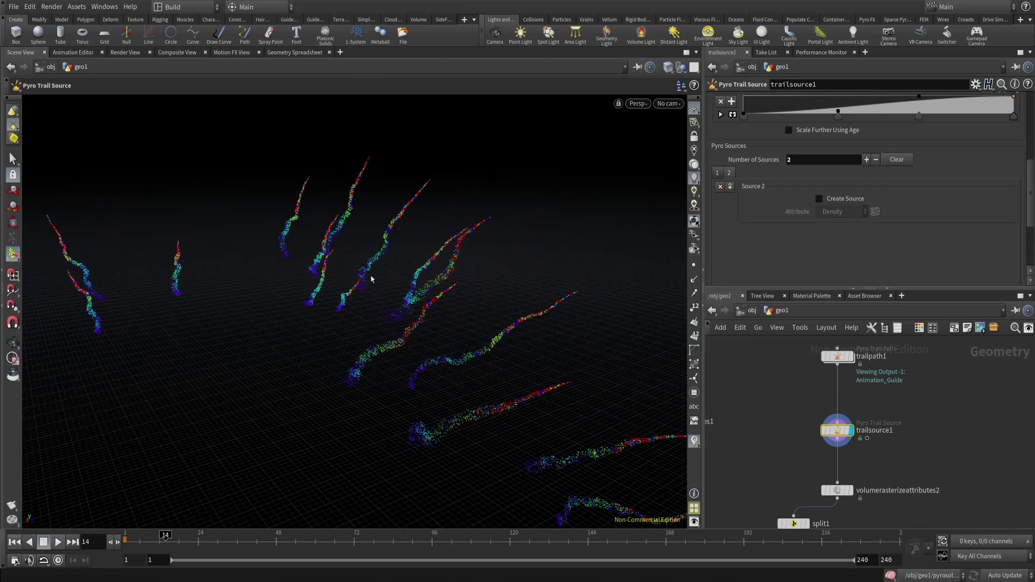
pyautogui.click(717, 173)
pyautogui.scroll(-3, 846, 207)
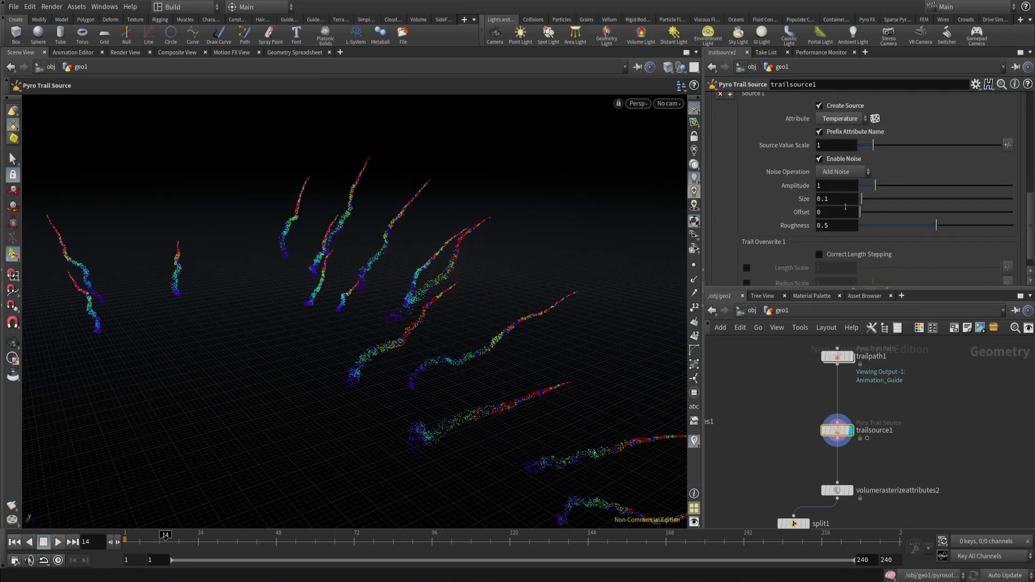
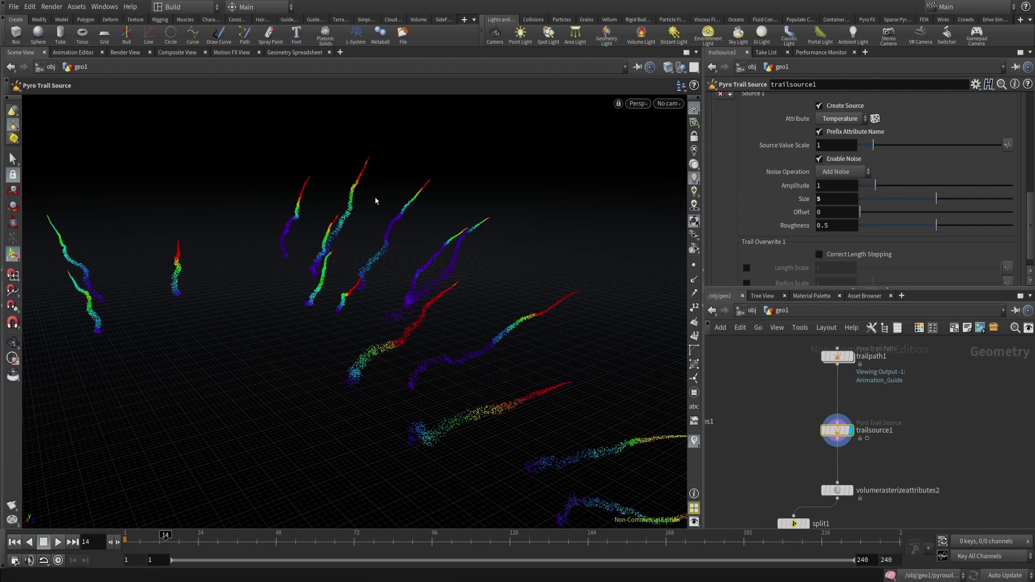
pyautogui.keyDown('alt'); pyautogui.moveTo(377, 201); pyautogui.dragTo(245, 414, button='right'); pyautogui.keyUp('alt')
pyautogui.keyDown('alt'); pyautogui.moveTo(372, 240); pyautogui.dragTo(398, 318); pyautogui.keyUp('alt')
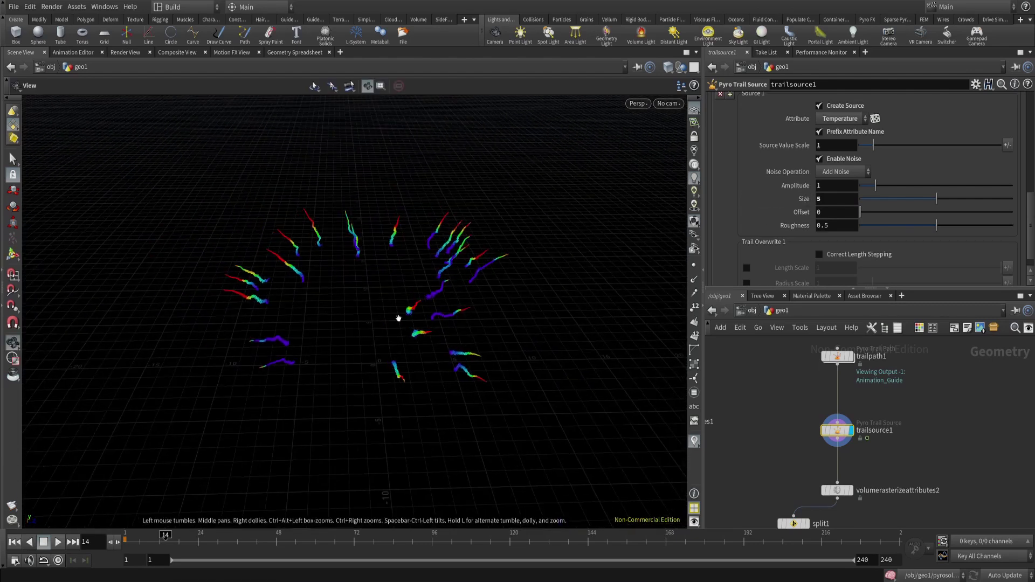
# Raise the amplitude of the Source 1 temperature noise to 2.04 and check the variation between trails.
pyautogui.keyDown('alt'); pyautogui.moveTo(398, 318); pyautogui.dragTo(455, 288, button='right'); pyautogui.keyUp('alt')
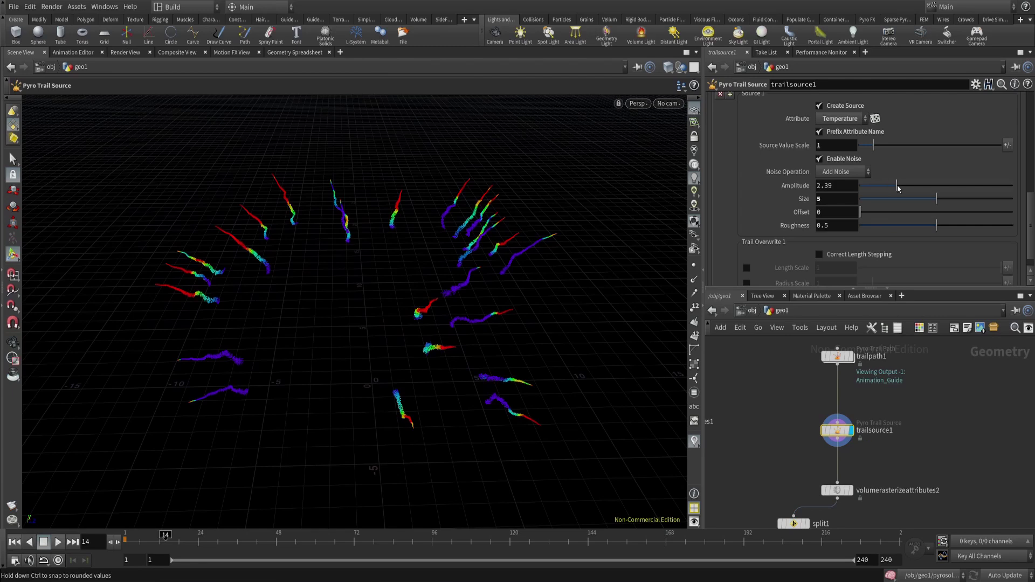
pyautogui.keyDown('alt'); pyautogui.moveTo(218, 269); pyautogui.dragTo(196, 257); pyautogui.keyUp('alt')
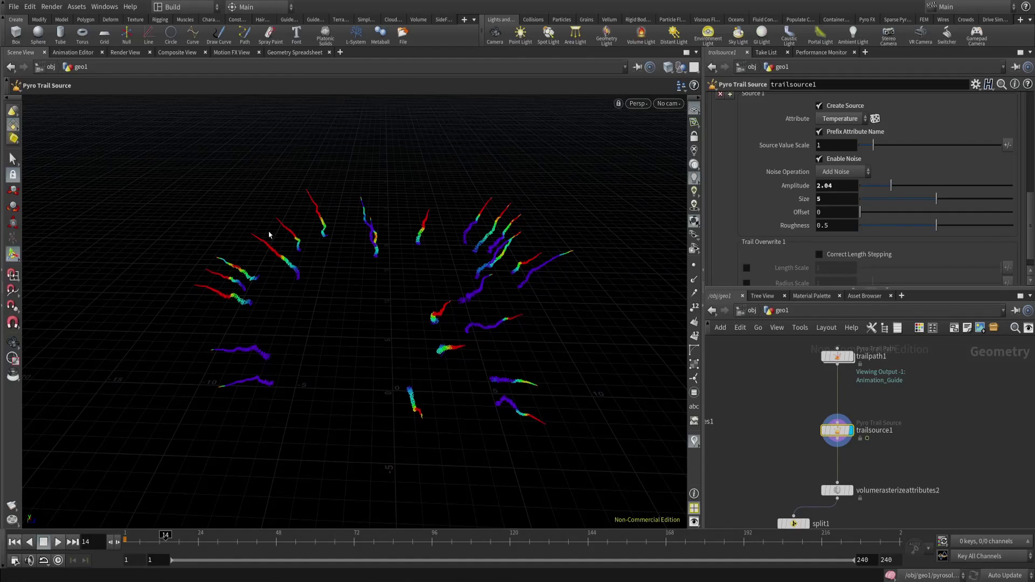
pyautogui.keyDown('alt'); pyautogui.moveTo(297, 323); pyautogui.dragTo(485, 258); pyautogui.keyUp('alt')
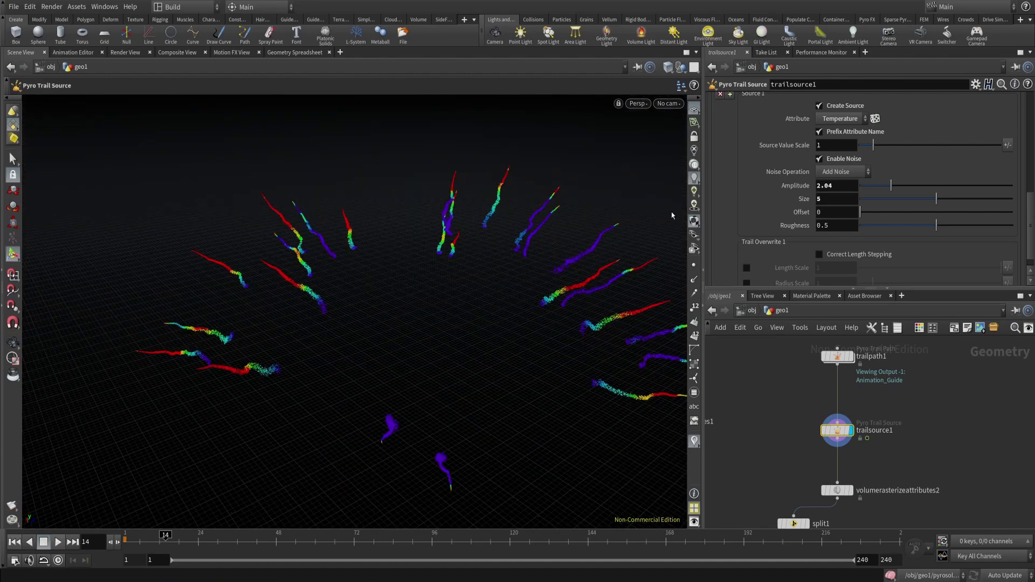
# Turn Create Source back on for Source 2, the density attribute of trailsource1.
pyautogui.scroll(3, 757, 162)
pyautogui.click(729, 146)
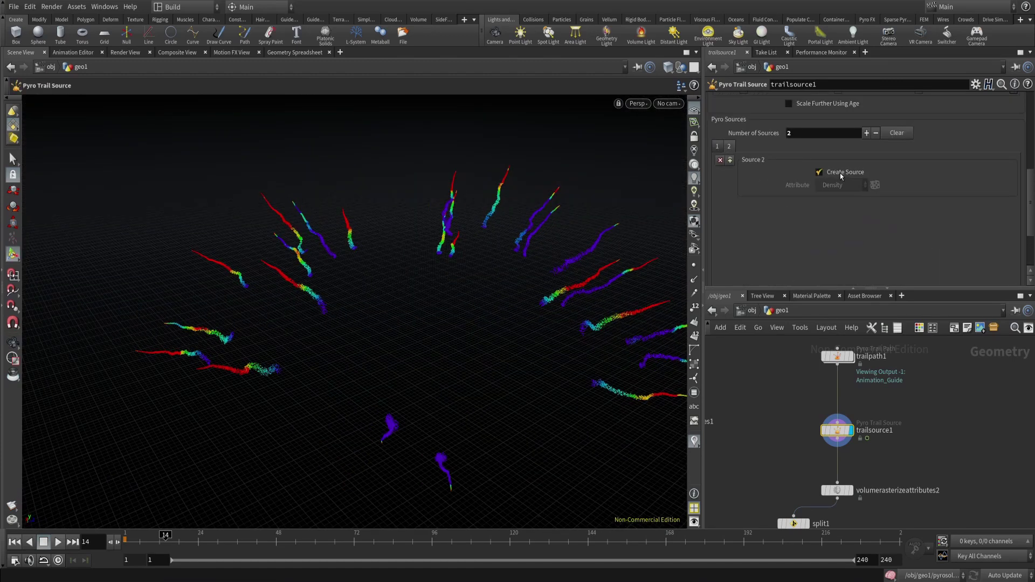
pyautogui.click(840, 176)
# Display pyrobakevolume1 and open its parameters.
pyautogui.scroll(-4, 806, 464)
pyautogui.moveTo(814, 501); pyautogui.dragTo(875, 369, button='middle')
pyautogui.scroll(3, 875, 369)
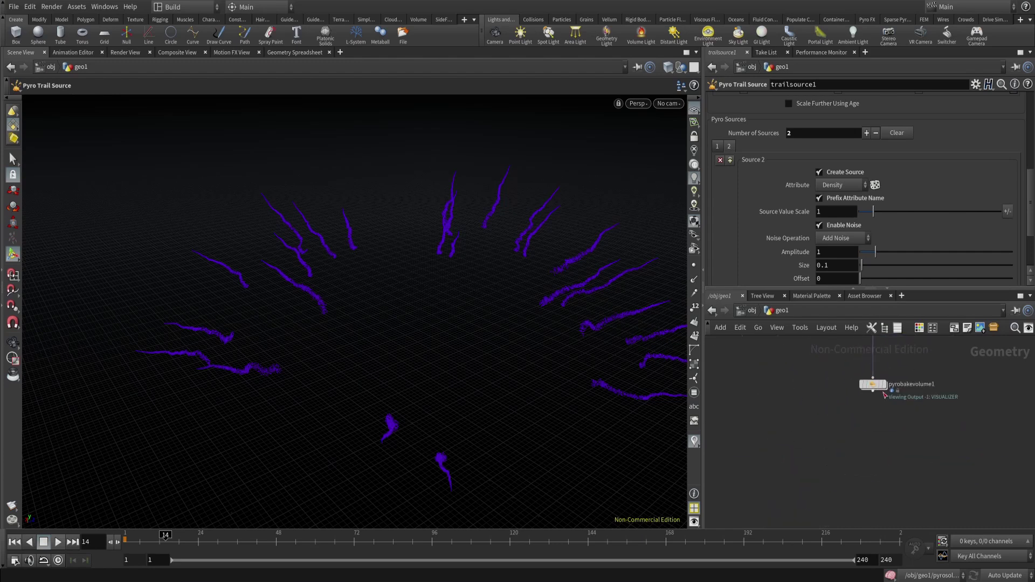
pyautogui.click(881, 386)
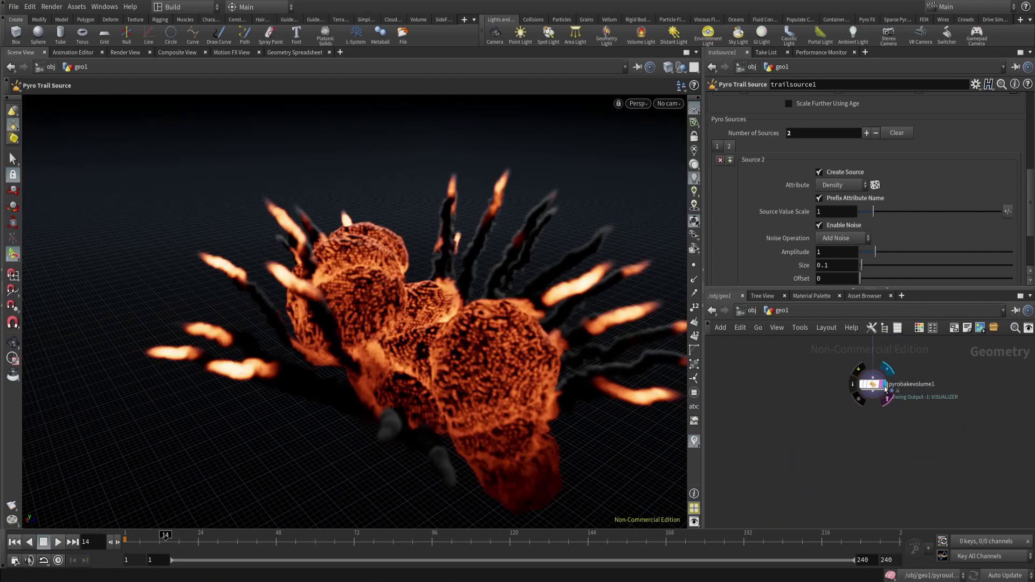
pyautogui.click(873, 384)
pyautogui.scroll(-3, 521, 303)
# Examine the burning and smoky trails around the explosion from several angles and up close.
pyautogui.keyDown('alt'); pyautogui.moveTo(520, 303); pyautogui.dragTo(372, 265); pyautogui.keyUp('alt')
pyautogui.press('Escape')
pyautogui.press('Escape')
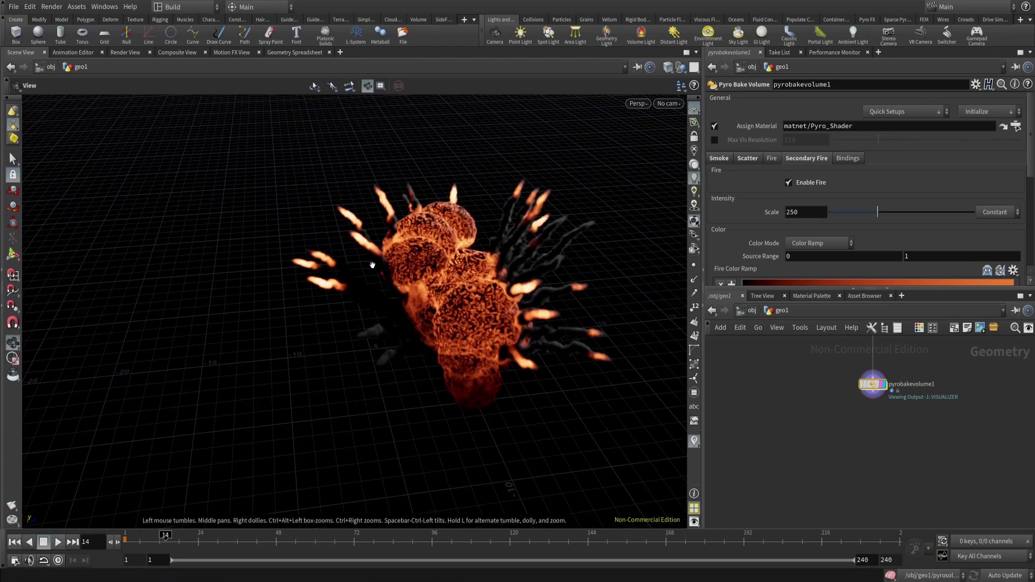
pyautogui.moveTo(372, 265); pyautogui.dragTo(264, 302, button='middle')
pyautogui.moveTo(426, 299); pyautogui.dragTo(468, 242, button='right')
pyautogui.moveTo(380, 296); pyautogui.dragTo(563, 319)
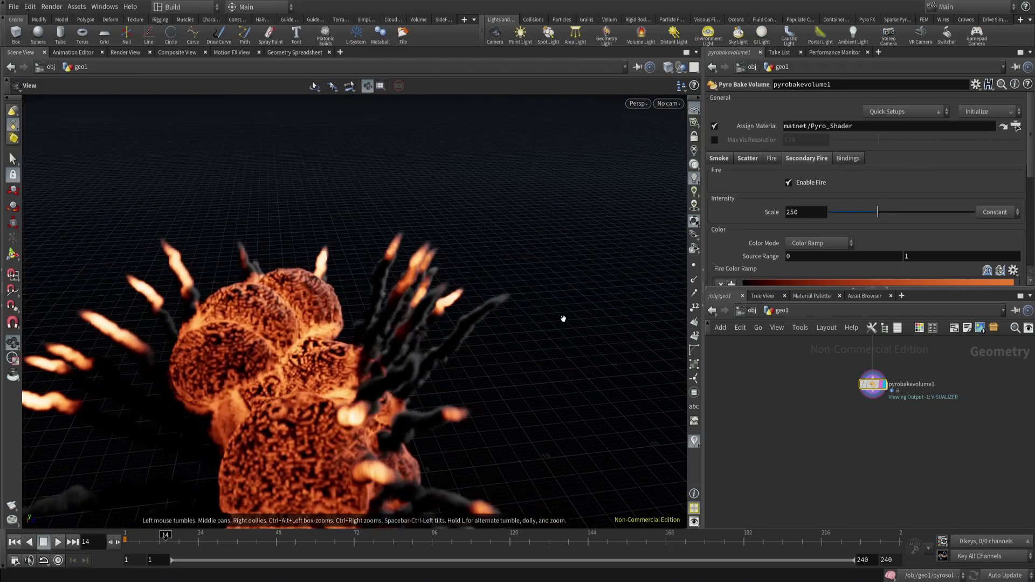
pyautogui.moveTo(273, 362); pyautogui.dragTo(371, 305)
pyautogui.press('Return')
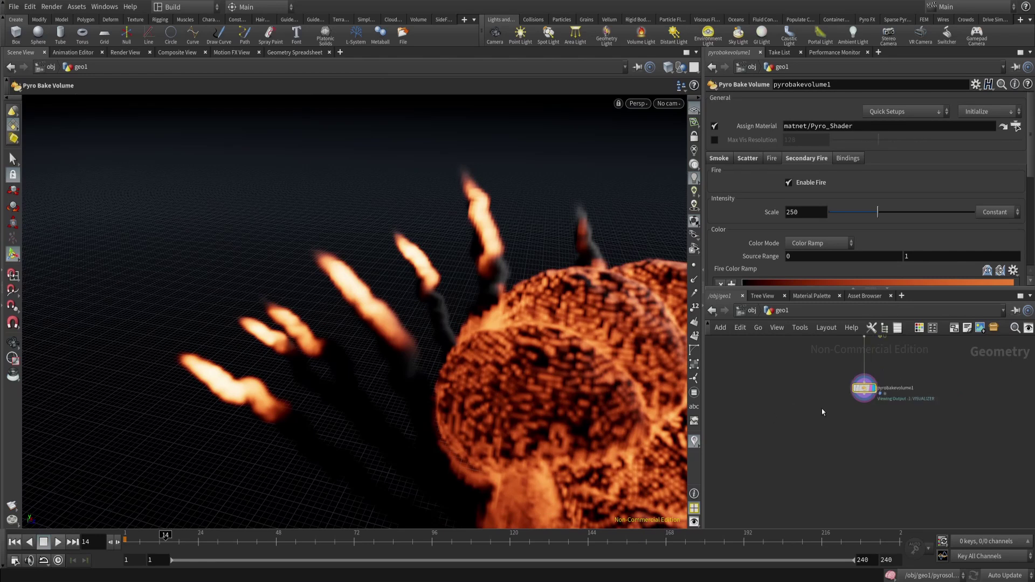
# Display trailsource1, turn off Create Source for Source 2, and inspect the Source 1 temperature noise along the trails.
pyautogui.scroll(-3, 823, 410)
pyautogui.moveTo(862, 360); pyautogui.dragTo(835, 442, button='middle')
pyautogui.moveTo(856, 345); pyautogui.dragTo(853, 429, button='middle')
pyautogui.scroll(4, 853, 429)
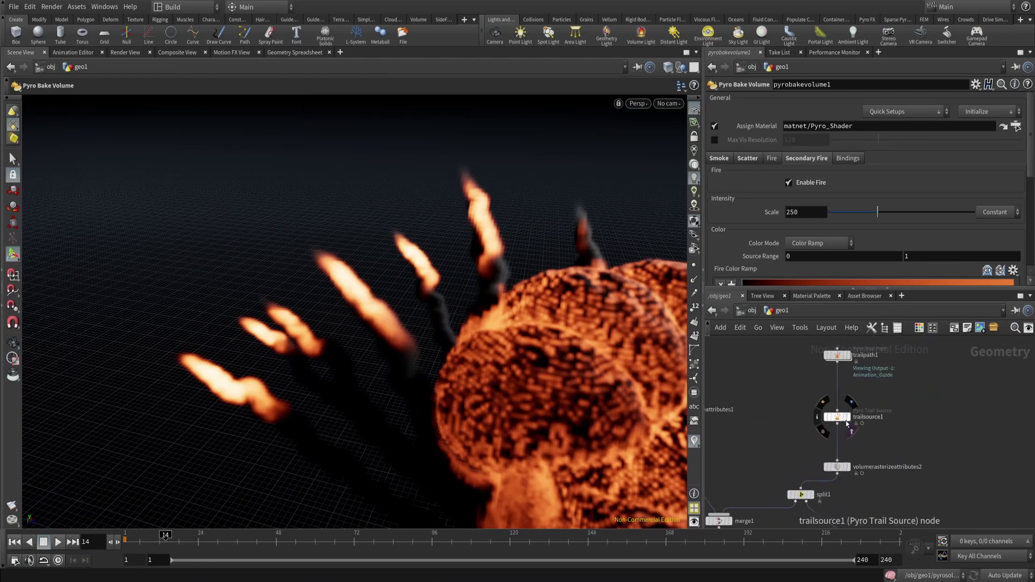
pyautogui.click(847, 424)
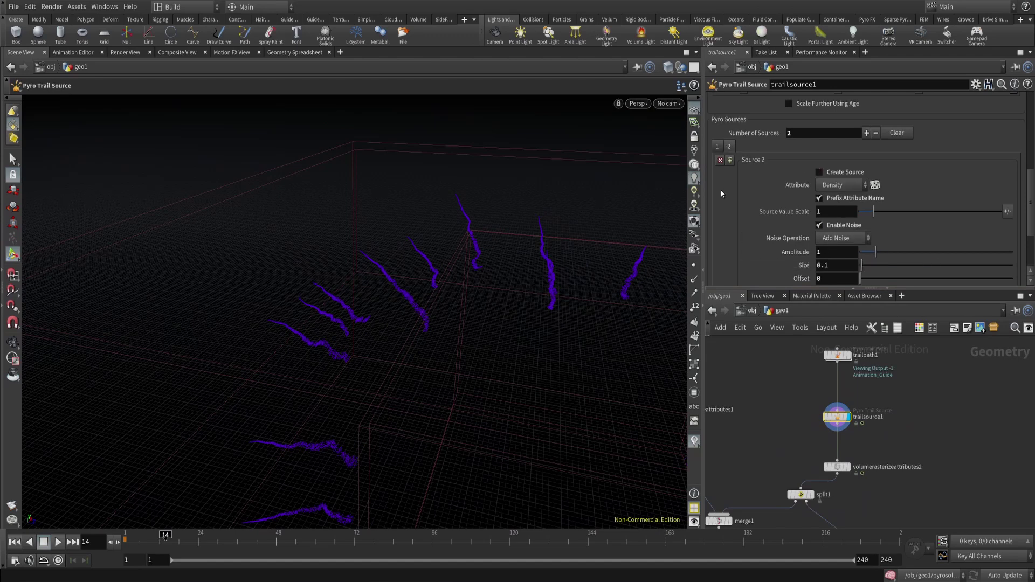
pyautogui.click(718, 147)
pyautogui.scroll(-3, 467, 318)
pyautogui.keyDown('alt'); pyautogui.moveTo(467, 319); pyautogui.dragTo(374, 296); pyautogui.keyUp('alt')
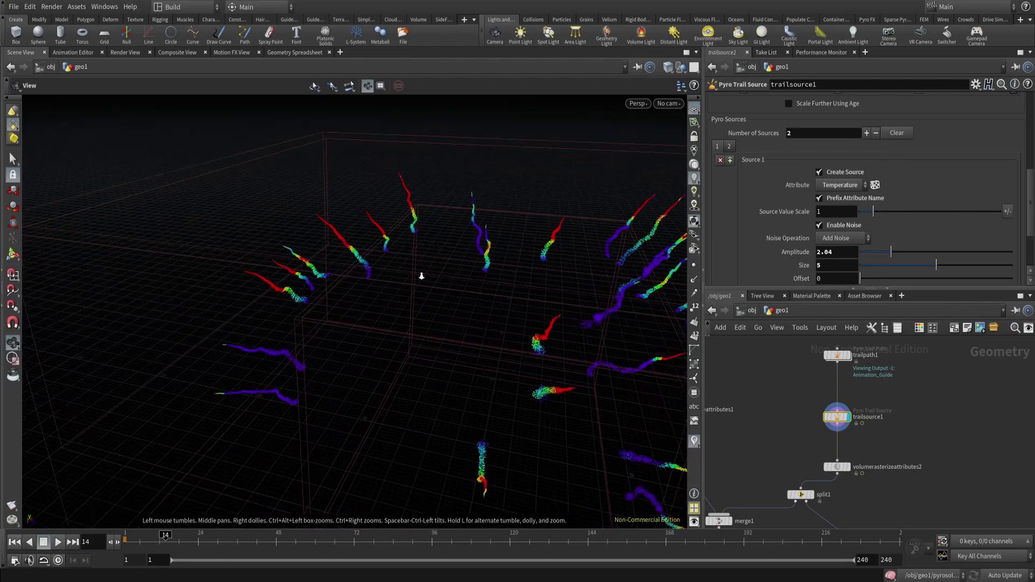
pyautogui.moveTo(446, 339); pyautogui.dragTo(649, 386)
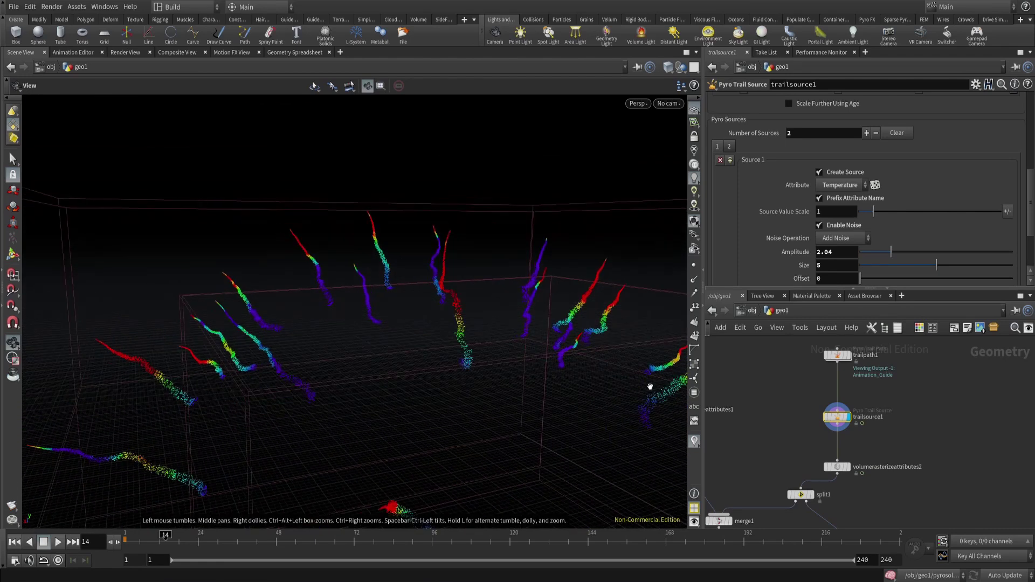
pyautogui.moveTo(796, 385); pyautogui.dragTo(853, 418)
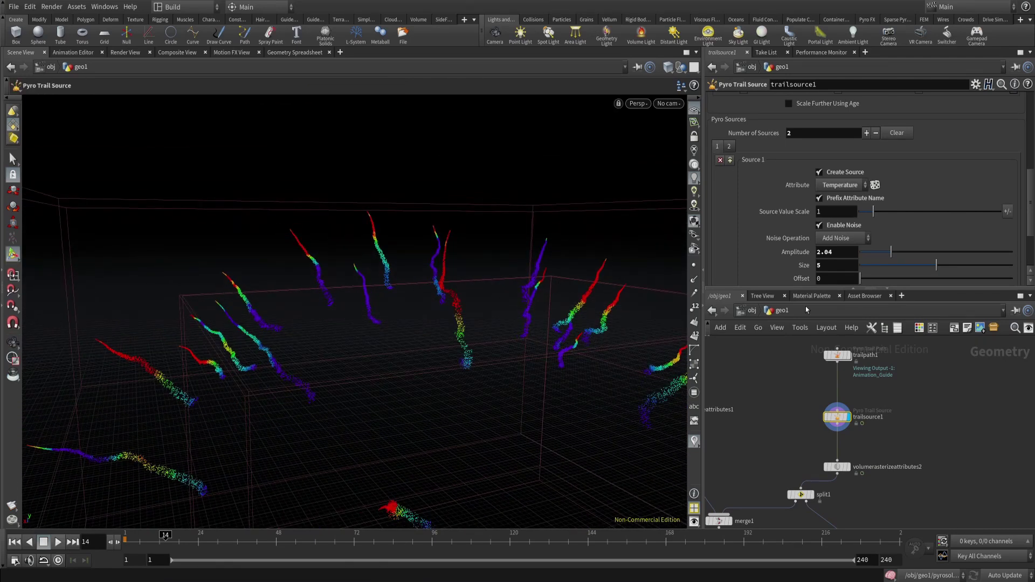
# Insert an Attribute Adjust Float node between trailsource1 and volumerasterizeattributes2 and display it.
pyautogui.press('Tab')
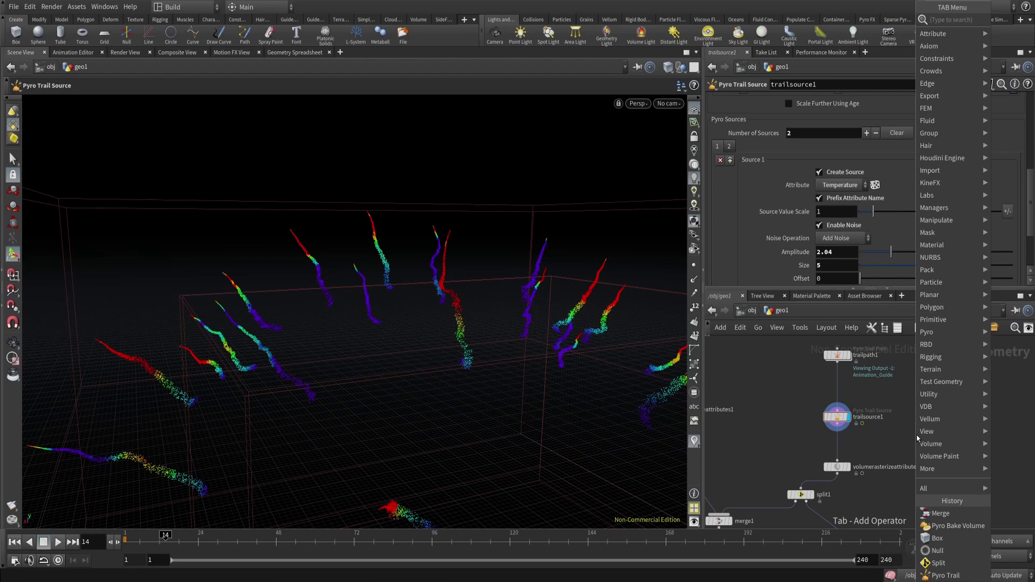
pyautogui.write('floa')
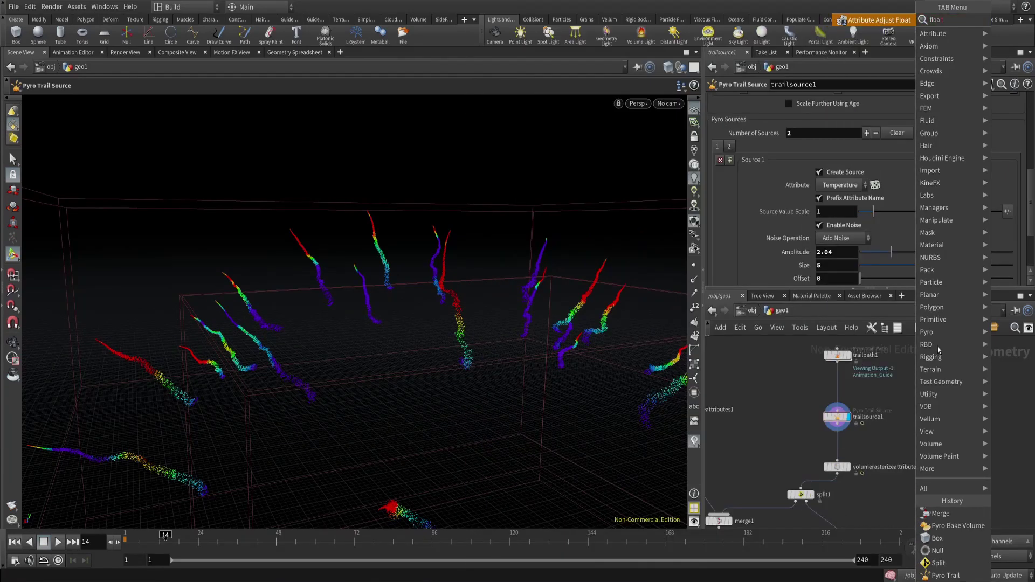
pyautogui.click(877, 20)
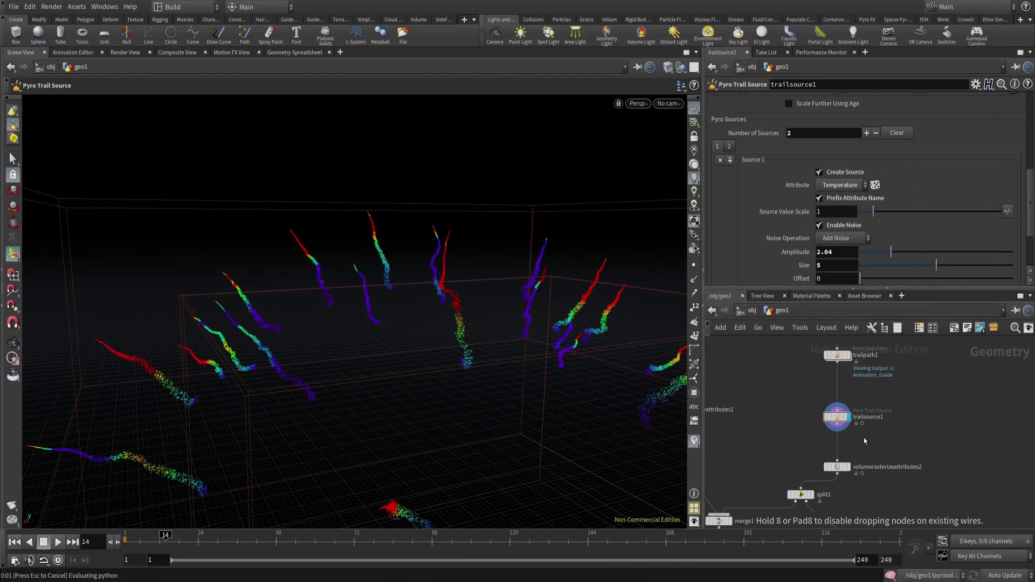
pyautogui.click(850, 445)
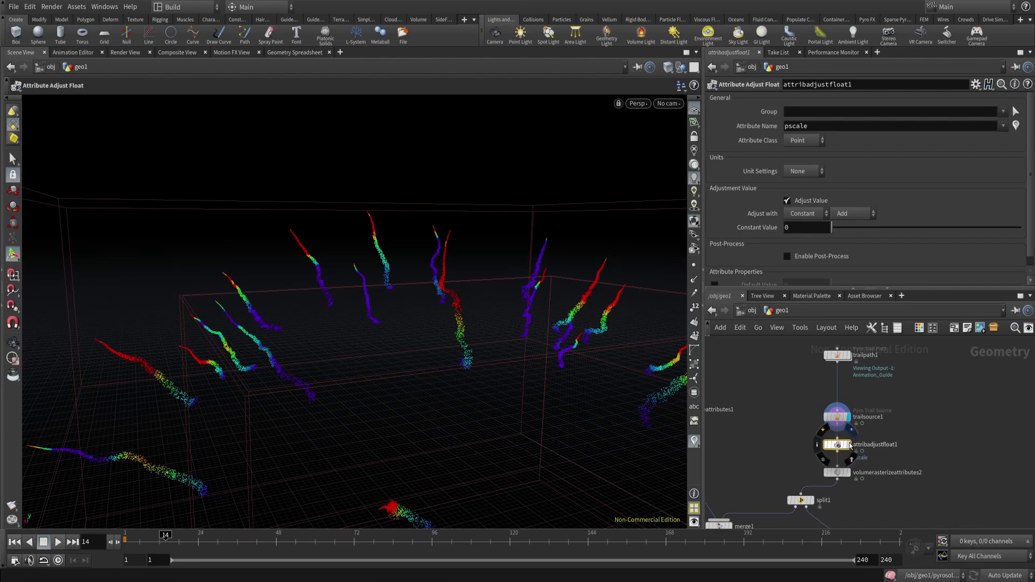
pyautogui.click(849, 444)
# Set the attribute name of attribadjustfloat1 to trail_temperature and visualize that attribute on the trails.
pyautogui.click(1002, 126)
pyautogui.press('BackSpace')
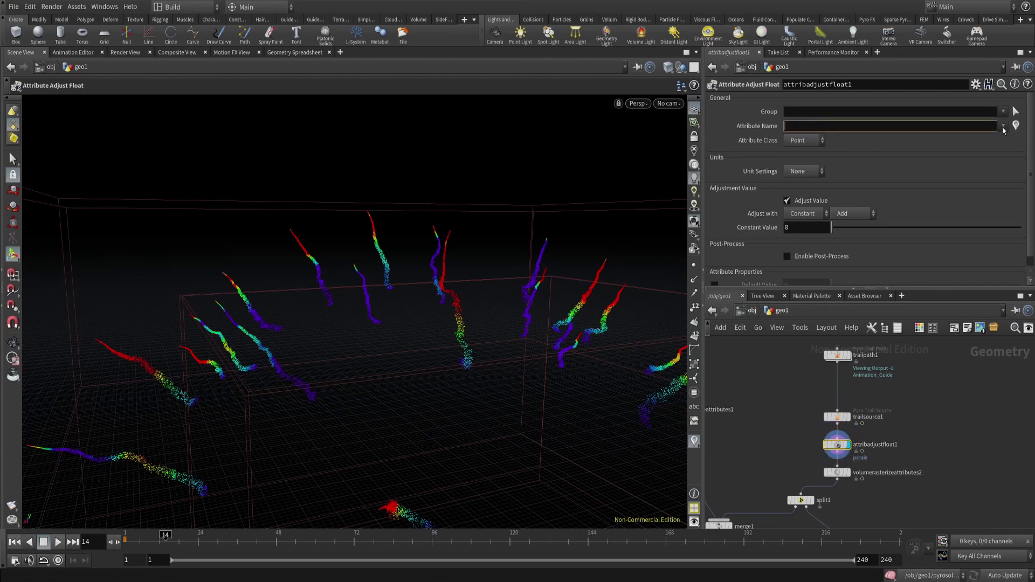
pyautogui.click(1003, 127)
pyautogui.click(978, 152)
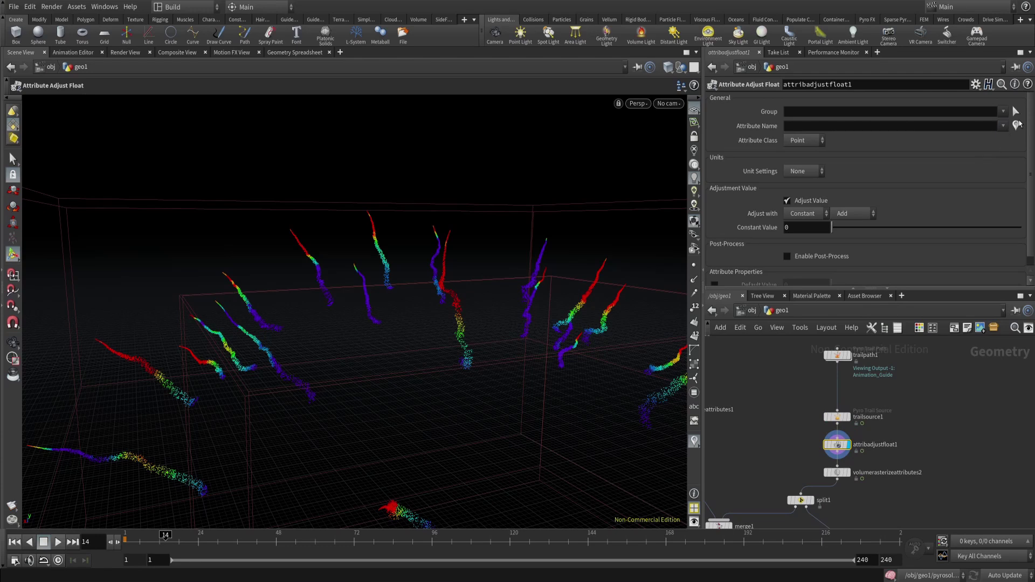
pyautogui.click(1016, 125)
pyautogui.keyDown('alt'); pyautogui.moveTo(469, 349); pyautogui.dragTo(515, 304); pyautogui.keyUp('alt')
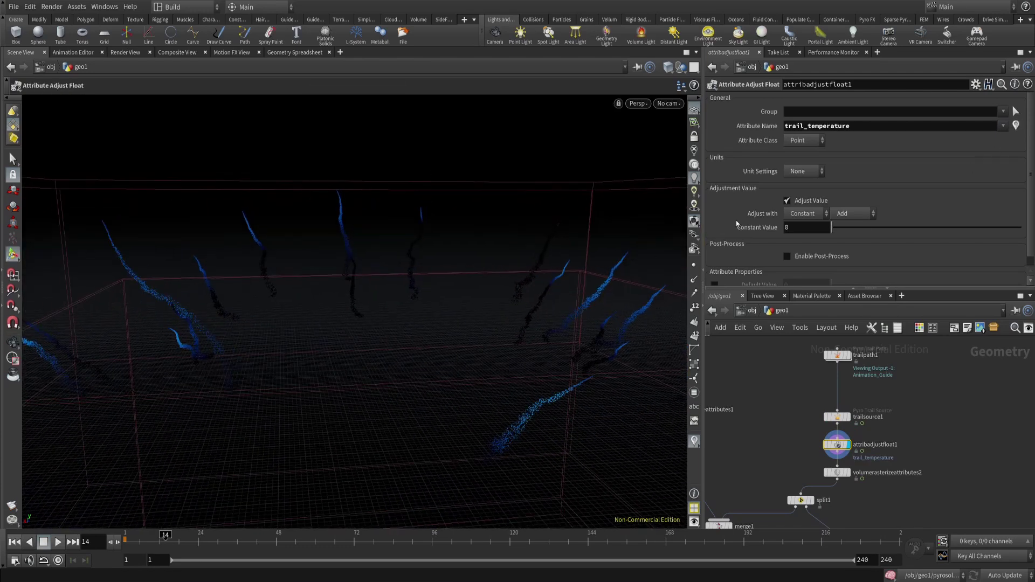
# Adjust trail_temperature with Noise and vary the noise pattern's Element Size to judge its effect.
pyautogui.click(803, 216)
pyautogui.click(801, 253)
pyautogui.scroll(-5, 559, 296)
pyautogui.keyDown('alt'); pyautogui.moveTo(559, 296); pyautogui.dragTo(615, 242); pyautogui.keyUp('alt')
pyautogui.scroll(-5, 879, 261)
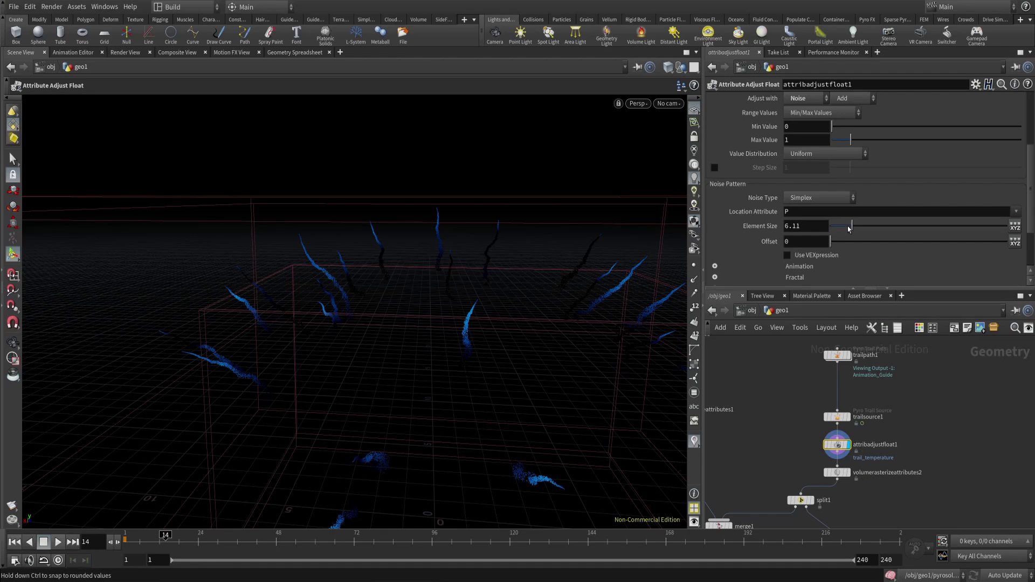
pyautogui.moveTo(841, 131); pyautogui.dragTo(845, 130)
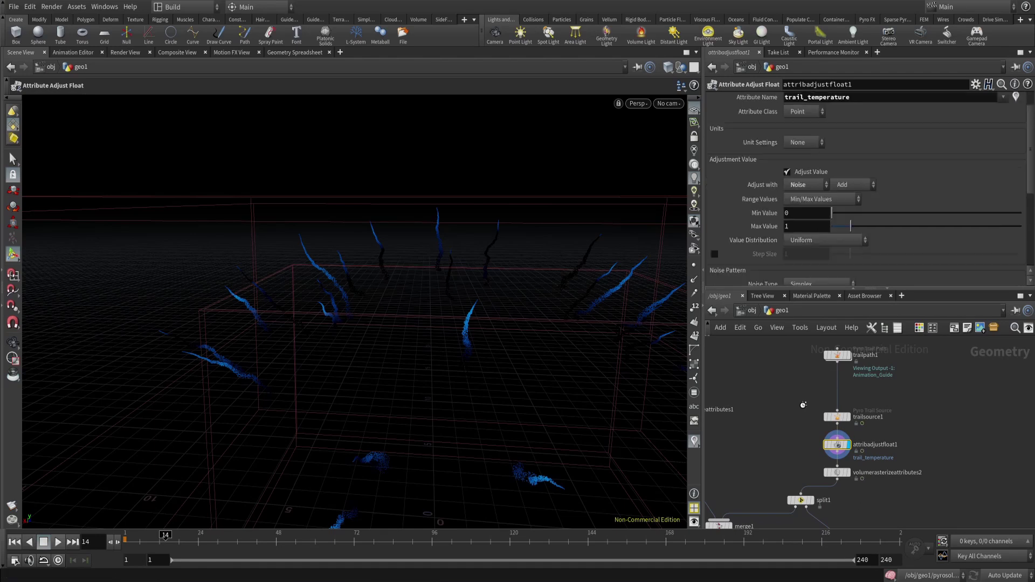
# Check the noise settings of trailsource1, and set the adjustment operation of attribadjustfloat1 to Multiply.
pyautogui.click(837, 417)
pyautogui.scroll(-1, 775, 202)
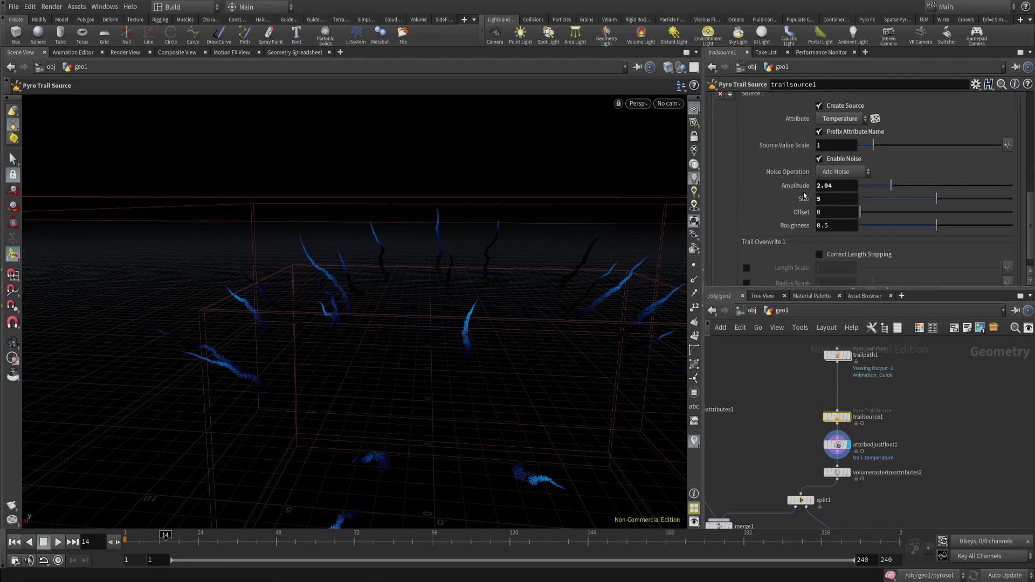
pyautogui.click(836, 444)
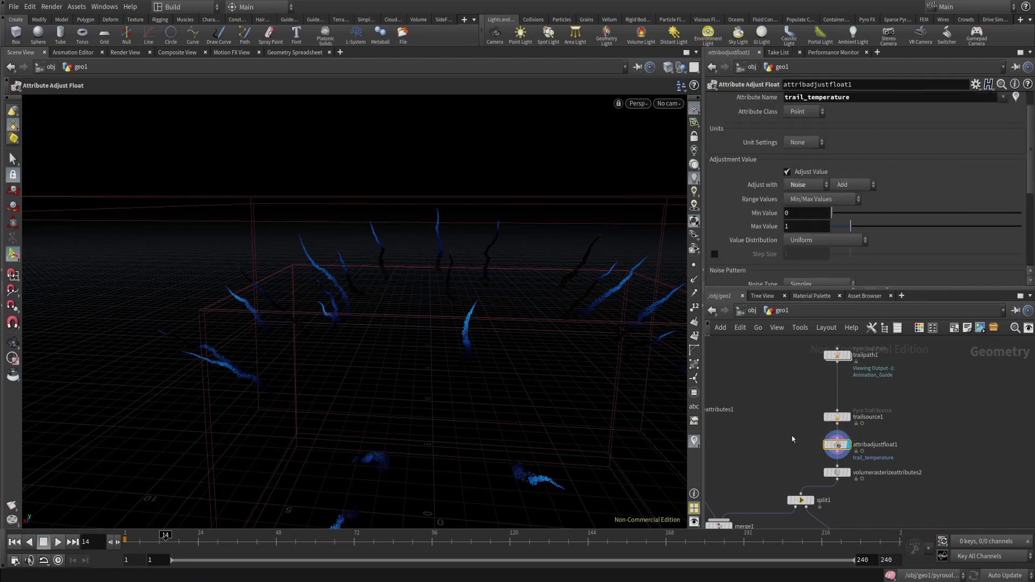
pyautogui.click(859, 187)
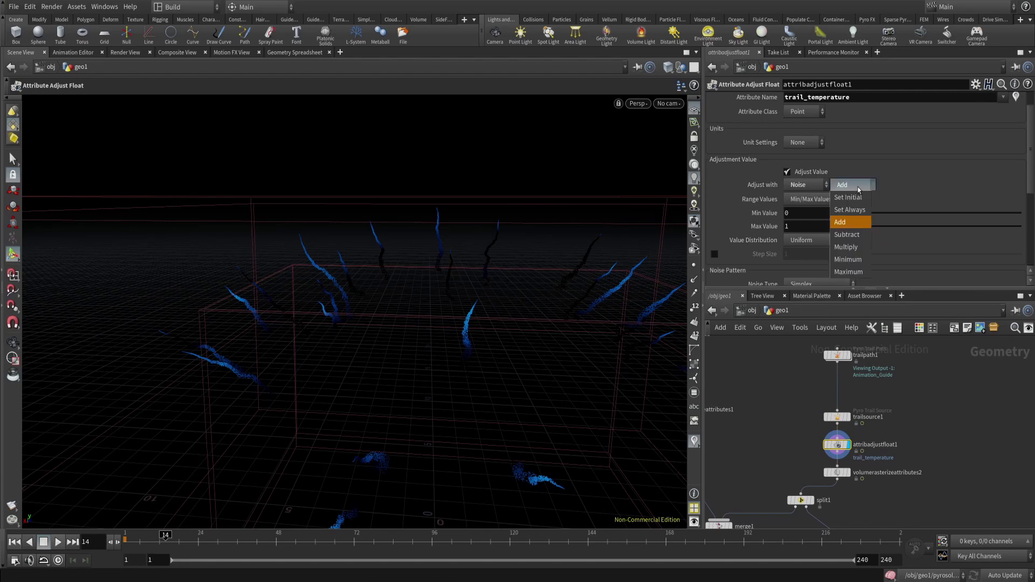
pyautogui.click(847, 246)
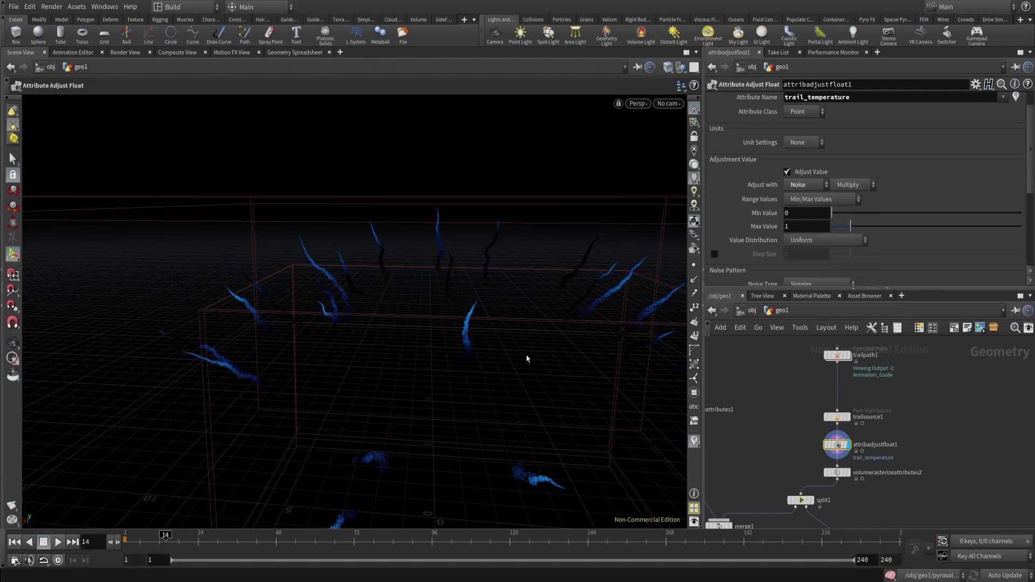
# Toggle the trail_temperature visualizer on attribadjustfloat1 and look over the recoloured trails.
pyautogui.click(852, 459)
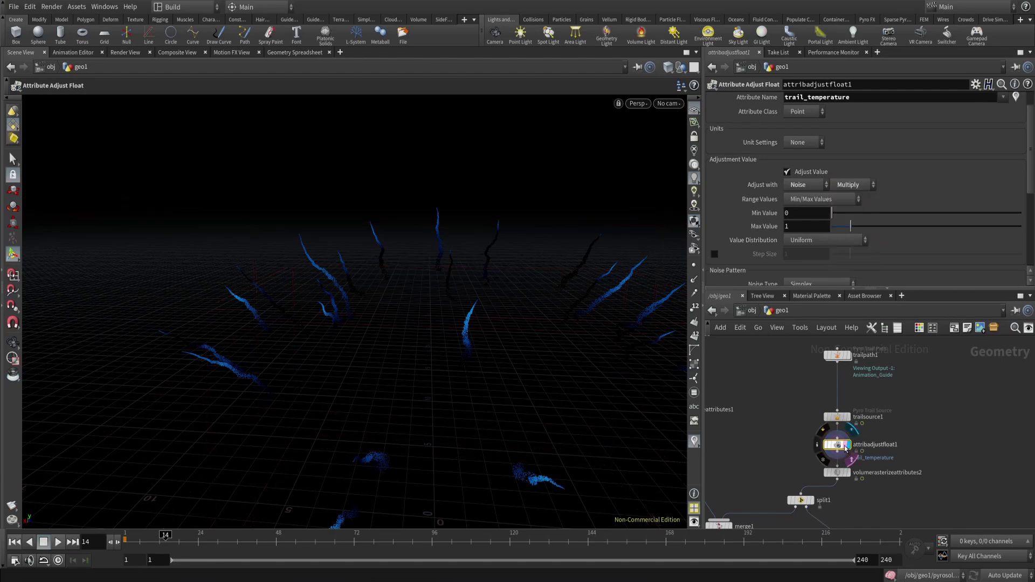
pyautogui.scroll(2, 900, 207)
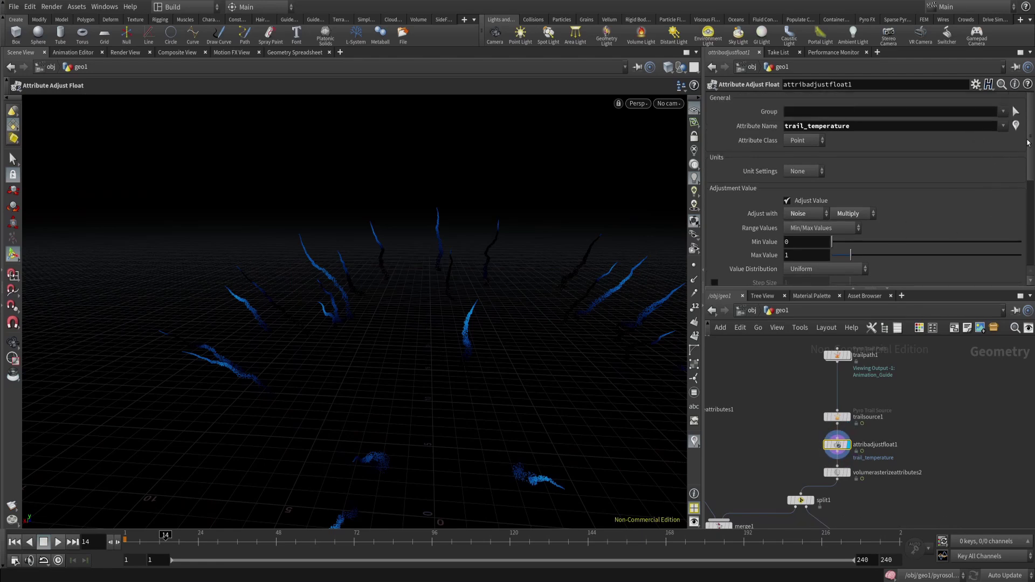
pyautogui.click(1016, 126)
pyautogui.keyDown('alt'); pyautogui.moveTo(243, 349); pyautogui.dragTo(397, 360); pyautogui.keyUp('alt')
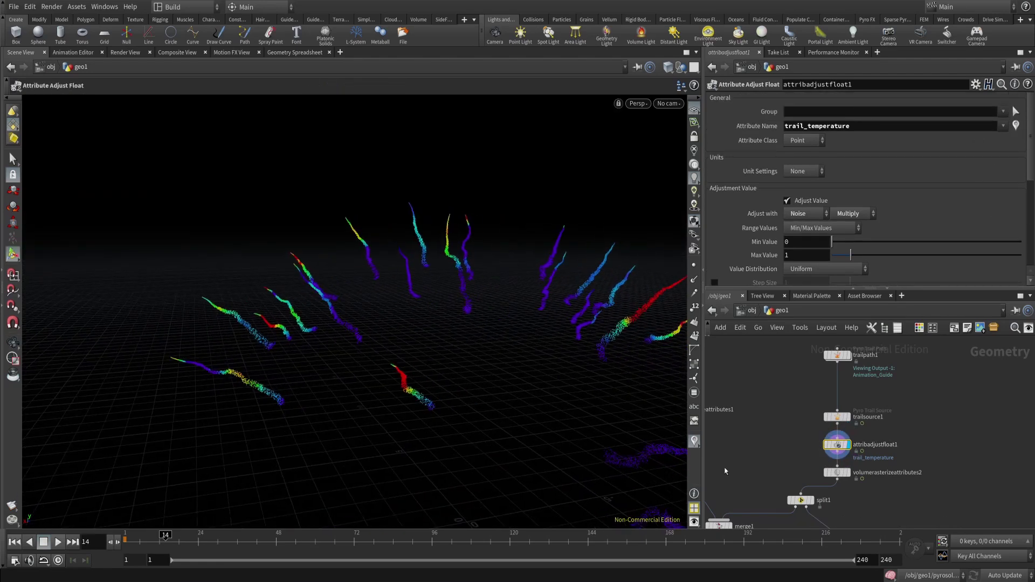
# Set the noise pattern's Element Size on attribadjustfloat1 to 0.3.
pyautogui.scroll(-3, 803, 216)
pyautogui.moveTo(843, 214); pyautogui.dragTo(786, 223)
pyautogui.write('.3')
pyautogui.press('Return')
pyautogui.press('Return')
pyautogui.scroll(-2, 836, 445)
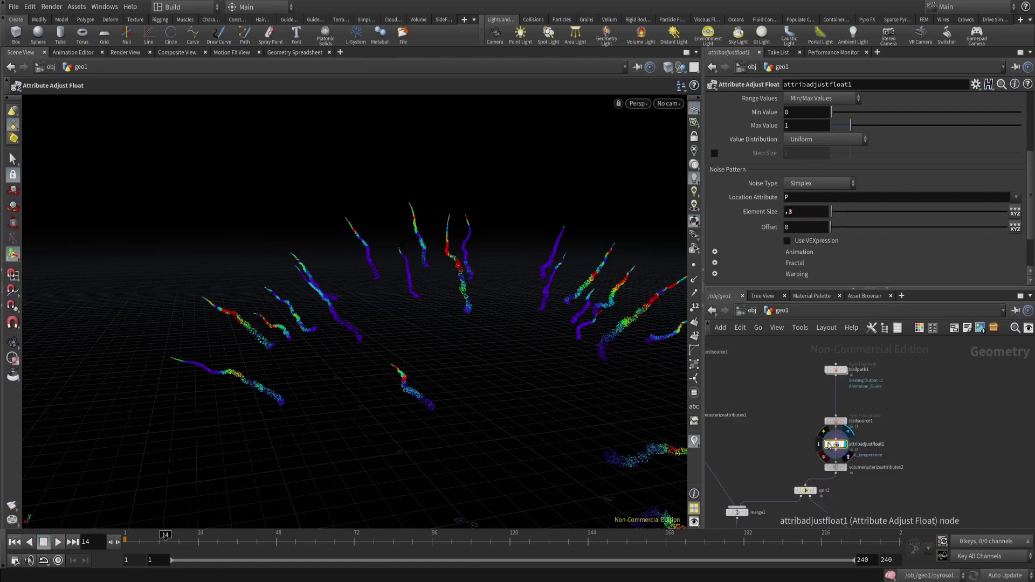
# Check the settings of the second source on trailsource1.
pyautogui.scroll(-4, 872, 382)
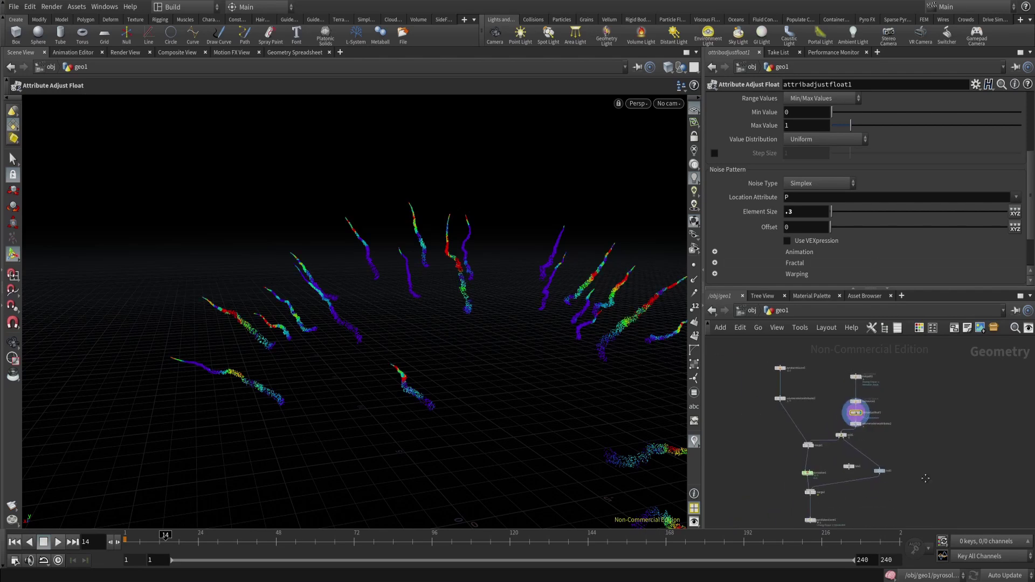
pyautogui.scroll(5, 872, 400)
pyautogui.moveTo(772, 387); pyautogui.dragTo(860, 421)
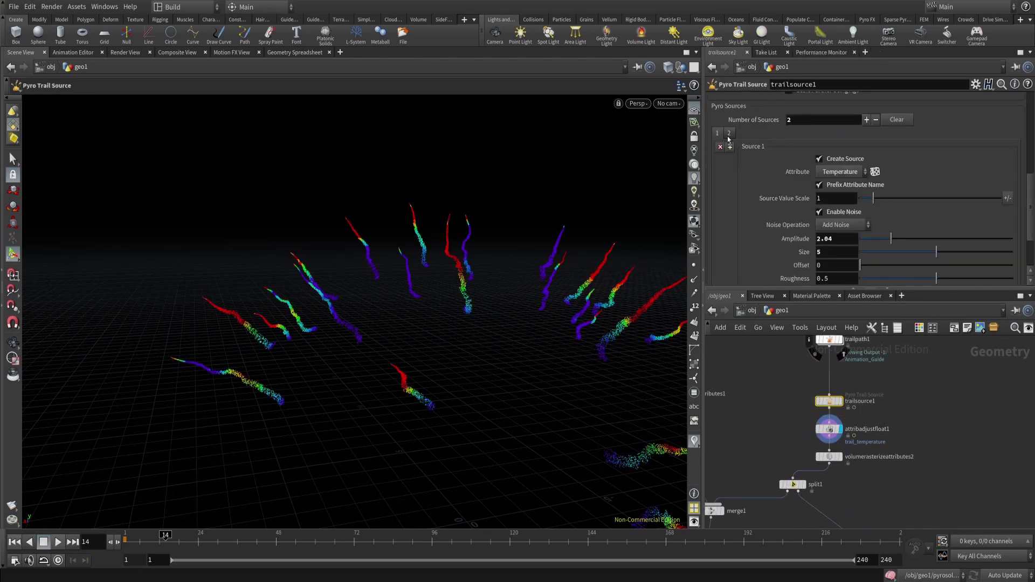
pyautogui.click(729, 135)
# Display the output of pyrobakevolume1 and reset the simulation on pyrosolver1.
pyautogui.scroll(-4, 867, 396)
pyautogui.moveTo(796, 501); pyautogui.dragTo(859, 426, button='middle')
pyautogui.scroll(4, 855, 429)
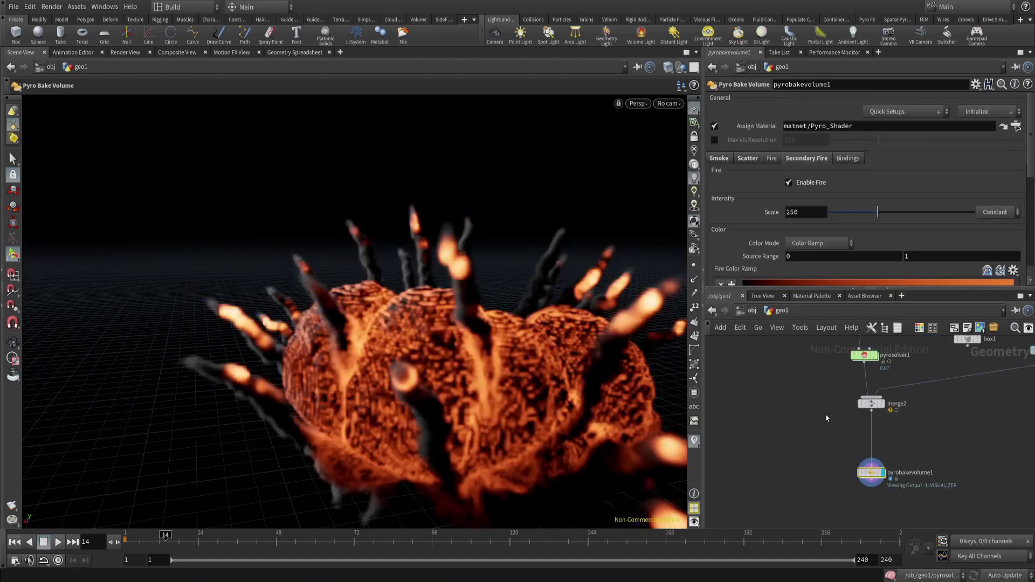
pyautogui.moveTo(826, 416); pyautogui.dragTo(763, 483, button='middle')
pyautogui.moveTo(772, 435); pyautogui.dragTo(823, 400)
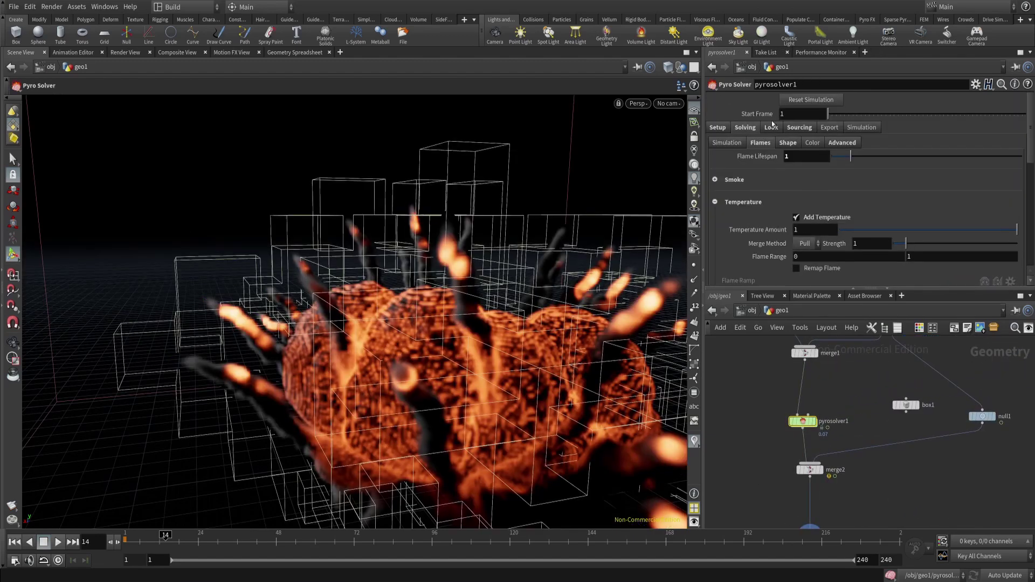
pyautogui.click(796, 101)
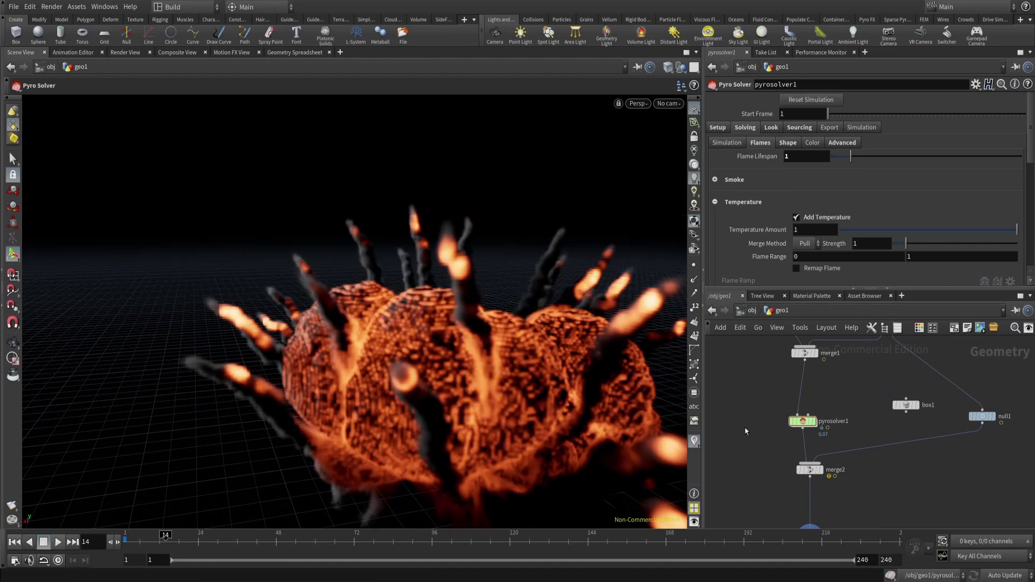
# Examine the burning smoke trails around the explosion from several angles and up close.
pyautogui.moveTo(502, 359)
pyautogui.mouseDown()
pyautogui.moveTo(393, 351)
pyautogui.moveTo(366, 333)
pyautogui.moveTo(345, 369)
pyautogui.mouseUp()
pyautogui.moveTo(345, 369); pyautogui.dragTo(317, 379, button='right')
pyautogui.moveTo(317, 378); pyautogui.dragTo(292, 394)
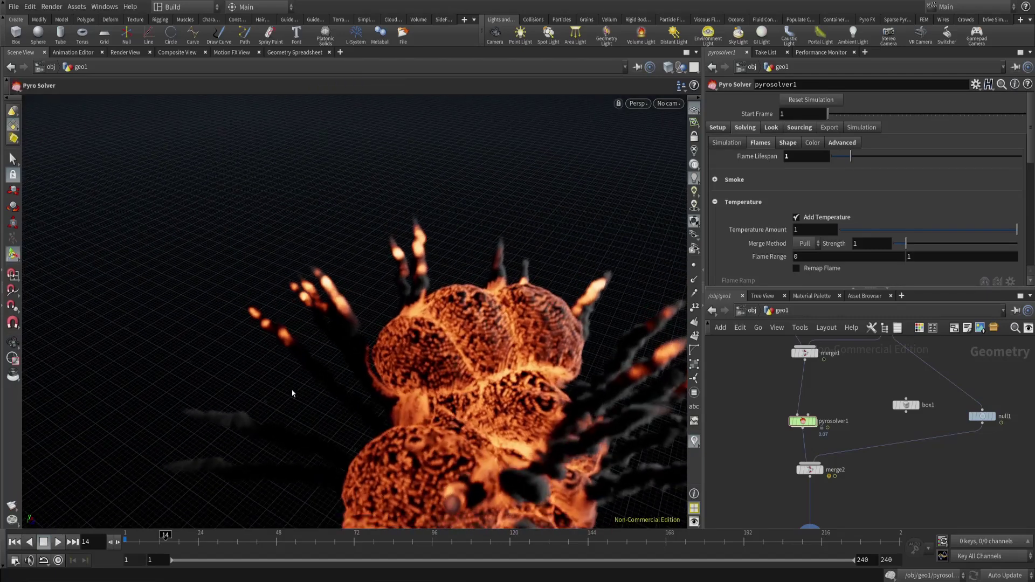
pyautogui.scroll(-4, 289, 345)
pyautogui.moveTo(293, 347)
pyautogui.keyDown('alt'); pyautogui.mouseDown()
pyautogui.moveTo(349, 347)
pyautogui.moveTo(401, 260)
pyautogui.moveTo(453, 264)
pyautogui.moveTo(513, 293)
pyautogui.moveTo(485, 280)
pyautogui.mouseUp(); pyautogui.keyUp('alt')
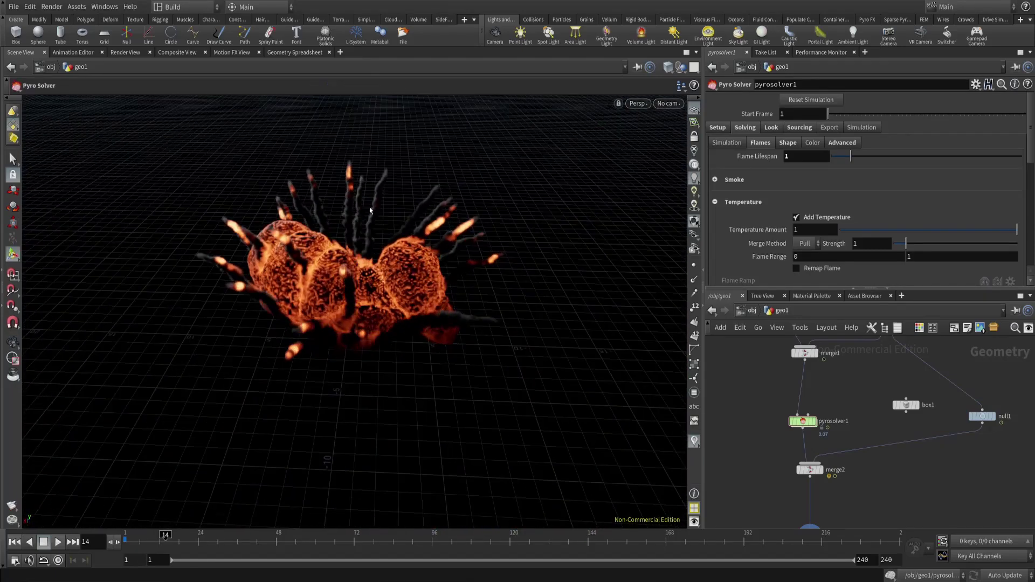
pyautogui.moveTo(370, 209)
pyautogui.keyDown('alt'); pyautogui.mouseDown()
pyautogui.moveTo(292, 277)
pyautogui.moveTo(410, 248)
pyautogui.moveTo(527, 237)
pyautogui.moveTo(545, 293)
pyautogui.moveTo(403, 261)
pyautogui.moveTo(459, 282)
pyautogui.moveTo(496, 273)
pyautogui.moveTo(592, 307)
pyautogui.moveTo(471, 319)
pyautogui.mouseUp(); pyautogui.keyUp('alt')
pyautogui.scroll(4, 469, 322)
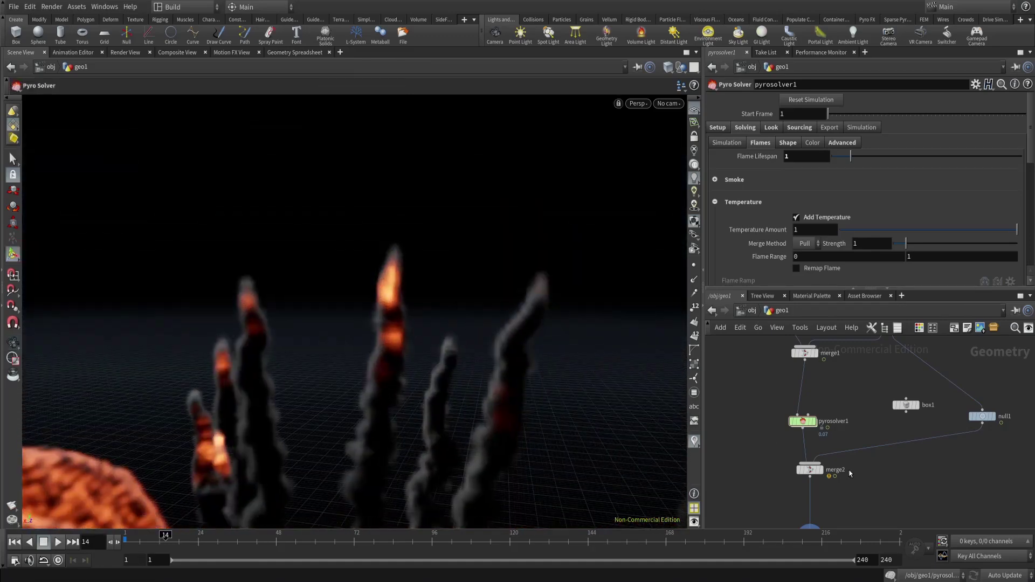
# Turn Enable Scatter off and back on in pyrobakevolume1 to compare the lighting on the trails.
pyautogui.moveTo(863, 503); pyautogui.dragTo(889, 397, button='middle')
pyautogui.moveTo(837, 433); pyautogui.dragTo(829, 468)
pyautogui.moveTo(363, 341); pyautogui.dragTo(587, 309)
pyautogui.click(747, 158)
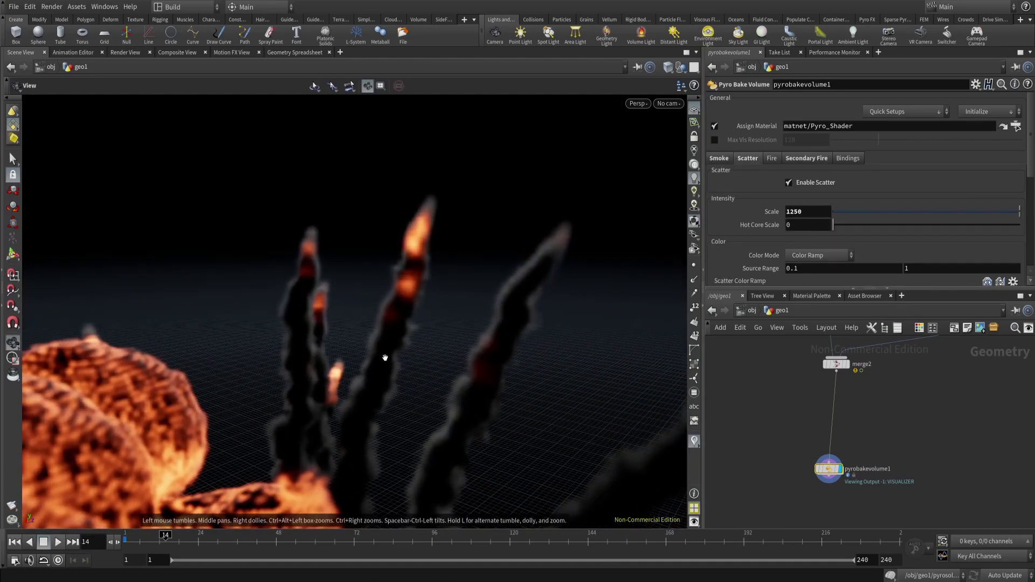
pyautogui.moveTo(386, 358); pyautogui.dragTo(234, 381)
pyautogui.moveTo(319, 374); pyautogui.dragTo(429, 326)
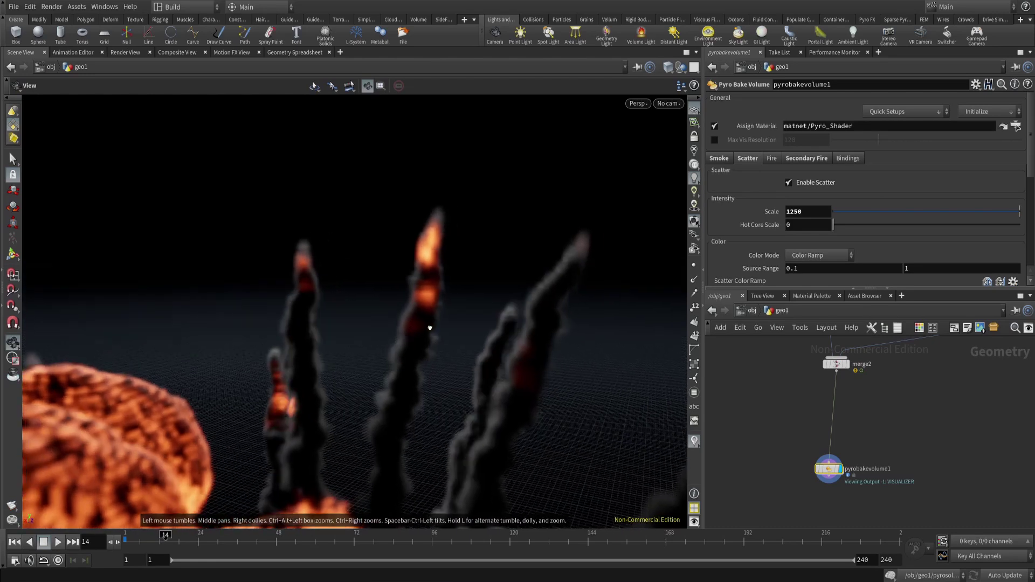
pyautogui.click(789, 183)
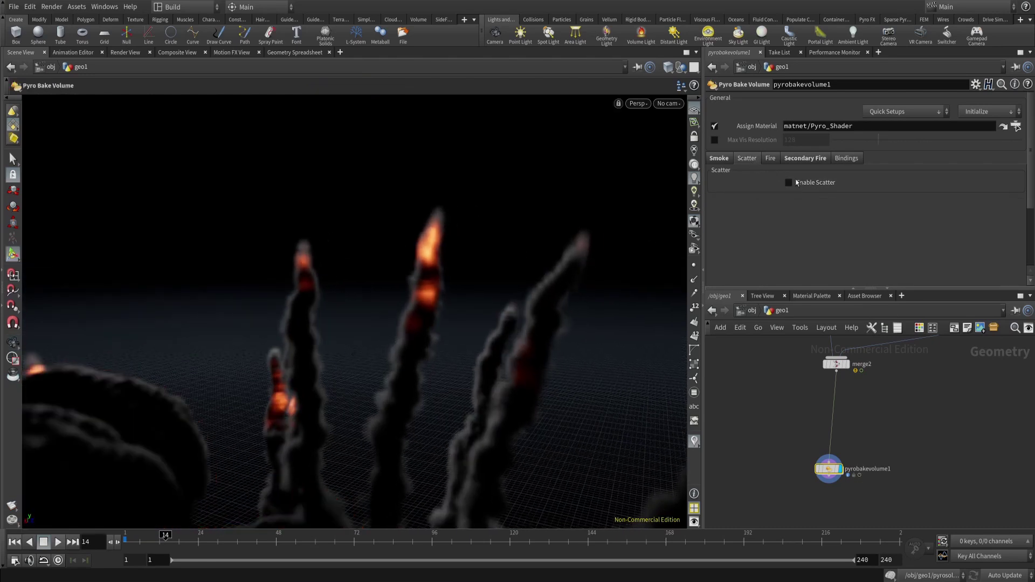
pyautogui.click(796, 182)
pyautogui.scroll(-5, 423, 329)
pyautogui.keyDown('alt'); pyautogui.moveTo(423, 329); pyautogui.dragTo(474, 340); pyautogui.keyUp('alt')
# Check the Scatter source volume and the Secondary Fire intensity volume in the bindings of pyrobakevolume1.
pyautogui.click(848, 158)
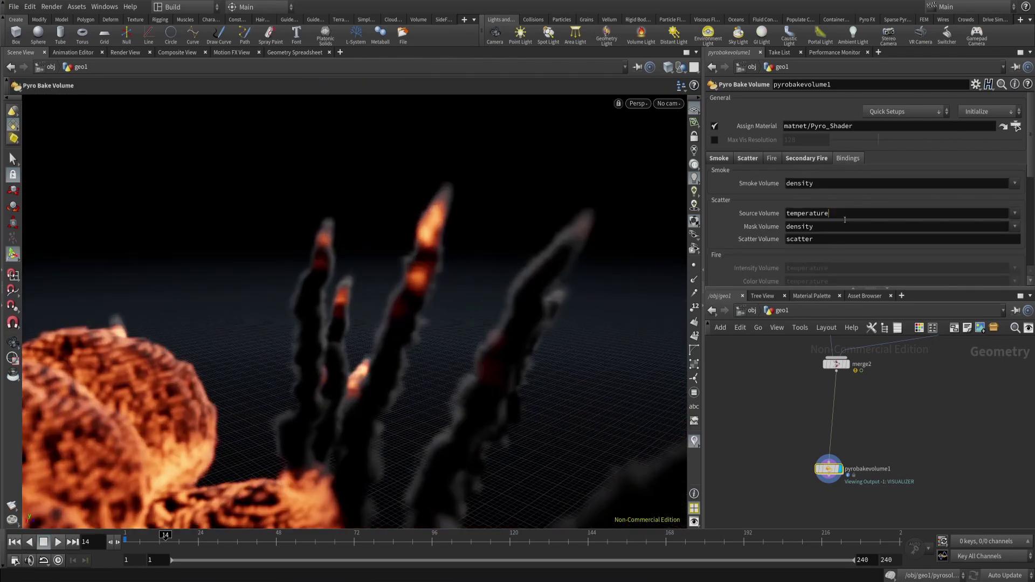
pyautogui.doubleClick(845, 218)
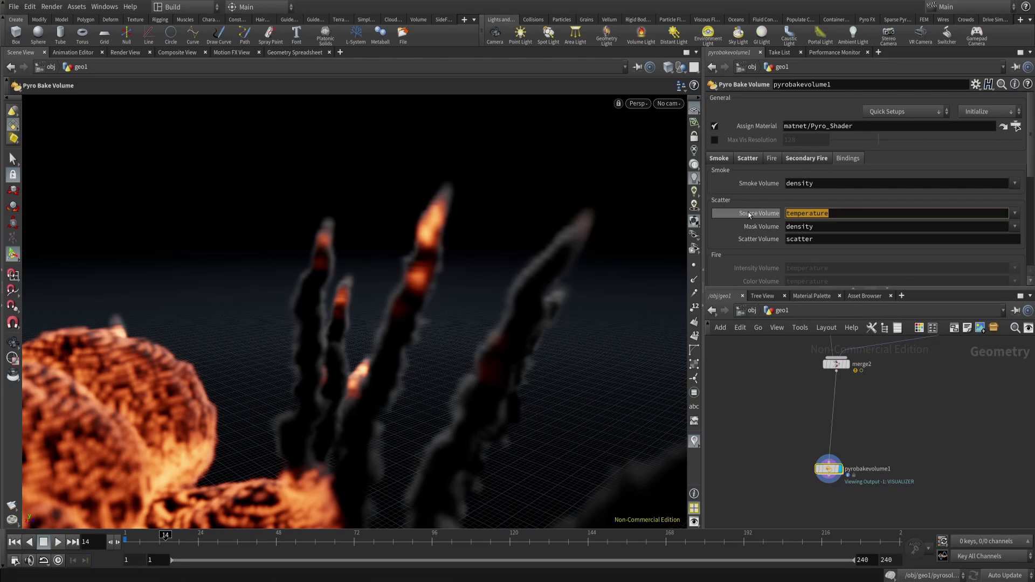
pyautogui.scroll(-3, 757, 224)
pyautogui.moveTo(873, 258); pyautogui.dragTo(719, 248)
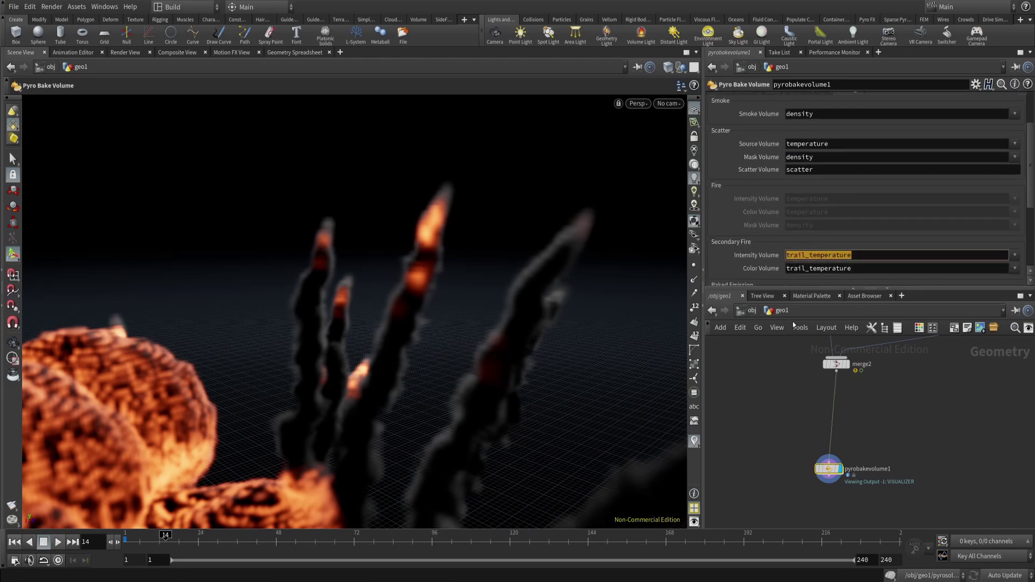
# Space out pyrobakevolume1, merge2 and pyrosolver1 in the network to make room for new nodes between them.
pyautogui.moveTo(788, 420); pyautogui.dragTo(769, 409, button='middle')
pyautogui.moveTo(809, 458); pyautogui.dragTo(816, 520)
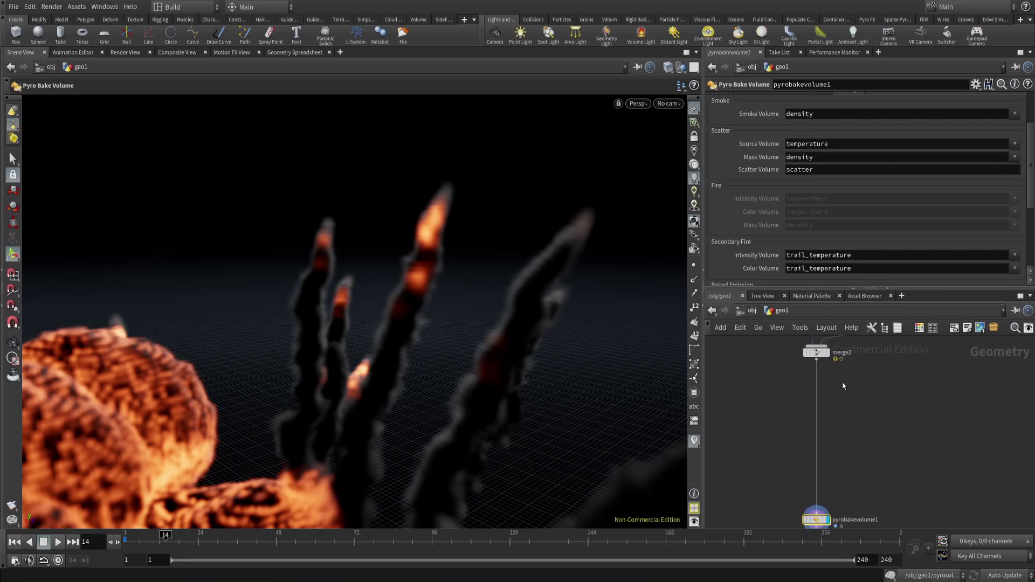
pyautogui.moveTo(914, 353); pyautogui.dragTo(828, 479, button='middle')
pyautogui.click(903, 381)
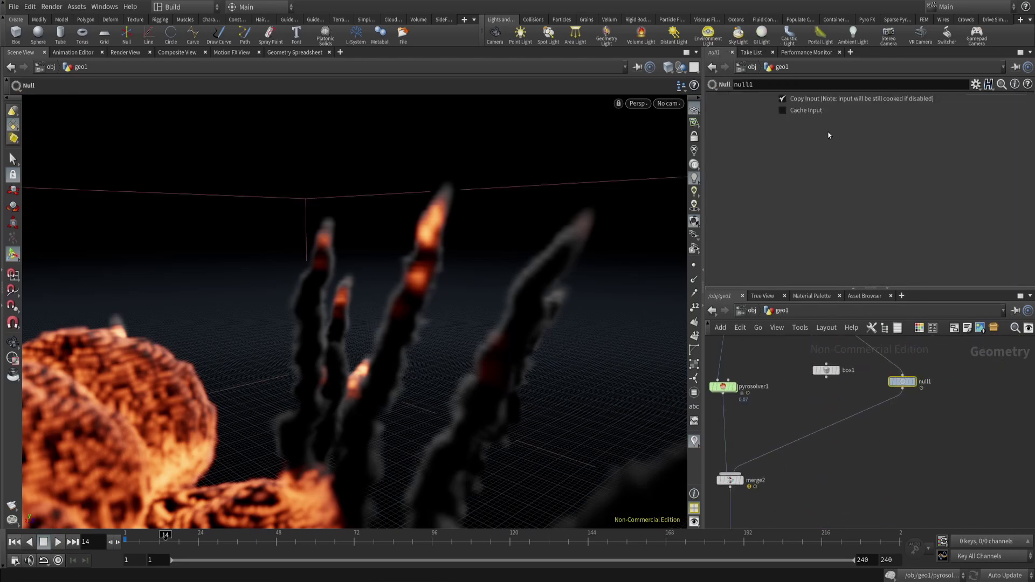
pyautogui.moveTo(895, 374); pyautogui.dragTo(663, 405, button='middle')
pyautogui.moveTo(557, 441); pyautogui.dragTo(560, 443, button='middle')
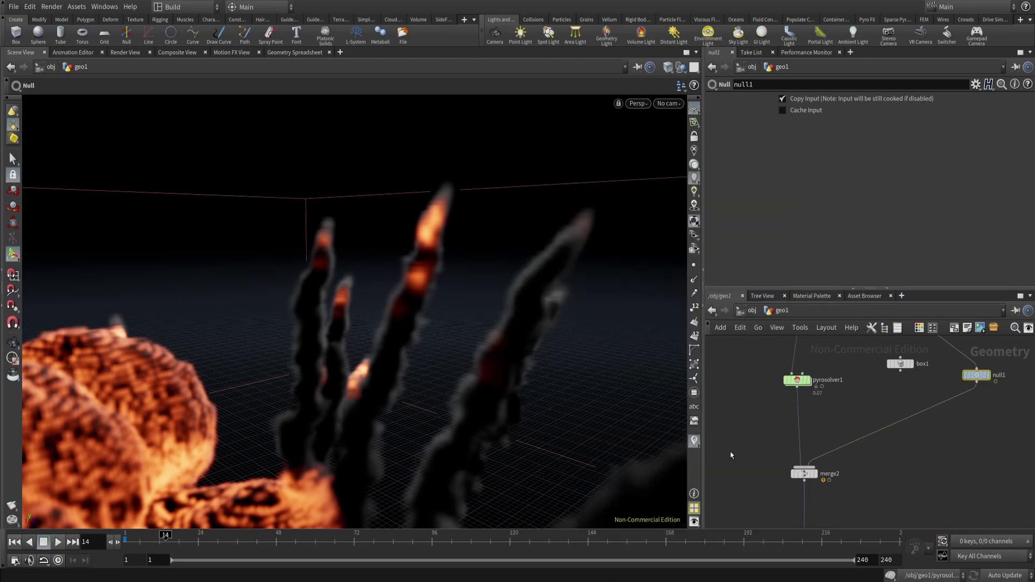
pyautogui.moveTo(760, 446); pyautogui.dragTo(832, 499)
pyautogui.moveTo(800, 469); pyautogui.dragTo(787, 488)
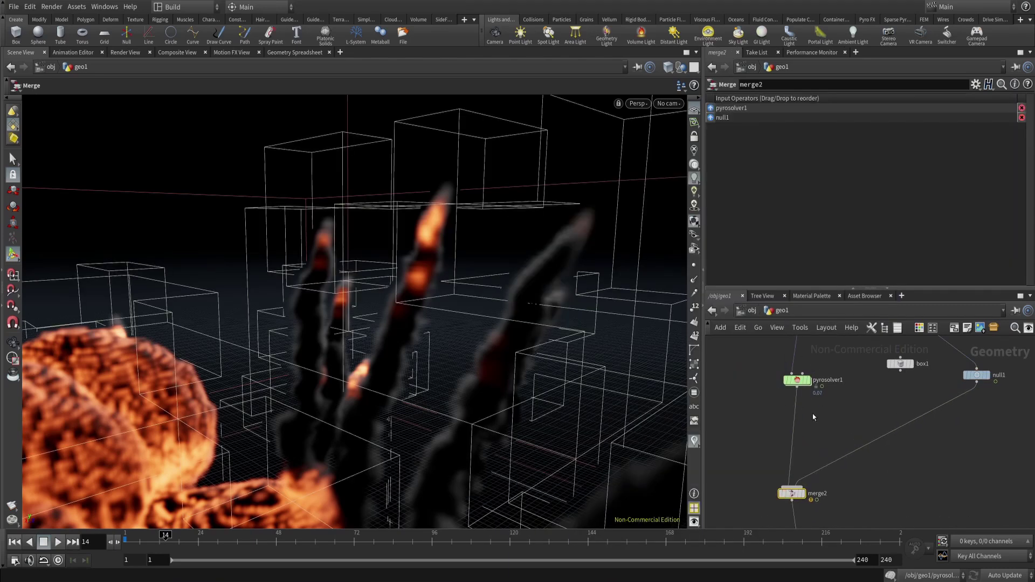
pyautogui.moveTo(797, 381); pyautogui.dragTo(790, 373)
# Insert a Convert VDB node between pyrosolver1 and merge2 and set it to convert to VDB.
pyautogui.click(817, 421)
pyautogui.press('Tab')
pyautogui.write('vdb')
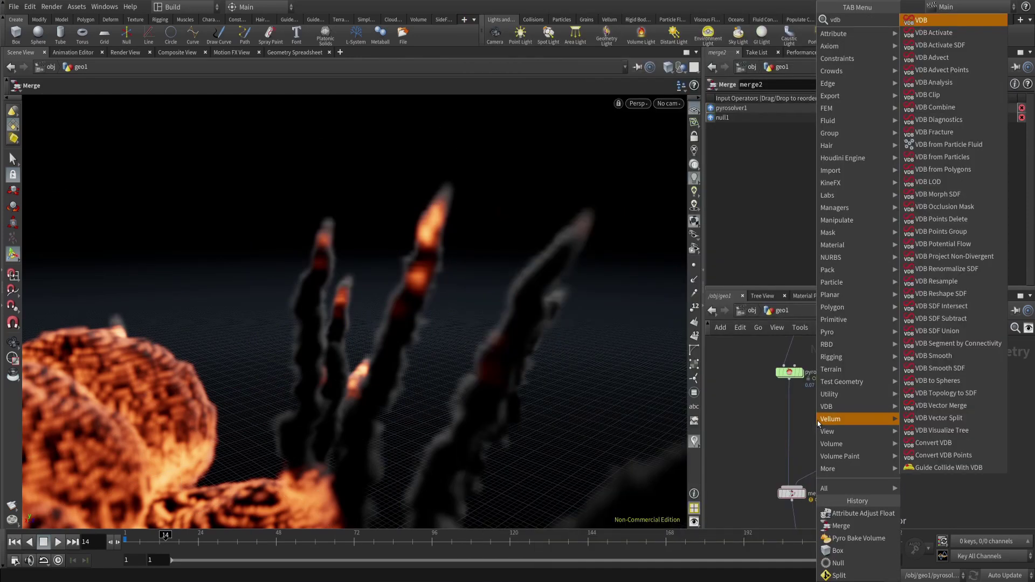
pyautogui.write(' co')
pyautogui.press('Down')
pyautogui.press('Return')
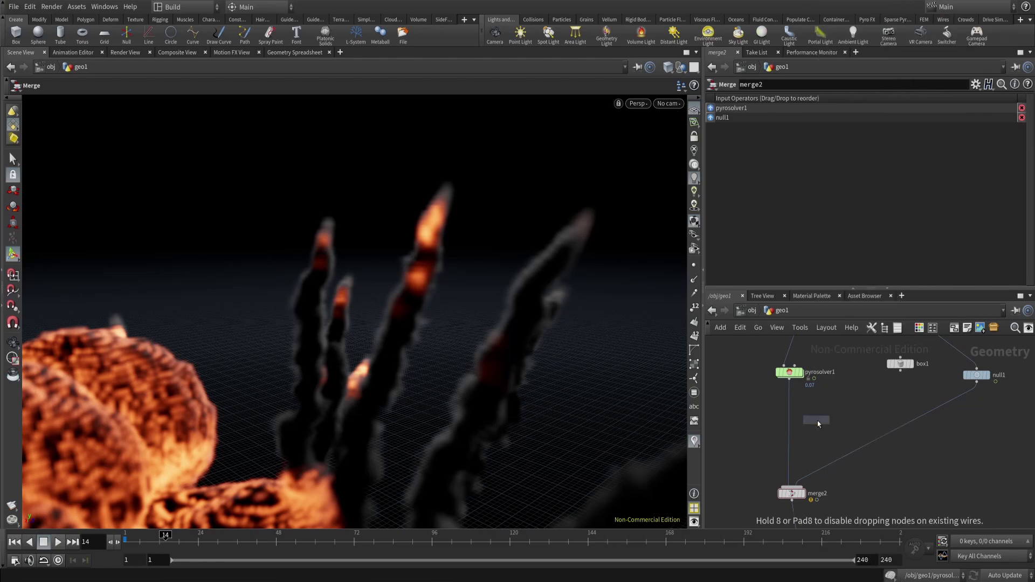
pyautogui.click(801, 426)
pyautogui.moveTo(801, 426); pyautogui.dragTo(791, 434)
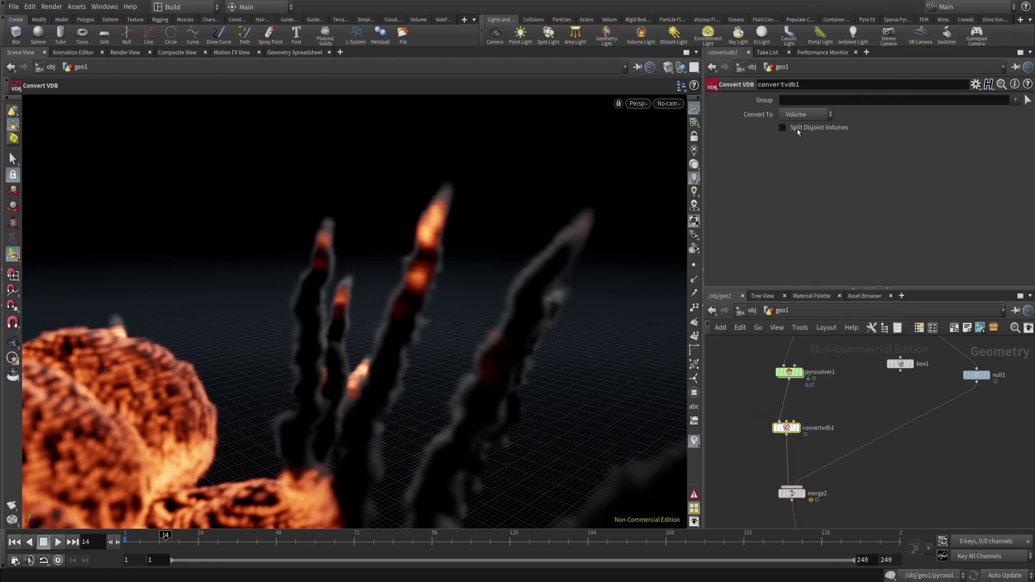
pyautogui.click(806, 114)
pyautogui.click(798, 136)
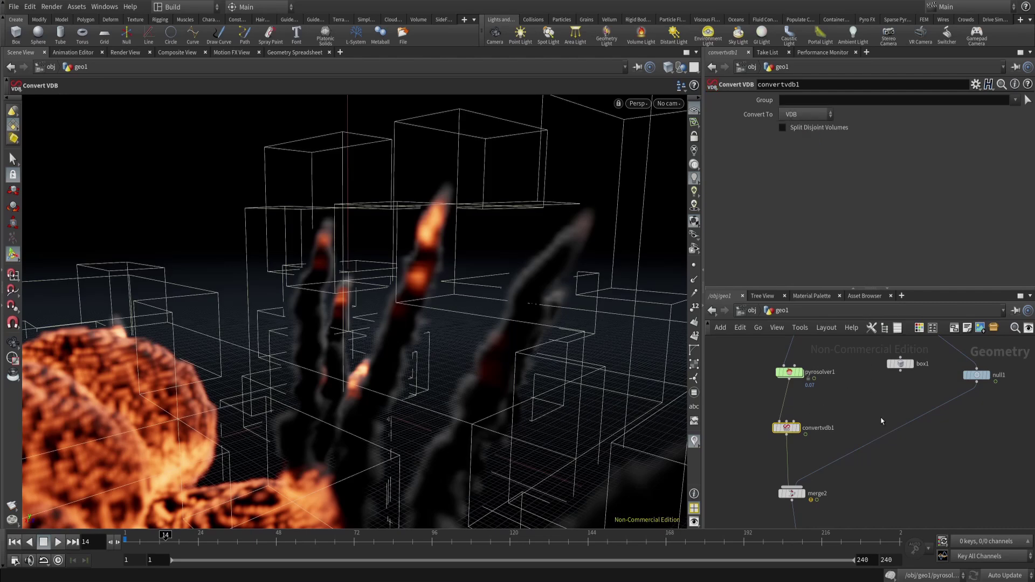
# Inspect the node information of null1 and merge2 for the volumes they contain.
pyautogui.moveTo(945, 396); pyautogui.dragTo(881, 418, button='middle')
pyautogui.middleClick(912, 397)
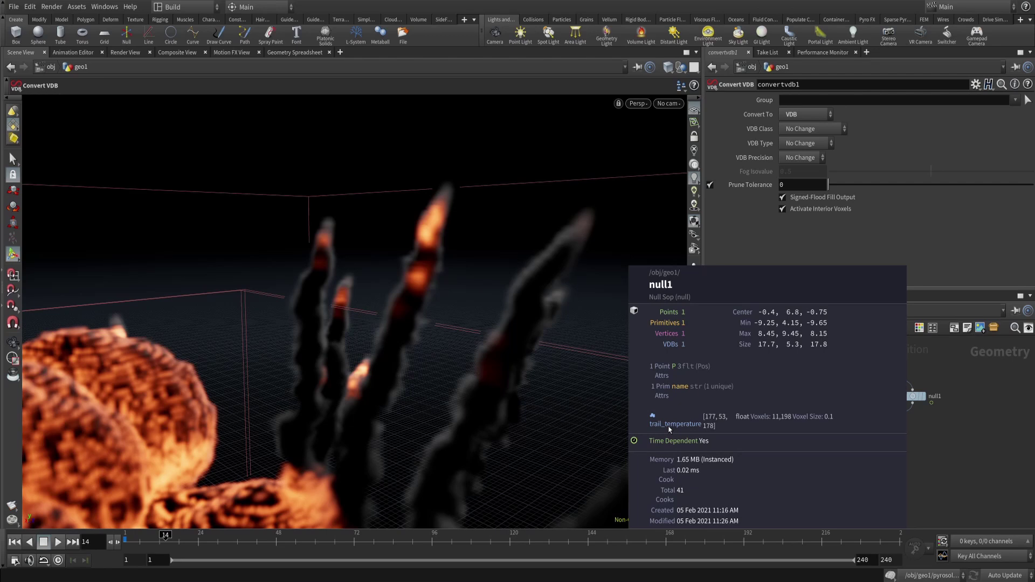
pyautogui.moveTo(731, 519); pyautogui.dragTo(794, 462, button='middle')
pyautogui.middleClick(794, 458)
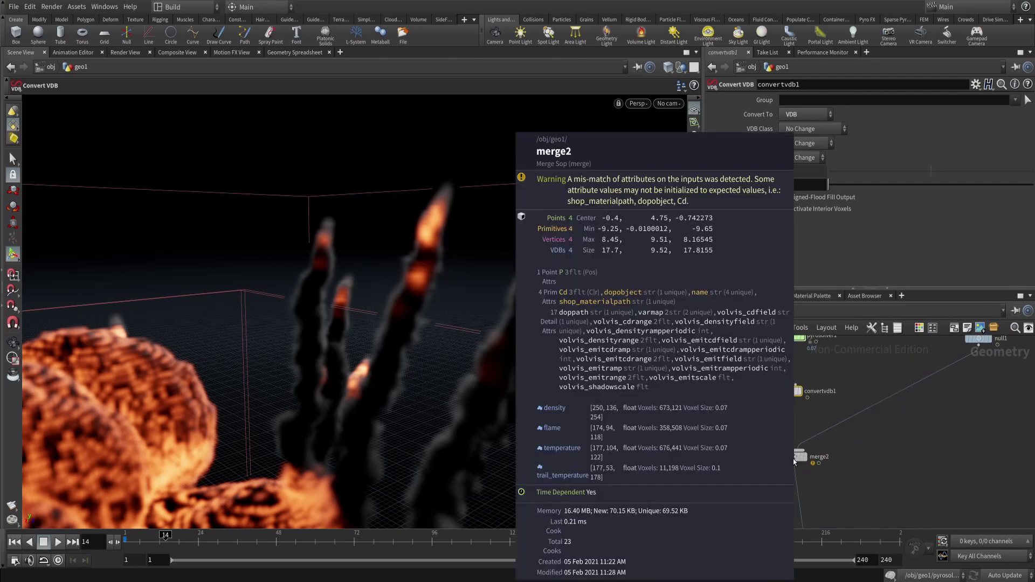
# Insert a VDB Combine node between merge2 and pyrobakevolume1 and display its output.
pyautogui.moveTo(835, 495); pyautogui.dragTo(836, 441, button='middle')
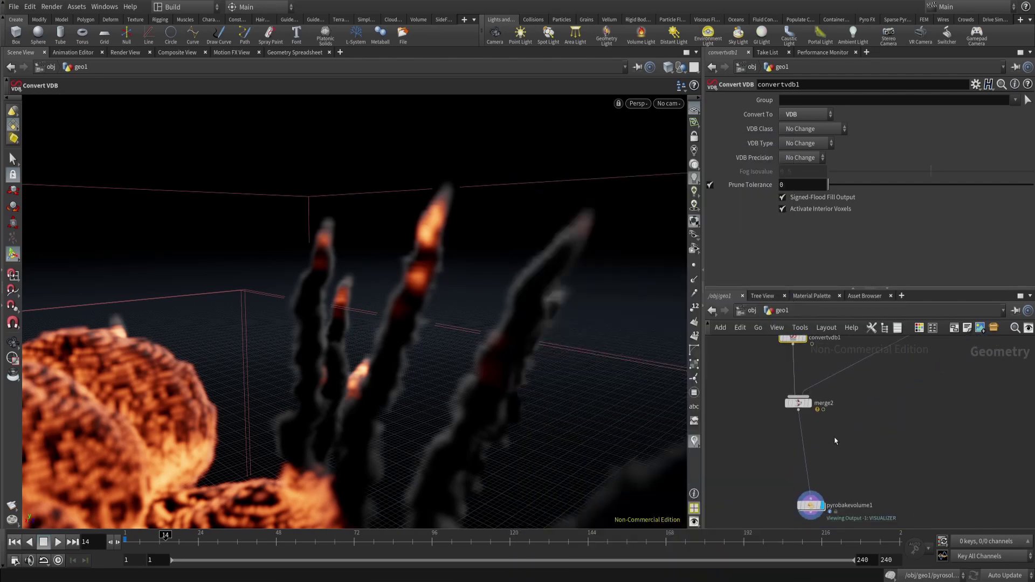
pyautogui.press('Tab')
pyautogui.write('vdb c')
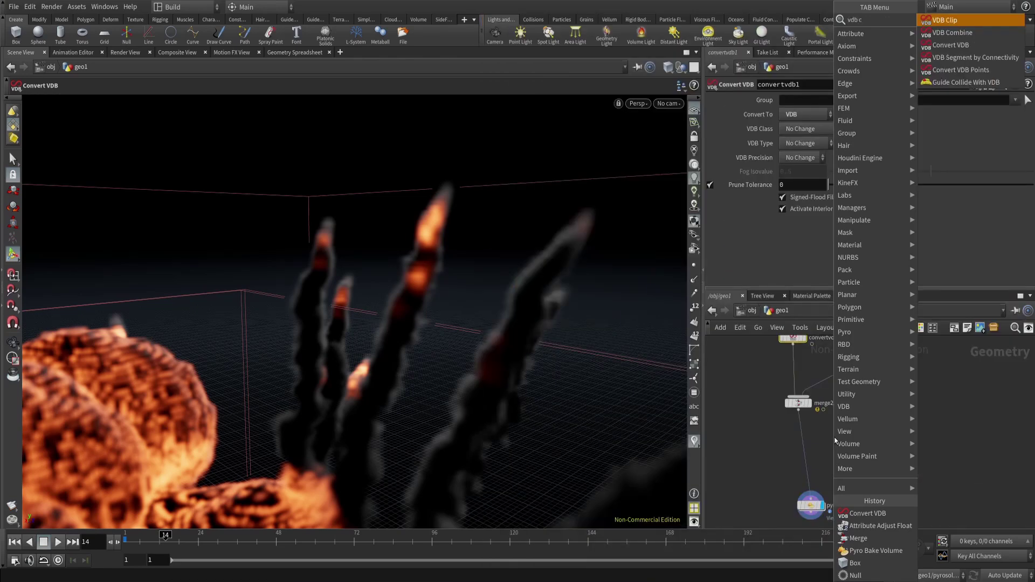
pyautogui.press('Down')
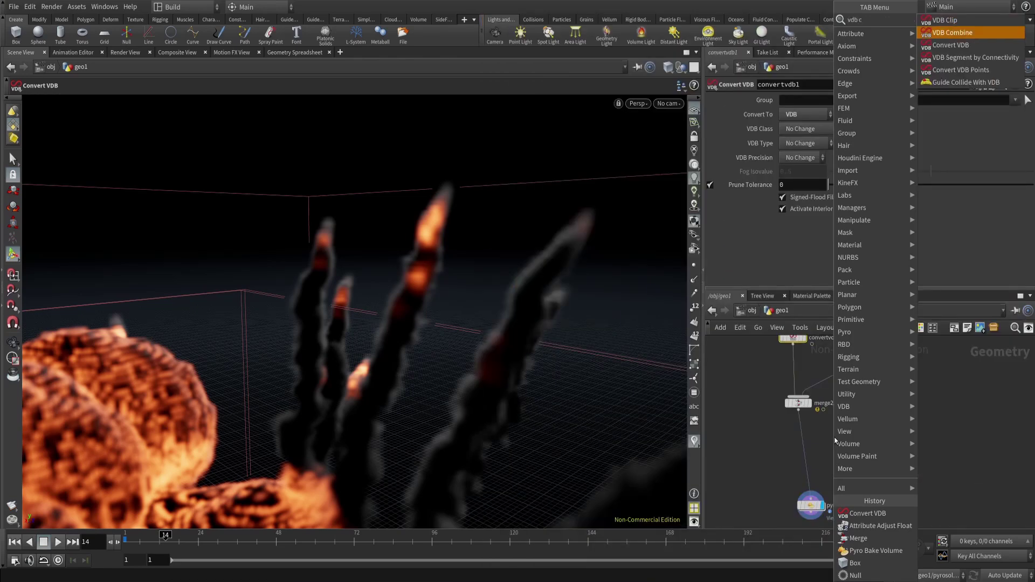
pyautogui.press('Return')
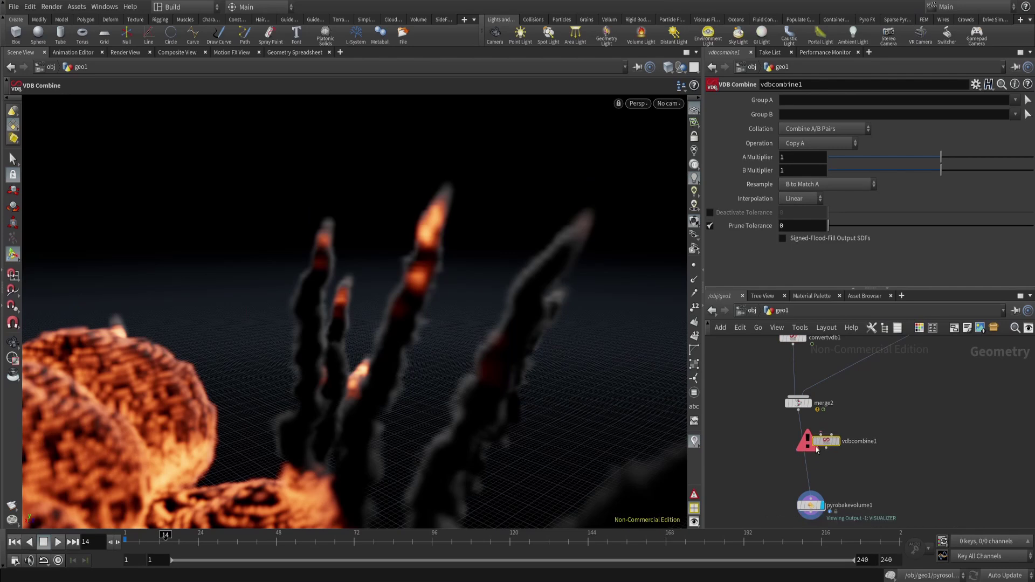
pyautogui.click(824, 452)
pyautogui.click(820, 455)
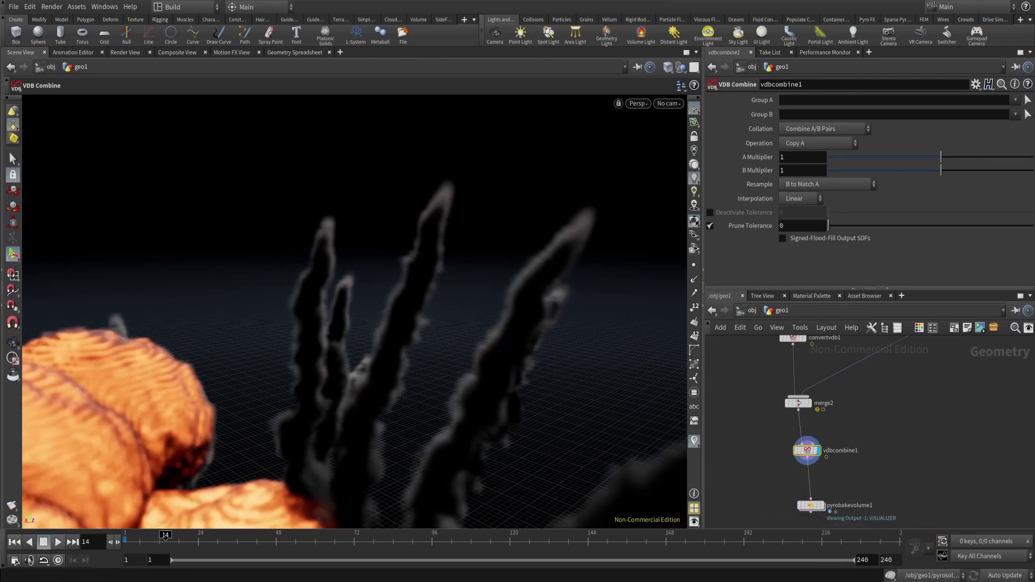
pyautogui.click(1015, 100)
pyautogui.click(978, 138)
pyautogui.click(1015, 114)
pyautogui.click(980, 157)
pyautogui.click(813, 445)
pyautogui.moveTo(866, 432); pyautogui.dragTo(893, 410, button='middle')
pyautogui.click(908, 372)
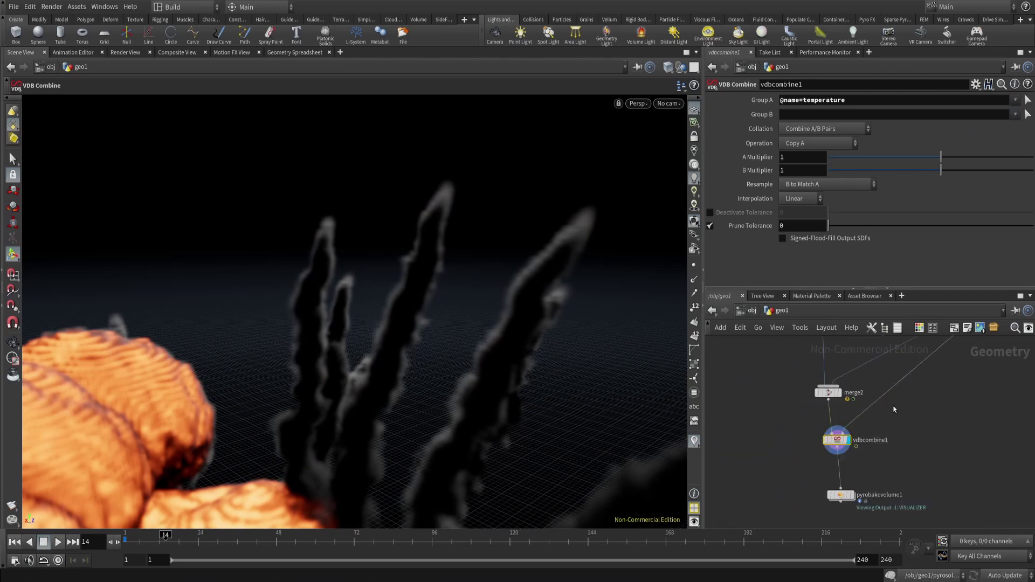
pyautogui.click(1015, 114)
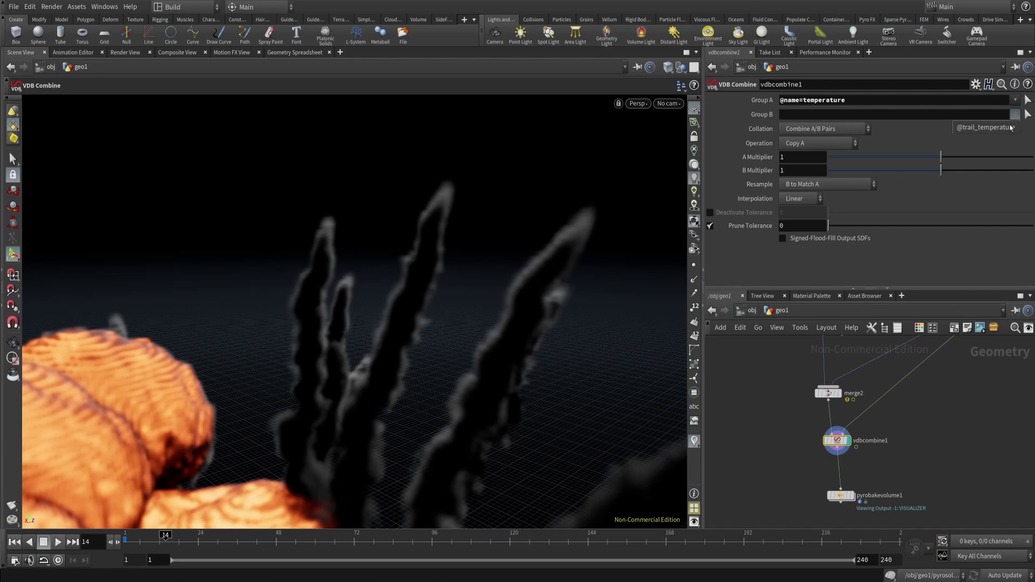
pyautogui.click(957, 128)
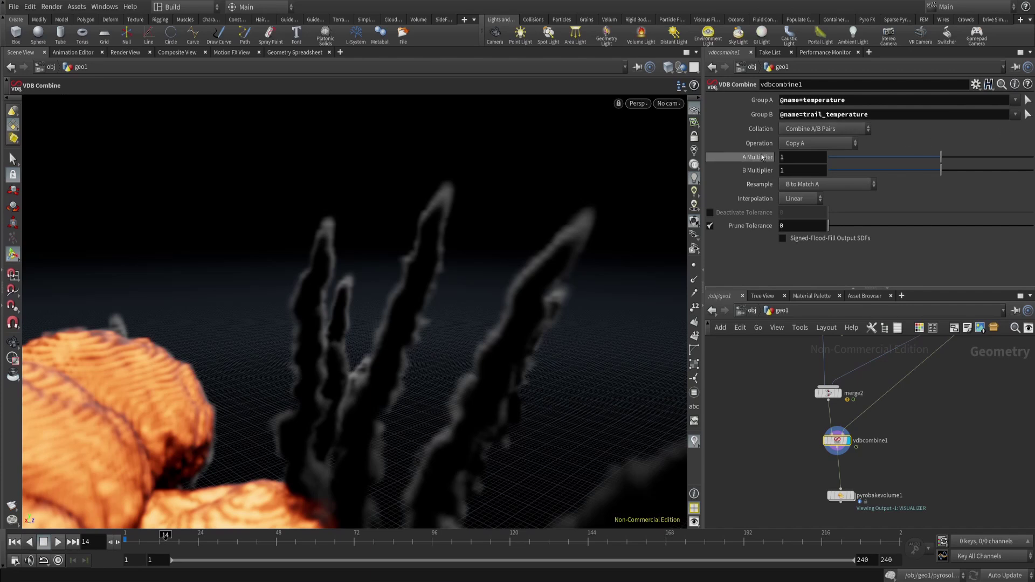
# Set the VDB Combine operation to Add and display the output of pyrobakevolume1.
pyautogui.click(817, 143)
pyautogui.click(804, 196)
pyautogui.scroll(3, 841, 472)
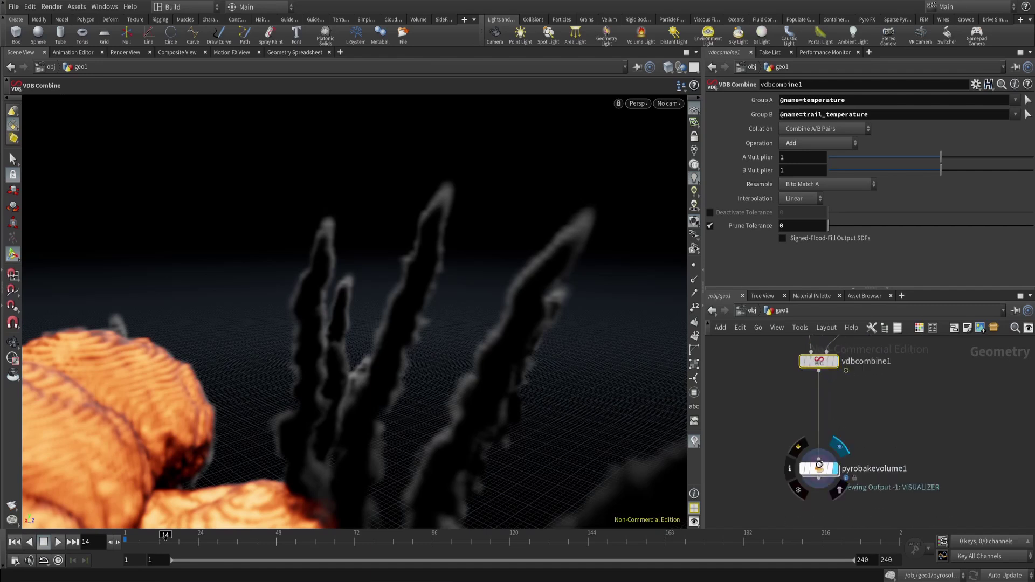
pyautogui.click(823, 469)
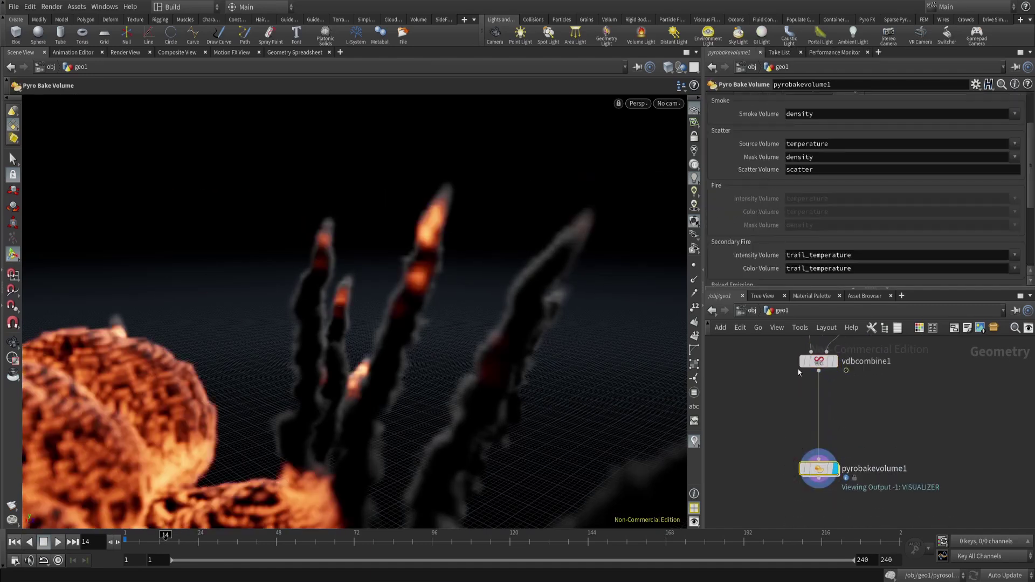
pyautogui.moveTo(800, 368)
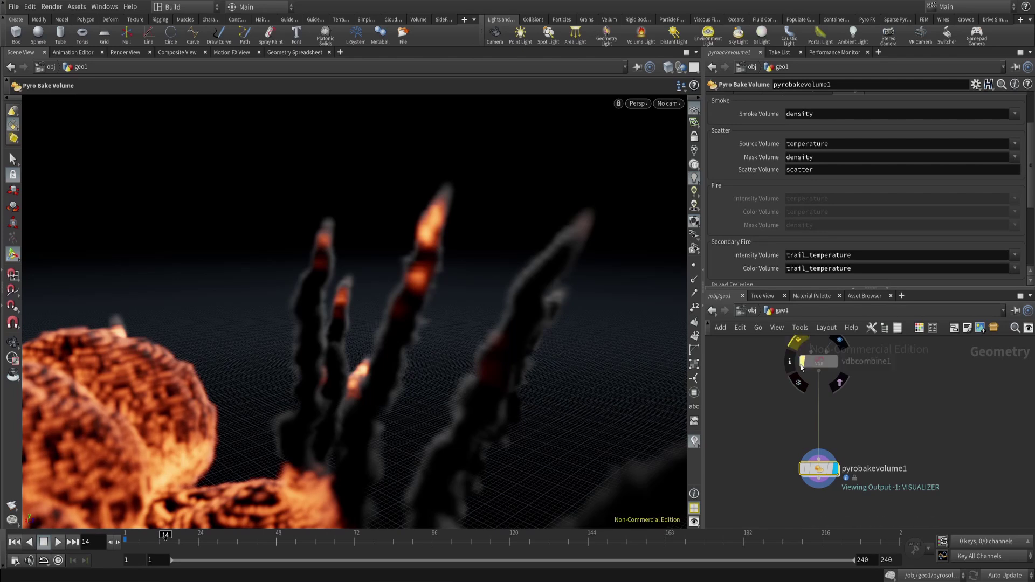
# Insert a Volume Wrangle node on the wire running from null1 into vdbcombine1's second input.
pyautogui.moveTo(820, 365); pyautogui.dragTo(820, 381)
pyautogui.moveTo(910, 341); pyautogui.dragTo(826, 495, button='middle')
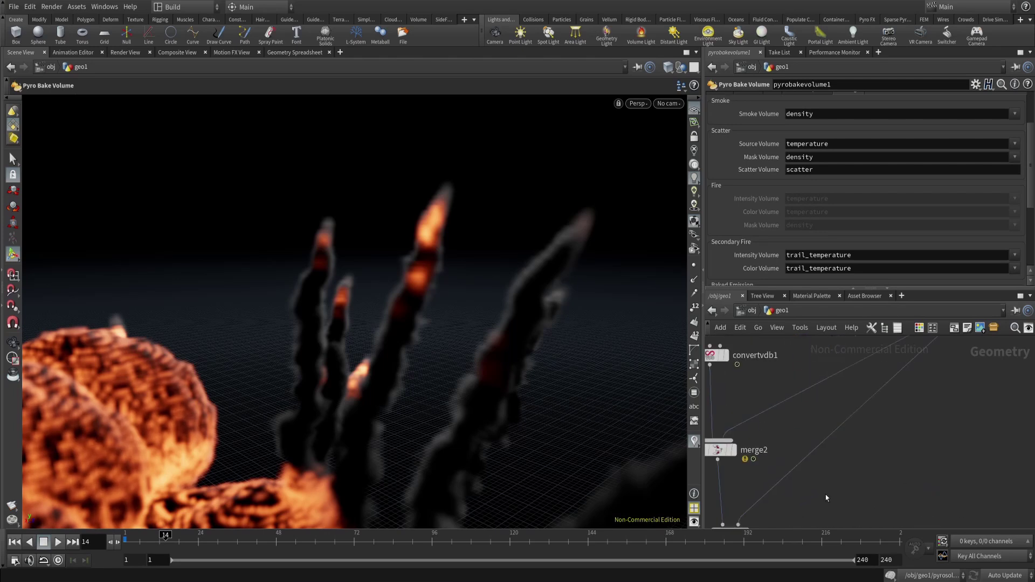
pyautogui.scroll(-4, 887, 415)
pyautogui.moveTo(902, 385); pyautogui.dragTo(864, 435, button='middle')
pyautogui.scroll(3, 809, 475)
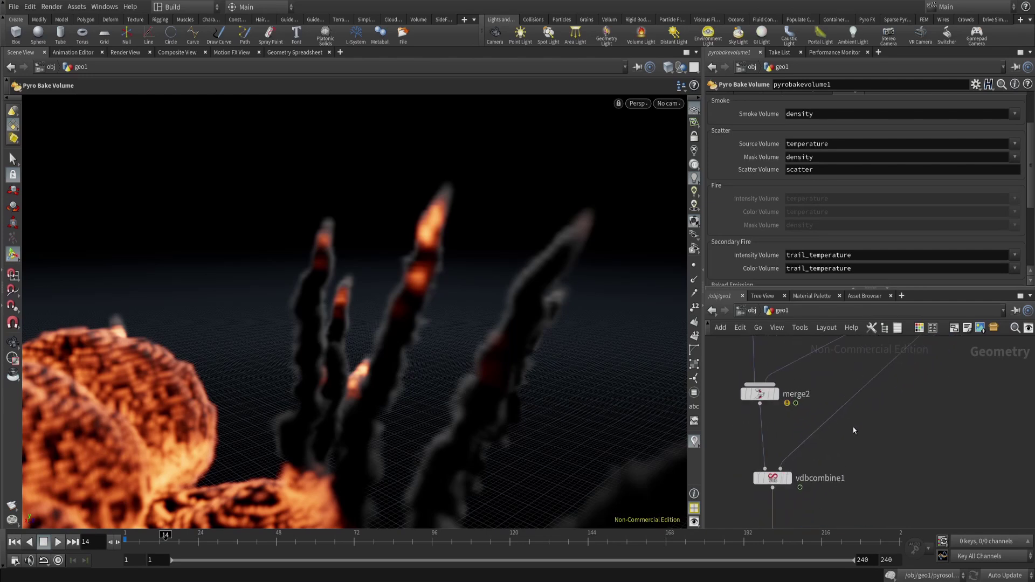
pyautogui.press('Tab')
pyautogui.write('wr')
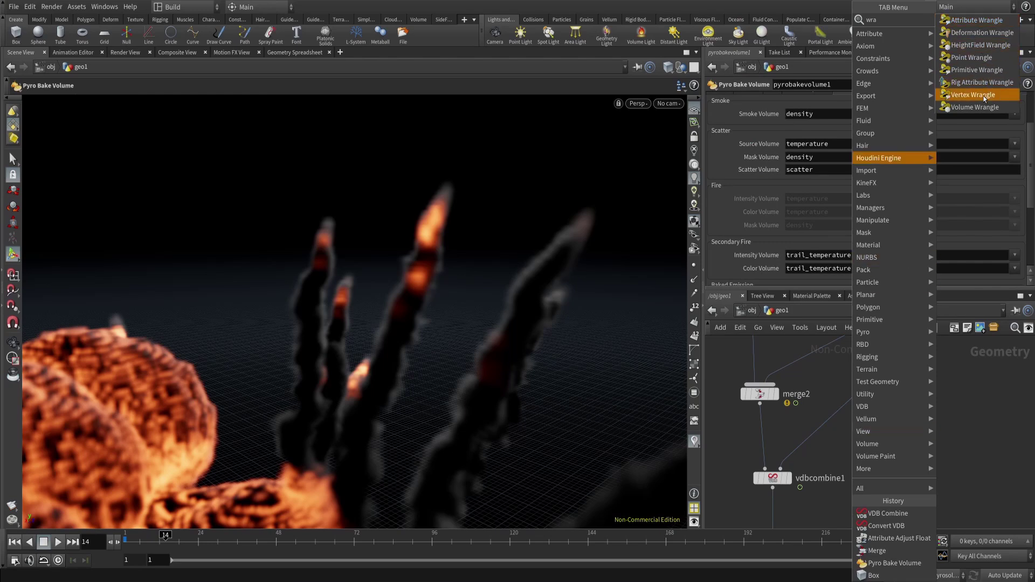
pyautogui.click(975, 107)
pyautogui.click(852, 418)
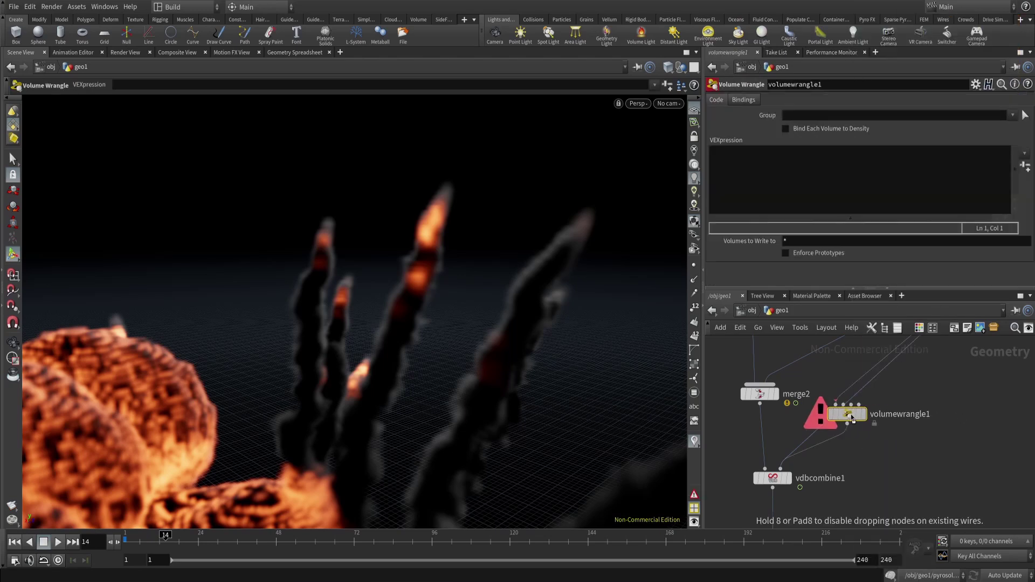
# Enter the expression f@trail_temperature *= 1000; in volumewrangle1 and check the trails' glow in the viewport.
pyautogui.click(806, 201)
pyautogui.write('f@')
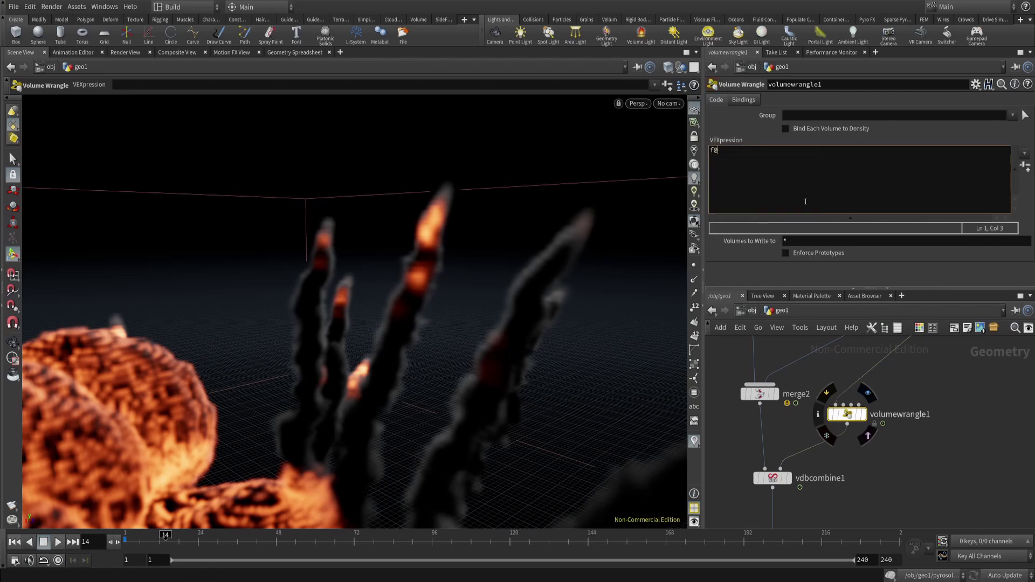
pyautogui.write('trail_temprature')
pyautogui.hotkey('ctrl', 'Return')
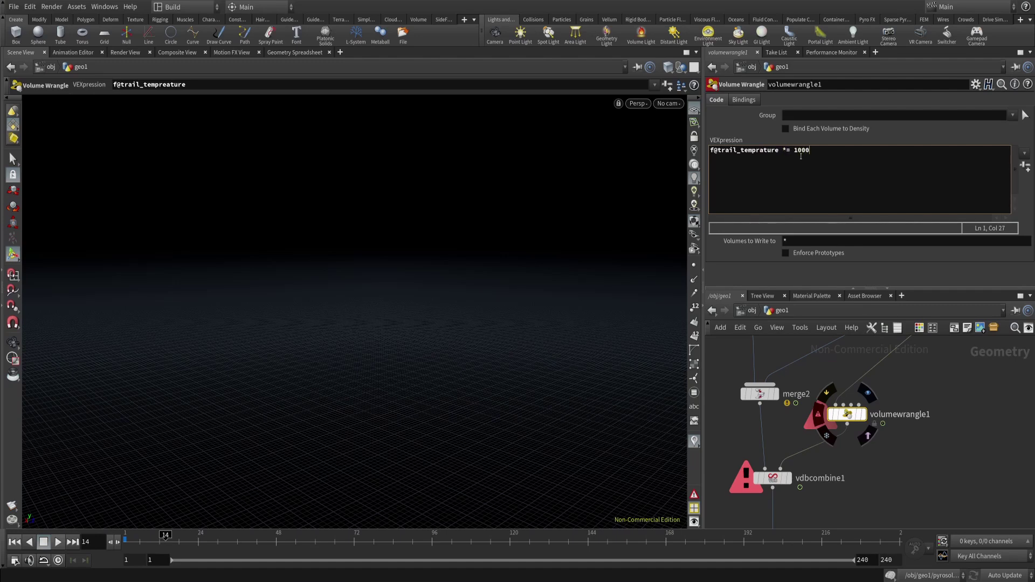
pyautogui.hotkey('ctrl', 'Return')
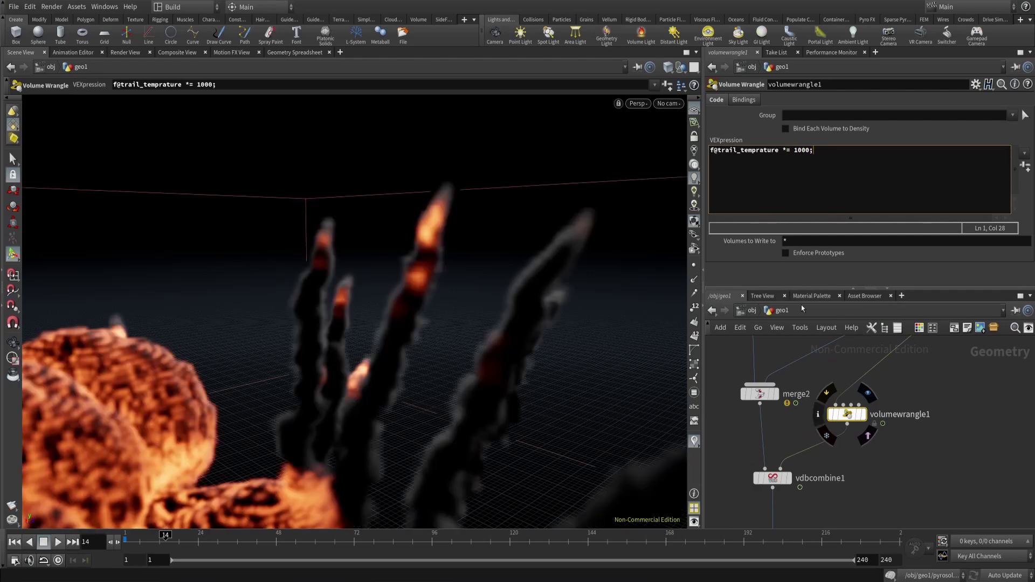
pyautogui.moveTo(900, 415); pyautogui.dragTo(864, 455, button='middle')
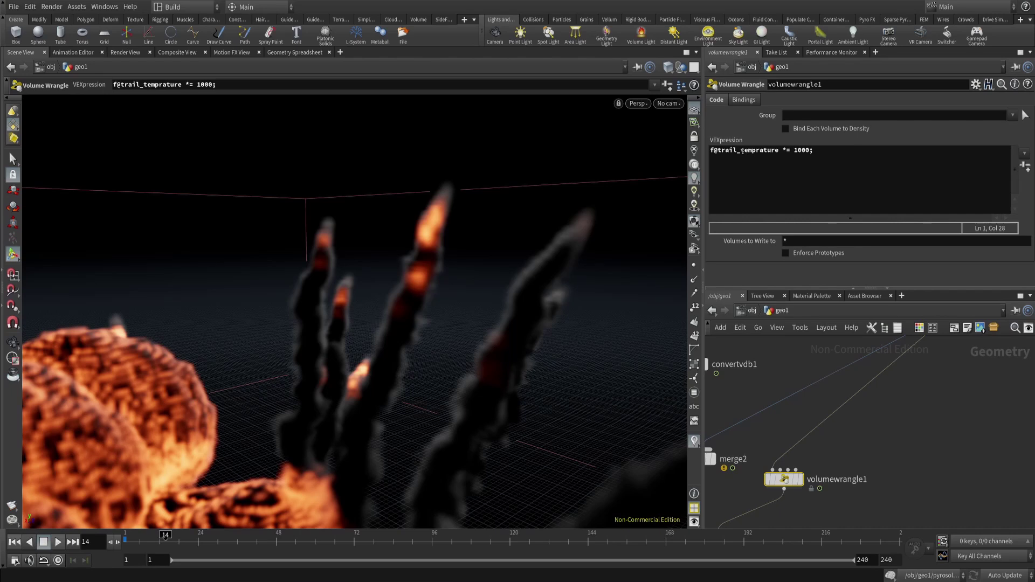
pyautogui.moveTo(742, 152); pyautogui.dragTo(774, 153)
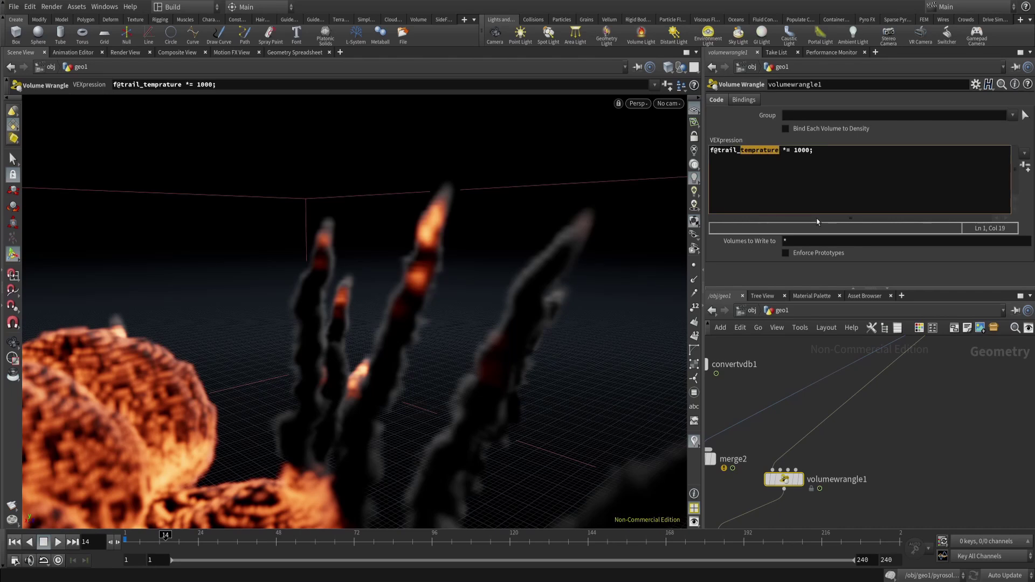
pyautogui.write('temperature')
pyautogui.moveTo(869, 450); pyautogui.dragTo(914, 400, button='middle')
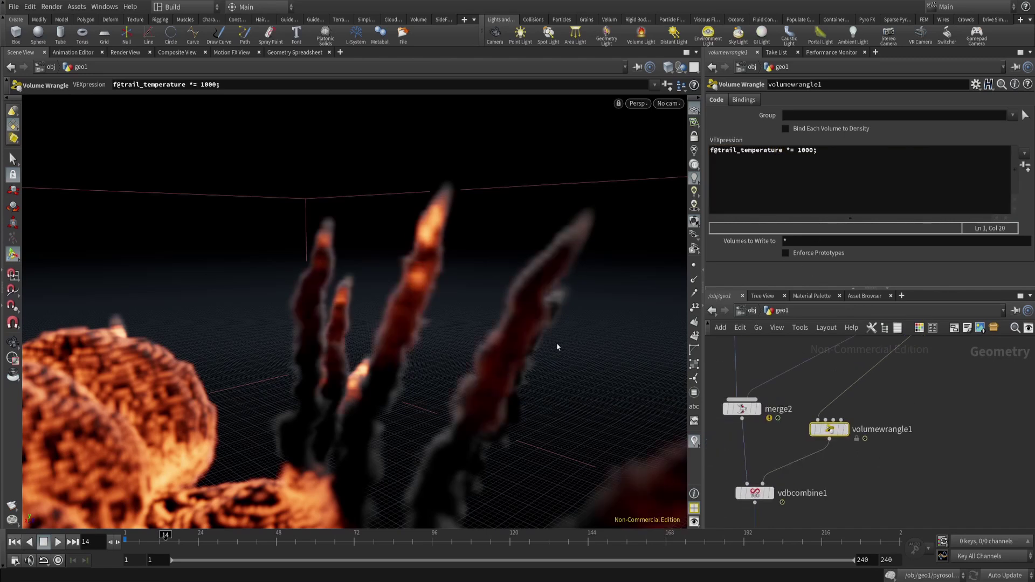
pyautogui.keyDown('alt'); pyautogui.moveTo(547, 349); pyautogui.dragTo(387, 345); pyautogui.keyUp('alt')
pyautogui.keyDown('alt'); pyautogui.moveTo(413, 342); pyautogui.dragTo(436, 260); pyautogui.keyUp('alt')
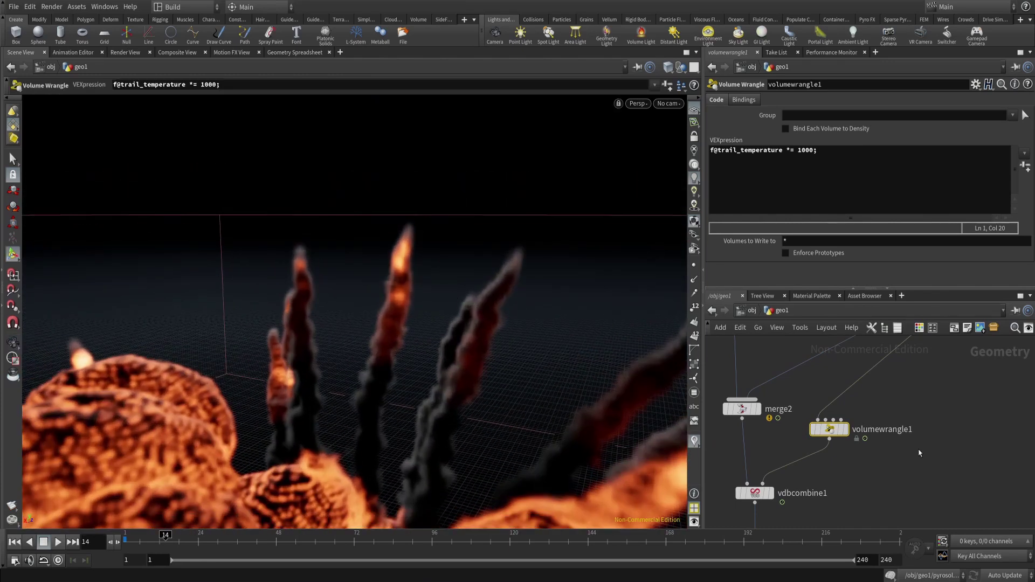
# Move volumewrangle1 farther from merge2 and change its expression to f@trail_temperature *= 5000;.
pyautogui.moveTo(833, 432); pyautogui.dragTo(895, 411)
pyautogui.moveTo(879, 457); pyautogui.dragTo(894, 416, button='middle')
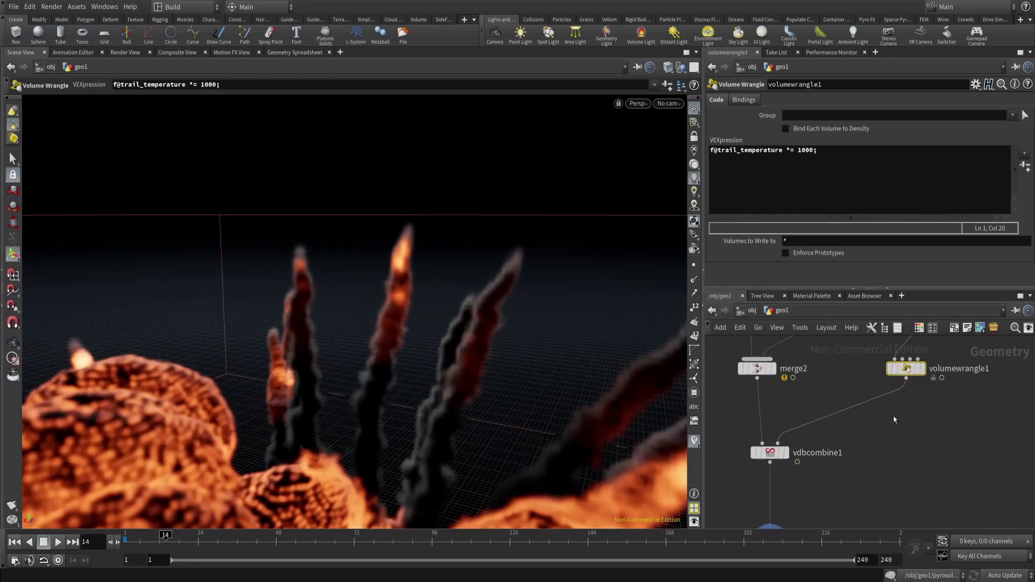
pyautogui.moveTo(763, 455)
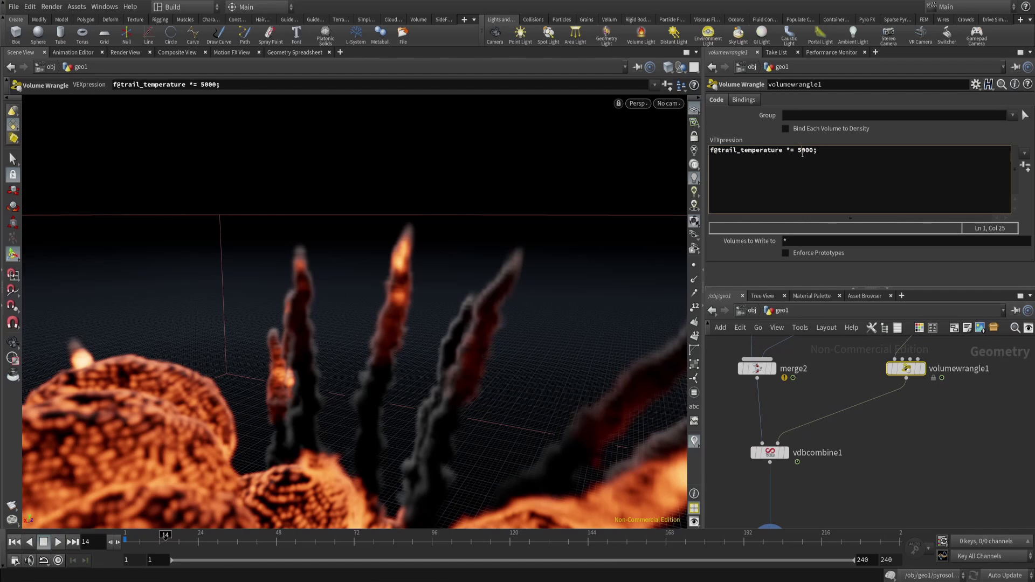
pyautogui.moveTo(829, 418); pyautogui.dragTo(818, 399, button='middle')
pyautogui.keyDown('alt'); pyautogui.moveTo(439, 386); pyautogui.dragTo(365, 341); pyautogui.keyUp('alt')
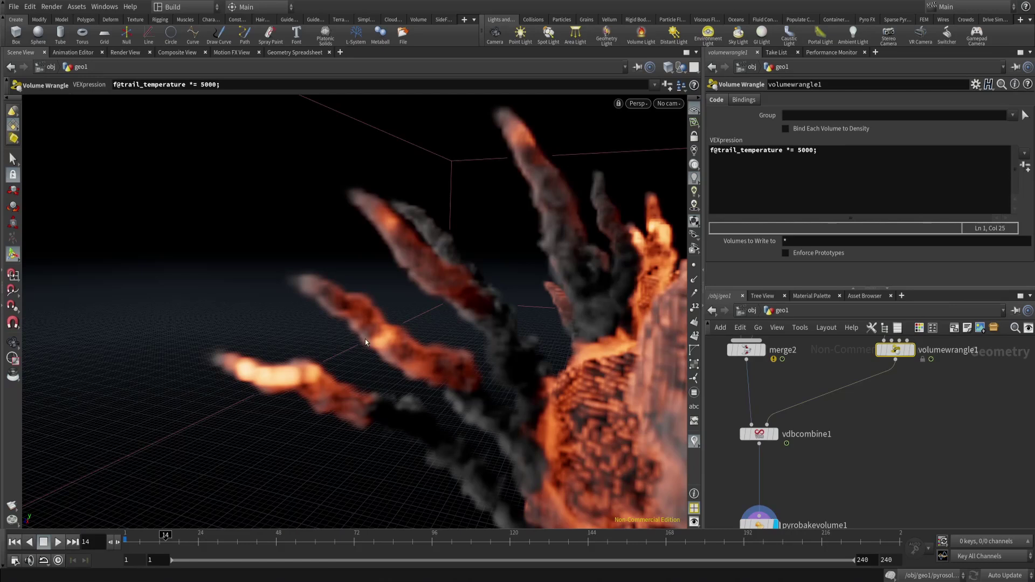
pyautogui.click(744, 434)
pyautogui.click(744, 434)
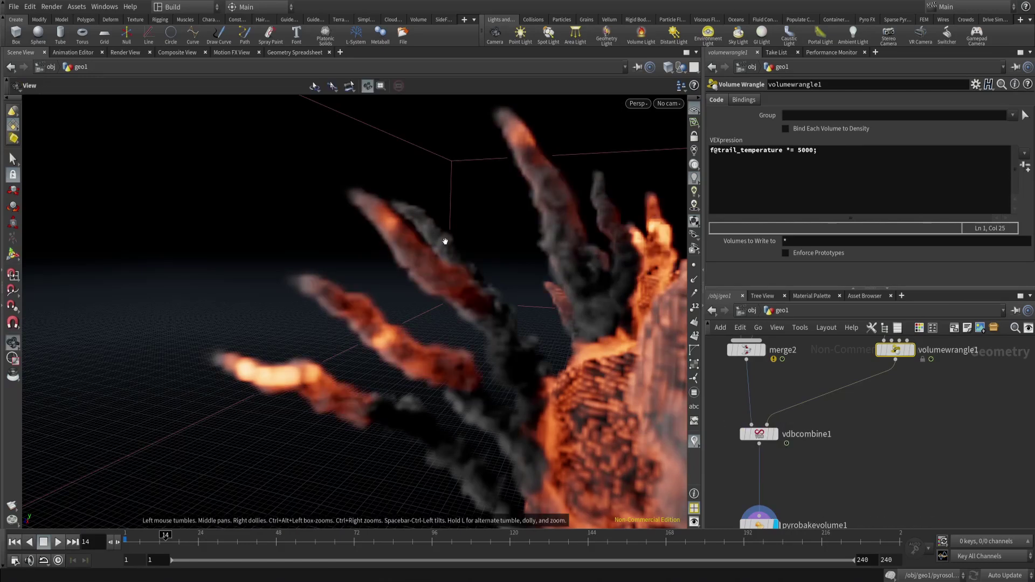
# Set the voxel size of pyrosolver1 to .005.
pyautogui.scroll(-5, 445, 240)
pyautogui.keyDown('alt'); pyautogui.moveTo(446, 240); pyautogui.dragTo(521, 348); pyautogui.keyUp('alt')
pyautogui.keyDown('alt'); pyautogui.moveTo(521, 348); pyautogui.dragTo(458, 405, button='right'); pyautogui.keyUp('alt')
pyautogui.keyDown('alt'); pyautogui.moveTo(458, 404); pyautogui.dragTo(631, 406); pyautogui.keyUp('alt')
pyautogui.moveTo(910, 425); pyautogui.dragTo(979, 581, button='middle')
pyautogui.moveTo(756, 415); pyautogui.dragTo(834, 440)
pyautogui.click(718, 129)
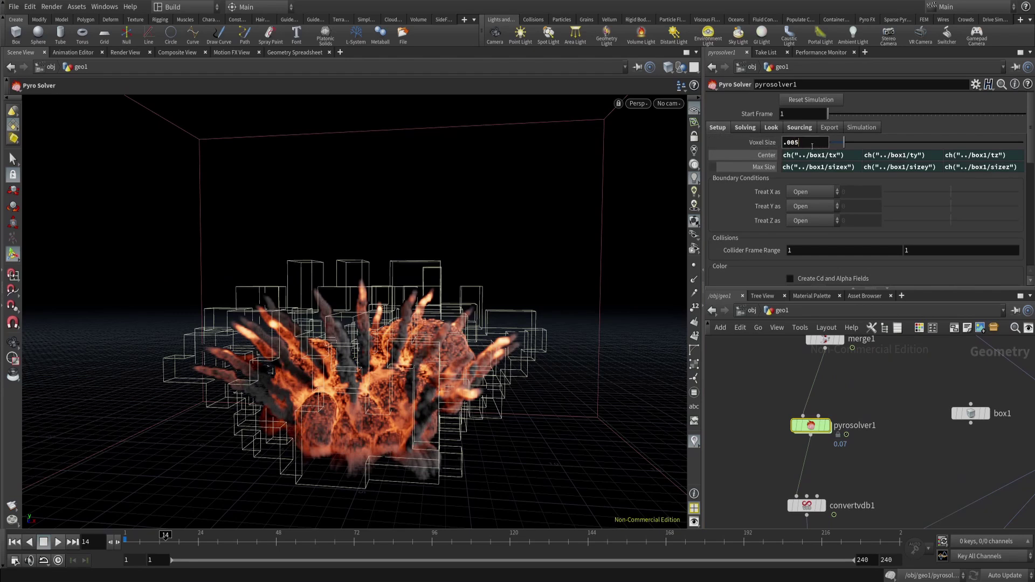
pyautogui.moveTo(750, 470); pyautogui.dragTo(746, 393, button='middle')
pyautogui.moveTo(760, 501); pyautogui.dragTo(764, 393, button='middle')
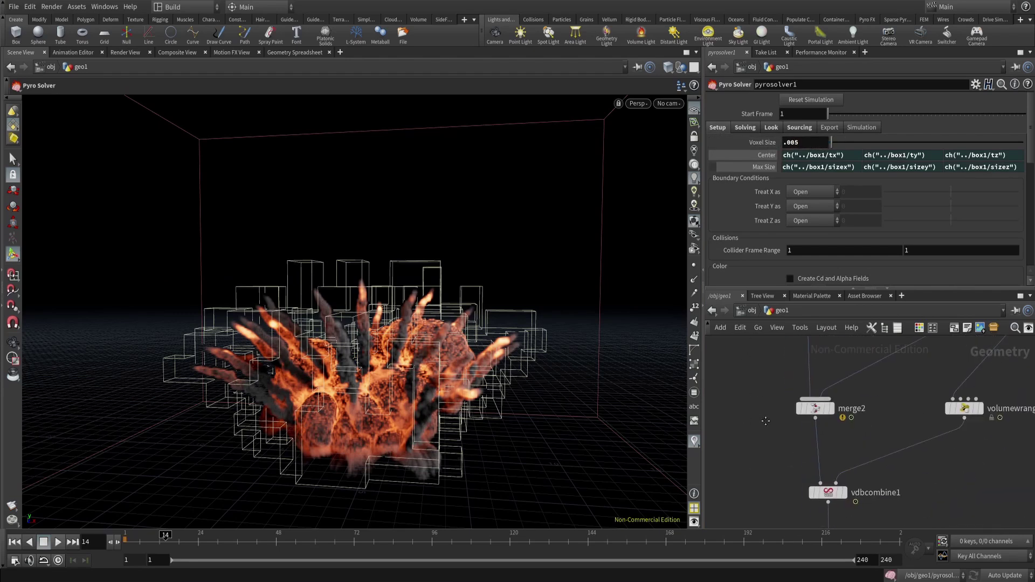
pyautogui.moveTo(779, 518); pyautogui.dragTo(770, 390, button='middle')
pyautogui.moveTo(769, 391); pyautogui.dragTo(854, 440)
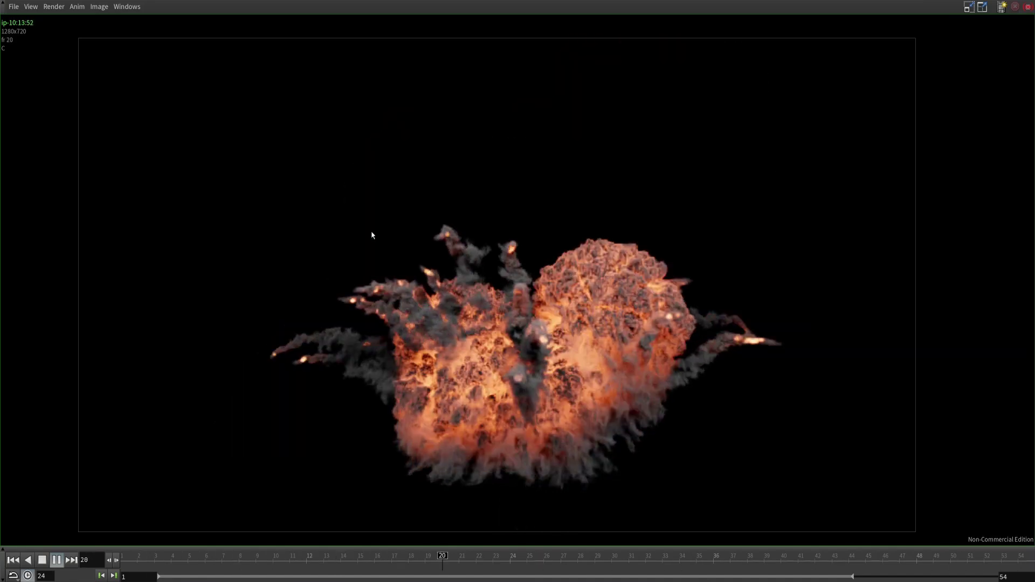
# Stop the rendered explosion playback and examine the smoke trails in frames 2 and 1 of the Exp.$F.jpg renders.
pyautogui.click(56, 561)
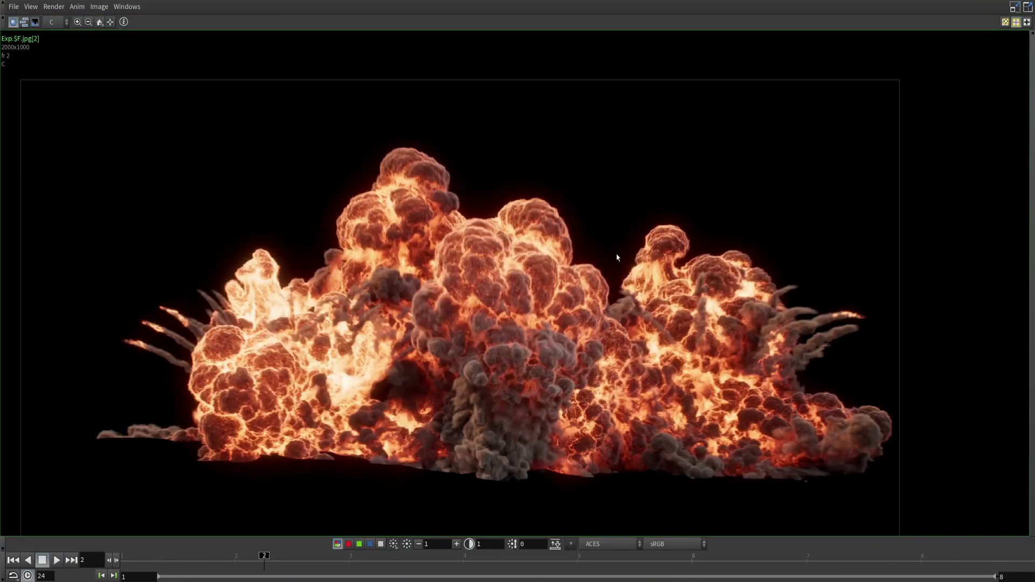
pyautogui.moveTo(582, 299); pyautogui.dragTo(613, 282, button='middle')
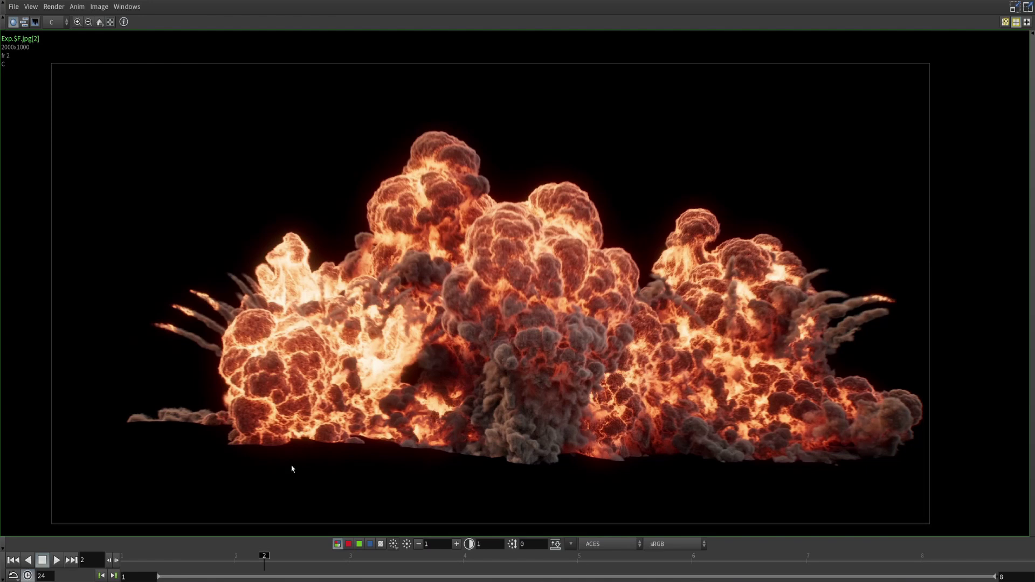
pyautogui.moveTo(264, 556)
pyautogui.mouseDown()
pyautogui.moveTo(827, 559)
pyautogui.moveTo(153, 571)
pyautogui.moveTo(186, 572)
pyautogui.moveTo(174, 579)
pyautogui.mouseUp()
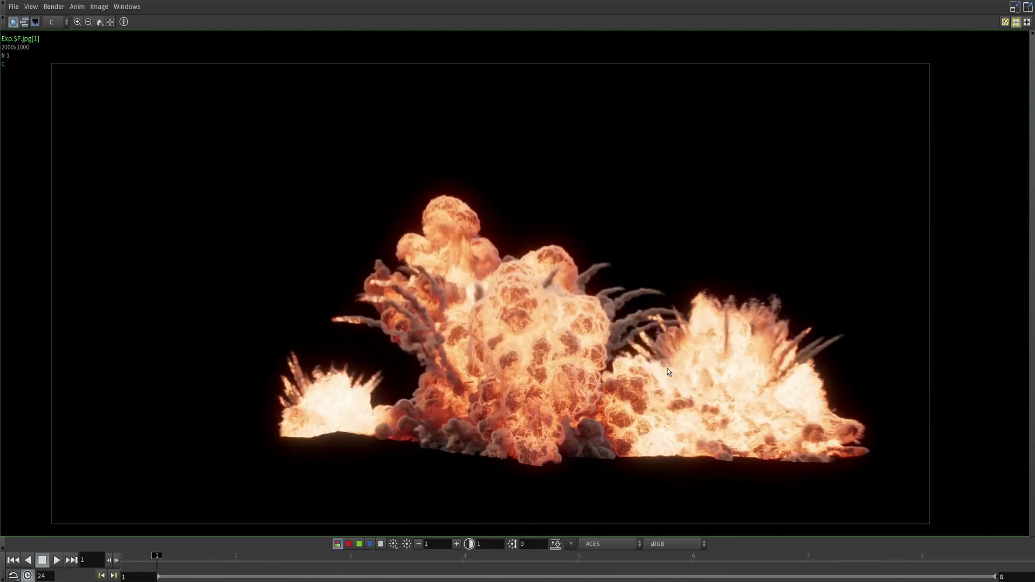
pyautogui.scroll(5, 340, 359)
pyautogui.moveTo(364, 287); pyautogui.dragTo(344, 285, button='middle')
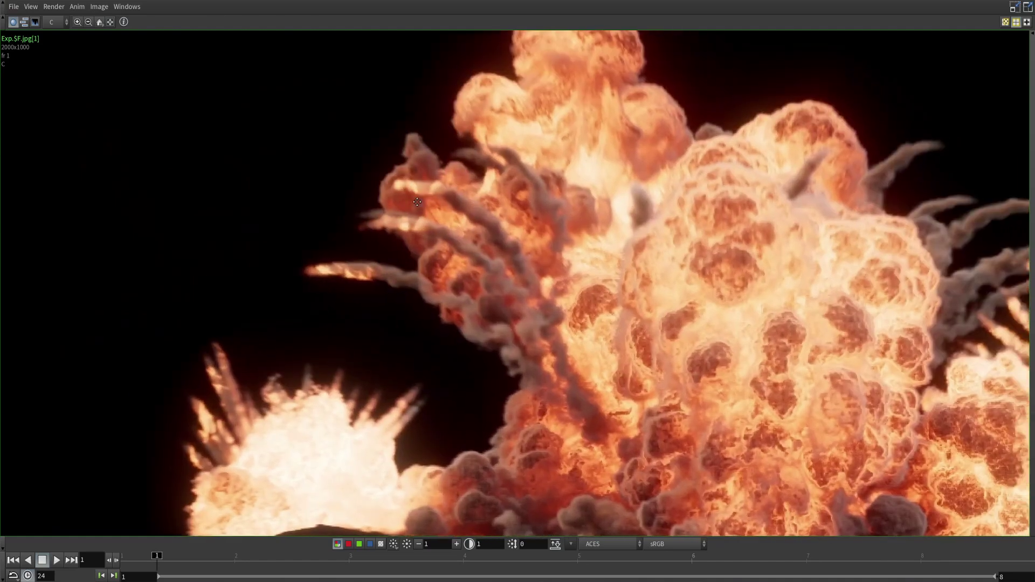
pyautogui.scroll(-4, 420, 224)
pyautogui.scroll(2, 538, 257)
pyautogui.moveTo(774, 214); pyautogui.dragTo(328, 259, button='middle')
pyautogui.scroll(3, 399, 328)
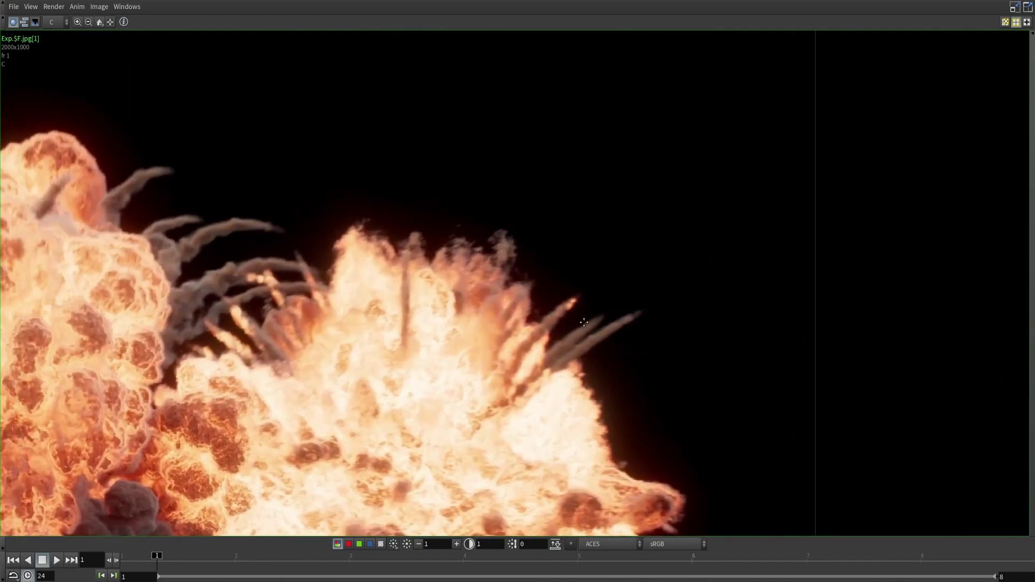
pyautogui.moveTo(399, 328); pyautogui.dragTo(467, 326, button='middle')
# Scrub the Exp.$F.jpg renders between frames 1 and 7 to examine how the fire turns into smoke.
pyautogui.moveTo(233, 564); pyautogui.dragTo(468, 565)
pyautogui.scroll(-4, 564, 388)
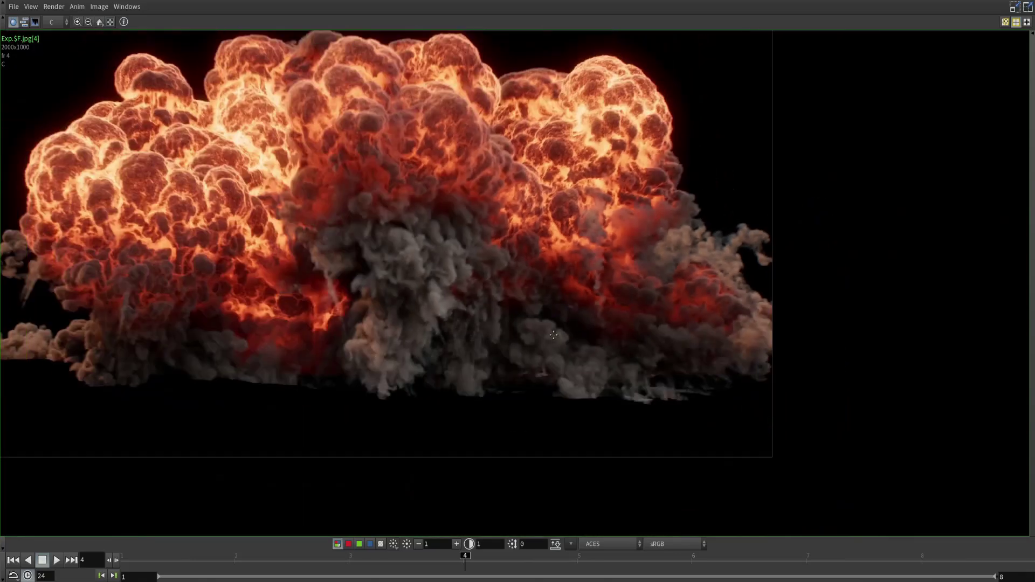
pyautogui.moveTo(404, 291); pyautogui.dragTo(734, 345, button='middle')
pyautogui.moveTo(350, 566); pyautogui.dragTo(803, 567)
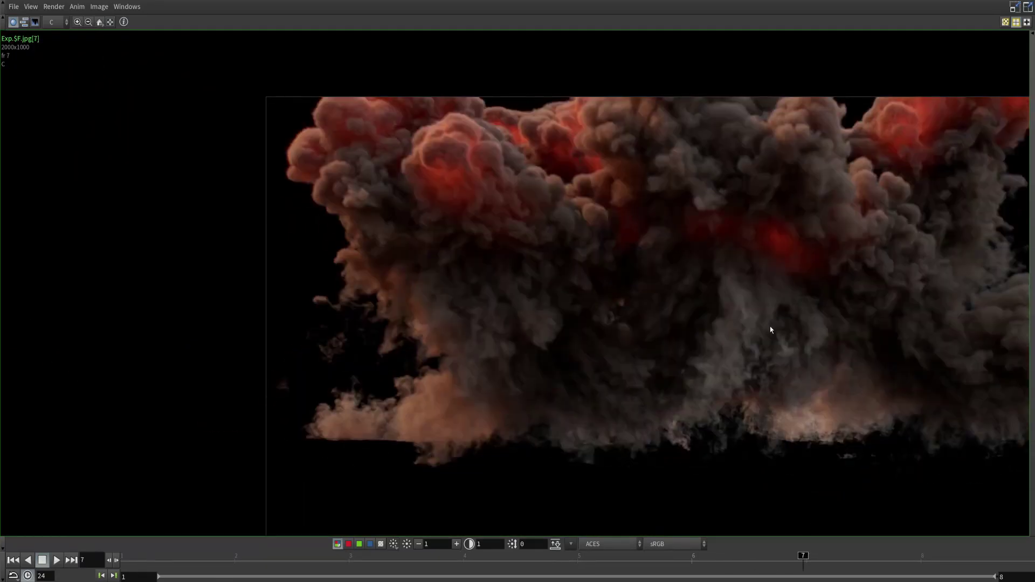
pyautogui.scroll(-4, 744, 318)
pyautogui.moveTo(686, 340); pyautogui.dragTo(523, 365, button='middle')
pyautogui.scroll(2, 573, 348)
pyautogui.moveTo(531, 557)
pyautogui.mouseDown()
pyautogui.moveTo(211, 563)
pyautogui.moveTo(700, 563)
pyautogui.moveTo(232, 566)
pyautogui.mouseUp()
pyautogui.moveTo(610, 360); pyautogui.dragTo(594, 346, button='middle')
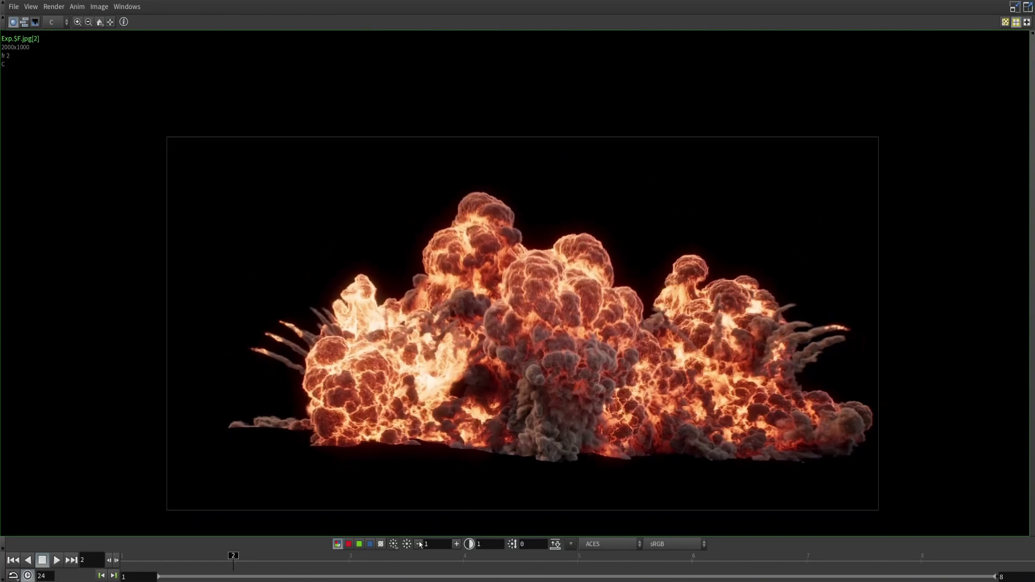
pyautogui.moveTo(192, 559); pyautogui.dragTo(125, 561)
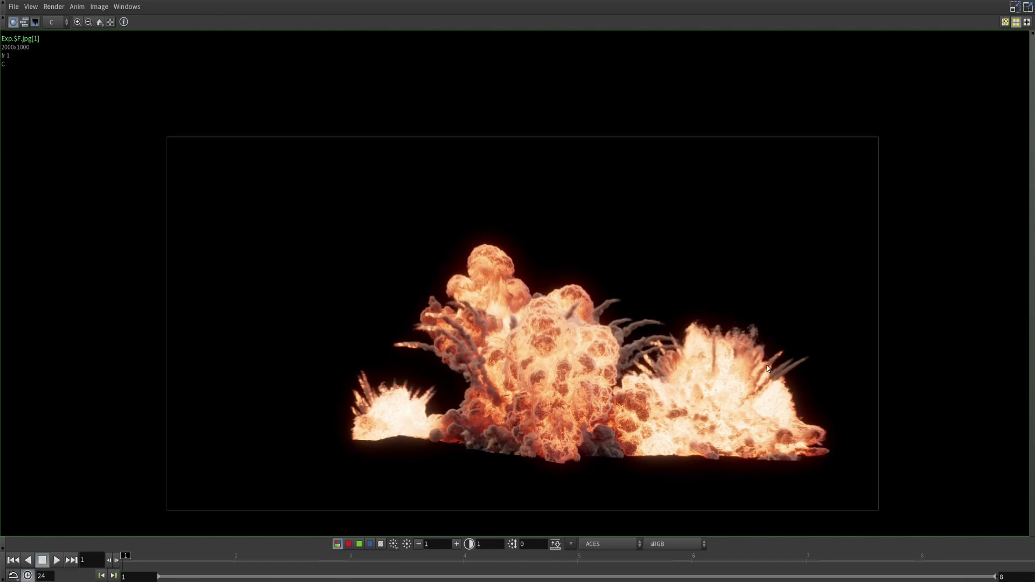
pyautogui.moveTo(768, 371); pyautogui.dragTo(736, 374, button='middle')
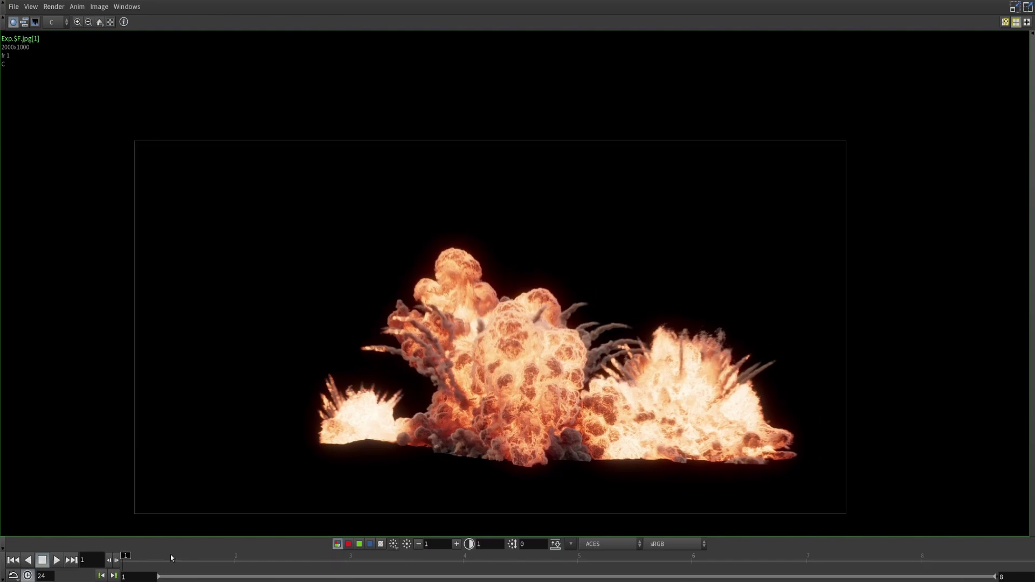
pyautogui.moveTo(171, 554)
pyautogui.mouseDown()
pyautogui.moveTo(804, 573)
pyautogui.moveTo(125, 573)
pyautogui.moveTo(863, 572)
pyautogui.moveTo(237, 573)
pyautogui.moveTo(634, 573)
pyautogui.moveTo(243, 568)
pyautogui.moveTo(328, 567)
pyautogui.mouseUp()
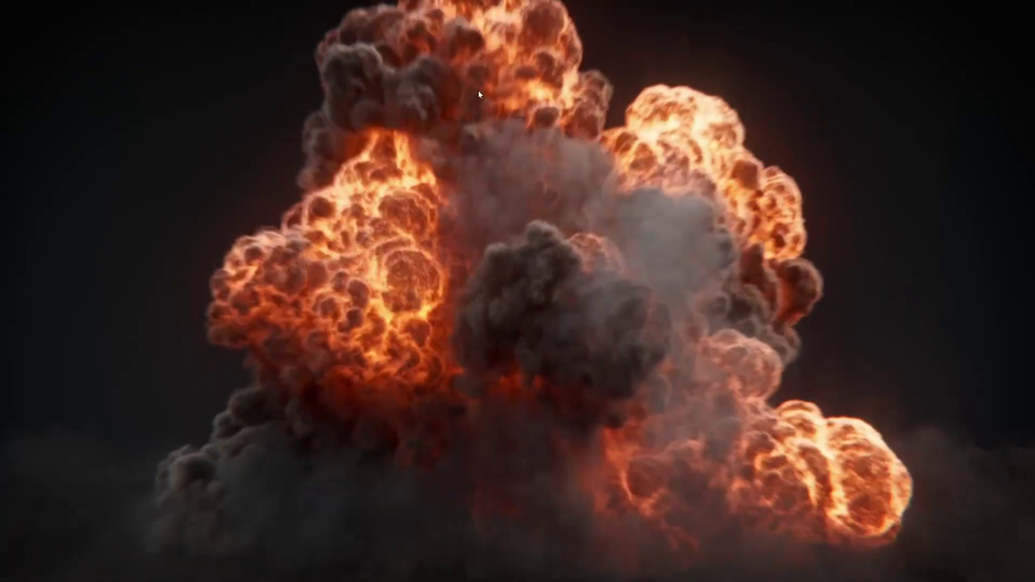
# Examine the Main Explosion and Smoke networks in the second scene and inspect blast1's volume information.
pyautogui.moveTo(27, 578)
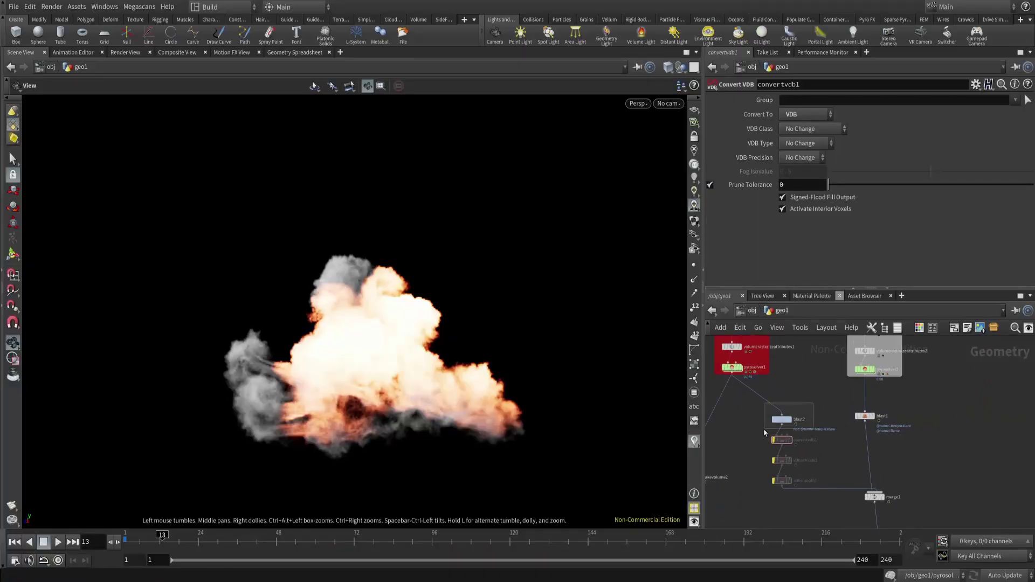
pyautogui.click(793, 415)
pyautogui.scroll(2, 815, 432)
pyautogui.click(785, 377)
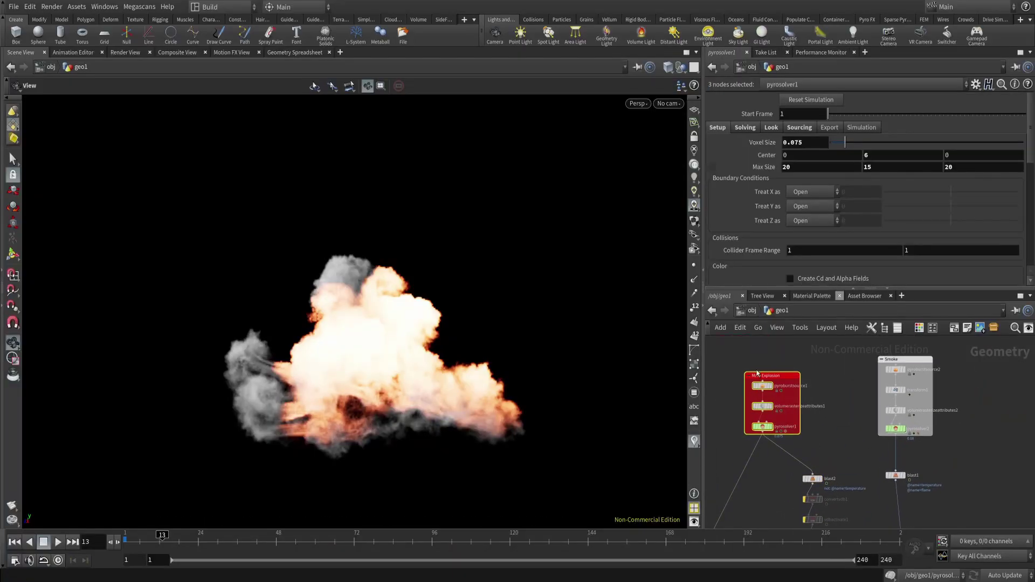
pyautogui.moveTo(892, 370); pyautogui.dragTo(802, 376, button='middle')
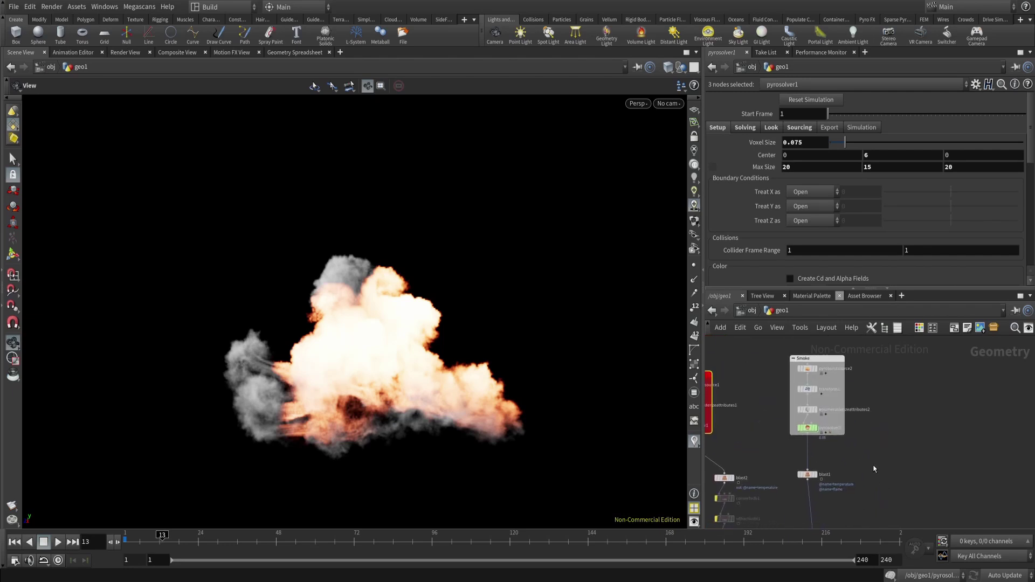
pyautogui.scroll(3, 876, 432)
pyautogui.click(809, 438)
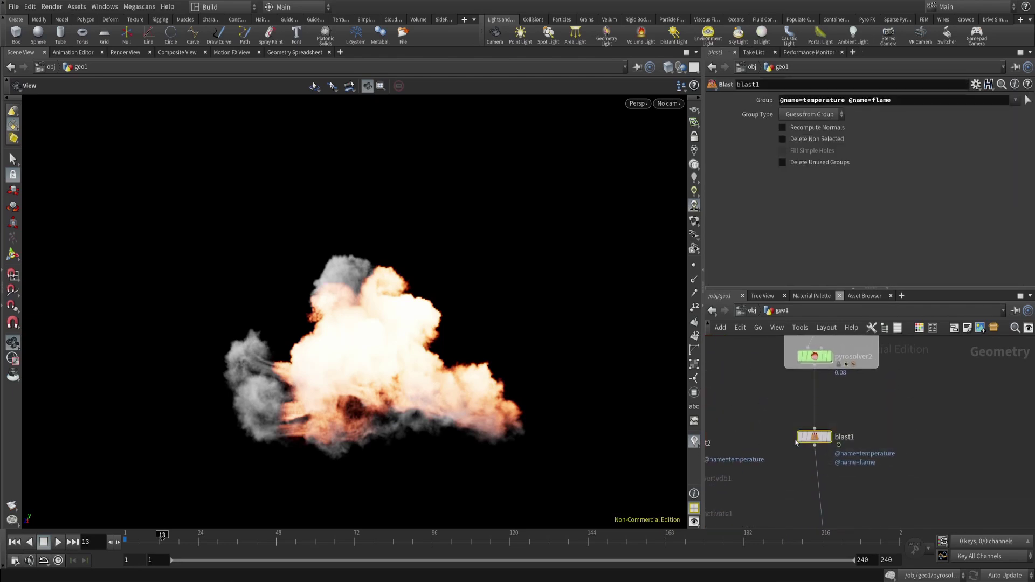
pyautogui.scroll(-3, 892, 453)
pyautogui.moveTo(863, 459); pyautogui.dragTo(866, 422, button='middle')
pyautogui.scroll(2, 872, 407)
pyautogui.middleClick(857, 369)
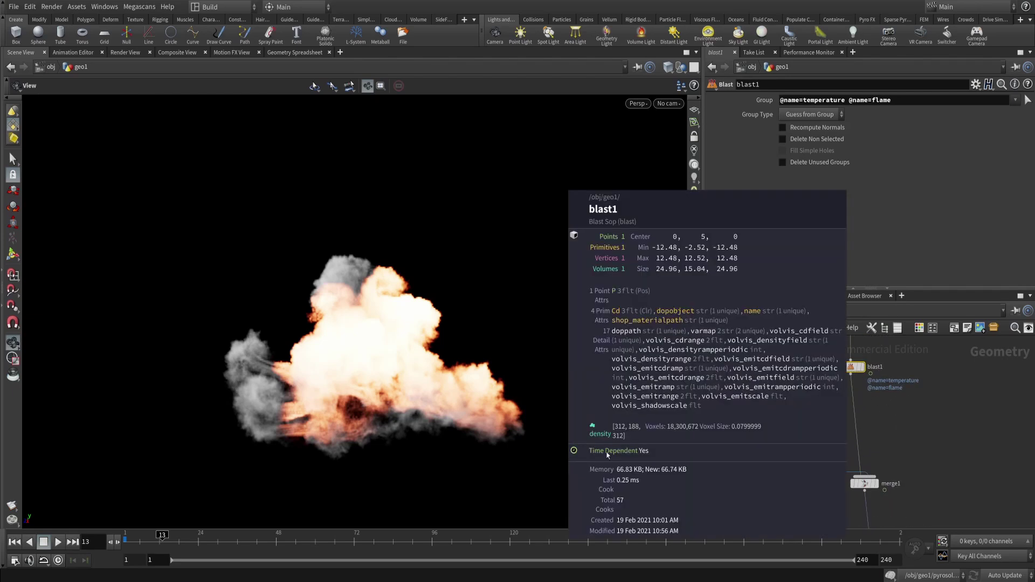
pyautogui.moveTo(779, 419); pyautogui.dragTo(858, 436, button='middle')
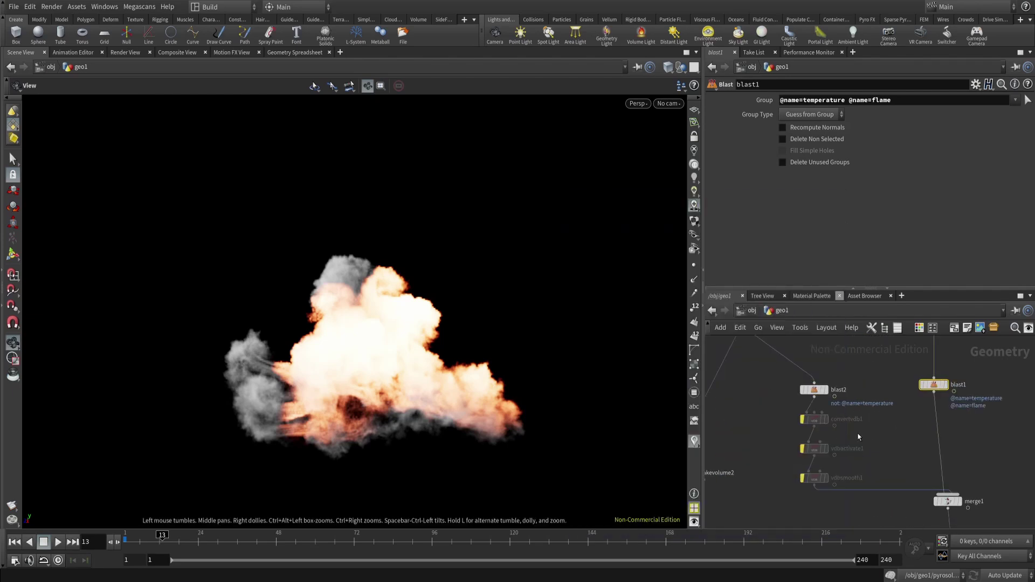
# Inspect the volume information of blast2 and merge1.
pyautogui.middleClick(814, 394)
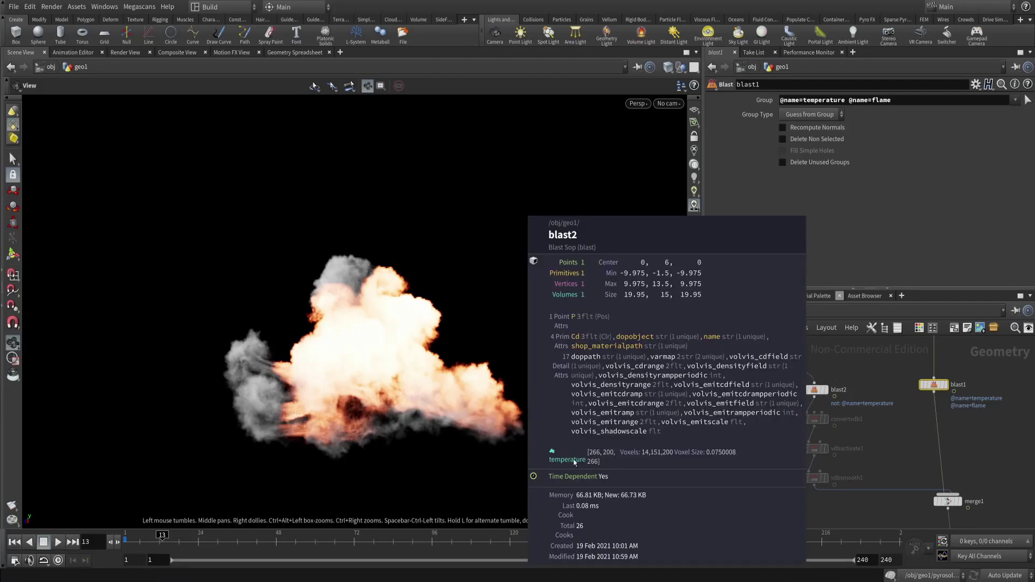
pyautogui.moveTo(920, 474); pyautogui.dragTo(822, 395, button='middle')
pyautogui.scroll(2, 811, 446)
pyautogui.click(857, 416)
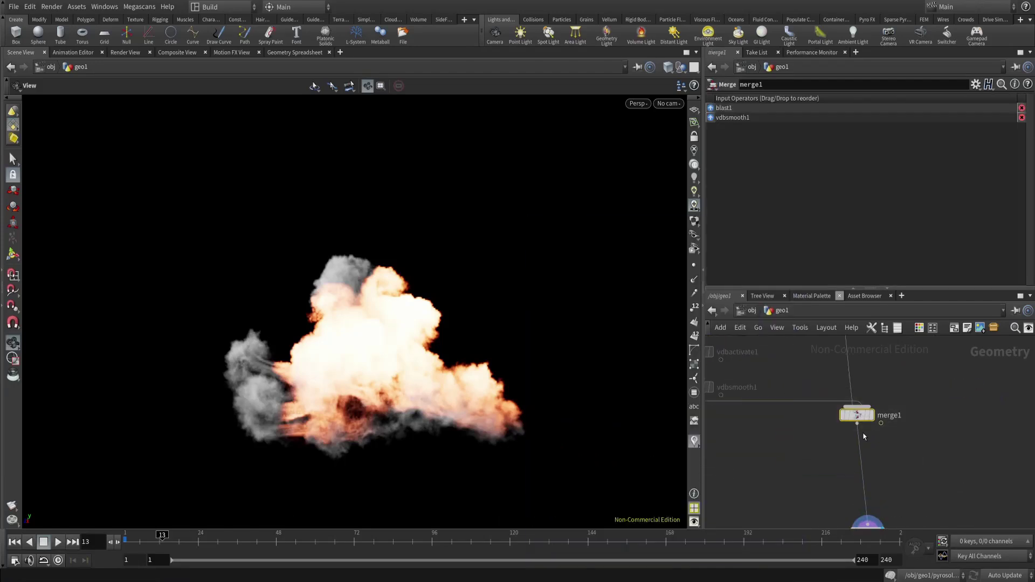
pyautogui.middleClick(853, 417)
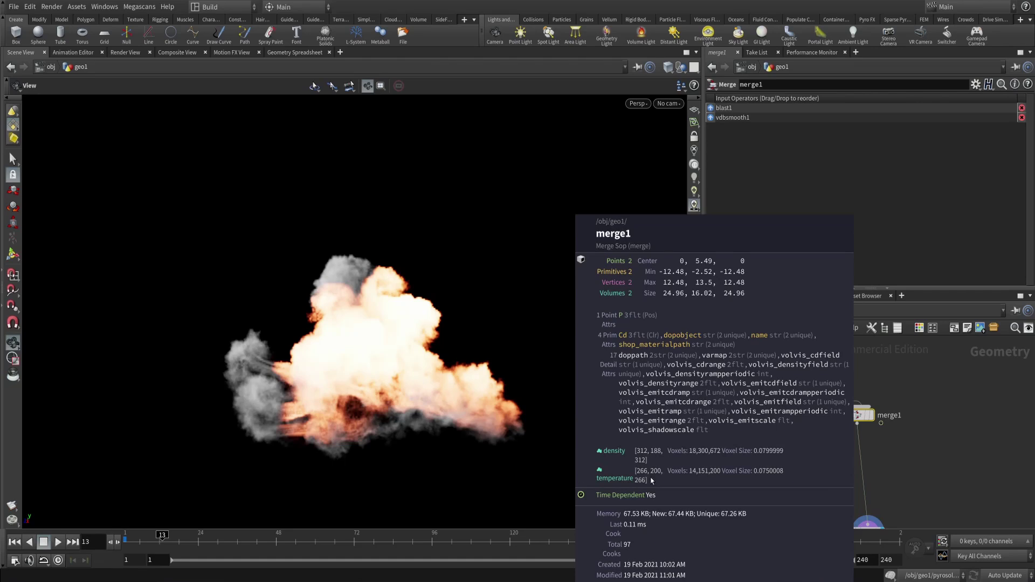
# Examine the Scatter settings of pyrobakevolume1 and view the fire-lit smoke at frame 13 from several angles.
pyautogui.moveTo(944, 452); pyautogui.dragTo(935, 379, button='middle')
pyautogui.moveTo(936, 421); pyautogui.dragTo(761, 497)
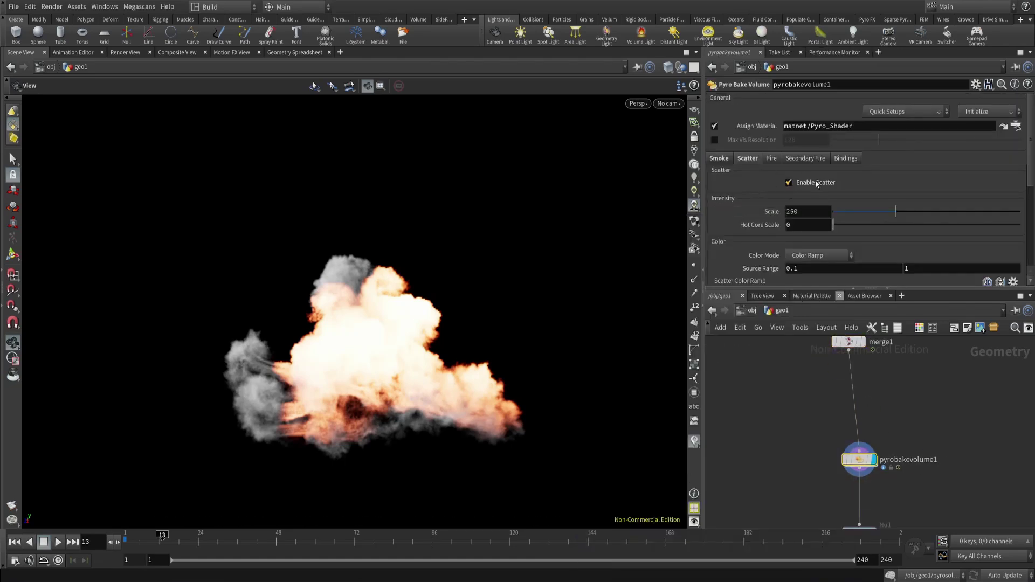
pyautogui.moveTo(453, 302); pyautogui.dragTo(409, 343)
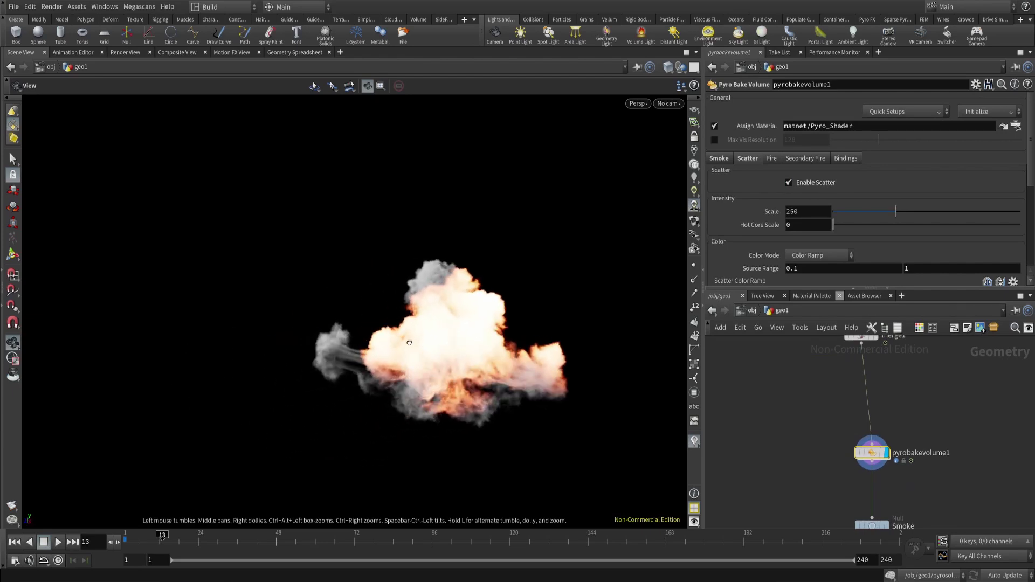
pyautogui.moveTo(409, 343); pyautogui.dragTo(444, 293, button='right')
pyautogui.moveTo(443, 294); pyautogui.dragTo(305, 278, button='middle')
pyautogui.moveTo(304, 279); pyautogui.dragTo(413, 322)
pyautogui.moveTo(413, 322); pyautogui.dragTo(438, 294, button='right')
pyautogui.moveTo(439, 295); pyautogui.dragTo(443, 318, button='middle')
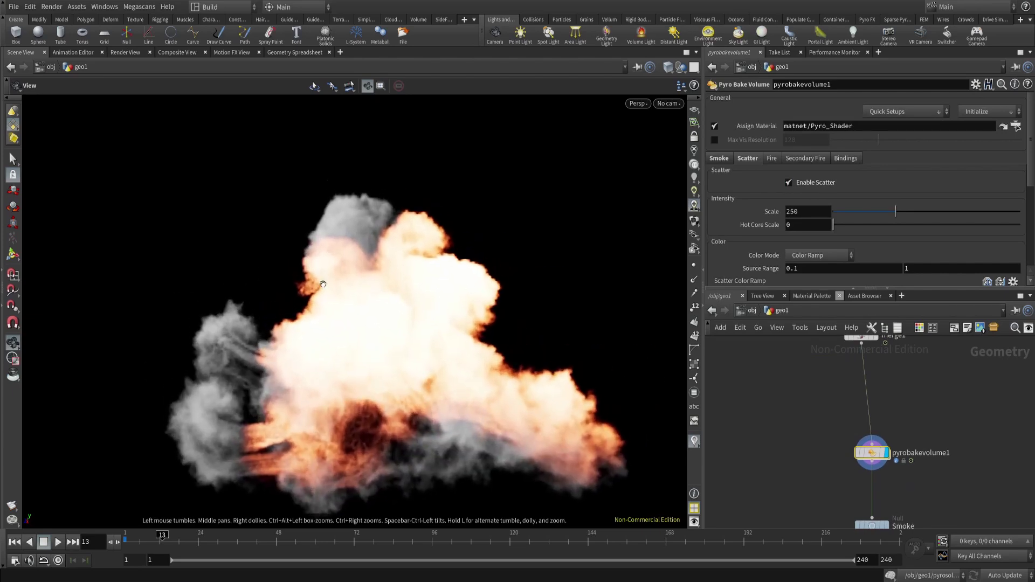
pyautogui.moveTo(436, 303); pyautogui.dragTo(391, 338)
pyautogui.moveTo(778, 428); pyautogui.dragTo(782, 450, button='middle')
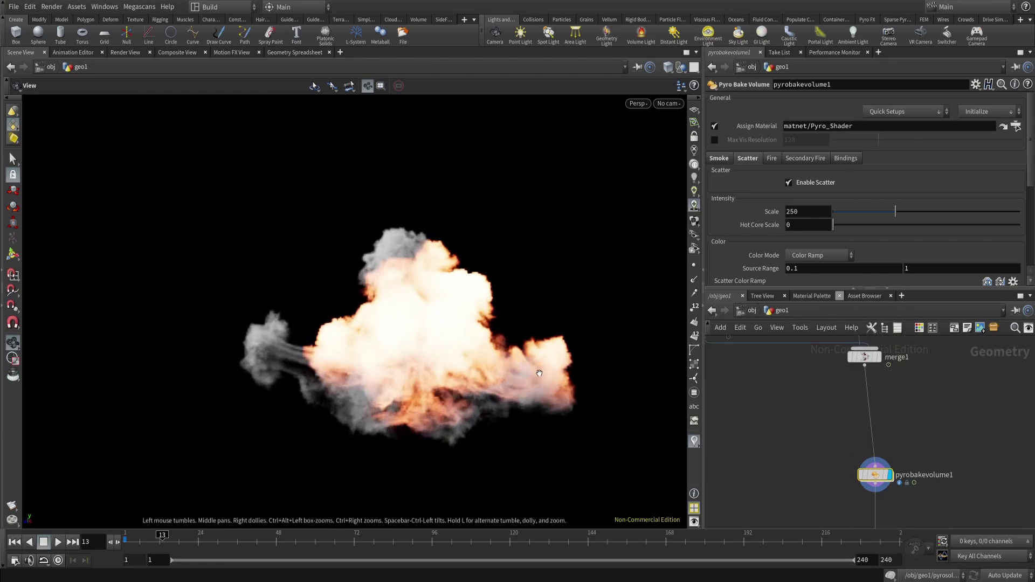
pyautogui.moveTo(539, 374); pyautogui.dragTo(432, 349)
pyautogui.moveTo(489, 320); pyautogui.dragTo(448, 368, button='middle')
pyautogui.moveTo(448, 367); pyautogui.dragTo(391, 356)
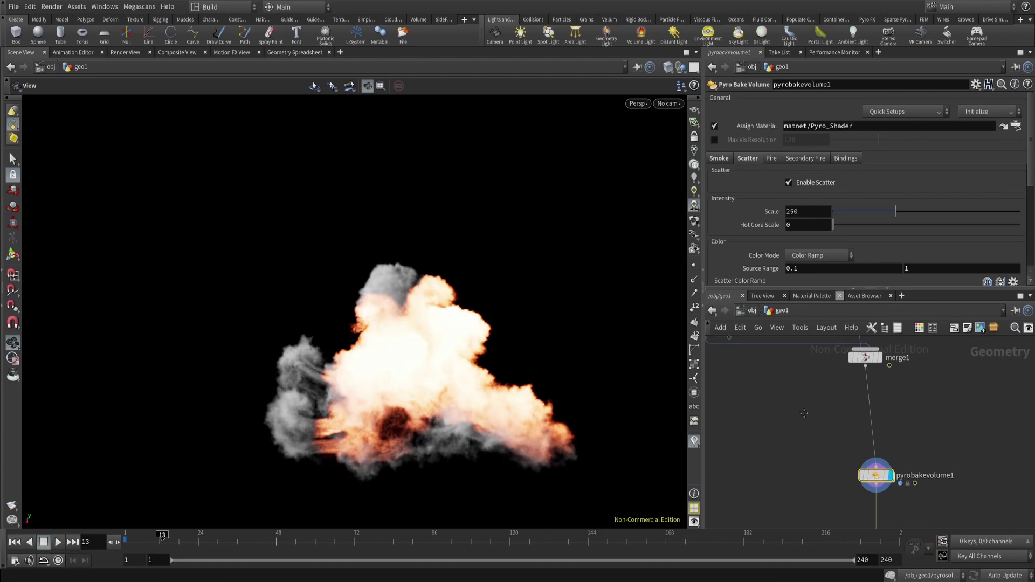
# Turn off the bypass on convertvdb1 and vdbactivate1 in the temperature branch below blast2.
pyautogui.moveTo(764, 349); pyautogui.dragTo(870, 509, button='middle')
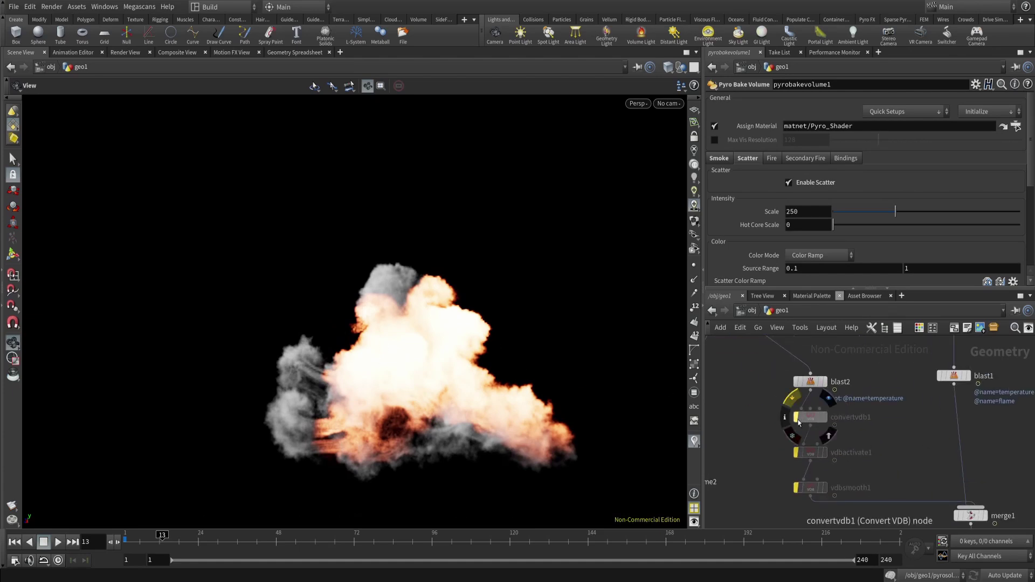
pyautogui.click(785, 417)
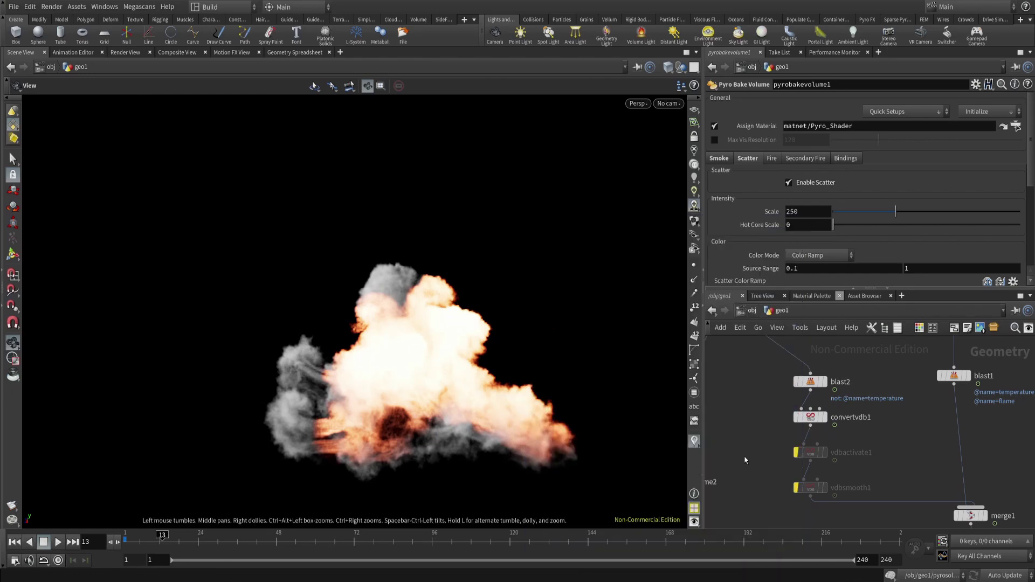
pyautogui.scroll(3, 768, 435)
pyautogui.click(766, 423)
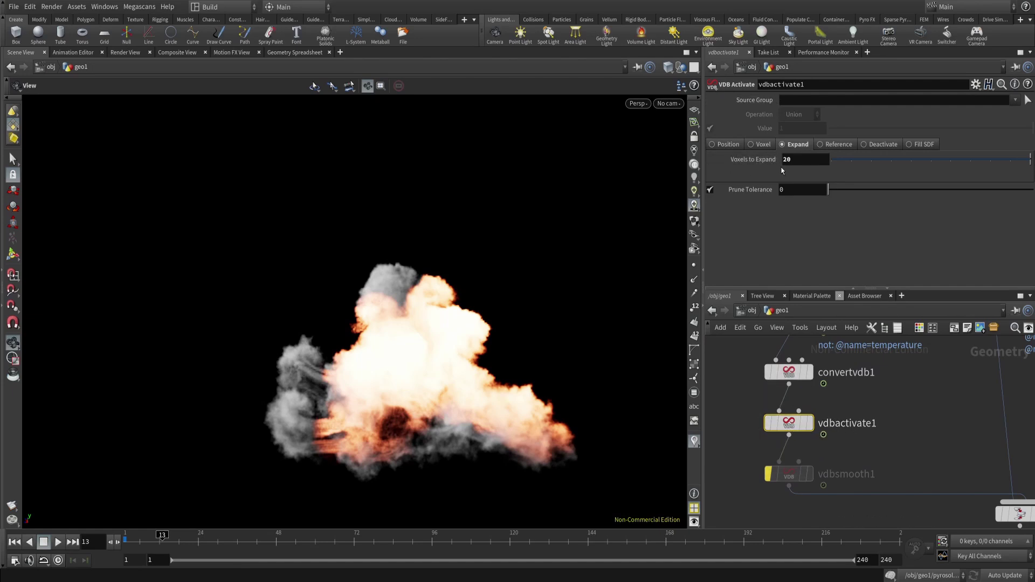
# Turn off the bypass on vdbsmooth1 and set its Iterations to 50.
pyautogui.moveTo(830, 470); pyautogui.dragTo(846, 416, button='middle')
pyautogui.click(803, 421)
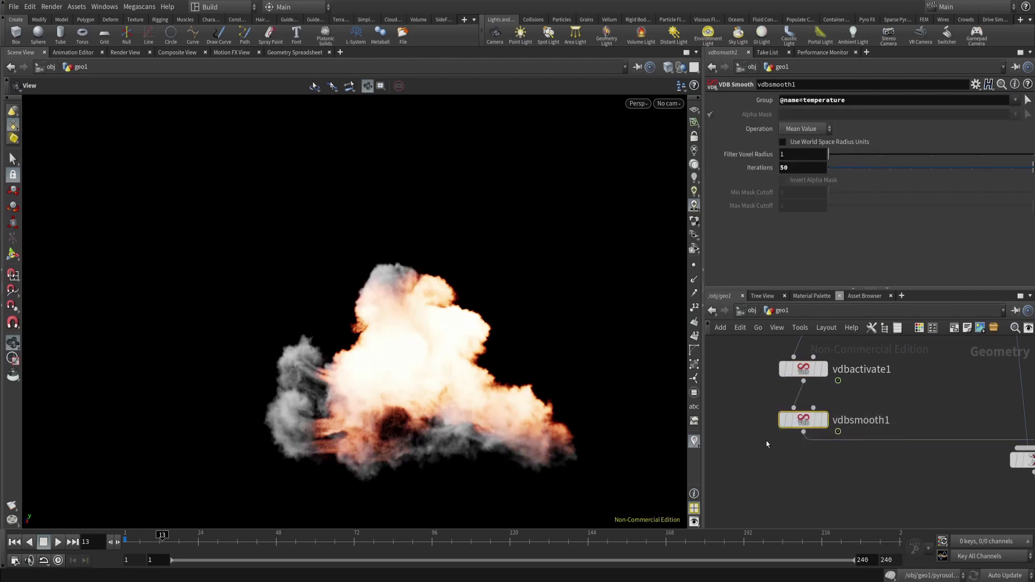
pyautogui.middleClick(807, 425)
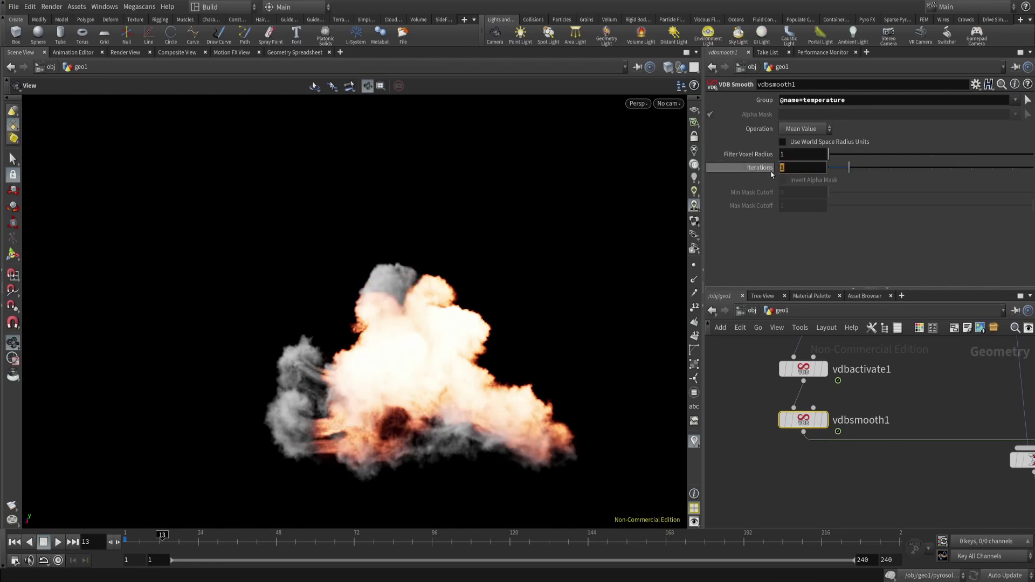
pyautogui.write('50')
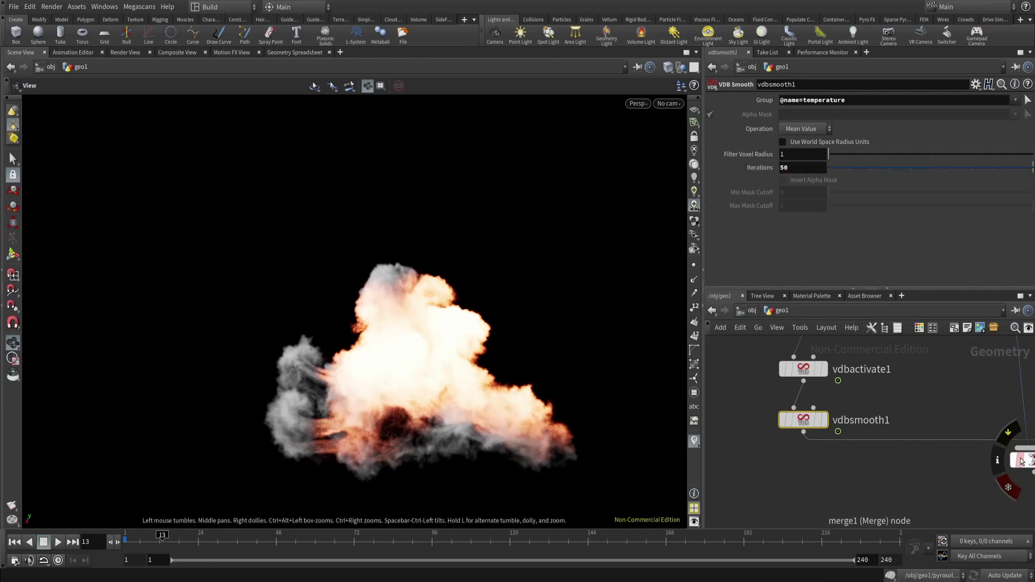
# Examine the network downstream of merge1 and select pyrobakevolume2 above the Explosion null.
pyautogui.moveTo(1012, 462); pyautogui.dragTo(814, 441, button='middle')
pyautogui.scroll(2, 812, 440)
pyautogui.moveTo(772, 426); pyautogui.dragTo(852, 469)
pyautogui.moveTo(927, 402); pyautogui.dragTo(941, 453, button='middle')
pyautogui.scroll(-3, 785, 424)
pyautogui.moveTo(785, 424); pyautogui.dragTo(928, 440, button='middle')
pyautogui.click(836, 376)
pyautogui.scroll(-3, 911, 441)
pyautogui.moveTo(856, 451); pyautogui.dragTo(894, 453, button='middle')
pyautogui.scroll(3, 875, 429)
pyautogui.moveTo(876, 414); pyautogui.dragTo(839, 437, button='middle')
pyautogui.scroll(2, 839, 437)
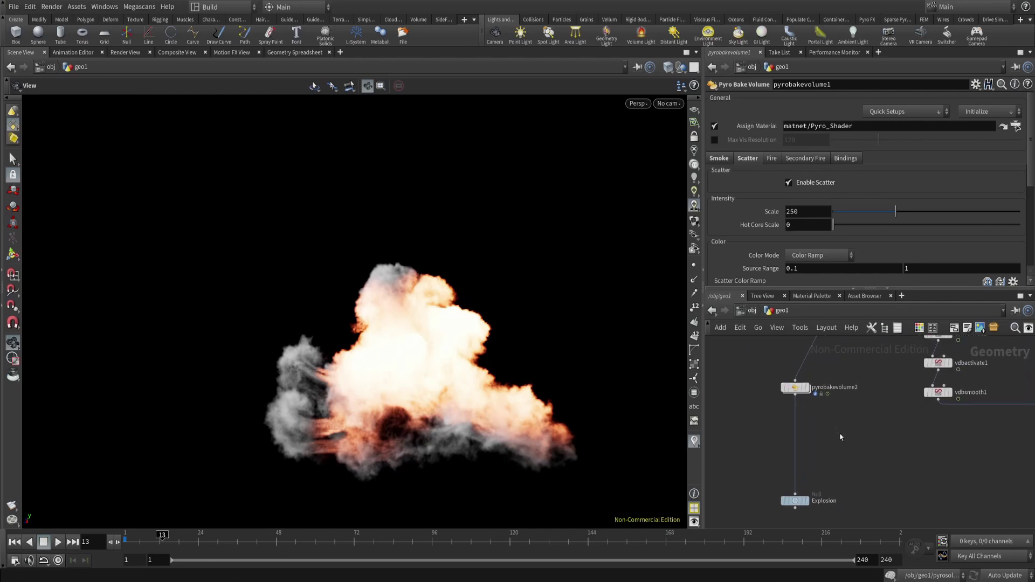
pyautogui.click(807, 387)
pyautogui.scroll(1, 790, 518)
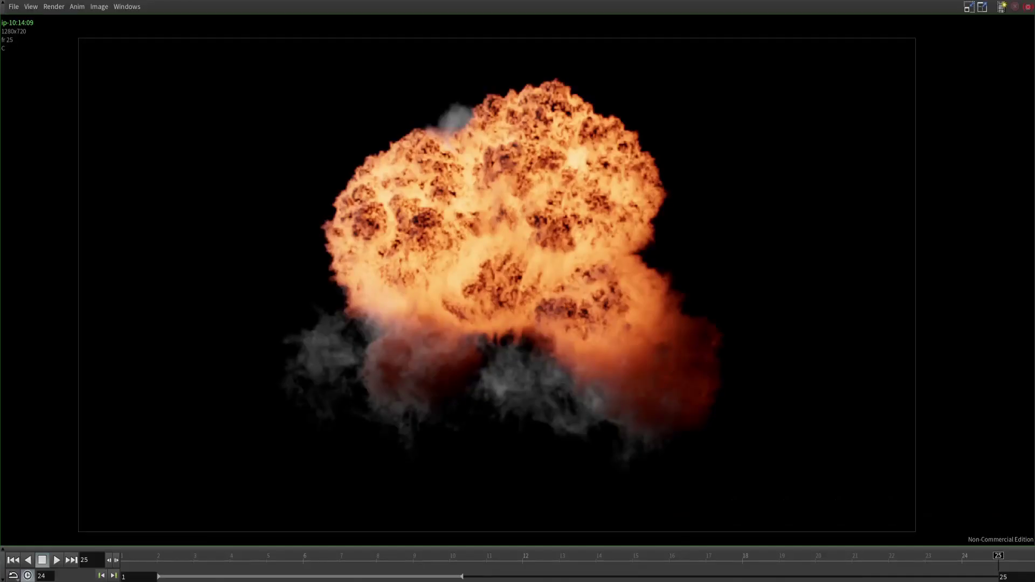
# Play the 25-frame rendered explosion sequence, stop it and scrub through its early frames.
pyautogui.click(57, 560)
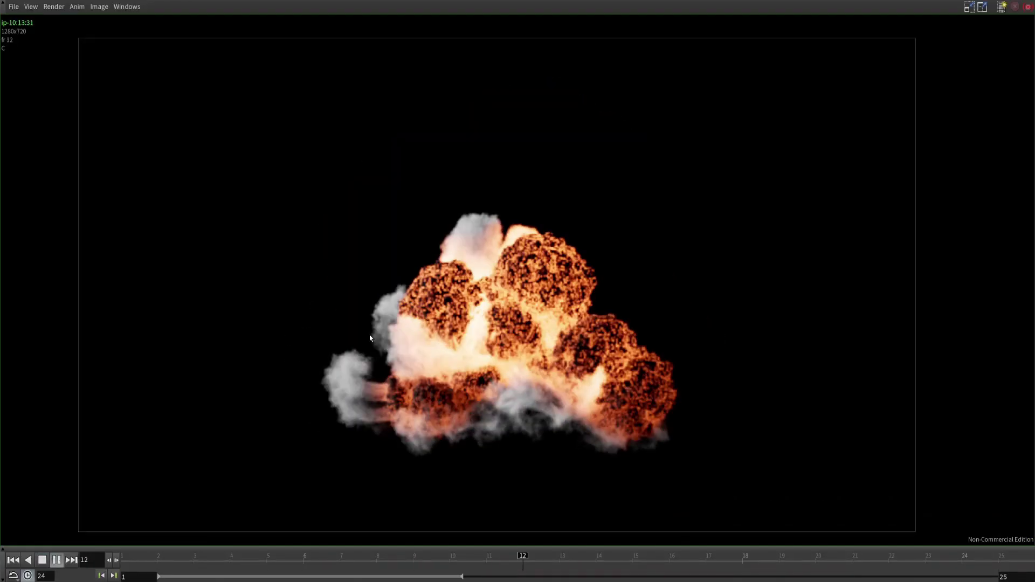
pyautogui.click(42, 561)
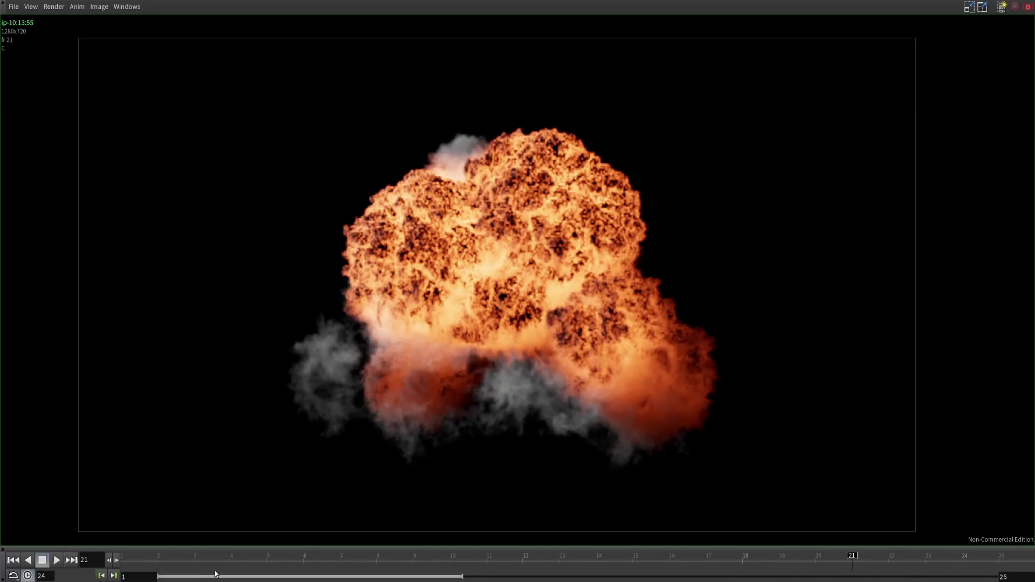
pyautogui.moveTo(221, 563); pyautogui.dragTo(298, 535)
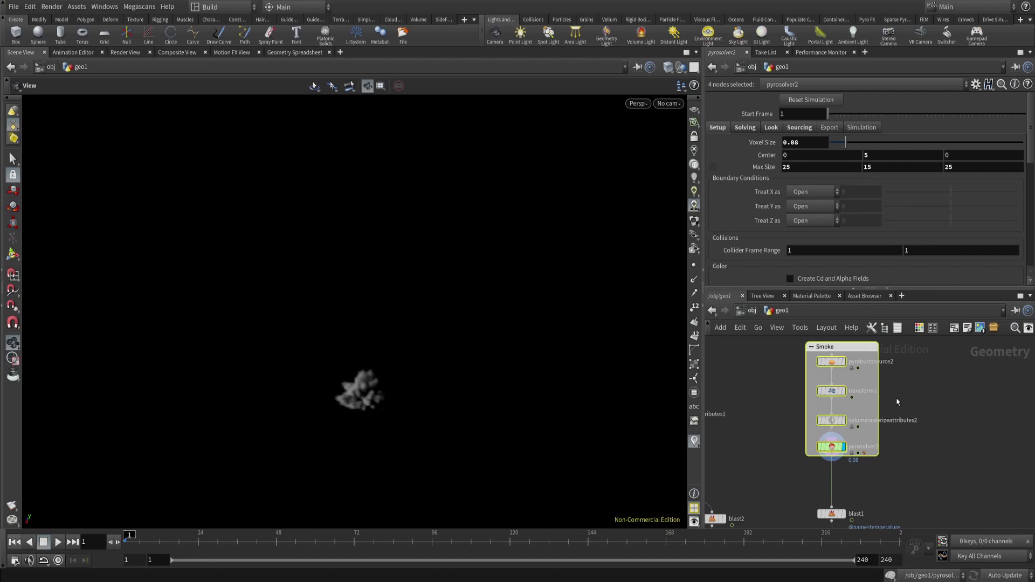
# Examine pyrosolver2 and the Density and Temperature sources of pyroburstsource2 in the Smoke network box.
pyautogui.scroll(3, 932, 388)
pyautogui.click(931, 387)
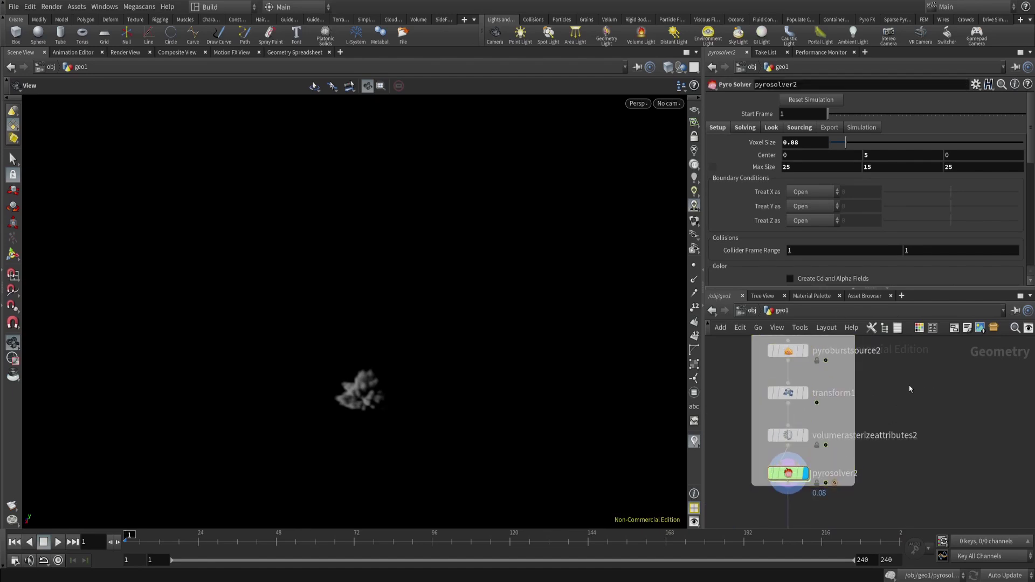
pyautogui.moveTo(911, 388); pyautogui.dragTo(927, 391, button='middle')
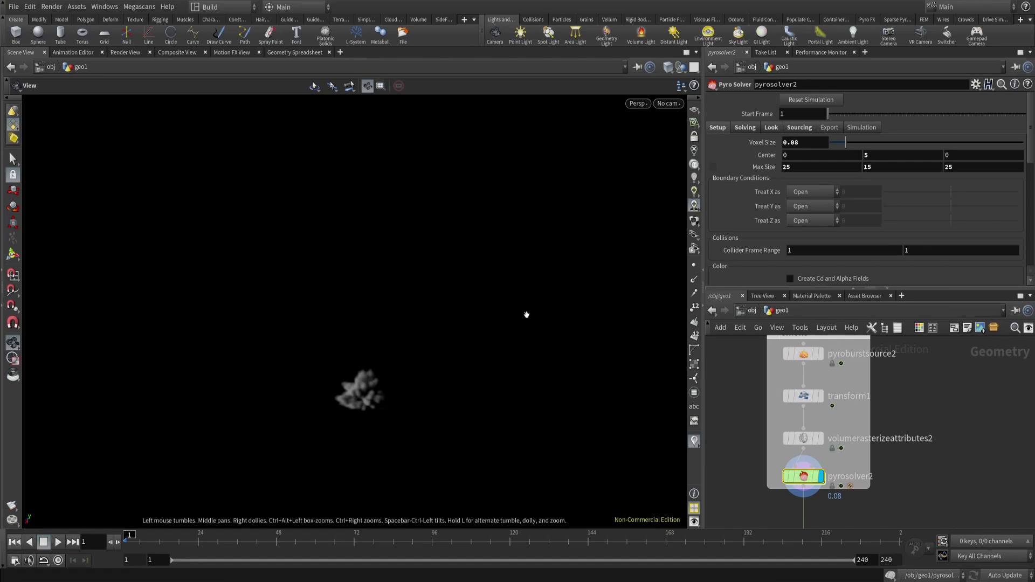
pyautogui.click(804, 354)
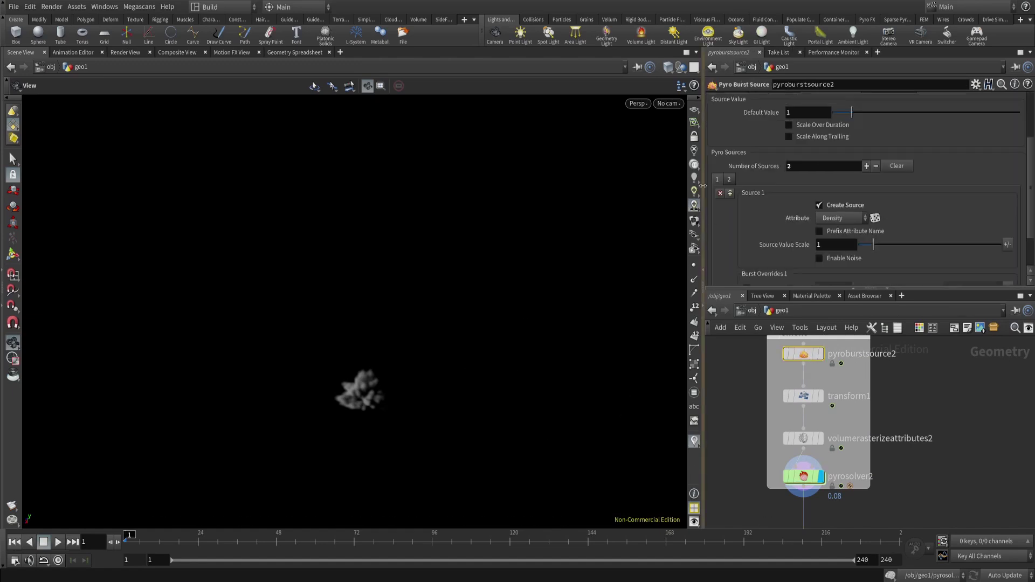
pyautogui.scroll(2, 824, 129)
pyautogui.scroll(-2, 753, 178)
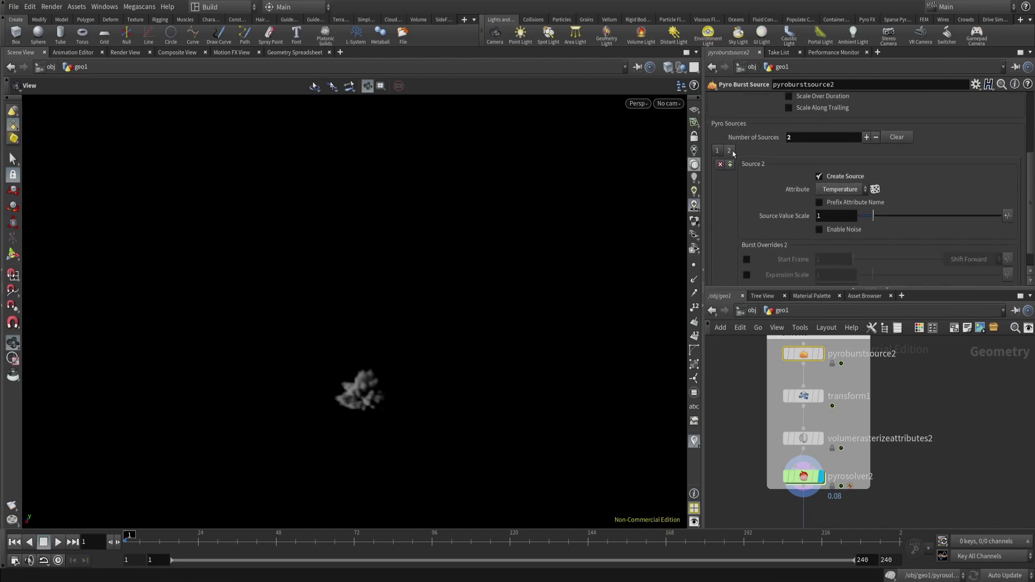
# Select pyrosolver2 and play its smoke simulation up to frame 20.
pyautogui.moveTo(939, 482); pyautogui.dragTo(966, 395, button='middle')
pyautogui.click(831, 390)
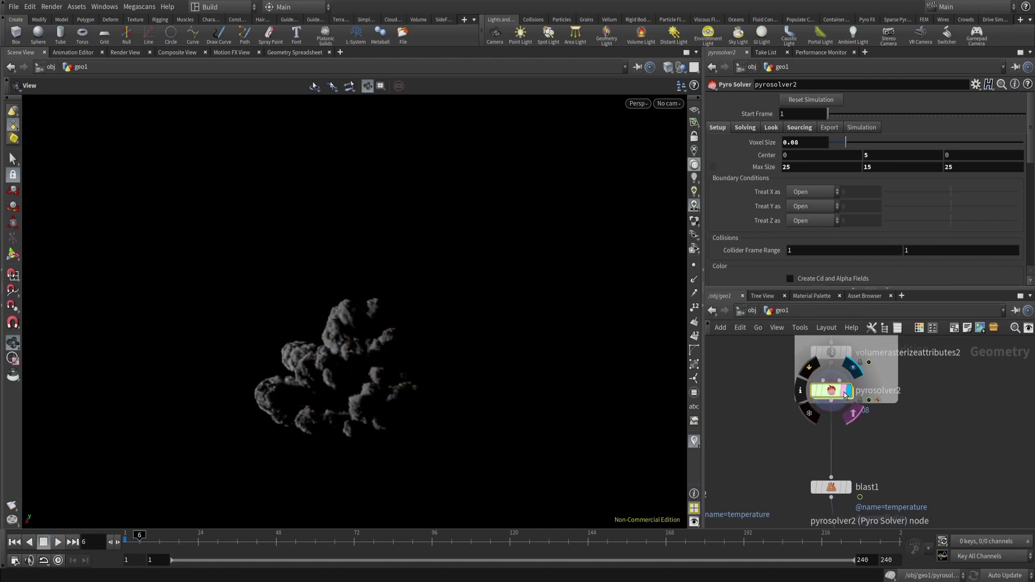
pyautogui.click(58, 543)
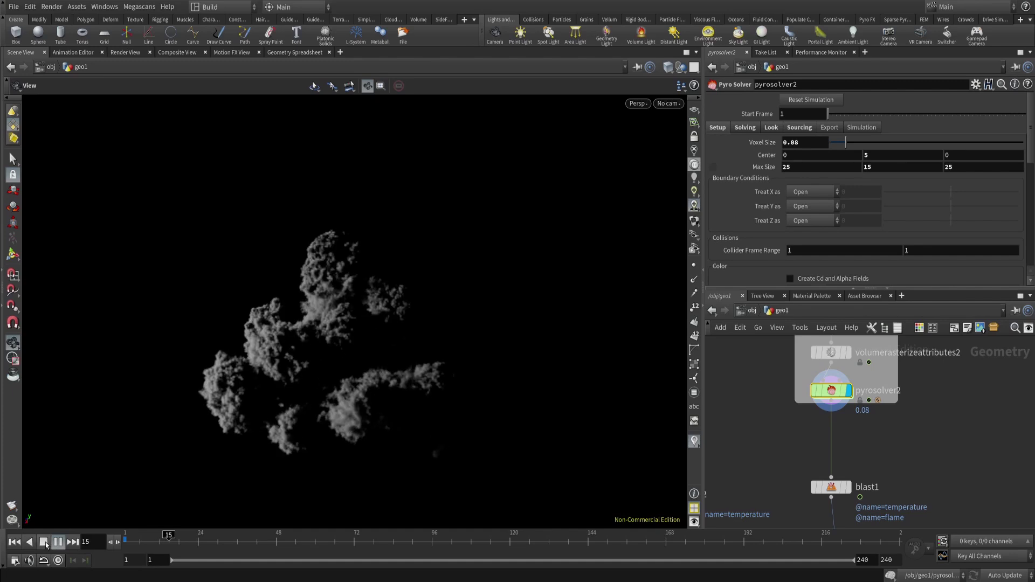
# Move the Smoke null and pyrobakevolume1 slightly lower in the network.
pyautogui.moveTo(953, 473); pyautogui.dragTo(947, 397, button='middle')
pyautogui.scroll(-5, 965, 485)
pyautogui.scroll(3, 932, 441)
pyautogui.moveTo(932, 441); pyautogui.dragTo(942, 384, button='middle')
pyautogui.click(909, 468)
pyautogui.moveTo(910, 475); pyautogui.dragTo(910, 495)
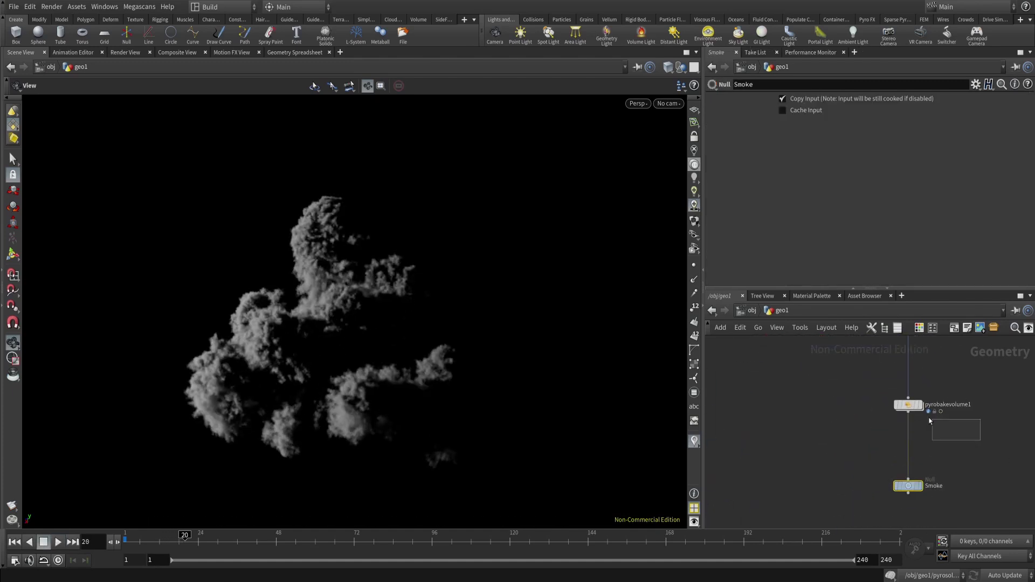
pyautogui.click(914, 406)
pyautogui.moveTo(910, 410); pyautogui.dragTo(911, 419)
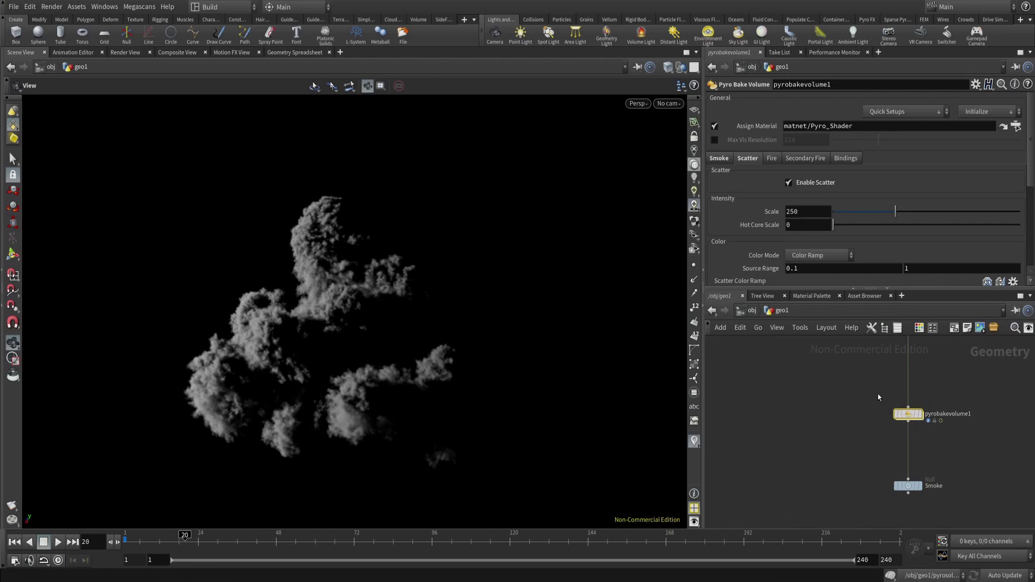